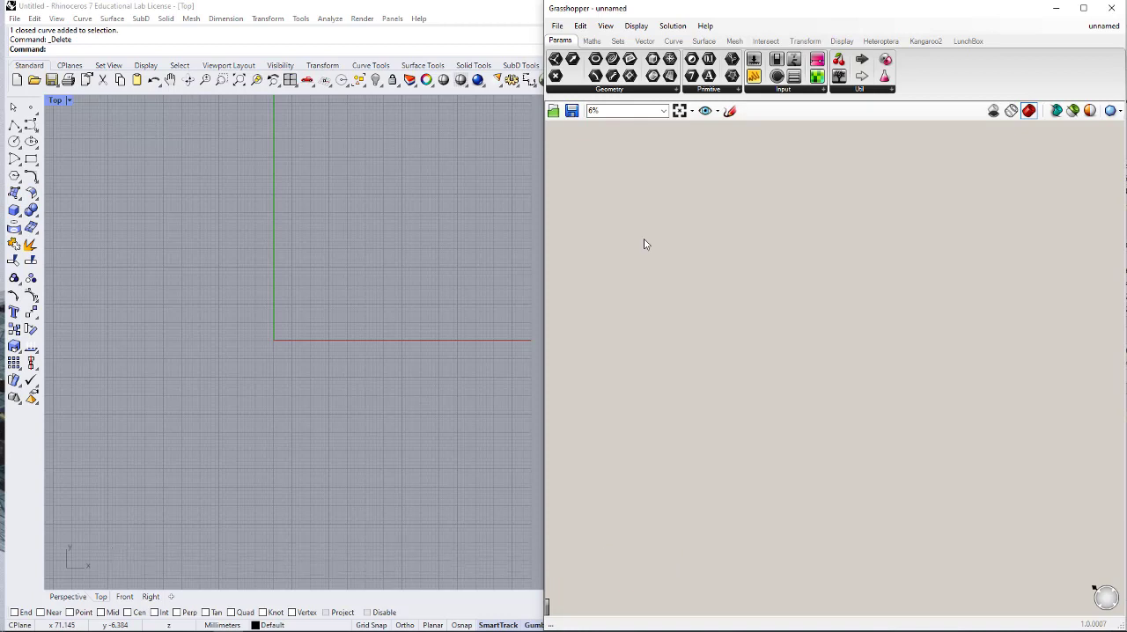
# - Draw a corner-to-corner rectangle in the Top view that encloses the origin
pyautogui.click(30, 158)
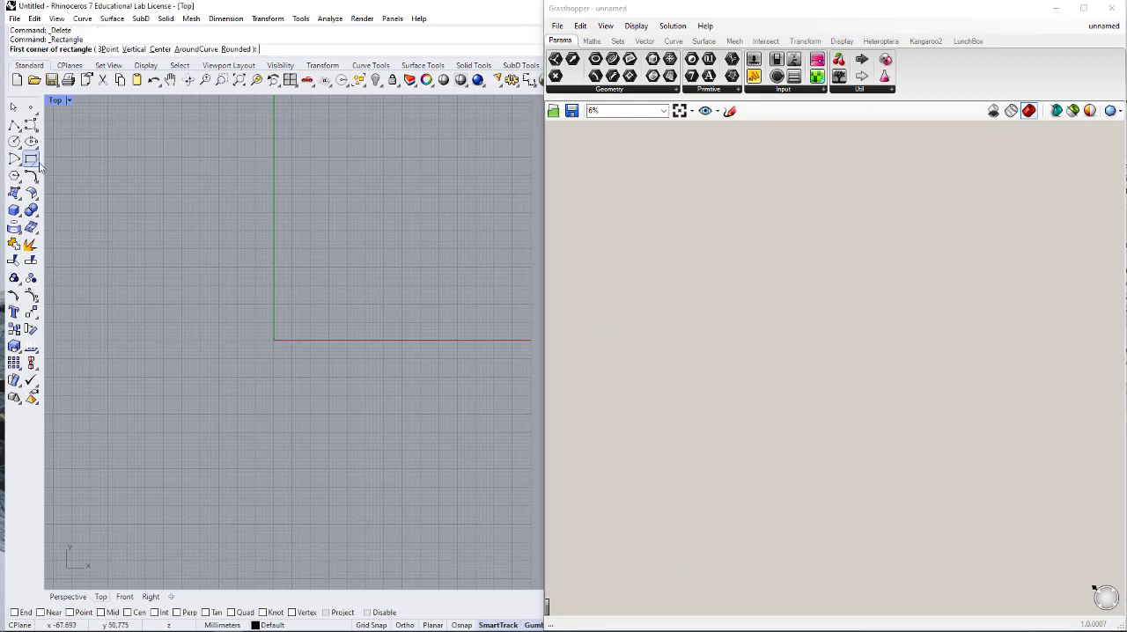
pyautogui.click(121, 236)
pyautogui.click(491, 440)
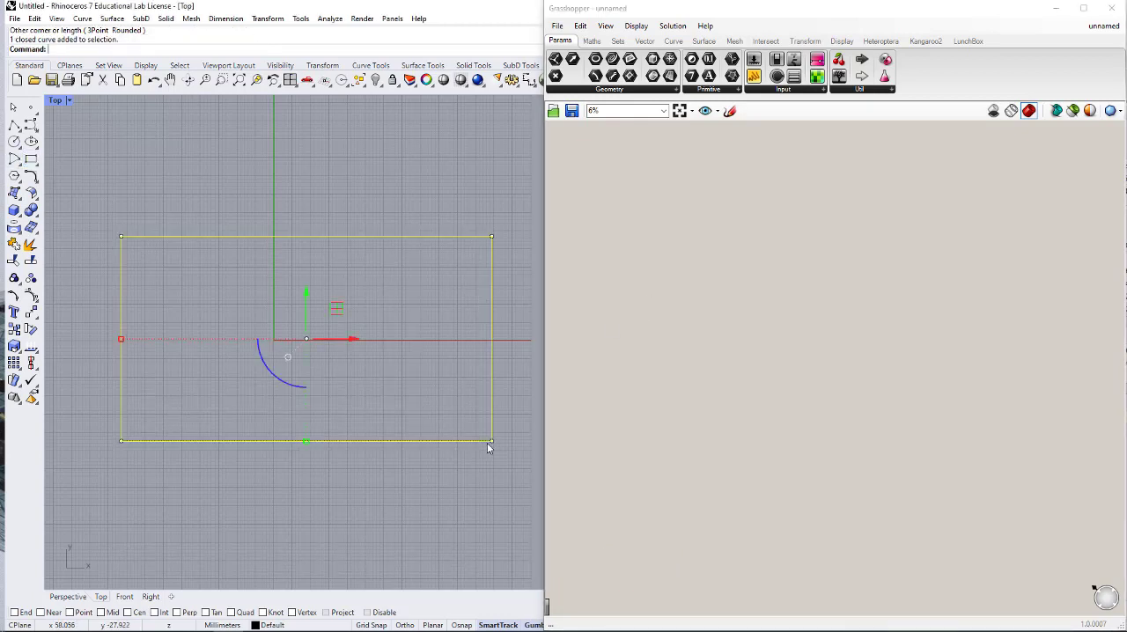
# - Switch to Grasshopper, add a Curve parameter to the canvas, and set it to reference the drawn rectangle
pyautogui.click(657, 232)
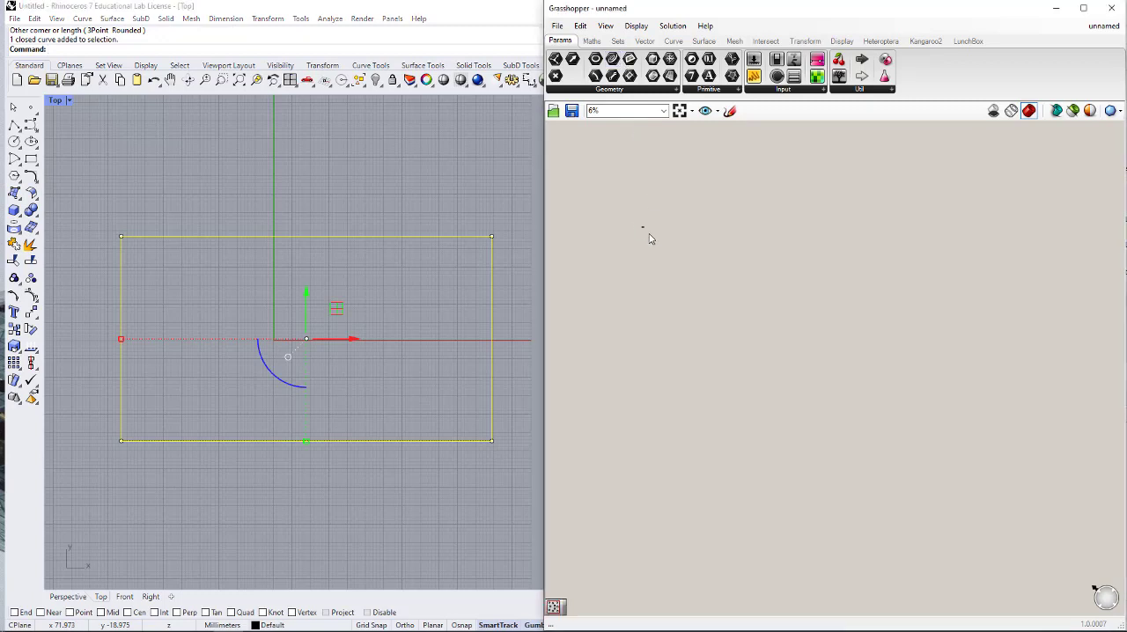
pyautogui.scroll(20, 642, 229)
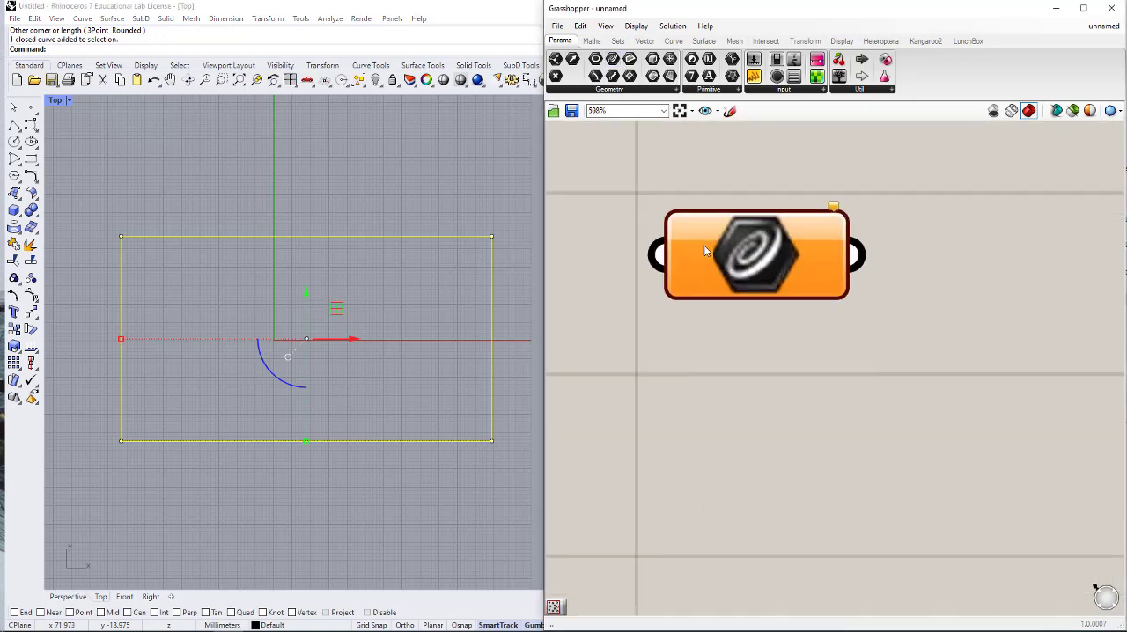
pyautogui.rightClick(705, 247)
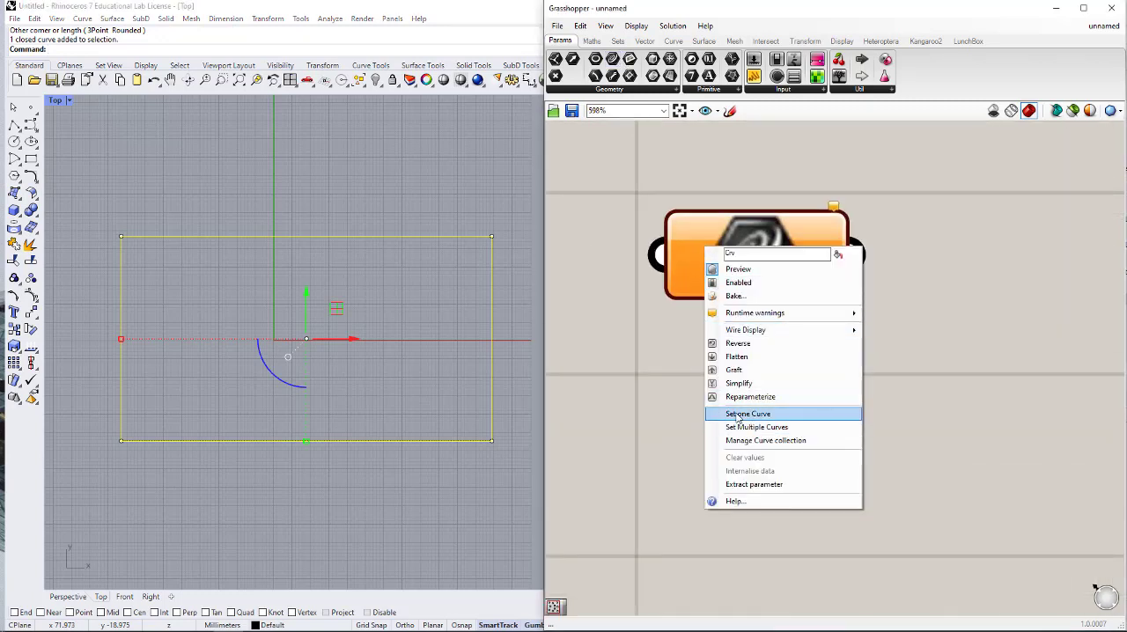
pyautogui.click(766, 418)
pyautogui.scroll(-2, 730, 429)
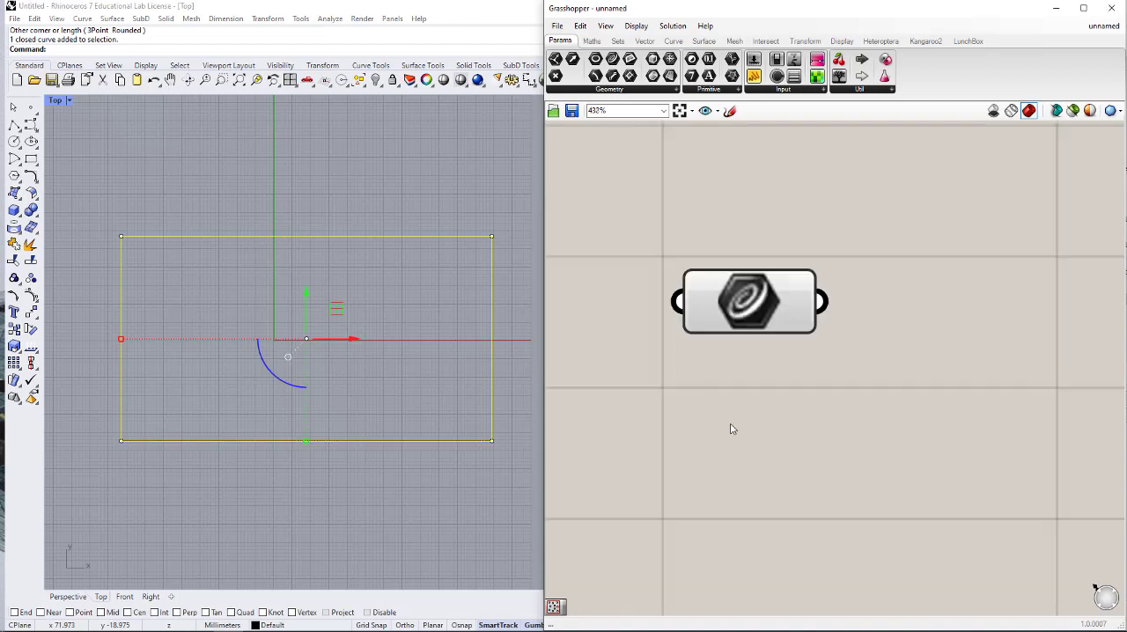
pyautogui.scroll(-4, 730, 429)
pyautogui.click(437, 355)
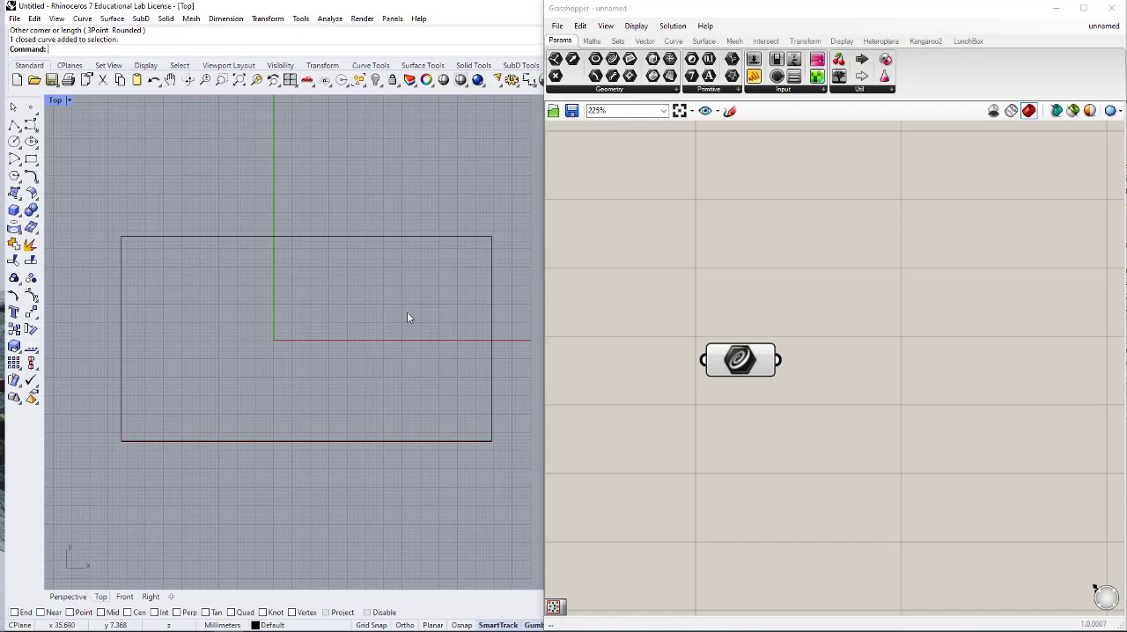
# - Add a Populate 2D component and connect the Curve parameter to its region input R
pyautogui.moveTo(842, 346); pyautogui.dragTo(794, 287, button='right')
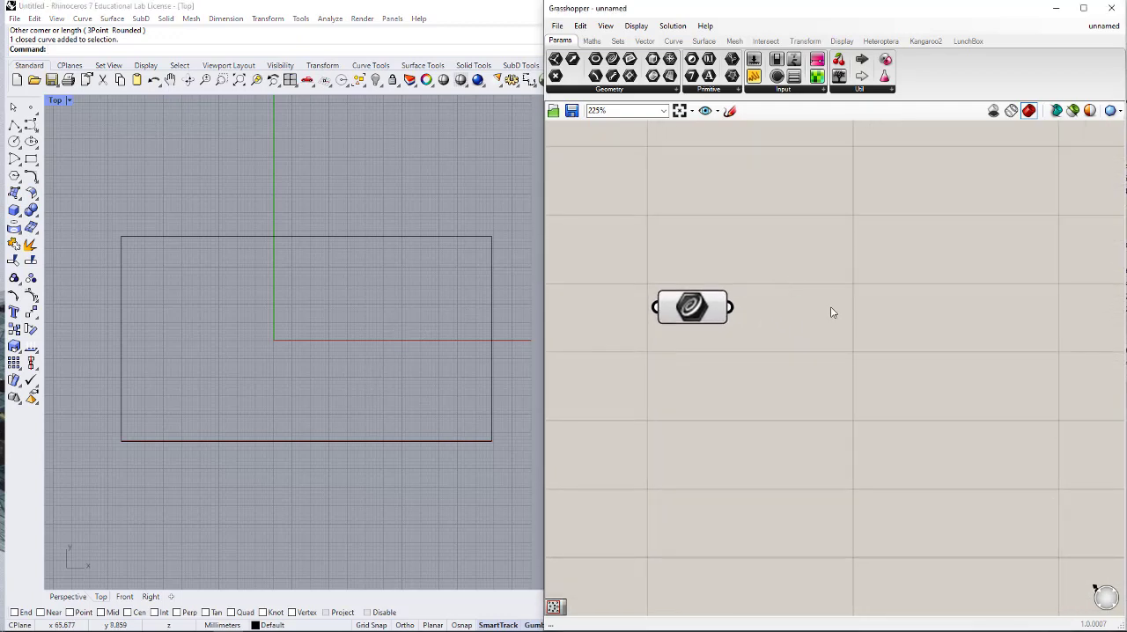
pyautogui.doubleClick(855, 301)
pyautogui.write('pop')
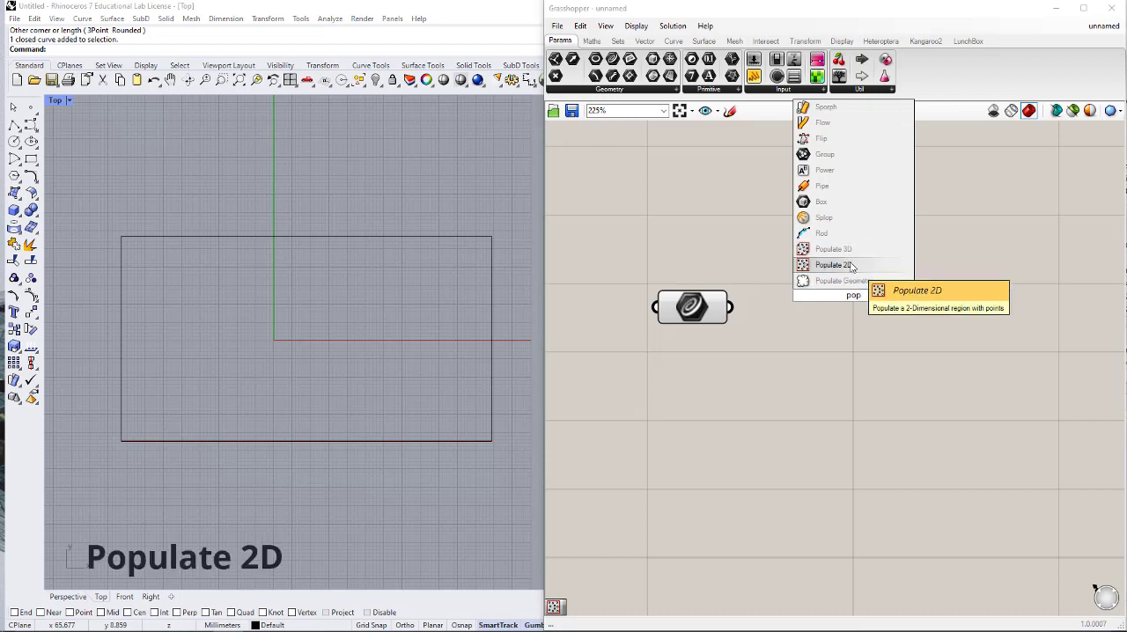
pyautogui.click(845, 264)
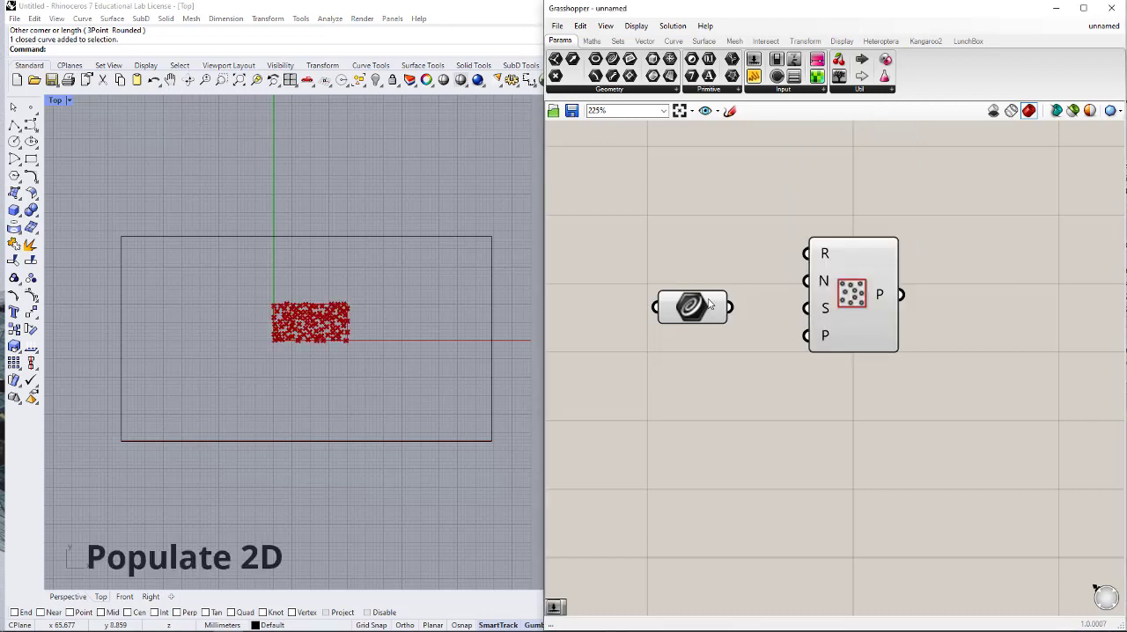
pyautogui.moveTo(822, 316); pyautogui.dragTo(904, 283)
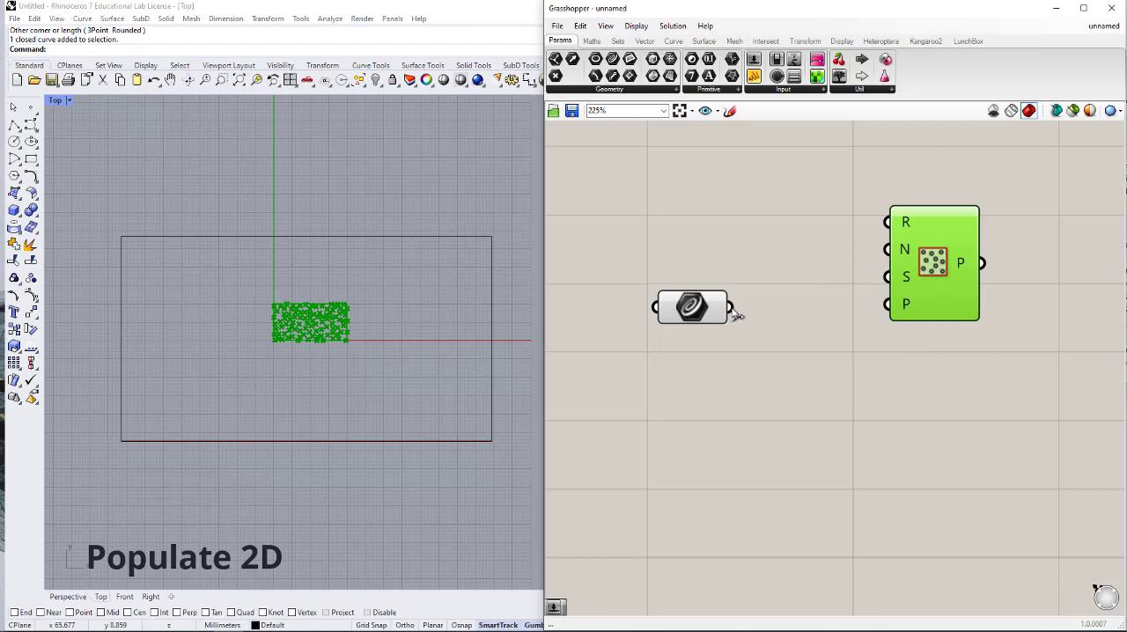
pyautogui.moveTo(731, 306); pyautogui.dragTo(890, 223)
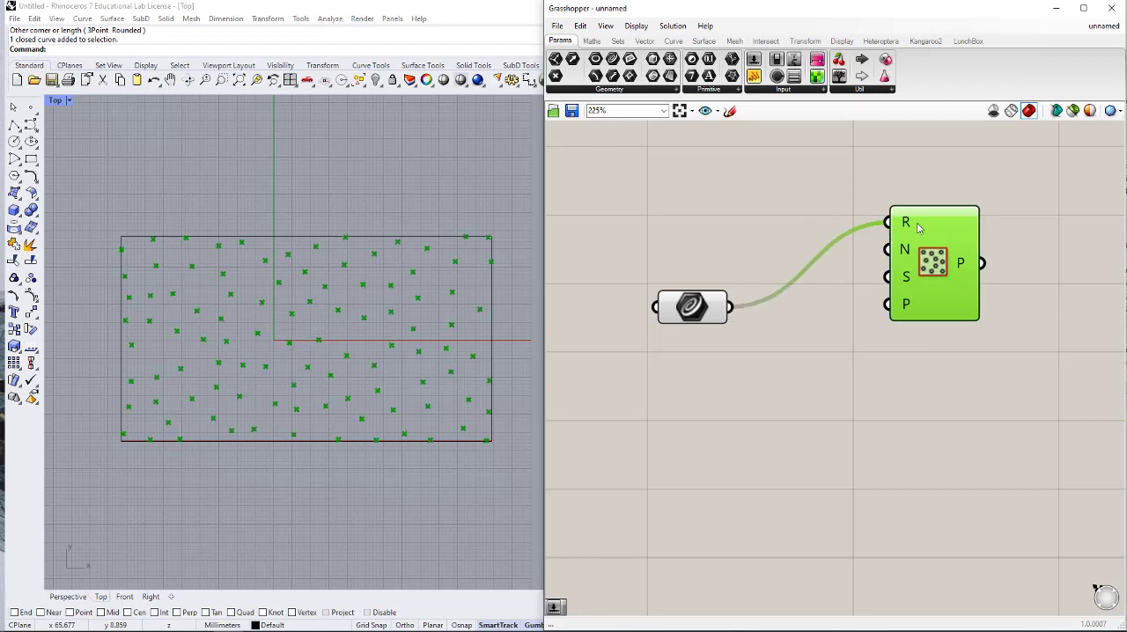
# - Add a number slider with value 80 and connect it to Populate 2D's count input N, making room between the components
pyautogui.moveTo(912, 259); pyautogui.dragTo(1041, 232)
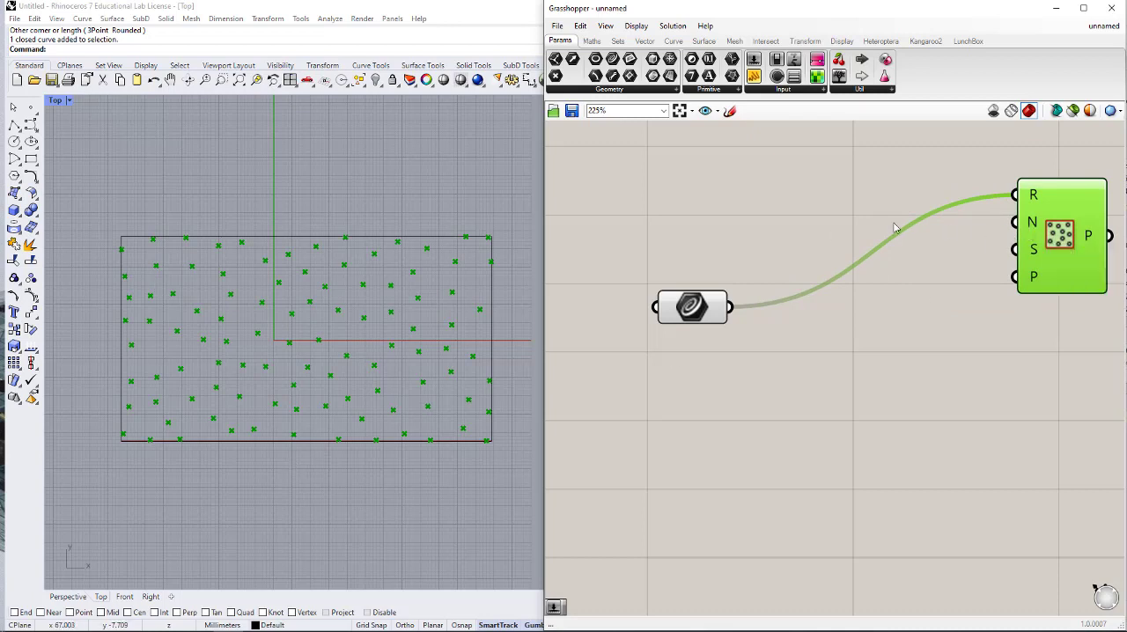
pyautogui.doubleClick(859, 227)
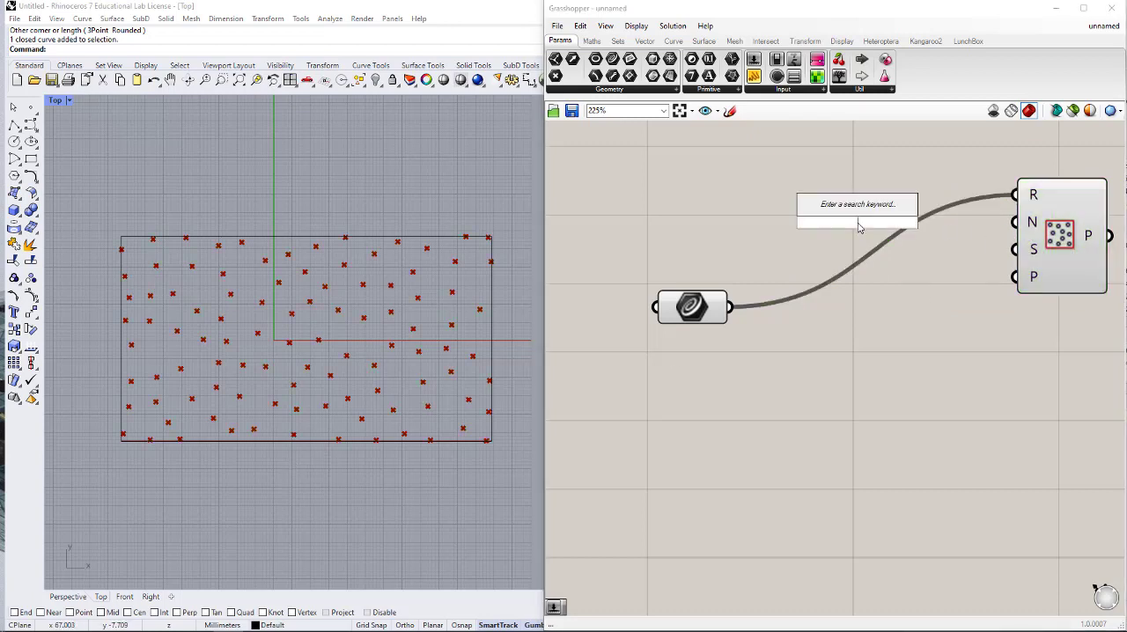
pyautogui.write('80')
pyautogui.press('Return')
pyautogui.moveTo(1018, 223); pyautogui.dragTo(975, 224)
pyautogui.moveTo(876, 223); pyautogui.dragTo(884, 223)
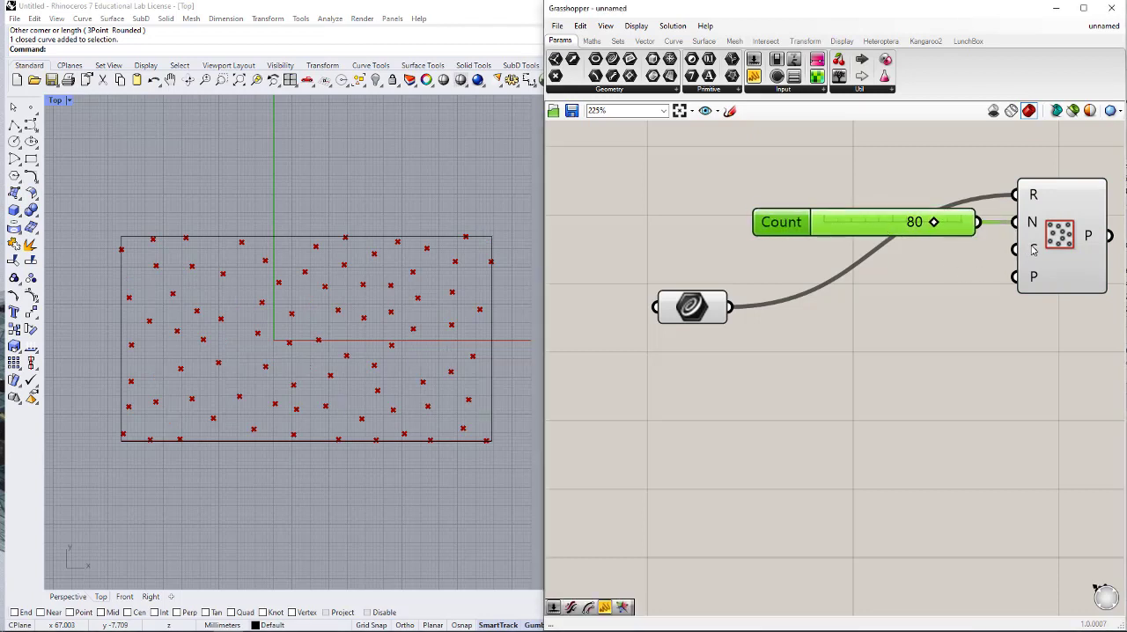
# - Add a number slider for Populate 2D's seed input S, align it under the Count slider, and set it to 450
pyautogui.doubleClick(919, 322)
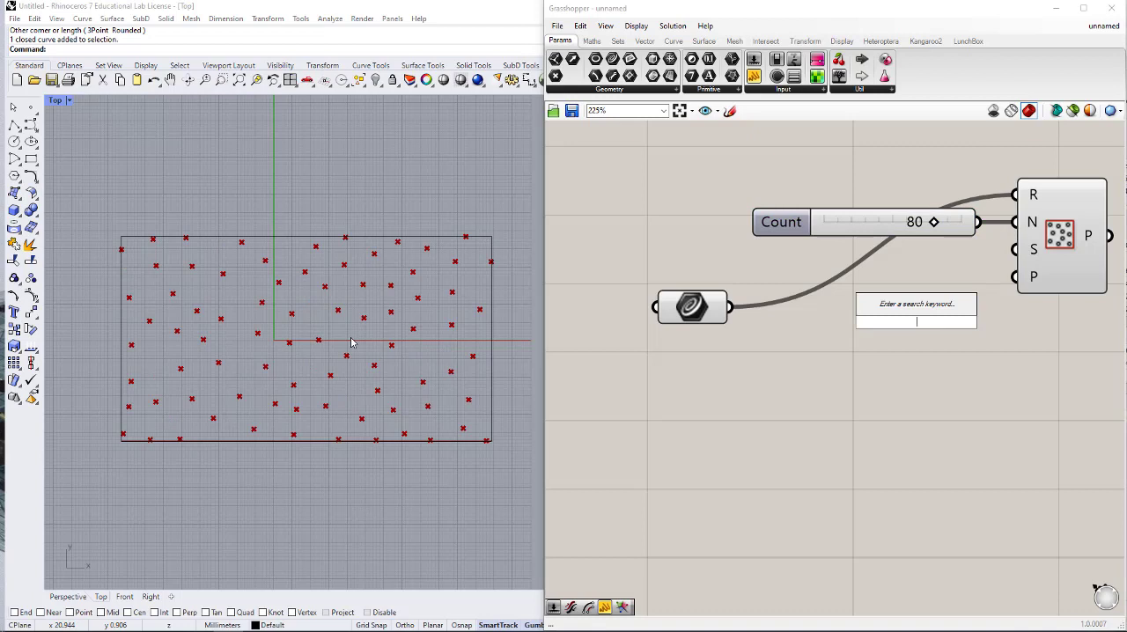
pyautogui.write('123')
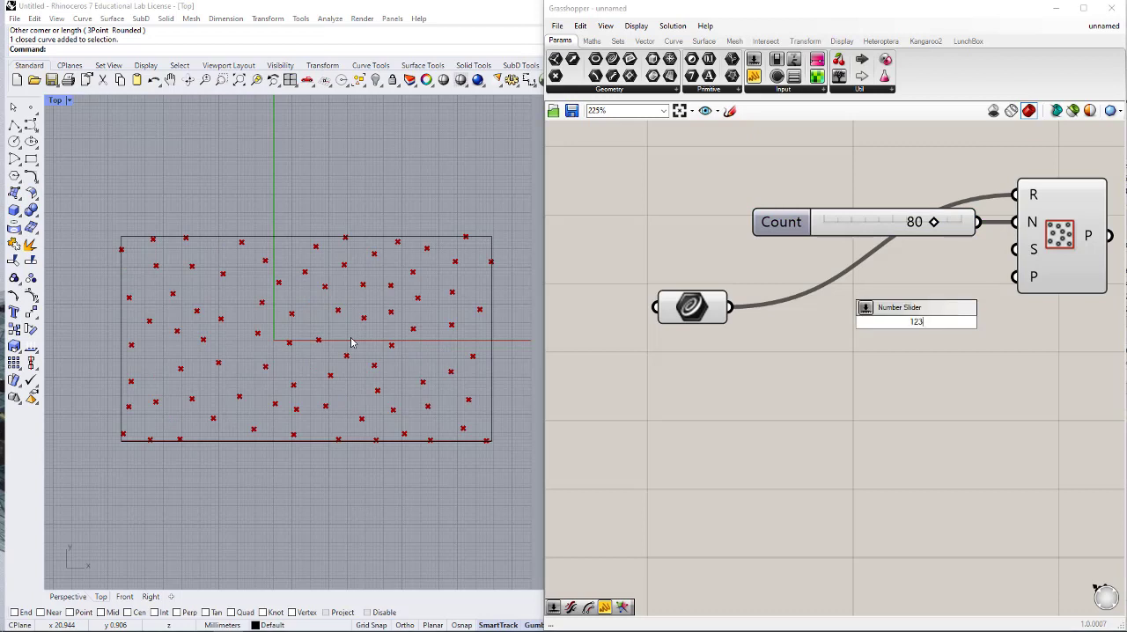
pyautogui.press('Return')
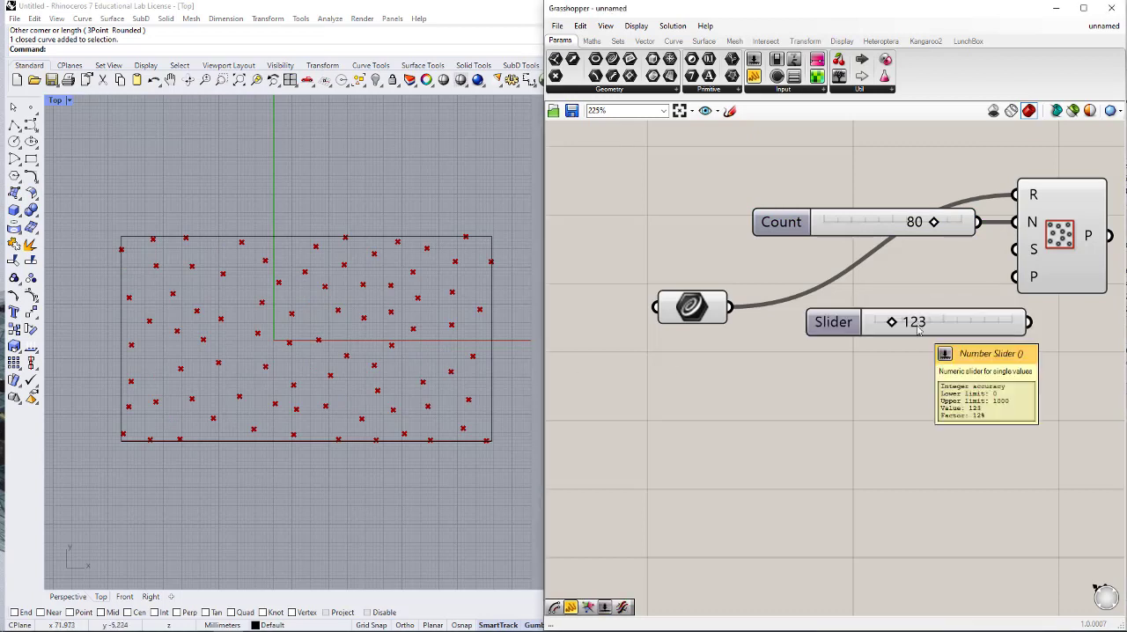
pyautogui.click(952, 318)
pyautogui.moveTo(950, 313); pyautogui.dragTo(910, 265)
pyautogui.moveTo(1017, 252); pyautogui.dragTo(989, 275)
pyautogui.moveTo(952, 277); pyautogui.dragTo(939, 270)
pyautogui.moveTo(834, 260); pyautogui.dragTo(878, 261)
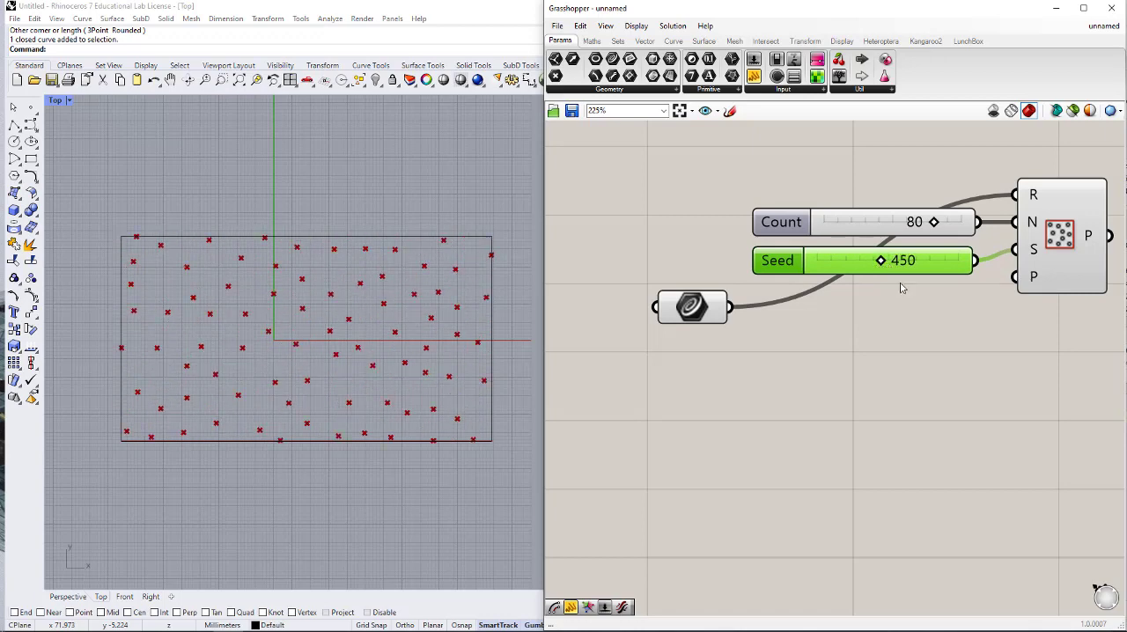
# - Add a Circle component and connect Populate 2D's point output to its plane input P, leaving space between them
pyautogui.click(998, 329)
pyautogui.moveTo(963, 316); pyautogui.dragTo(878, 333, button='right')
pyautogui.scroll(-1, 854, 340)
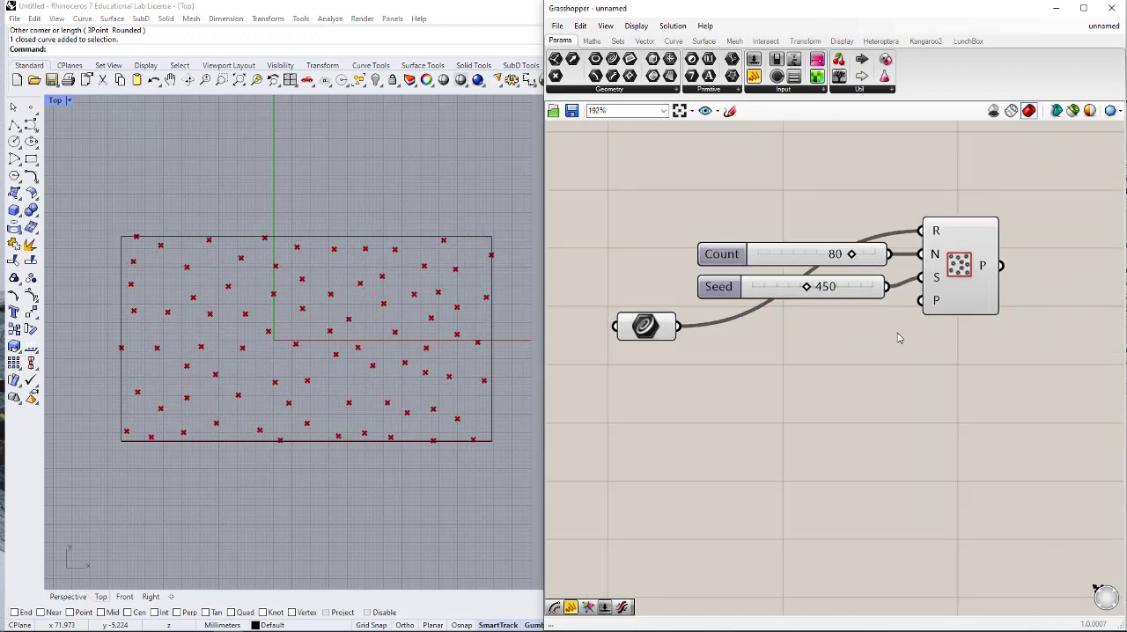
pyautogui.moveTo(971, 321); pyautogui.dragTo(867, 319, button='right')
pyautogui.doubleClick(951, 280)
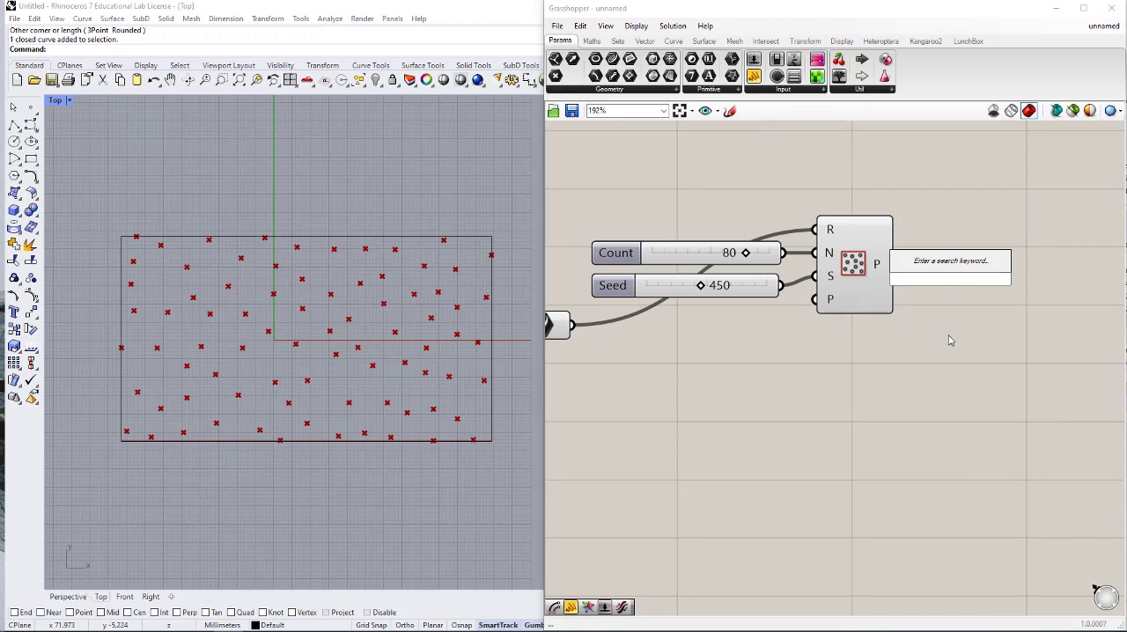
pyautogui.write('cir')
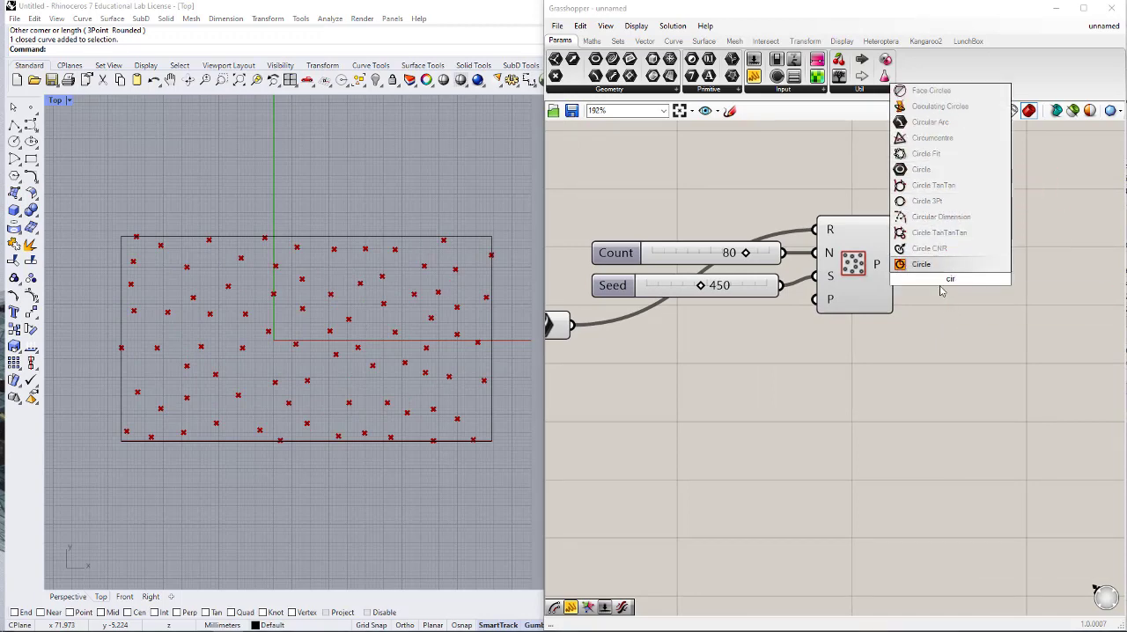
pyautogui.press('Return')
pyautogui.moveTo(953, 280); pyautogui.dragTo(978, 275)
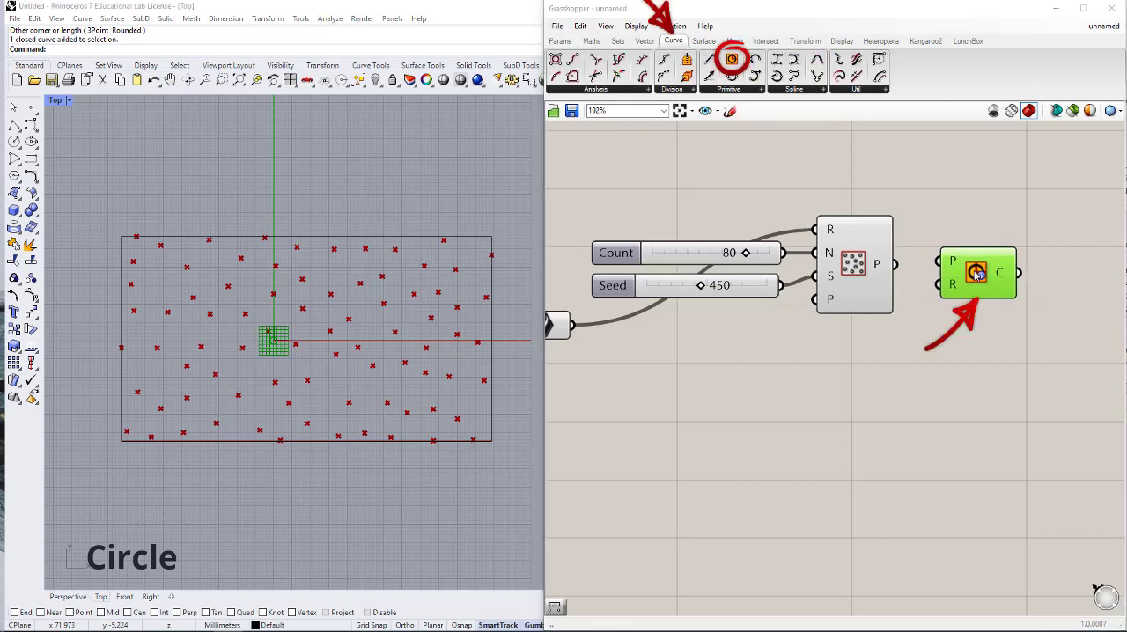
pyautogui.moveTo(896, 264); pyautogui.dragTo(1063, 280)
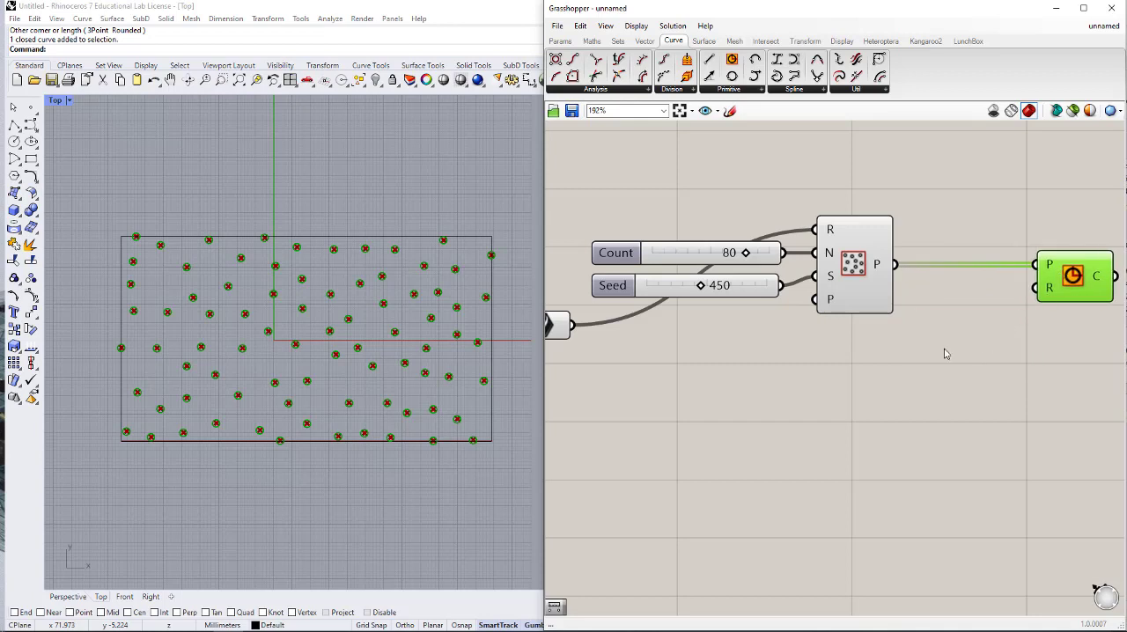
# - Try a uniform circle radius of 2 using a slider connected to the Circle's R input, and delete that slider
pyautogui.scroll(-2, 921, 343)
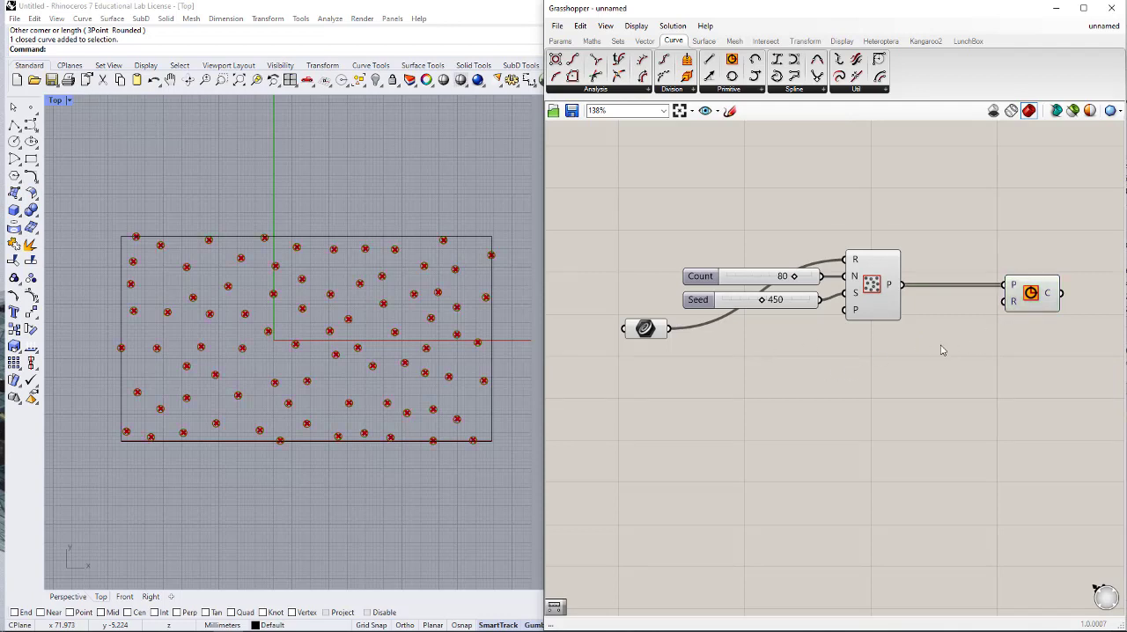
pyautogui.doubleClick(941, 349)
pyautogui.write('2')
pyautogui.press('Return')
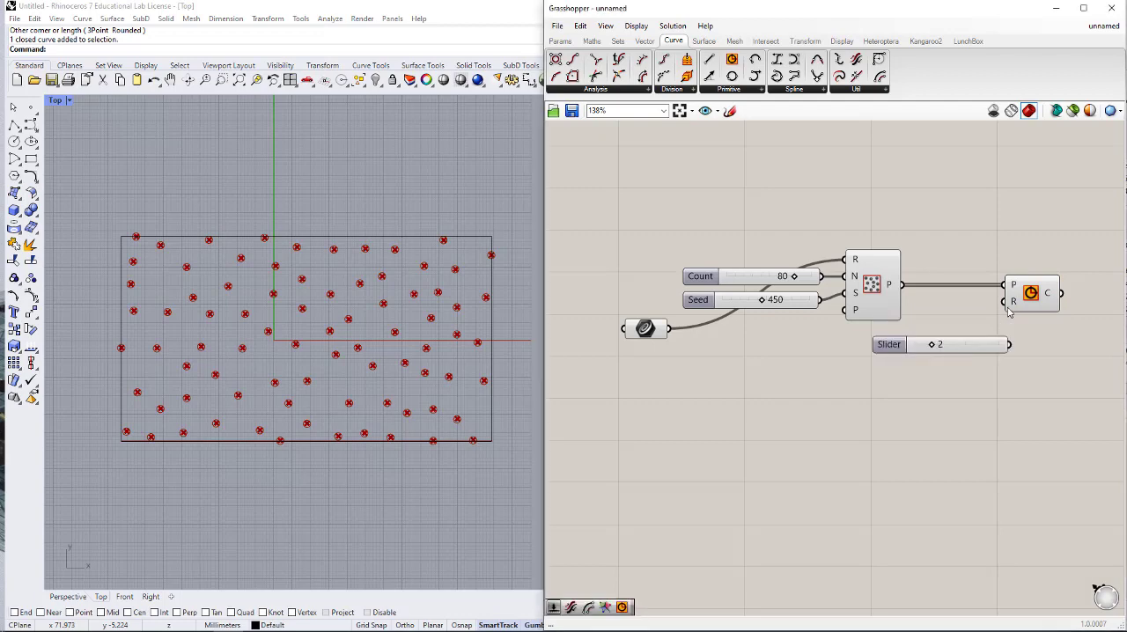
pyautogui.moveTo(1005, 302); pyautogui.dragTo(964, 345)
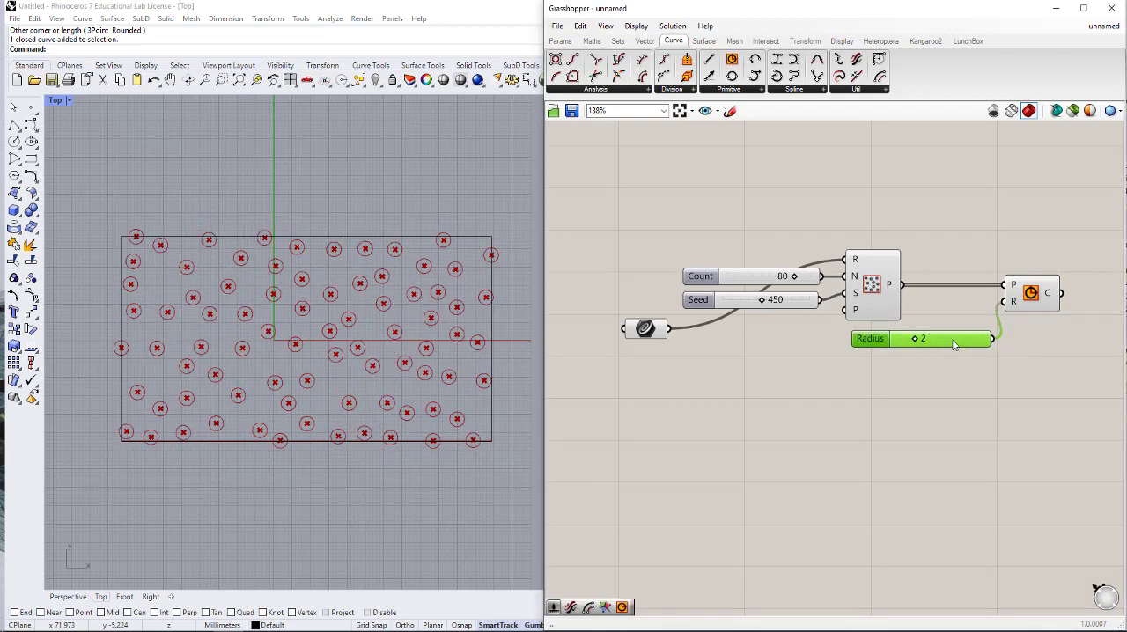
pyautogui.press('Delete')
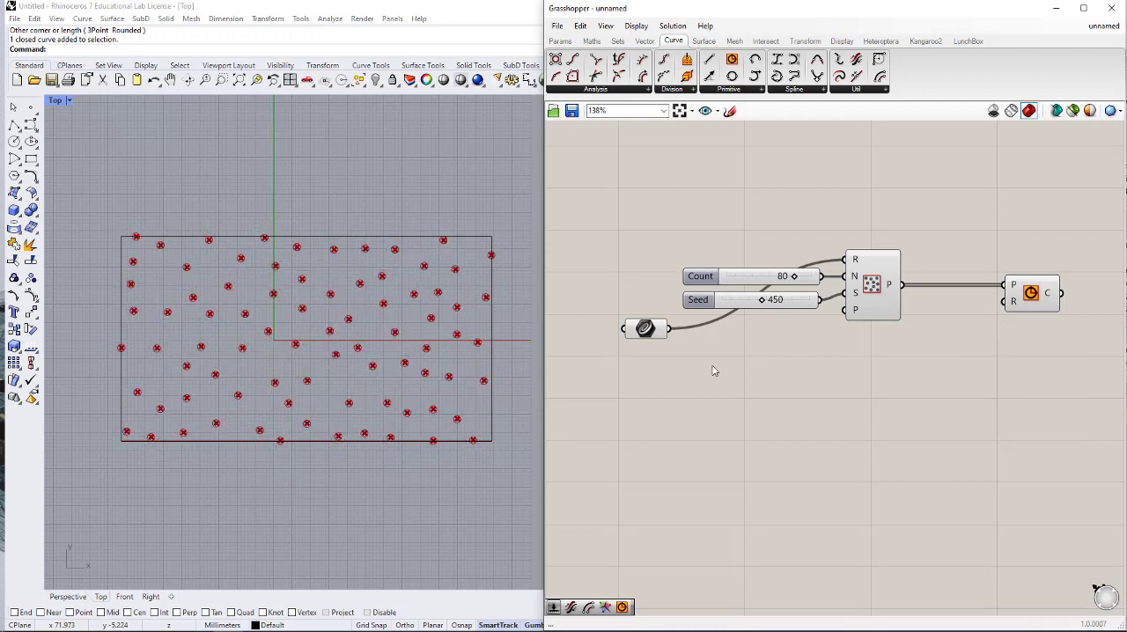
# - Add an Evaluate Surface component and place it below the Populate 2D inputs
pyautogui.doubleClick(731, 388)
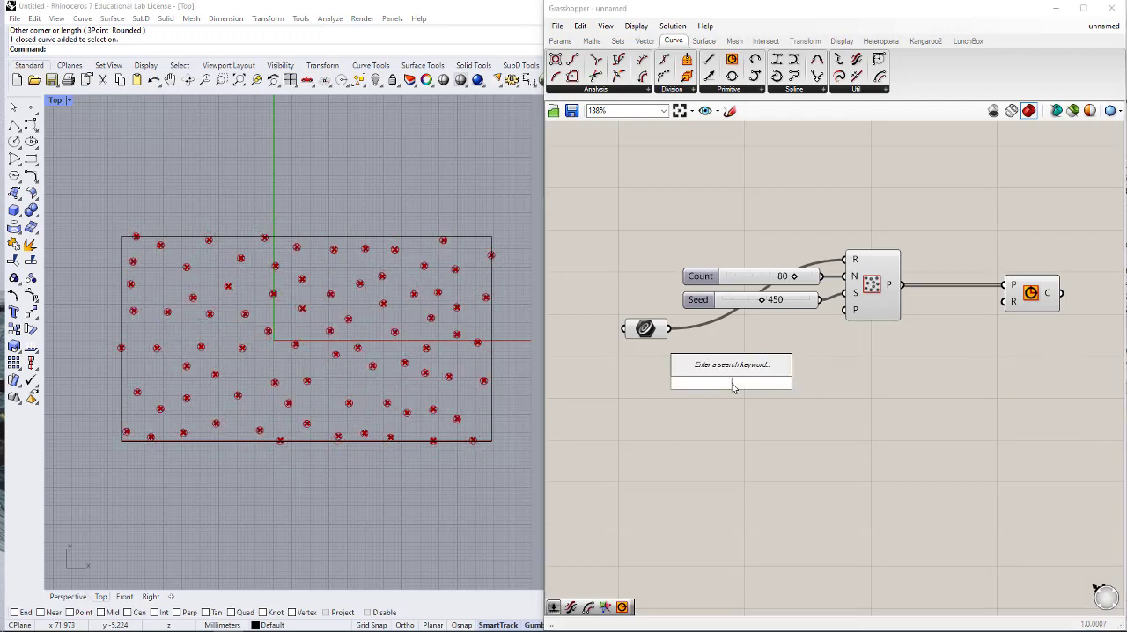
pyautogui.write('ev')
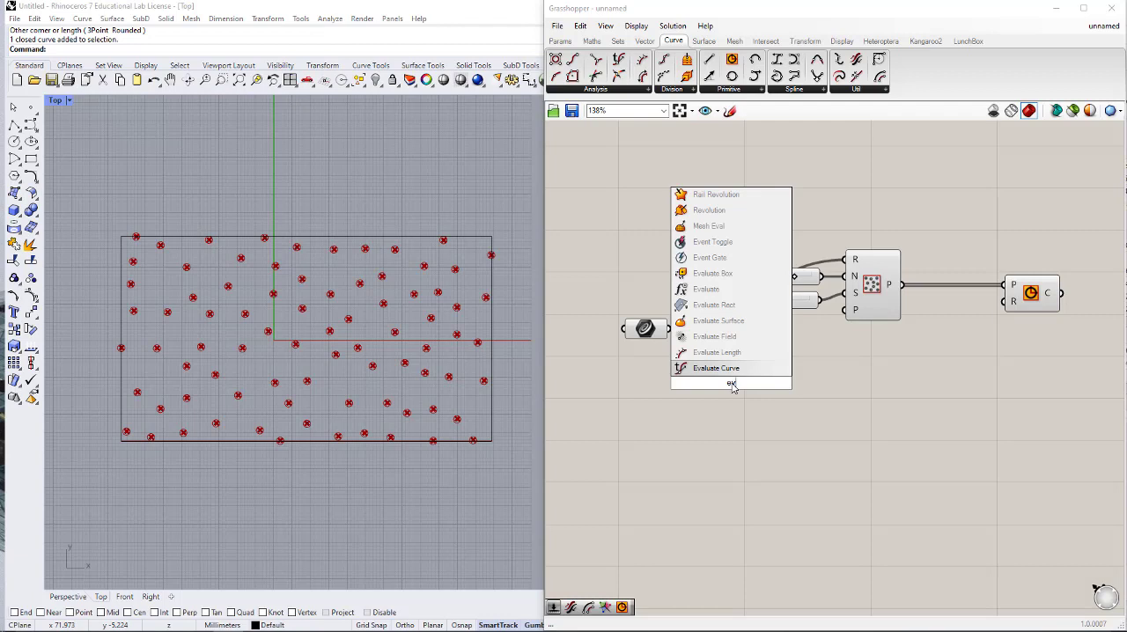
pyautogui.write('ALU')
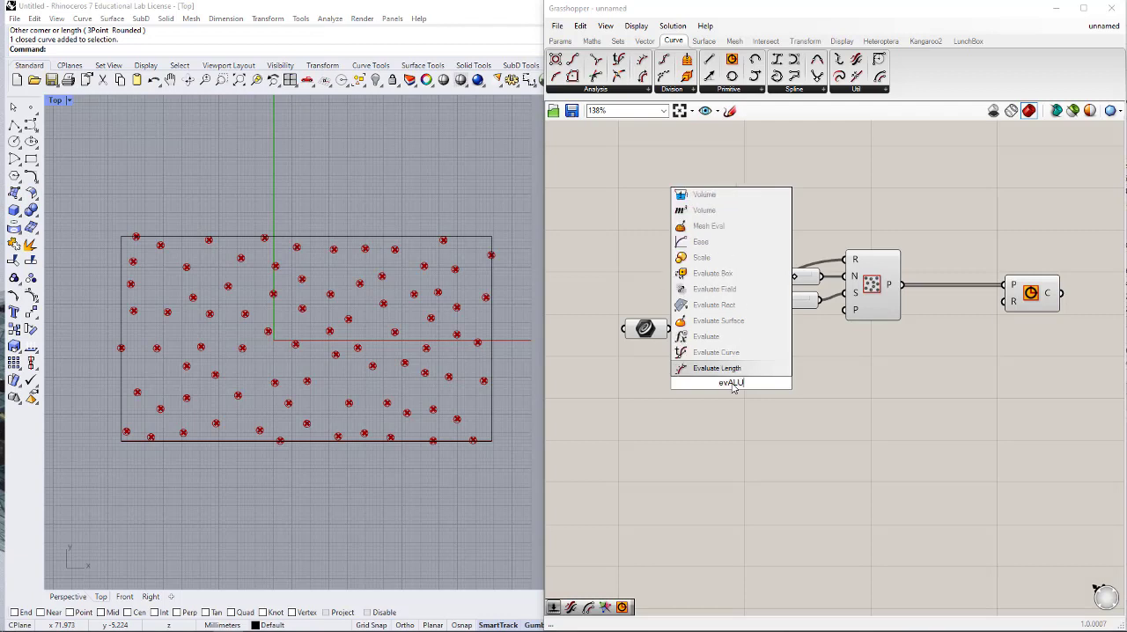
pyautogui.click(718, 321)
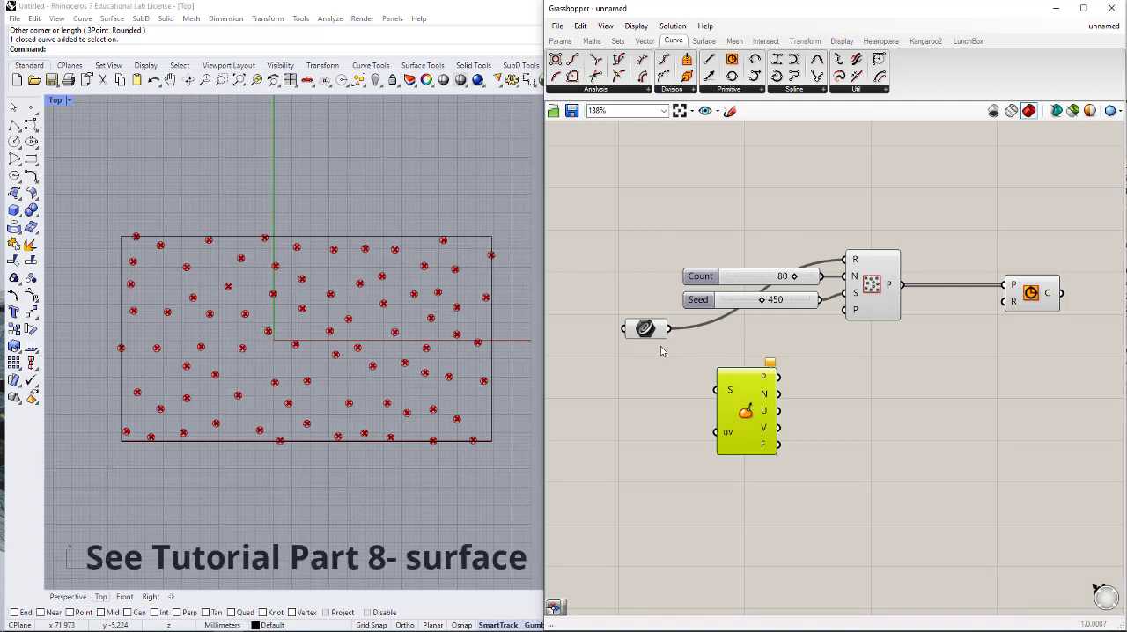
pyautogui.moveTo(745, 408); pyautogui.dragTo(768, 400)
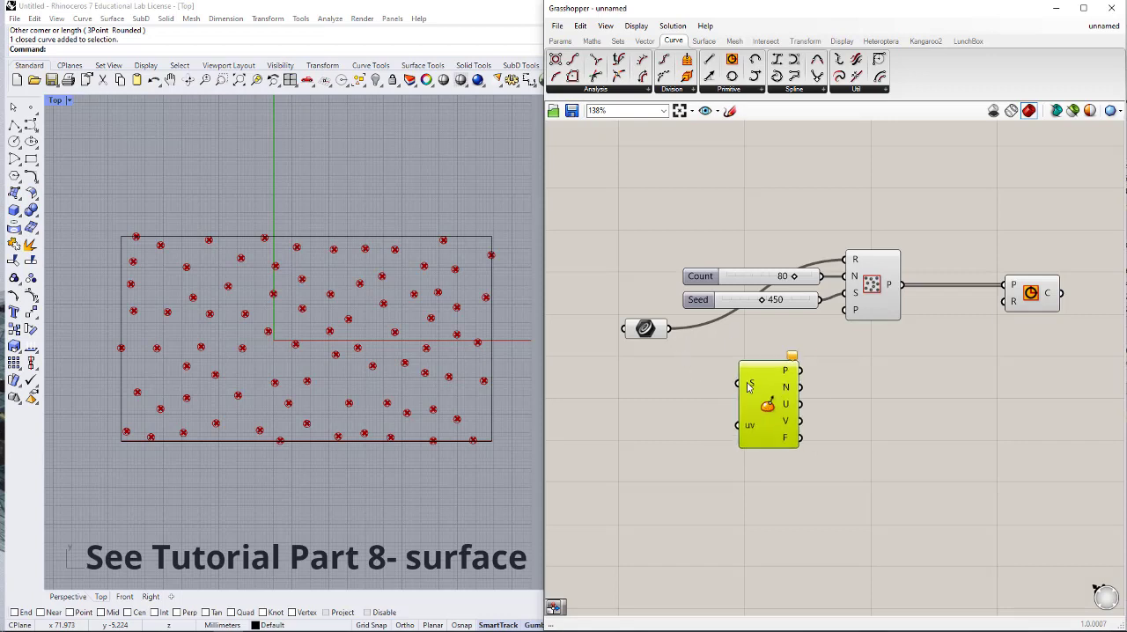
# - Reparameterize Evaluate Surface's S input and connect the rectangle's Curve parameter to it
pyautogui.rightClick(750, 385)
pyautogui.click(775, 520)
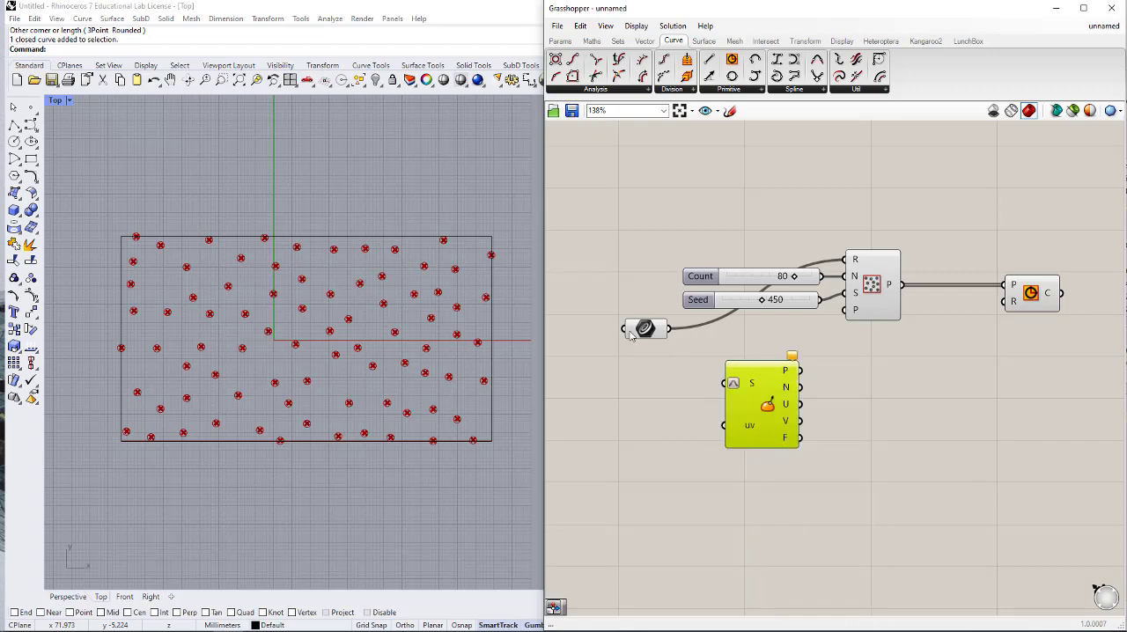
pyautogui.moveTo(670, 329); pyautogui.dragTo(778, 428)
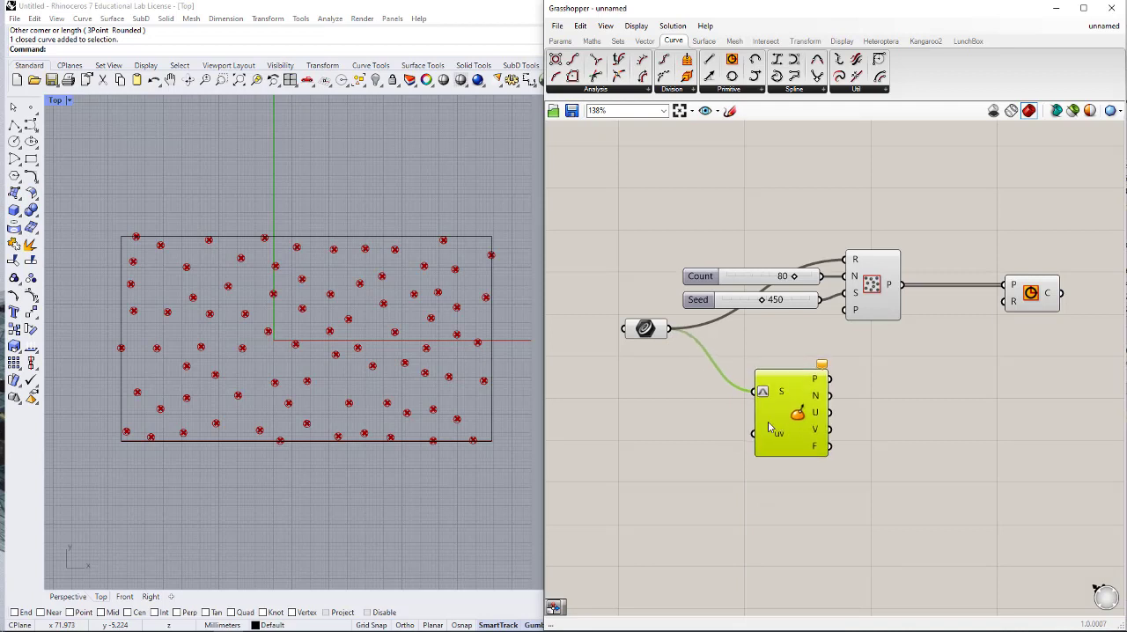
# - Add an MD Slider, make it smaller, and connect it to Evaluate Surface's uv input
pyautogui.doubleClick(679, 444)
pyautogui.write('md')
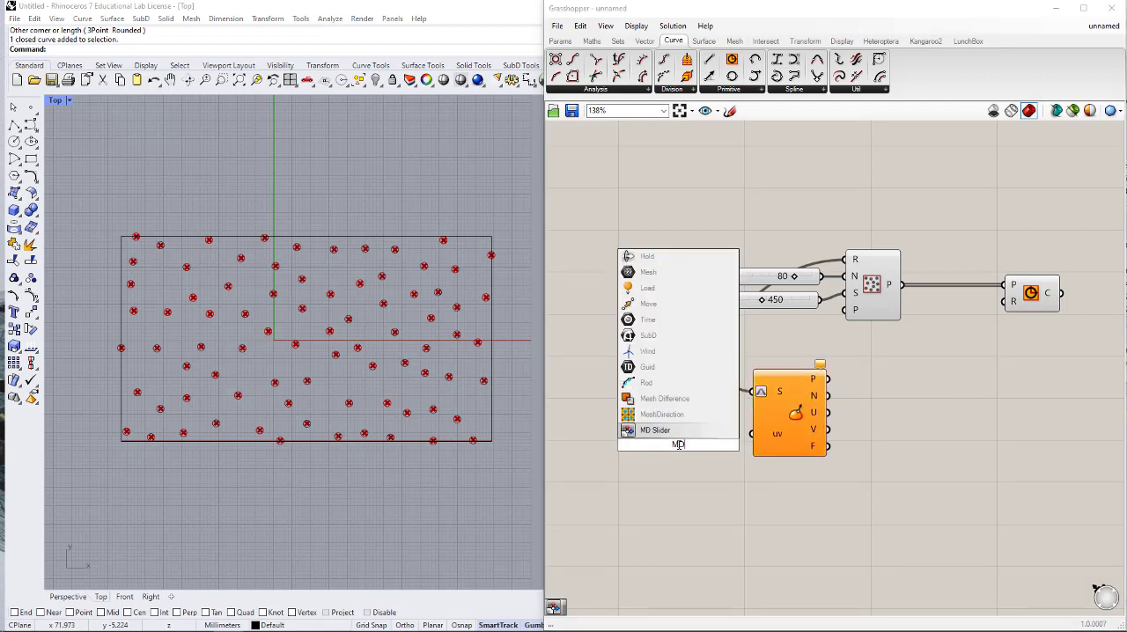
pyautogui.click(675, 429)
pyautogui.moveTo(694, 468); pyautogui.dragTo(680, 493)
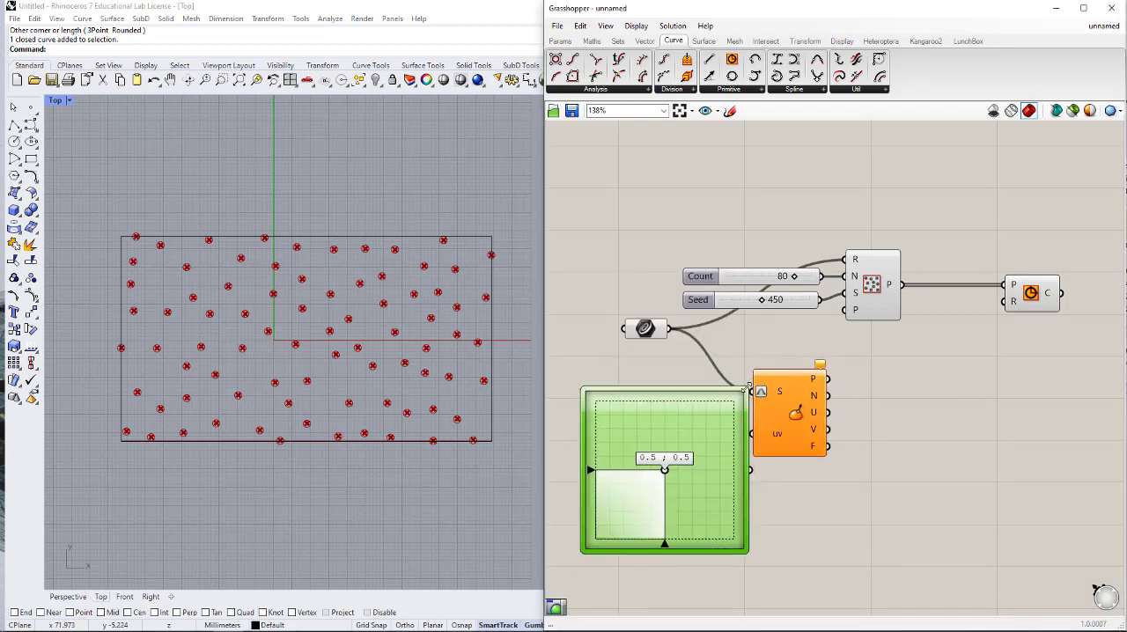
pyautogui.moveTo(746, 388); pyautogui.dragTo(671, 473)
pyautogui.moveTo(647, 509); pyautogui.dragTo(751, 433)
pyautogui.moveTo(699, 377); pyautogui.dragTo(675, 385, button='right')
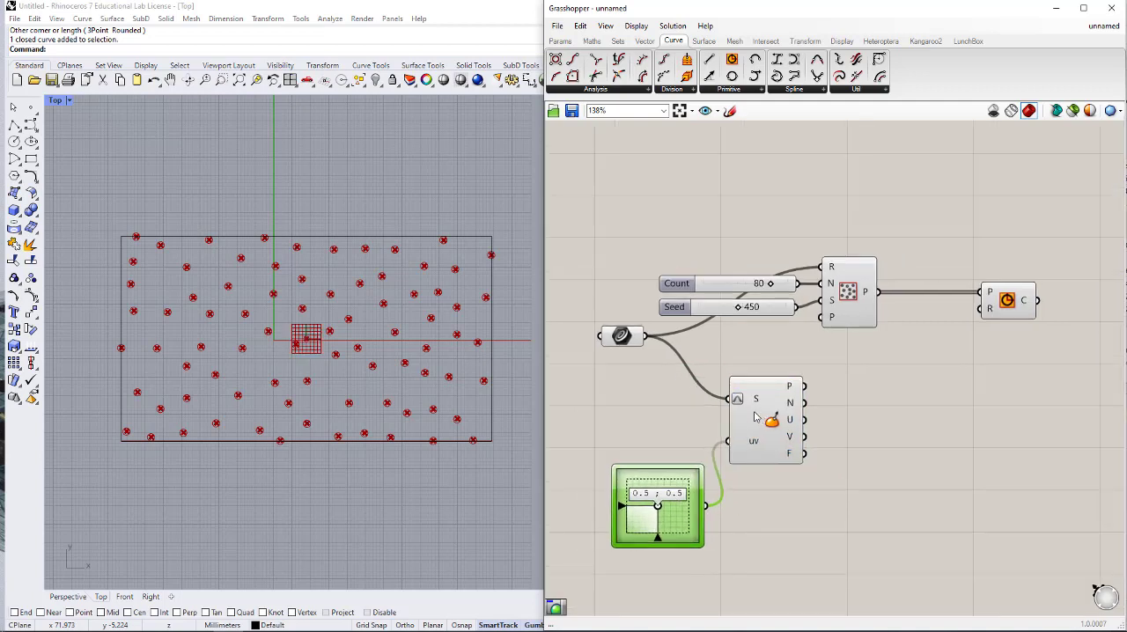
# - Insert a Surface parameter between the Curve parameter and Evaluate Surface's S input, replacing the direct curve connection
pyautogui.moveTo(755, 412); pyautogui.dragTo(834, 420)
pyautogui.doubleClick(697, 385)
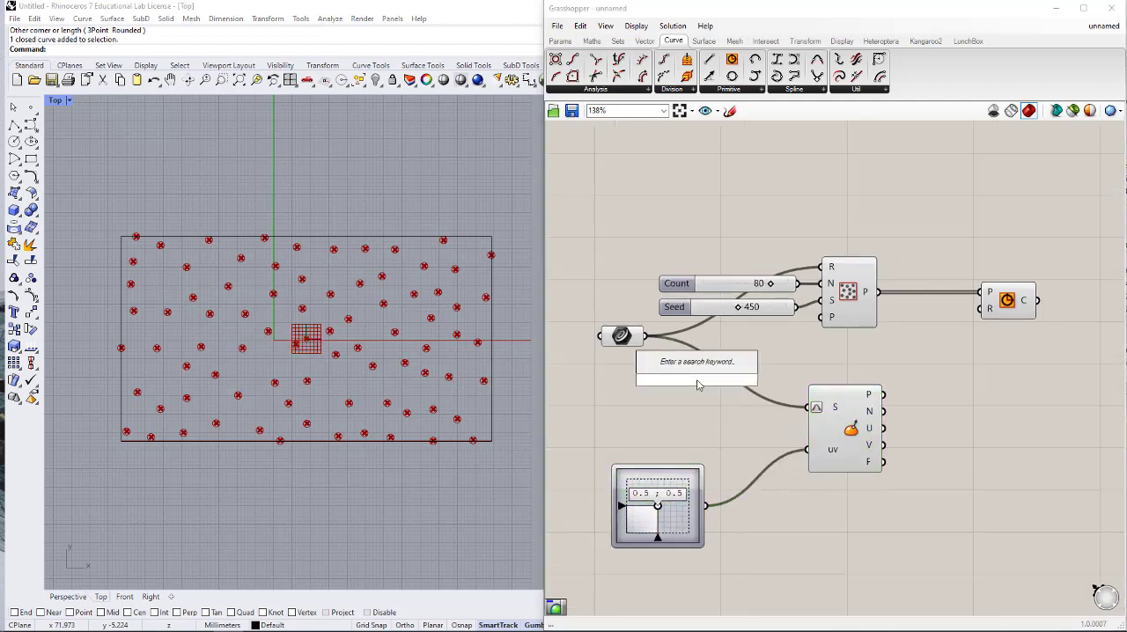
pyautogui.write('SURFACE')
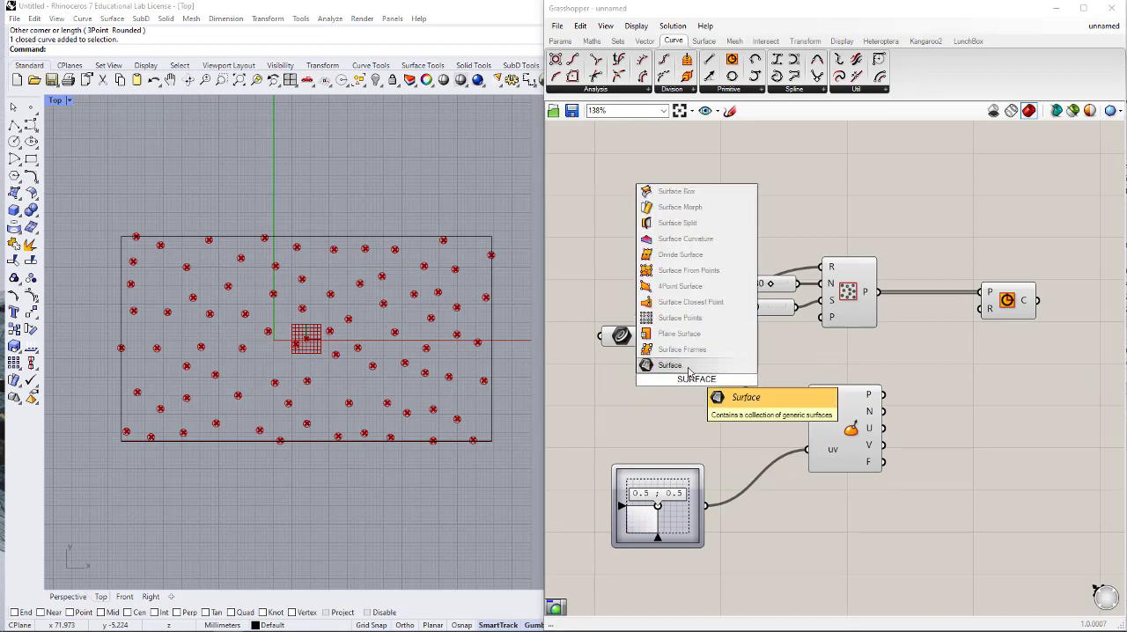
pyautogui.click(690, 371)
pyautogui.moveTo(646, 336); pyautogui.dragTo(800, 411)
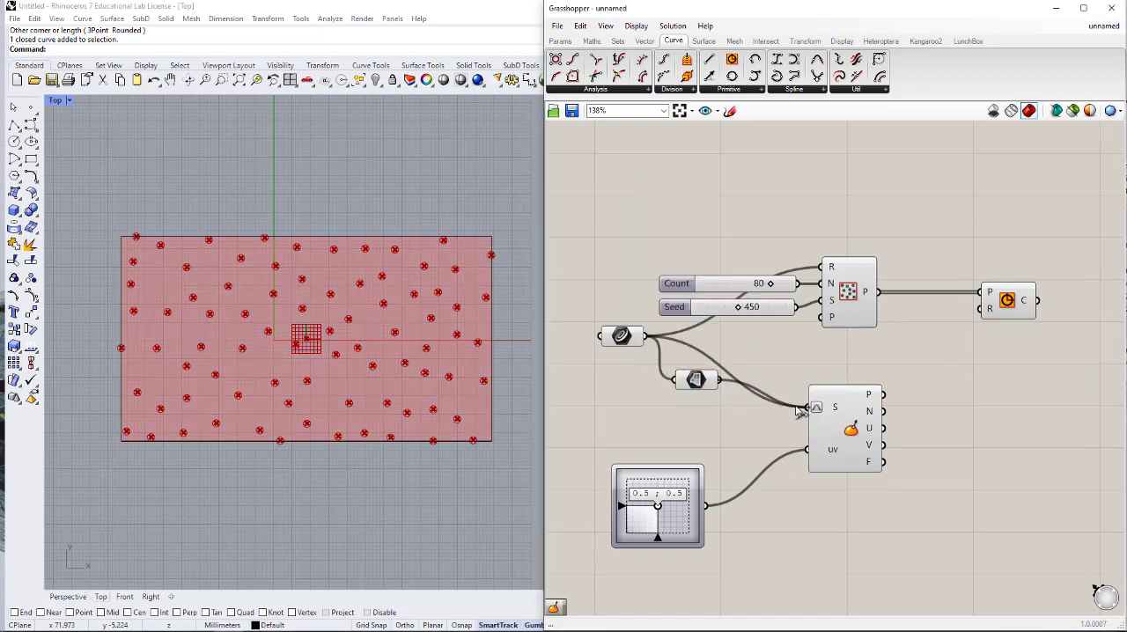
pyautogui.moveTo(700, 384); pyautogui.dragTo(719, 412)
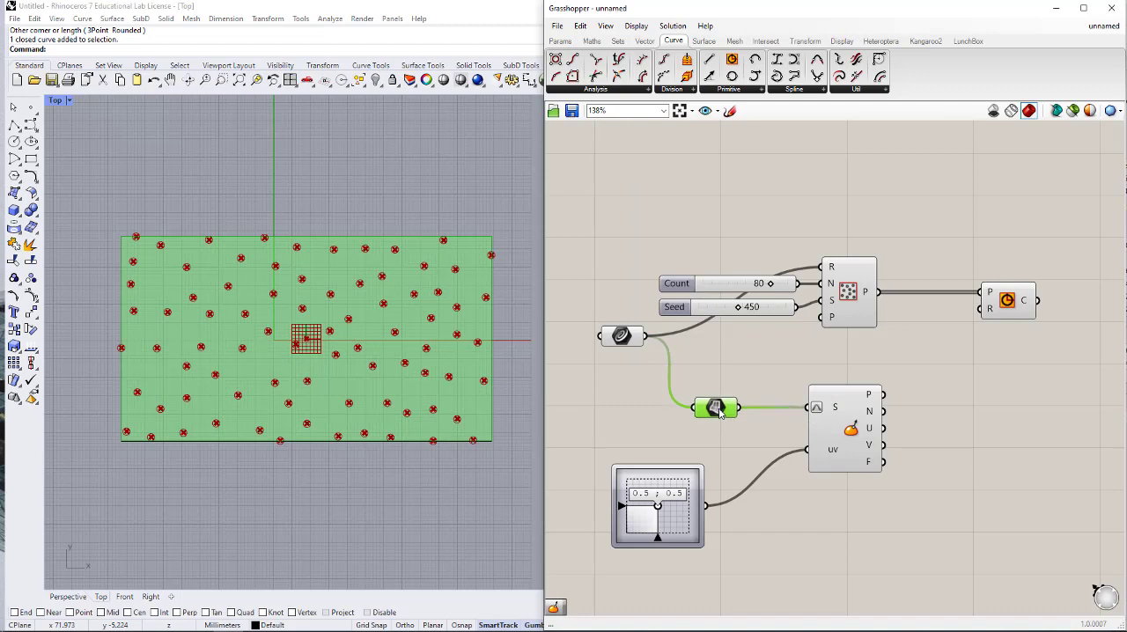
pyautogui.click(746, 368)
# - Add a Custom Preview component and connect Evaluate Surface's point output P to its geometry input G
pyautogui.moveTo(778, 443); pyautogui.dragTo(732, 380, button='right')
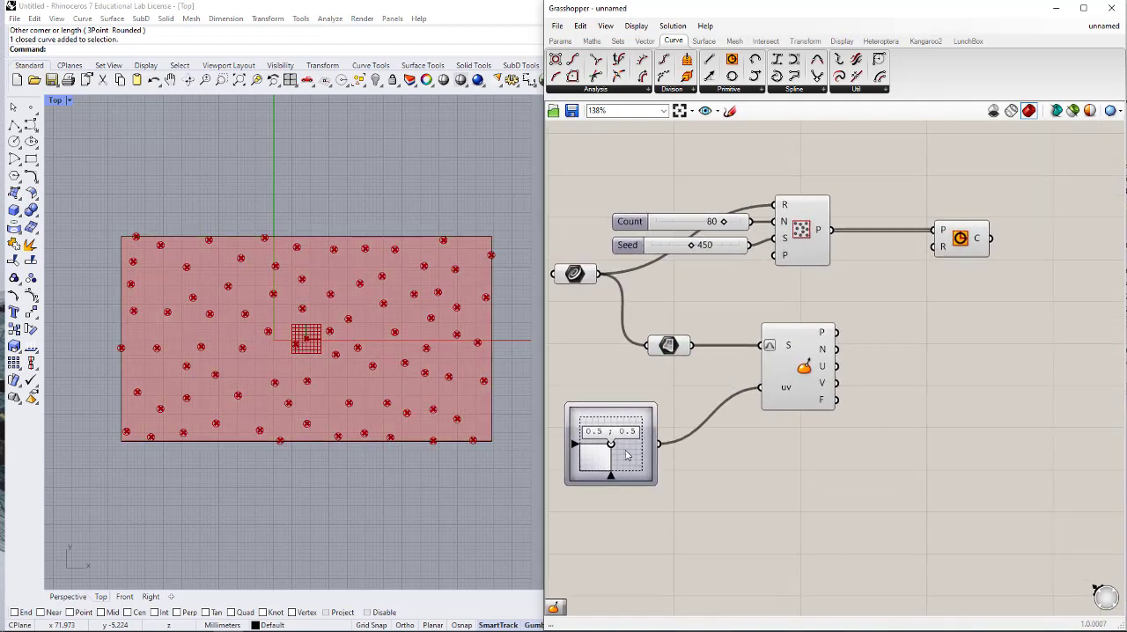
pyautogui.doubleClick(924, 340)
pyautogui.write('CUSTO')
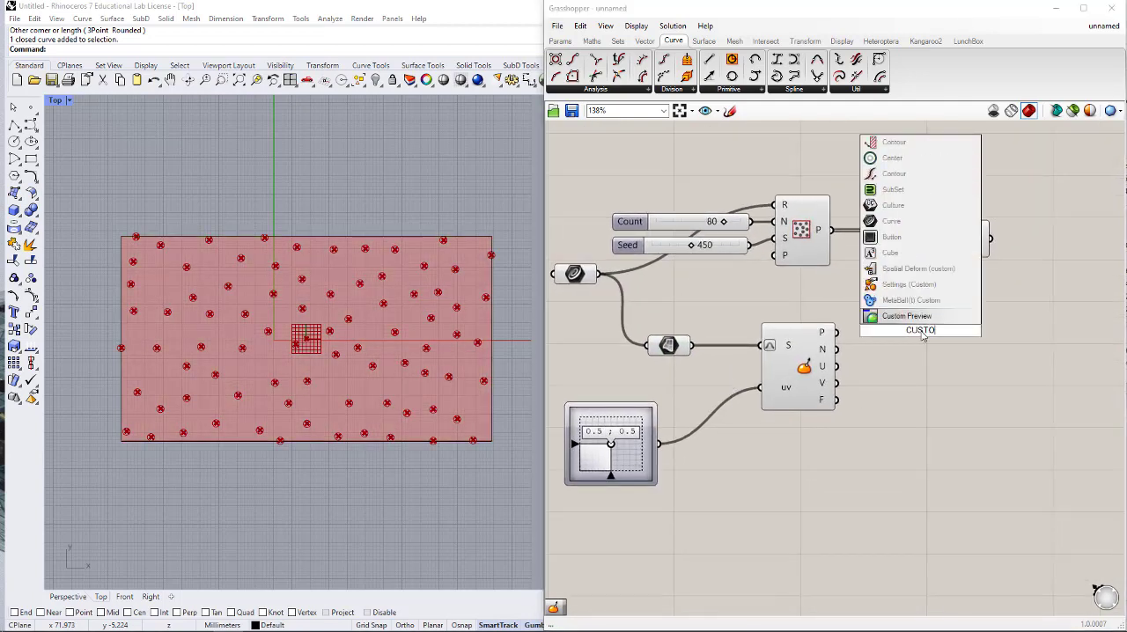
pyautogui.write('M')
pyautogui.press('Return')
pyautogui.moveTo(837, 333); pyautogui.dragTo(976, 350)
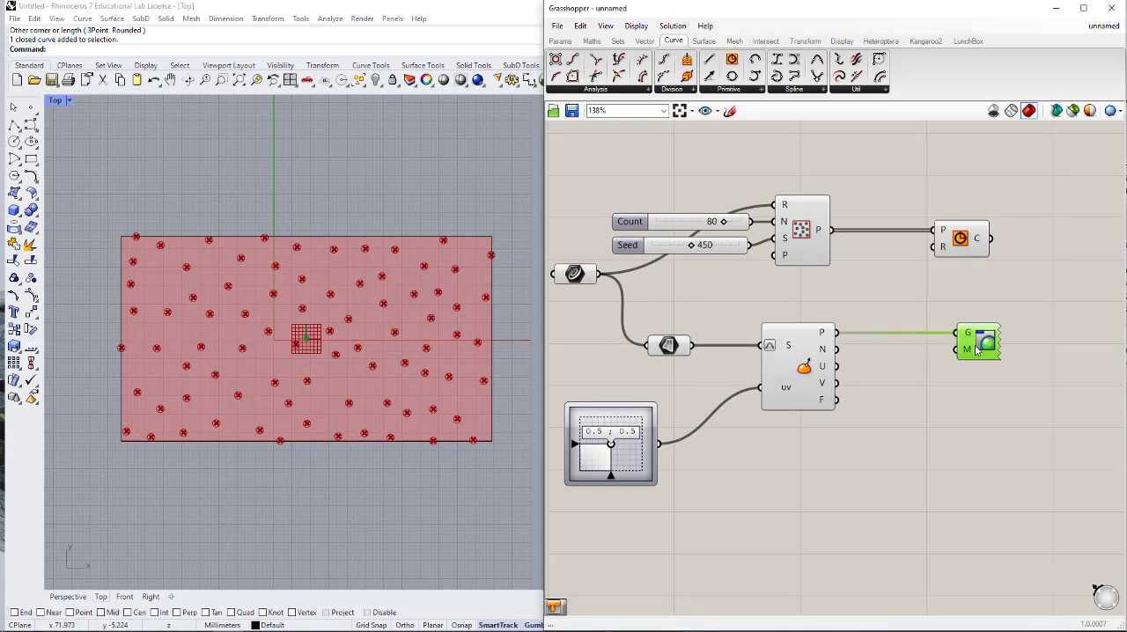
# - Add a black Colour Swatch, connect it to Custom Preview's M input, and place it beside that component
pyautogui.doubleClick(919, 395)
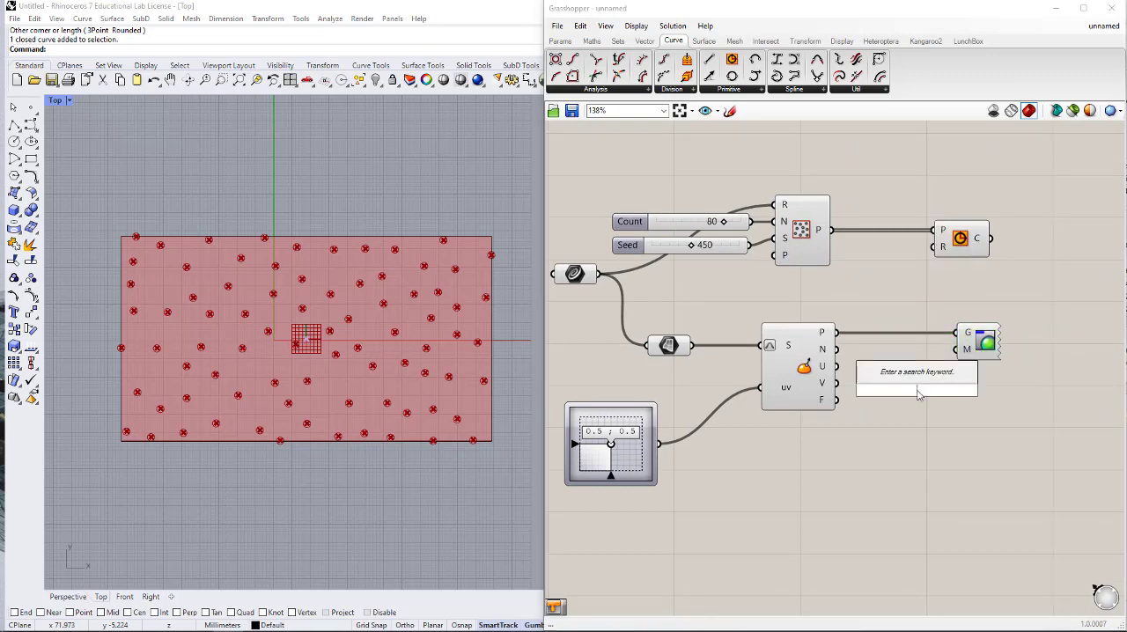
pyautogui.write('S')
pyautogui.press('BackSpace')
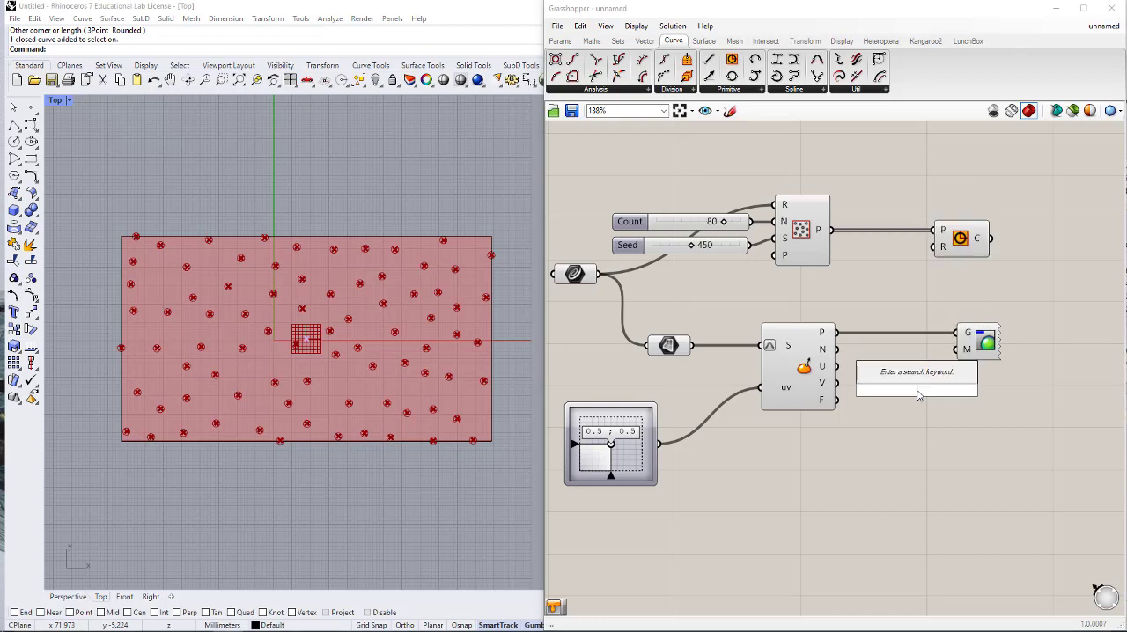
pyautogui.write('SWA')
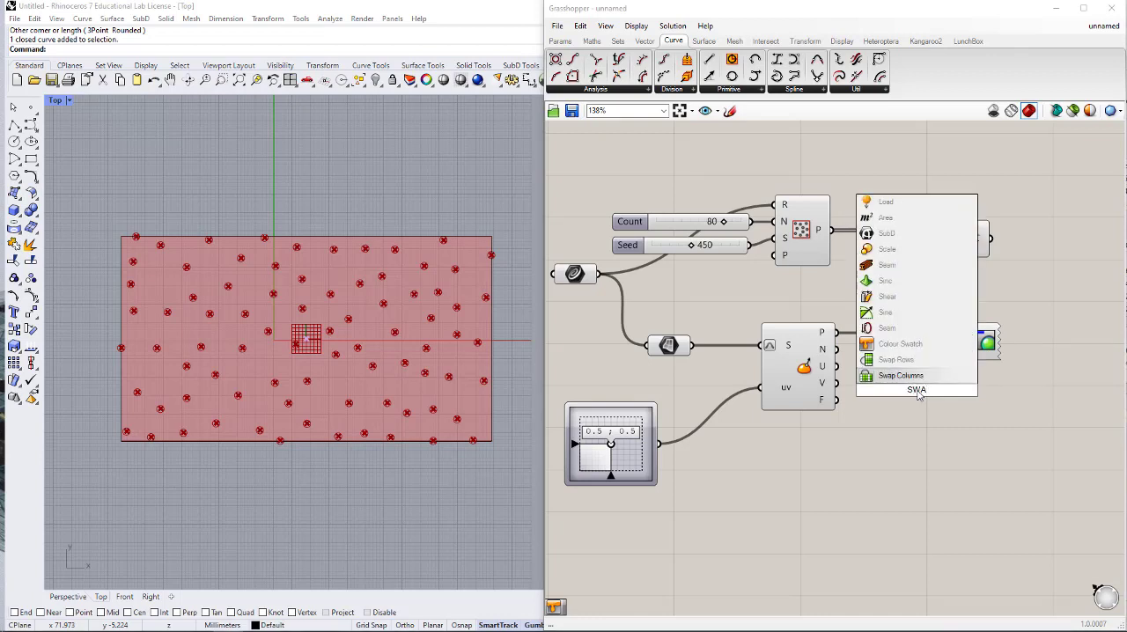
pyautogui.click(901, 343)
pyautogui.moveTo(957, 349); pyautogui.dragTo(955, 390)
pyautogui.click(940, 391)
pyautogui.moveTo(972, 449); pyautogui.dragTo(1060, 532)
pyautogui.click(854, 499)
pyautogui.click(911, 392)
pyautogui.moveTo(896, 388); pyautogui.dragTo(877, 352)
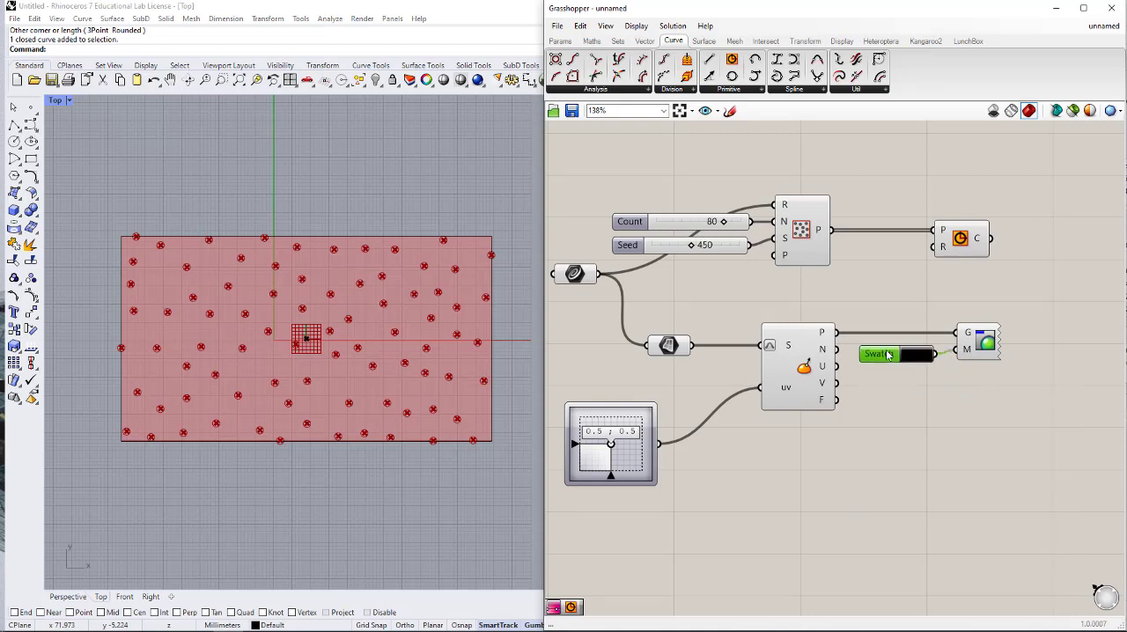
pyautogui.click(906, 438)
# - Move the evaluated point on the rectangle by setting the MD Slider to about 0.14 ; 0.31
pyautogui.scroll(-2, 869, 415)
pyautogui.scroll(2, 679, 435)
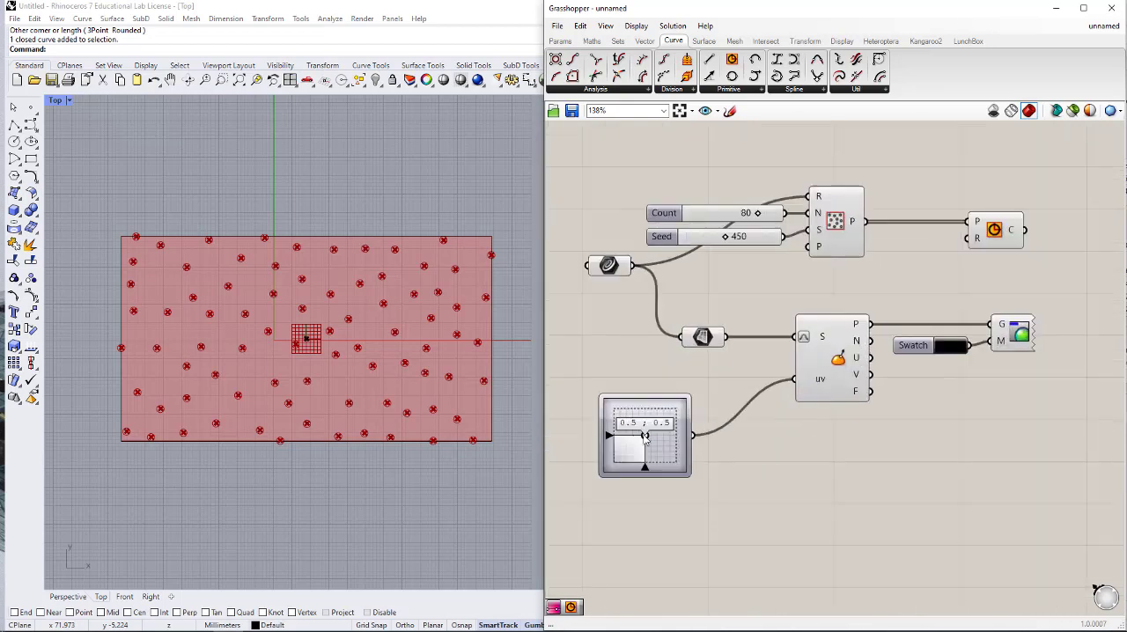
pyautogui.moveTo(644, 435); pyautogui.dragTo(622, 445)
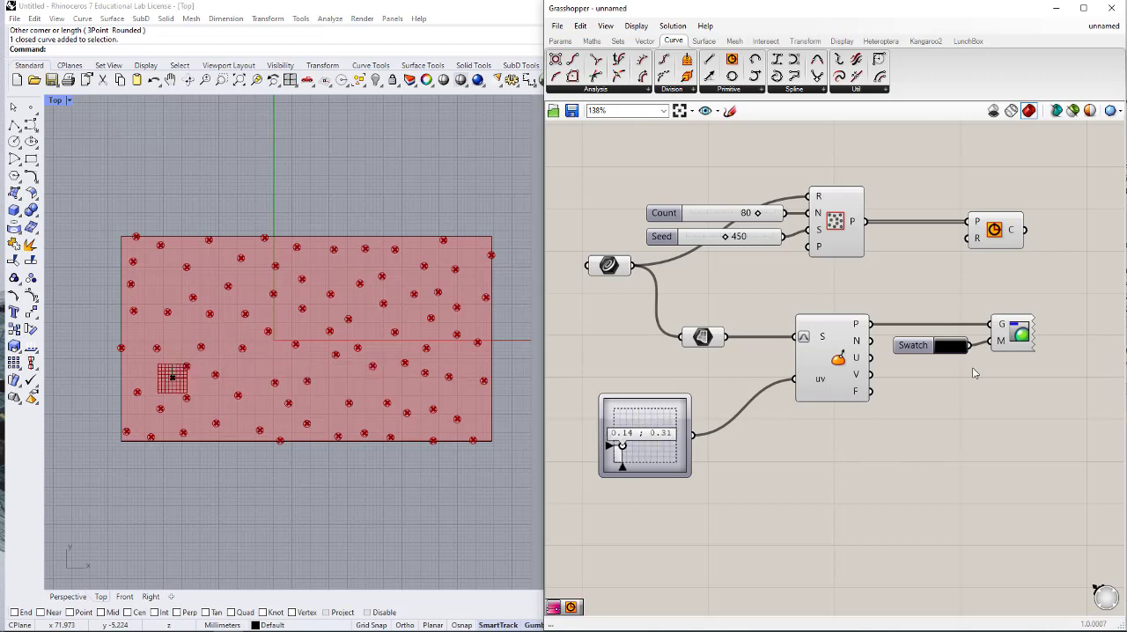
# - Add a Distance component with Populate 2D's points as input A and Evaluate Surface's point as input B
pyautogui.moveTo(973, 370); pyautogui.dragTo(869, 381, button='right')
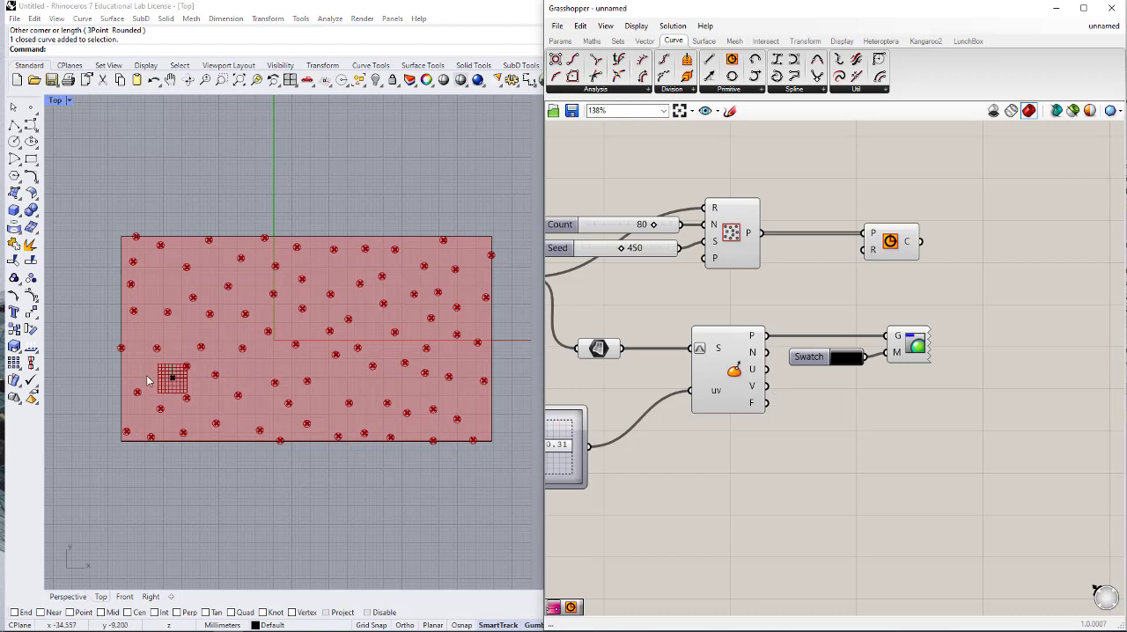
pyautogui.doubleClick(871, 298)
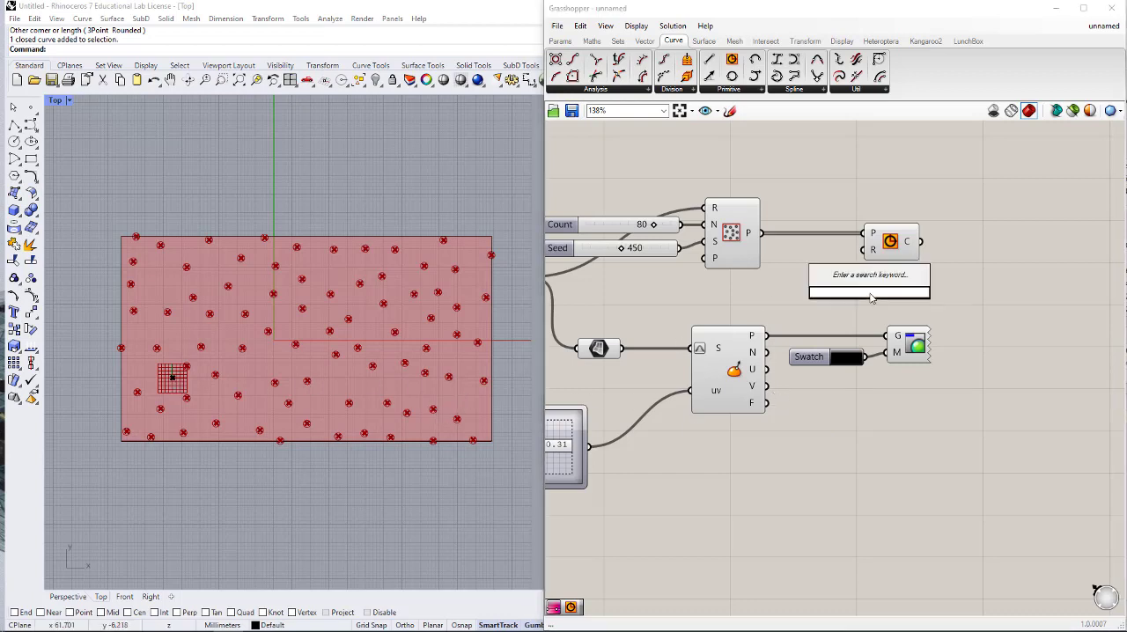
pyautogui.write('dis')
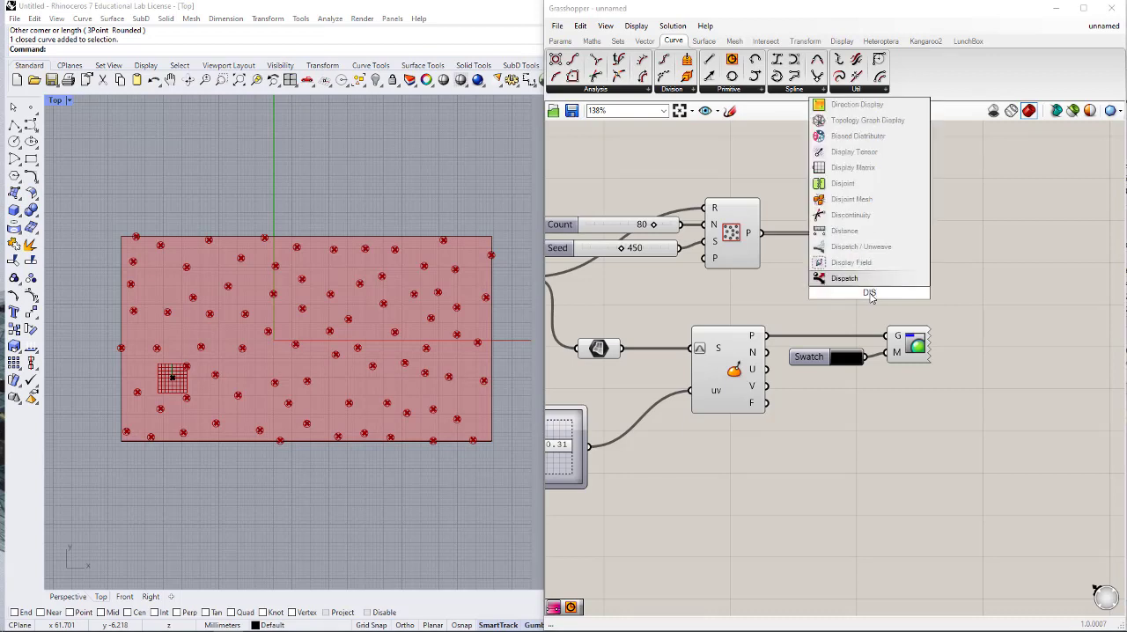
pyautogui.click(865, 235)
pyautogui.keyDown('ctrl'); pyautogui.keyDown('alt'); pyautogui.click(866, 292); pyautogui.keyUp('alt'); pyautogui.keyUp('ctrl')
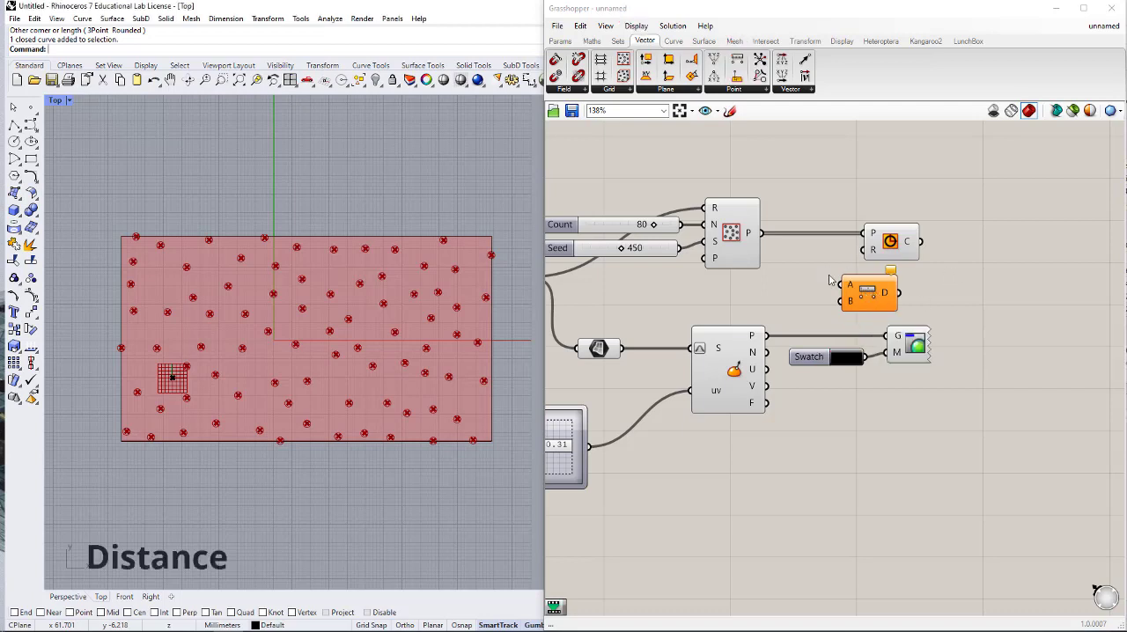
pyautogui.moveTo(763, 233); pyautogui.dragTo(844, 286)
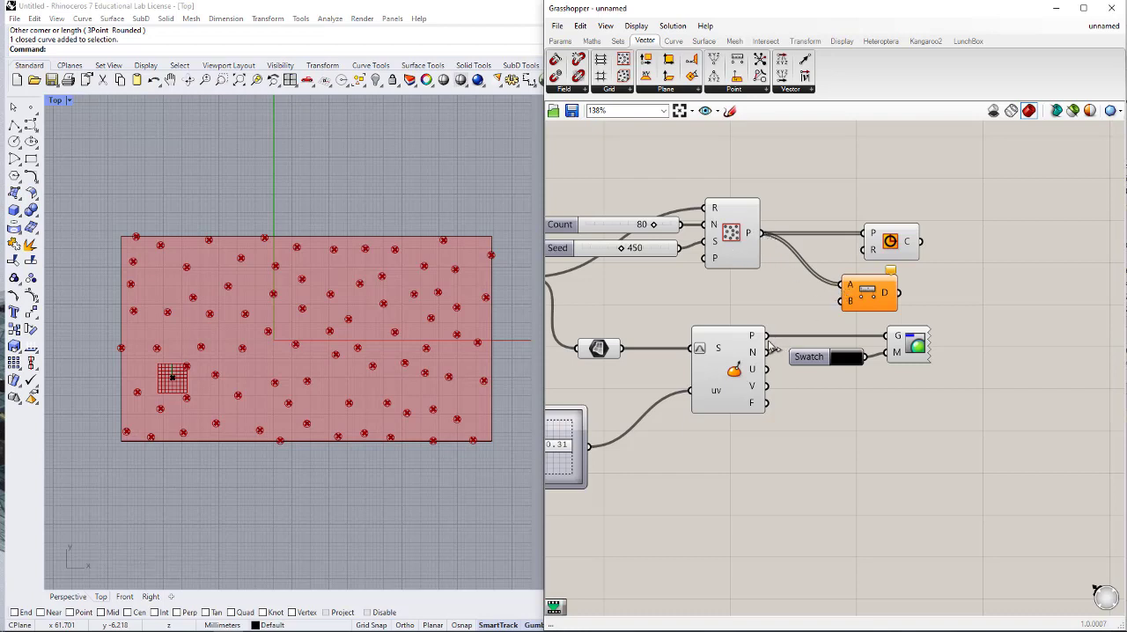
pyautogui.moveTo(767, 336); pyautogui.dragTo(837, 306)
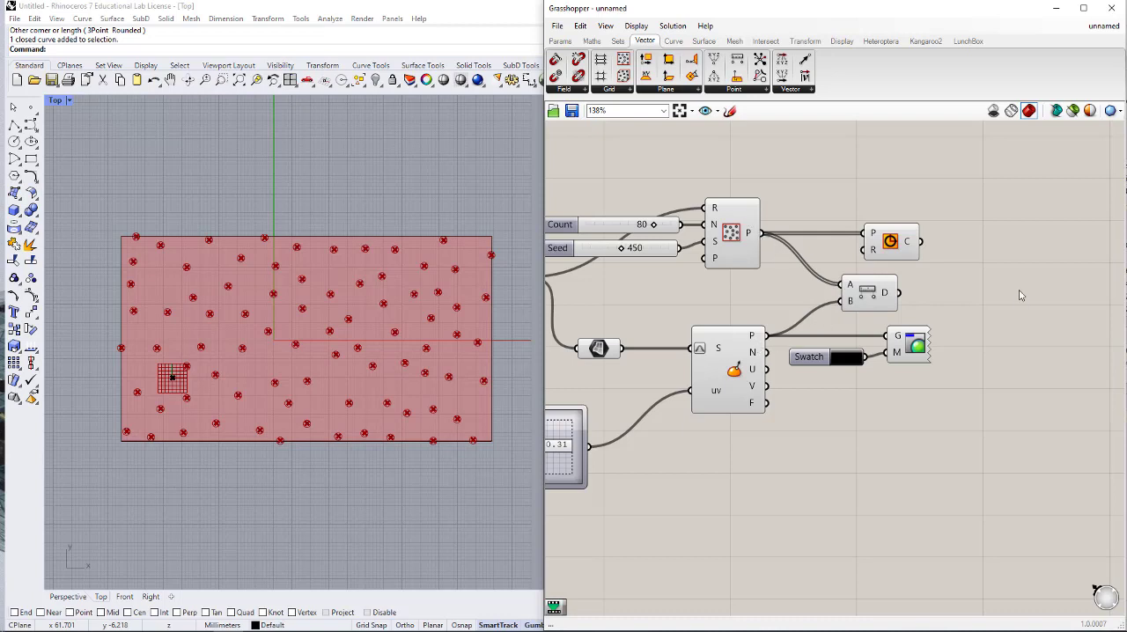
# - Move the Circle component away from Distance and try Distance's D output as its radius input R
pyautogui.moveTo(890, 252); pyautogui.dragTo(1085, 247)
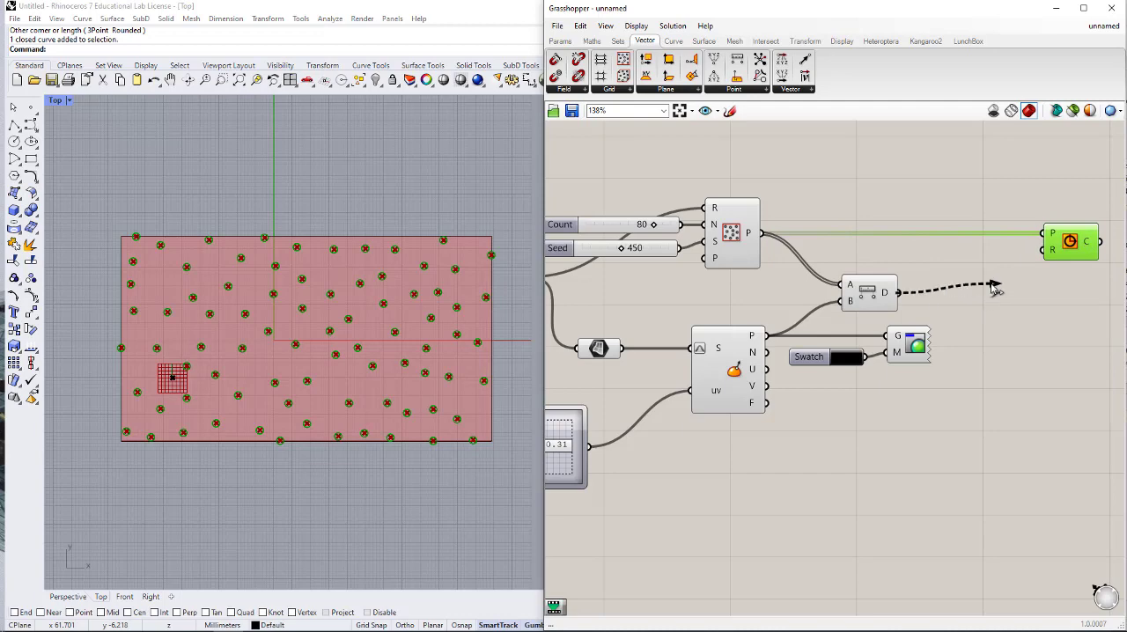
pyautogui.moveTo(900, 297); pyautogui.dragTo(1050, 251)
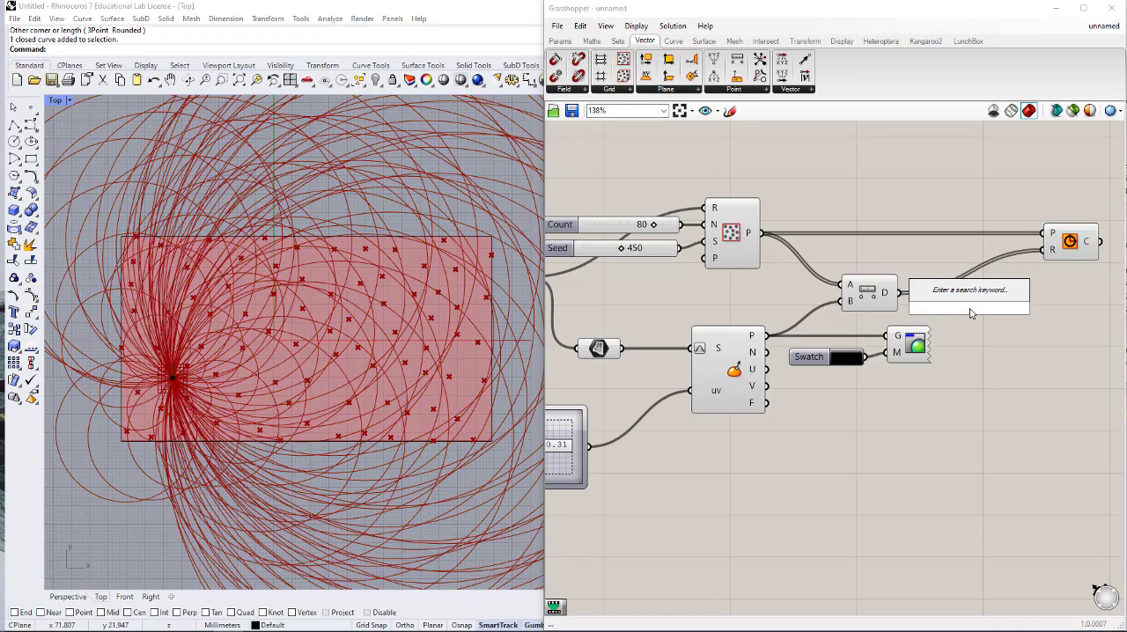
# - Add a Remap Numbers component, connect Distance's D output to its V input, and leave space between them
pyautogui.write('REMAP')
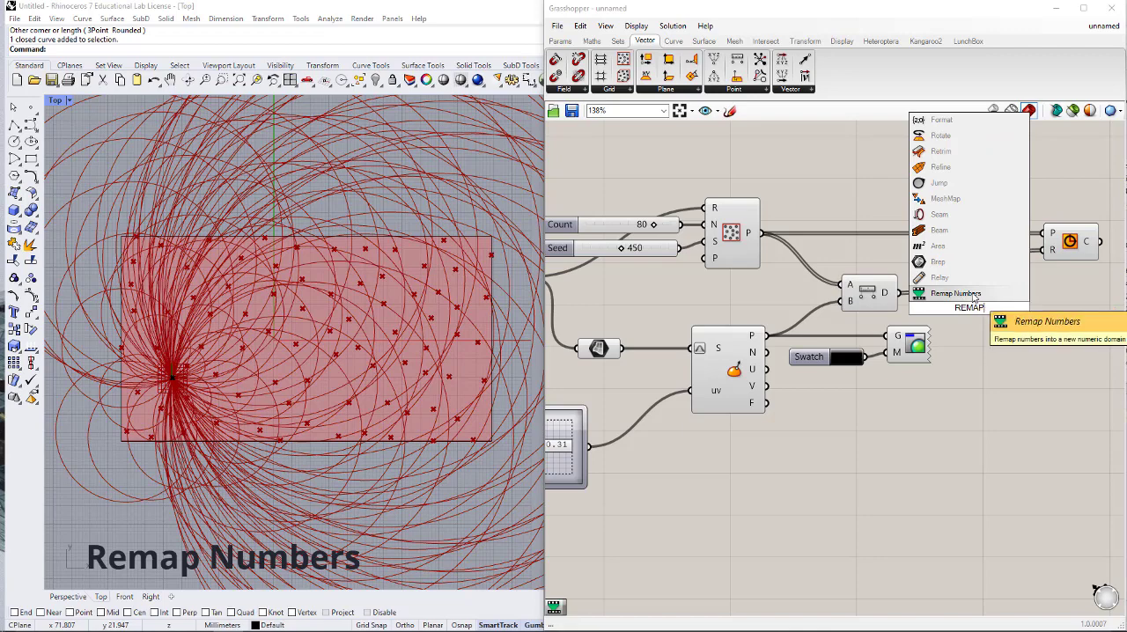
pyautogui.click(958, 294)
pyautogui.moveTo(948, 298); pyautogui.dragTo(949, 297)
pyautogui.moveTo(977, 305); pyautogui.dragTo(807, 310, button='right')
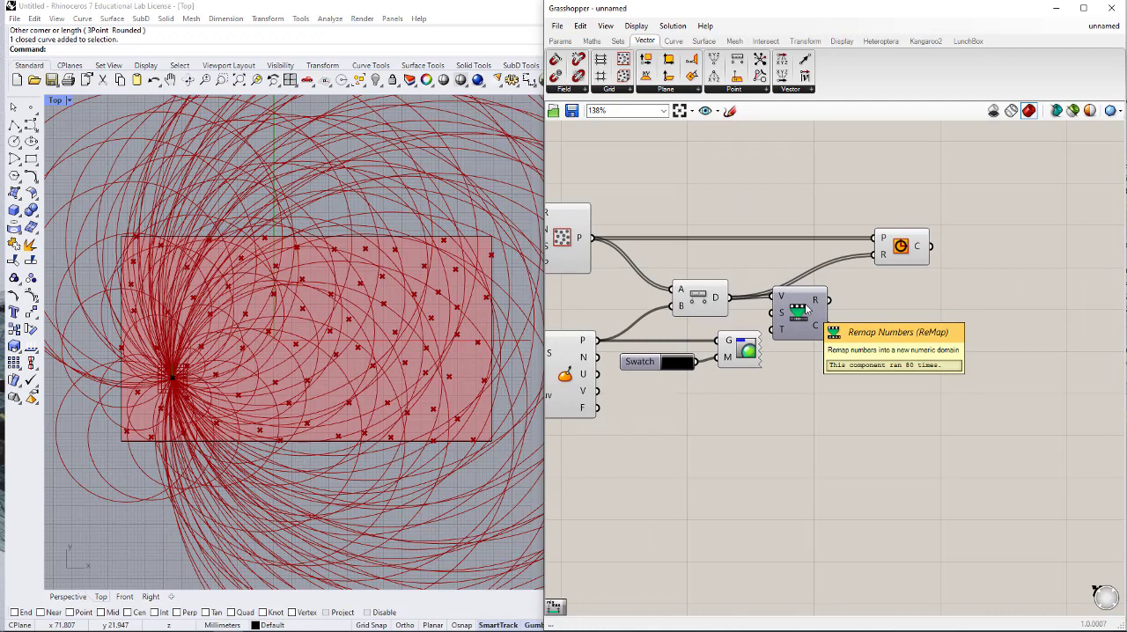
pyautogui.moveTo(806, 308); pyautogui.dragTo(994, 316)
# - Add a Bounds component fed by Distance's D output and connect its domain to Remap Numbers' source input S
pyautogui.doubleClick(900, 323)
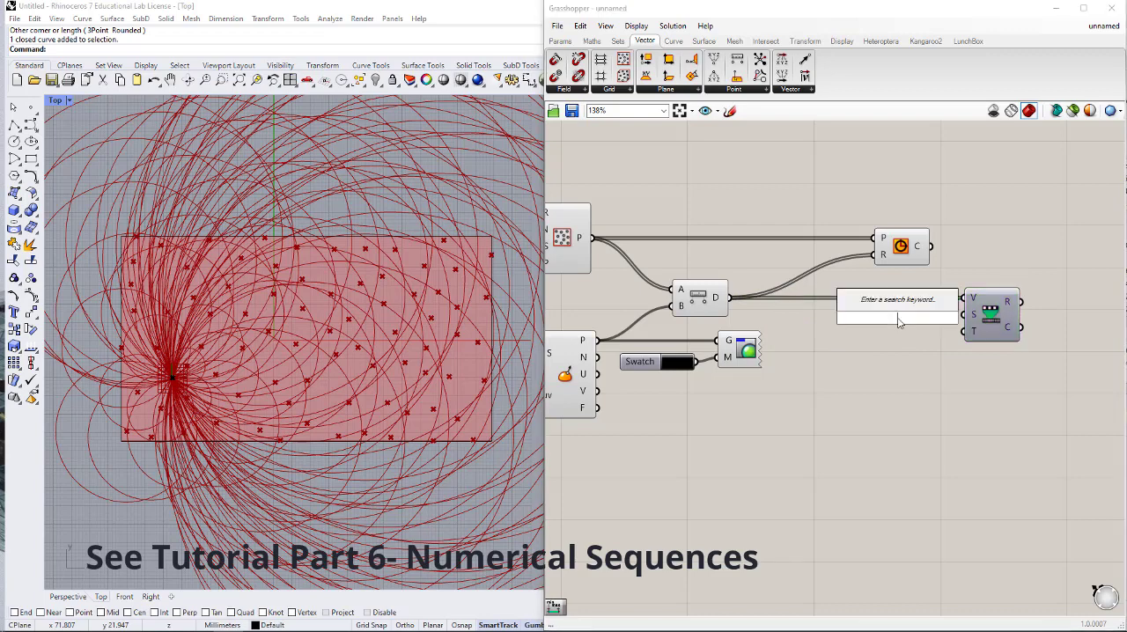
pyautogui.write('bounds')
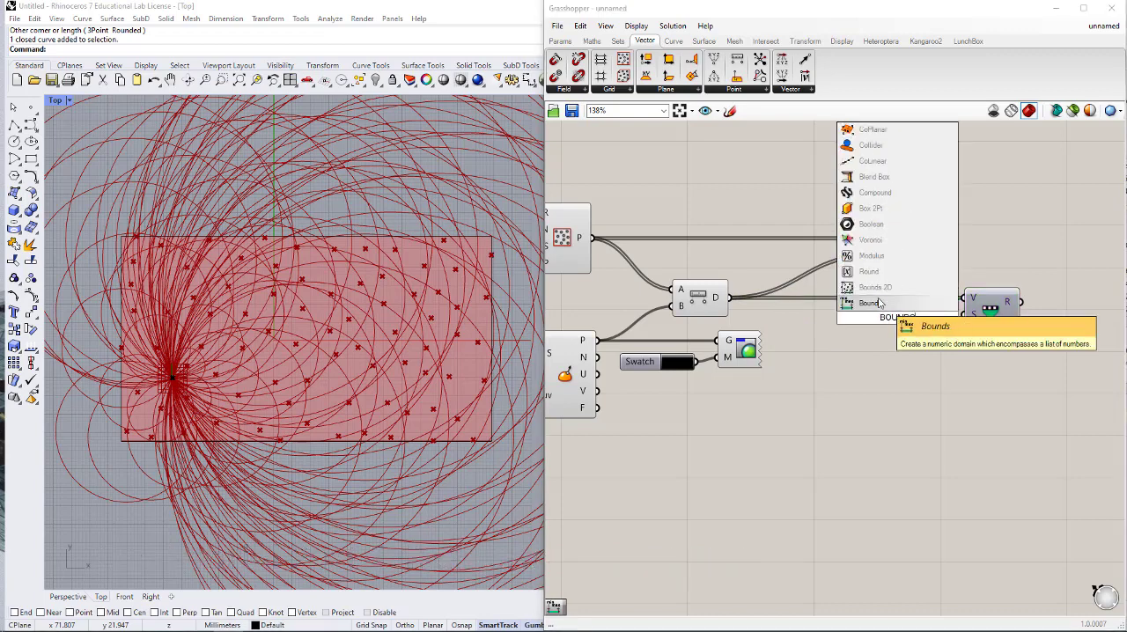
pyautogui.click(881, 370)
pyautogui.moveTo(729, 297); pyautogui.dragTo(866, 325)
pyautogui.moveTo(964, 315); pyautogui.dragTo(876, 317)
# - Move the Circle component beyond Remap Numbers and disconnect Distance's output from its radius input R
pyautogui.moveTo(904, 240); pyautogui.dragTo(1119, 240)
pyautogui.moveTo(1114, 263); pyautogui.dragTo(971, 221, button='right')
pyautogui.rightClick(971, 218)
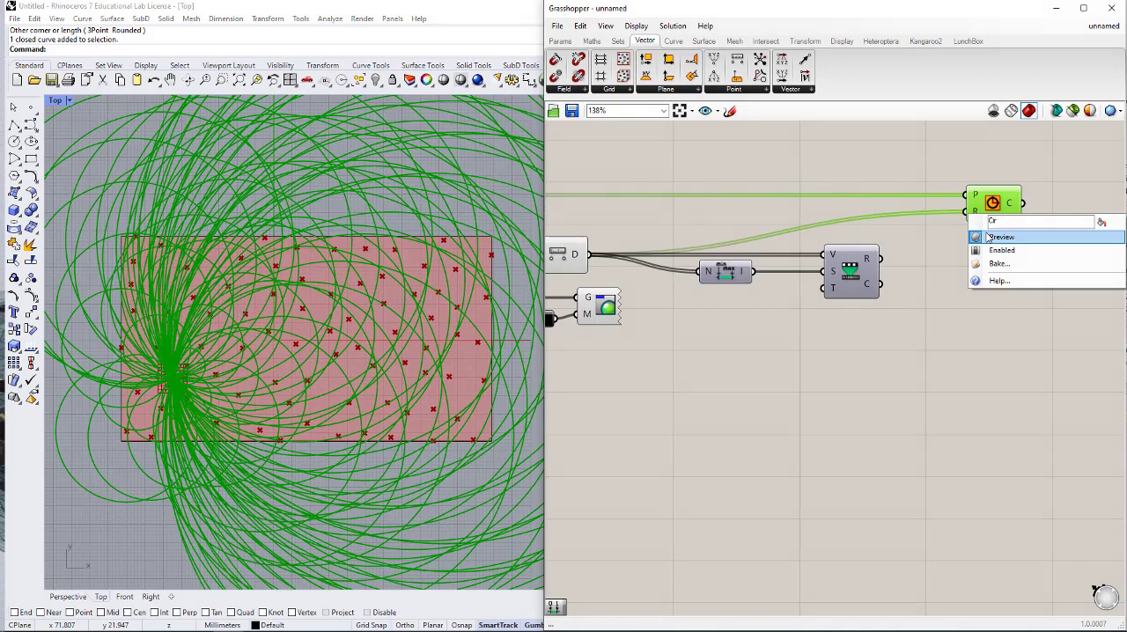
pyautogui.click(940, 212)
pyautogui.rightClick(971, 218)
pyautogui.moveTo(1011, 250)
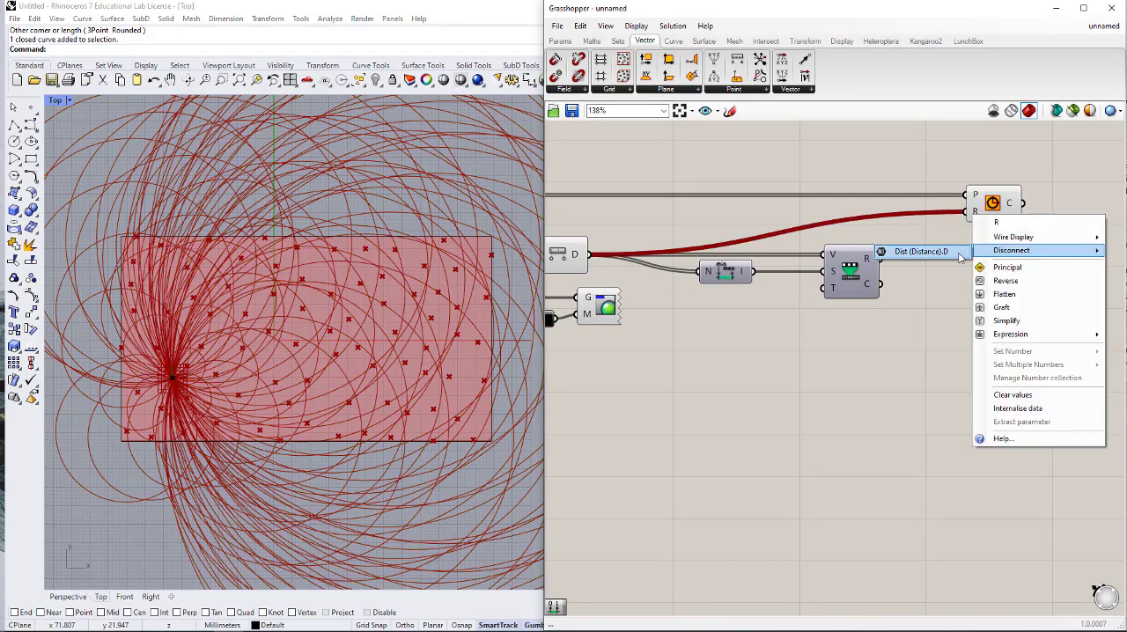
pyautogui.click(921, 253)
# - Add a Construct Domain component below Bounds and connect its output to Remap Numbers' target input T
pyautogui.scroll(-2, 990, 305)
pyautogui.scroll(2, 969, 306)
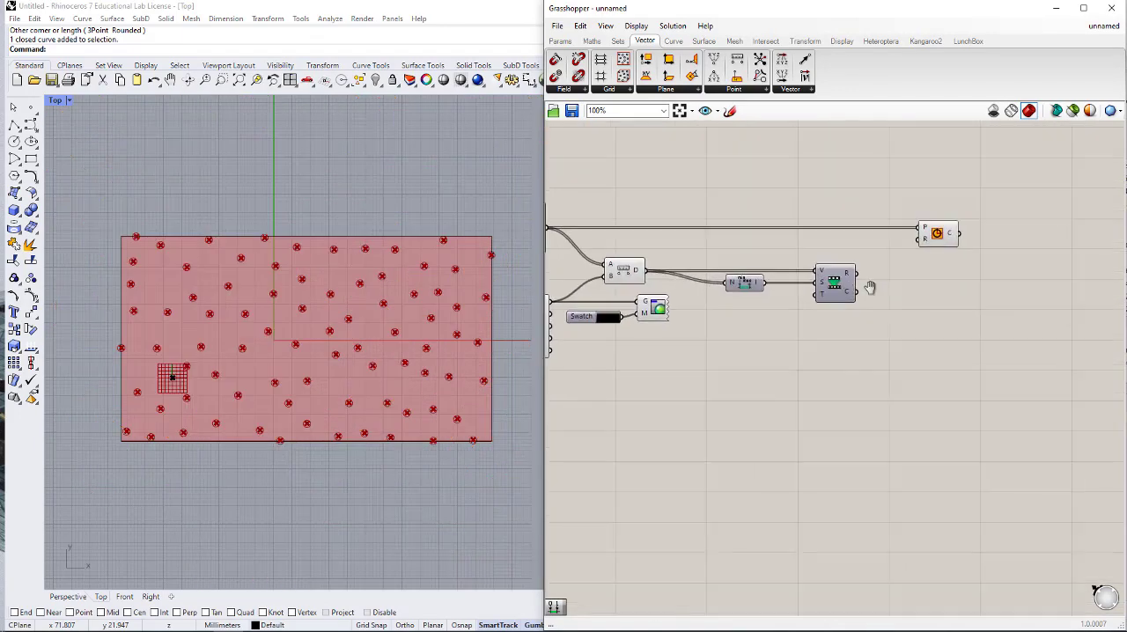
pyautogui.doubleClick(731, 323)
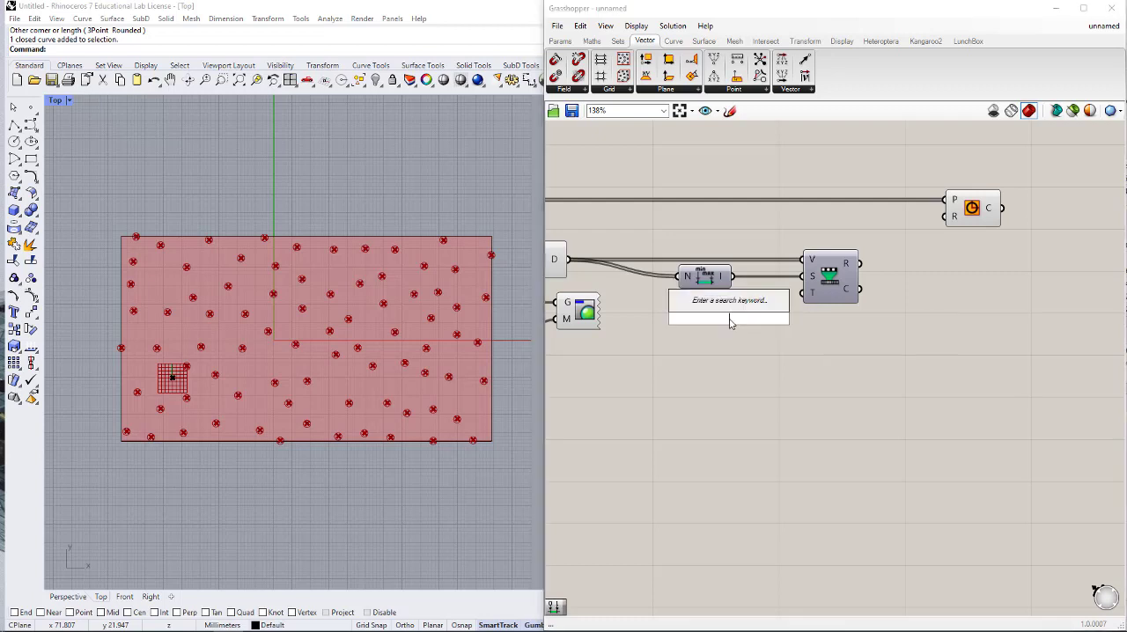
pyautogui.write('CONS')
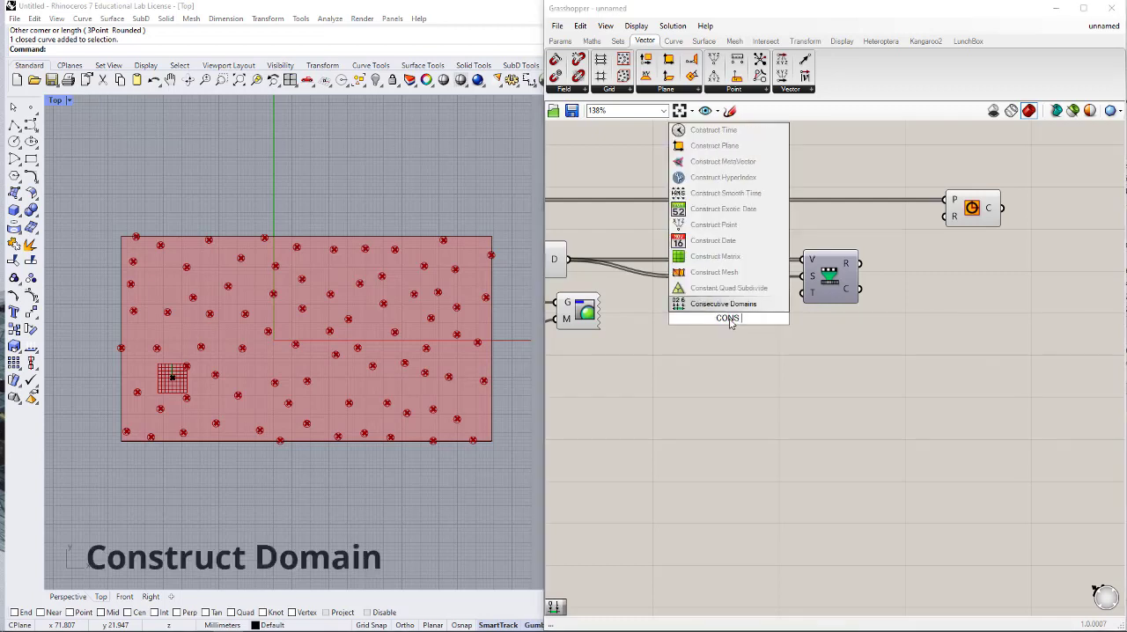
pyautogui.write(' TR')
pyautogui.press('BackSpace')
pyautogui.press('BackSpace')
pyautogui.write('DOM')
pyautogui.click(730, 304)
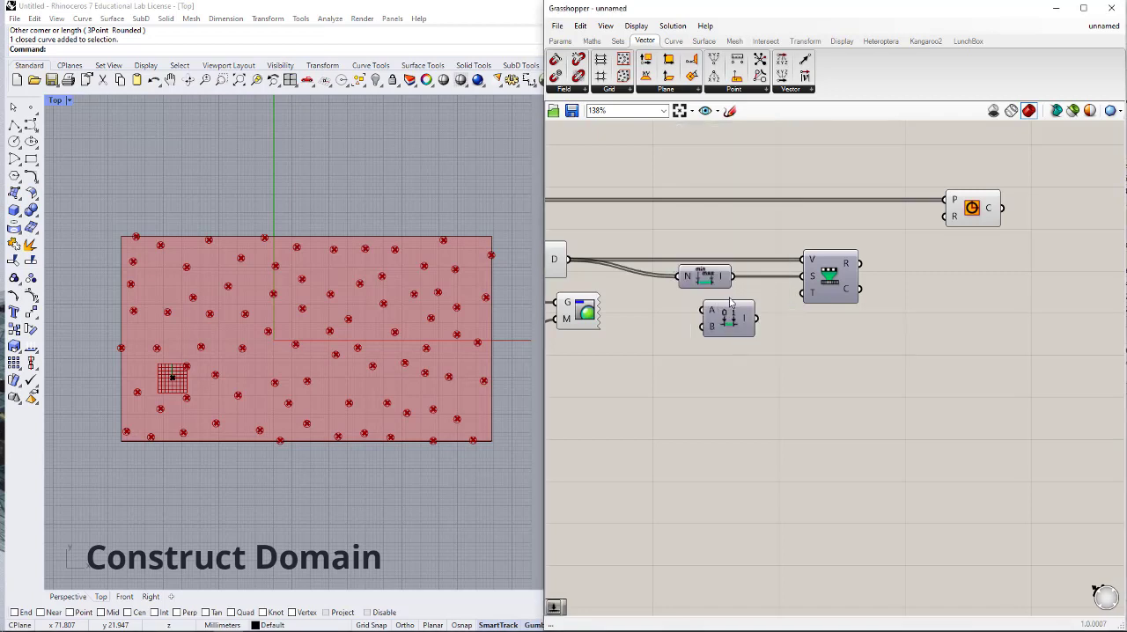
pyautogui.moveTo(725, 318); pyautogui.dragTo(706, 318)
pyautogui.moveTo(804, 294); pyautogui.dragTo(741, 320)
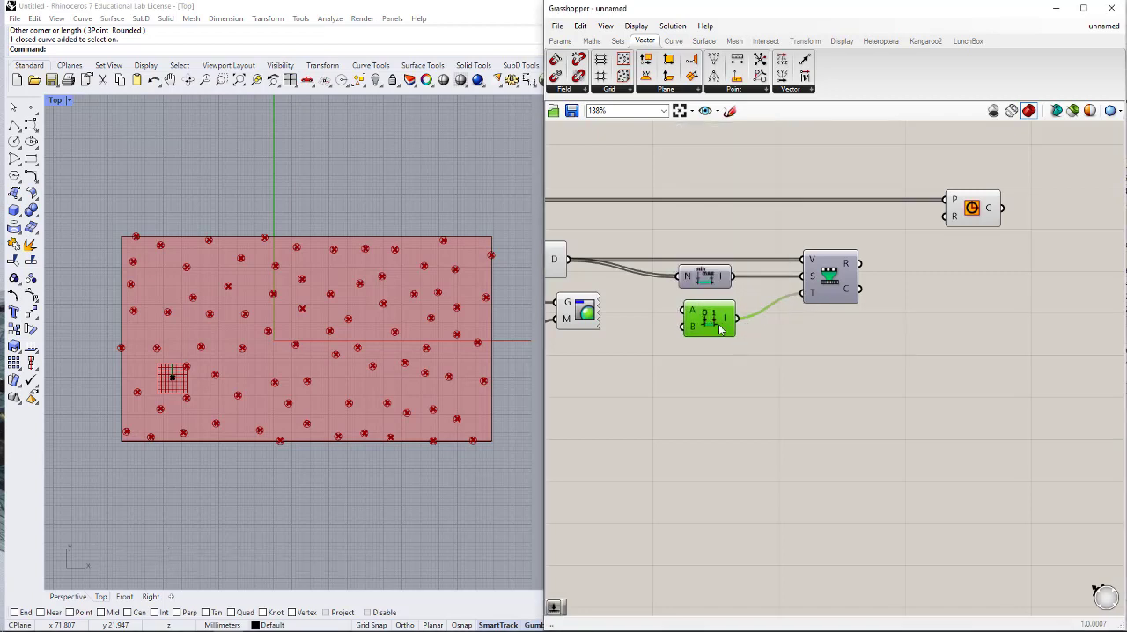
# - Add a number slider set to 0.2 and connect it to Construct Domain's start input A
pyautogui.moveTo(647, 347); pyautogui.dragTo(783, 347, button='right')
pyautogui.doubleClick(696, 348)
pyautogui.write('0.2')
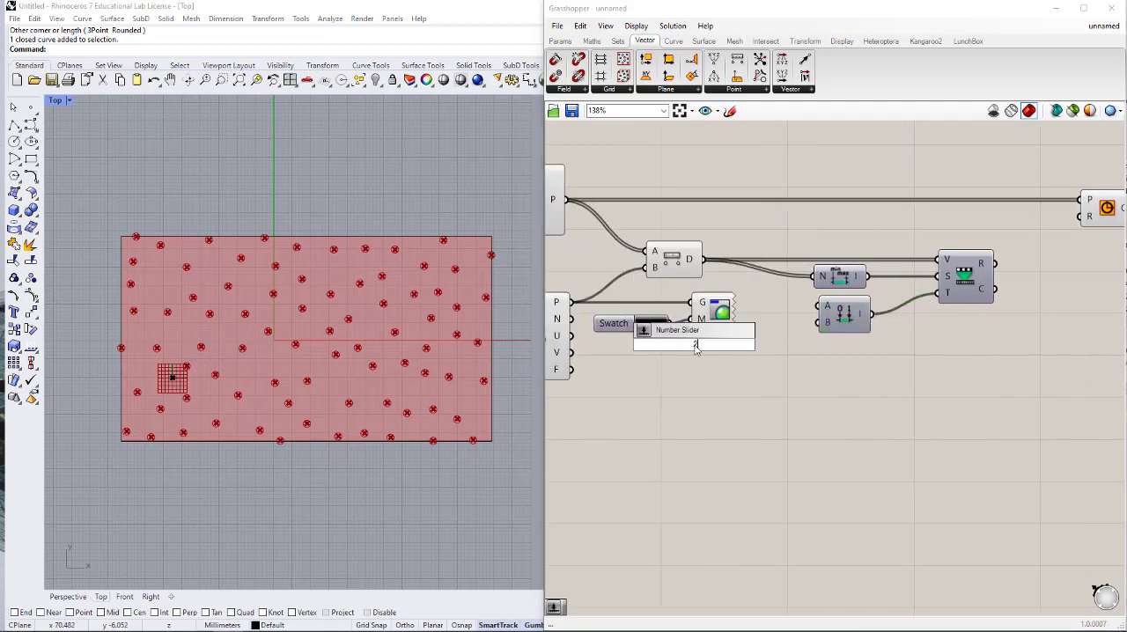
pyautogui.press('Return')
pyautogui.moveTo(817, 308); pyautogui.dragTo(734, 344)
# - Add a second number slider set to 2 below it and connect it to Construct Domain's end input B
pyautogui.doubleClick(733, 371)
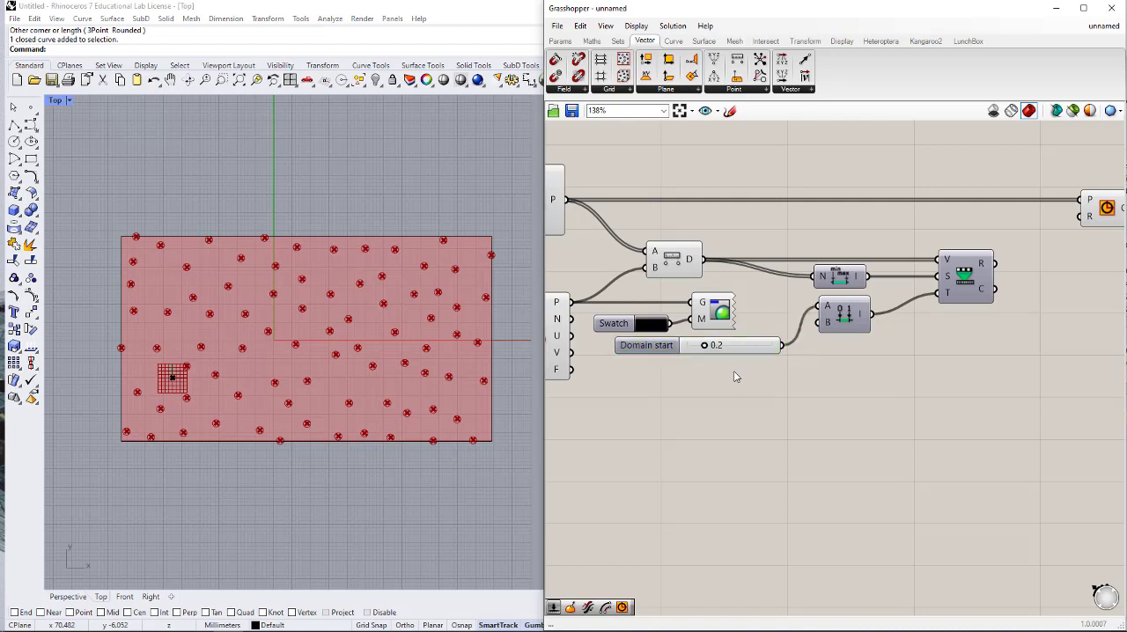
pyautogui.write('2')
pyautogui.press('Return')
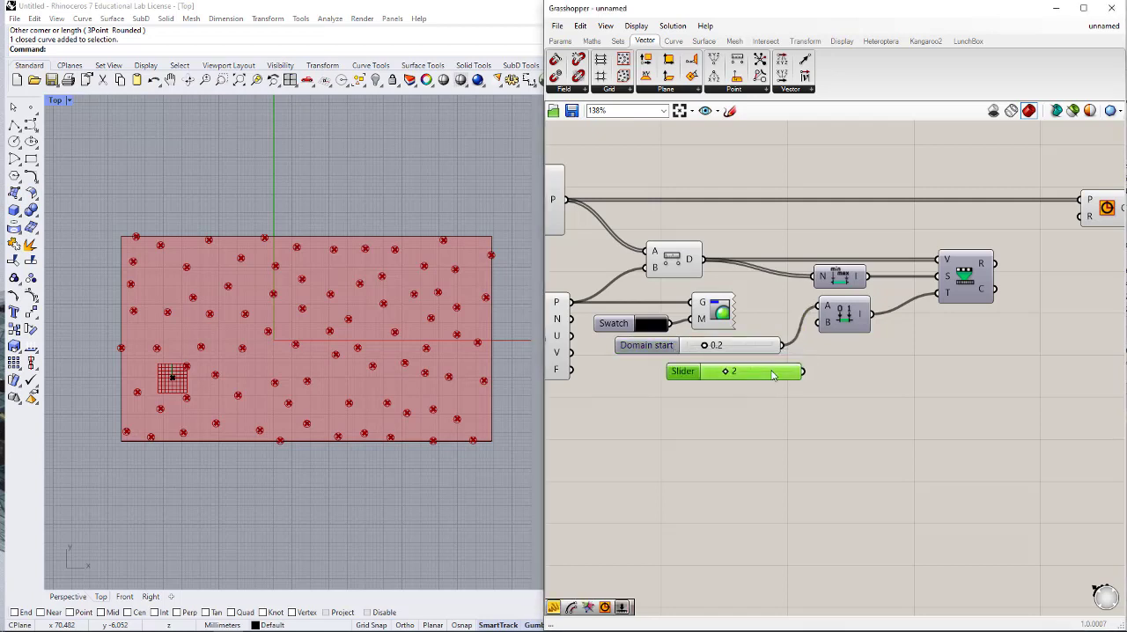
pyautogui.moveTo(736, 374); pyautogui.dragTo(710, 373)
pyautogui.moveTo(819, 324); pyautogui.dragTo(779, 370)
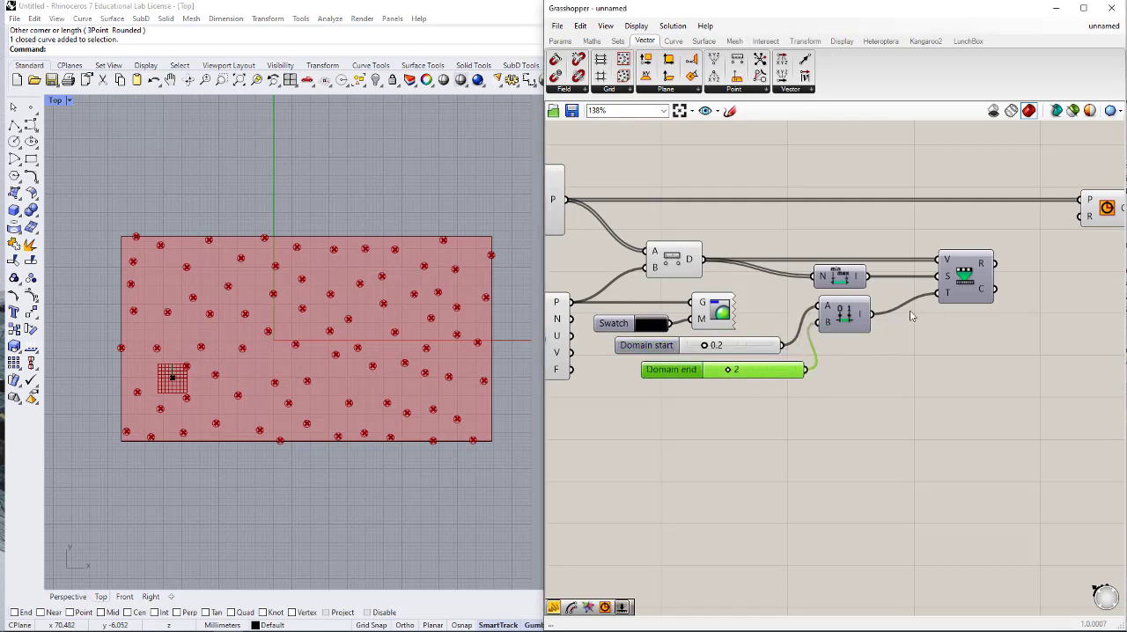
# - Connect Remap Numbers' R output to Circle's radius input R and raise the Domain end slider to 3
pyautogui.moveTo(997, 264); pyautogui.dragTo(1062, 240)
pyautogui.click(1012, 373)
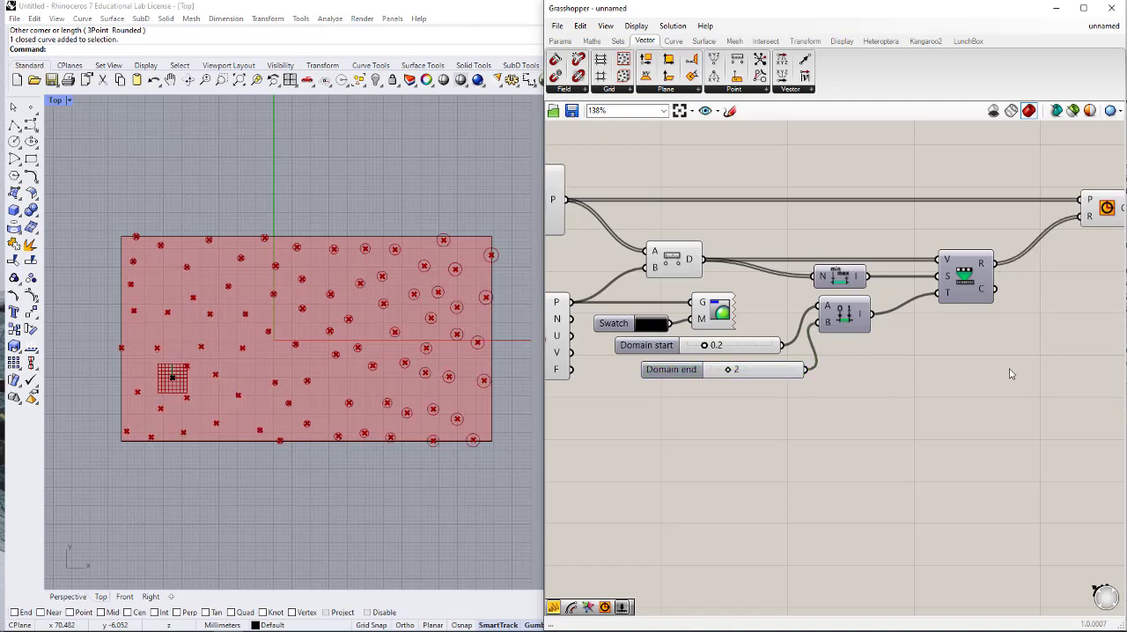
pyautogui.scroll(-2, 996, 368)
pyautogui.scroll(4, 759, 374)
pyautogui.moveTo(717, 378); pyautogui.dragTo(731, 378)
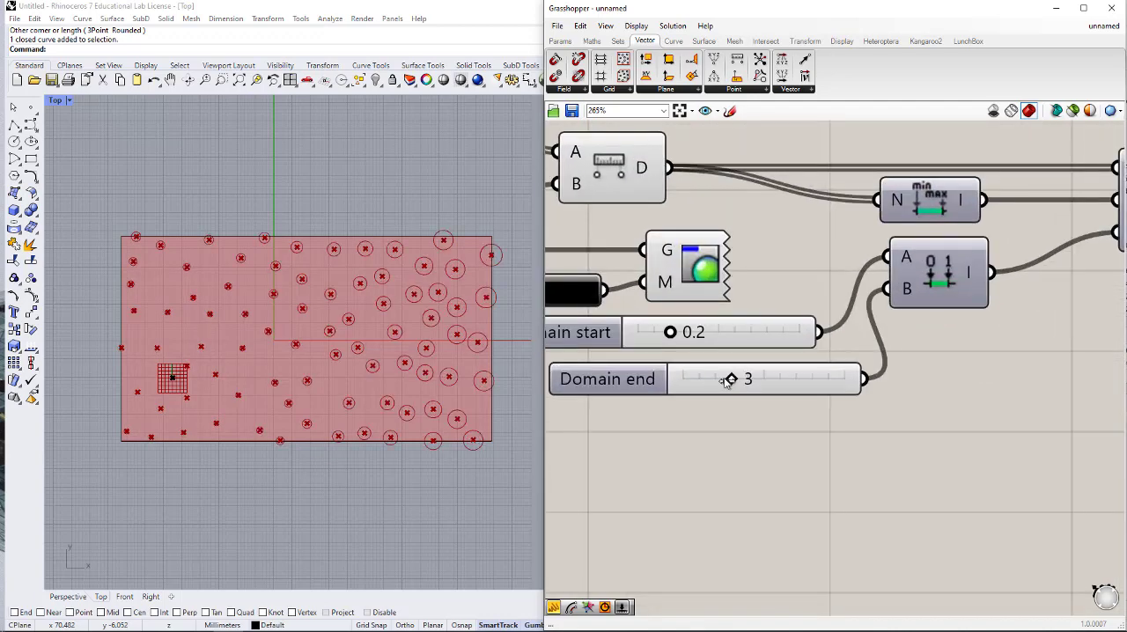
pyautogui.scroll(-3, 839, 453)
pyautogui.scroll(-2, 797, 283)
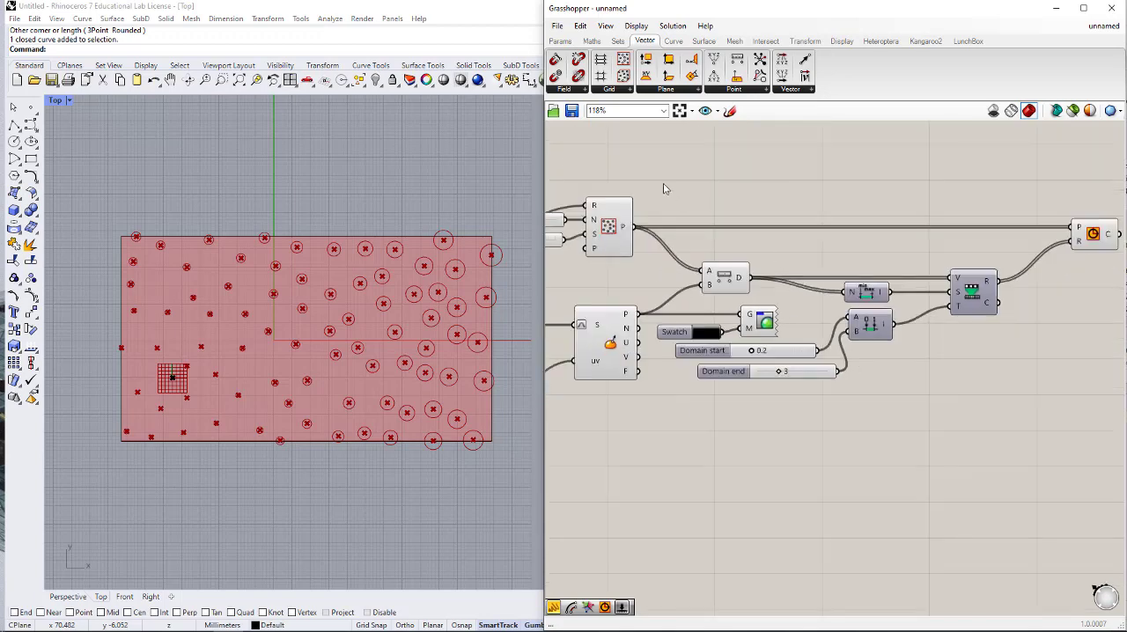
# - Turn off the viewport preview of the Populate 2D component so its point markers are hidden
pyautogui.moveTo(663, 184); pyautogui.dragTo(733, 192, button='right')
pyautogui.click(689, 236)
pyautogui.middleClick(717, 233)
pyautogui.scroll(-1, 757, 201)
pyautogui.click(757, 196)
pyautogui.click(761, 197)
pyautogui.moveTo(731, 267); pyautogui.dragTo(836, 271, button='right')
# - Move the attractor point by setting the MD Slider to about 0.18, 0.48
pyautogui.scroll(1, 792, 364)
pyautogui.moveTo(618, 407)
pyautogui.mouseDown()
pyautogui.moveTo(635, 410)
pyautogui.moveTo(647, 396)
pyautogui.moveTo(623, 396)
pyautogui.moveTo(642, 416)
pyautogui.moveTo(620, 417)
pyautogui.moveTo(621, 398)
pyautogui.mouseUp()
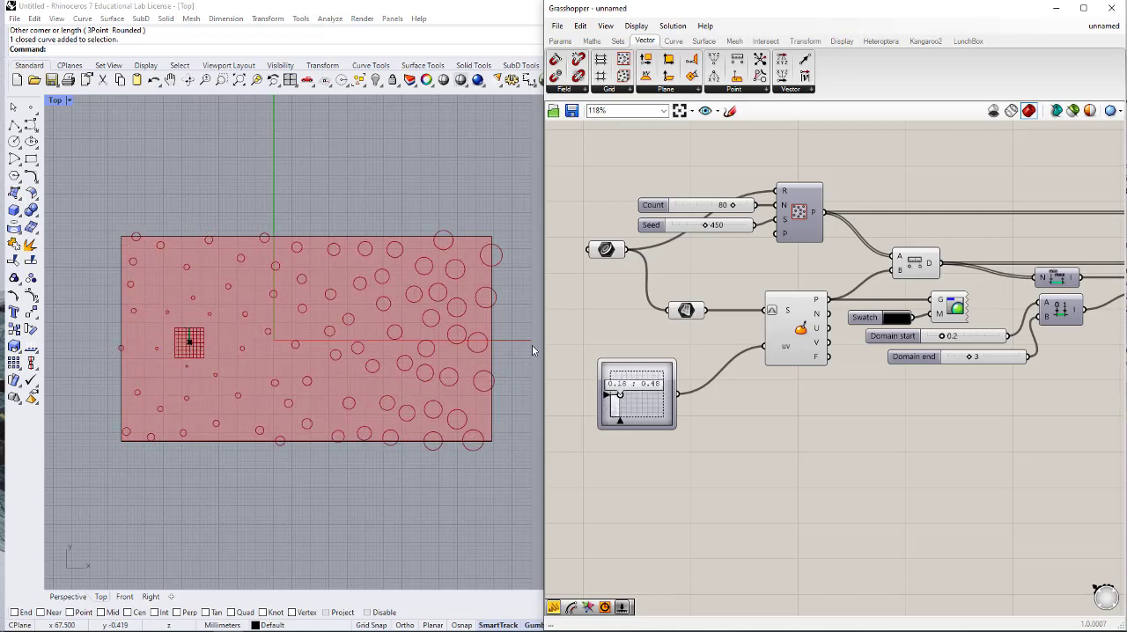
pyautogui.moveTo(718, 249); pyautogui.dragTo(716, 261, button='right')
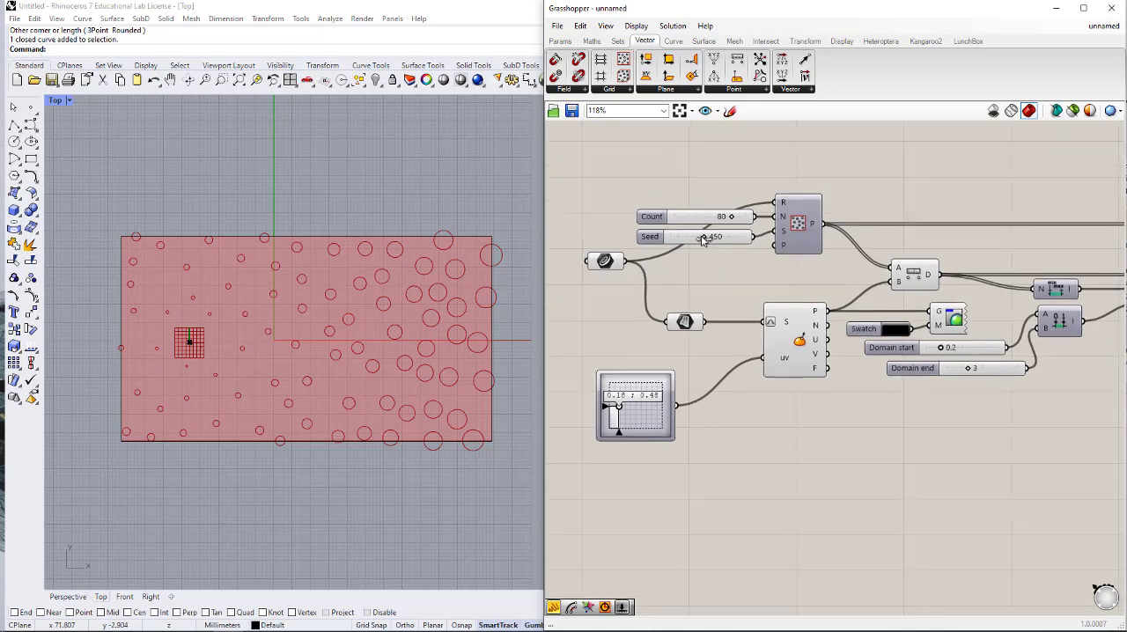
# - Raise the Count slider's upper limit above 100 and set Count to 161 and Seed to 483
pyautogui.moveTo(735, 219); pyautogui.dragTo(748, 218)
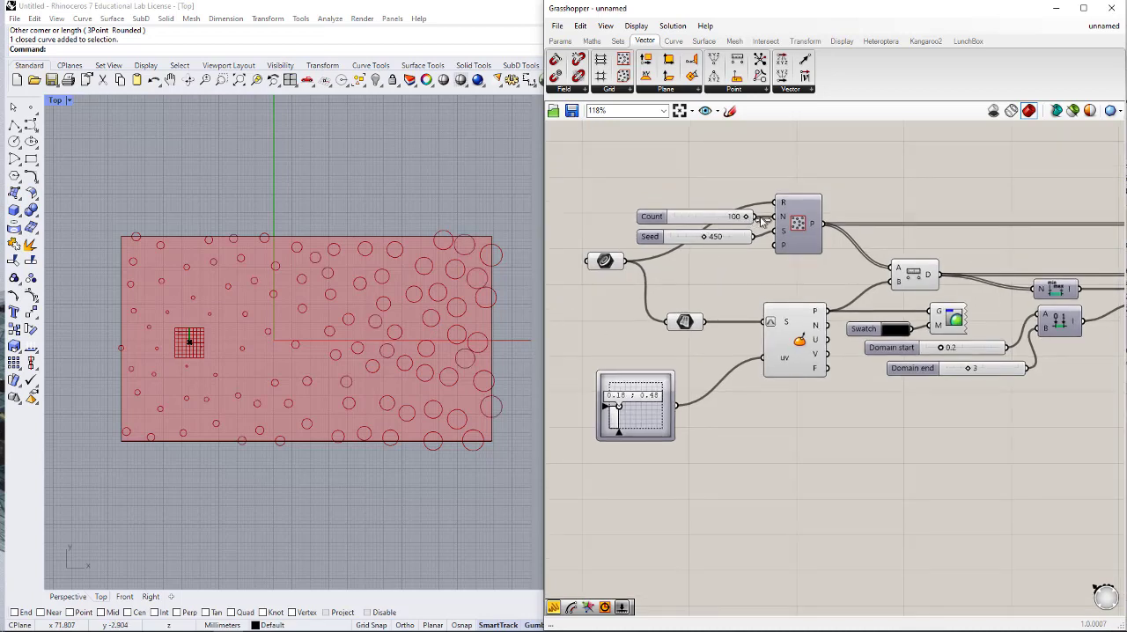
pyautogui.doubleClick(651, 221)
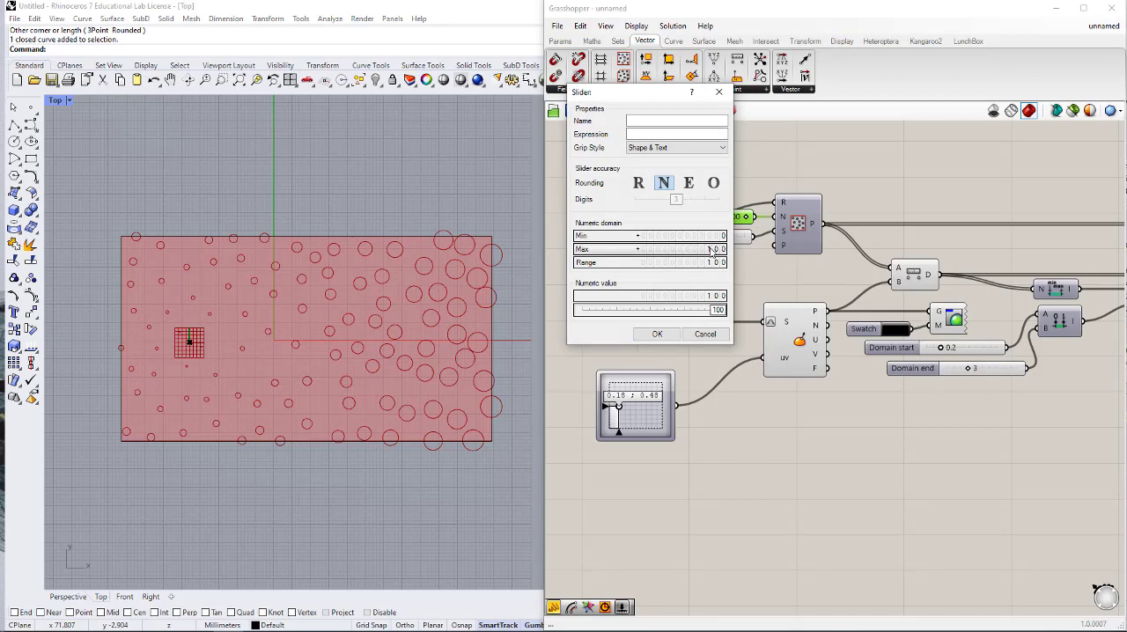
pyautogui.click(667, 335)
pyautogui.moveTo(710, 220)
pyautogui.mouseDown()
pyautogui.moveTo(732, 219)
pyautogui.moveTo(706, 236)
pyautogui.mouseUp()
# - Move the attractor point by setting the MD Slider to about 0.48, 0.23
pyautogui.moveTo(616, 410); pyautogui.dragTo(636, 423)
pyautogui.moveTo(813, 342); pyautogui.dragTo(775, 377, button='right')
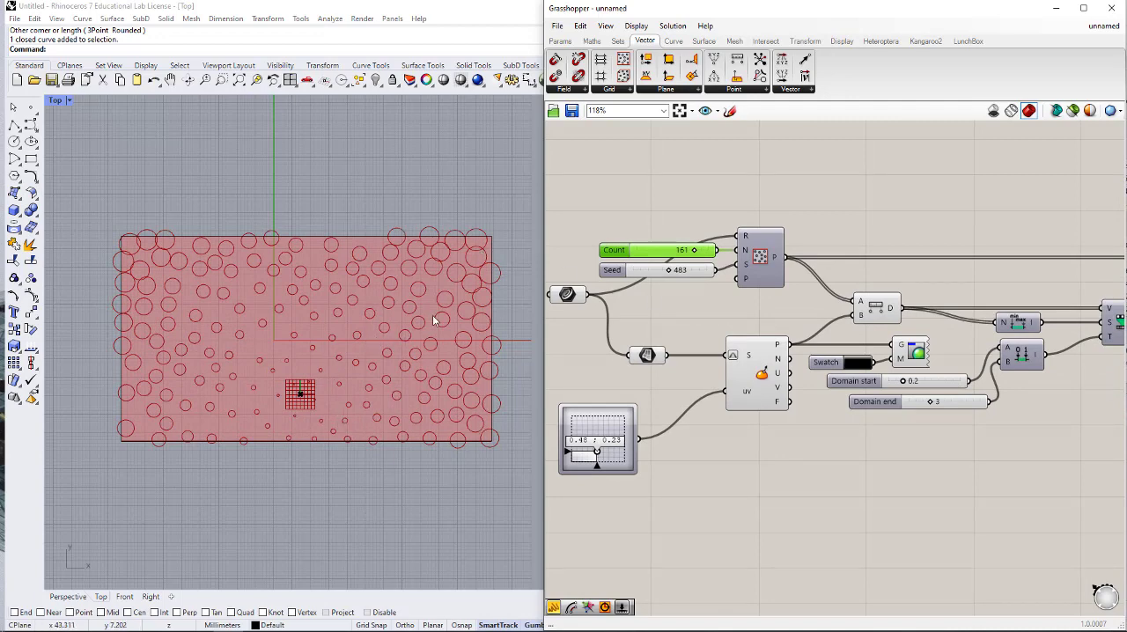
pyautogui.moveTo(737, 244); pyautogui.dragTo(848, 291, button='right')
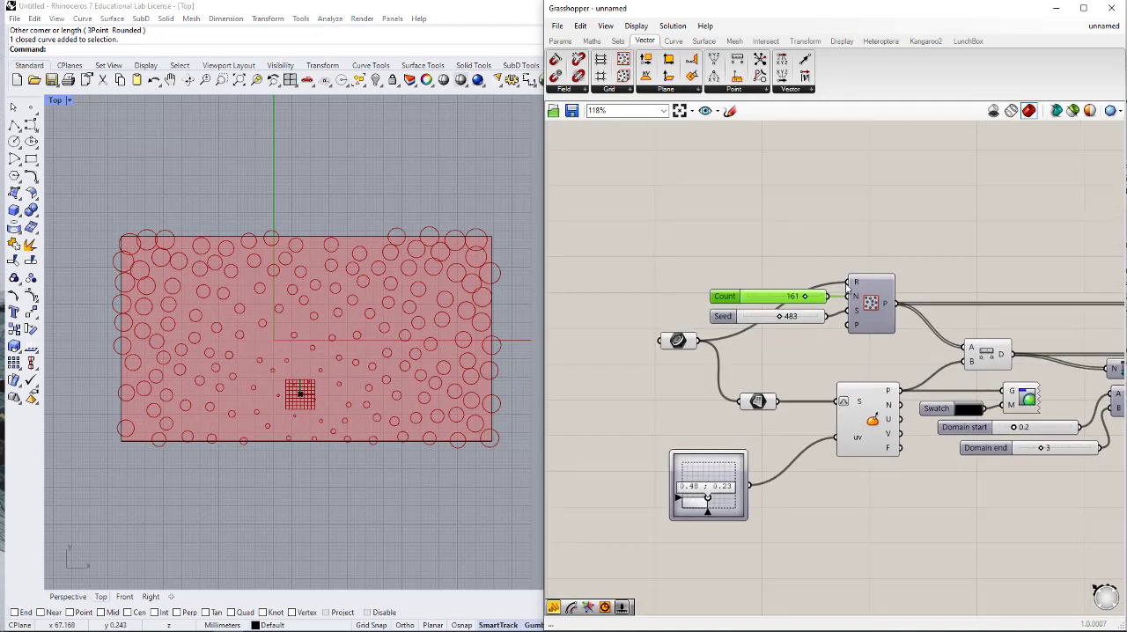
# - Add an Offset Curve component above Populate 2D and connect the rectangle's curve parameter to its curve input C
pyautogui.doubleClick(798, 255)
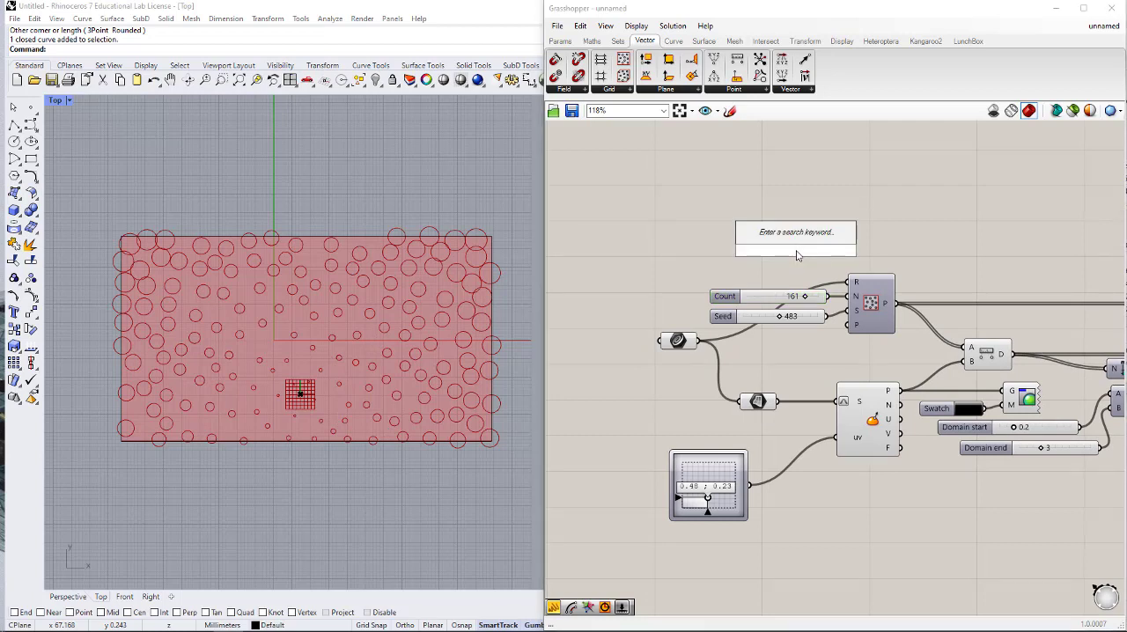
pyautogui.write('off')
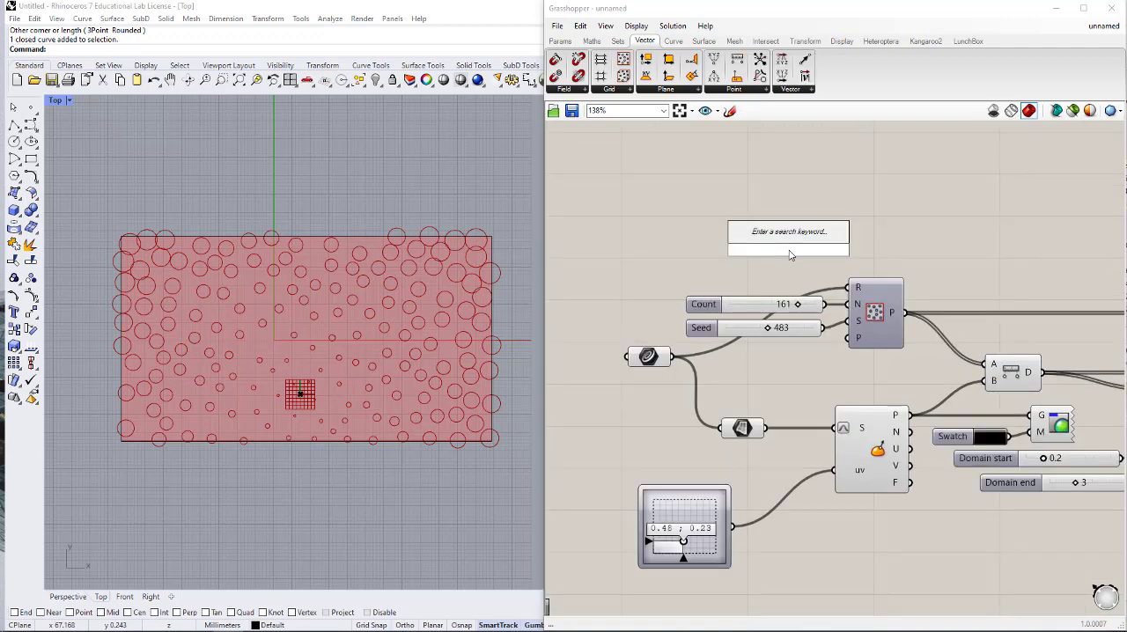
pyautogui.write('OFFSE')
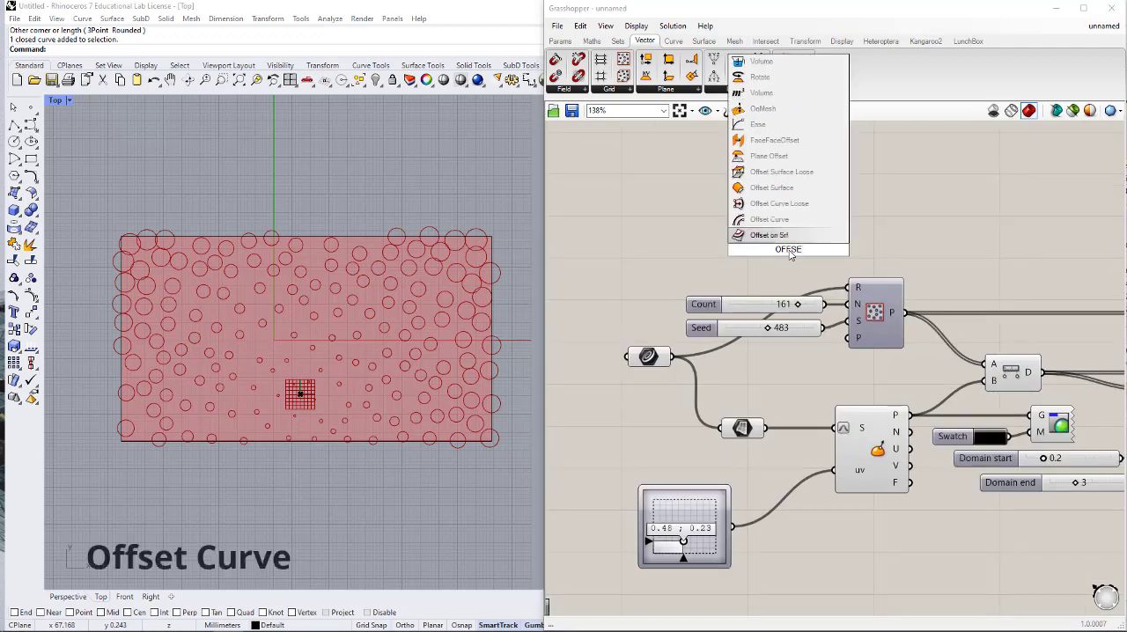
pyautogui.click(774, 220)
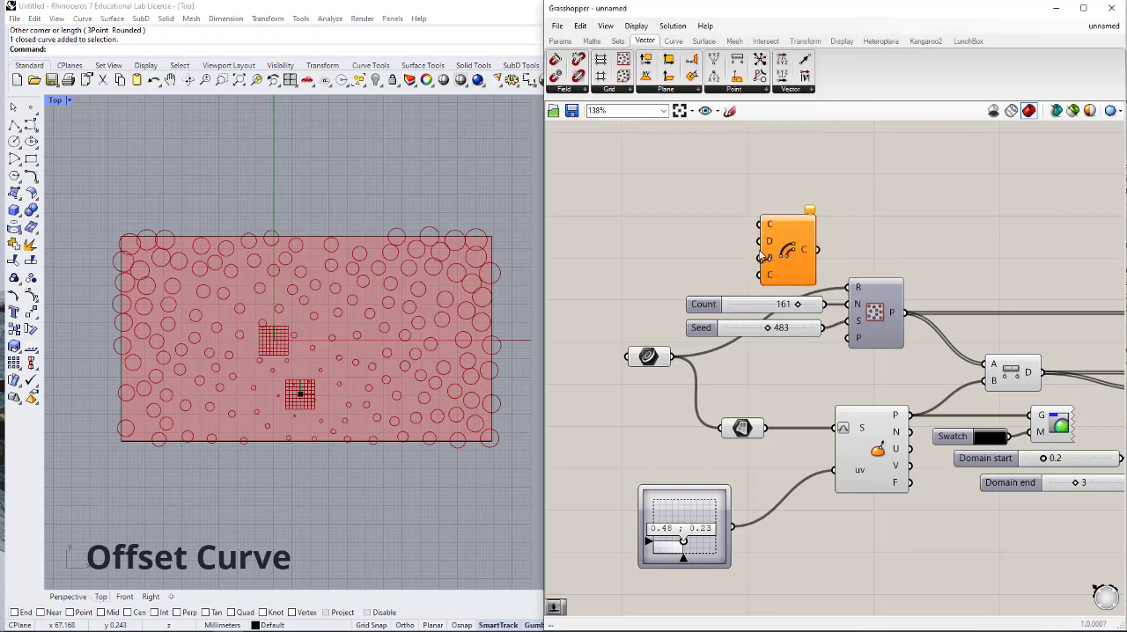
pyautogui.moveTo(782, 250); pyautogui.dragTo(795, 238)
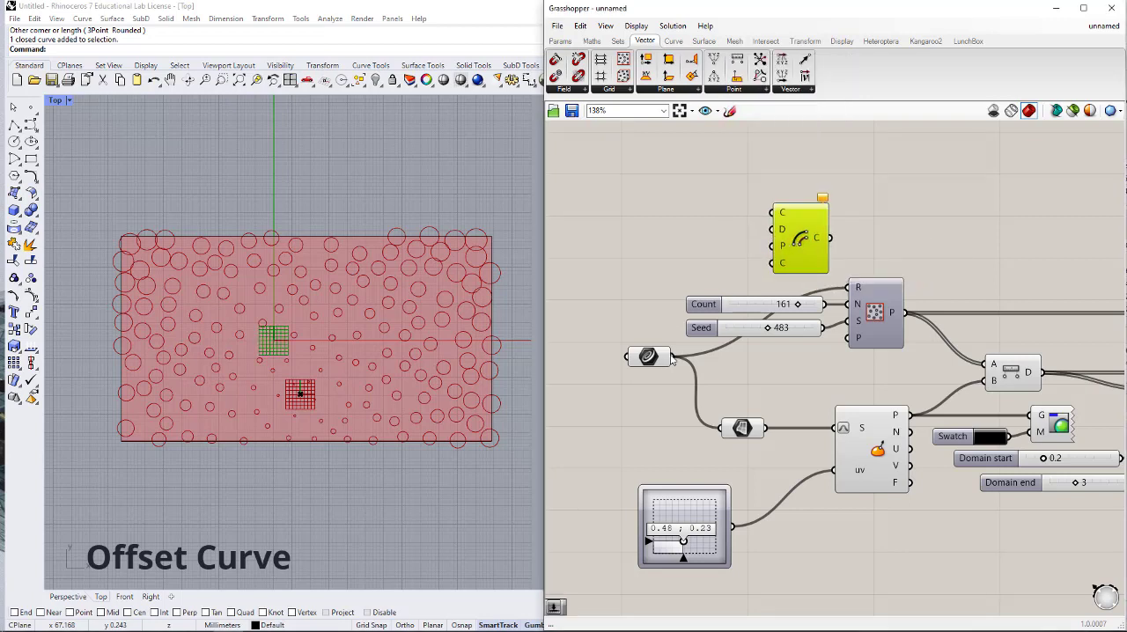
pyautogui.moveTo(672, 357); pyautogui.dragTo(817, 232)
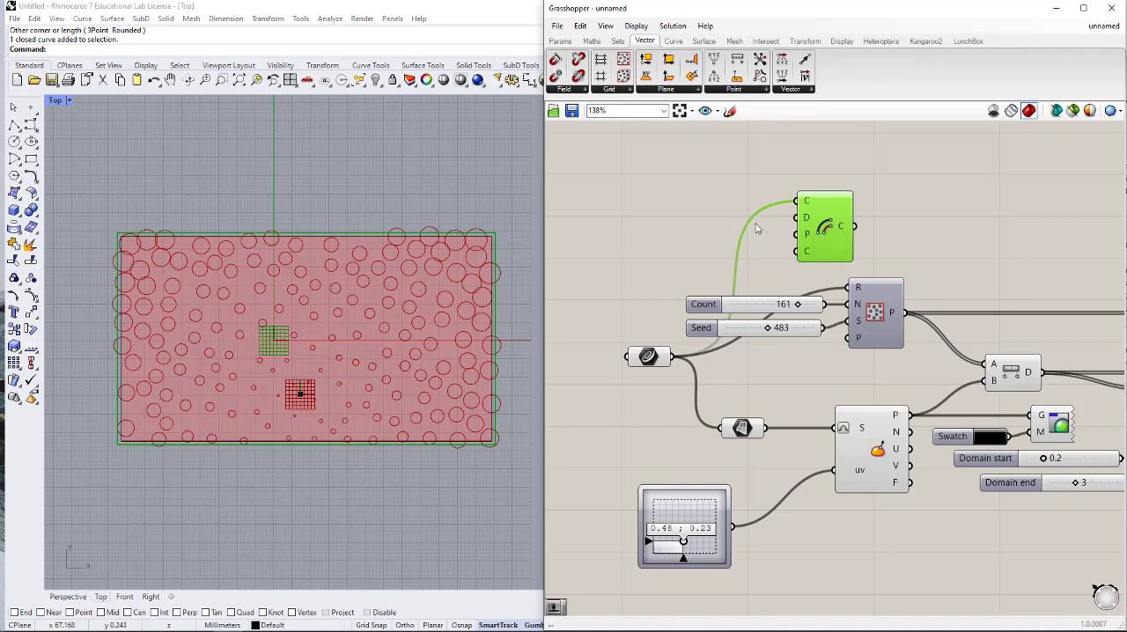
# - Add a number slider set to 2 and connect it to Offset Curve's distance input D
pyautogui.doubleClick(723, 226)
pyautogui.write('2')
pyautogui.press('Return')
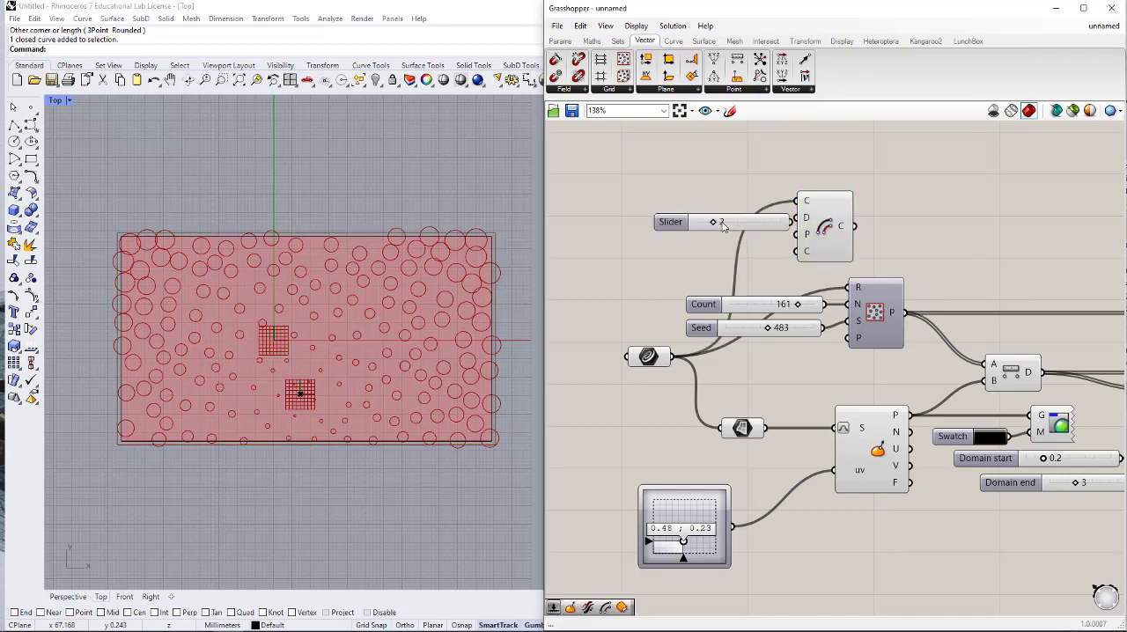
pyautogui.moveTo(759, 216)
pyautogui.mouseDown()
pyautogui.moveTo(745, 210)
pyautogui.moveTo(764, 224)
pyautogui.moveTo(753, 227)
pyautogui.mouseUp()
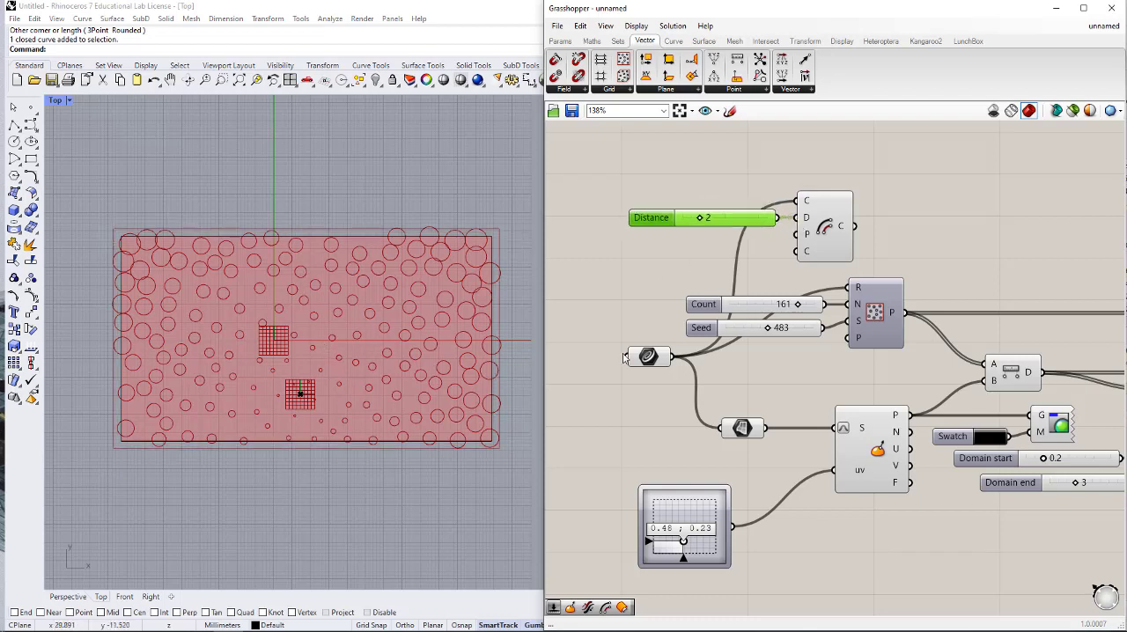
# - Add a Flip Curve component below the Distance slider and connect the rectangle's curve parameter to its C input
pyautogui.moveTo(705, 254); pyautogui.dragTo(710, 254, button='right')
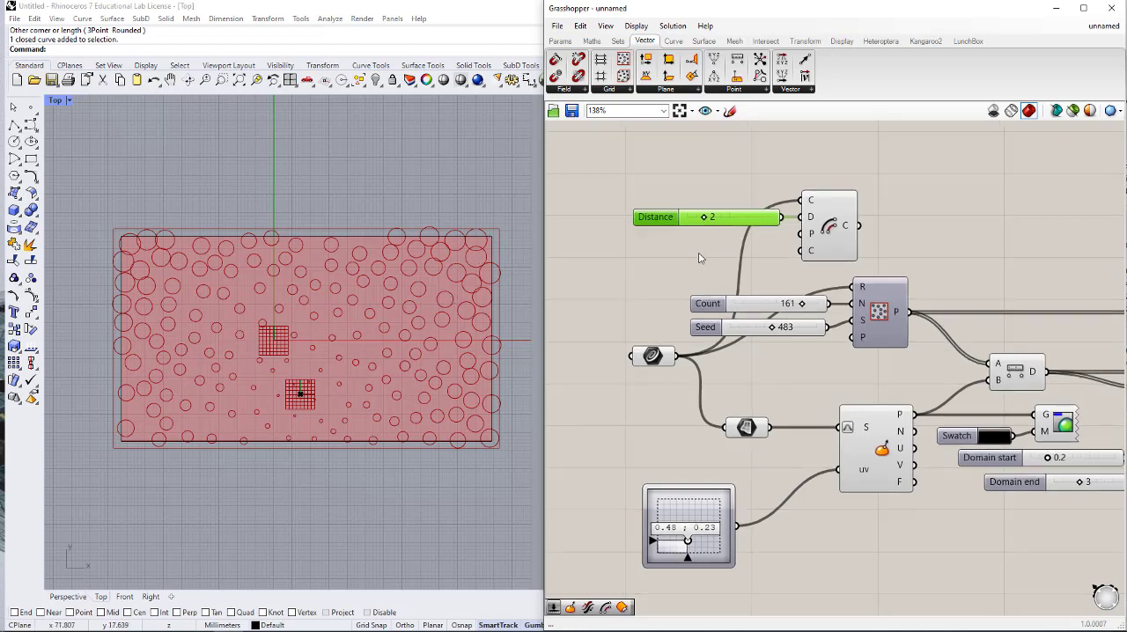
pyautogui.doubleClick(700, 257)
pyautogui.write('FLIP')
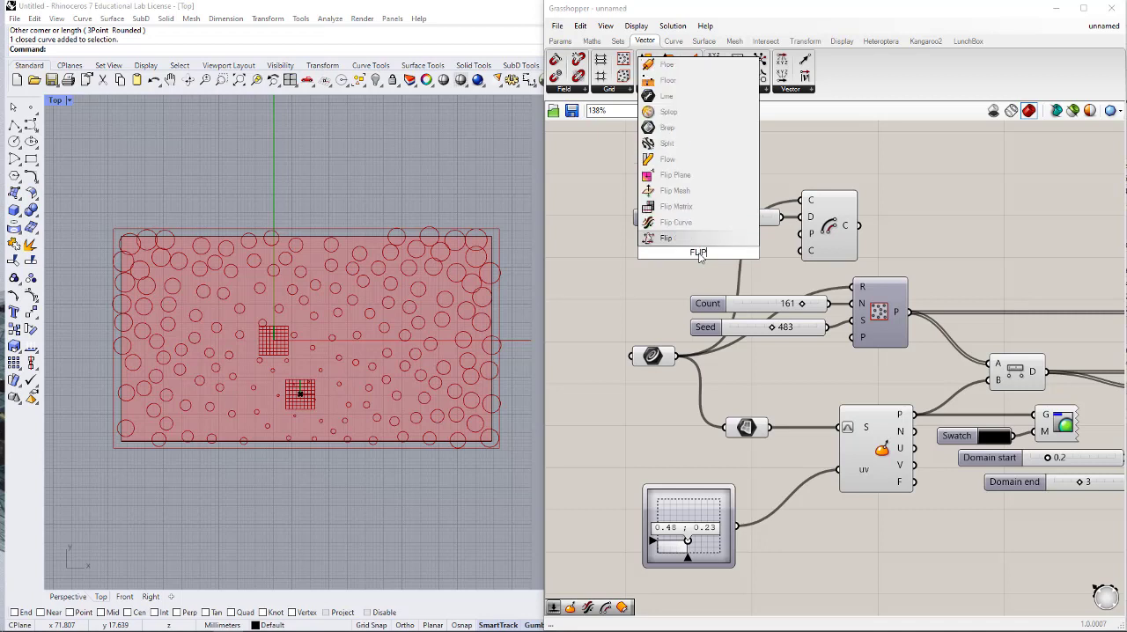
pyautogui.click(676, 222)
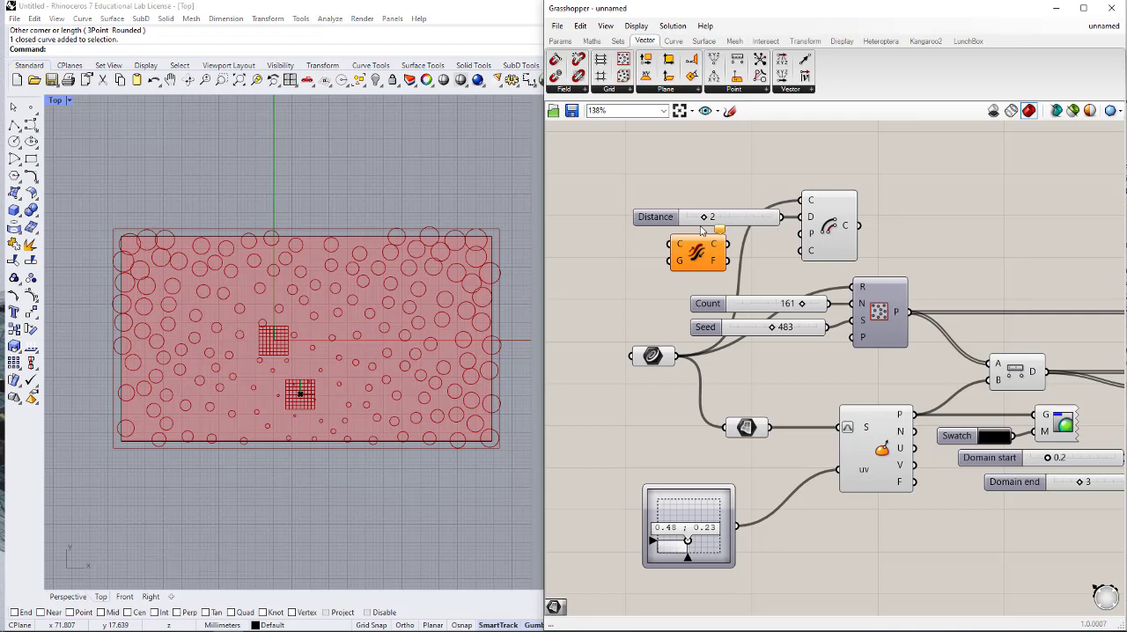
pyautogui.moveTo(711, 258); pyautogui.dragTo(752, 263)
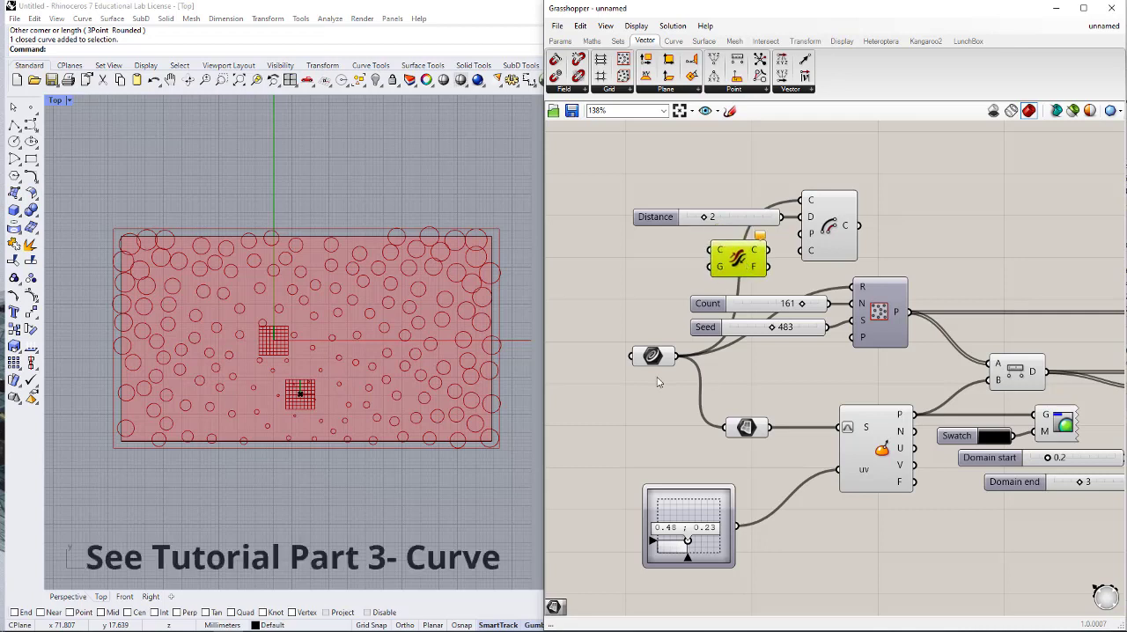
pyautogui.moveTo(672, 356); pyautogui.dragTo(707, 251)
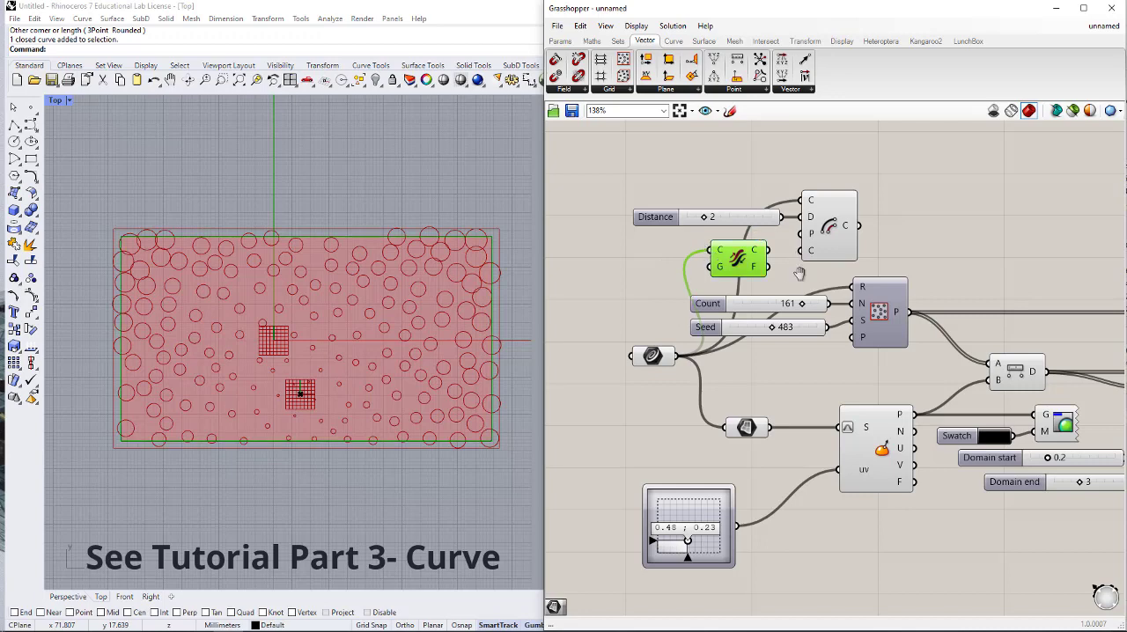
# - Place Flip Curve ahead of Offset Curve and connect its C output to Offset Curve's C input, replacing the direct rectangle connection
pyautogui.moveTo(800, 272); pyautogui.dragTo(809, 333, button='right')
pyautogui.moveTo(778, 310); pyautogui.dragTo(783, 252)
pyautogui.moveTo(837, 293); pyautogui.dragTo(911, 281)
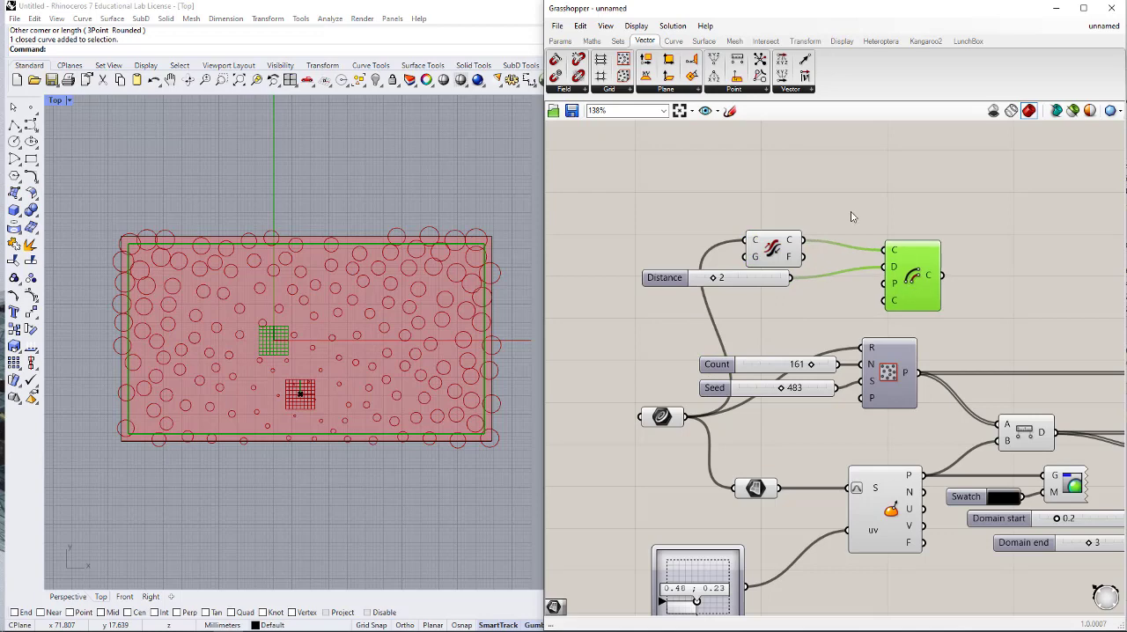
pyautogui.click(590, 316)
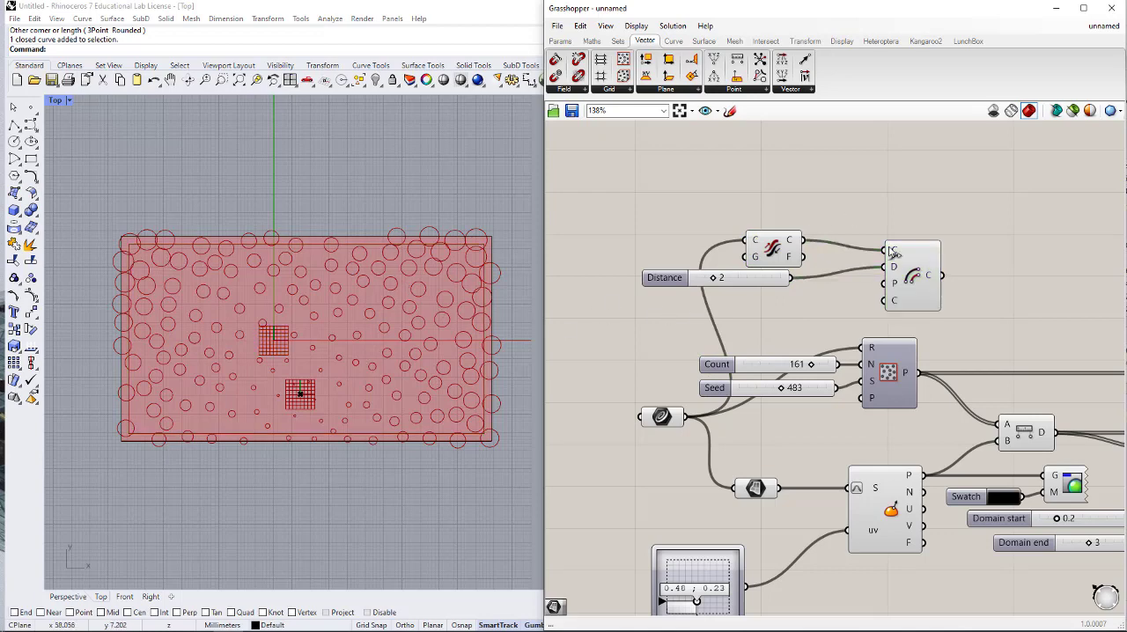
# - Turn off the viewport preview of the Flip Curve component
pyautogui.moveTo(832, 227); pyautogui.dragTo(772, 172, button='right')
pyautogui.click(754, 188)
pyautogui.middleClick(778, 202)
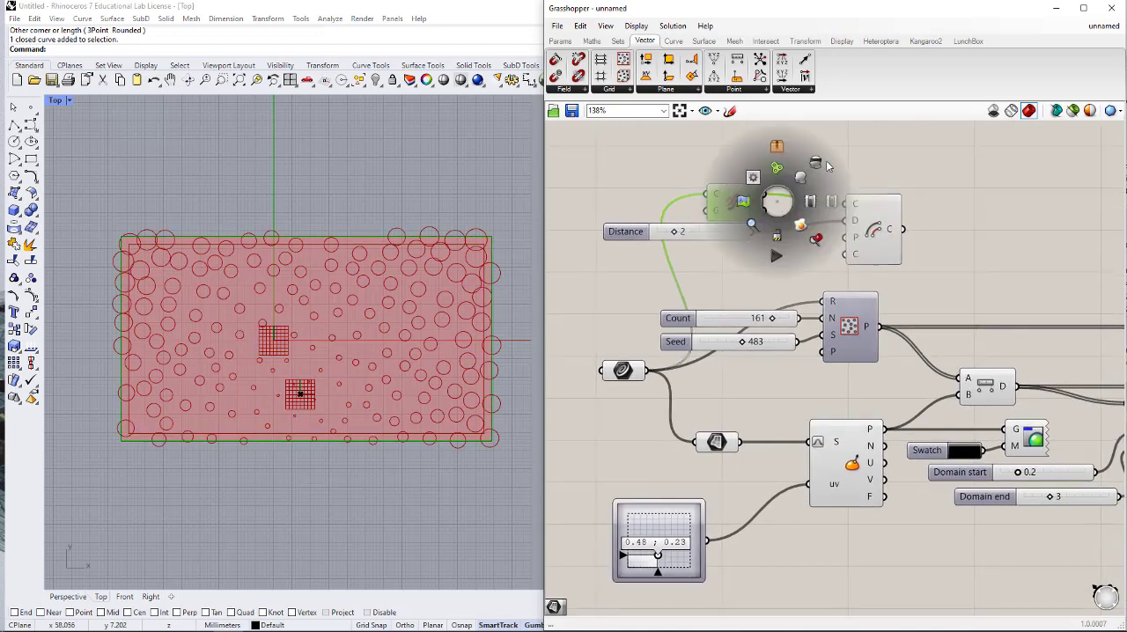
pyautogui.click(821, 164)
pyautogui.click(900, 174)
# - Connect the offset Distance slider to Construct Domain's end input B and delete the former Domain end slider
pyautogui.moveTo(916, 348); pyautogui.dragTo(802, 331, button='right')
pyautogui.scroll(-2, 837, 327)
pyautogui.scroll(2, 896, 436)
pyautogui.moveTo(939, 397); pyautogui.dragTo(980, 404, button='right')
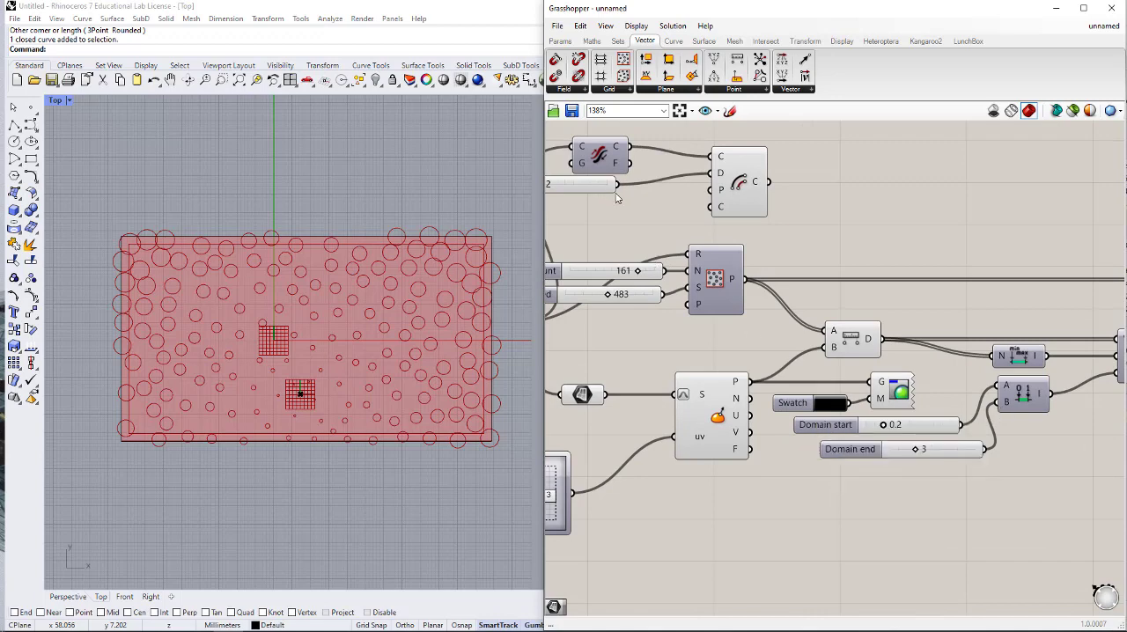
pyautogui.moveTo(576, 197); pyautogui.dragTo(605, 200, button='right')
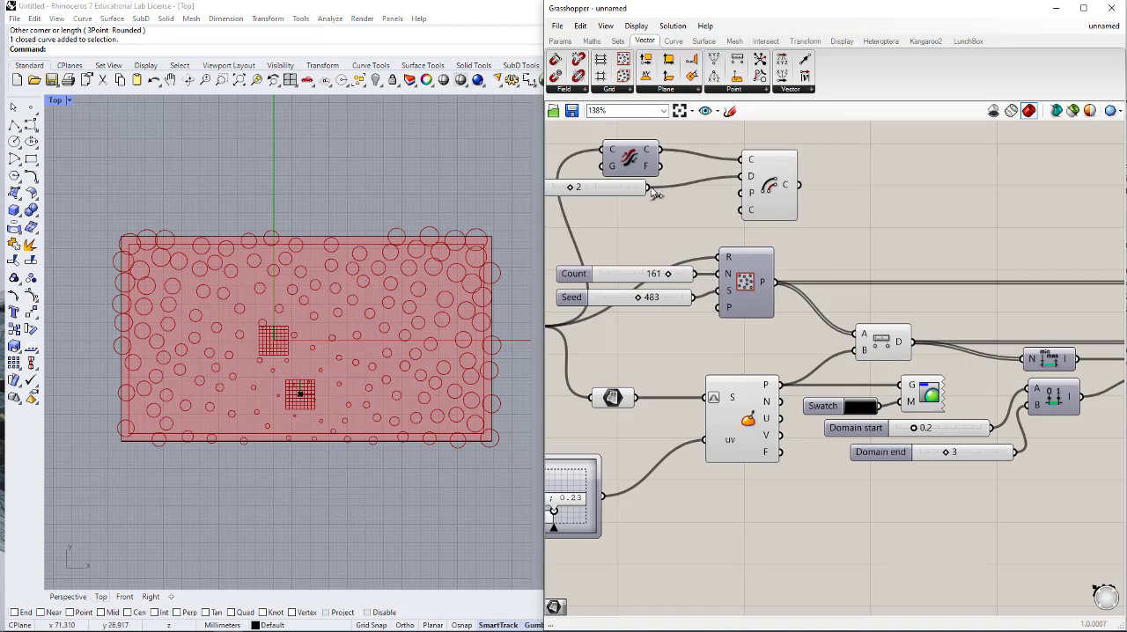
pyautogui.moveTo(648, 188); pyautogui.dragTo(1027, 408)
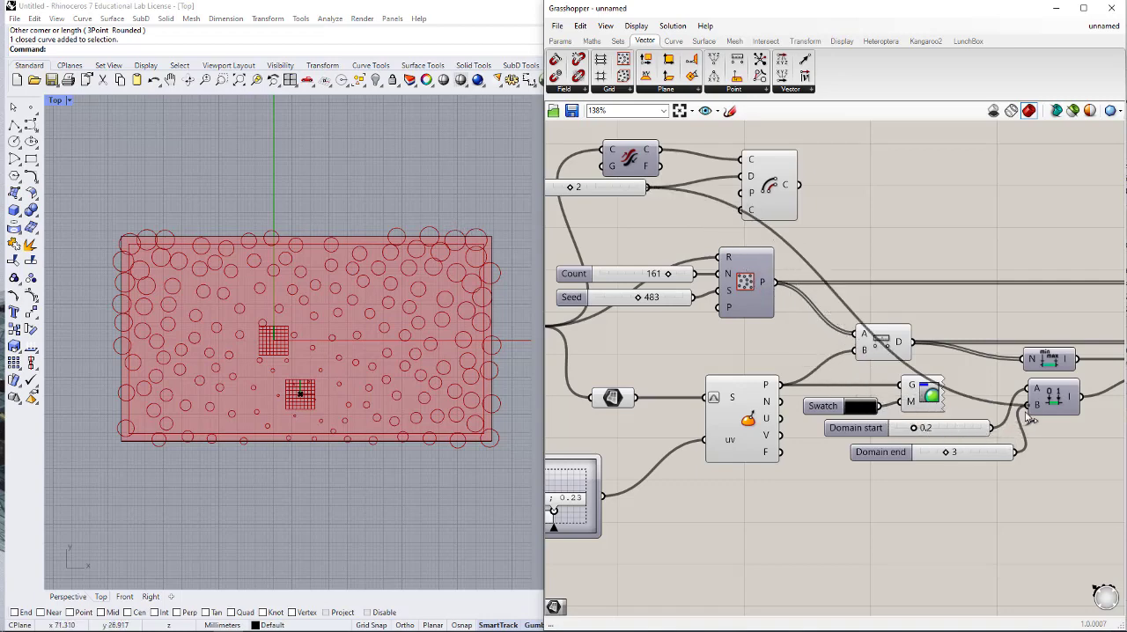
pyautogui.click(996, 458)
pyautogui.press('Delete')
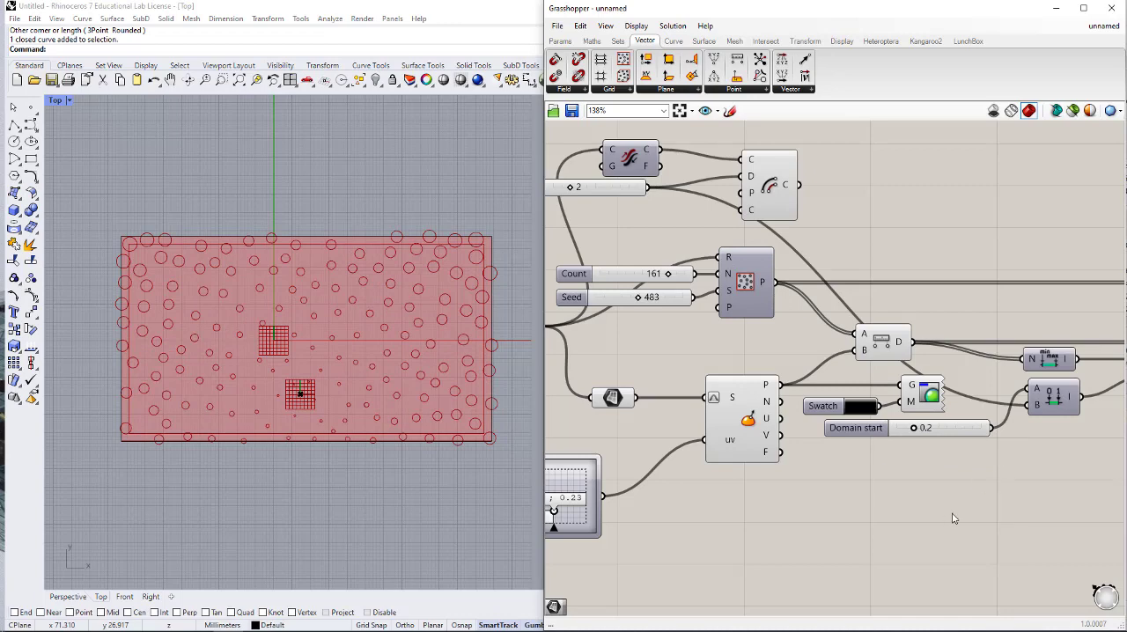
# - Connect Offset Curve's output to Populate 2D's region input R in place of the original rectangle, moving Offset Curve closer to Flip Curve
pyautogui.scroll(-3, 953, 518)
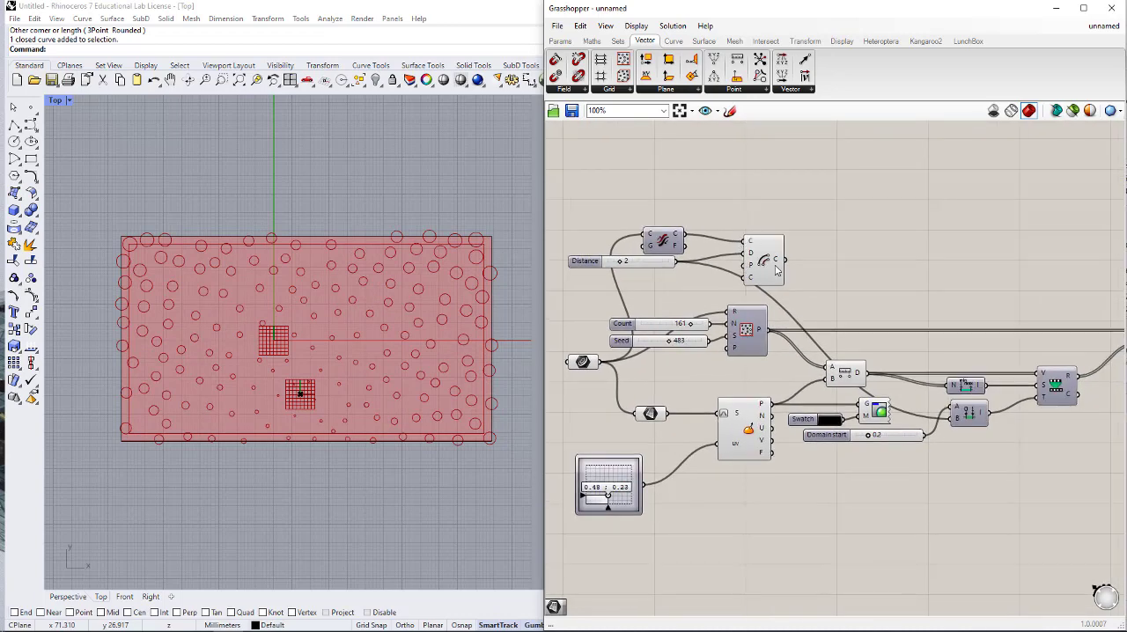
pyautogui.moveTo(782, 271); pyautogui.dragTo(730, 311)
pyautogui.click(786, 318)
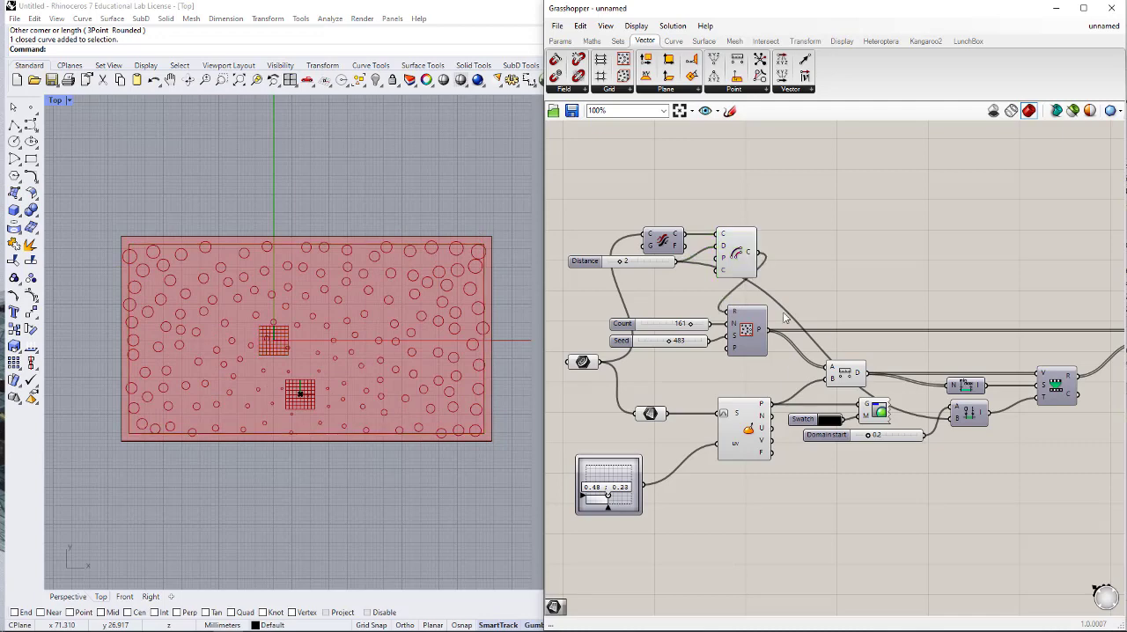
# - Turn off the viewport preview of the Offset Curve component
pyautogui.click(728, 243)
pyautogui.middleClick(728, 243)
pyautogui.click(755, 215)
pyautogui.click(862, 218)
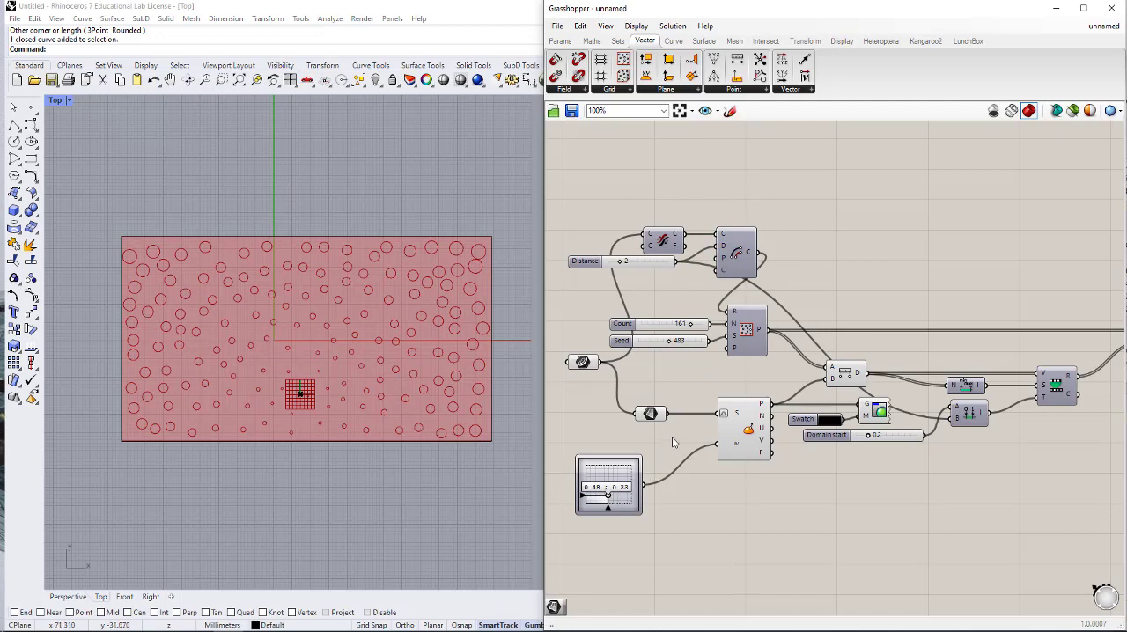
# - Move the attractor point to 0.31 ; 0.32 on the MD Slider
pyautogui.moveTo(692, 422); pyautogui.dragTo(759, 403, button='right')
pyautogui.moveTo(675, 477)
pyautogui.mouseDown()
pyautogui.moveTo(672, 458)
pyautogui.moveTo(661, 475)
pyautogui.moveTo(695, 458)
pyautogui.moveTo(668, 476)
pyautogui.mouseUp()
pyautogui.scroll(-1, 787, 446)
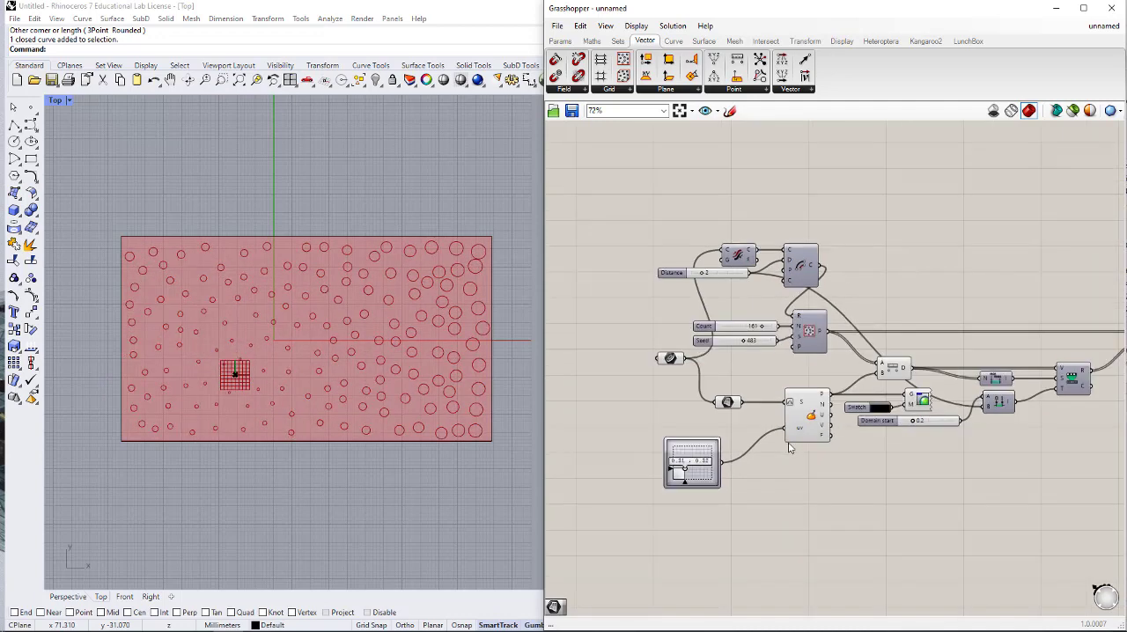
# - Delete the Circle component at the end of the definition
pyautogui.scroll(-1, 876, 454)
pyautogui.moveTo(879, 454); pyautogui.dragTo(732, 456, button='right')
pyautogui.scroll(1, 945, 366)
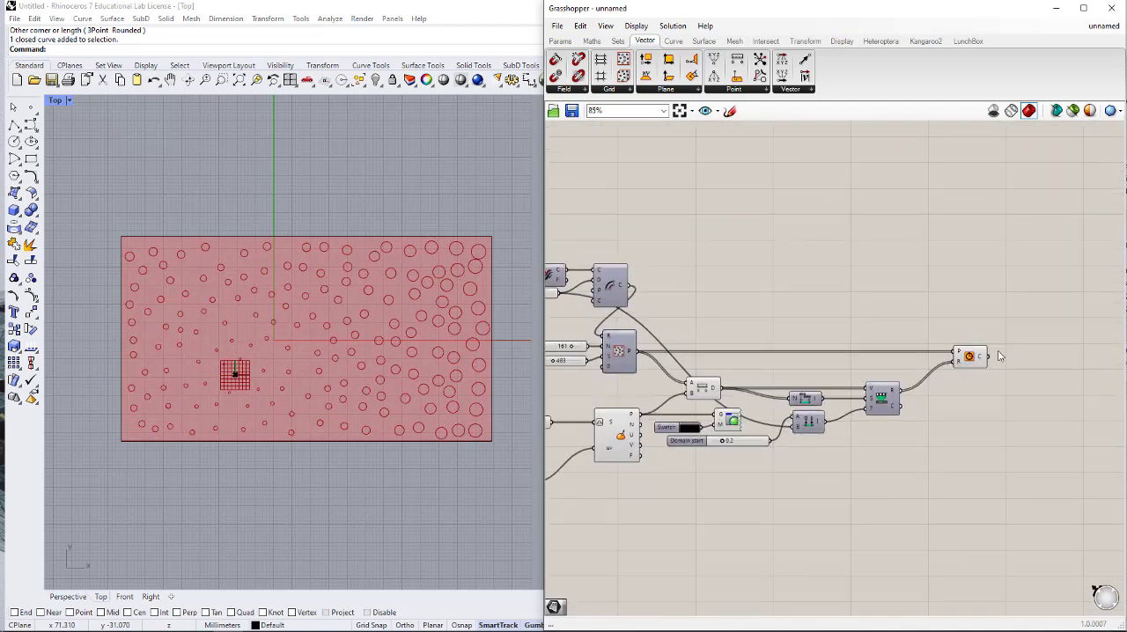
pyautogui.moveTo(998, 324); pyautogui.dragTo(976, 374)
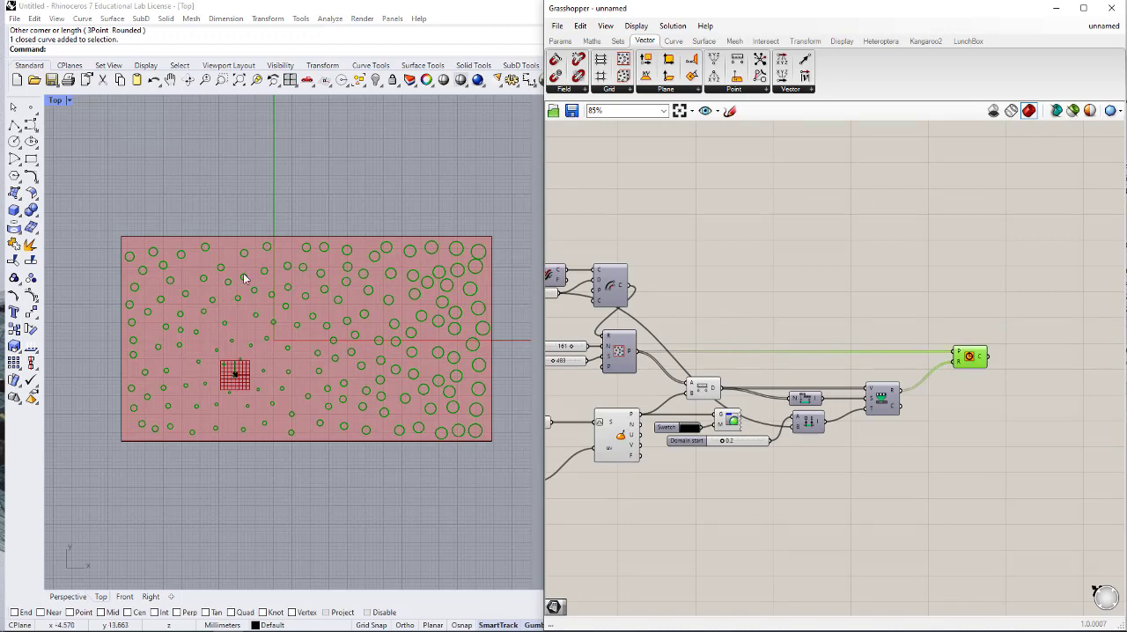
pyautogui.press('Delete')
# - Add a Voronoi component to the canvas above the Remap Numbers component
pyautogui.moveTo(756, 294); pyautogui.dragTo(823, 320, button='right')
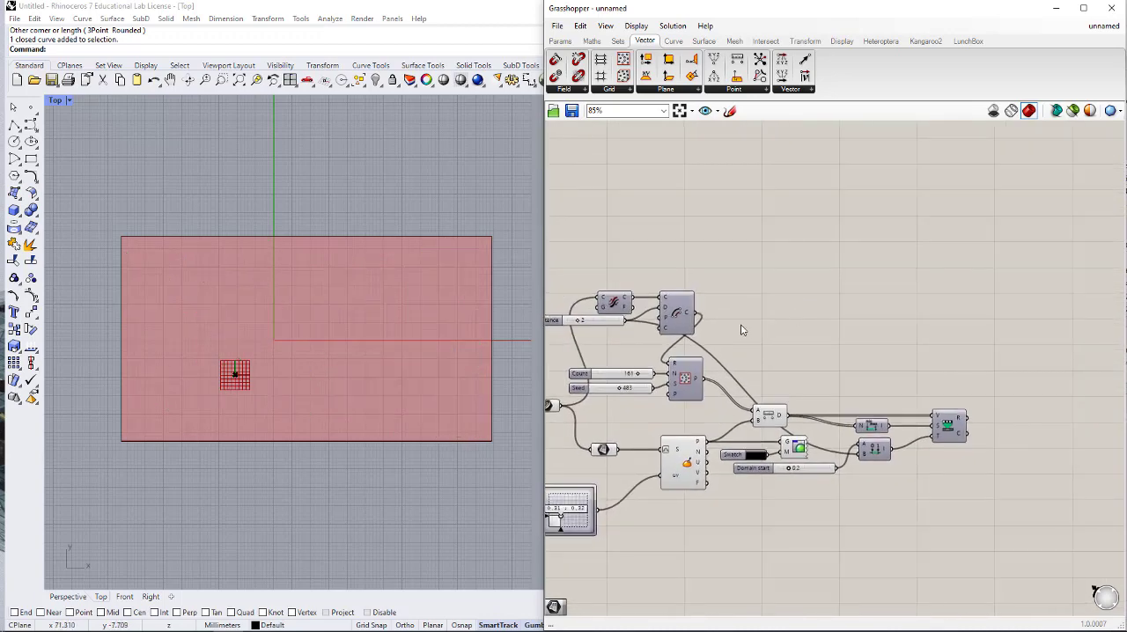
pyautogui.moveTo(736, 327); pyautogui.dragTo(802, 283, button='right')
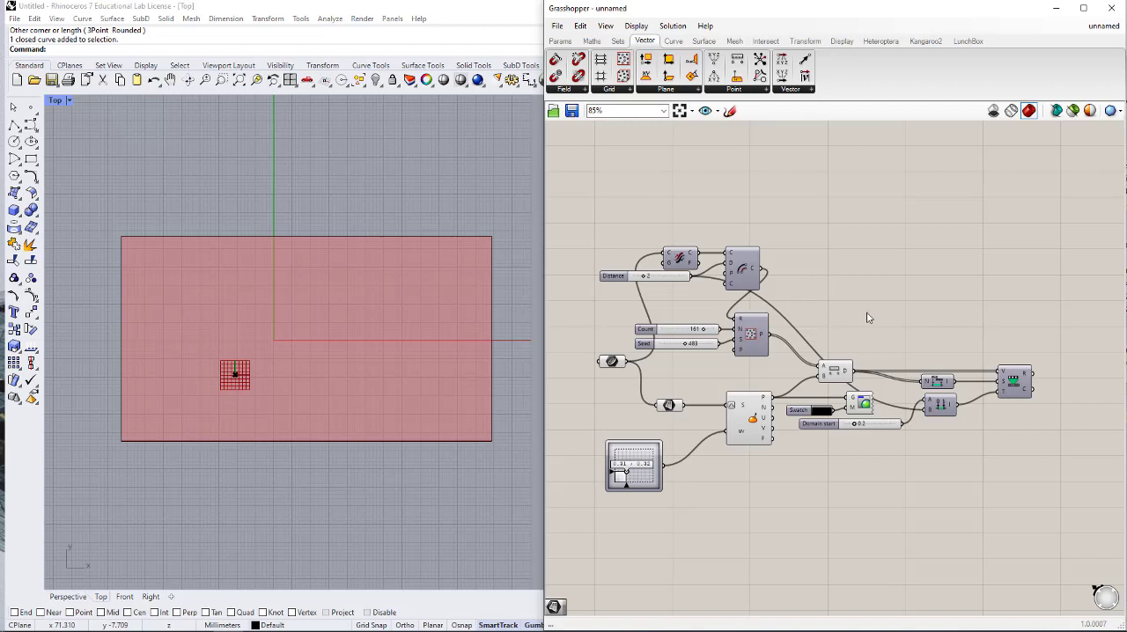
pyautogui.doubleClick(929, 316)
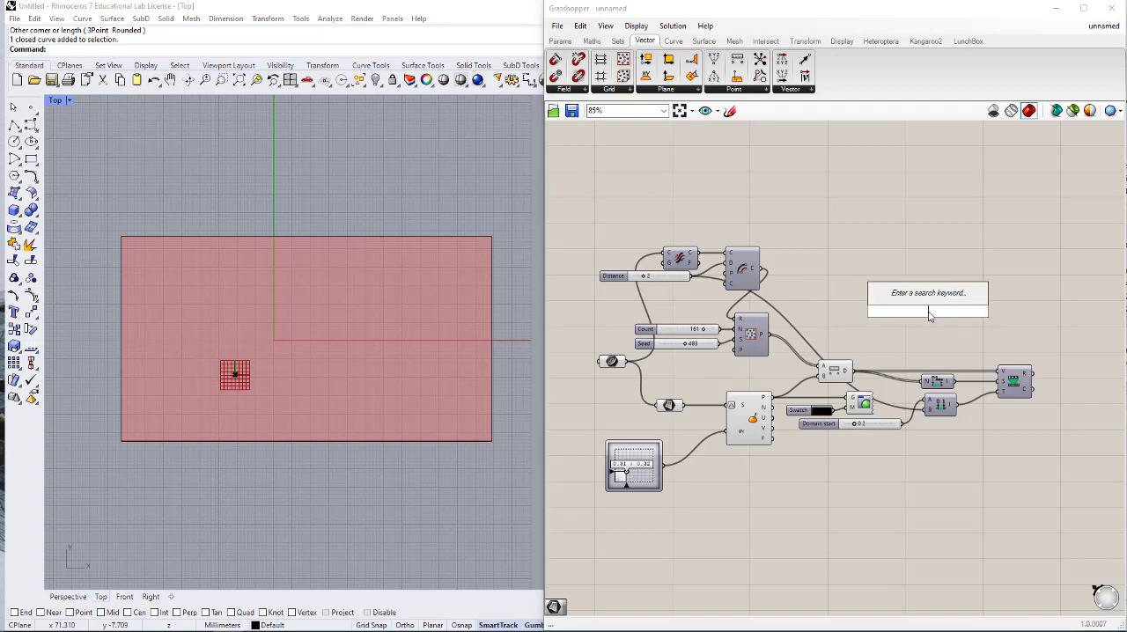
pyautogui.write('VORO')
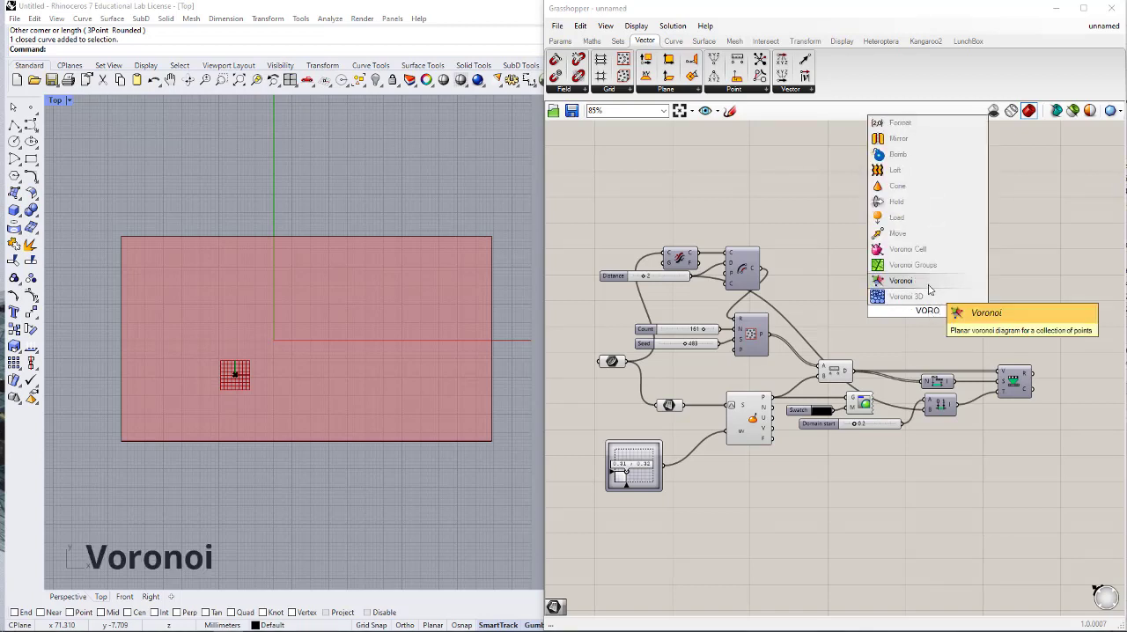
pyautogui.click(928, 285)
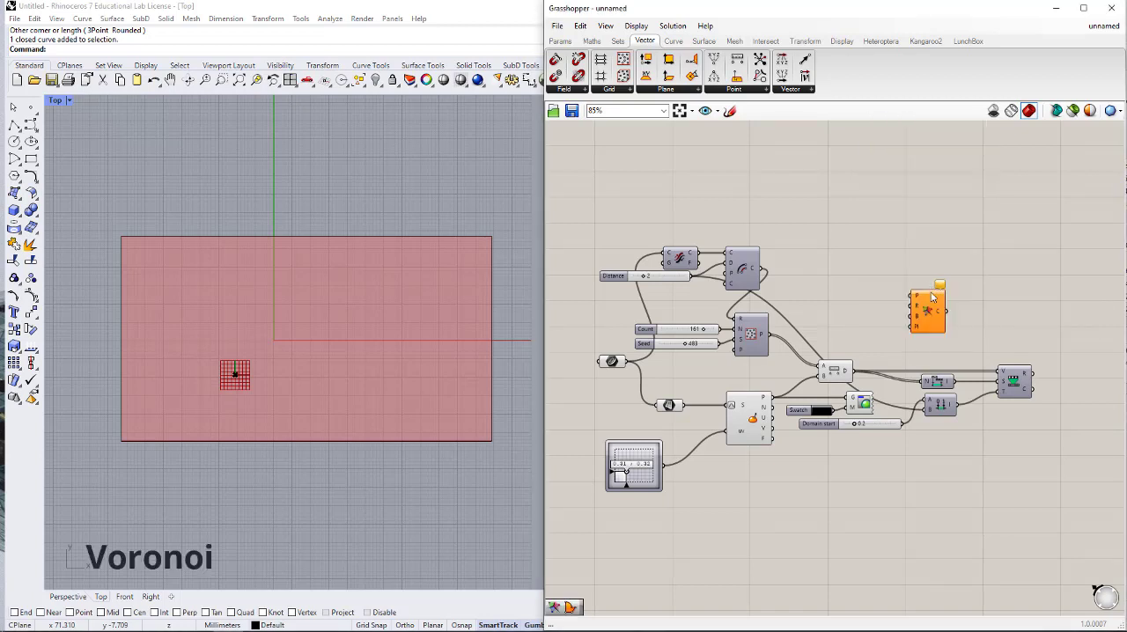
pyautogui.moveTo(929, 319); pyautogui.dragTo(976, 294)
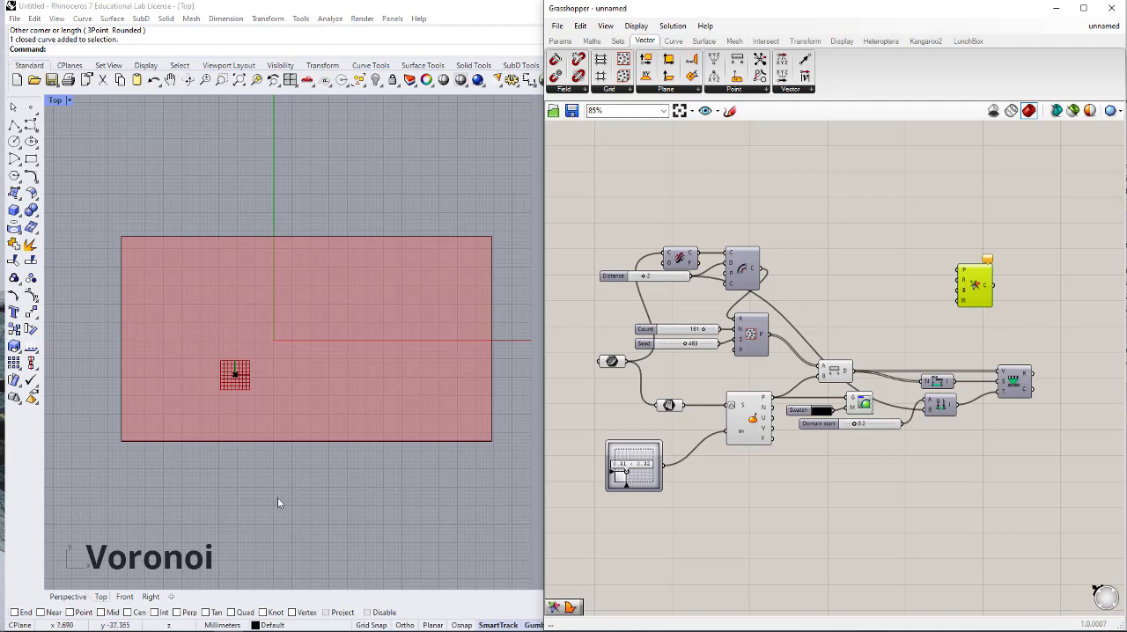
# - Switch Rhino to the Perspective view and connect Populate 2D's points output to Voronoi's P input
pyautogui.click(68, 597)
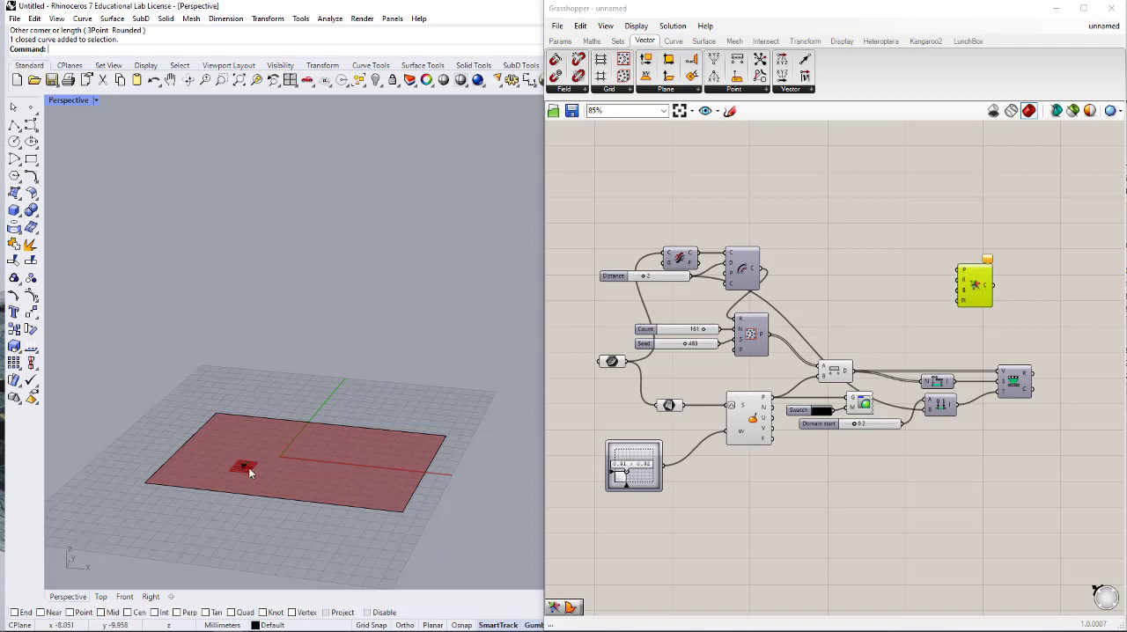
pyautogui.scroll(1, 863, 284)
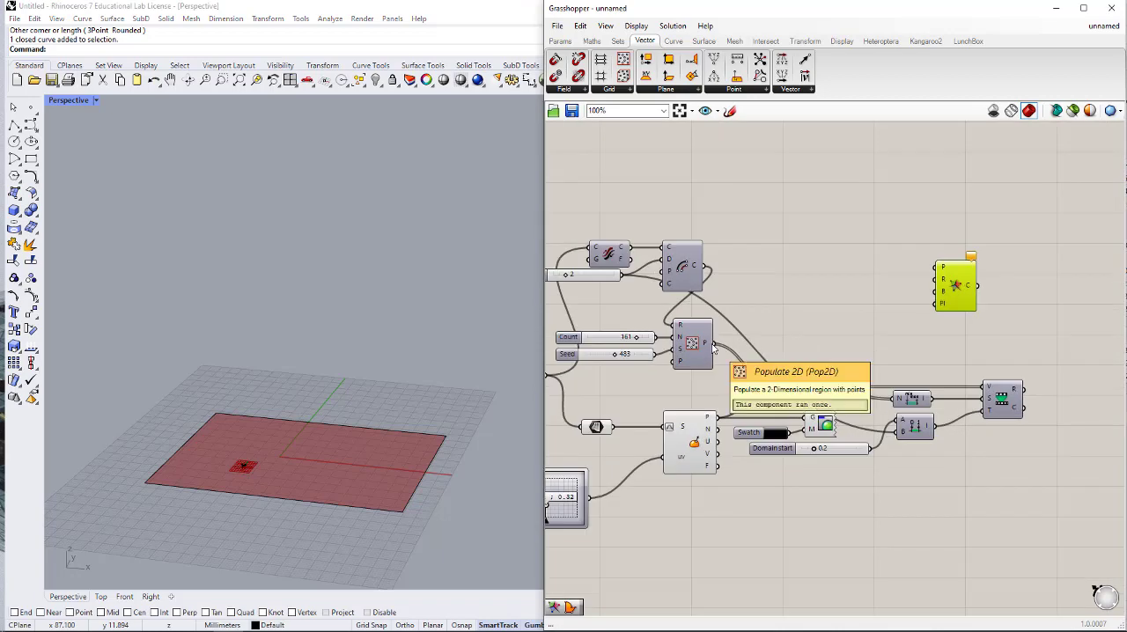
pyautogui.moveTo(704, 343); pyautogui.dragTo(937, 268)
pyautogui.moveTo(900, 317); pyautogui.dragTo(961, 288, button='right')
pyautogui.click(863, 239)
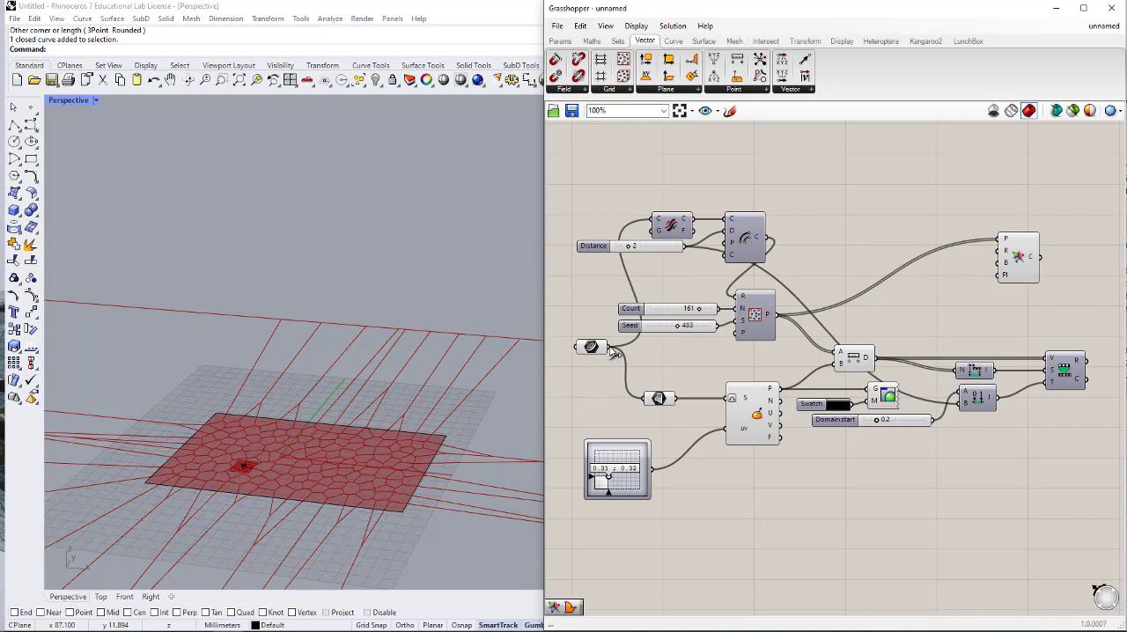
# - Connect the original rectangle curve to Voronoi's boundary input B and inspect the cells in the Top view
pyautogui.moveTo(614, 352); pyautogui.dragTo(1001, 274)
pyautogui.moveTo(987, 305); pyautogui.dragTo(918, 328, button='right')
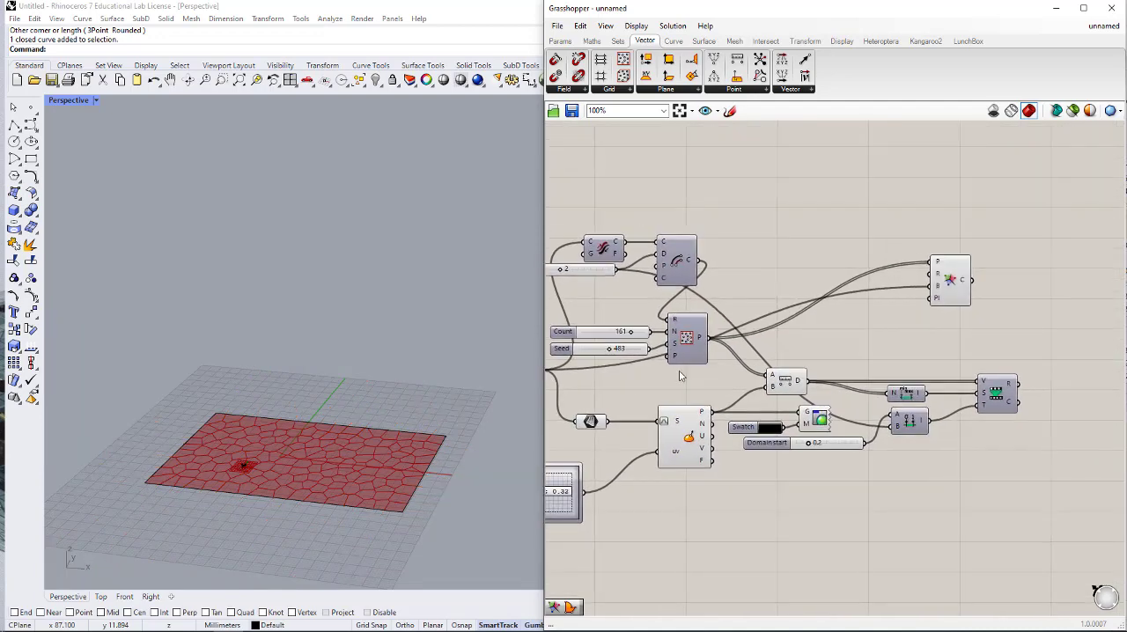
pyautogui.moveTo(287, 412); pyautogui.dragTo(294, 440, button='right')
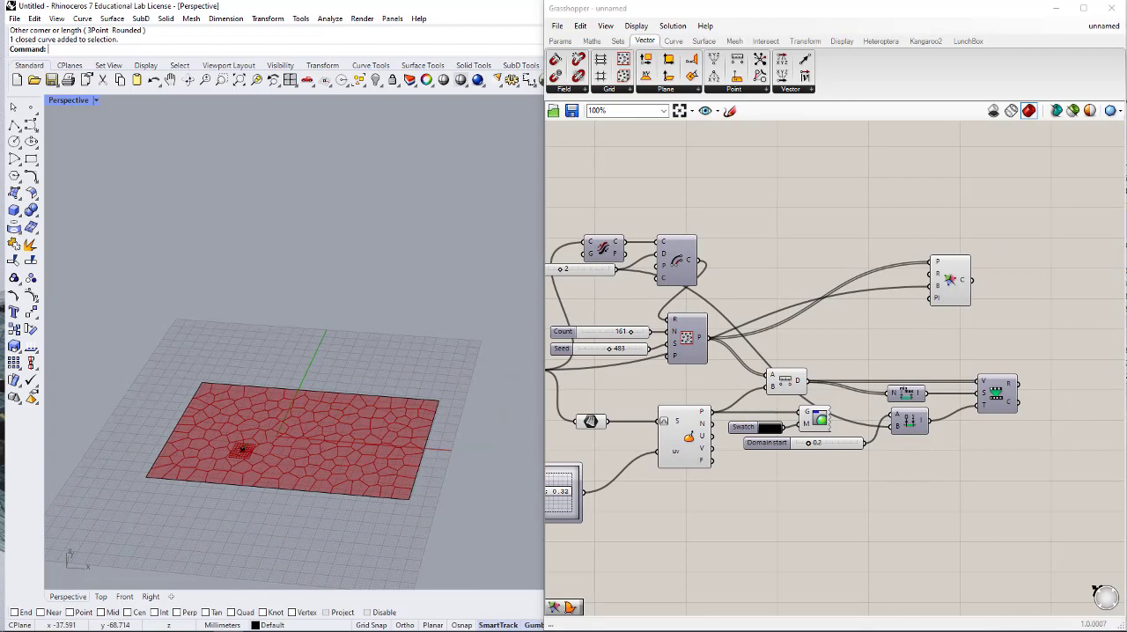
pyautogui.click(100, 598)
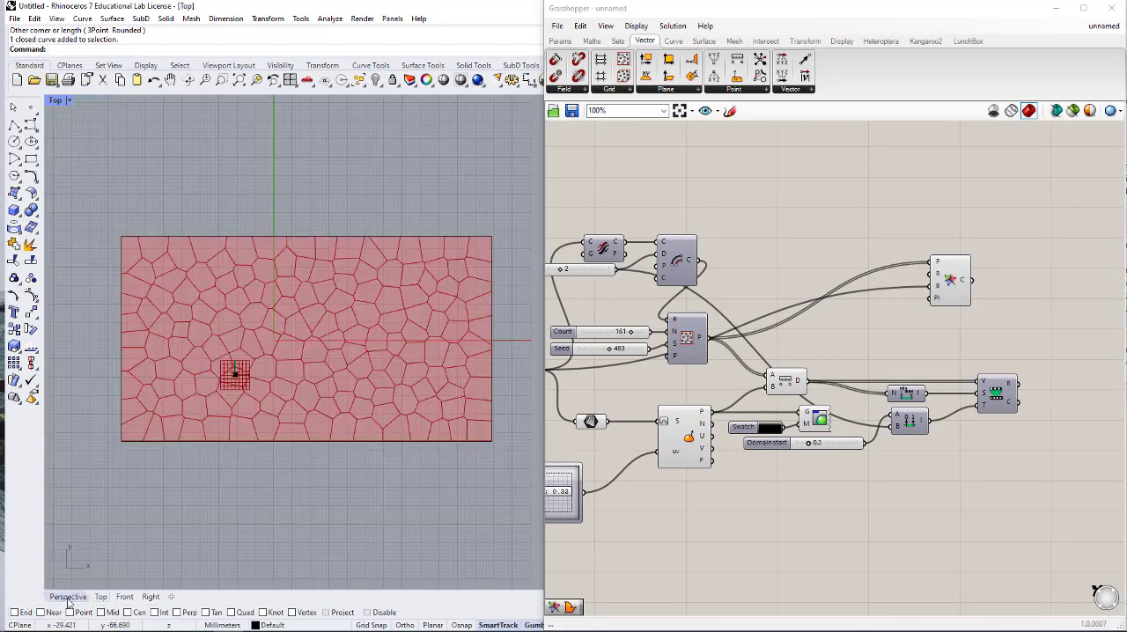
# - Turn off the viewport preview of the Surface parameter and Evaluate Surface, and return Rhino to the Perspective view
pyautogui.moveTo(726, 431); pyautogui.dragTo(851, 423, button='right')
pyautogui.moveTo(787, 378); pyautogui.dragTo(718, 410)
pyautogui.middleClick(750, 417)
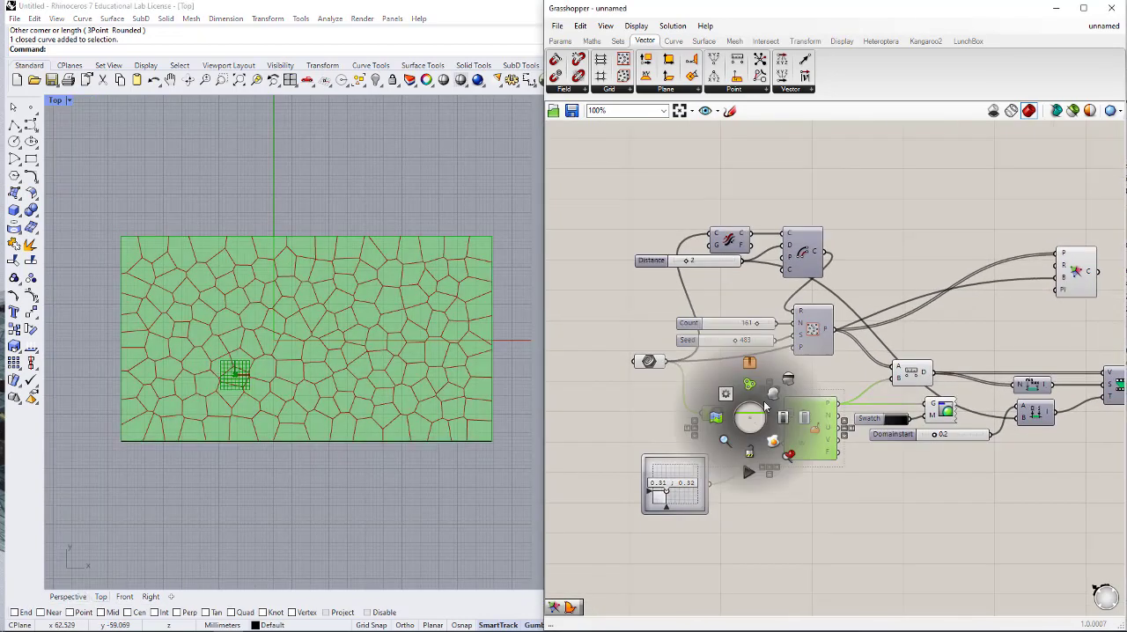
pyautogui.scroll(-1, 787, 382)
pyautogui.click(787, 382)
pyautogui.click(833, 535)
pyautogui.click(68, 598)
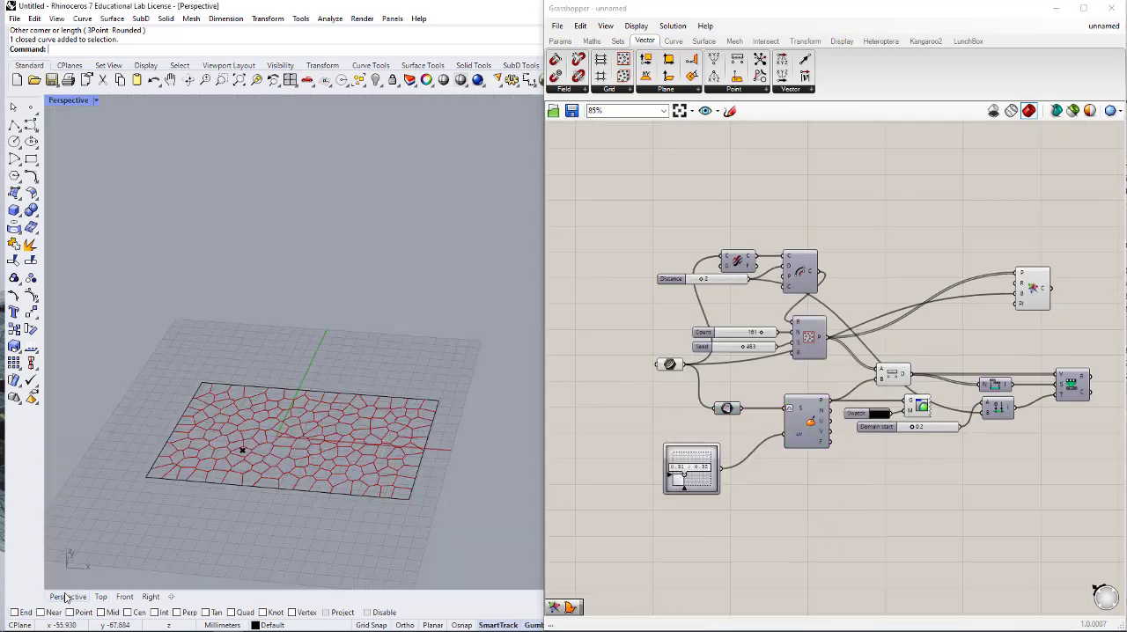
pyautogui.moveTo(985, 281); pyautogui.dragTo(767, 299, button='right')
pyautogui.doubleClick(869, 304)
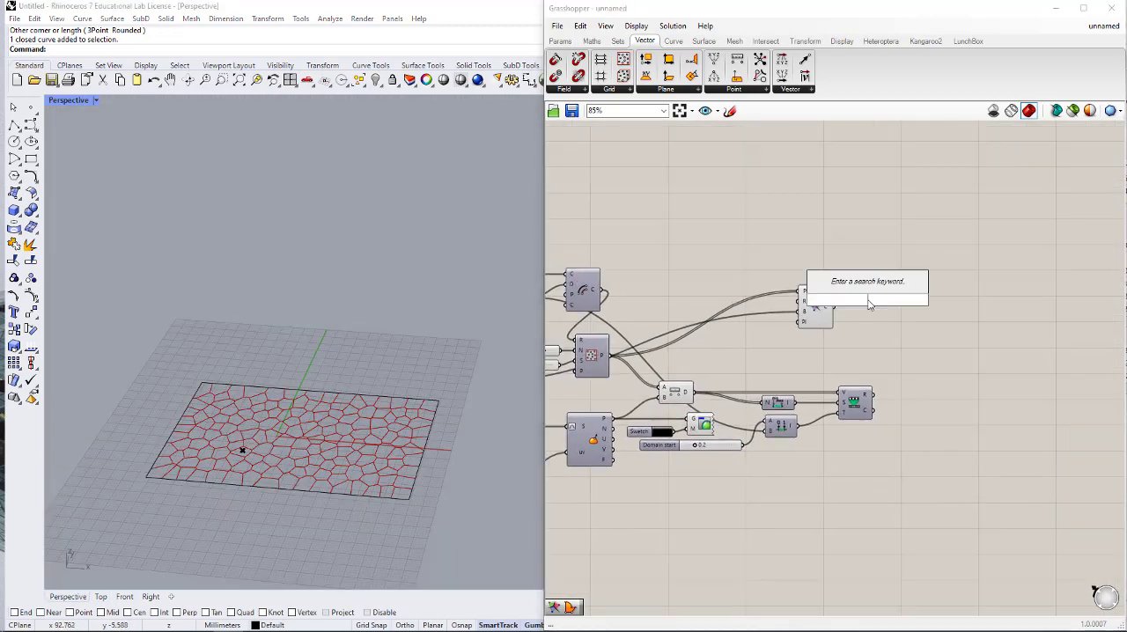
pyautogui.write('BOUNDA')
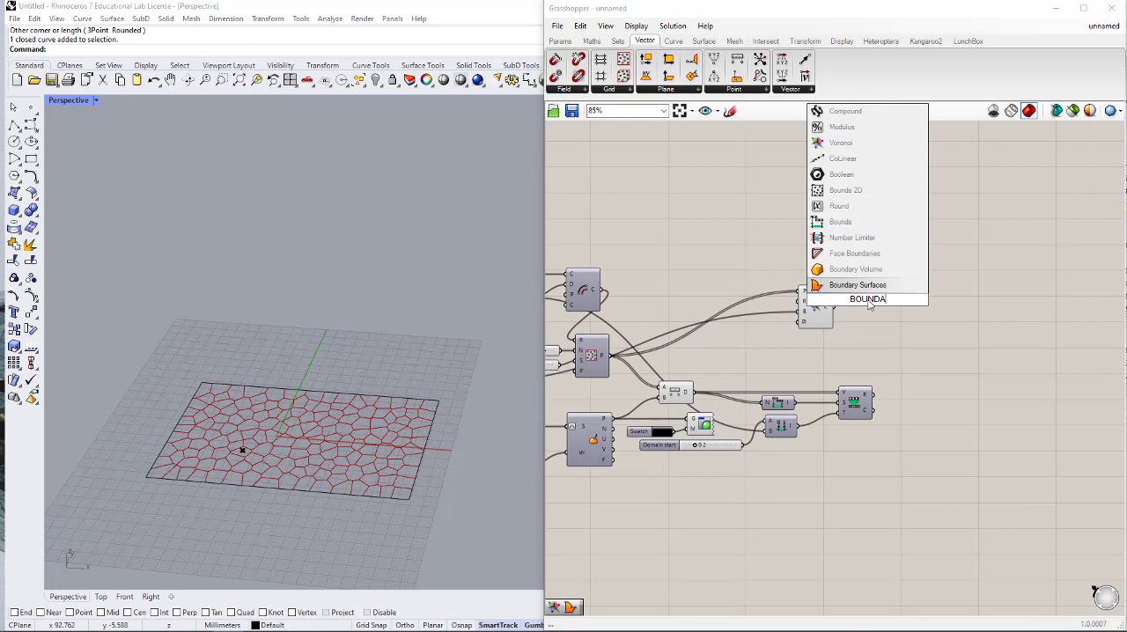
pyautogui.press('Up')
pyautogui.press('Return')
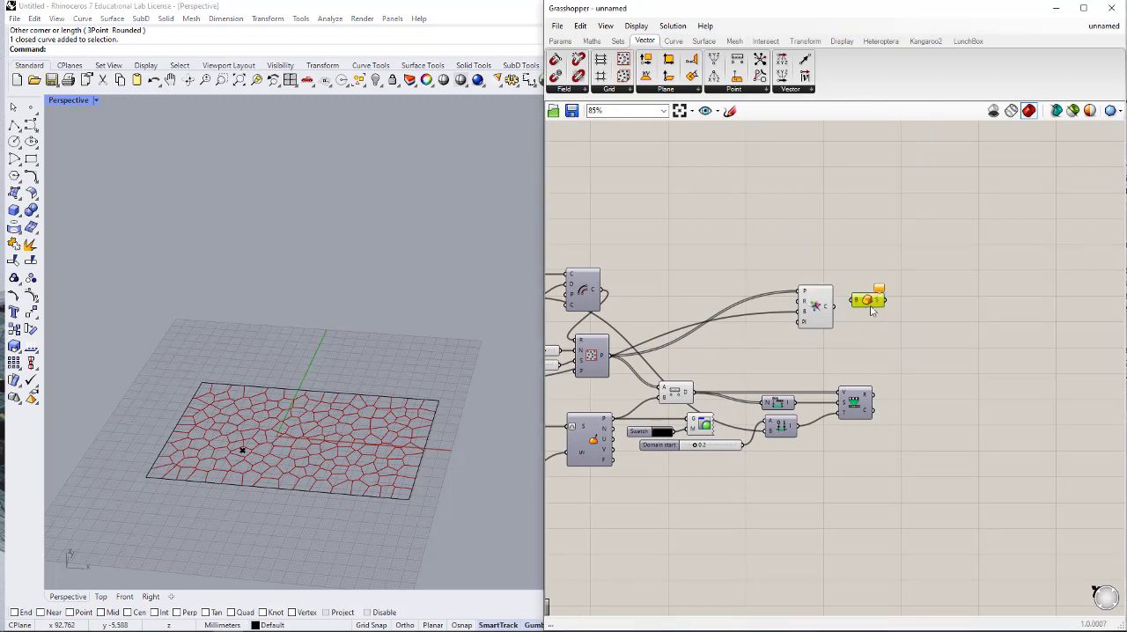
pyautogui.press('Delete')
# - Add a Boundary Surfaces component beside Voronoi and connect Voronoi's C output to its E input
pyautogui.doubleClick(882, 317)
pyautogui.write('BOUNDA')
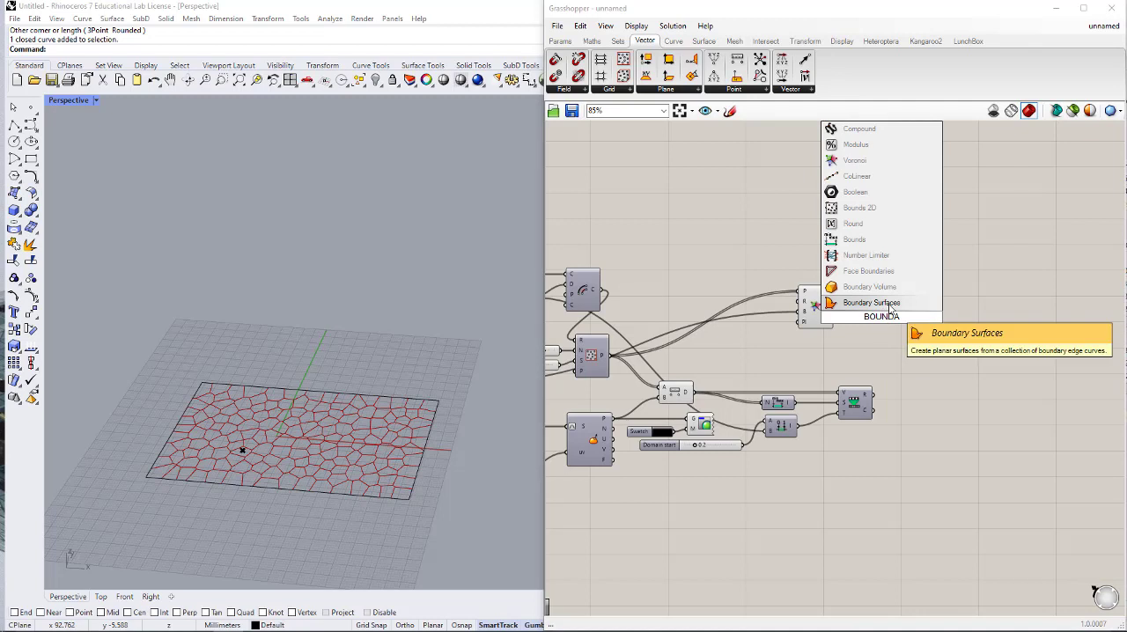
pyautogui.press('Return')
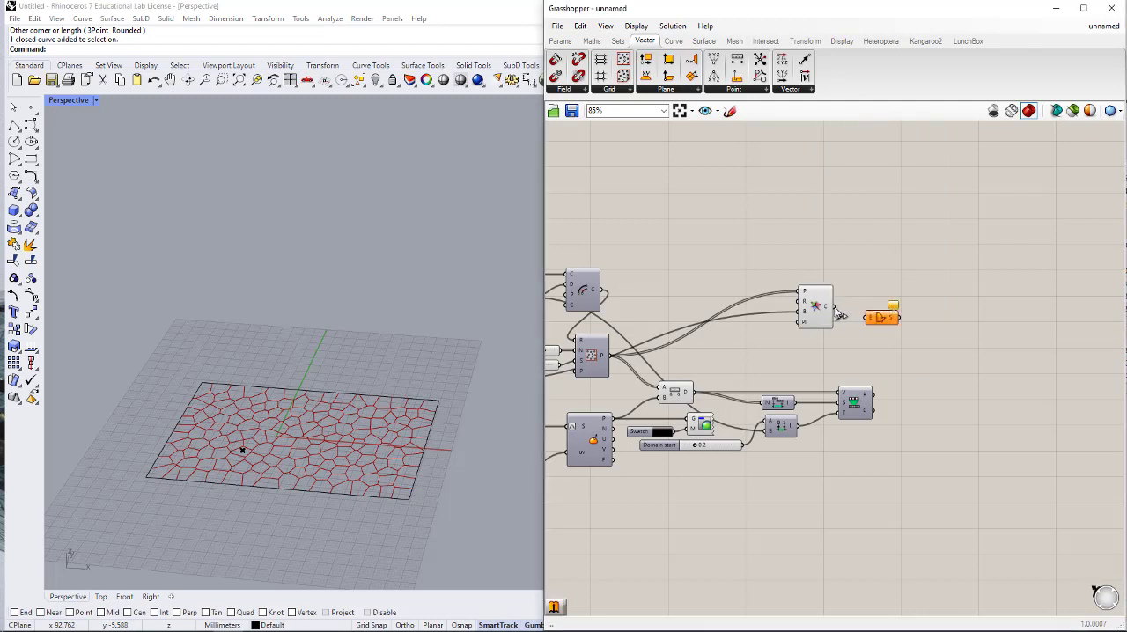
pyautogui.moveTo(835, 308); pyautogui.dragTo(868, 314)
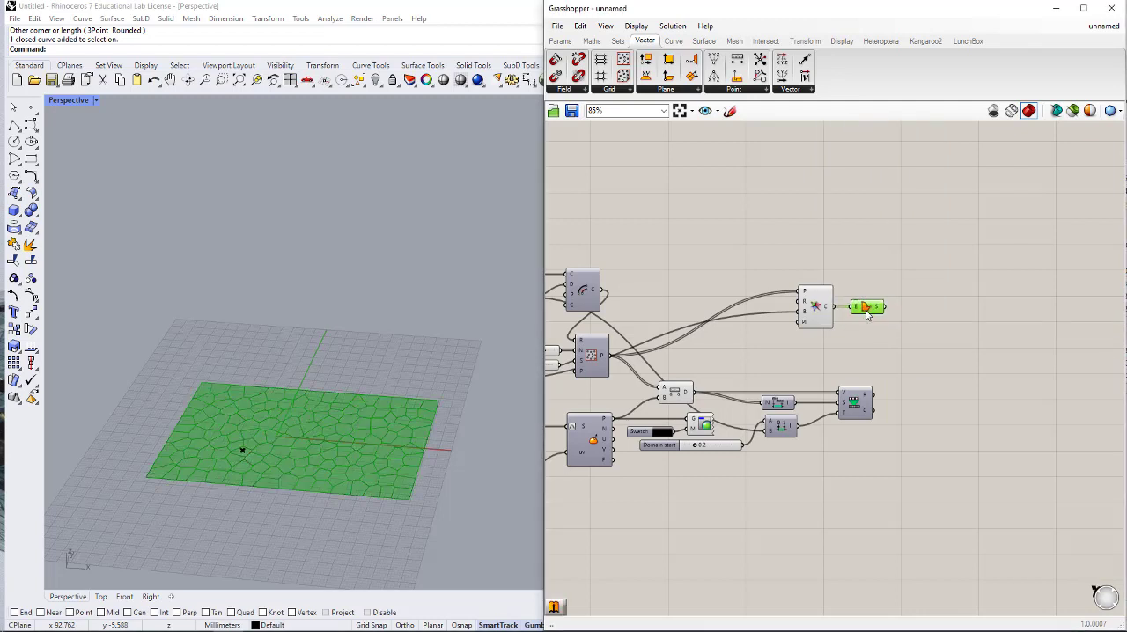
pyautogui.moveTo(878, 313)
pyautogui.click(870, 364)
# - Add an Extrude component and connect Boundary Surfaces' S output to its base input B
pyautogui.scroll(1, 879, 327)
pyautogui.scroll(1, 879, 327)
pyautogui.doubleClick(947, 311)
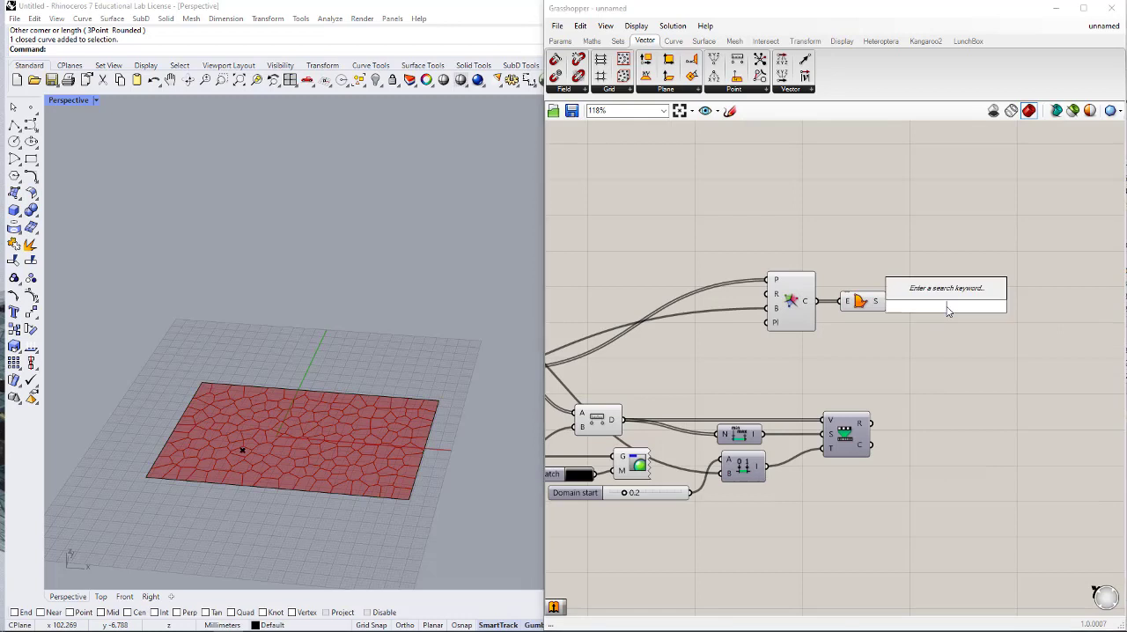
pyautogui.write('EXTR')
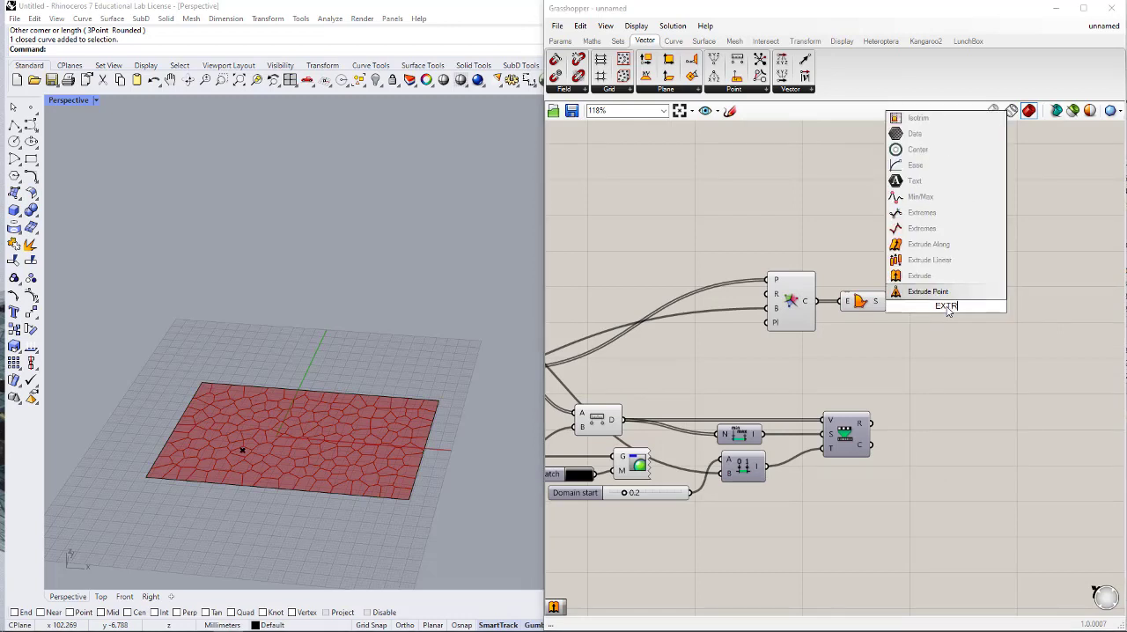
pyautogui.click(918, 276)
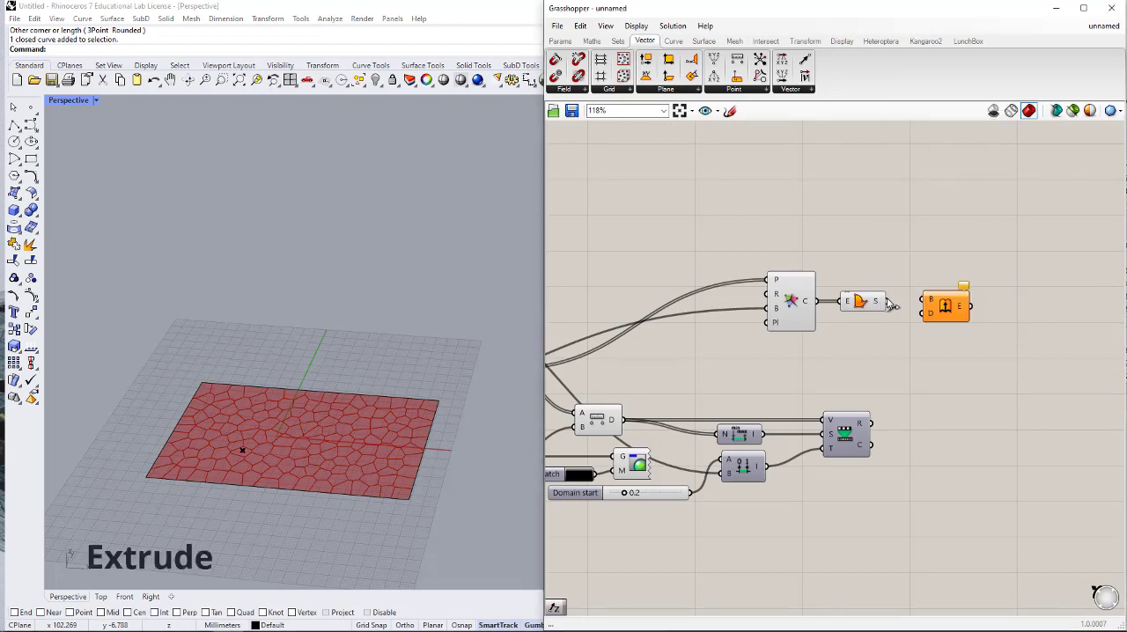
pyautogui.moveTo(886, 302); pyautogui.dragTo(1026, 312)
# - Add a Unit Z vector and connect its V output to Extrude's direction input D
pyautogui.doubleClick(934, 333)
pyautogui.write('Z')
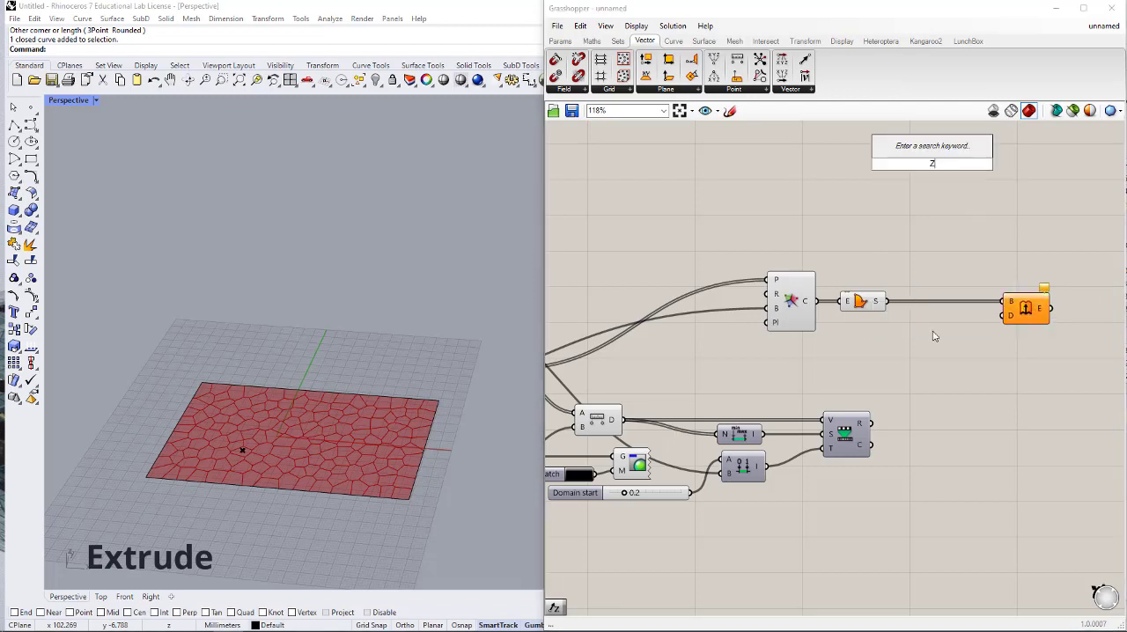
pyautogui.press('Return')
pyautogui.moveTo(1004, 316); pyautogui.dragTo(954, 340)
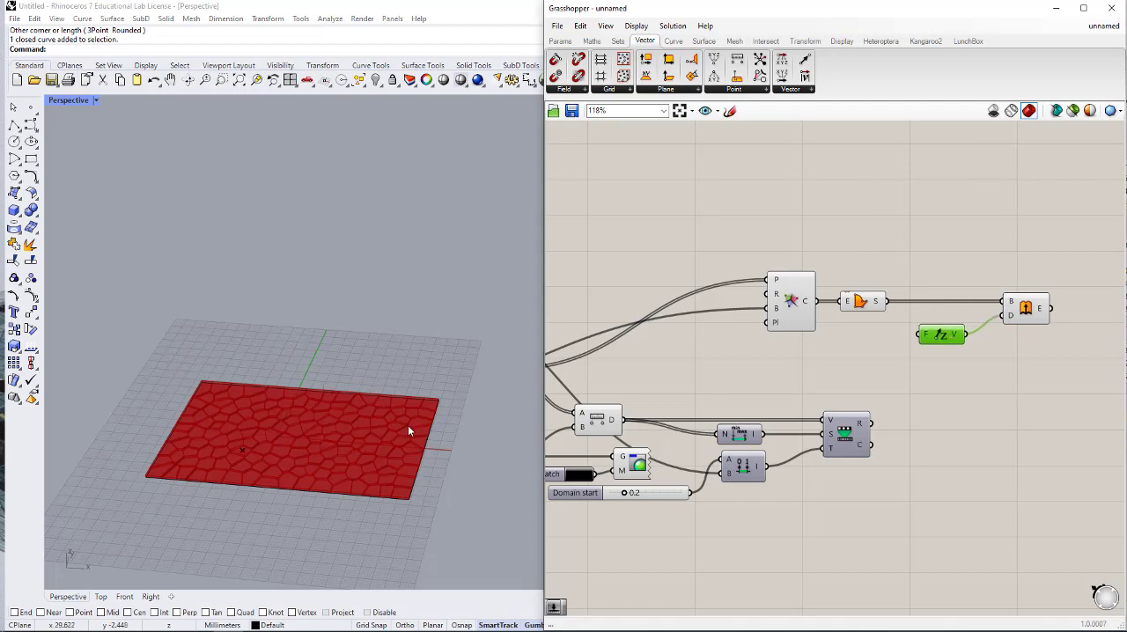
# - Try a uniform extrusion height by connecting a number slider set to 3 to Unit Z's factor input F
pyautogui.moveTo(881, 355); pyautogui.dragTo(938, 355, button='right')
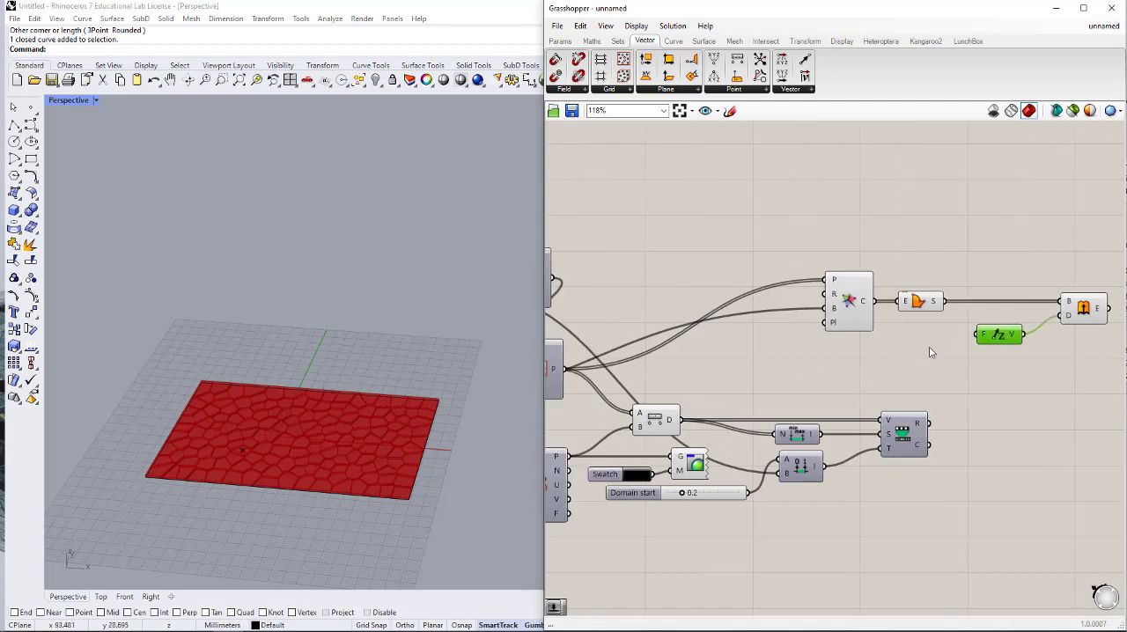
pyautogui.doubleClick(888, 361)
pyautogui.write('3')
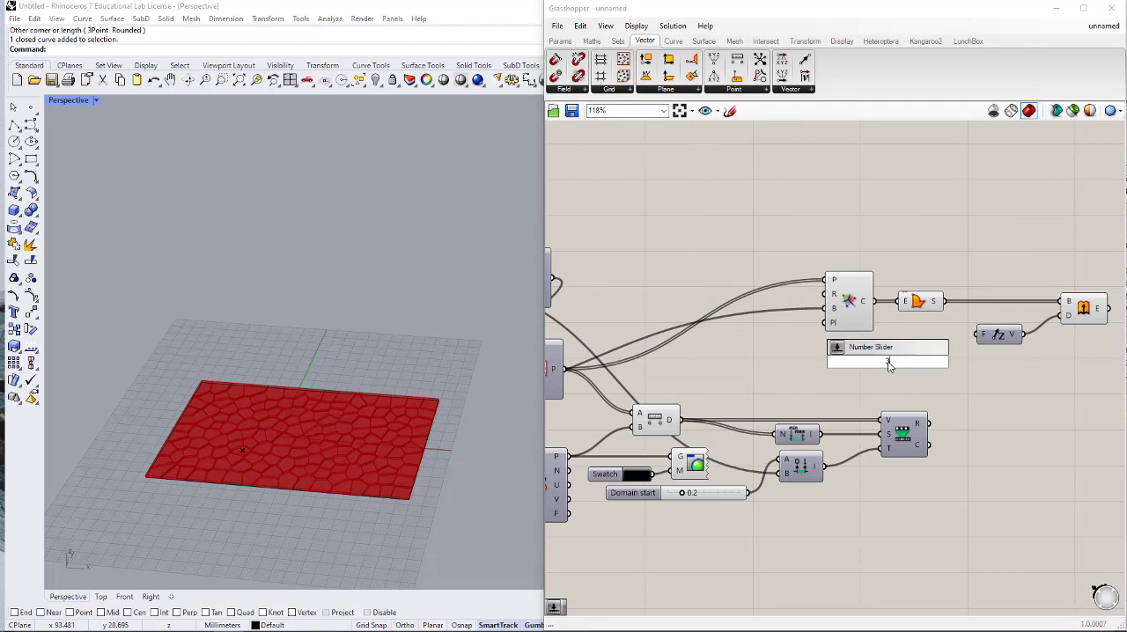
pyautogui.press('Return')
pyautogui.moveTo(977, 335); pyautogui.dragTo(948, 362)
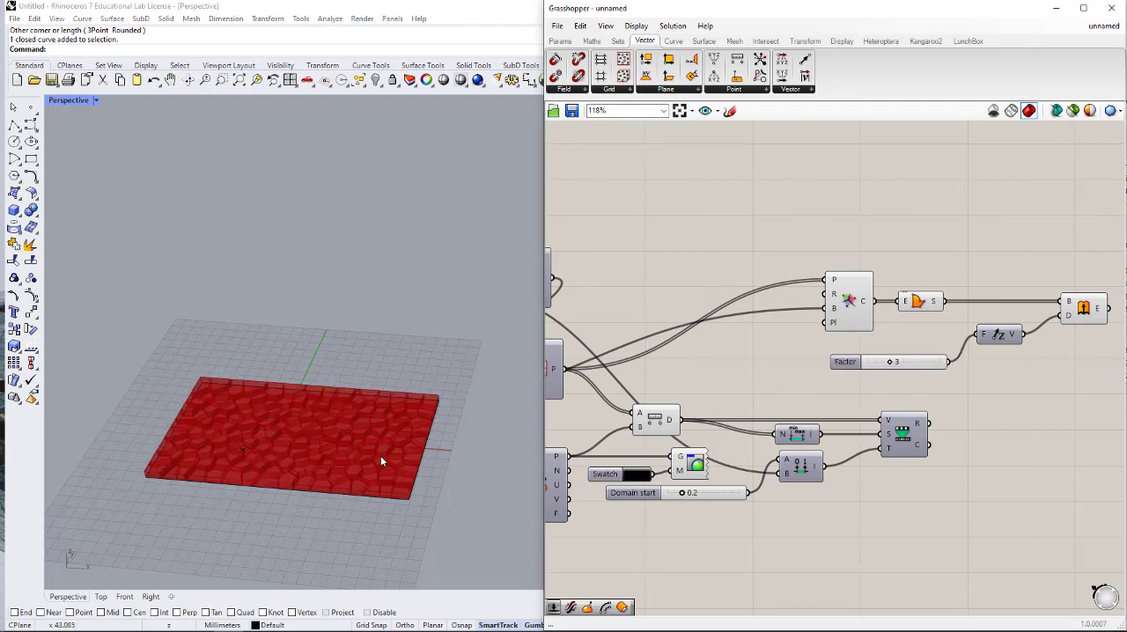
# - Delete the number slider feeding Unit Z's factor input
pyautogui.click(900, 364)
pyautogui.press('Delete')
pyautogui.scroll(-2, 969, 385)
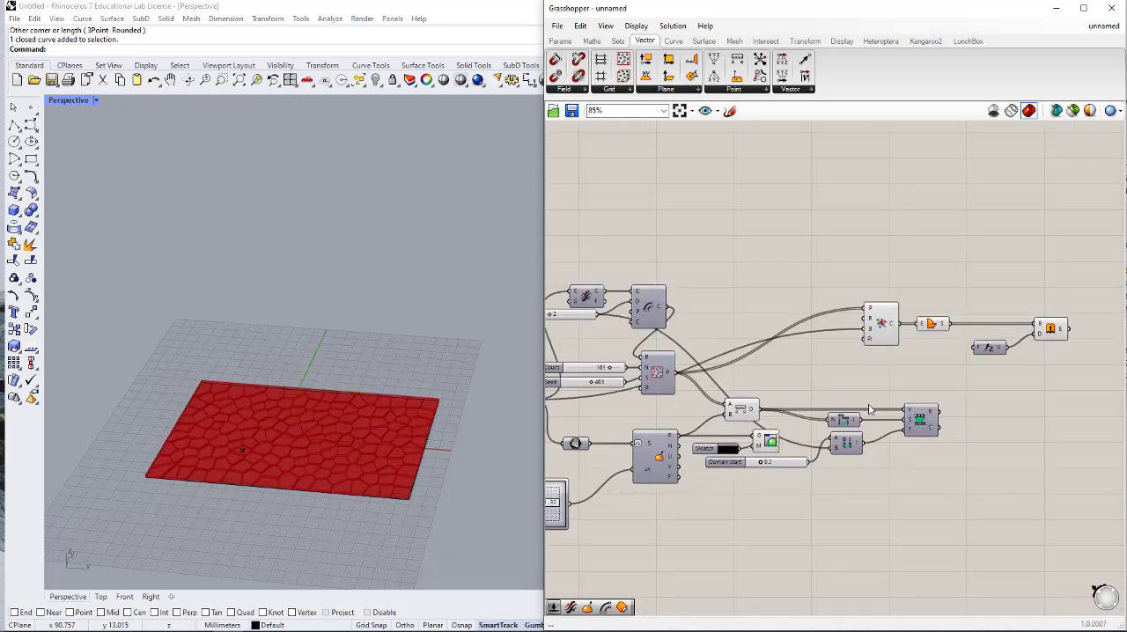
# - Shift the Voronoi, Boundary Surfaces, Unit Z and Extrude group farther along, and place a wired copy of Remap Numbers beneath Voronoi
pyautogui.moveTo(911, 387); pyautogui.dragTo(863, 367, button='right')
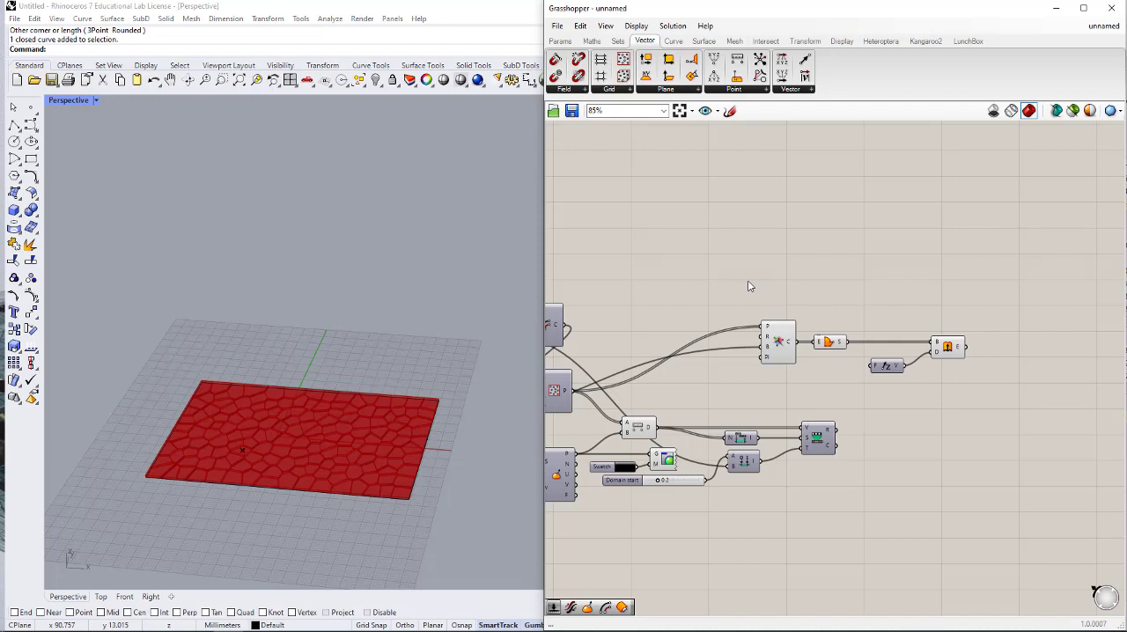
pyautogui.moveTo(748, 280); pyautogui.dragTo(824, 286)
pyautogui.keyDown('alt'); pyautogui.moveTo(756, 285); pyautogui.dragTo(948, 286); pyautogui.keyUp('alt')
pyautogui.moveTo(1013, 450)
pyautogui.mouseDown()
pyautogui.moveTo(815, 452)
pyautogui.moveTo(1013, 443)
pyautogui.moveTo(1002, 431)
pyautogui.mouseUp()
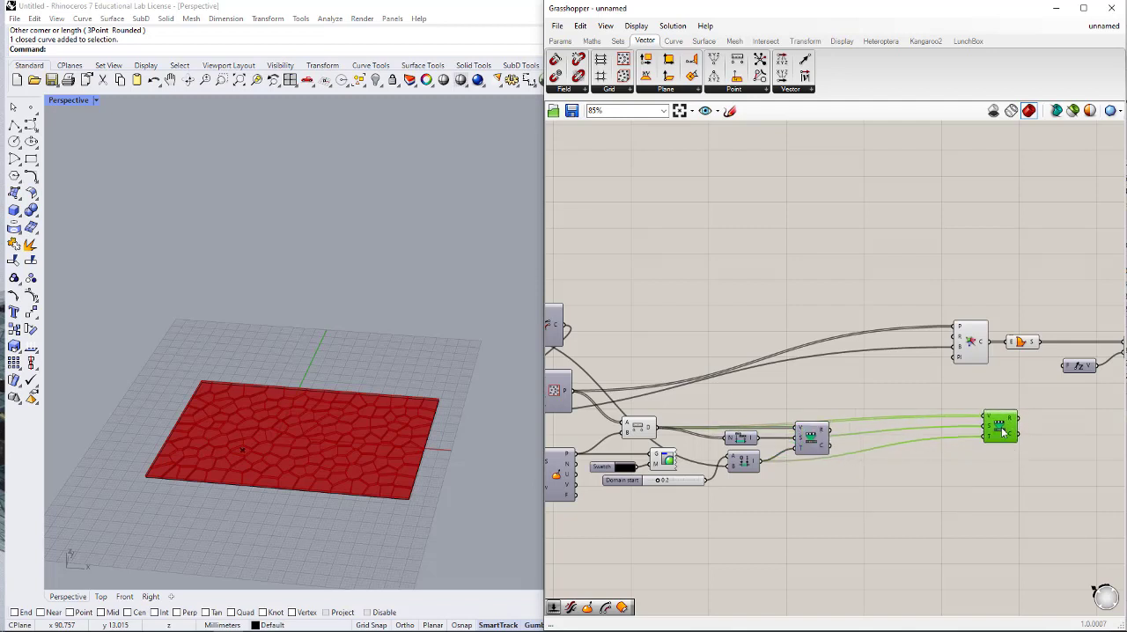
# - Place a wired copy of Construct Domain below the copied Remap Numbers and connect its output I to target input T
pyautogui.doubleClick(908, 474)
pyautogui.write('CONSTR')
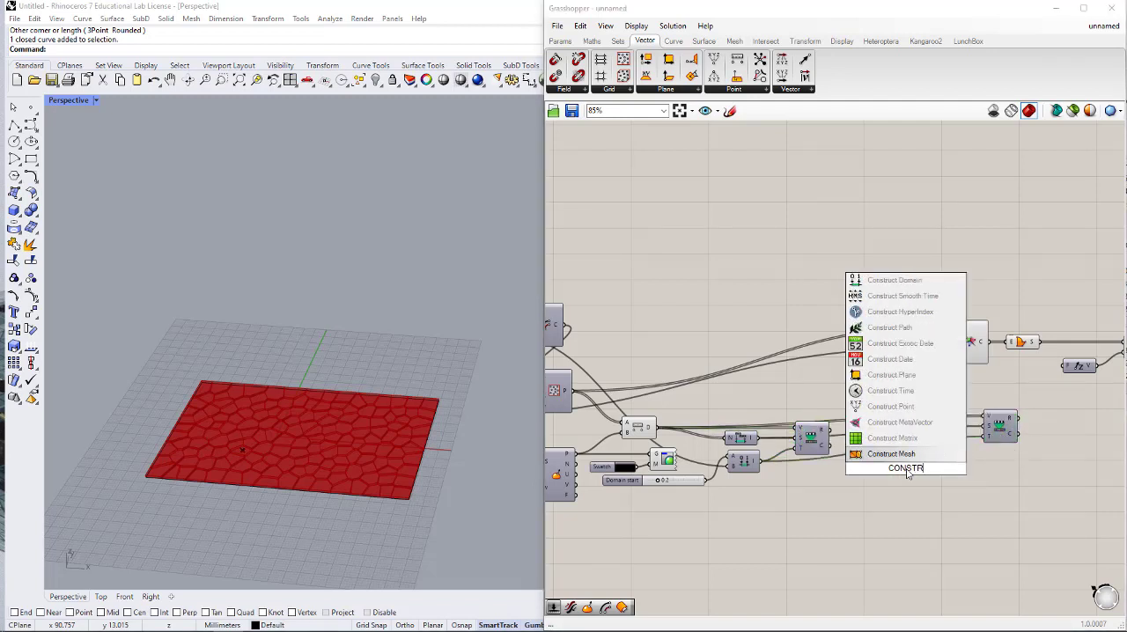
pyautogui.click(757, 465)
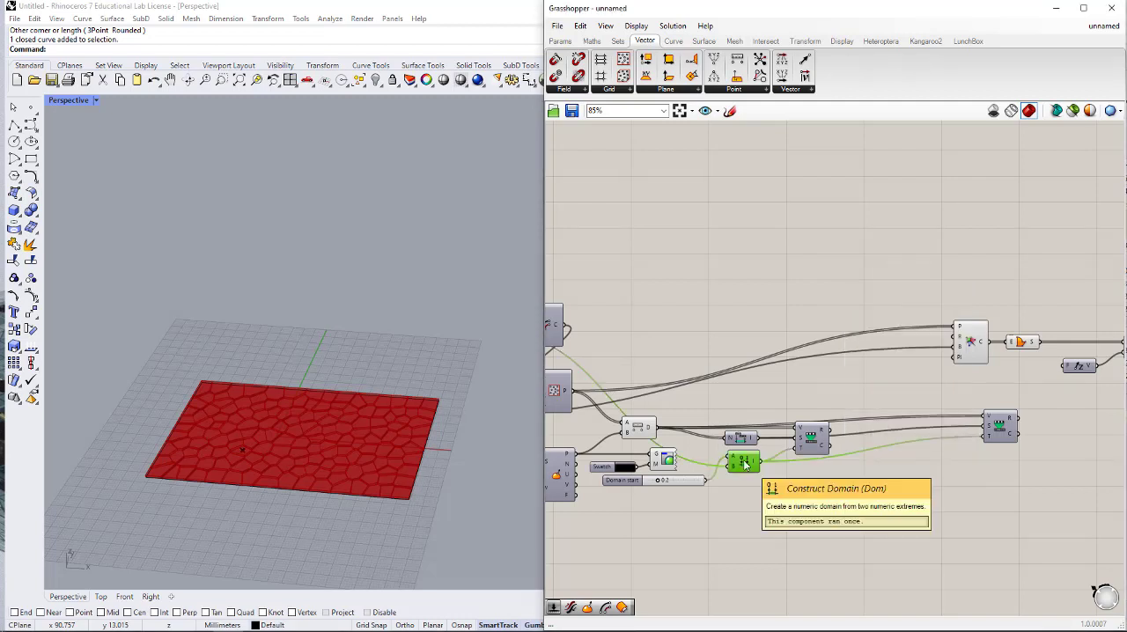
pyautogui.moveTo(749, 467); pyautogui.dragTo(952, 461)
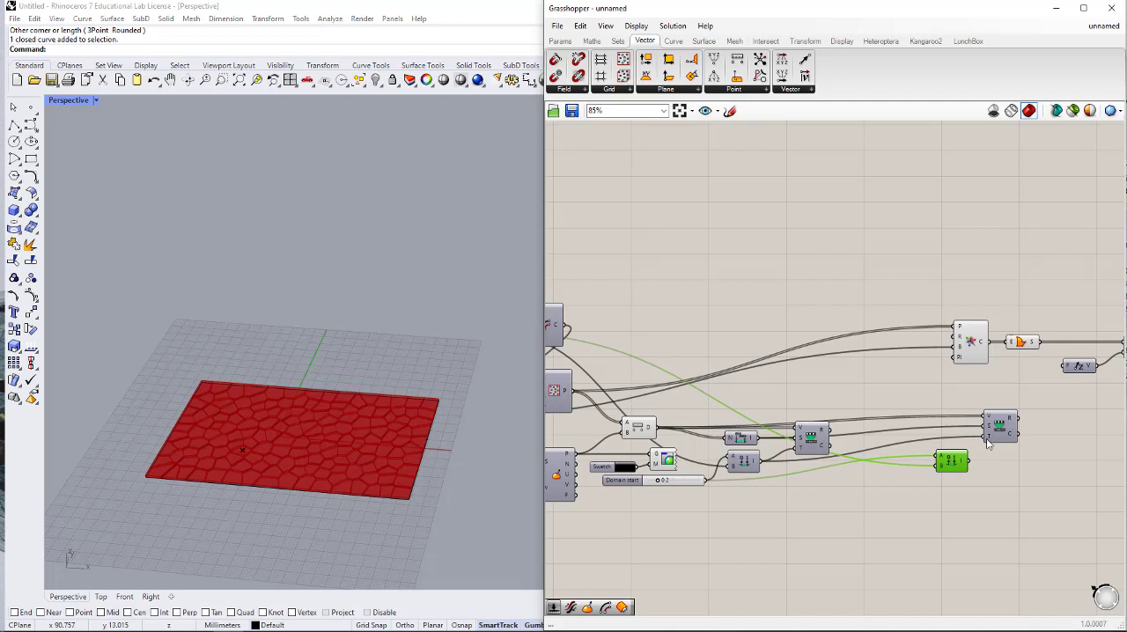
pyautogui.moveTo(988, 443); pyautogui.dragTo(968, 461)
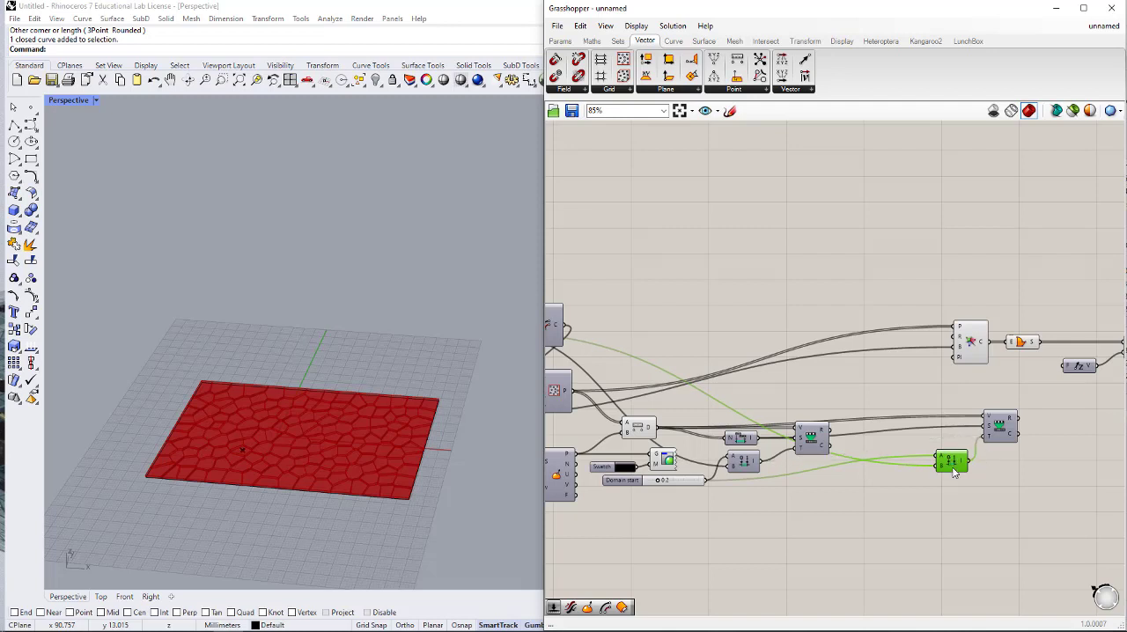
# - Connect new number sliders set to 3 and 20 to the copied Construct Domain's inputs A and B, aligning the sliders
pyautogui.doubleClick(872, 477)
pyautogui.write('3')
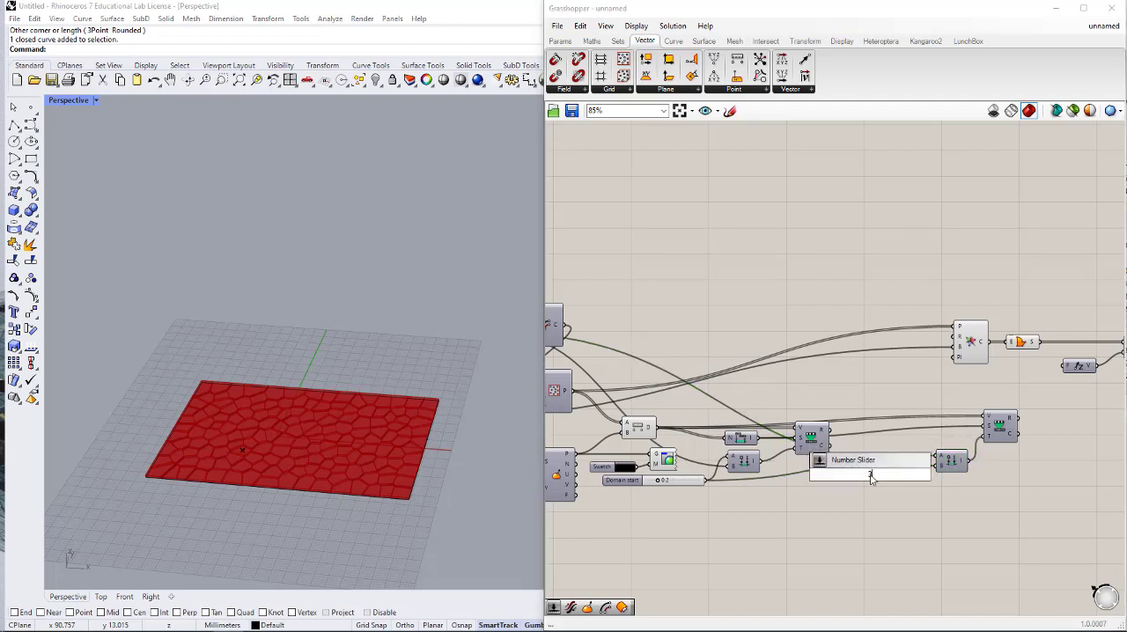
pyautogui.press('Return')
pyautogui.moveTo(933, 476); pyautogui.dragTo(937, 457)
pyautogui.click(953, 462)
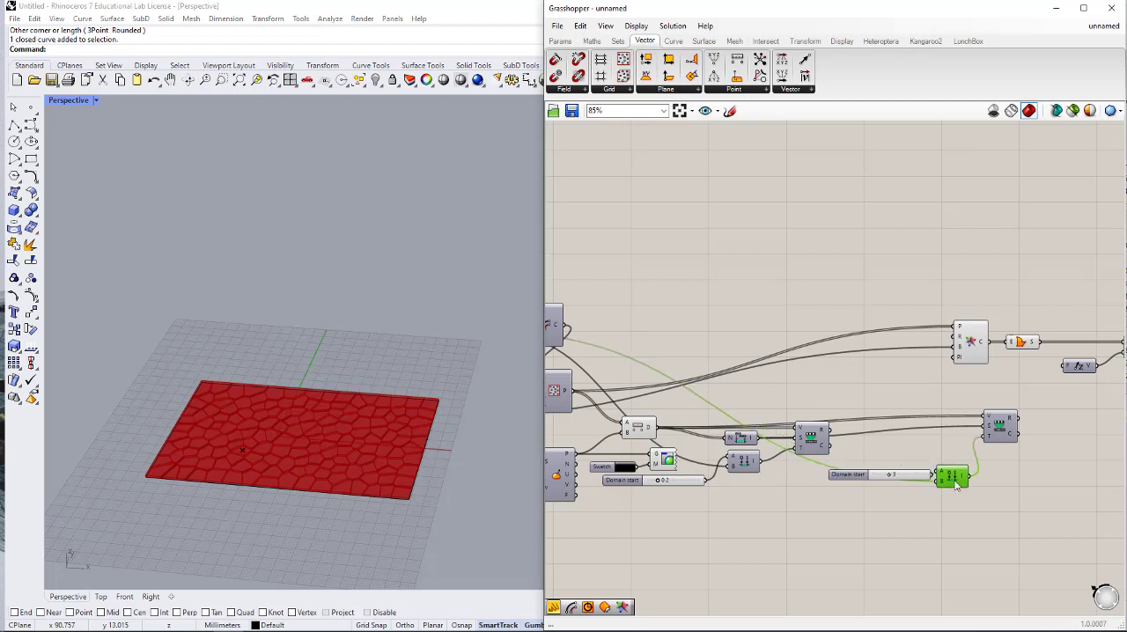
pyautogui.doubleClick(919, 499)
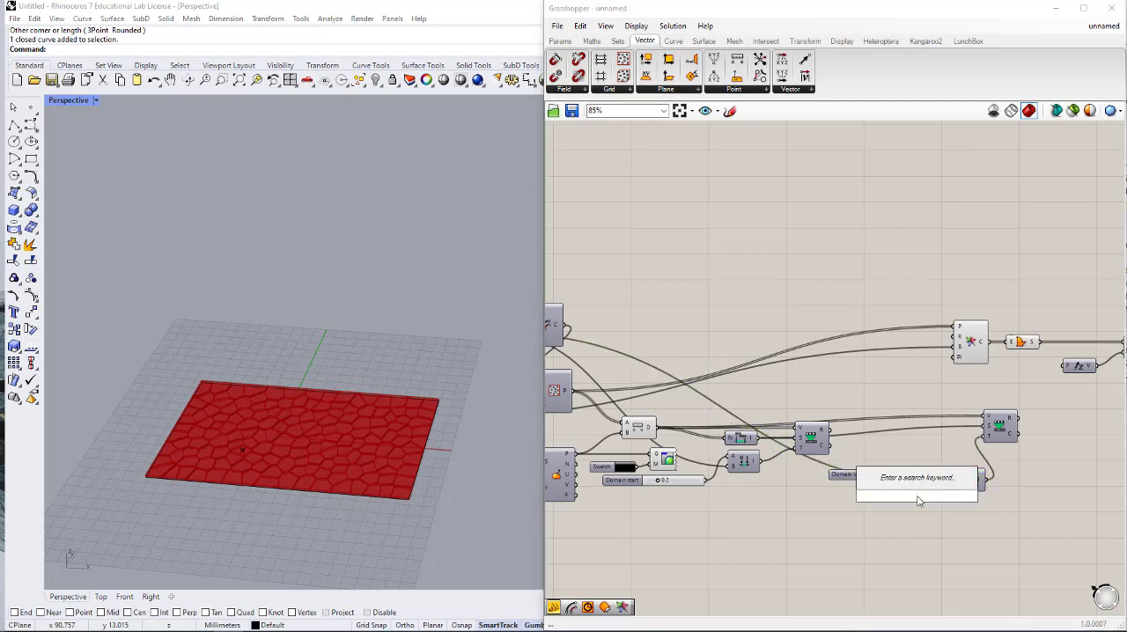
pyautogui.write('20')
pyautogui.press('Return')
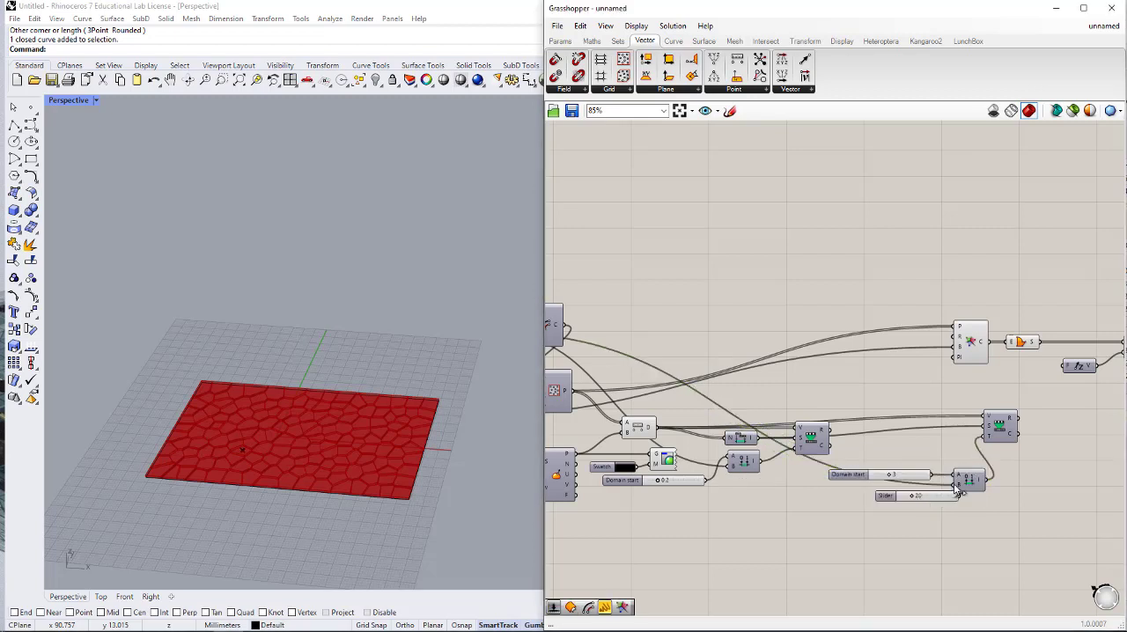
pyautogui.moveTo(955, 486); pyautogui.dragTo(959, 497)
pyautogui.moveTo(927, 498); pyautogui.dragTo(900, 494)
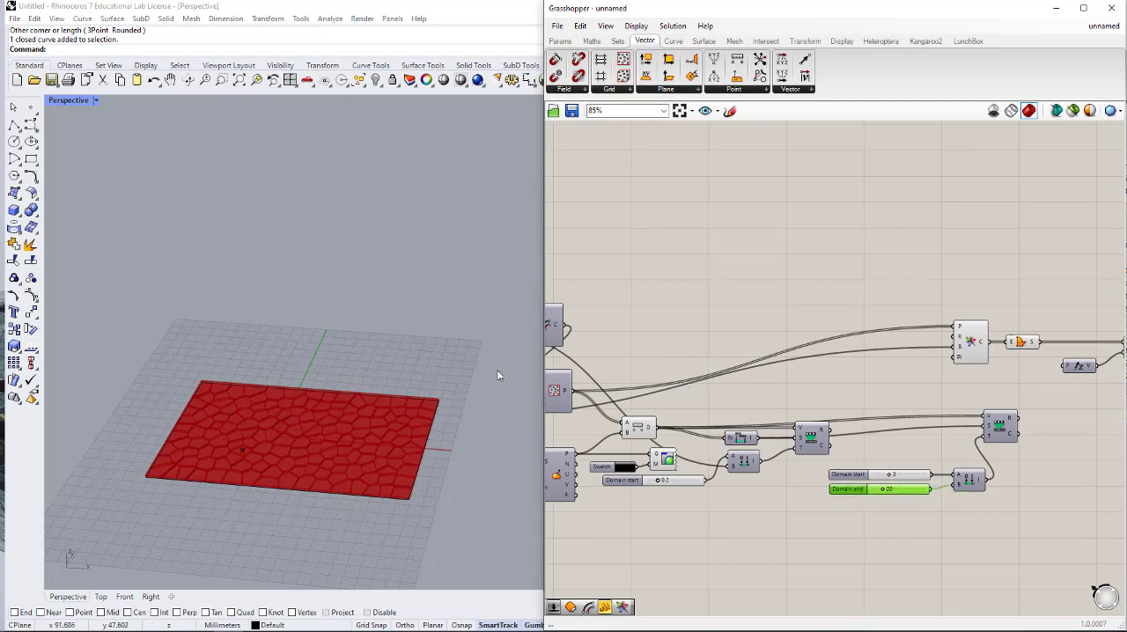
# - Connect the copied Remap Numbers' mapped output R to Unit Z's factor input F
pyautogui.moveTo(994, 456); pyautogui.dragTo(914, 450, button='right')
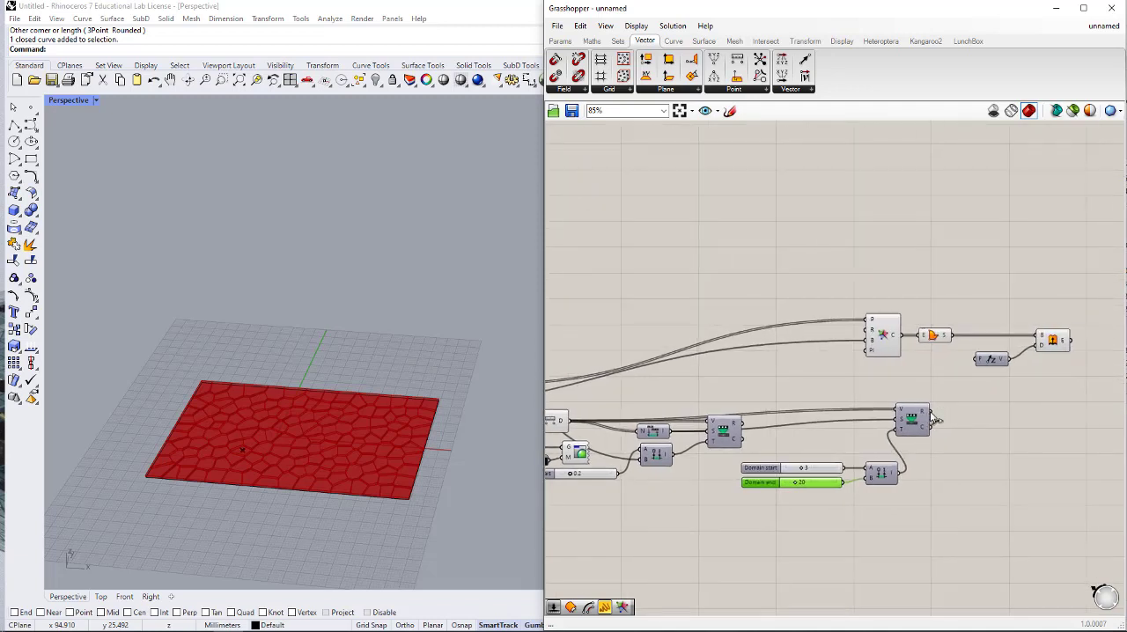
pyautogui.moveTo(937, 421); pyautogui.dragTo(976, 361)
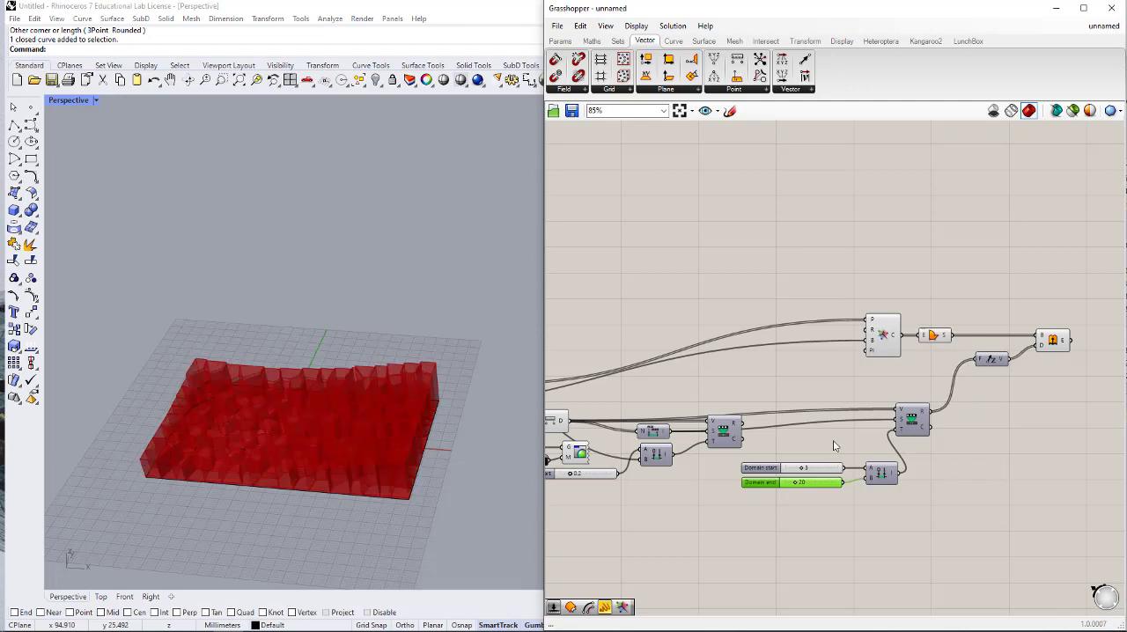
# - Add a Custom Preview component after Extrude and connect Extrude's output E to its geometry input G
pyautogui.moveTo(835, 446); pyautogui.dragTo(714, 436, button='right')
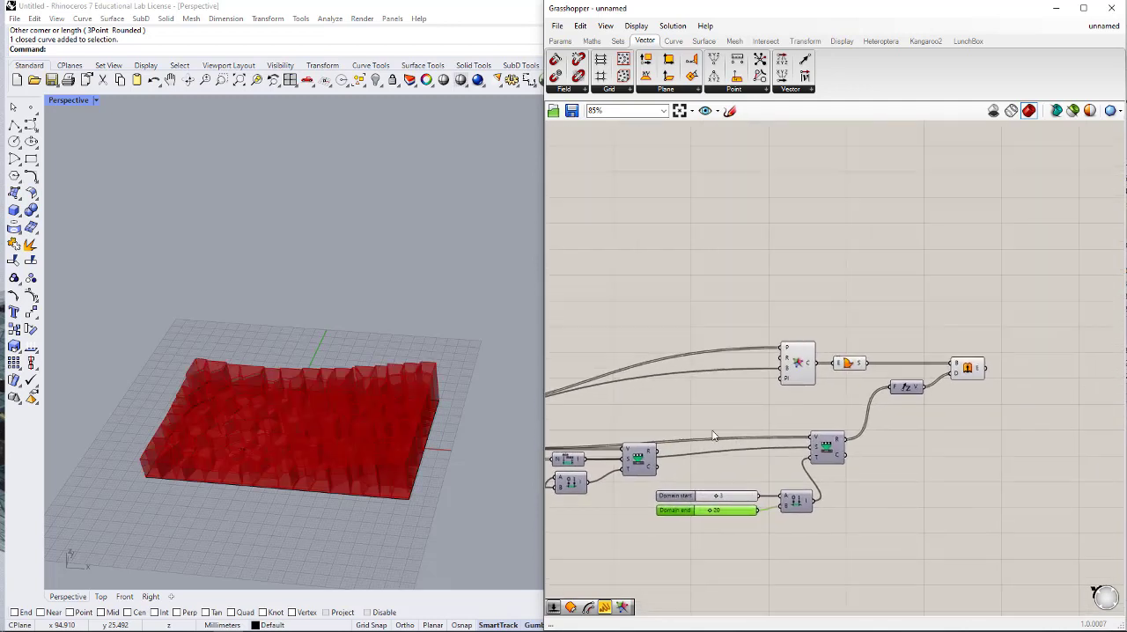
pyautogui.doubleClick(1012, 377)
pyautogui.write('CUSTOM')
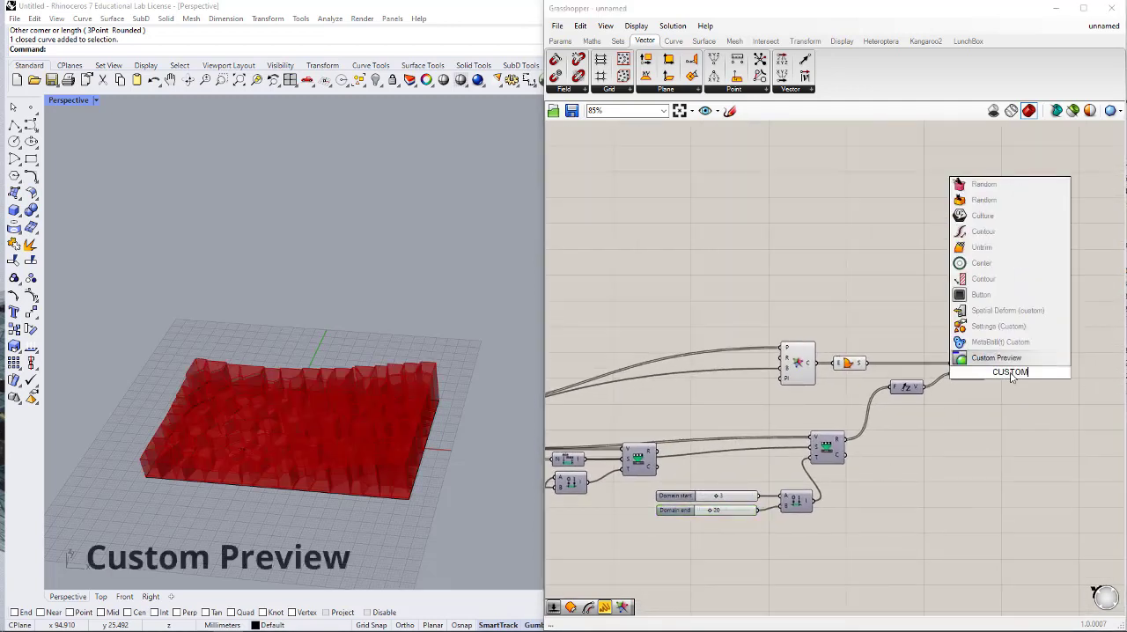
pyautogui.click(1011, 359)
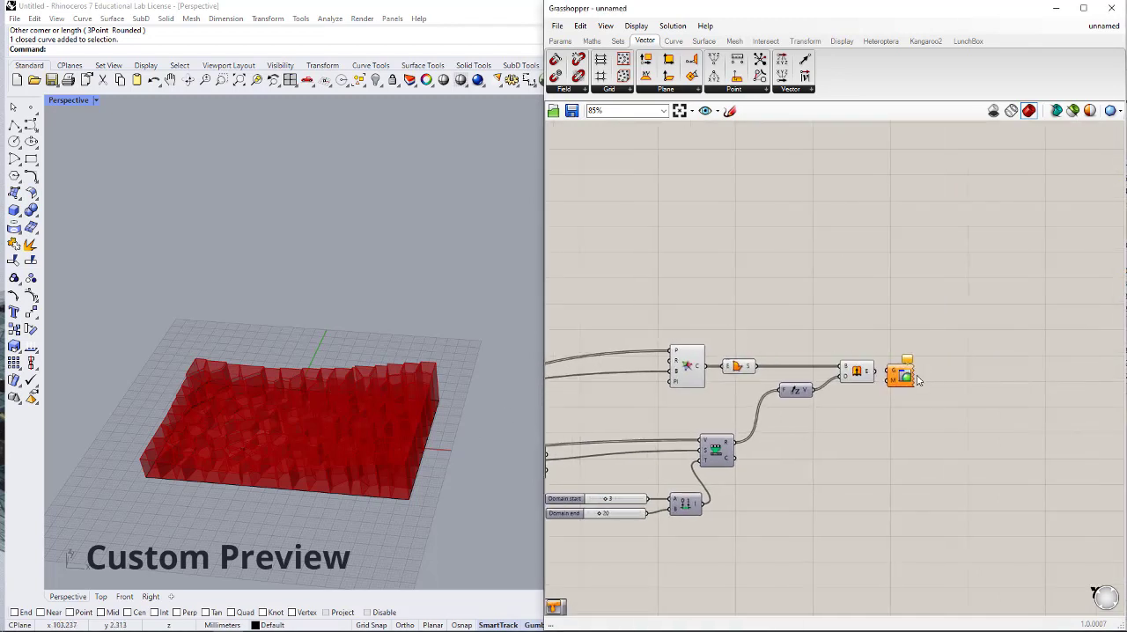
pyautogui.scroll(3, 914, 377)
pyautogui.moveTo(874, 377); pyautogui.dragTo(1014, 381)
# - Add a semi-transparent dark grey Colour Swatch with saturation 3 and value 27, and connect it to Custom Preview's material input M
pyautogui.doubleClick(863, 430)
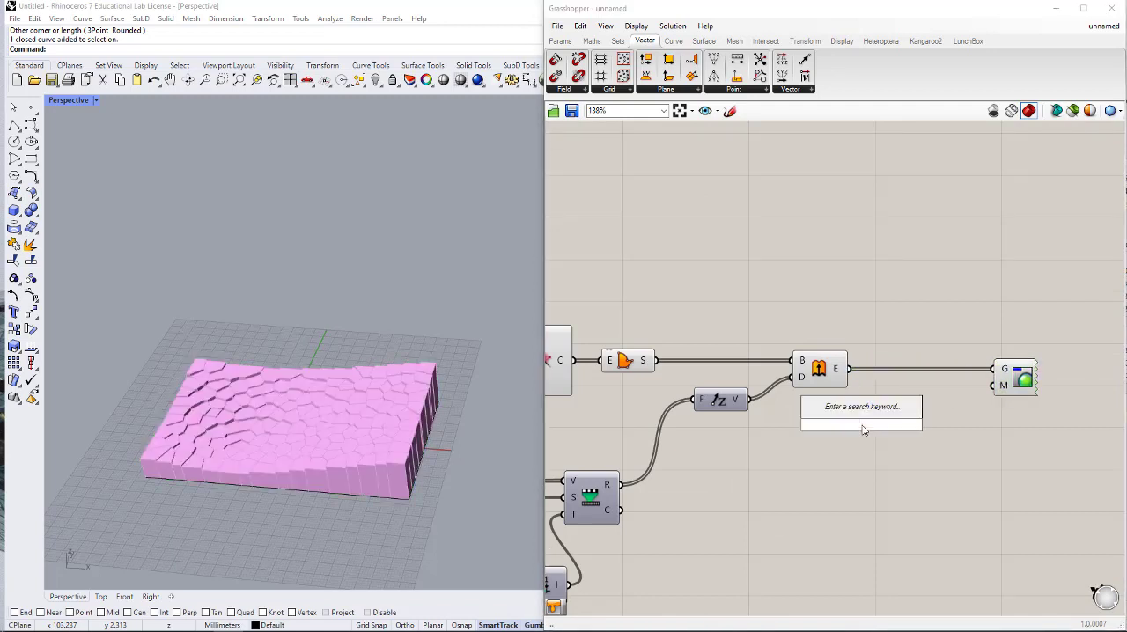
pyautogui.write('swatch')
pyautogui.click(848, 418)
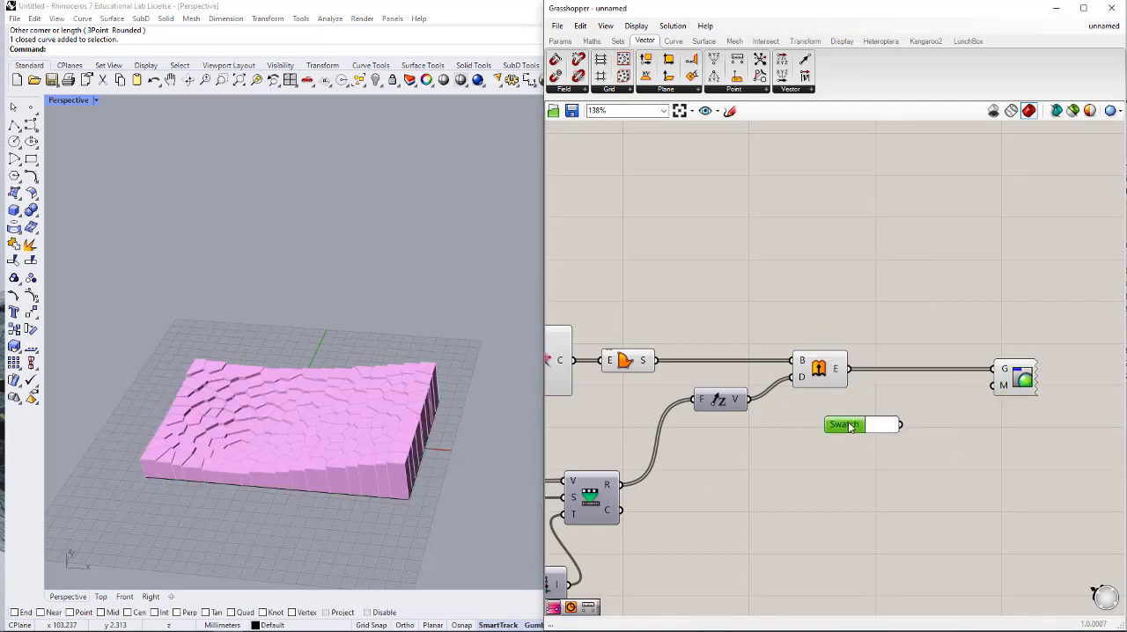
pyautogui.moveTo(850, 427); pyautogui.dragTo(875, 419)
pyautogui.click(912, 418)
pyautogui.moveTo(969, 506); pyautogui.dragTo(1002, 514)
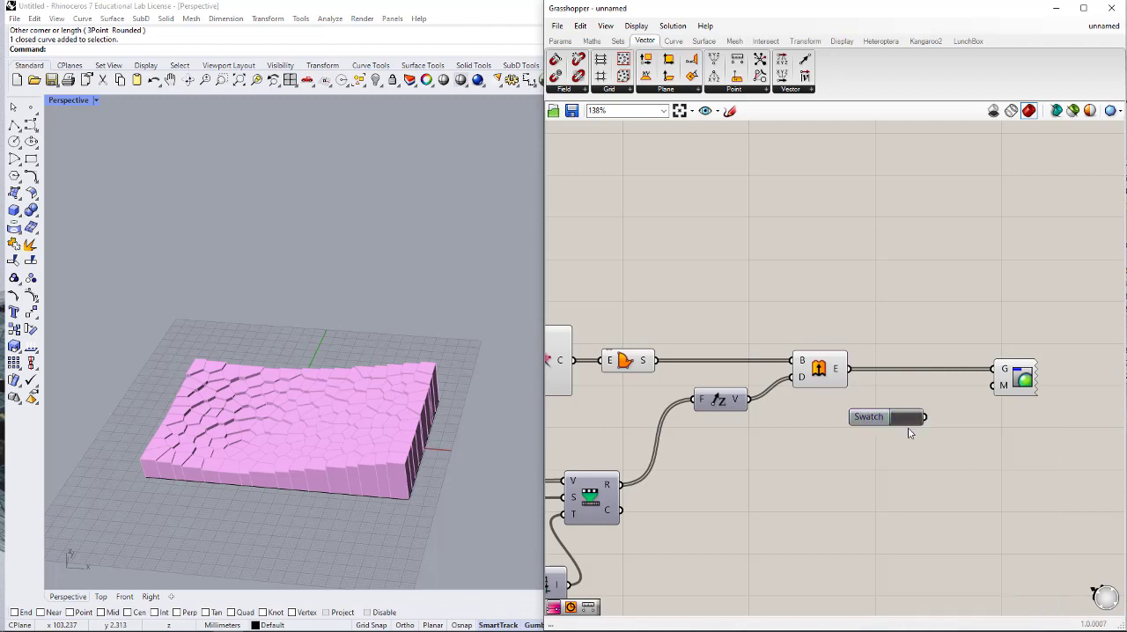
pyautogui.click(915, 417)
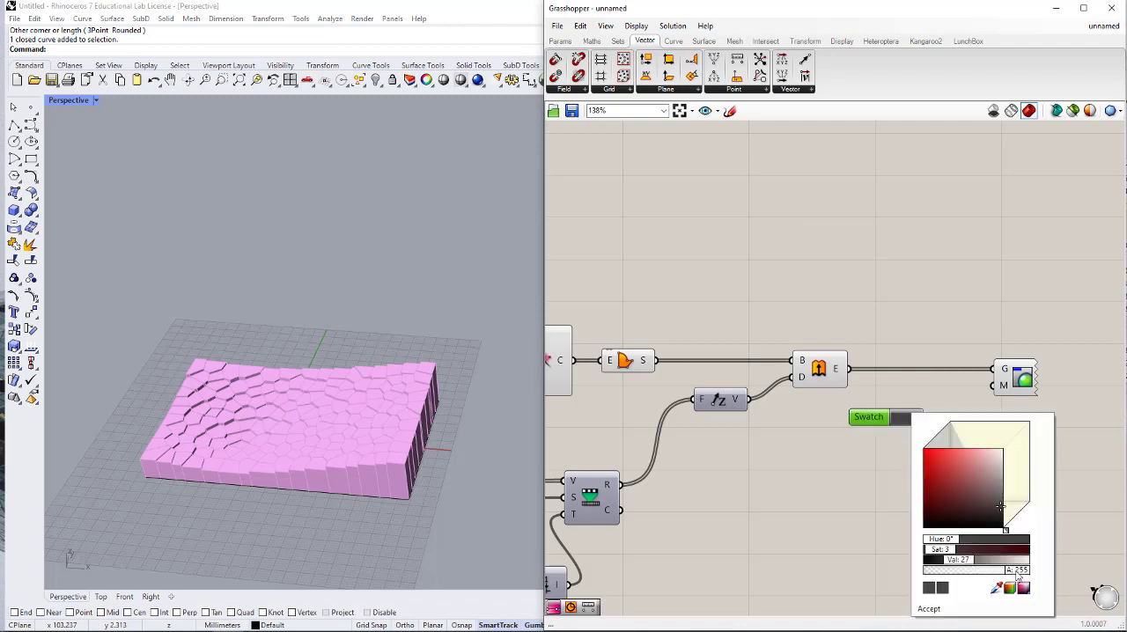
pyautogui.moveTo(1017, 574); pyautogui.dragTo(973, 573)
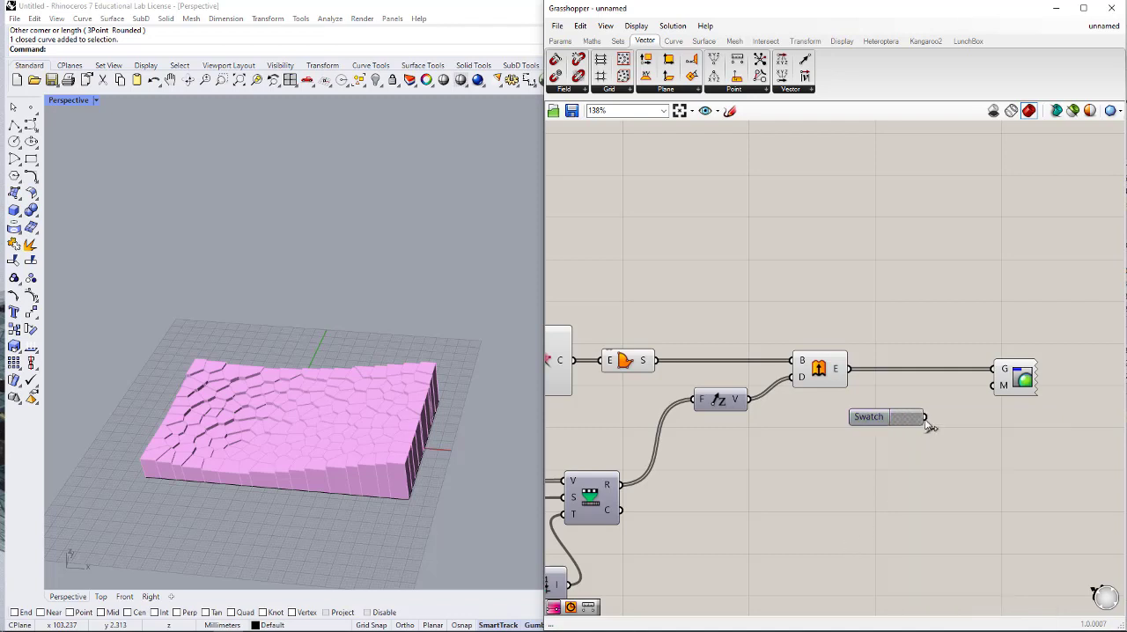
pyautogui.moveTo(925, 418); pyautogui.dragTo(993, 386)
# - Turn off the preview of the Boundary Surfaces and Extrude components
pyautogui.moveTo(807, 427); pyautogui.dragTo(869, 418, button='right')
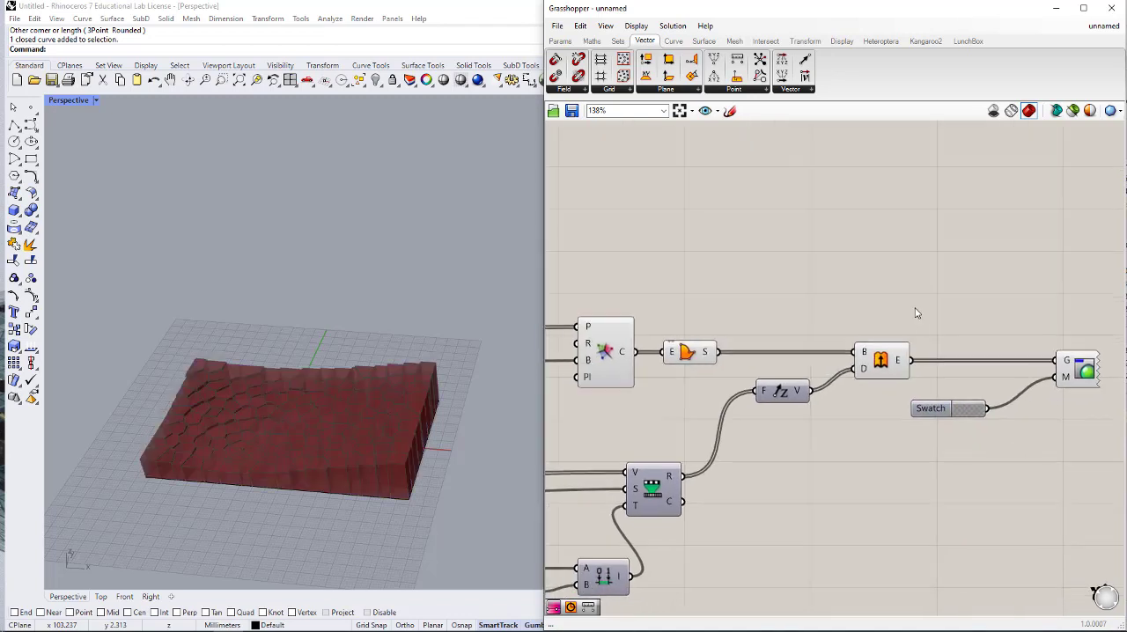
pyautogui.moveTo(916, 305); pyautogui.dragTo(653, 361)
pyautogui.middleClick(732, 351)
pyautogui.click(770, 315)
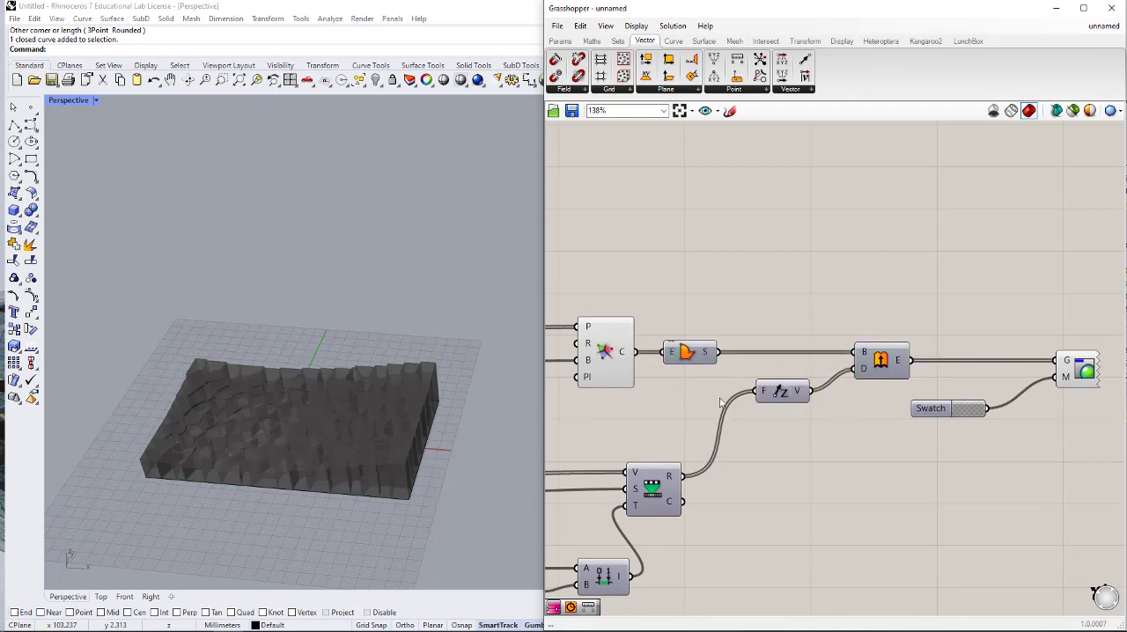
# - Reposition the attractor point on the rectangle by shifting the MD Slider's handle slightly along U and lower along V
pyautogui.moveTo(220, 475)
pyautogui.mouseDown(button='right')
pyautogui.moveTo(289, 422)
pyautogui.moveTo(219, 459)
pyautogui.moveTo(218, 482)
pyautogui.mouseUp(button='right')
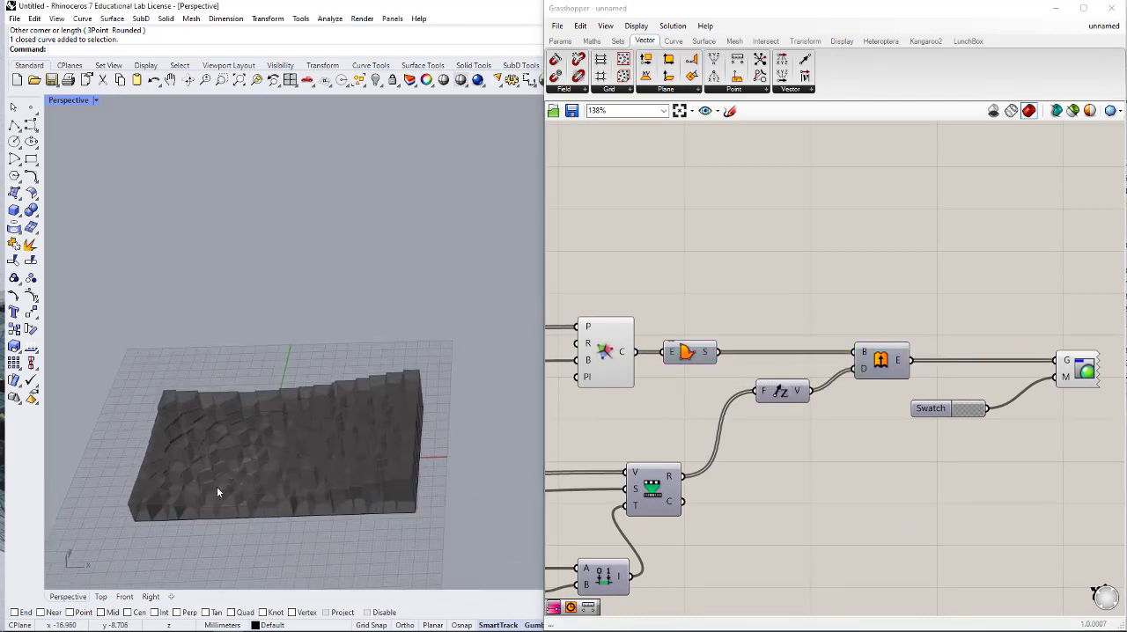
pyautogui.scroll(3, 217, 486)
pyautogui.moveTo(337, 477); pyautogui.dragTo(312, 370, button='right')
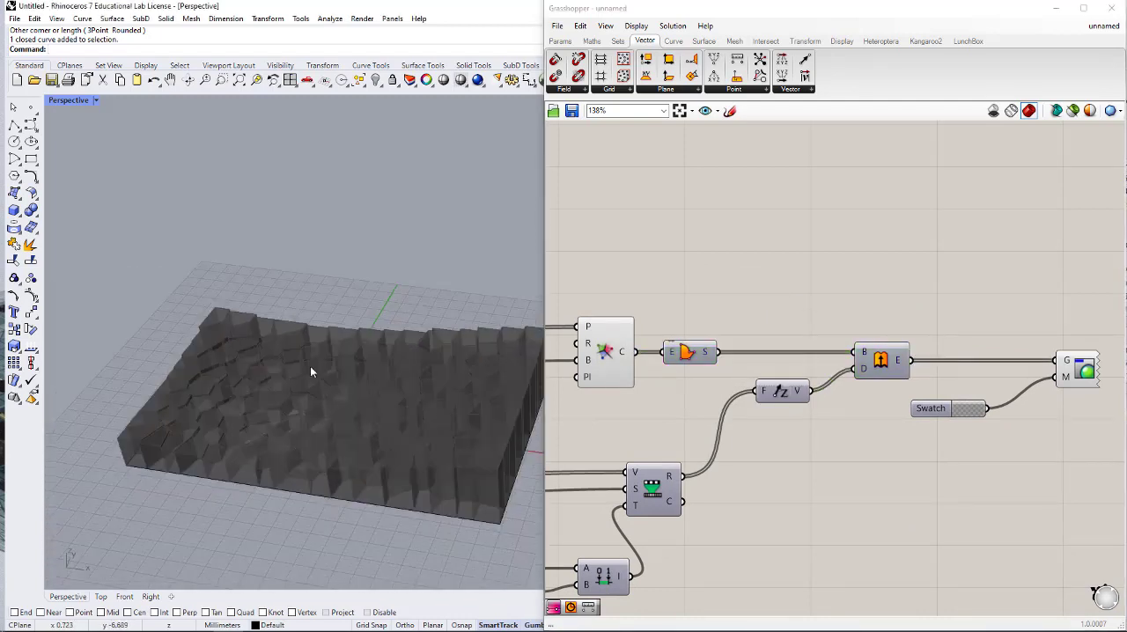
pyautogui.moveTo(792, 521); pyautogui.dragTo(996, 478, button='right')
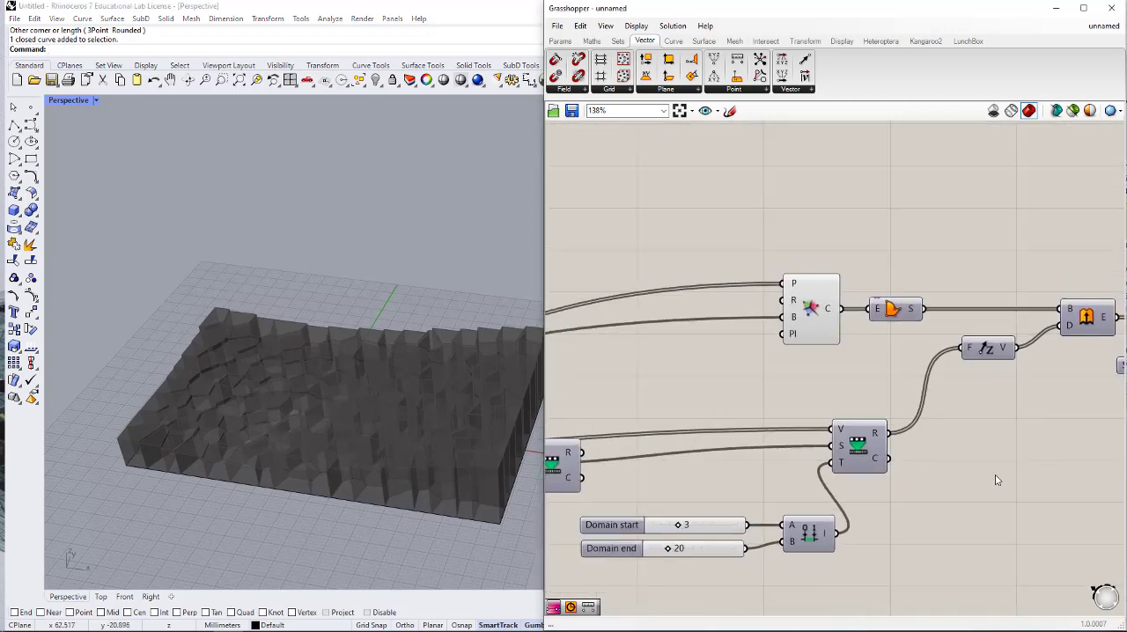
pyautogui.scroll(-5, 991, 479)
pyautogui.moveTo(770, 491); pyautogui.dragTo(878, 476, button='right')
pyautogui.scroll(4, 584, 539)
pyautogui.scroll(1, 604, 539)
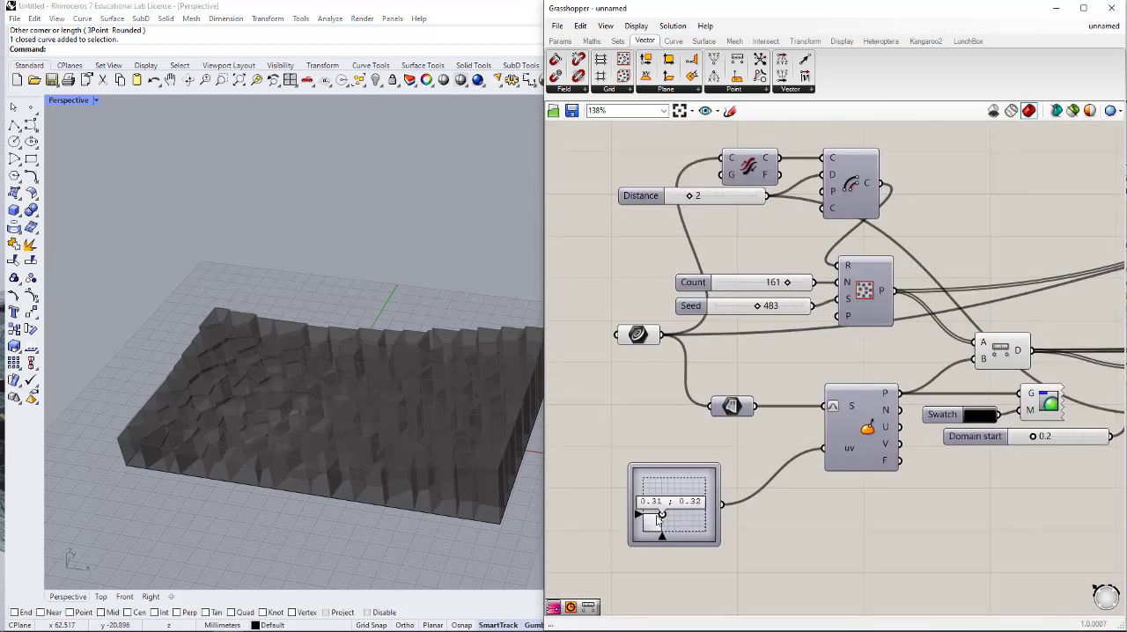
pyautogui.moveTo(665, 518)
pyautogui.mouseDown()
pyautogui.moveTo(695, 501)
pyautogui.moveTo(673, 529)
pyautogui.mouseUp()
# - Delete the Colour Swatch feeding Custom Preview's material input
pyautogui.scroll(-12, 775, 511)
pyautogui.moveTo(960, 488); pyautogui.dragTo(861, 478, button='right')
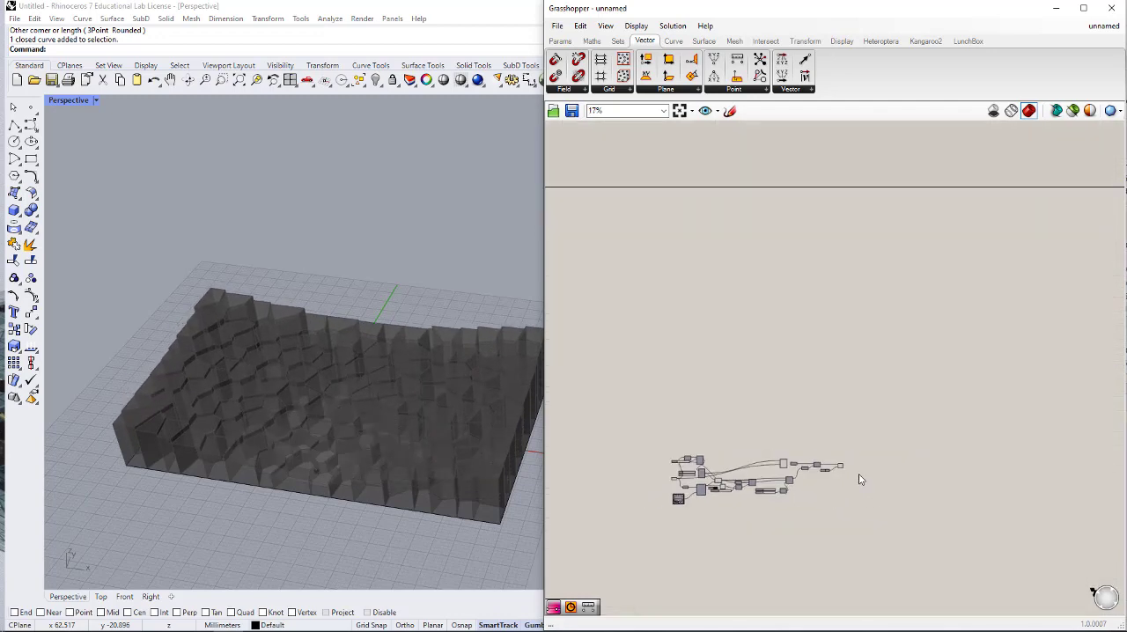
pyautogui.scroll(10, 844, 478)
pyautogui.scroll(5, 754, 492)
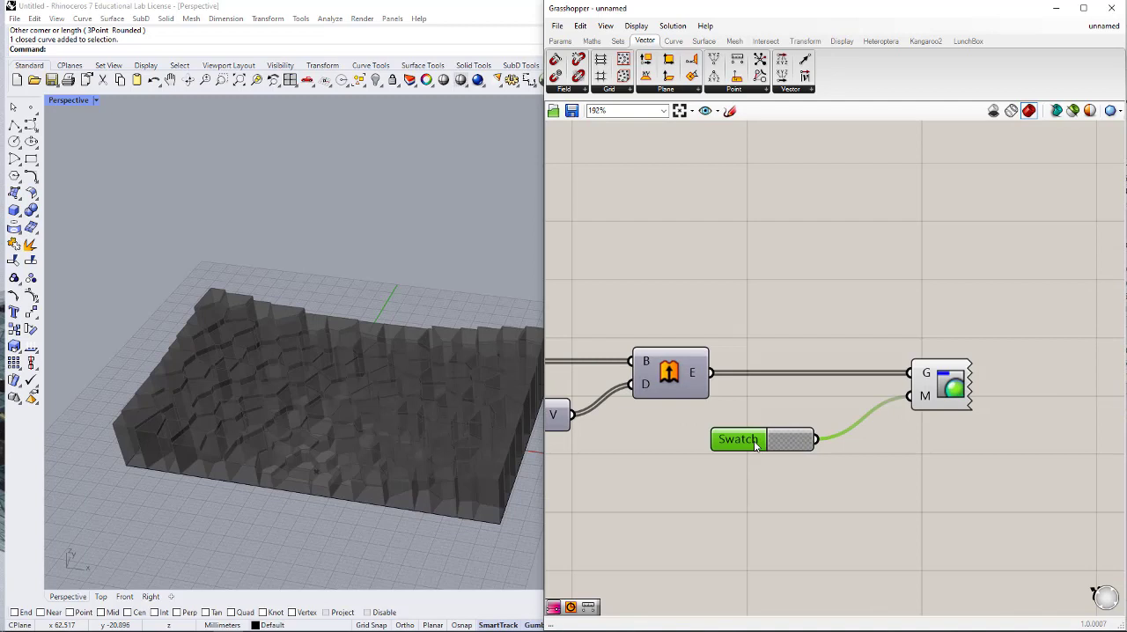
pyautogui.press('Delete')
# - Add a Gradient component below Extrude and apply the green preset with a grey middle to it
pyautogui.doubleClick(753, 459)
pyautogui.write('GRADIE')
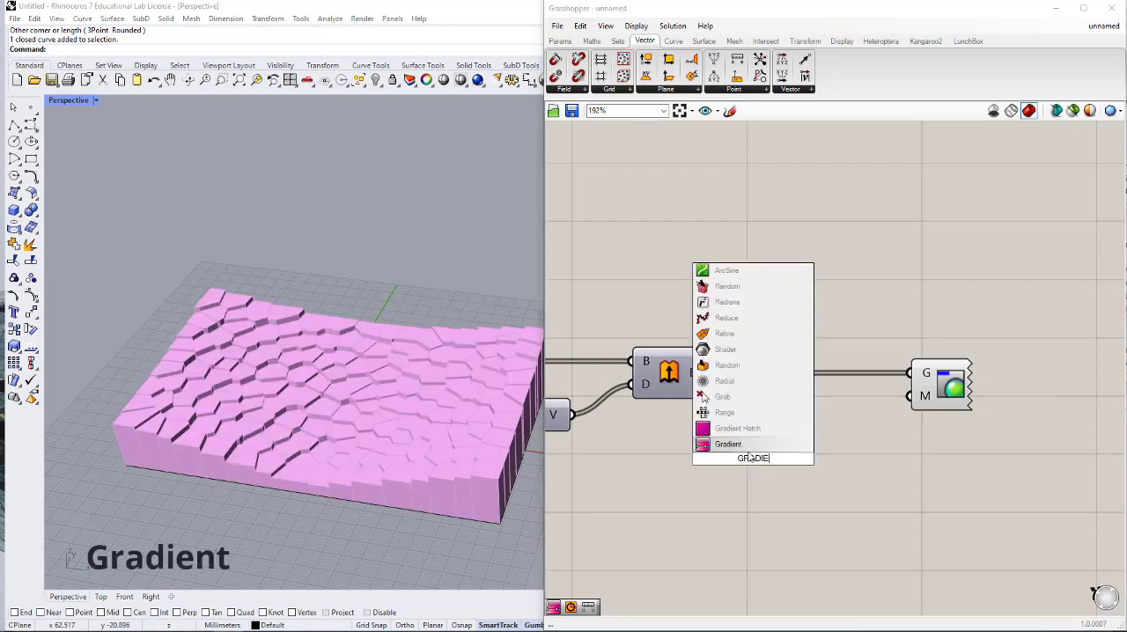
pyautogui.press('Return')
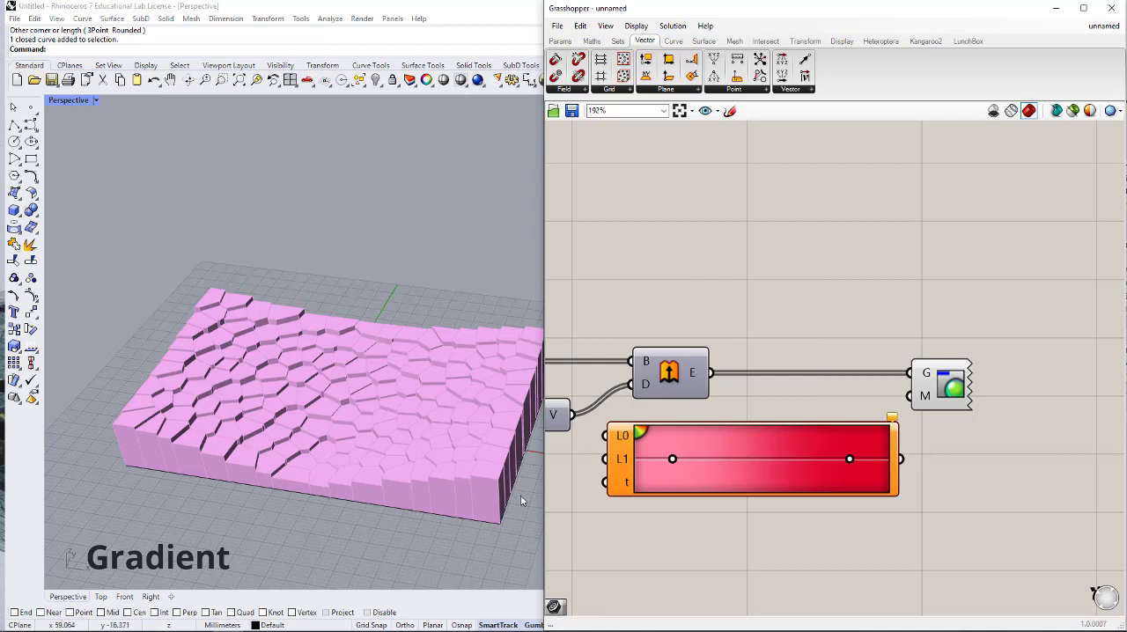
pyautogui.rightClick(711, 444)
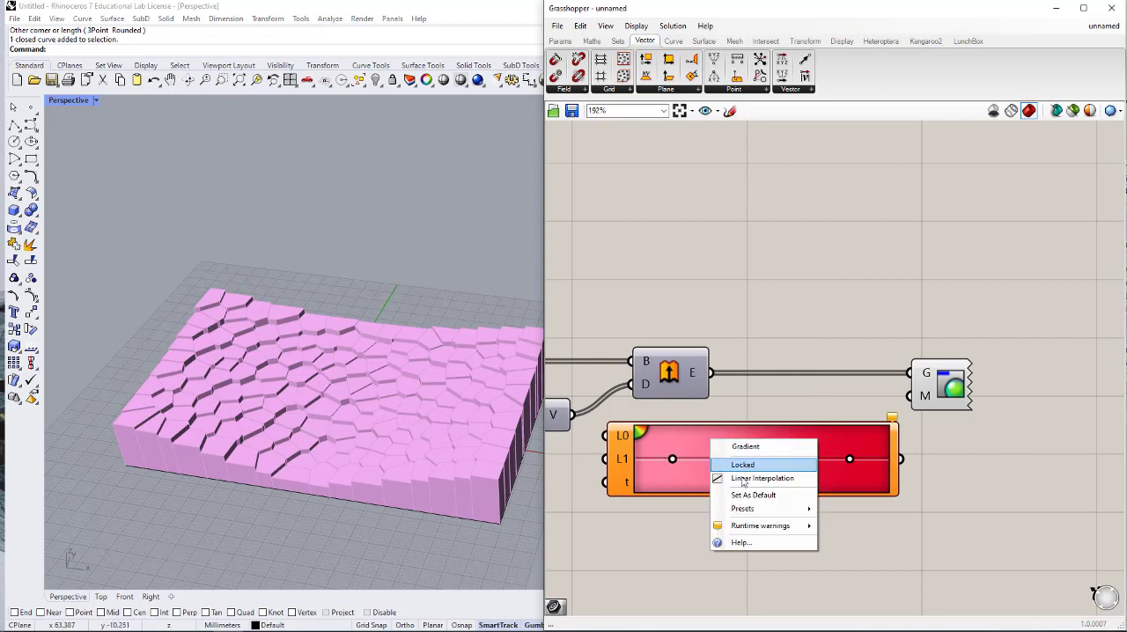
pyautogui.moveTo(743, 514)
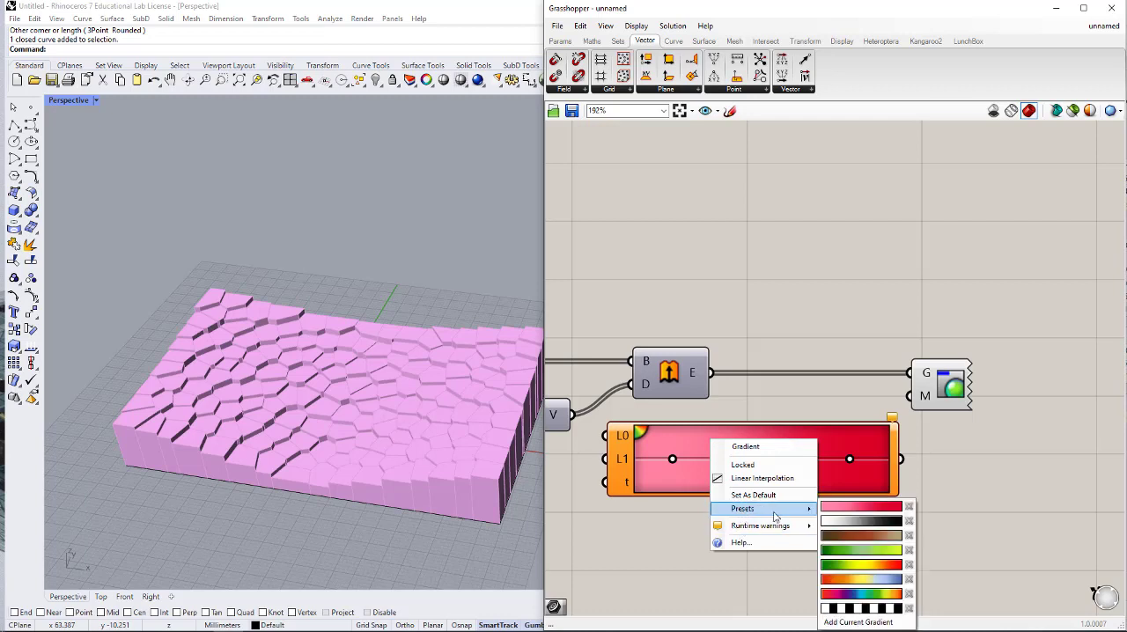
pyautogui.click(845, 555)
# - Place a wired copy of the Remap Numbers component that drives Unit Z, between the original and the Gradient
pyautogui.scroll(-1, 813, 554)
pyautogui.moveTo(813, 554); pyautogui.dragTo(959, 494, button='right')
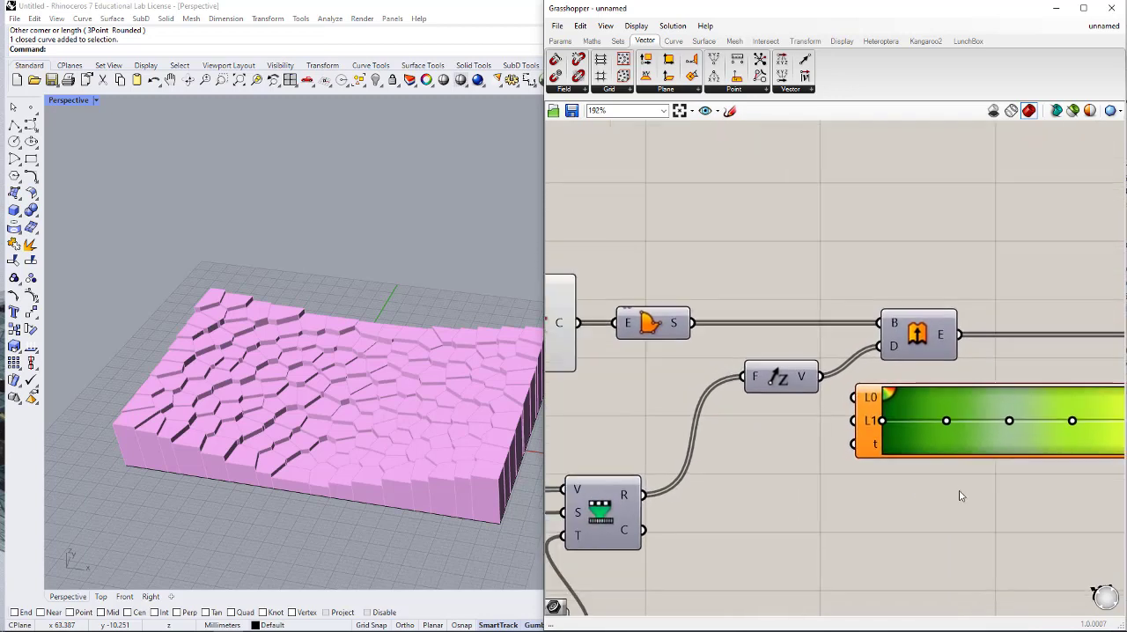
pyautogui.moveTo(780, 537); pyautogui.dragTo(817, 443, button='right')
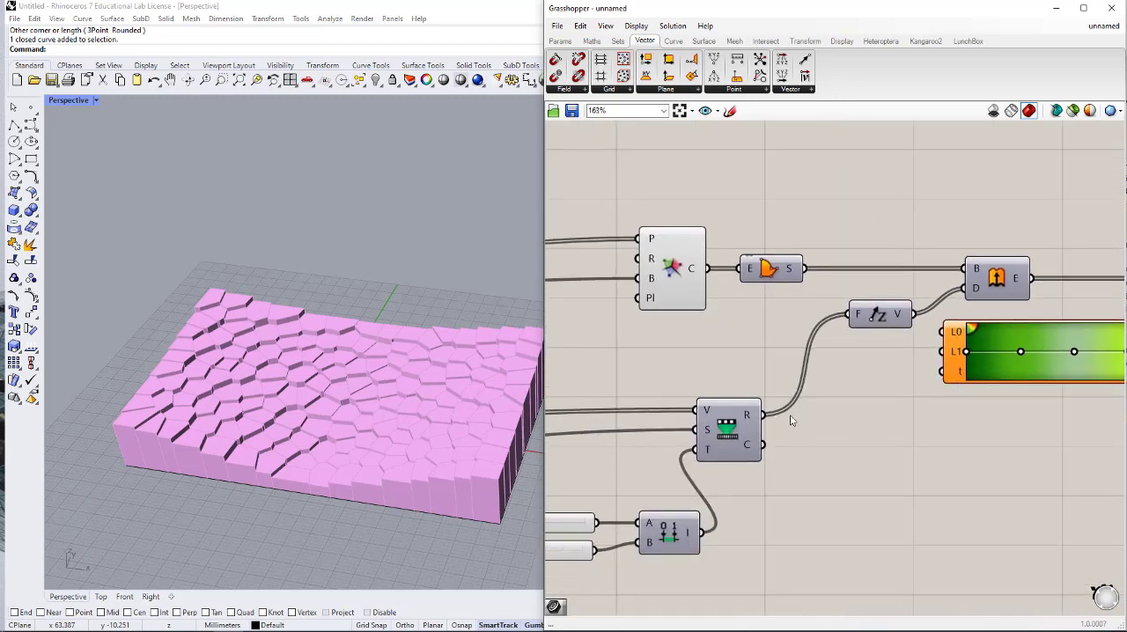
pyautogui.click(732, 436)
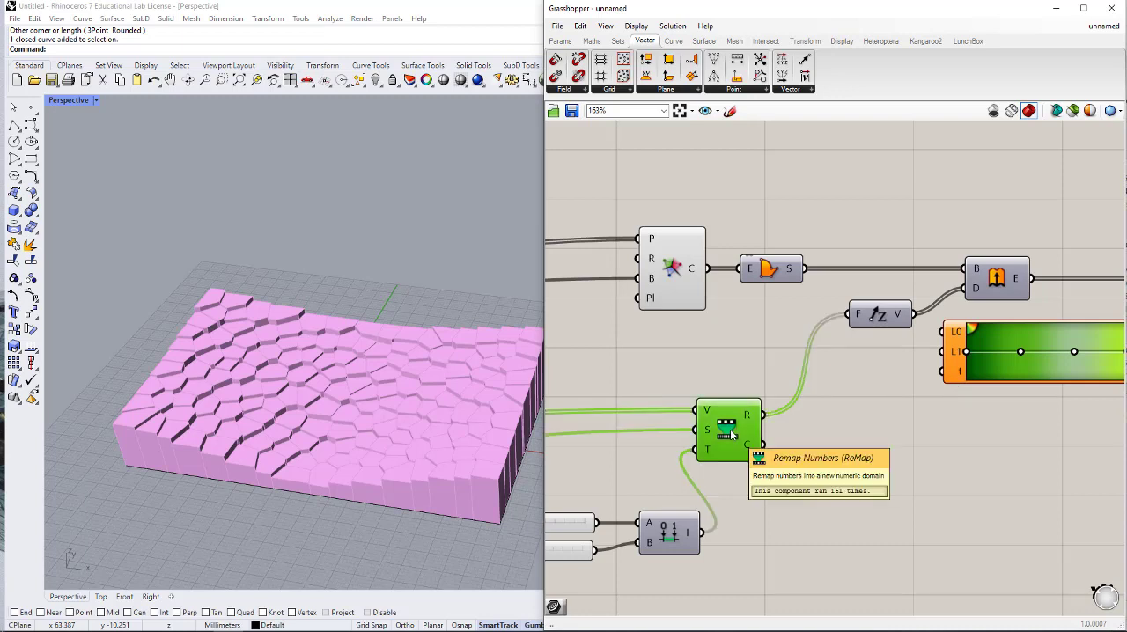
pyautogui.keyDown('alt'); pyautogui.moveTo(732, 435); pyautogui.dragTo(885, 465); pyautogui.keyUp('alt')
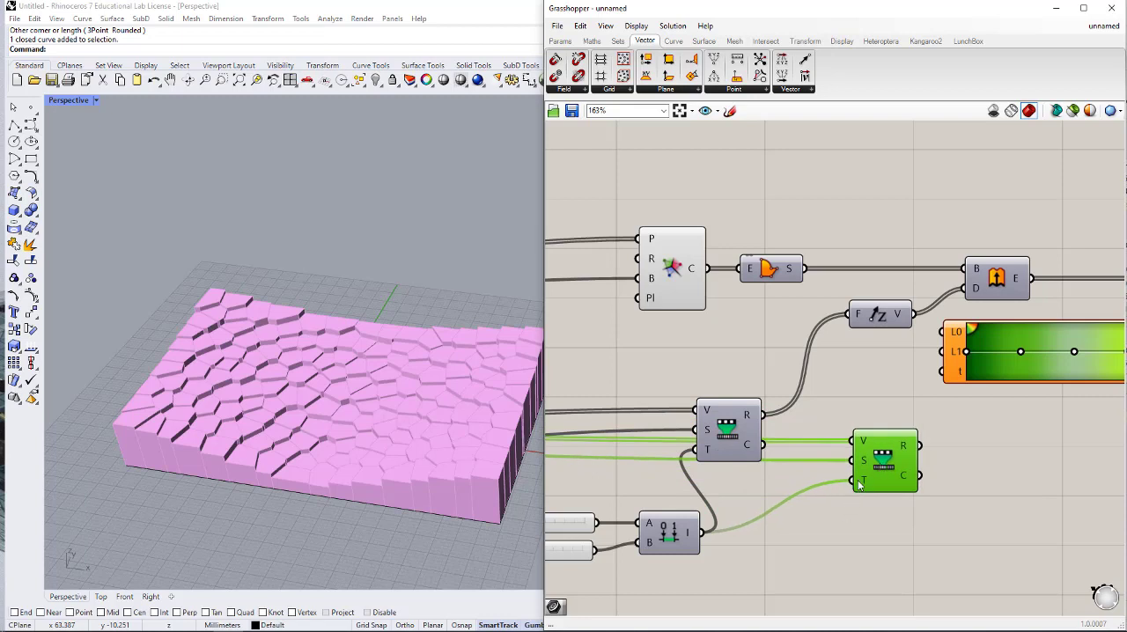
# - Disconnect the Construct Domain wire from the target input of the copied Remap Numbers component
pyautogui.rightClick(861, 485)
pyautogui.moveTo(916, 454)
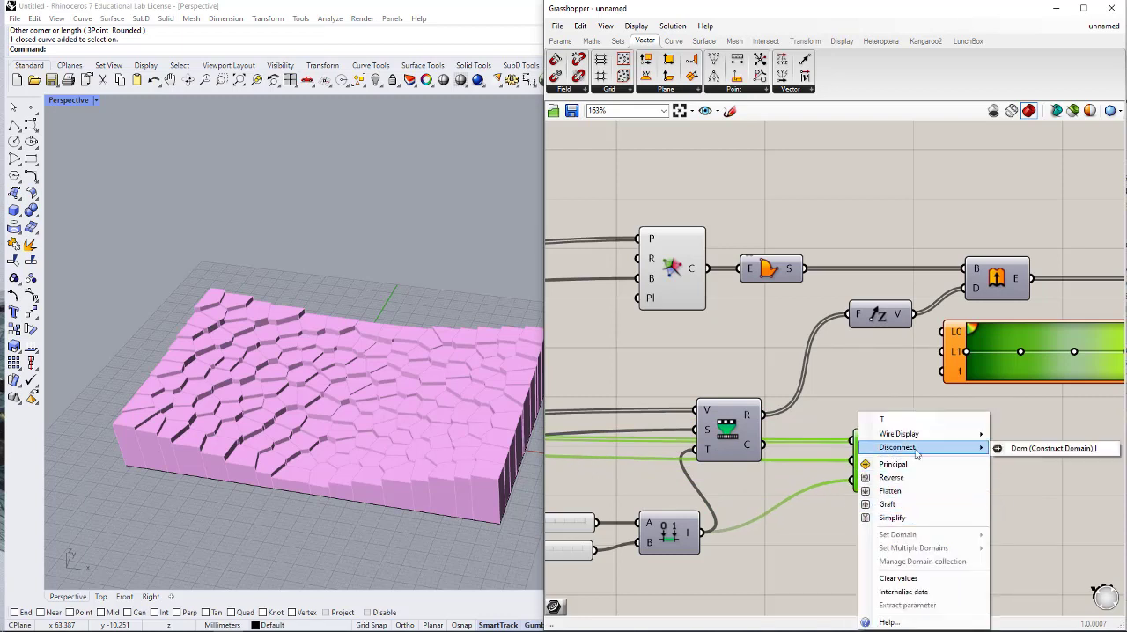
pyautogui.click(1048, 448)
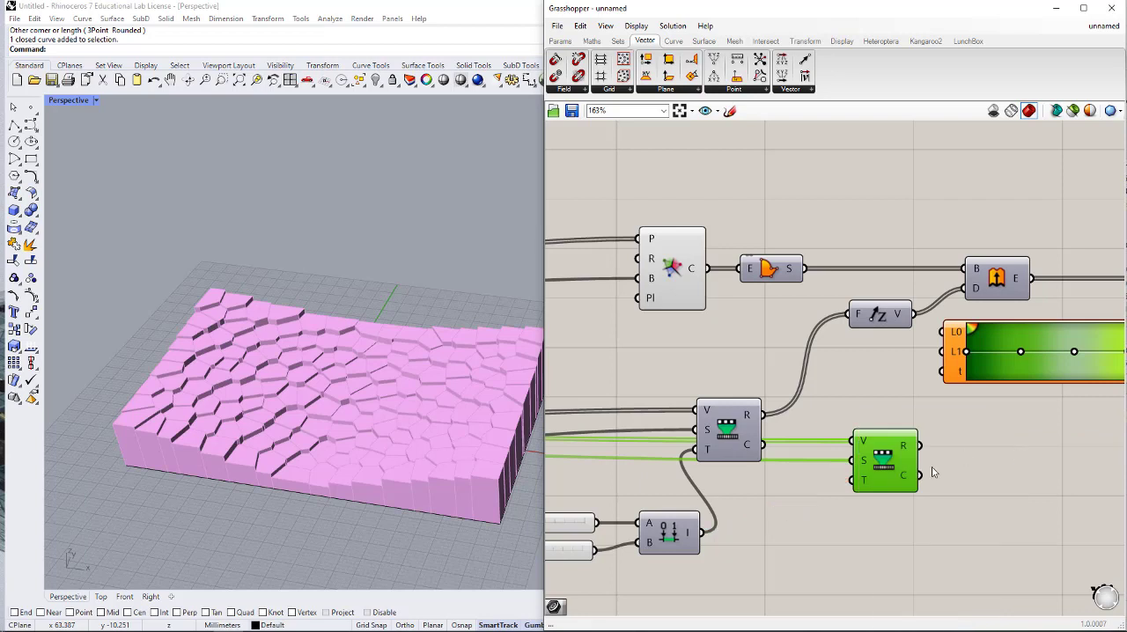
pyautogui.moveTo(863, 488)
# - Wire the copied Remap Numbers' mapped output to the Gradient's t input and the Gradient's output to Custom Preview's material input
pyautogui.moveTo(956, 379)
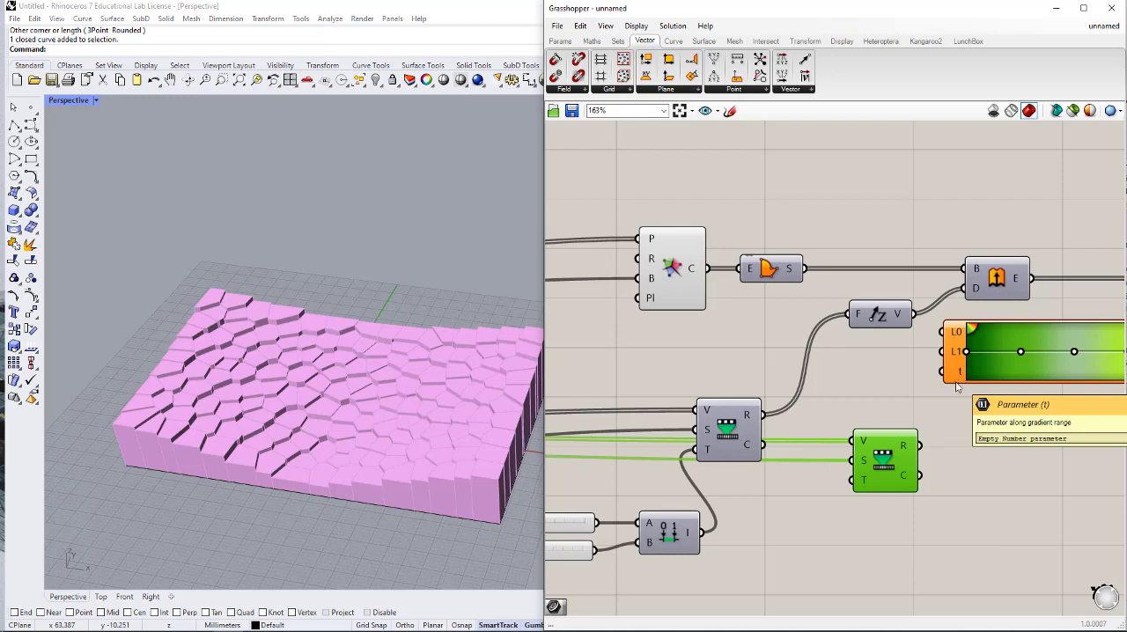
pyautogui.moveTo(944, 372); pyautogui.dragTo(936, 445)
pyautogui.moveTo(985, 402); pyautogui.dragTo(741, 438, button='right')
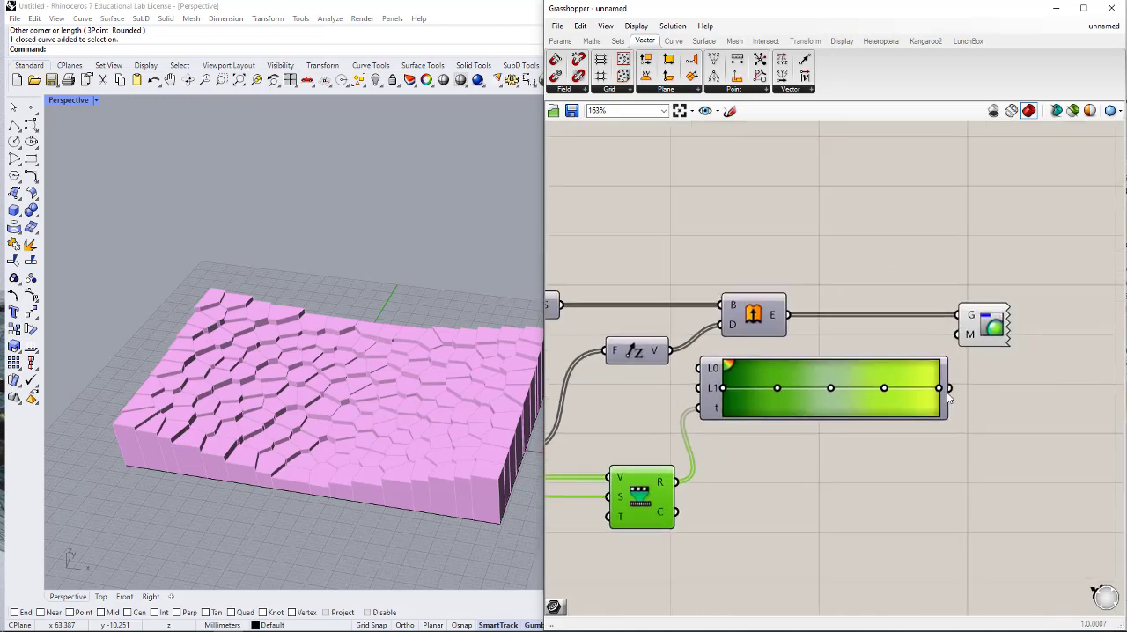
pyautogui.moveTo(958, 336); pyautogui.dragTo(951, 388)
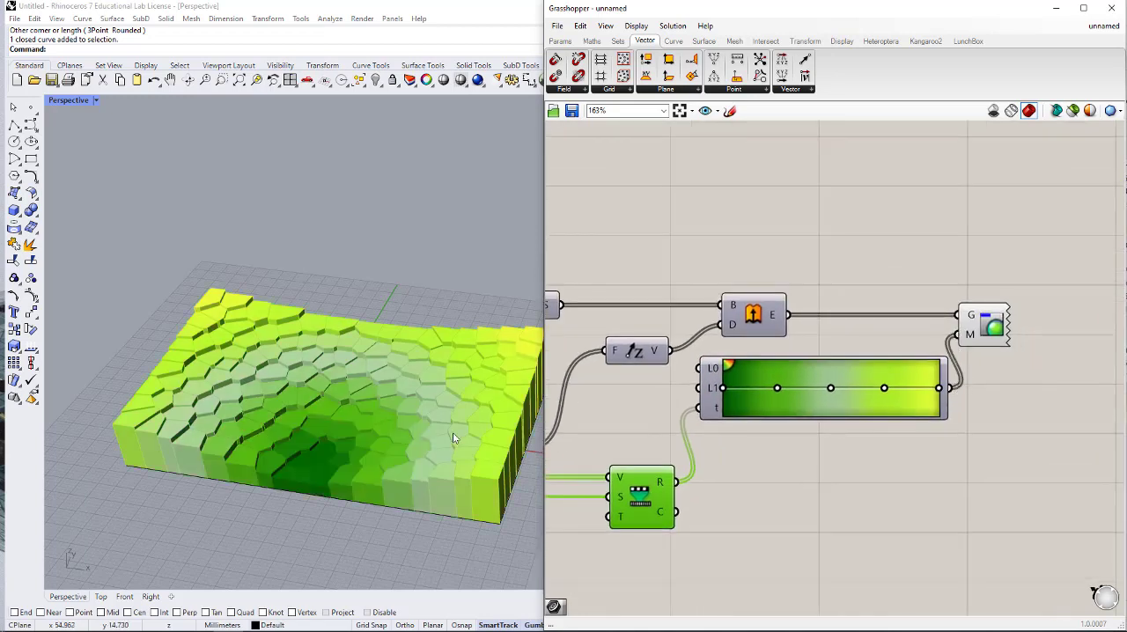
pyautogui.moveTo(453, 433); pyautogui.dragTo(254, 440, button='right')
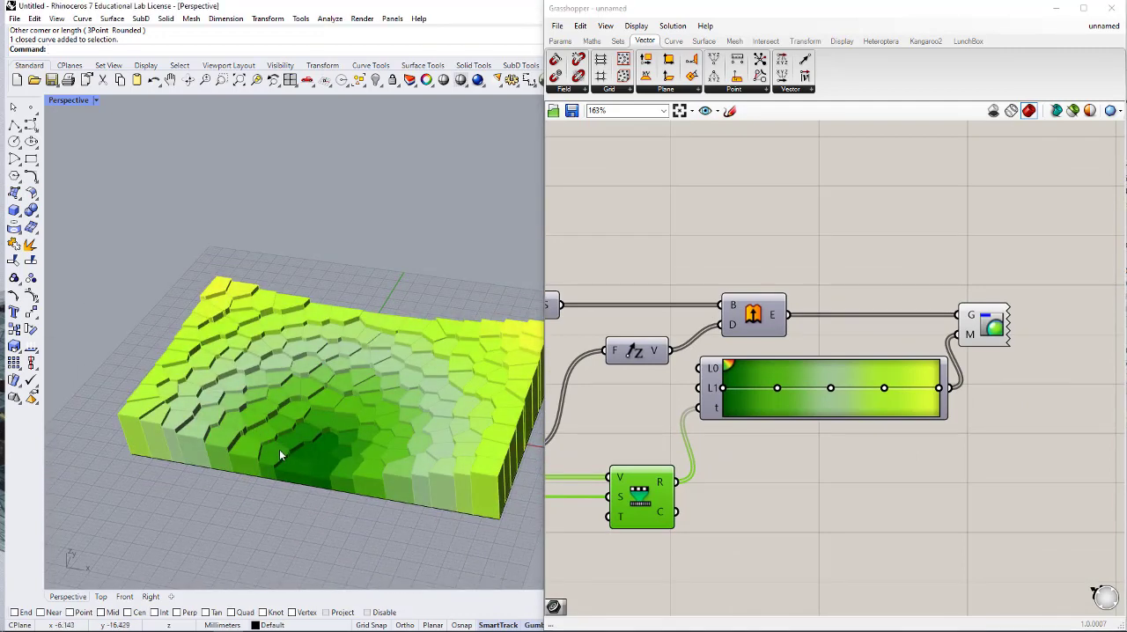
# - Move the attractor point along the rectangle's edge by setting the MD Slider to about 0.71 in U and 0.0 in V
pyautogui.moveTo(749, 469); pyautogui.dragTo(941, 453, button='right')
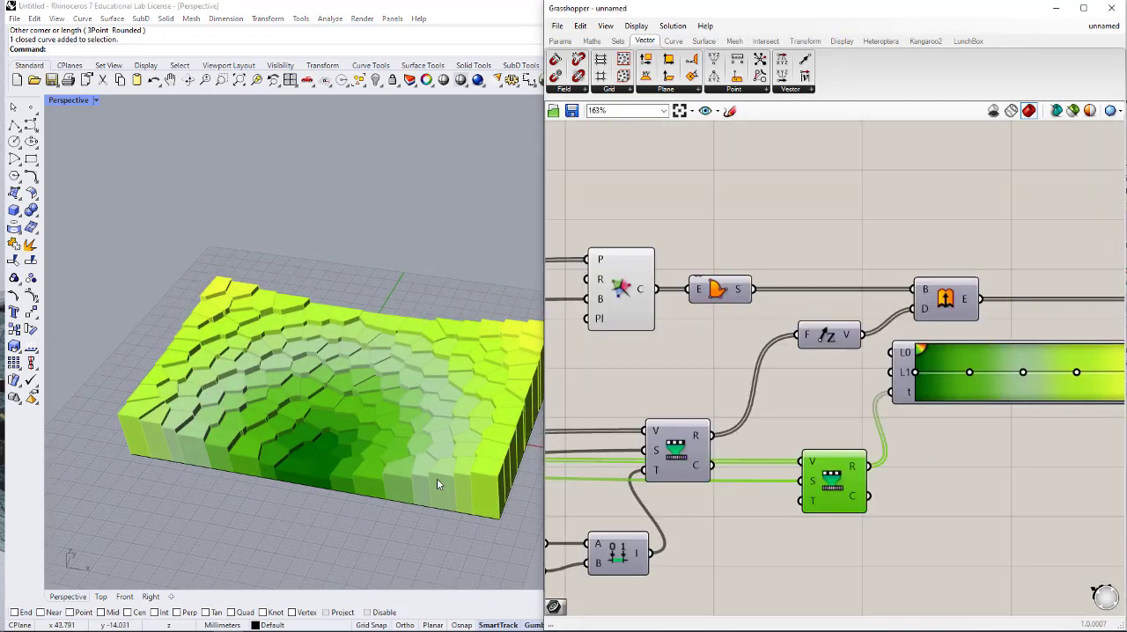
pyautogui.moveTo(682, 434); pyautogui.dragTo(861, 433, button='right')
pyautogui.scroll(-2, 860, 433)
pyautogui.scroll(-1, 861, 437)
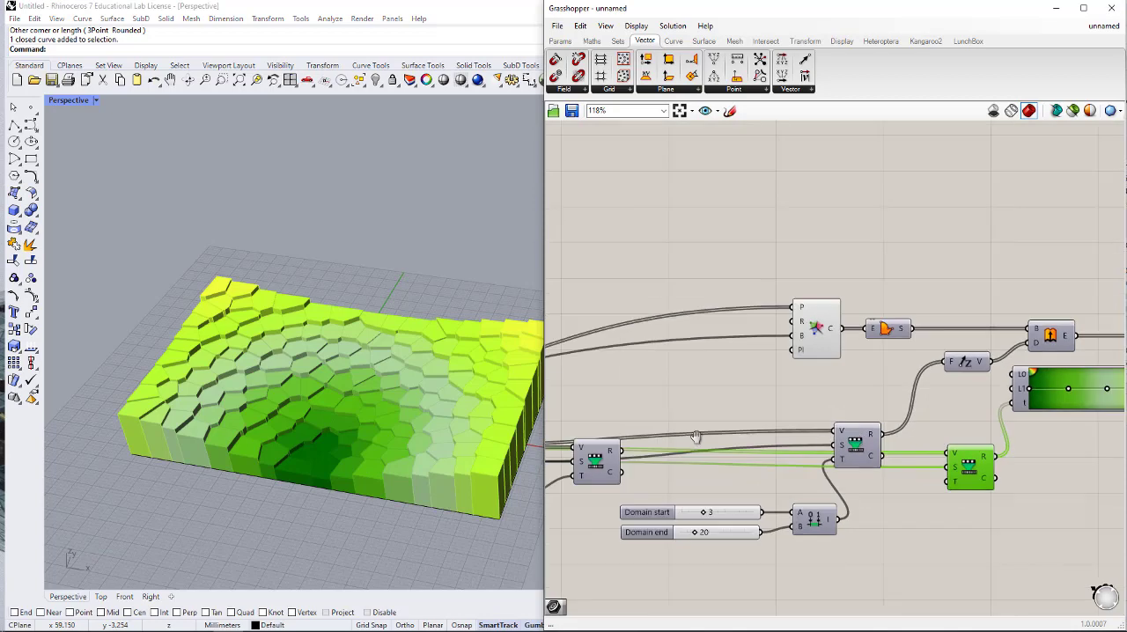
pyautogui.moveTo(683, 433); pyautogui.dragTo(853, 420, button='right')
pyautogui.moveTo(717, 422); pyautogui.dragTo(1011, 395, button='right')
pyautogui.scroll(-5, 974, 408)
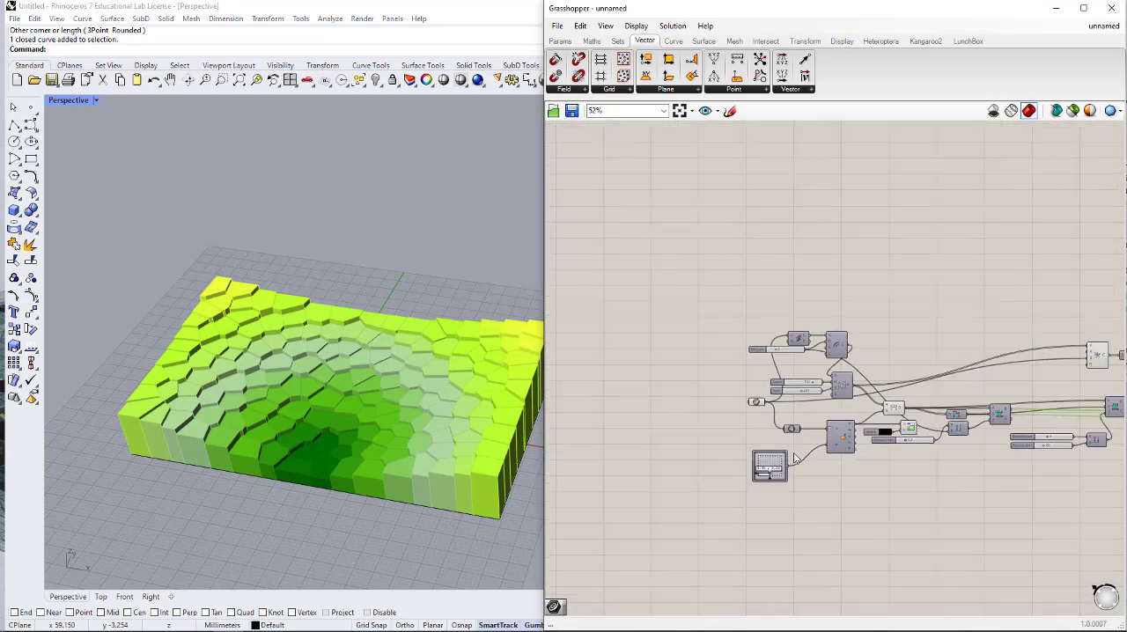
pyautogui.scroll(9, 776, 467)
pyautogui.moveTo(295, 356); pyautogui.dragTo(367, 410, button='right')
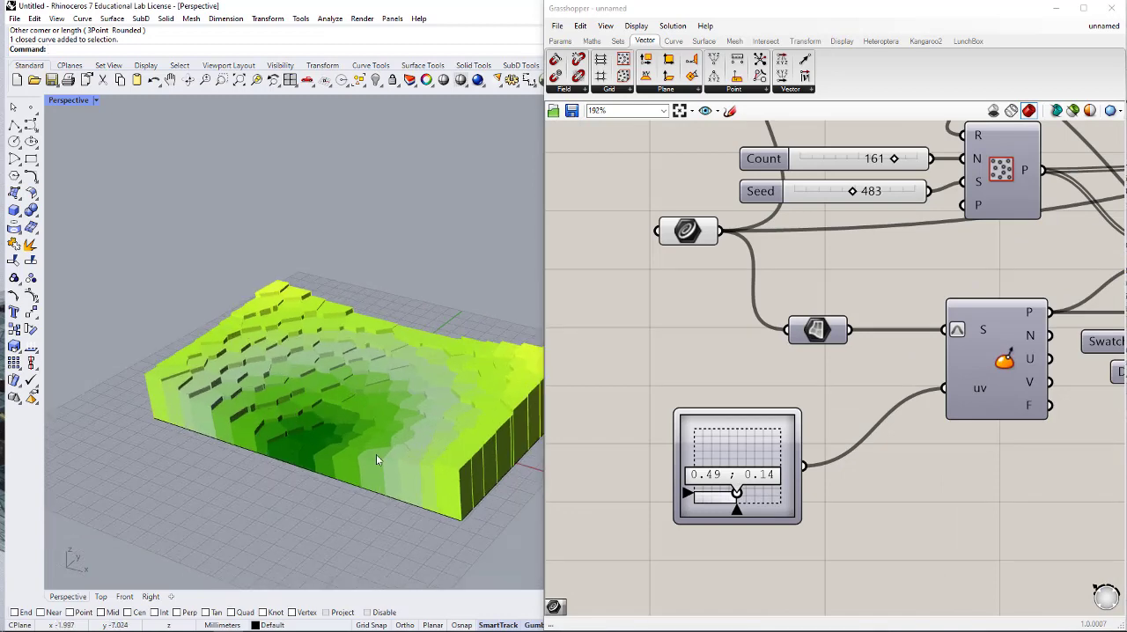
pyautogui.moveTo(737, 494)
pyautogui.mouseDown()
pyautogui.moveTo(751, 489)
pyautogui.moveTo(730, 483)
pyautogui.moveTo(716, 496)
pyautogui.moveTo(724, 466)
pyautogui.moveTo(756, 506)
pyautogui.mouseUp()
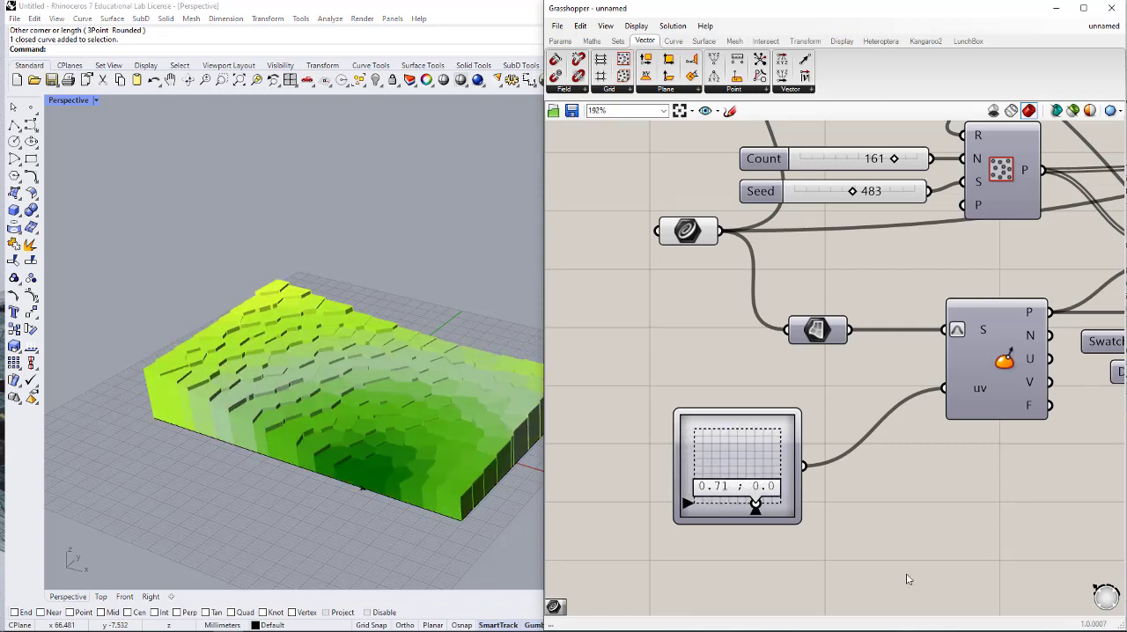
# - Move the rectangle's Curve parameter away from the rest of the definition, below and clear of its components
pyautogui.scroll(-8, 875, 503)
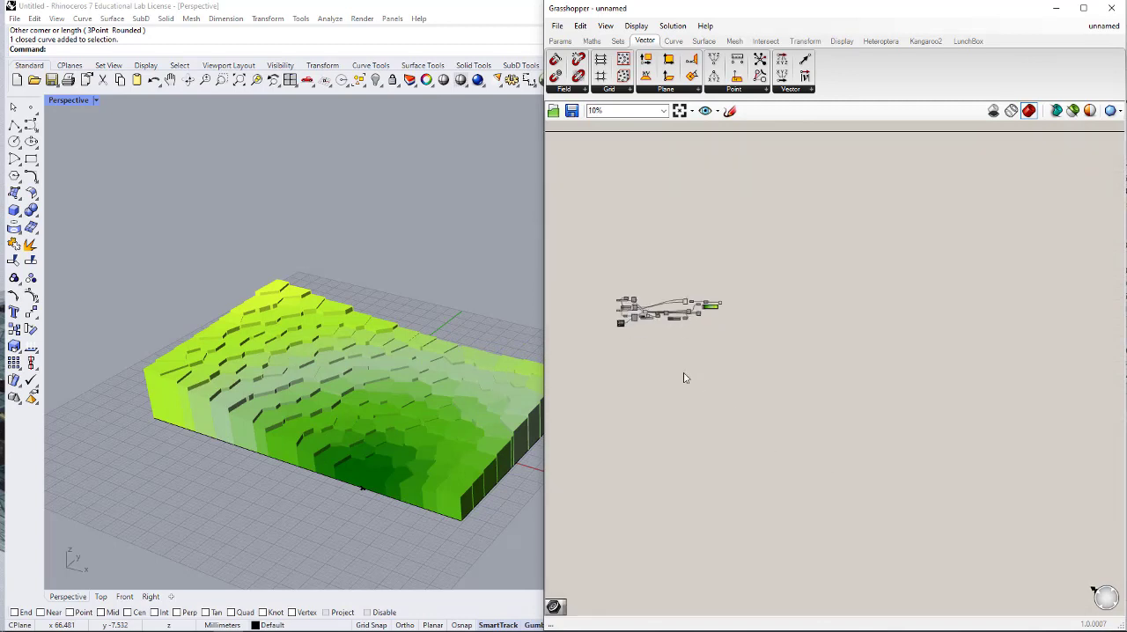
pyautogui.scroll(3, 684, 378)
pyautogui.scroll(4, 775, 408)
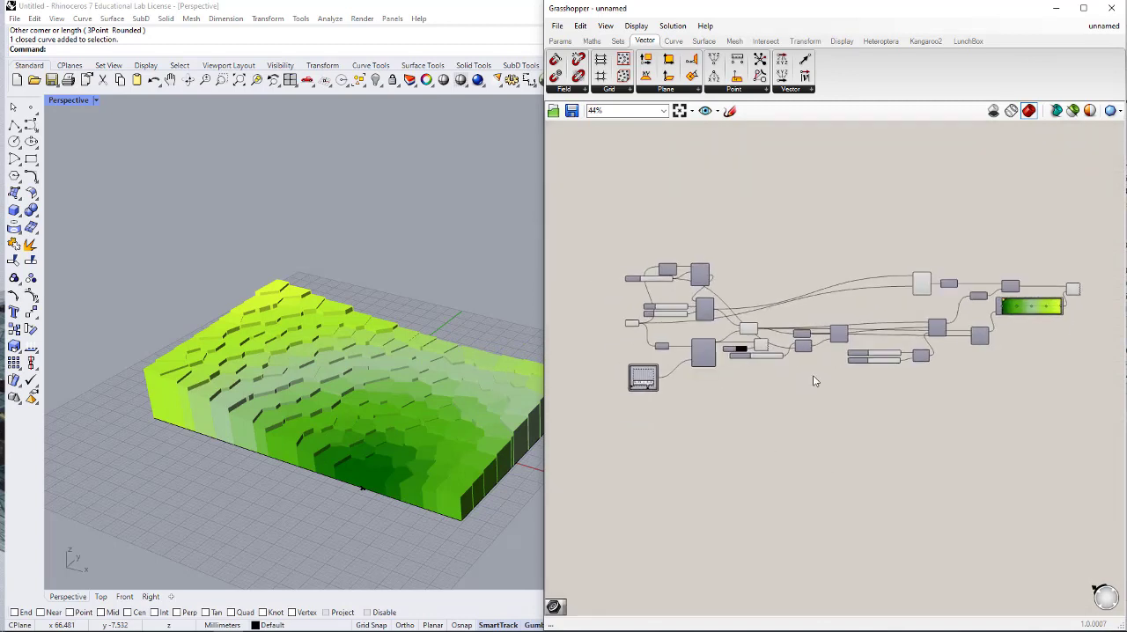
pyautogui.moveTo(632, 323); pyautogui.dragTo(552, 327)
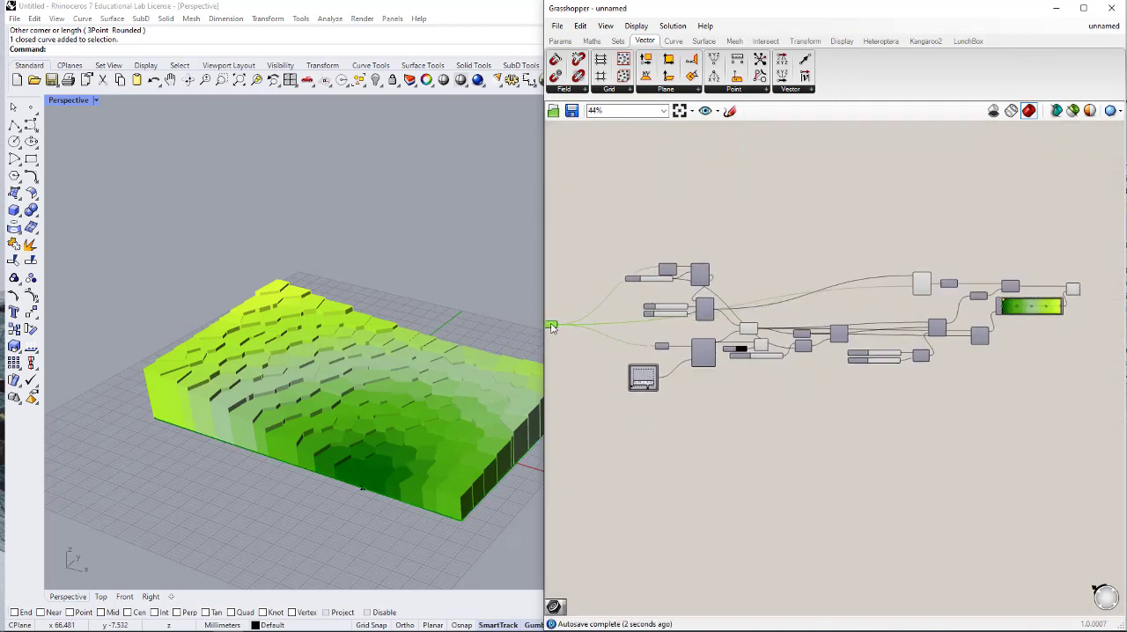
pyautogui.click(904, 411)
pyautogui.moveTo(834, 378); pyautogui.dragTo(868, 321, button='right')
pyautogui.moveTo(907, 371); pyautogui.dragTo(897, 357, button='right')
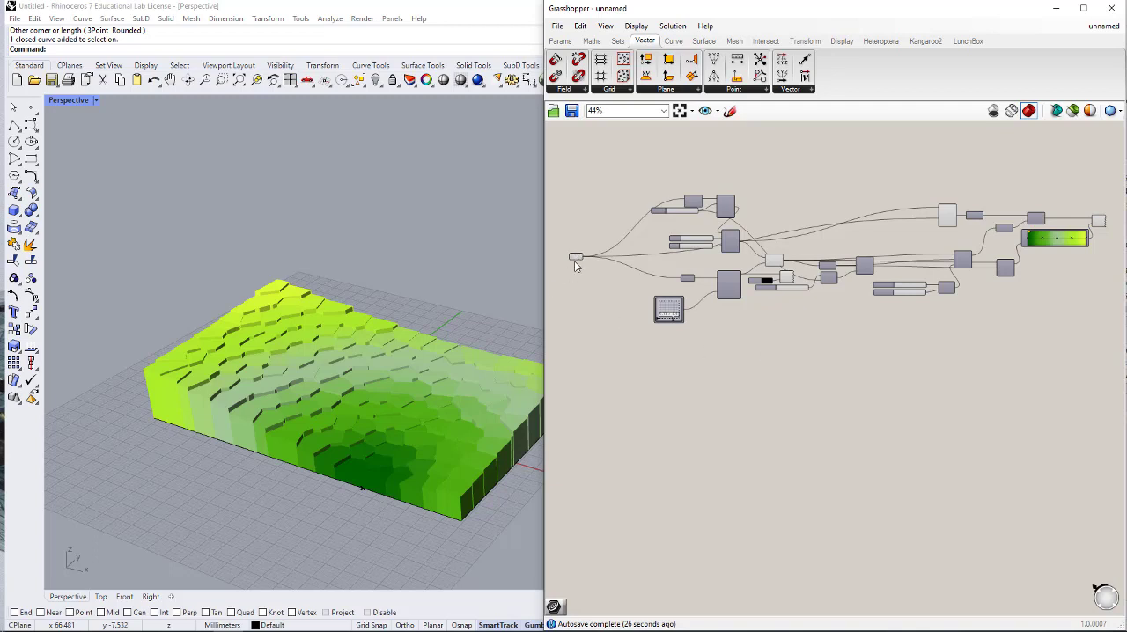
pyautogui.moveTo(574, 261); pyautogui.dragTo(555, 350)
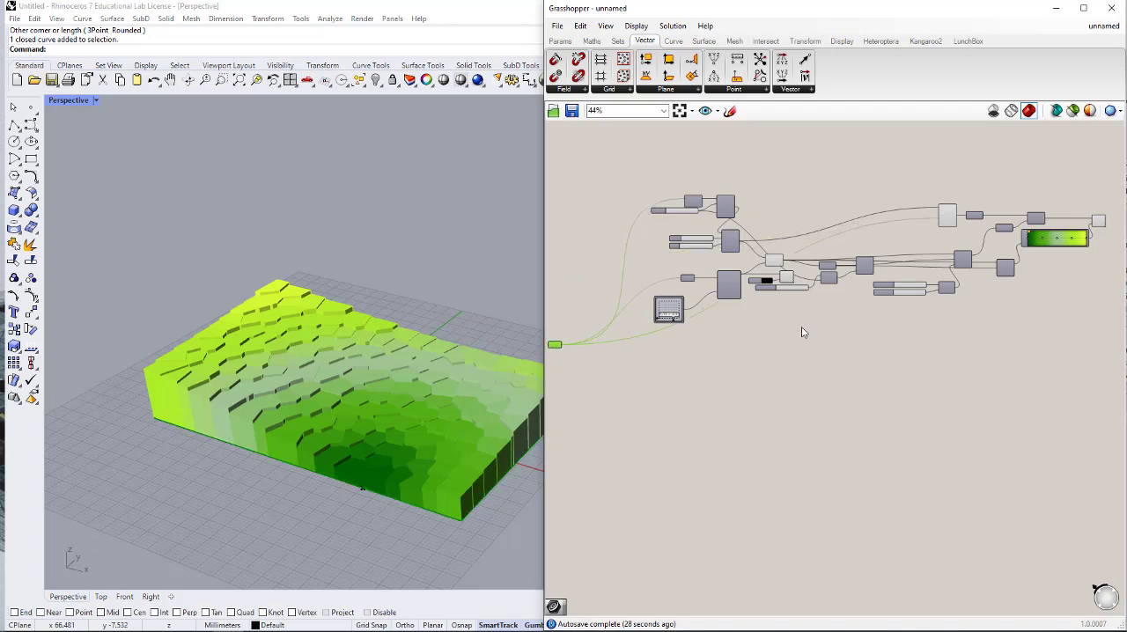
# - Group all components except the rectangle's Curve parameter and turn off their preview
pyautogui.moveTo(1113, 178); pyautogui.dragTo(650, 369)
pyautogui.middleClick(717, 345)
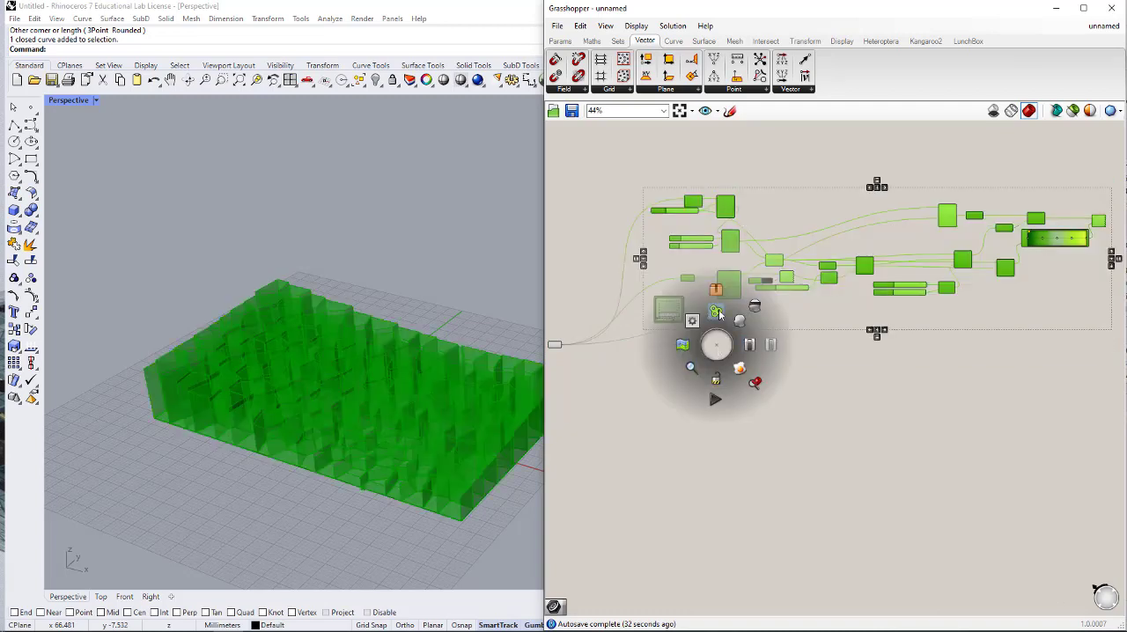
pyautogui.click(712, 315)
pyautogui.middleClick(872, 221)
pyautogui.click(912, 186)
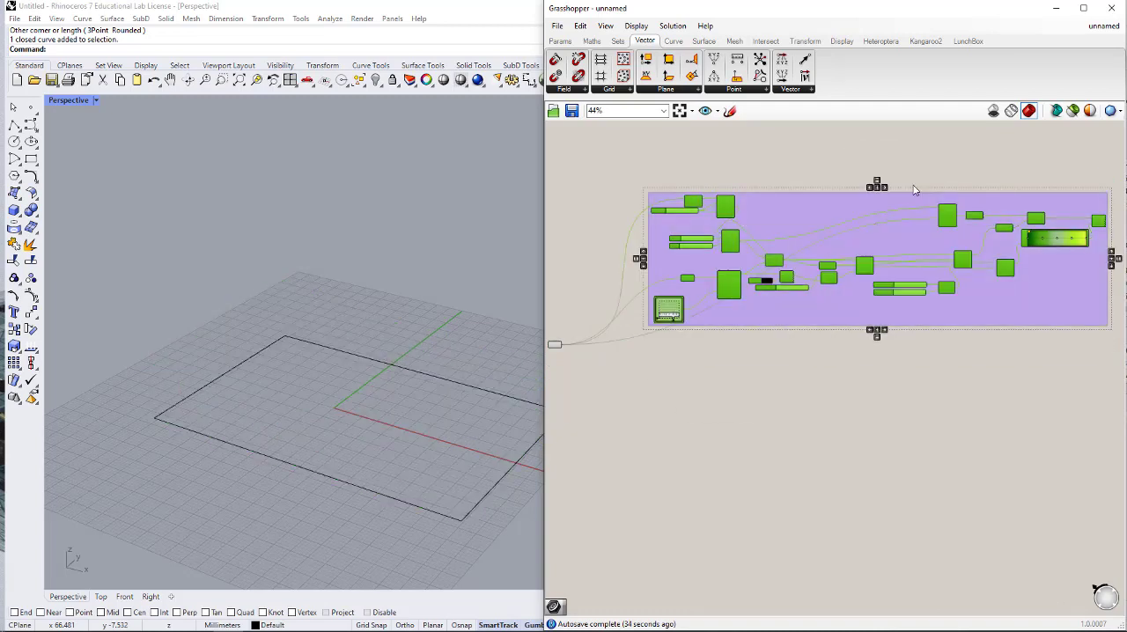
pyautogui.scroll(-2, 893, 289)
pyautogui.scroll(3, 653, 333)
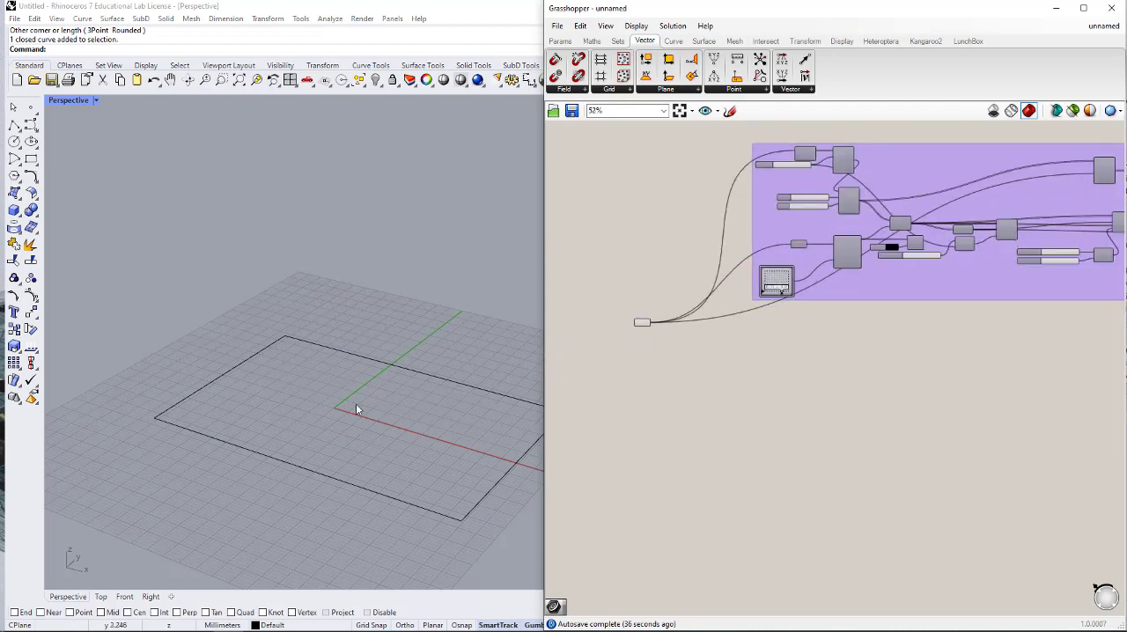
# - Draw an open S-shaped control point curve running diagonally across the rectangle, with both ends extending beyond its edges
pyautogui.moveTo(324, 516); pyautogui.dragTo(369, 526, button='right')
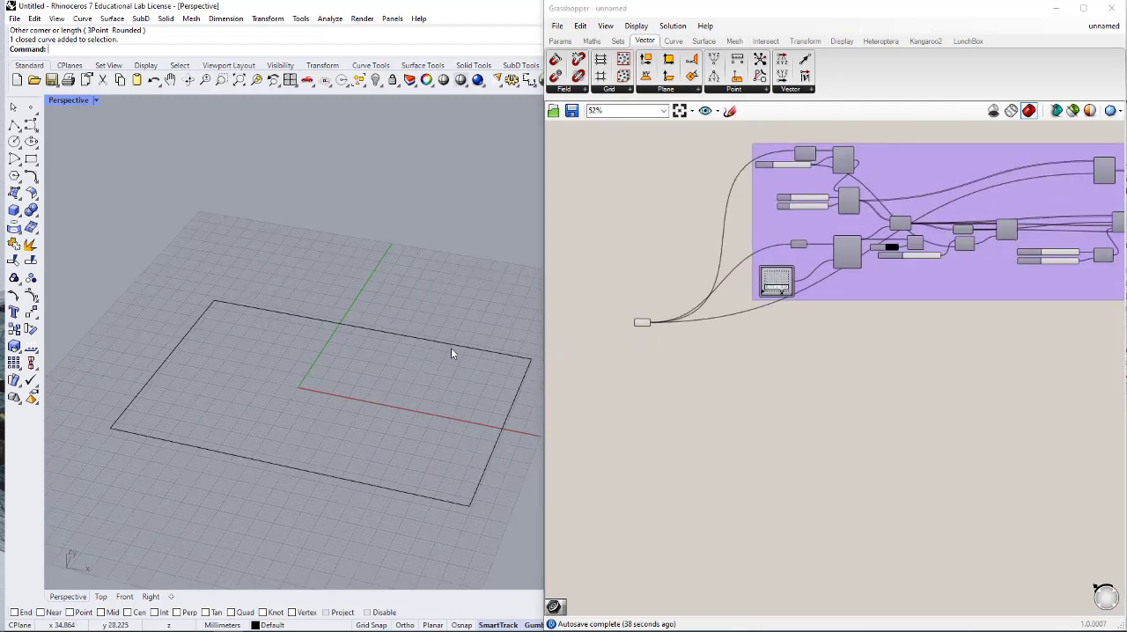
pyautogui.scroll(-3, 459, 386)
pyautogui.scroll(1, 467, 428)
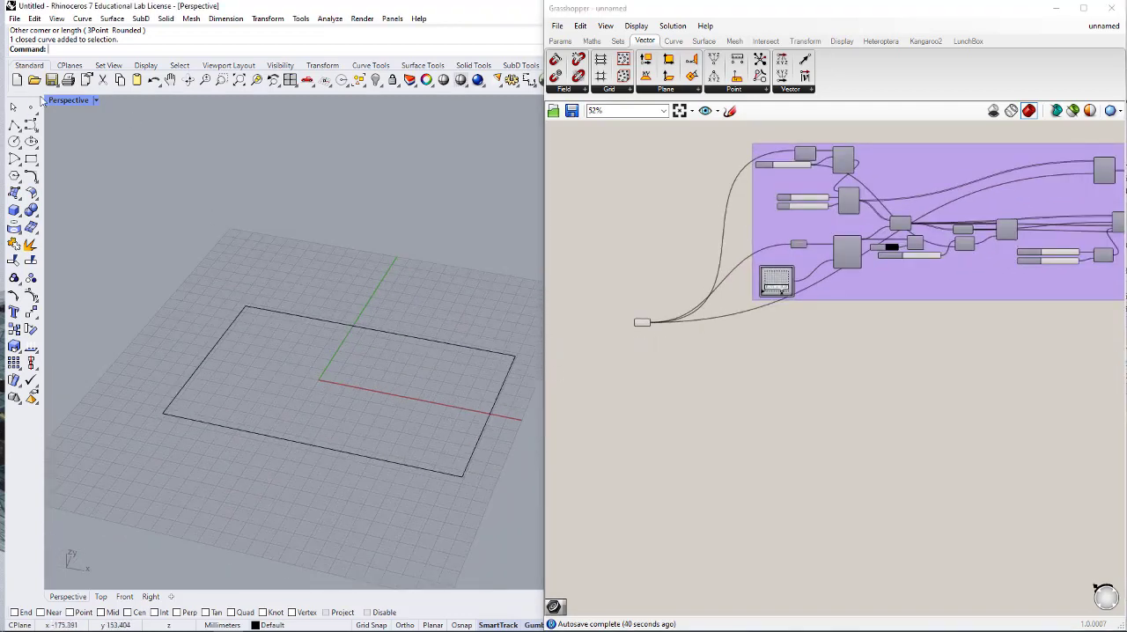
pyautogui.click(31, 124)
pyautogui.click(485, 313)
pyautogui.click(377, 365)
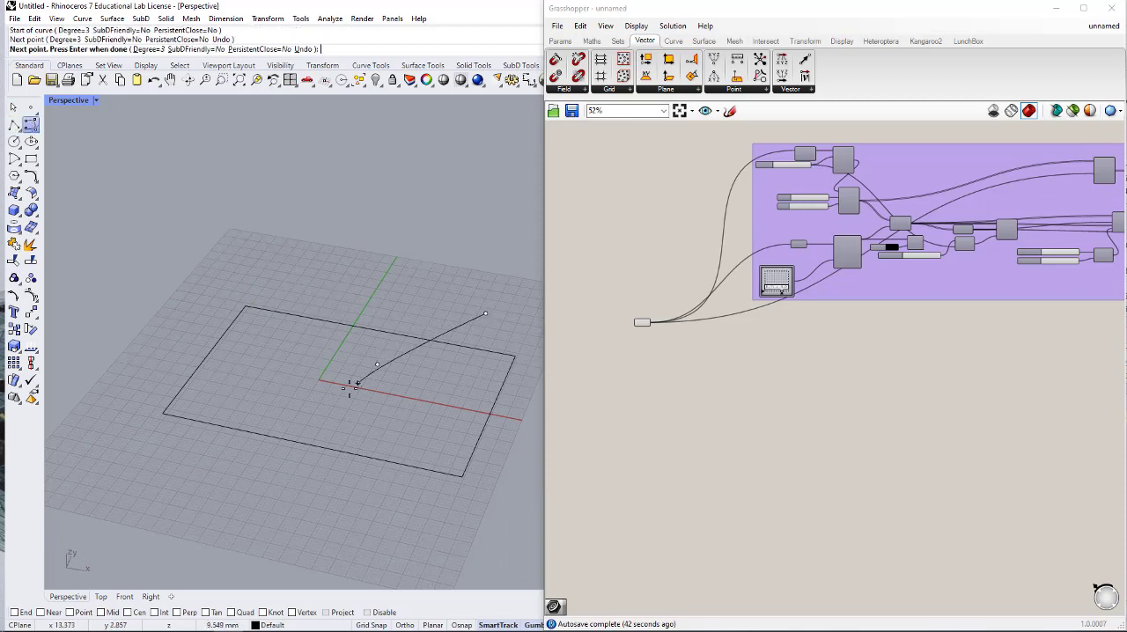
pyautogui.click(345, 390)
pyautogui.click(276, 377)
pyautogui.click(81, 454)
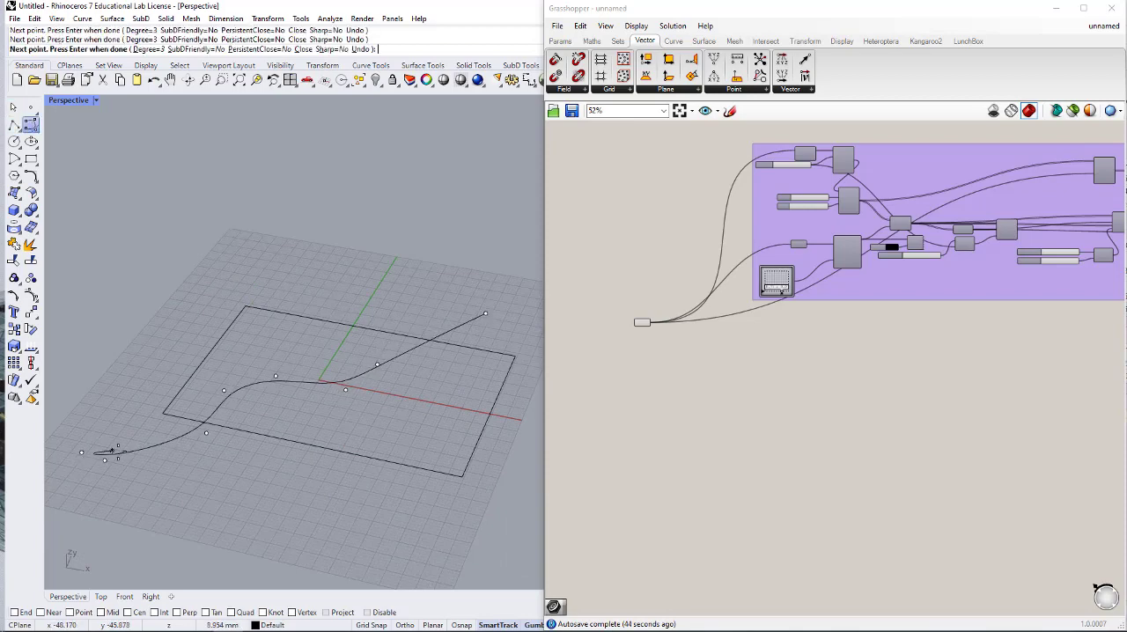
pyautogui.press('Return')
# - Add a Curve parameter below the group, assign the newly drawn open curve to it, and shift it further down
pyautogui.click(182, 438)
pyautogui.click(561, 42)
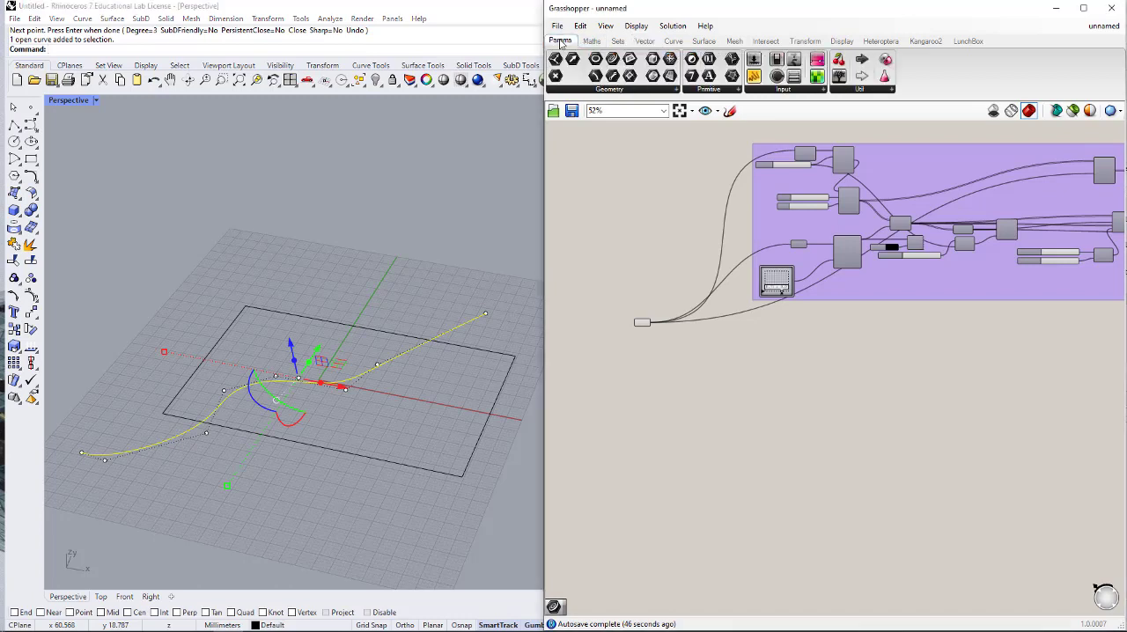
pyautogui.moveTo(611, 60); pyautogui.dragTo(728, 389)
pyautogui.rightClick(728, 389)
pyautogui.click(773, 538)
pyautogui.scroll(3, 712, 402)
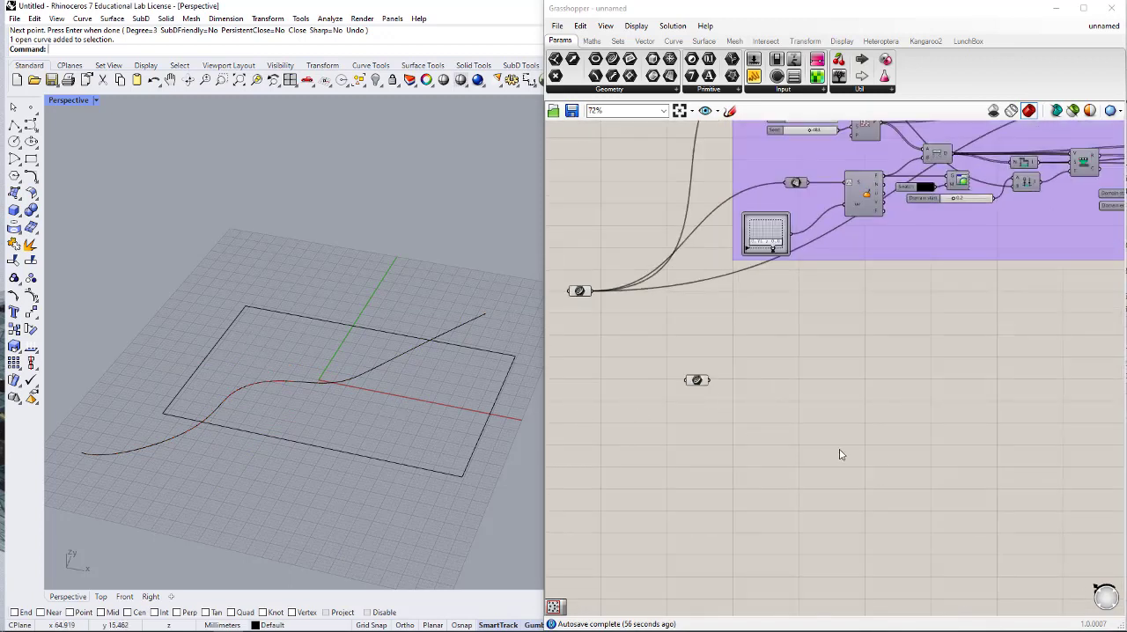
pyautogui.moveTo(700, 381); pyautogui.dragTo(701, 432)
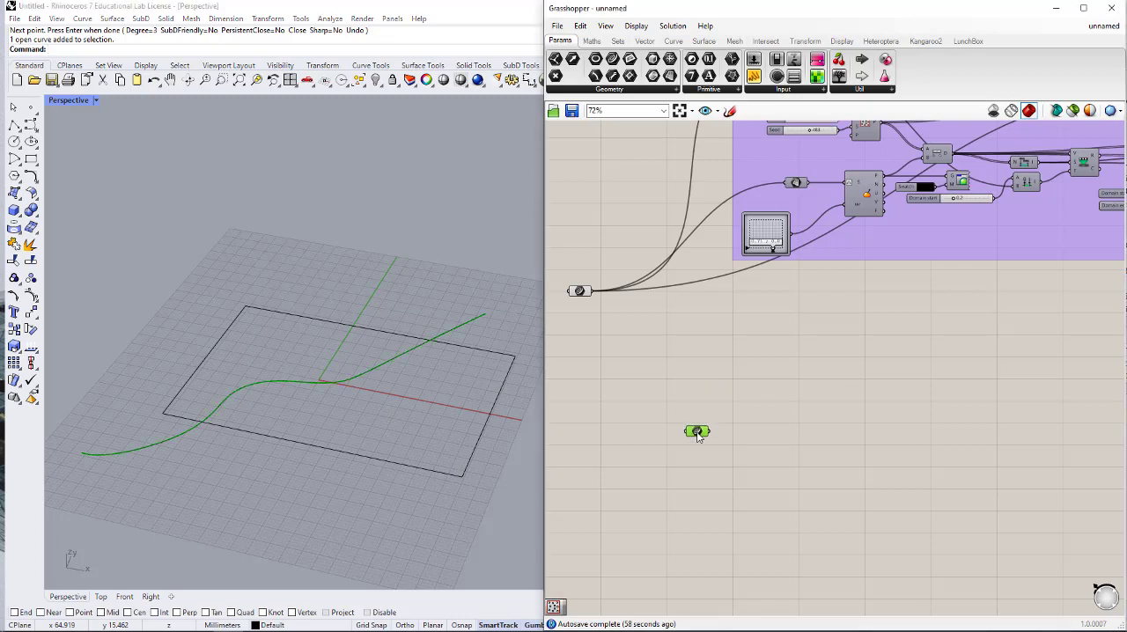
# - Add a Surface parameter above the new Curve parameter and feed it from the rectangle's Curve parameter
pyautogui.doubleClick(737, 367)
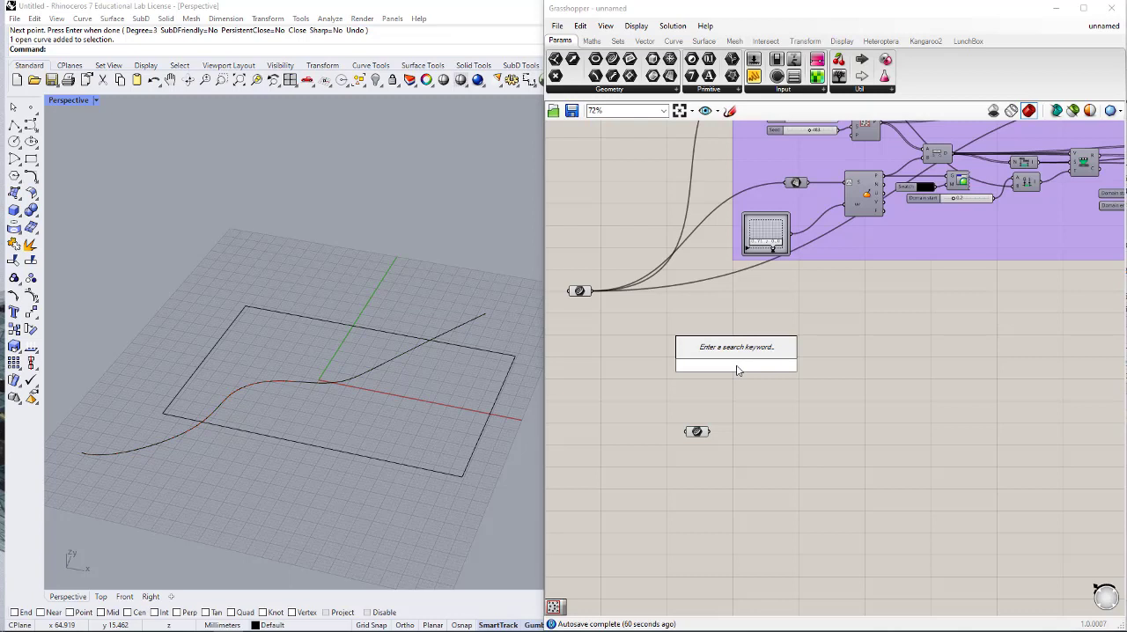
pyautogui.write('surface')
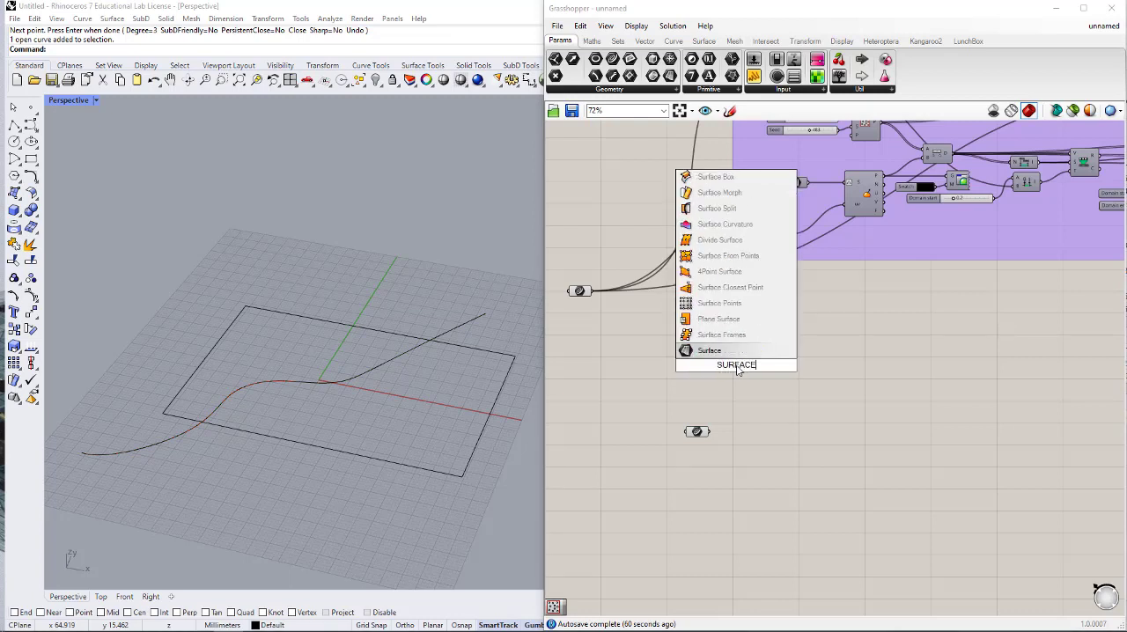
pyautogui.click(711, 353)
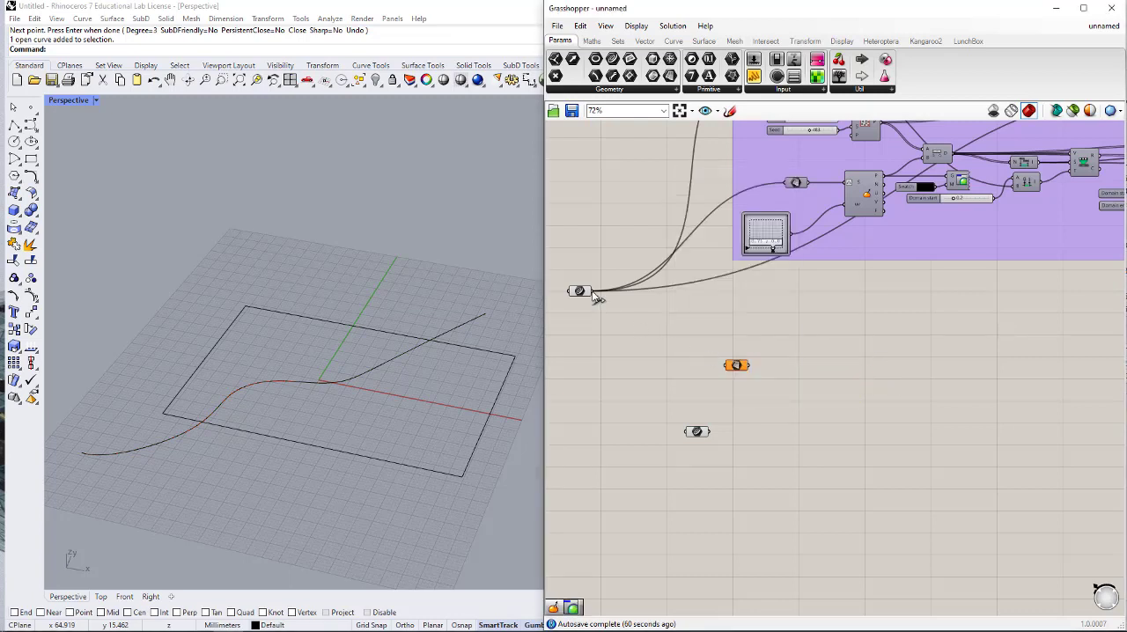
pyautogui.moveTo(593, 292); pyautogui.dragTo(727, 366)
pyautogui.scroll(3, 770, 384)
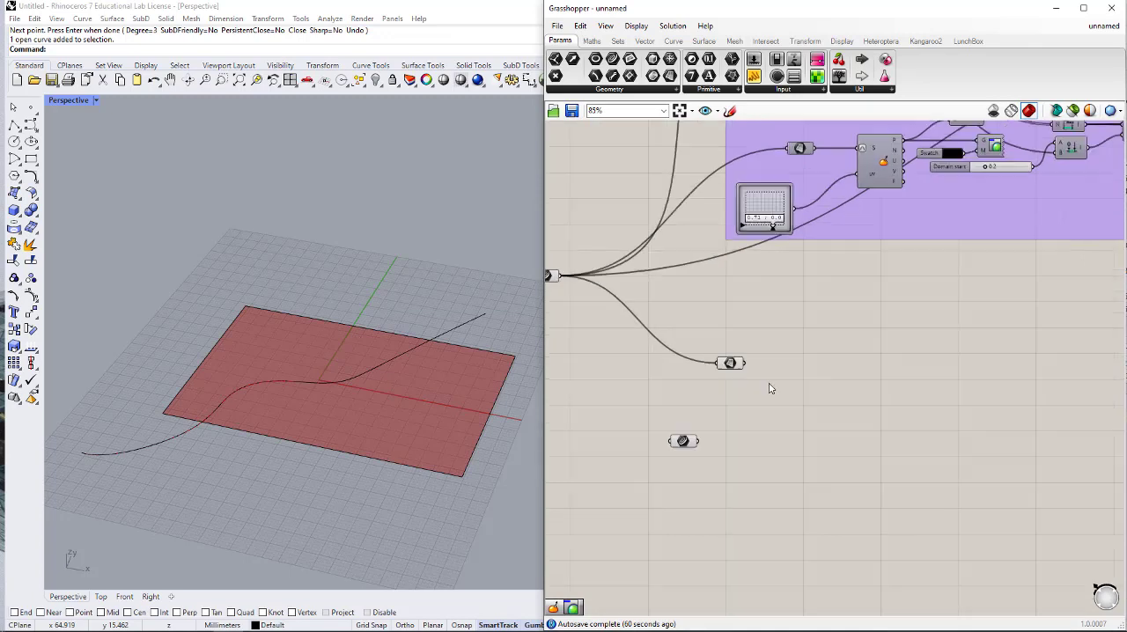
# - Add a Divide Surface component beside the new Surface parameter and connect the surface to its S input
pyautogui.doubleClick(802, 391)
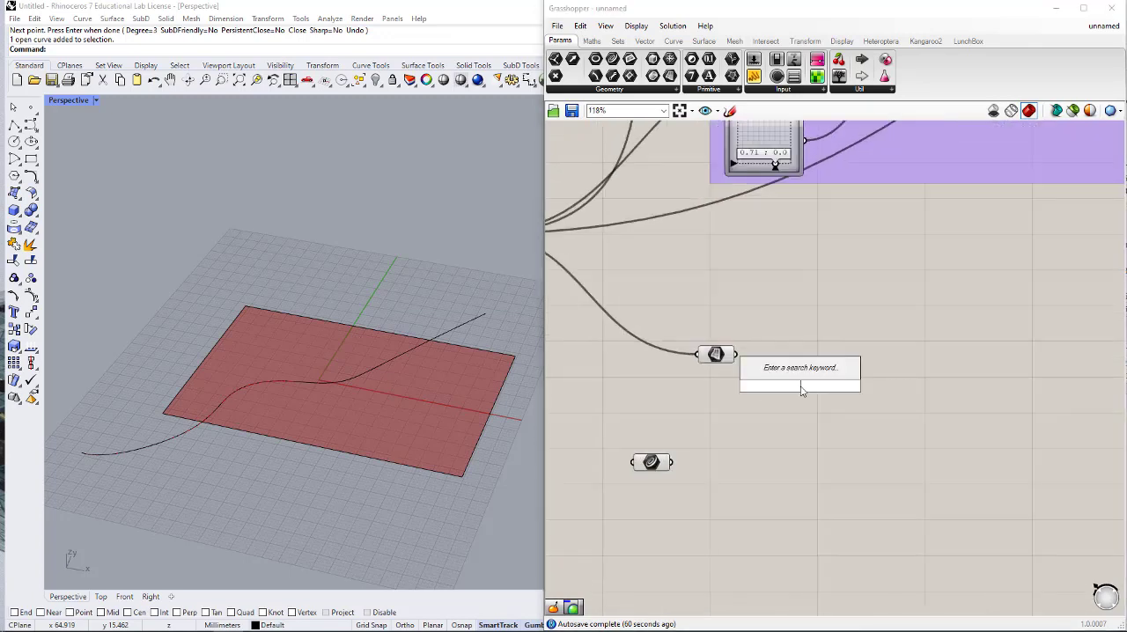
pyautogui.write('Di')
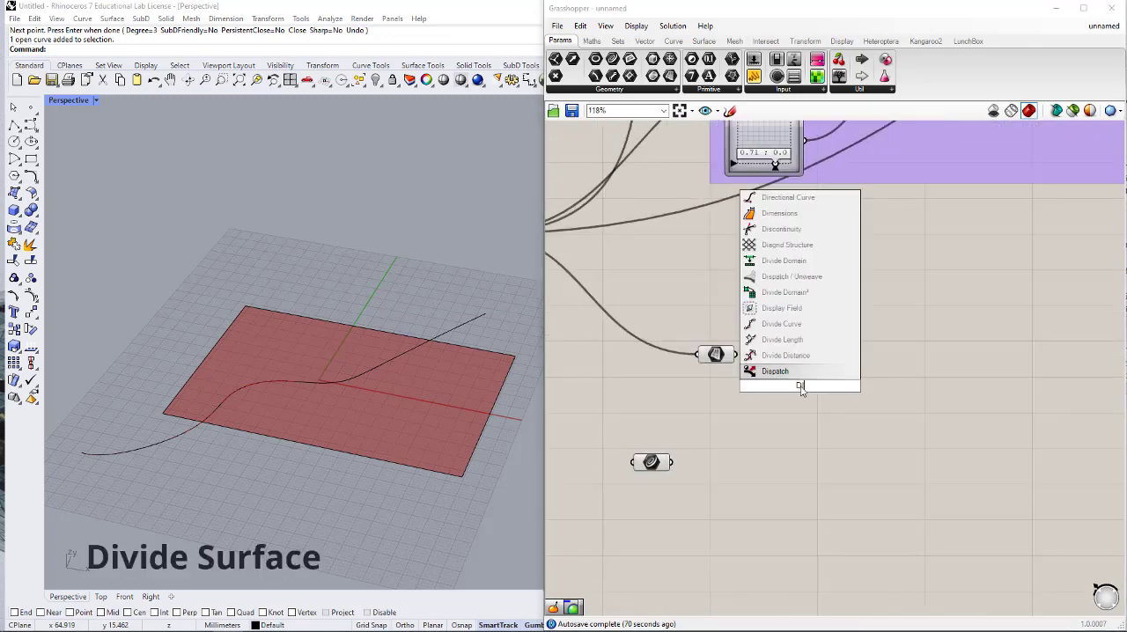
pyautogui.write('vi')
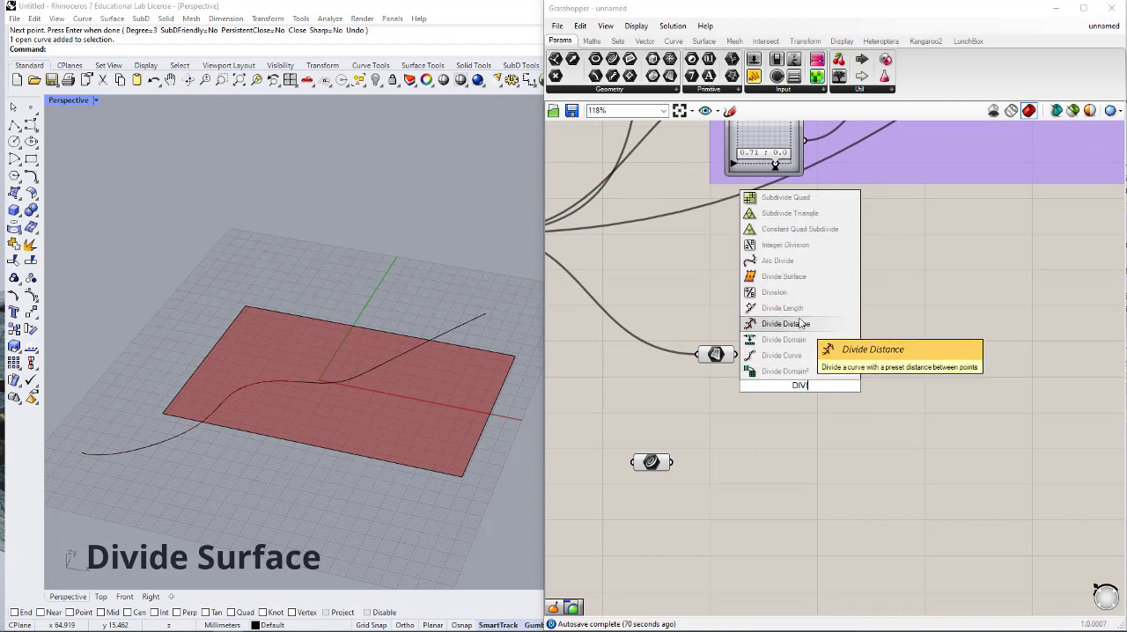
pyautogui.click(780, 277)
pyautogui.scroll(3, 755, 379)
pyautogui.moveTo(721, 342); pyautogui.dragTo(822, 364)
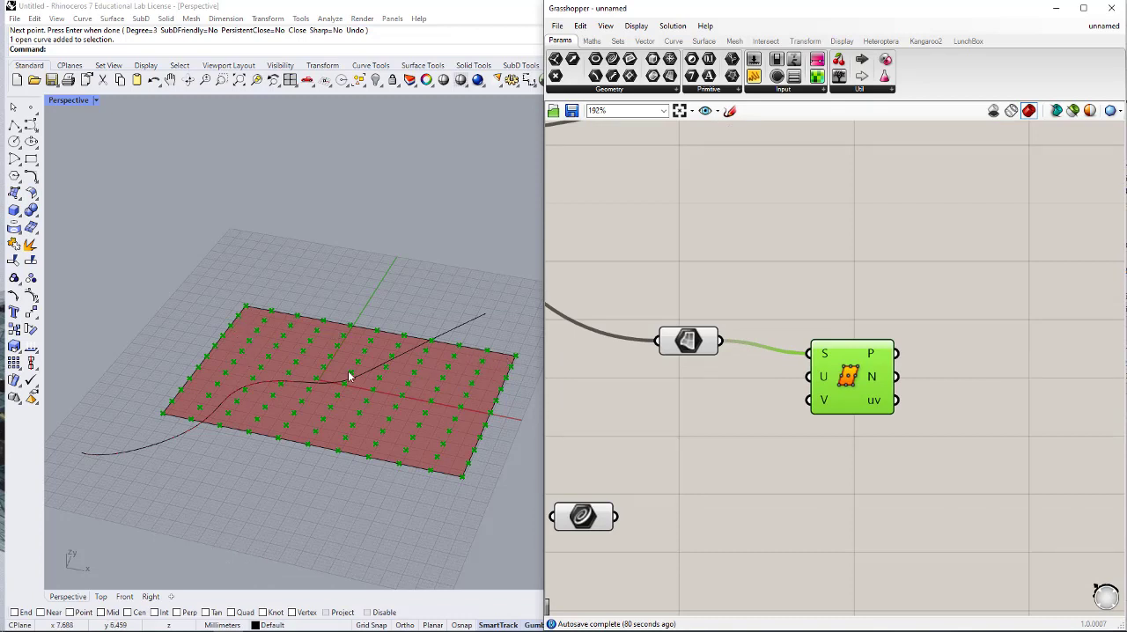
pyautogui.scroll(2, 857, 421)
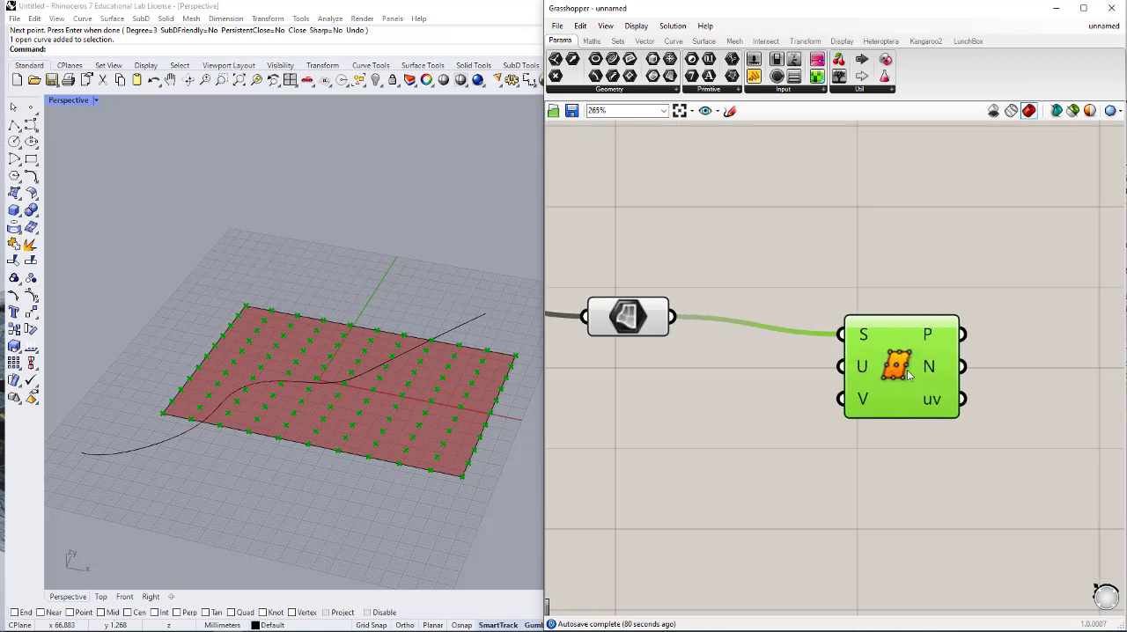
# - Shift Divide Surface away from the Surface parameter and feed its U input from a new number slider set to 12
pyautogui.moveTo(908, 374); pyautogui.dragTo(976, 361)
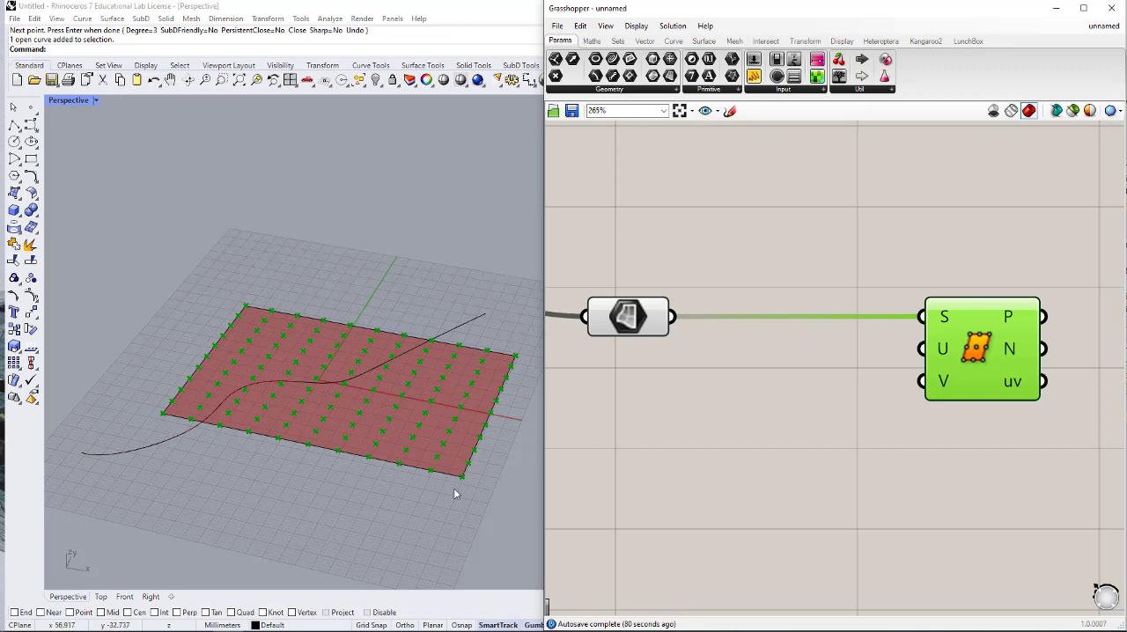
pyautogui.doubleClick(746, 391)
pyautogui.write('12')
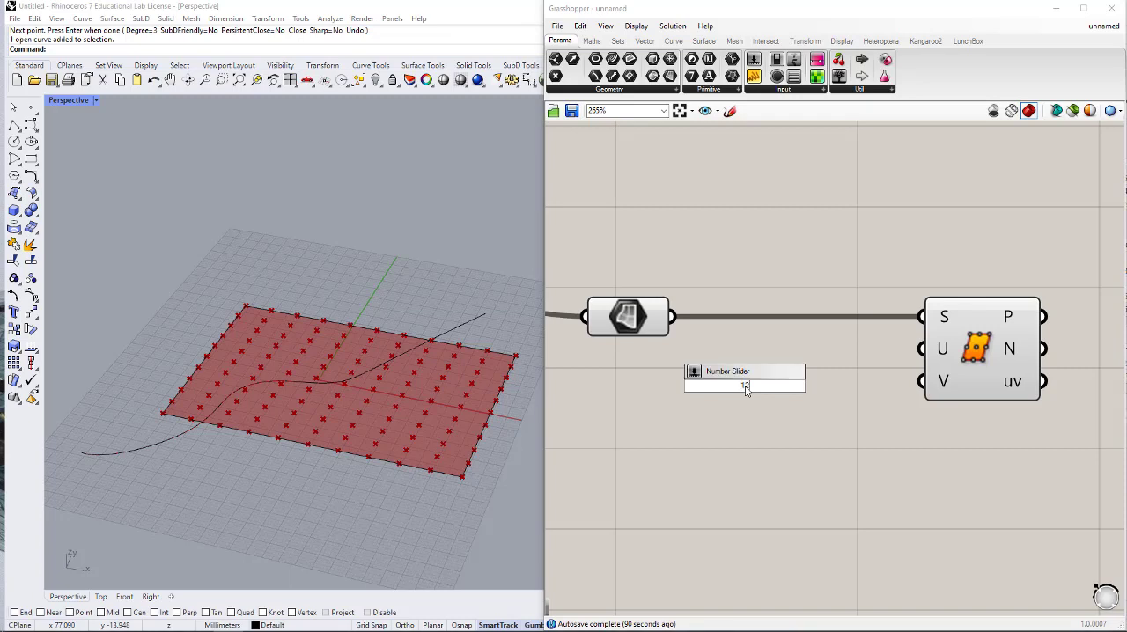
pyautogui.press('Return')
pyautogui.moveTo(862, 377); pyautogui.dragTo(922, 349)
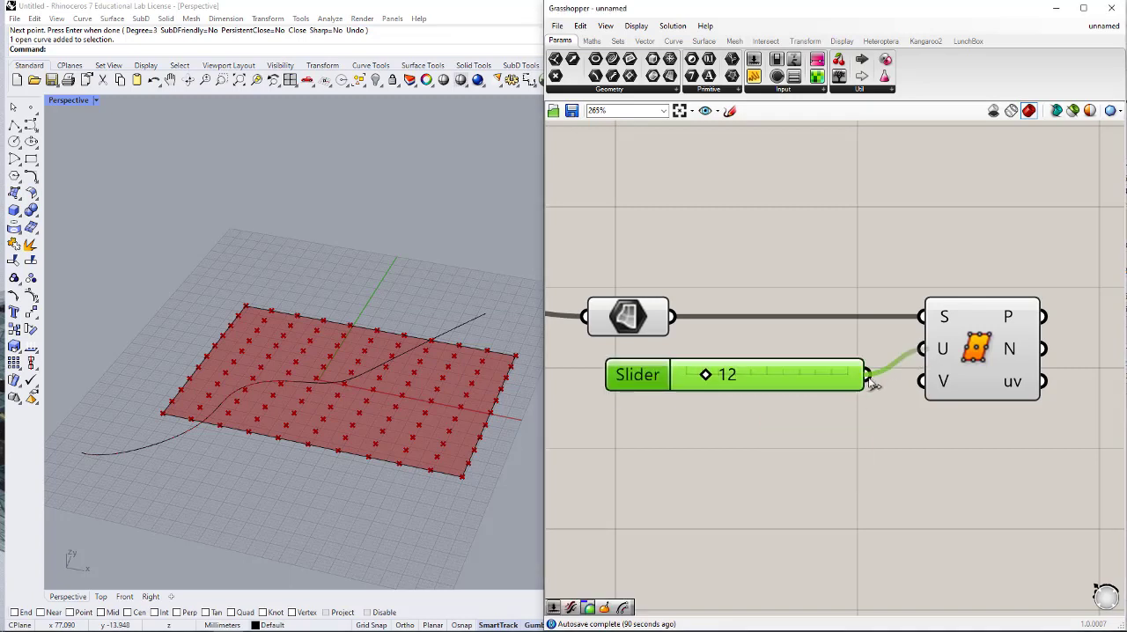
pyautogui.moveTo(838, 378); pyautogui.dragTo(821, 368)
# - Add a number slider set to 8, connect it to Divide Surface's V input, and align it below the U Count slider
pyautogui.click(786, 421)
pyautogui.doubleClick(787, 421)
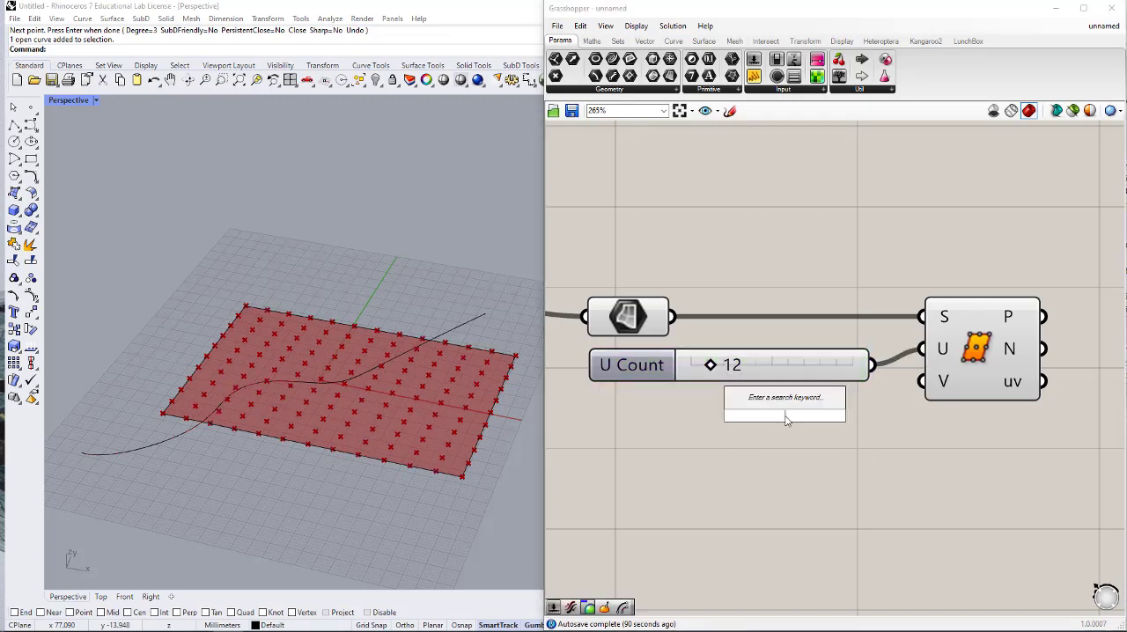
pyautogui.write('8')
pyautogui.press('Return')
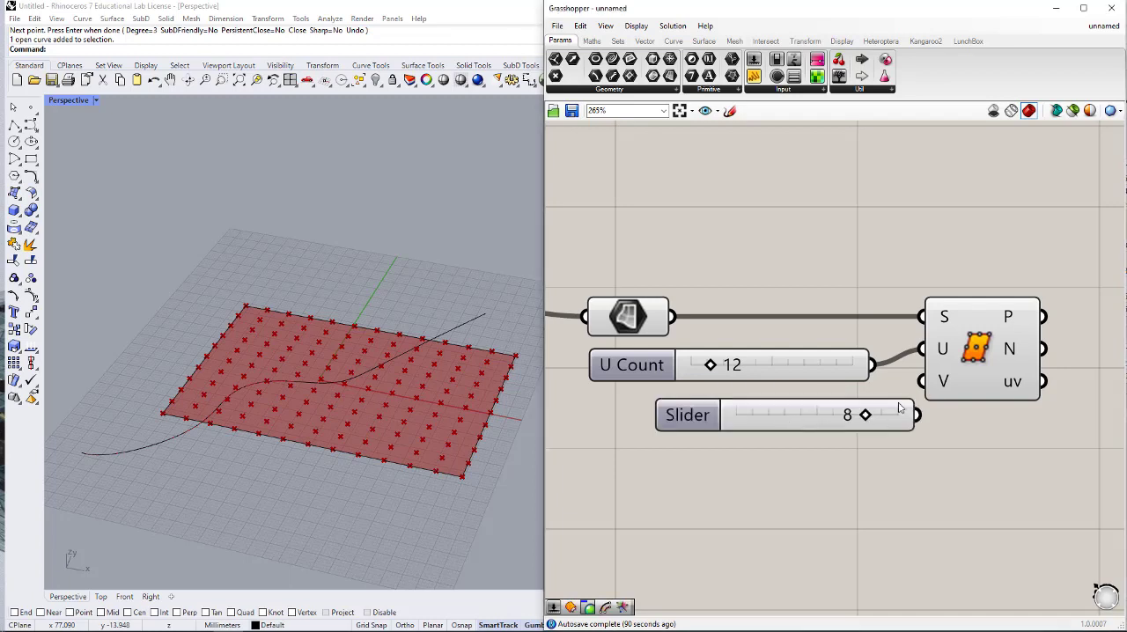
pyautogui.moveTo(920, 414); pyautogui.dragTo(921, 380)
pyautogui.moveTo(802, 420); pyautogui.dragTo(742, 404)
pyautogui.click(755, 455)
pyautogui.scroll(-3, 799, 399)
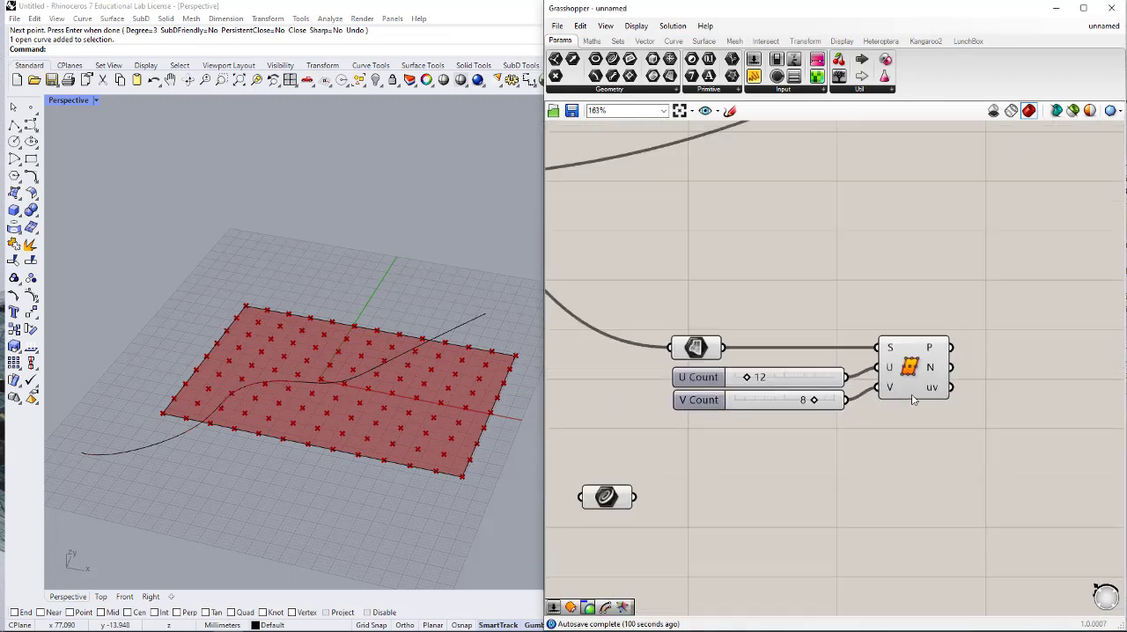
# - Add a Rectangle component beside Divide Surface
pyautogui.moveTo(912, 397); pyautogui.dragTo(788, 397, button='right')
pyautogui.scroll(-1, 787, 396)
pyautogui.scroll(2, 783, 364)
pyautogui.doubleClick(874, 365)
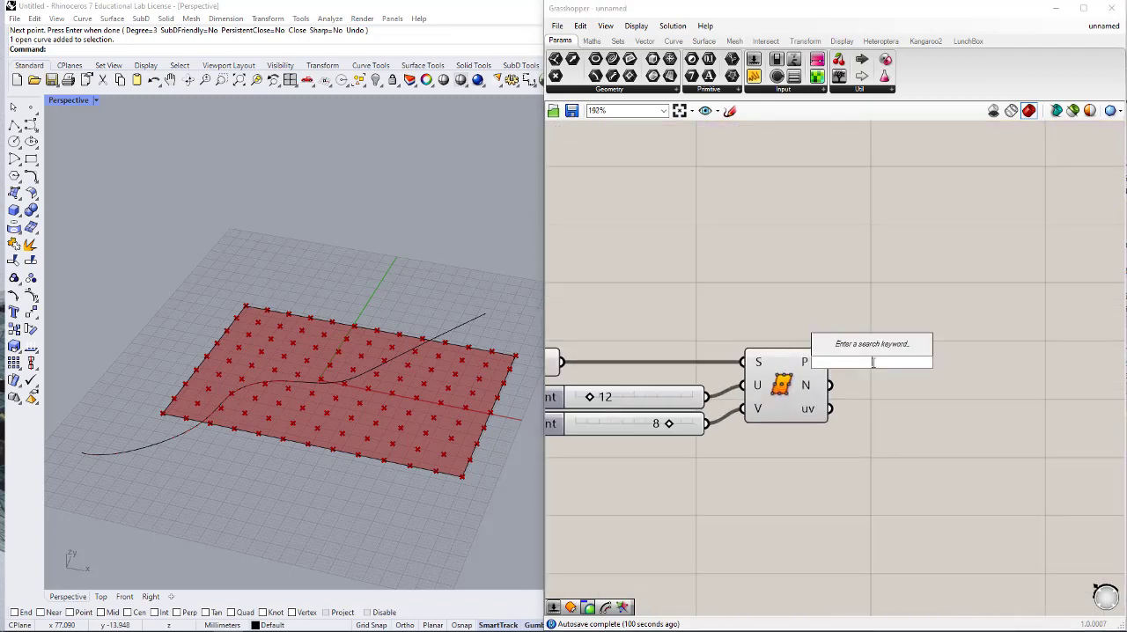
pyautogui.write('RECT')
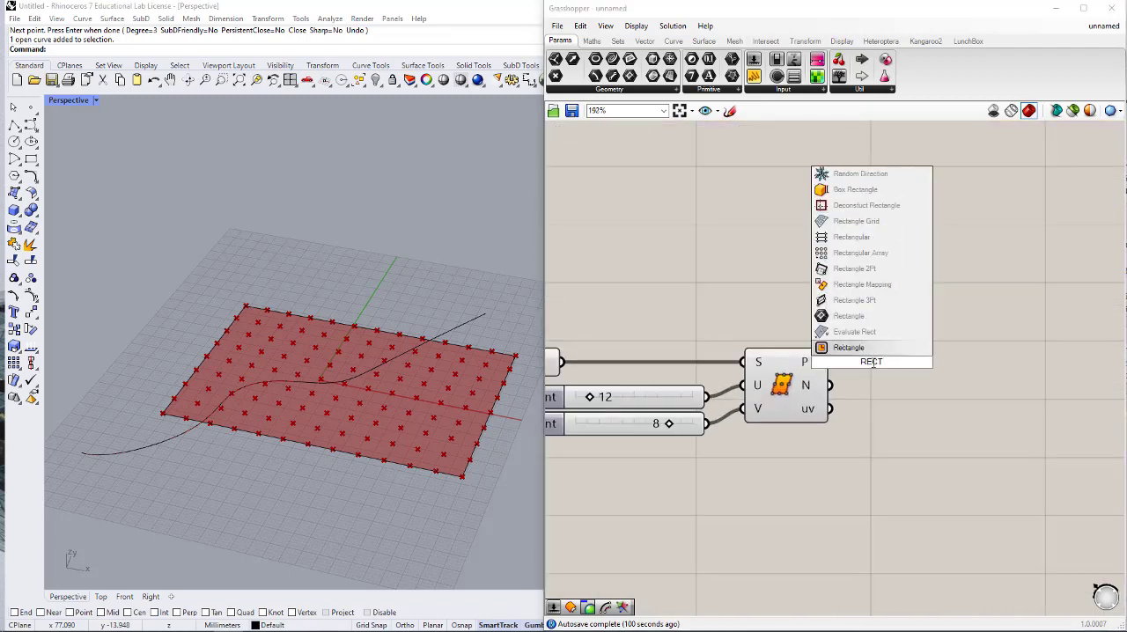
pyautogui.click(867, 348)
pyautogui.moveTo(872, 351); pyautogui.dragTo(956, 339)
pyautogui.scroll(2, 849, 356)
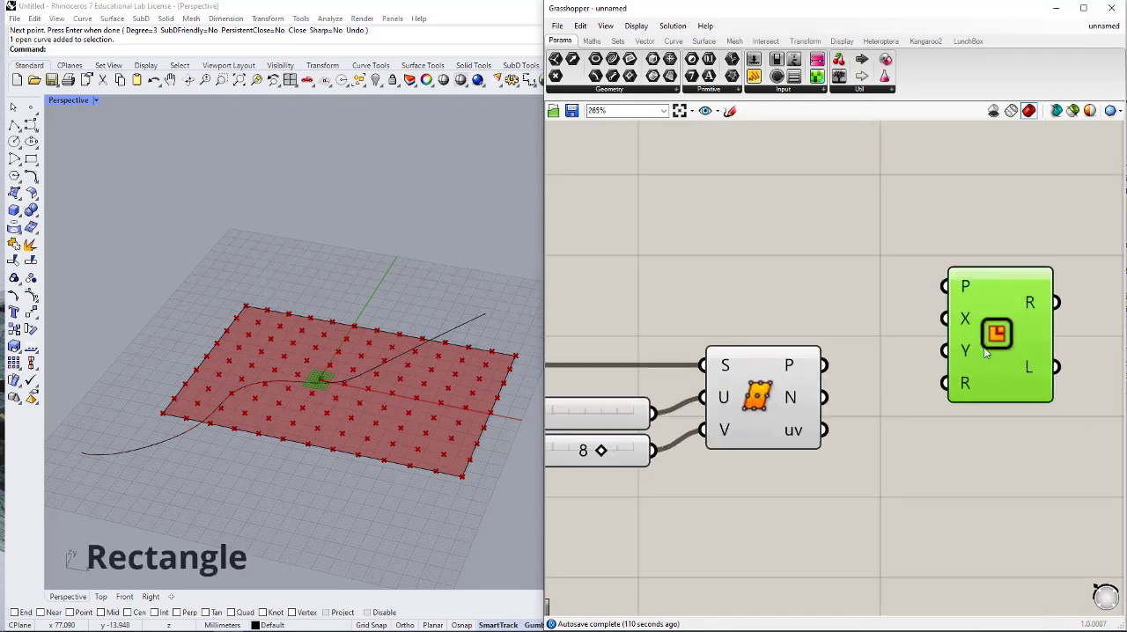
# - Connect Divide Surface's P output to Rectangle's P input and move Rectangle further away to leave space between them
pyautogui.moveTo(826, 365); pyautogui.dragTo(946, 287)
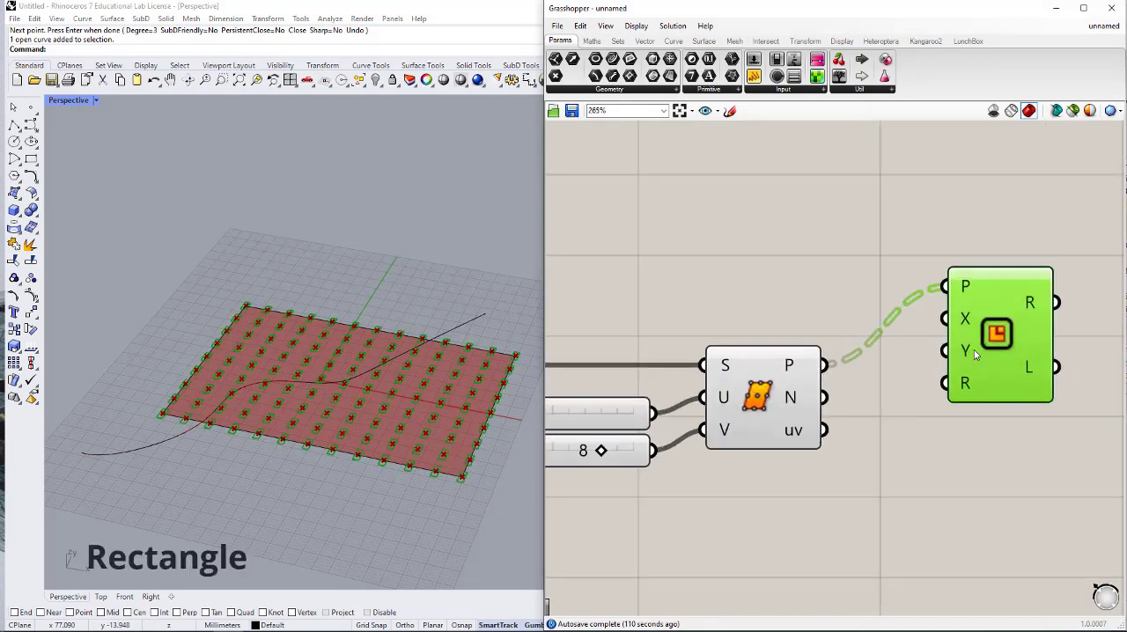
pyautogui.moveTo(923, 339); pyautogui.dragTo(817, 329, button='right')
pyautogui.moveTo(897, 339); pyautogui.dragTo(1067, 333)
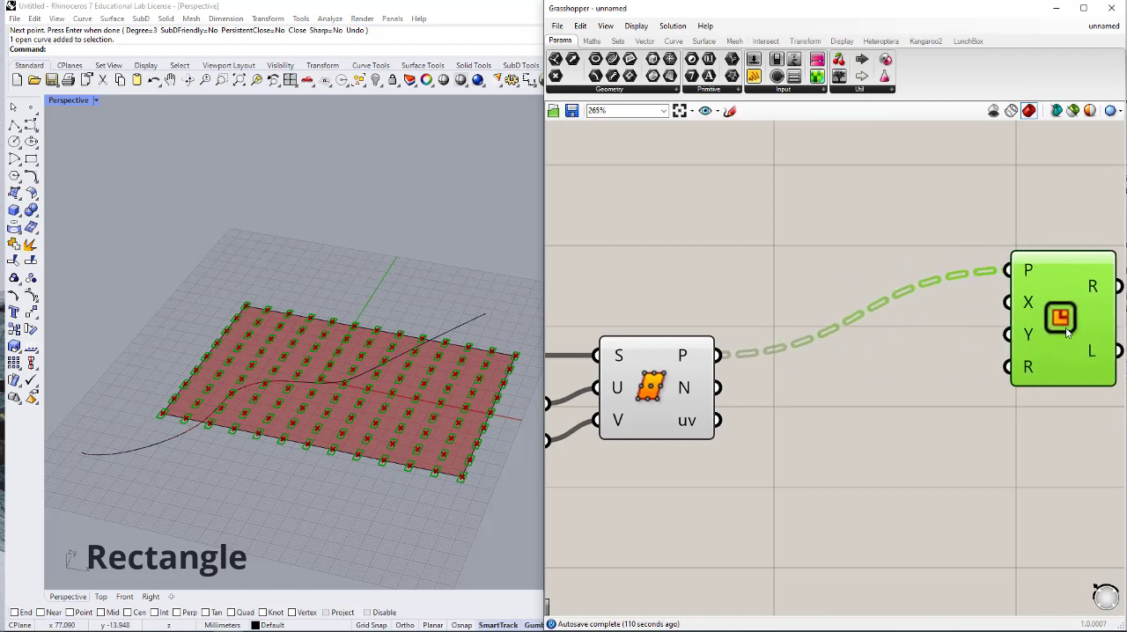
pyautogui.moveTo(1066, 333); pyautogui.dragTo(936, 335, button='right')
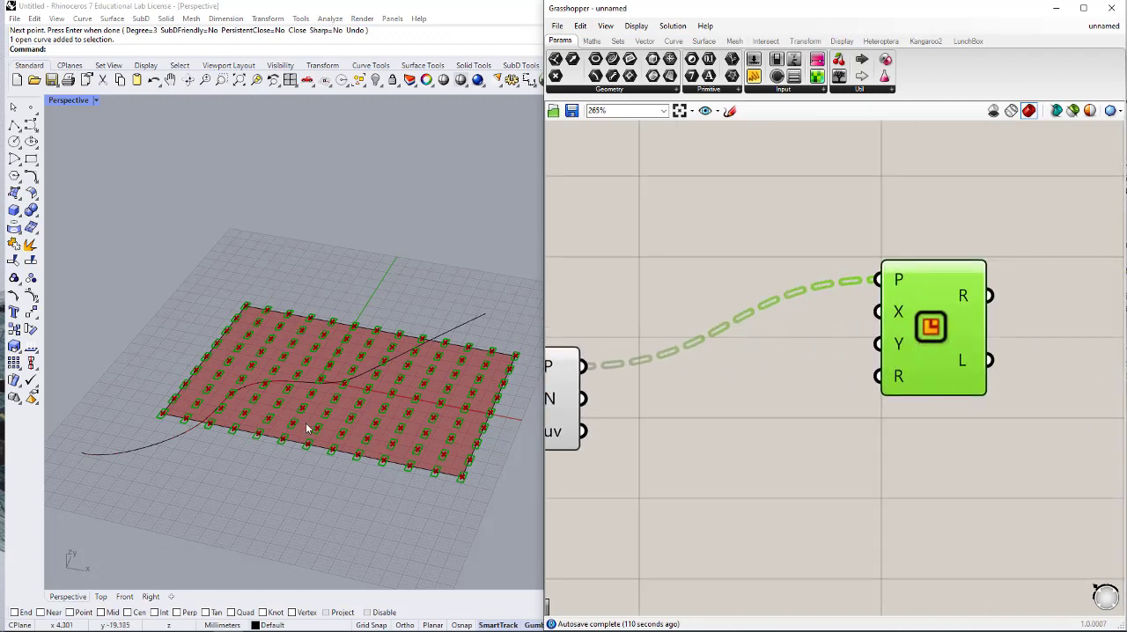
pyautogui.click(747, 370)
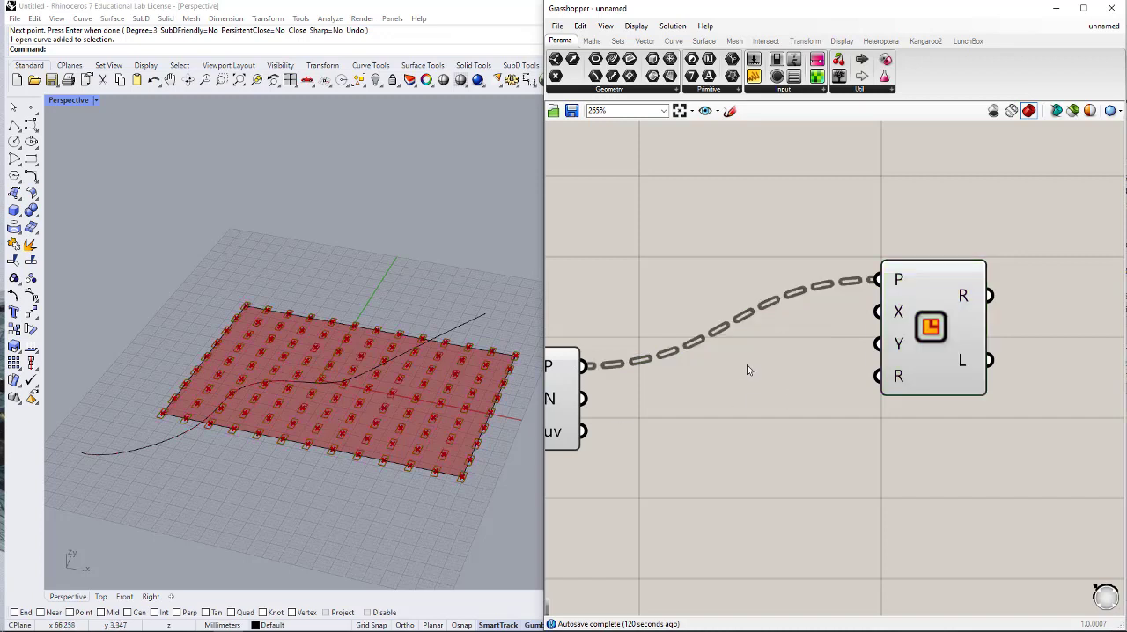
# - Add a Construct Domain component before Rectangle and connect its I output to Rectangle's X and Y inputs
pyautogui.doubleClick(747, 368)
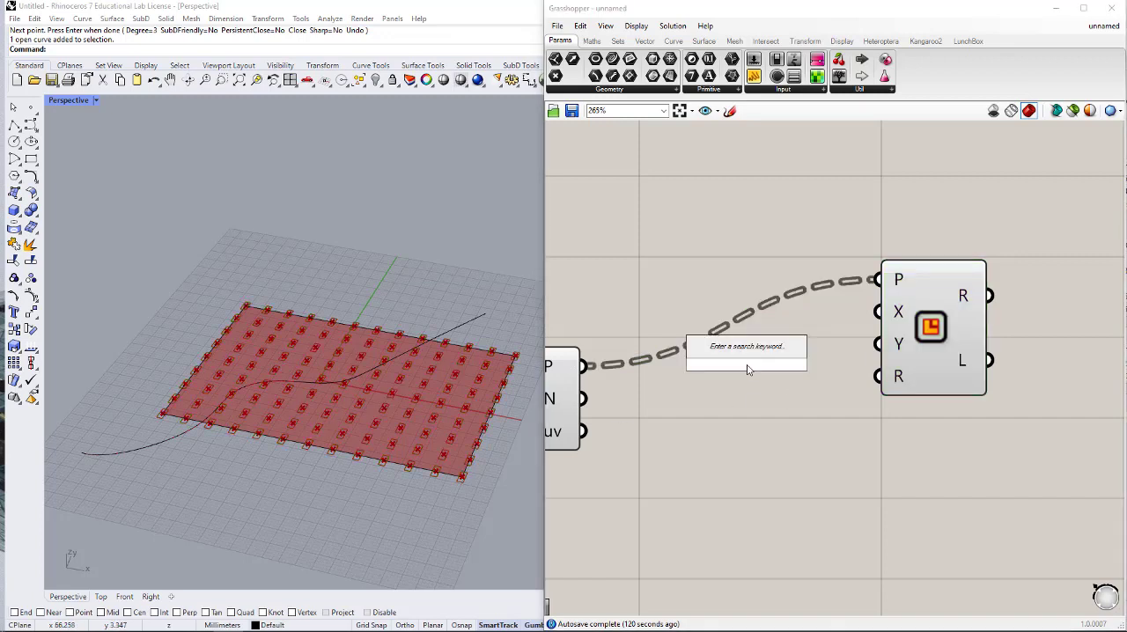
pyautogui.write('CONS')
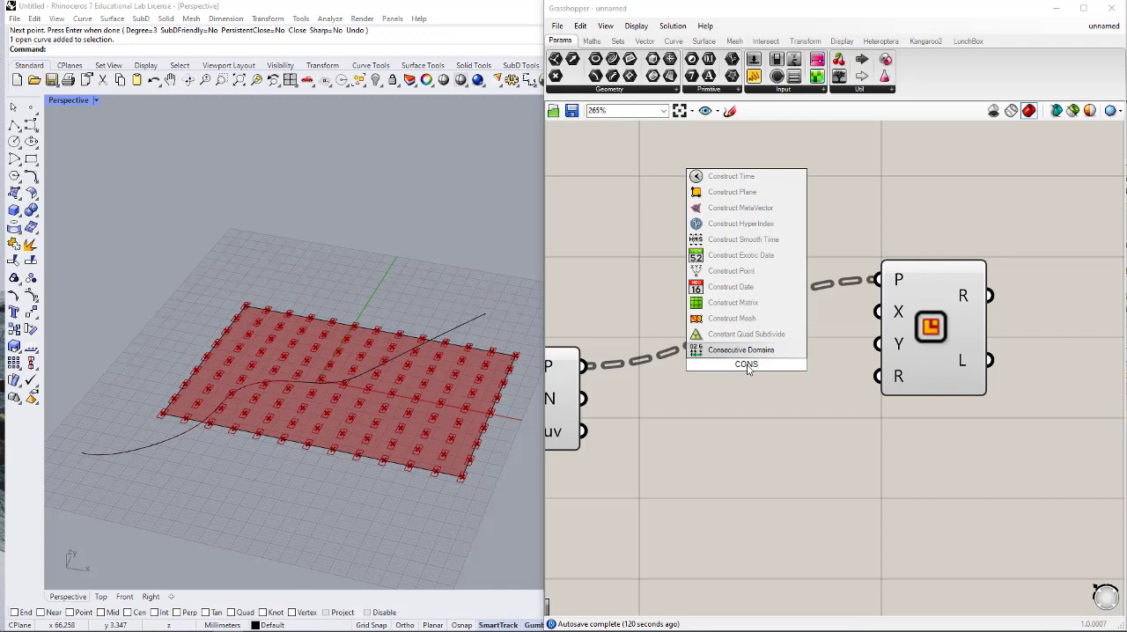
pyautogui.write(' DOM')
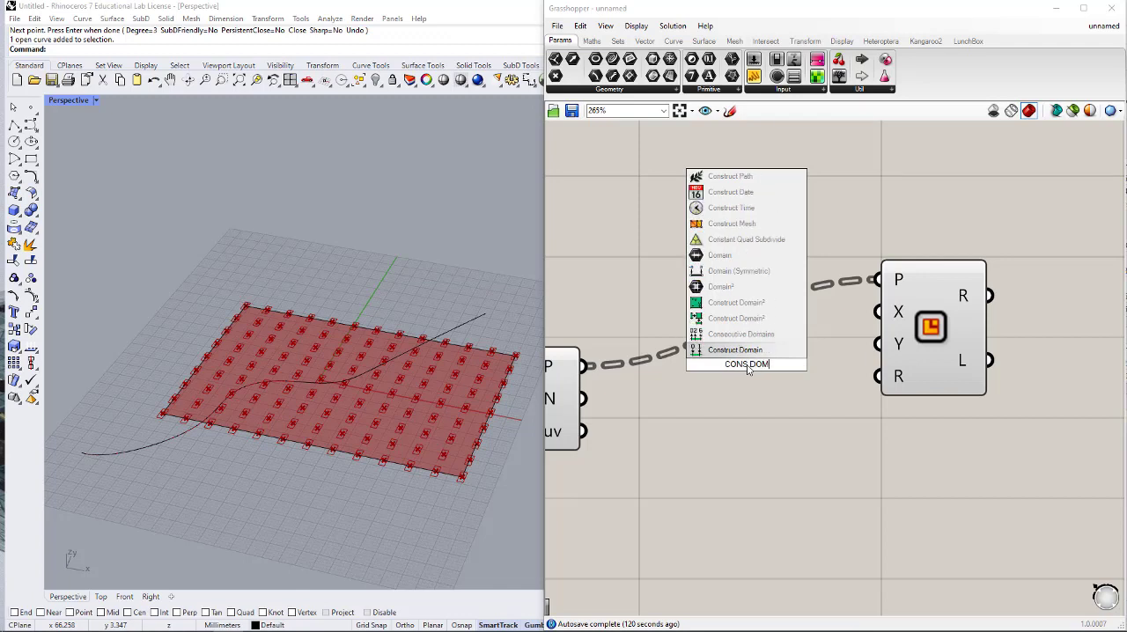
pyautogui.click(767, 352)
pyautogui.moveTo(761, 355); pyautogui.dragTo(855, 327)
pyautogui.moveTo(772, 318); pyautogui.dragTo(730, 317)
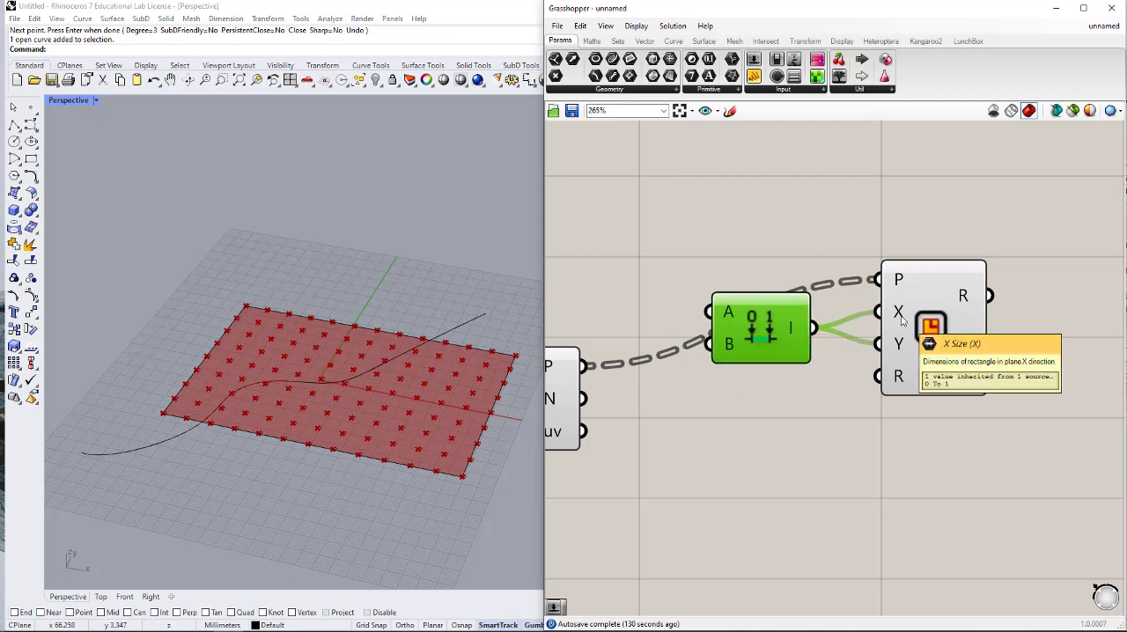
pyautogui.moveTo(736, 332); pyautogui.dragTo(850, 331, button='right')
# - Add a number slider set to 3 and connect it to both the A and B inputs of Construct Domain
pyautogui.doubleClick(745, 310)
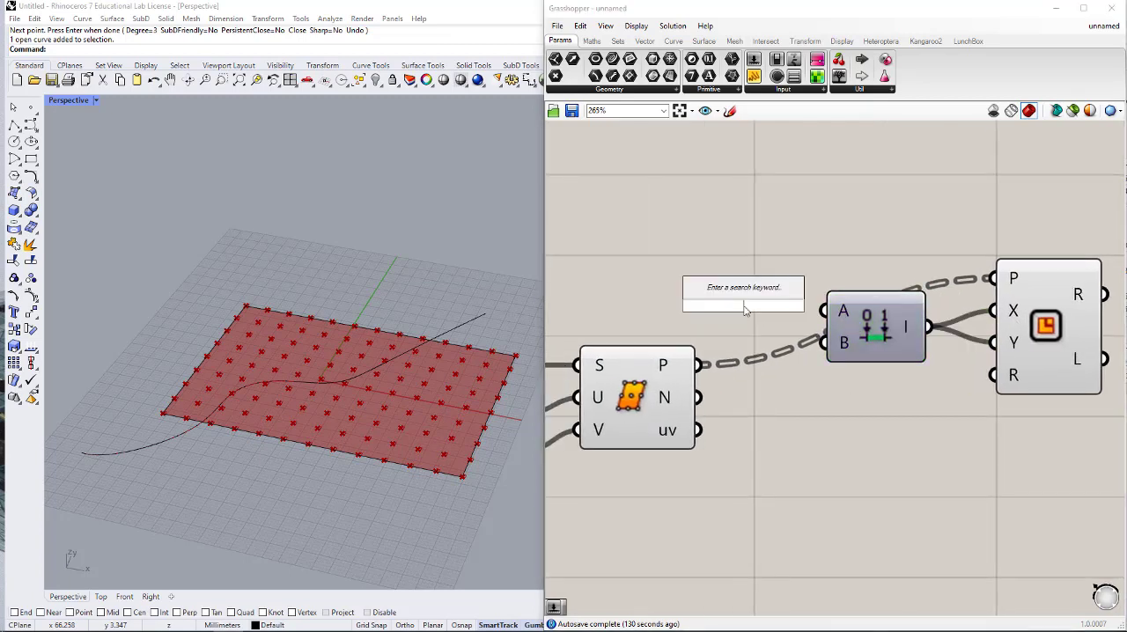
pyautogui.write('3')
pyautogui.press('Return')
pyautogui.moveTo(797, 307); pyautogui.dragTo(708, 309)
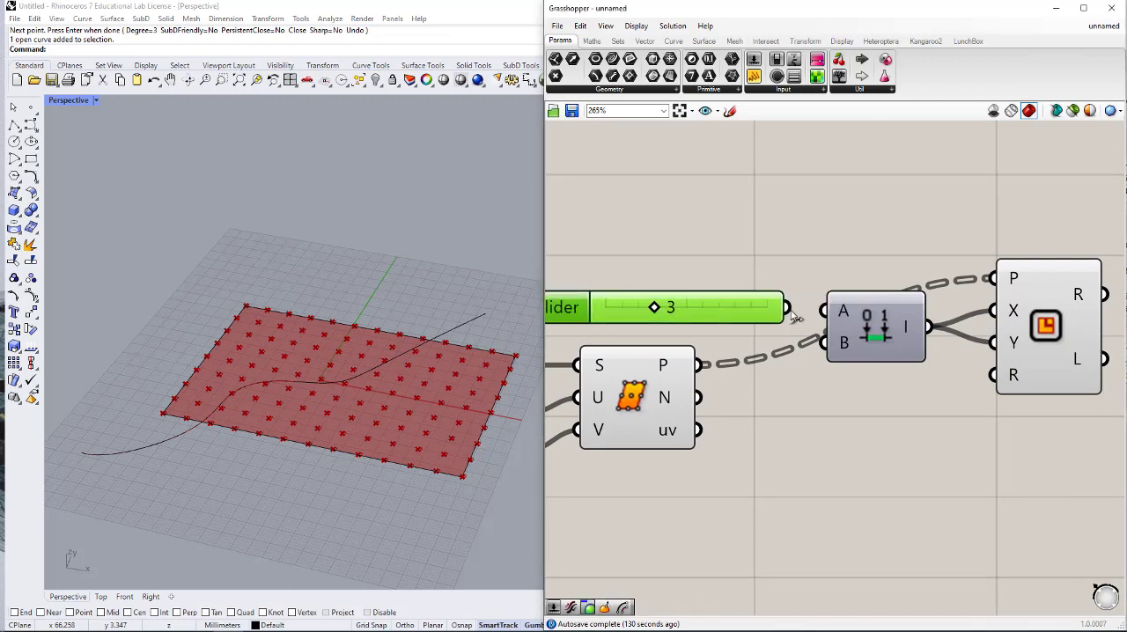
pyautogui.click(809, 307)
pyautogui.moveTo(793, 306); pyautogui.dragTo(751, 316)
pyautogui.scroll(-2, 750, 316)
pyautogui.moveTo(1021, 229); pyautogui.dragTo(861, 313)
pyautogui.click(981, 352)
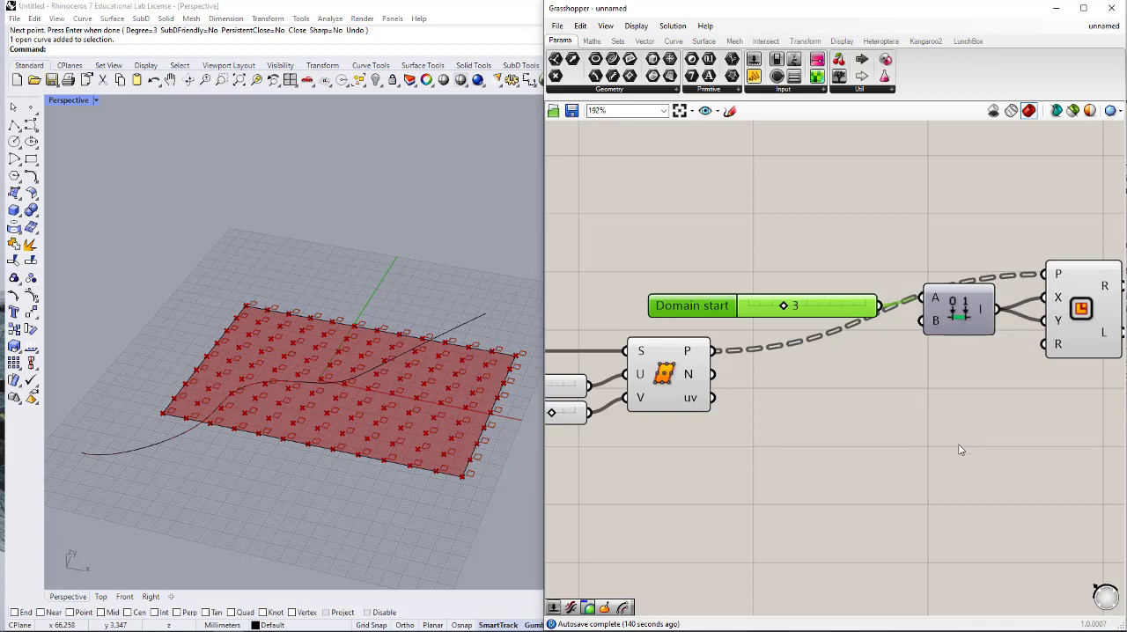
# - Apply the expression -X to Construct Domain's A input and nudge the Domain start slider away from it
pyautogui.rightClick(935, 295)
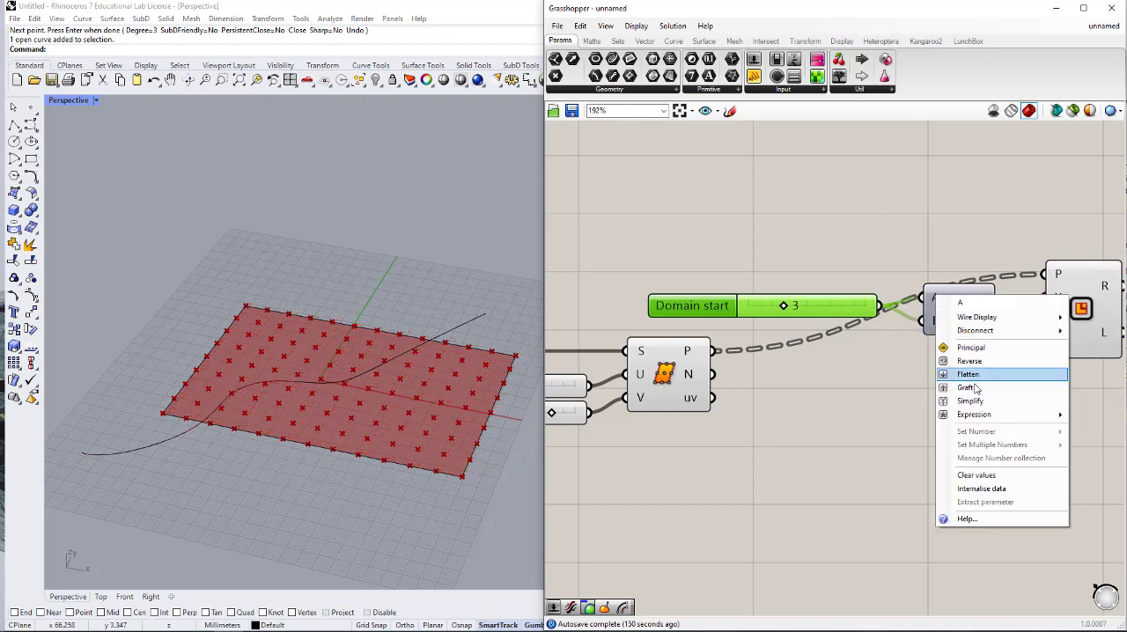
pyautogui.moveTo(982, 422)
pyautogui.click(895, 427)
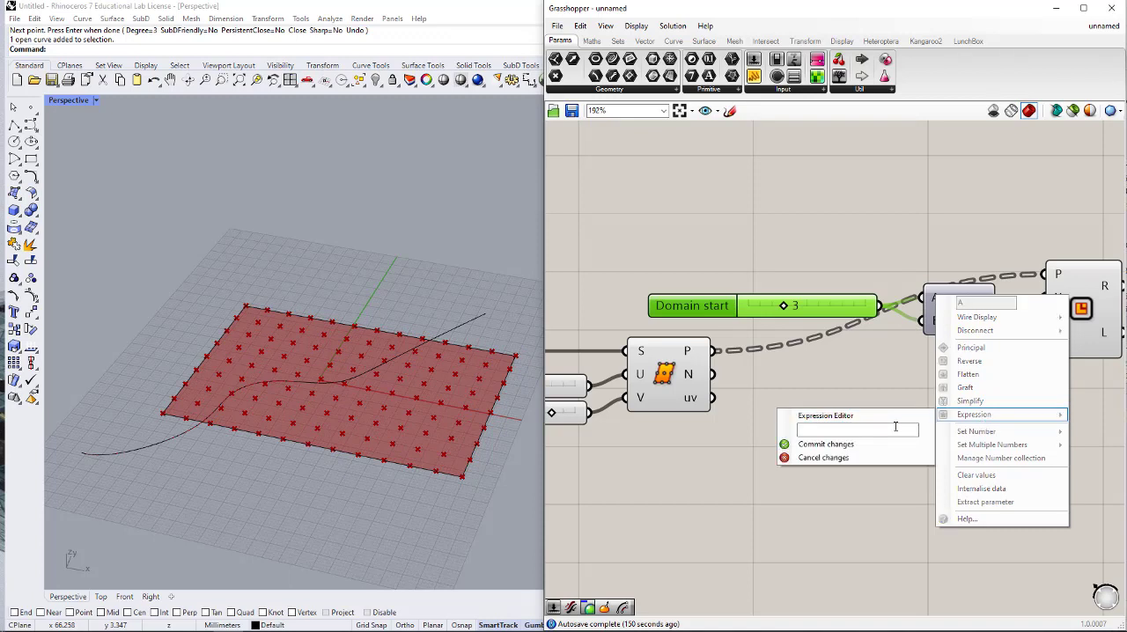
pyautogui.write('-')
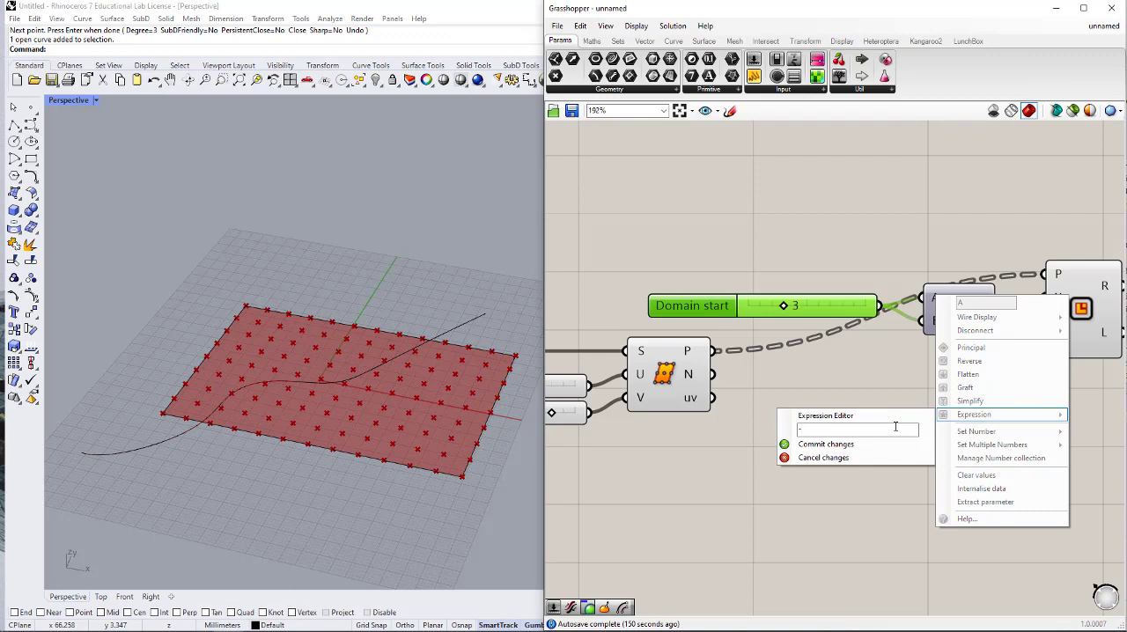
pyautogui.write('X')
pyautogui.click(868, 444)
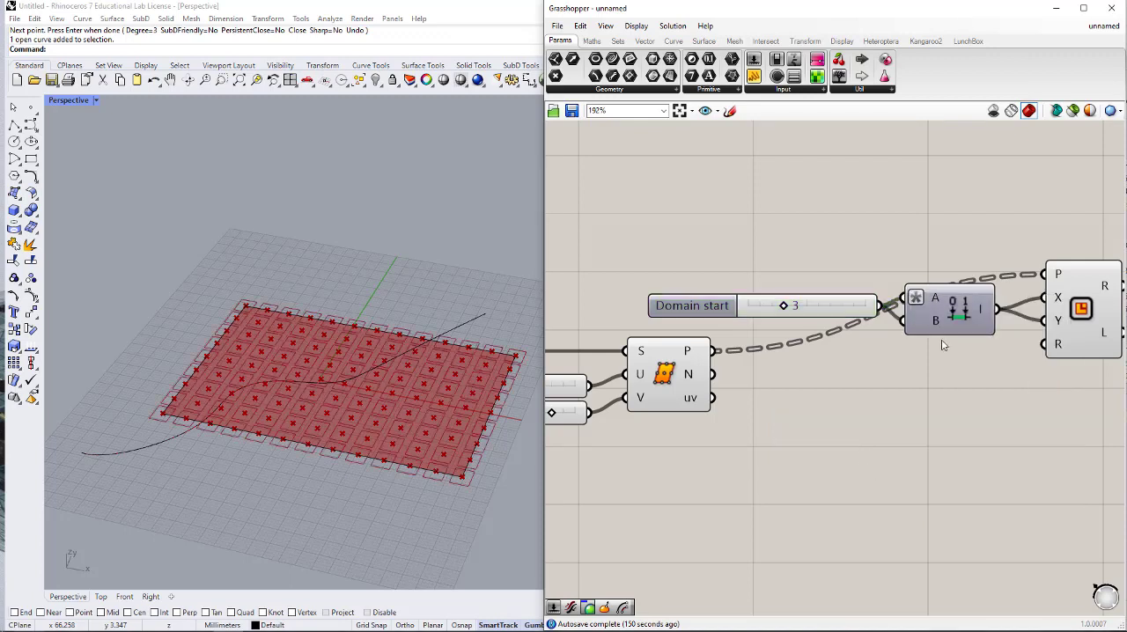
pyautogui.moveTo(850, 316); pyautogui.dragTo(836, 318)
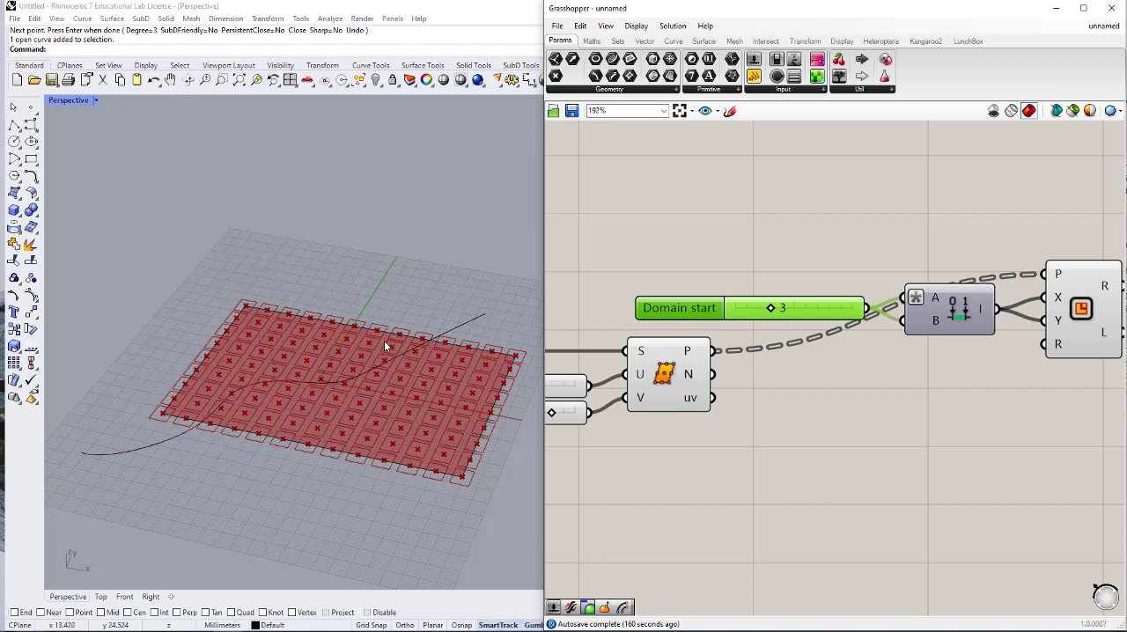
# - Turn off the viewport preview of the Divide Surface component
pyautogui.moveTo(999, 353); pyautogui.dragTo(913, 372, button='right')
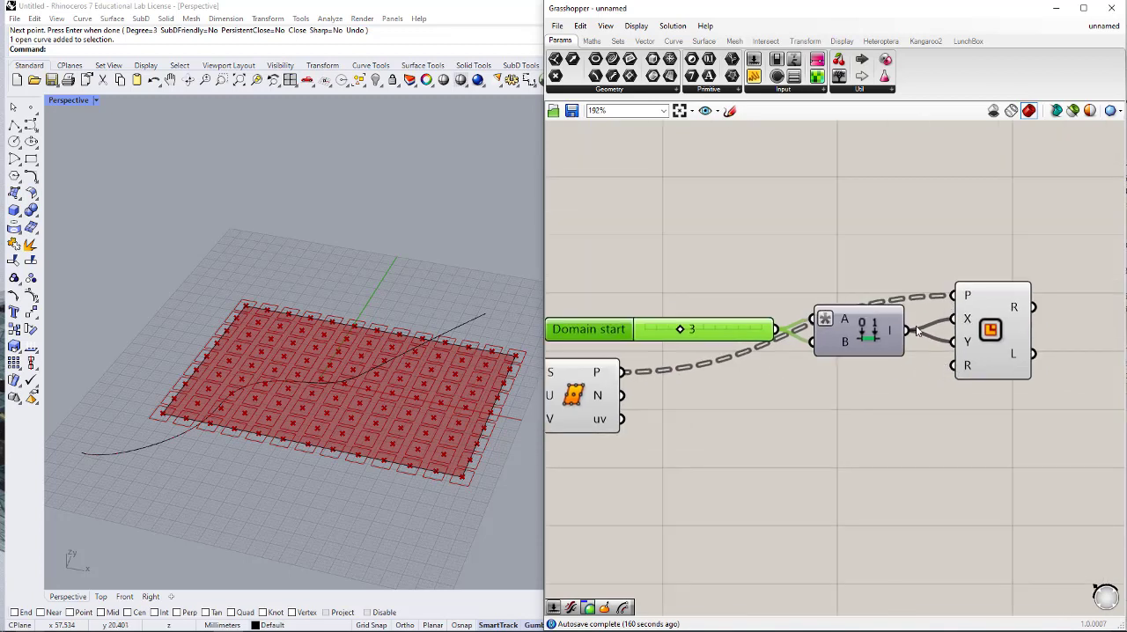
pyautogui.moveTo(920, 332); pyautogui.dragTo(874, 310, button='right')
pyautogui.scroll(-2, 940, 255)
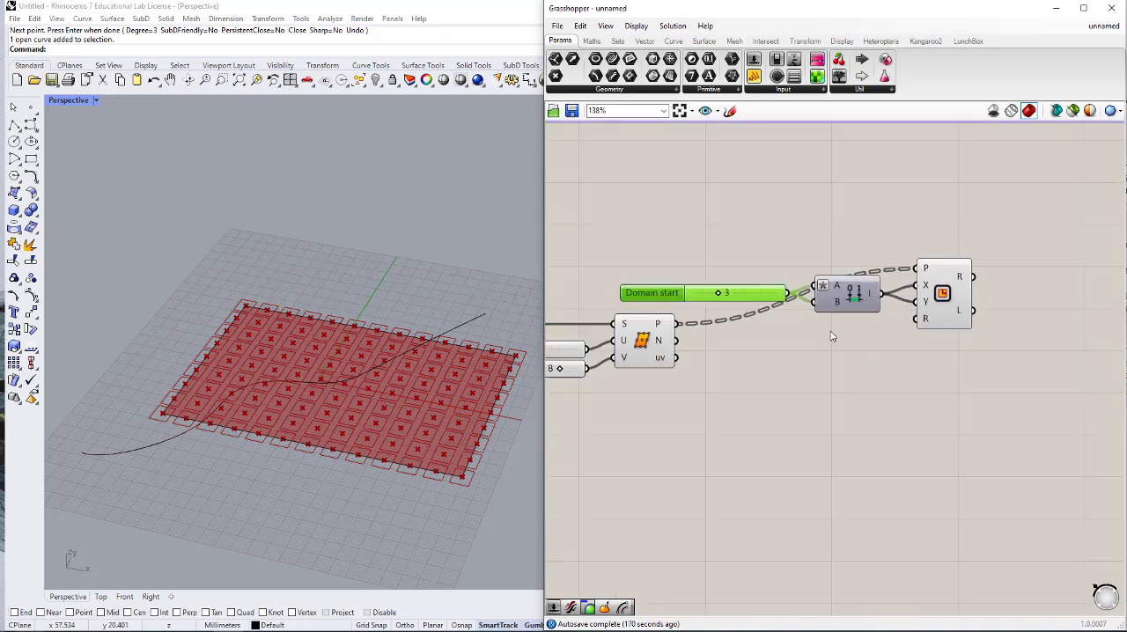
pyautogui.moveTo(689, 398); pyautogui.dragTo(635, 332)
pyautogui.middleClick(709, 346)
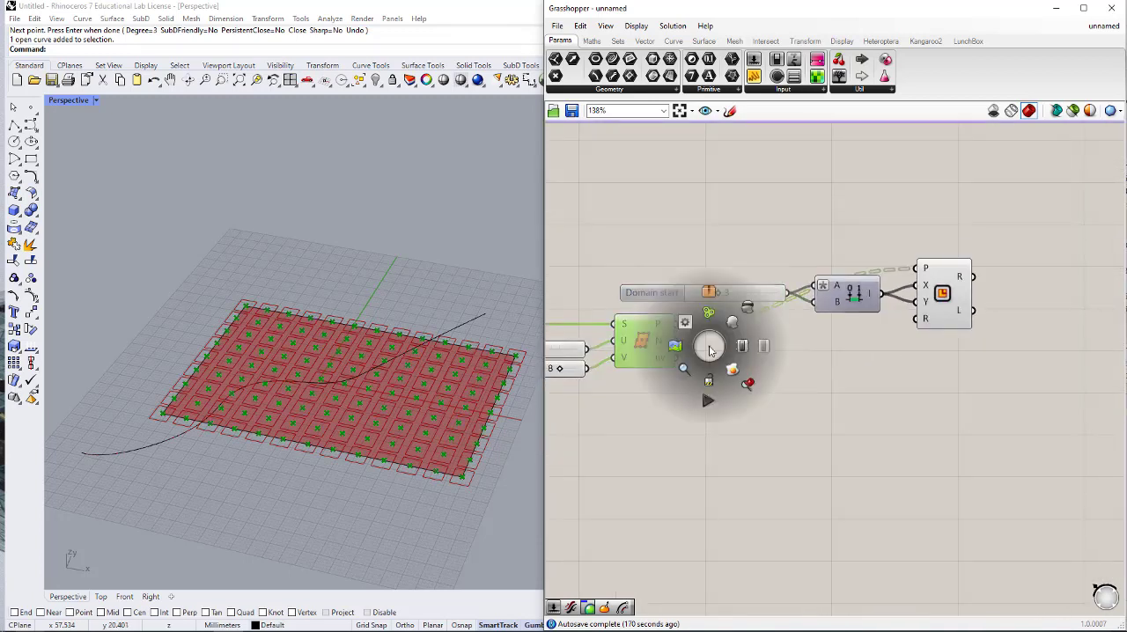
pyautogui.click(846, 380)
# - Add an Extrude component after the Rectangle component, leaving space between the two
pyautogui.moveTo(962, 287); pyautogui.dragTo(919, 315, button='right')
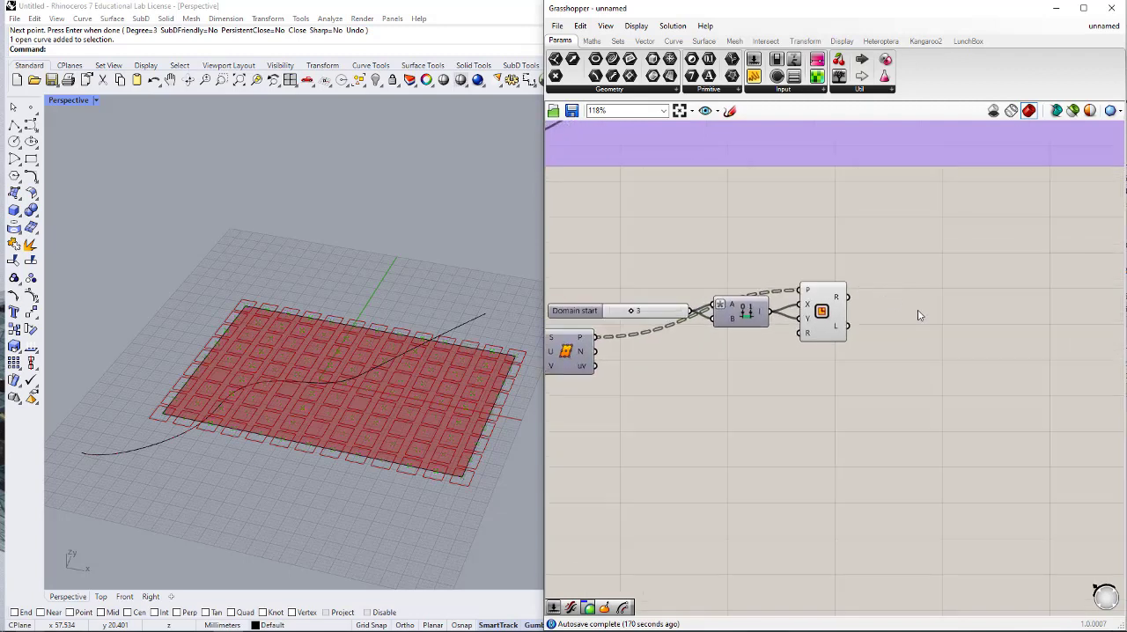
pyautogui.doubleClick(914, 296)
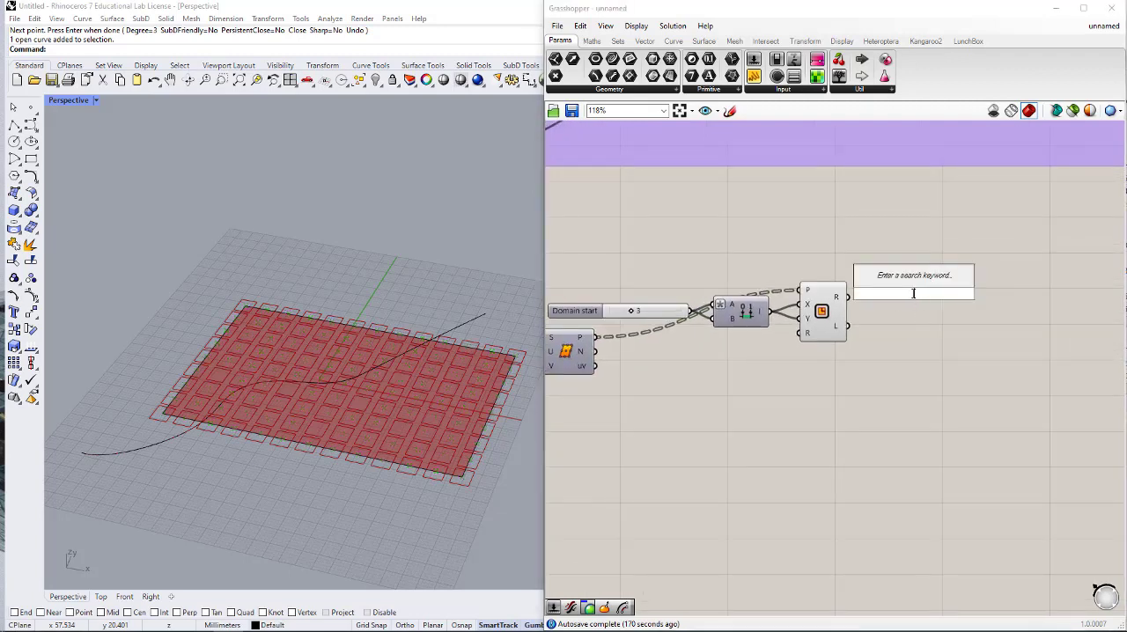
pyautogui.write('EXTR')
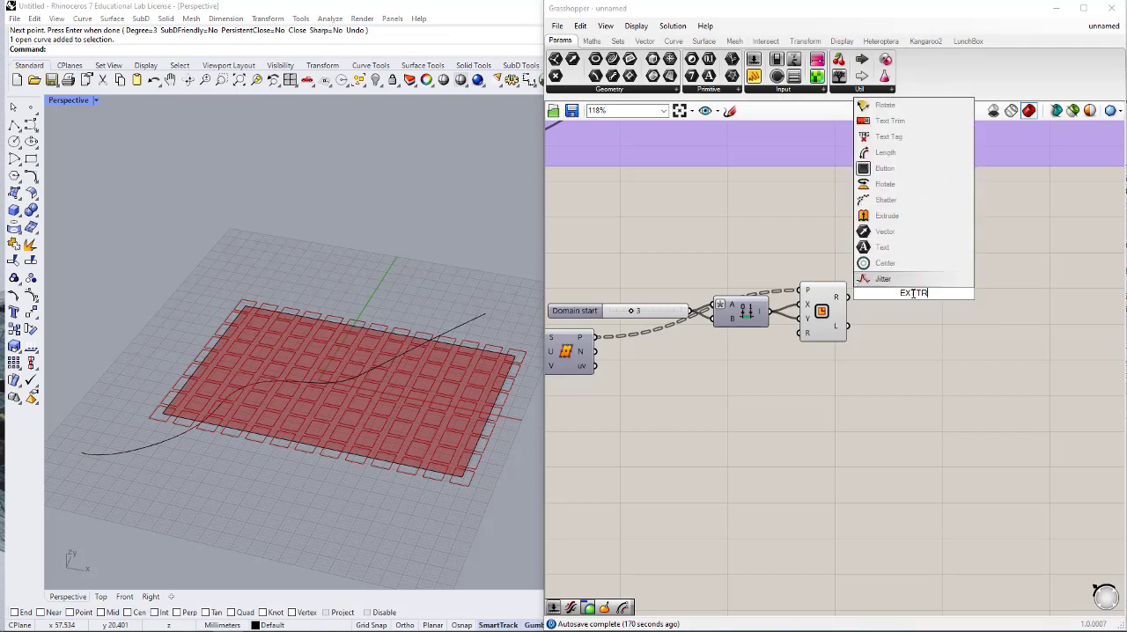
pyautogui.press('BackSpace')
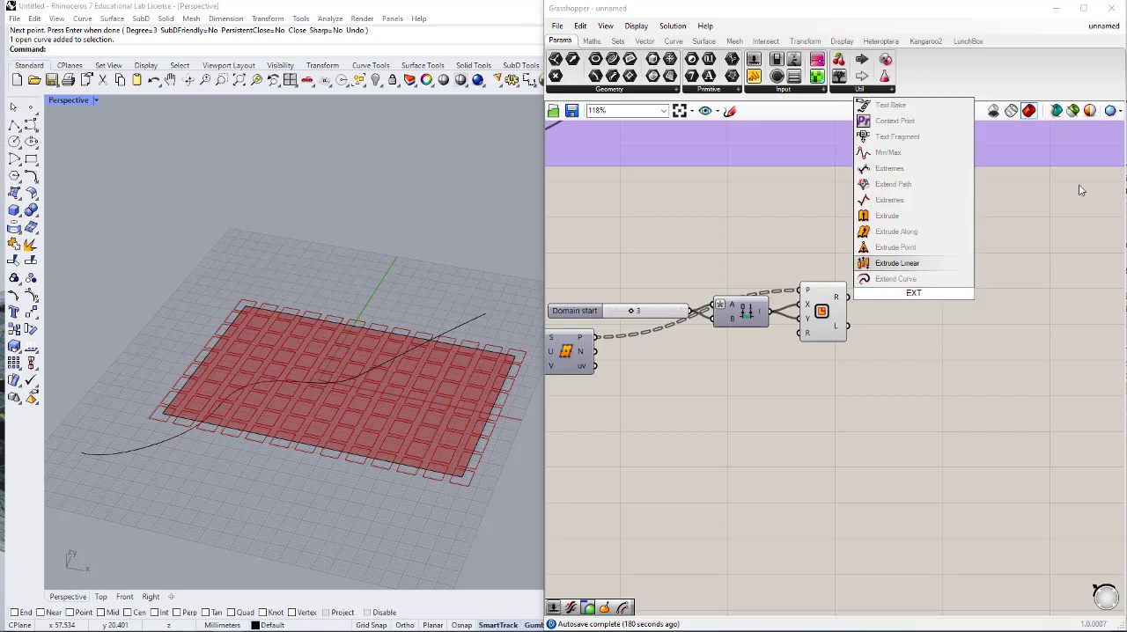
pyautogui.write('RUS')
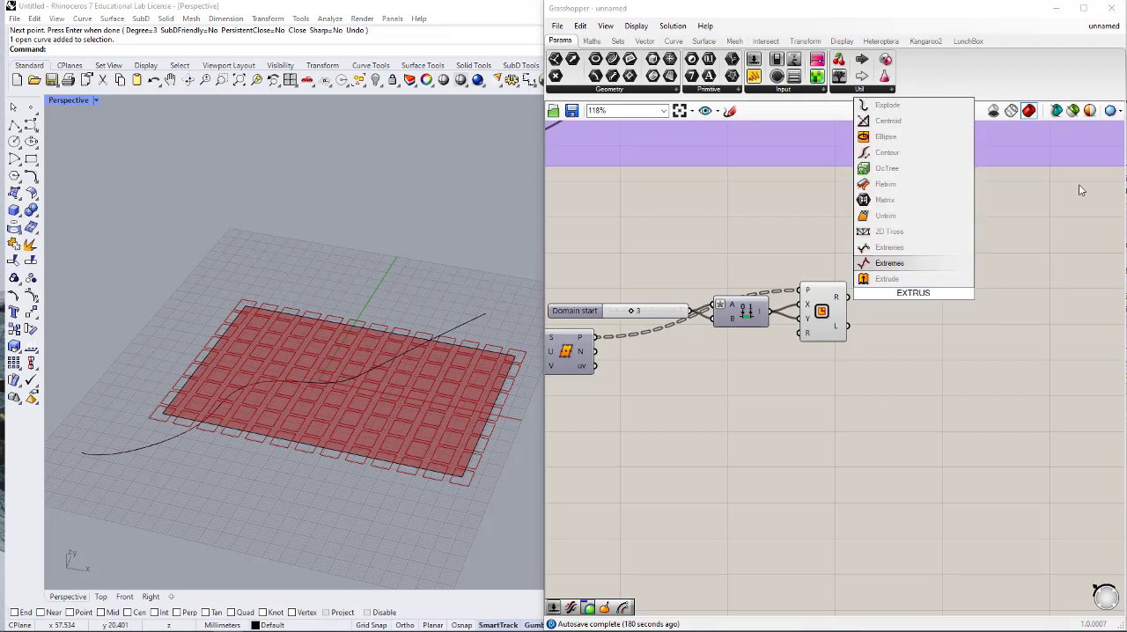
pyautogui.click(916, 278)
pyautogui.scroll(2, 920, 261)
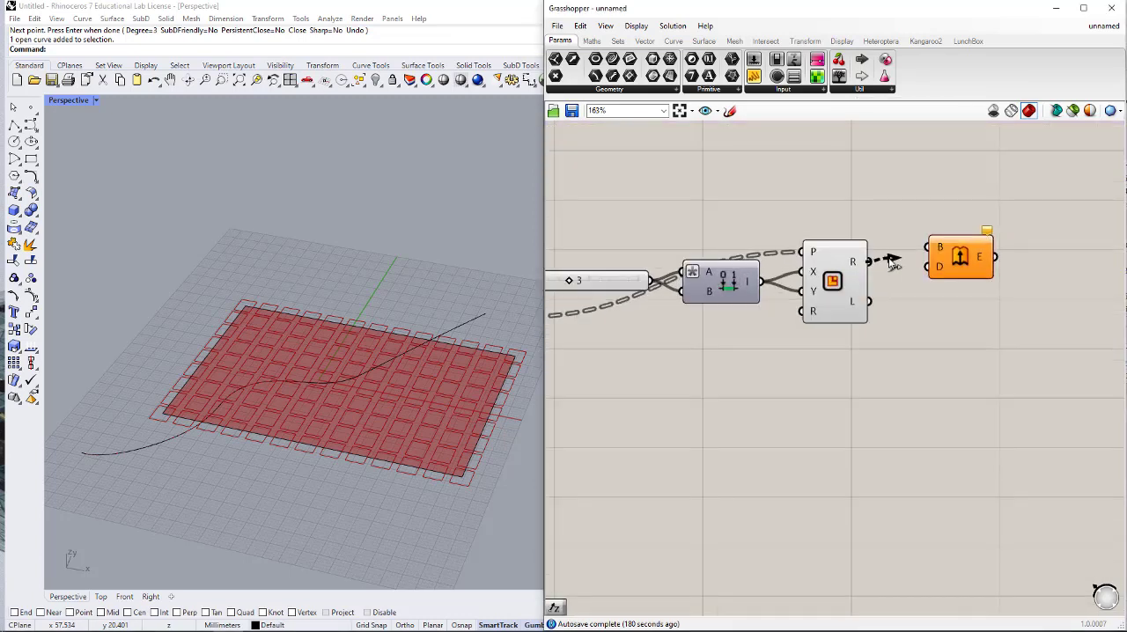
pyautogui.moveTo(958, 256); pyautogui.dragTo(1085, 265)
# - Add a Surface parameter between Rectangle and Extrude, linking Rectangle's R output through it to Extrude's B input
pyautogui.doubleClick(972, 267)
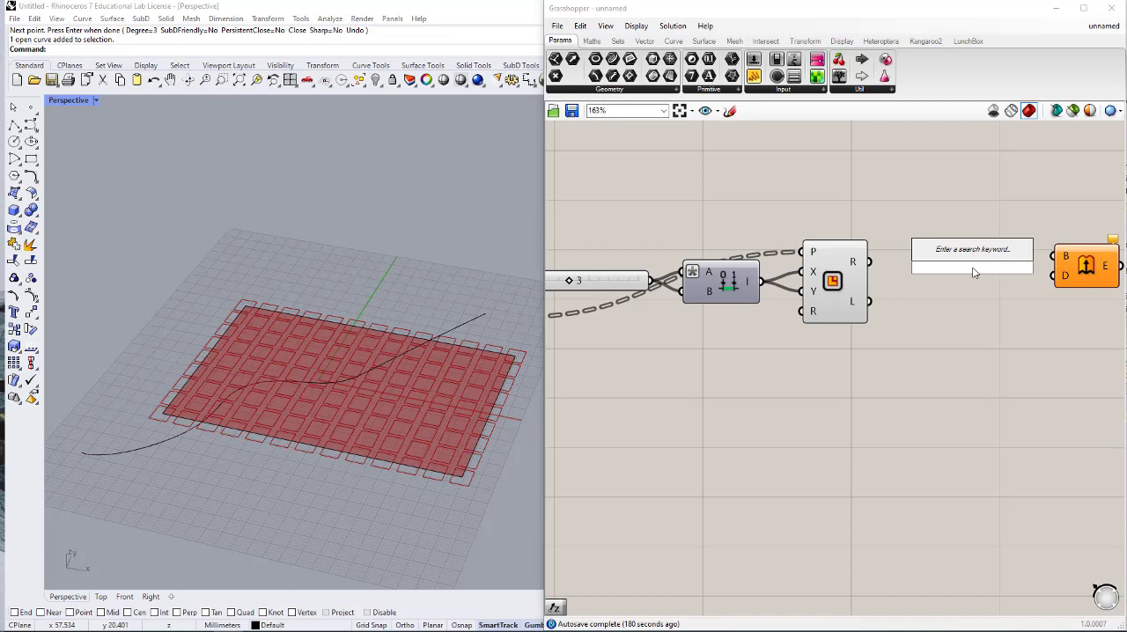
pyautogui.write('SURFACE')
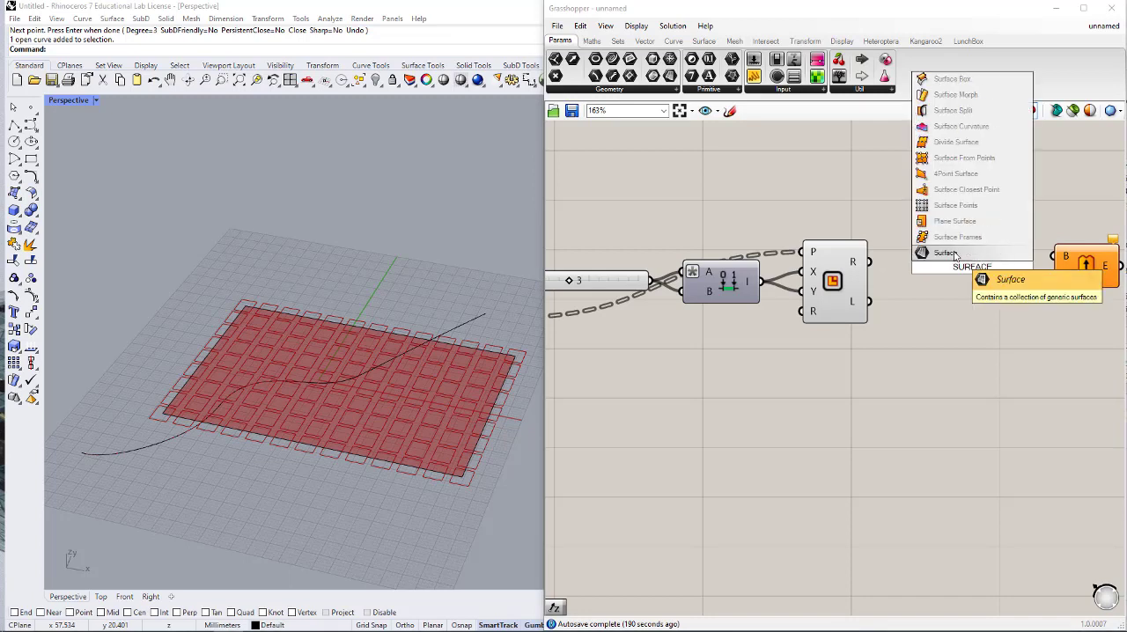
pyautogui.click(959, 254)
pyautogui.moveTo(869, 262); pyautogui.dragTo(1055, 256)
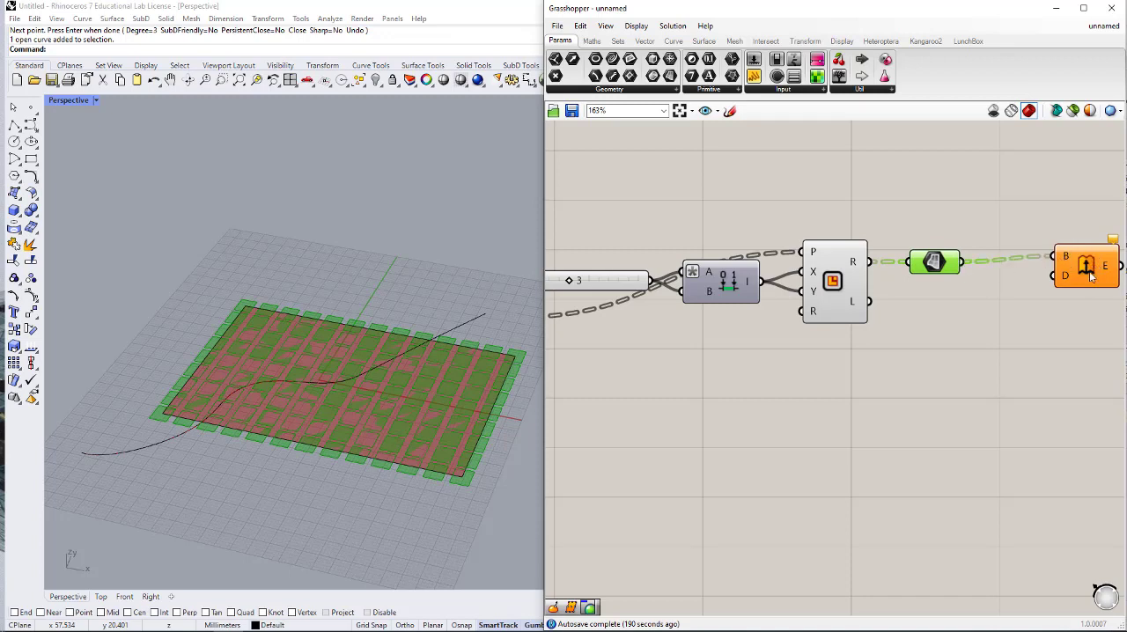
# - Add a Unit Z component below the Surface parameter and connect its V output to Extrude's D input
pyautogui.doubleClick(973, 351)
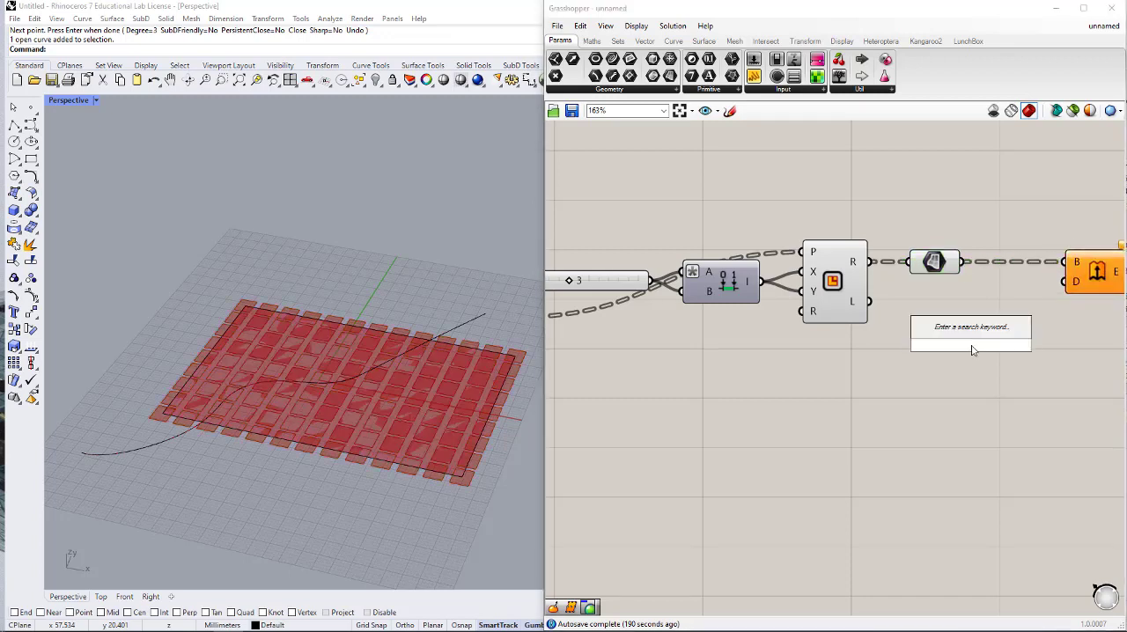
pyautogui.write('z')
pyautogui.press('Return')
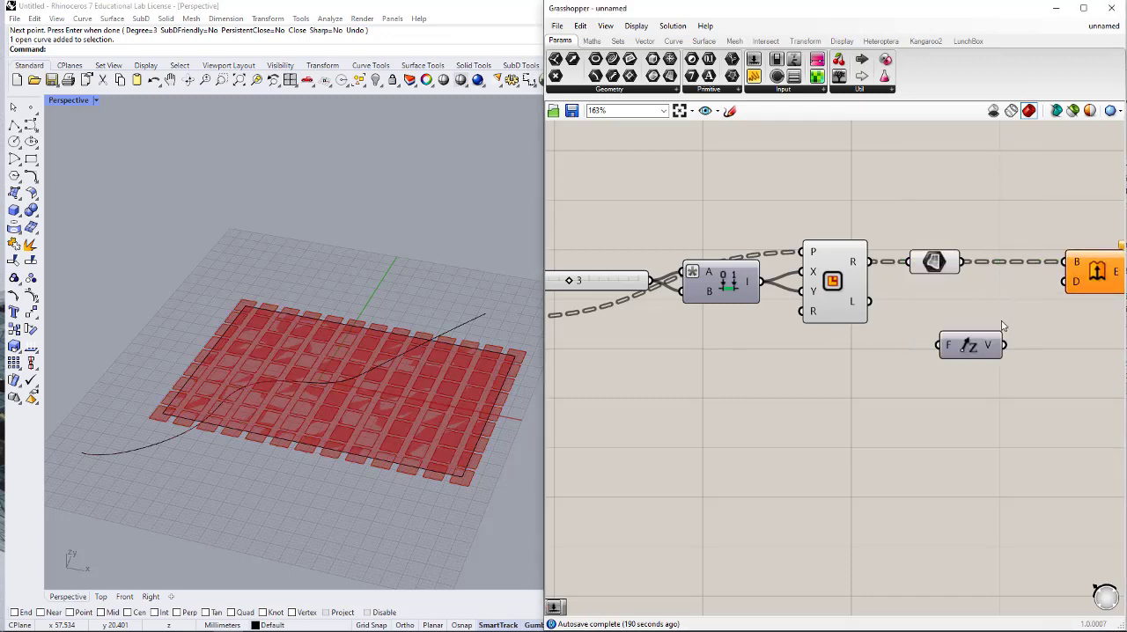
pyautogui.moveTo(1072, 286); pyautogui.dragTo(1006, 345)
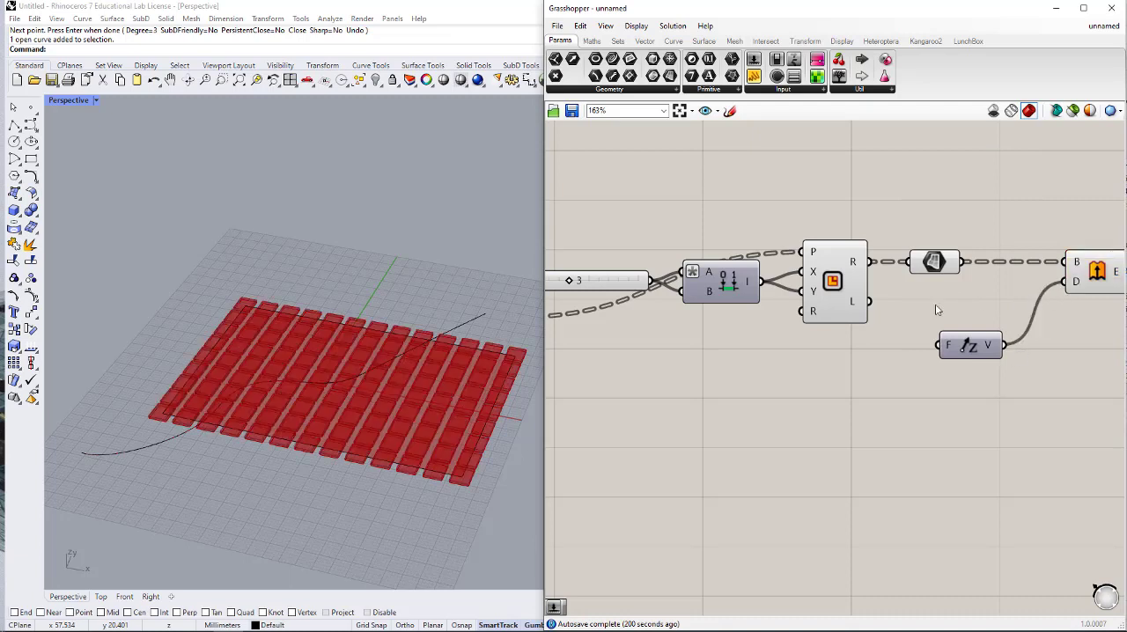
# - Add a number slider, connect it to Unit Z's F input and set the factor to 9
pyautogui.doubleClick(832, 360)
pyautogui.write('5')
pyautogui.press('Return')
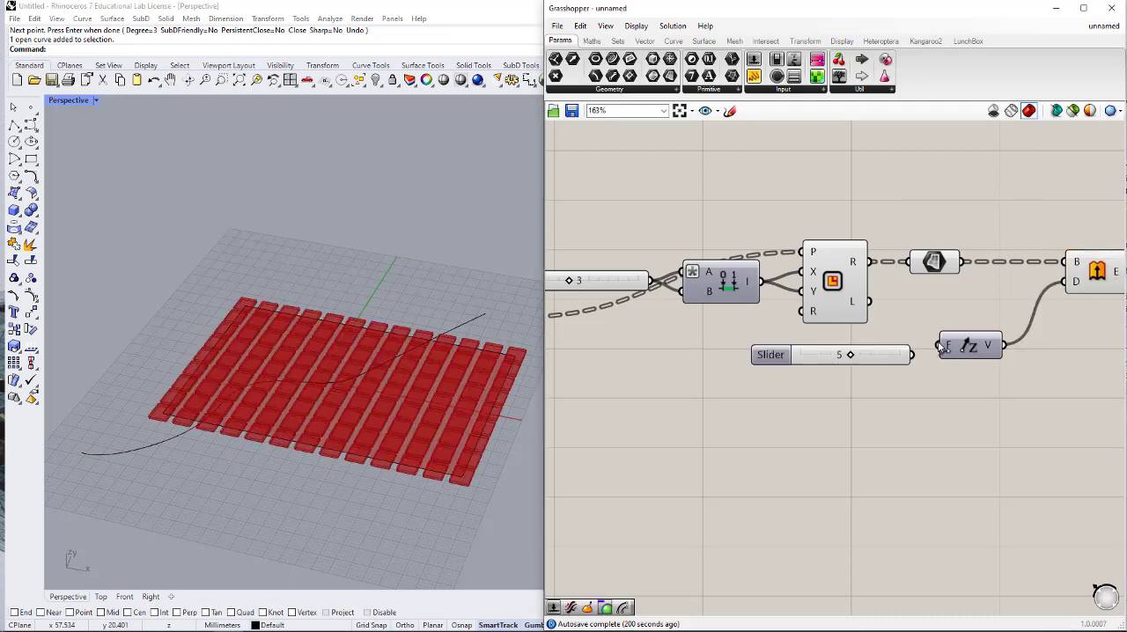
pyautogui.moveTo(939, 345); pyautogui.dragTo(866, 345)
pyautogui.moveTo(417, 398); pyautogui.dragTo(272, 475, button='right')
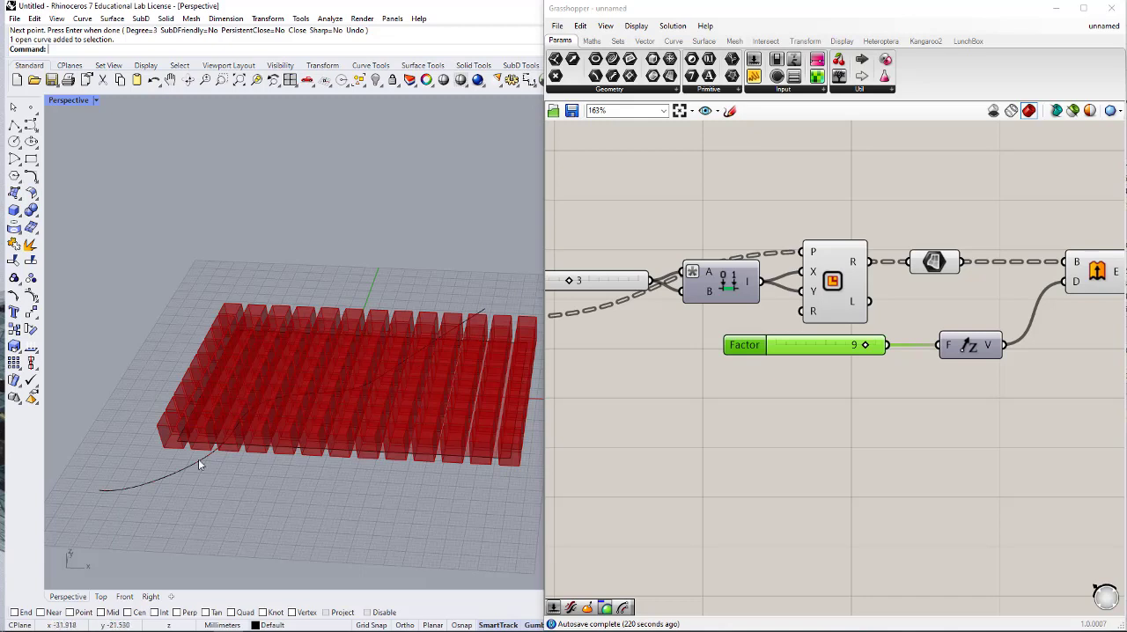
pyautogui.click(911, 428)
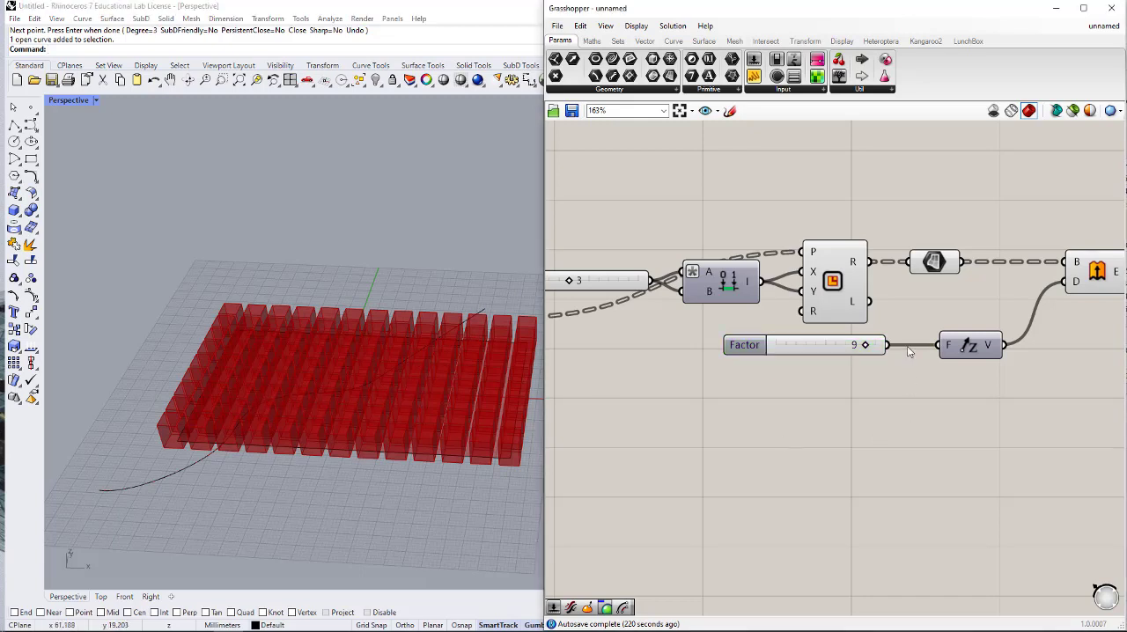
# - Turn off the viewport preview of the Rectangle component and the Surface parameter after it
pyautogui.moveTo(917, 348); pyautogui.dragTo(911, 347, button='right')
pyautogui.moveTo(935, 202); pyautogui.dragTo(846, 271)
pyautogui.middleClick(874, 254)
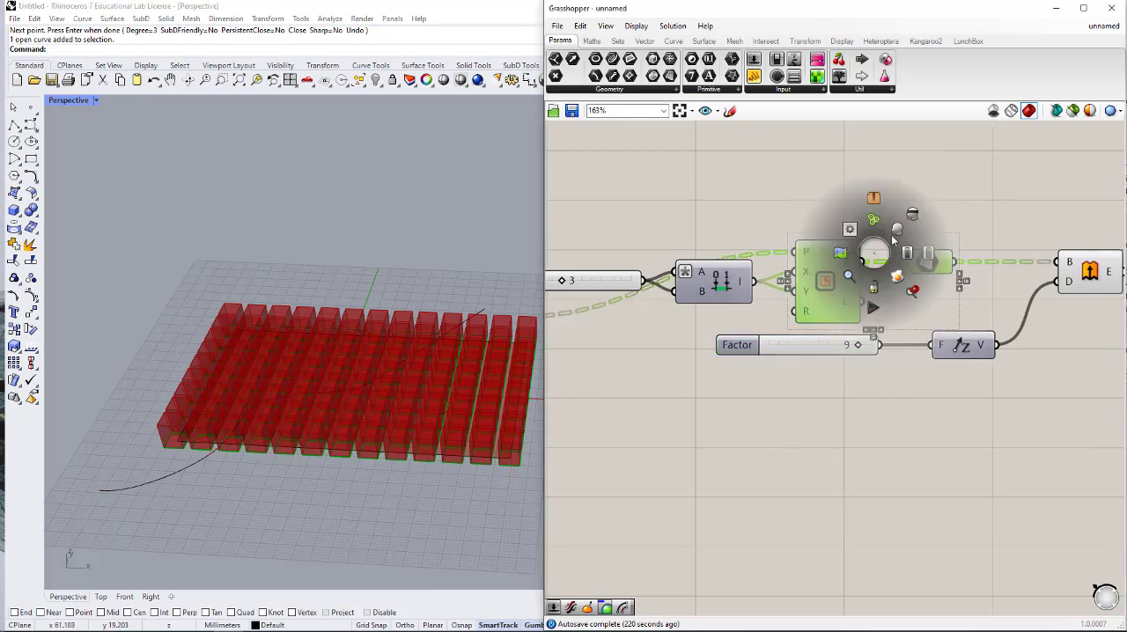
pyautogui.click(913, 221)
pyautogui.click(955, 304)
# - Move the Curve parameter holding the drawn curve below the Divide Surface group, leaving space after it
pyautogui.scroll(-2, 958, 311)
pyautogui.moveTo(758, 370); pyautogui.dragTo(887, 355, button='right')
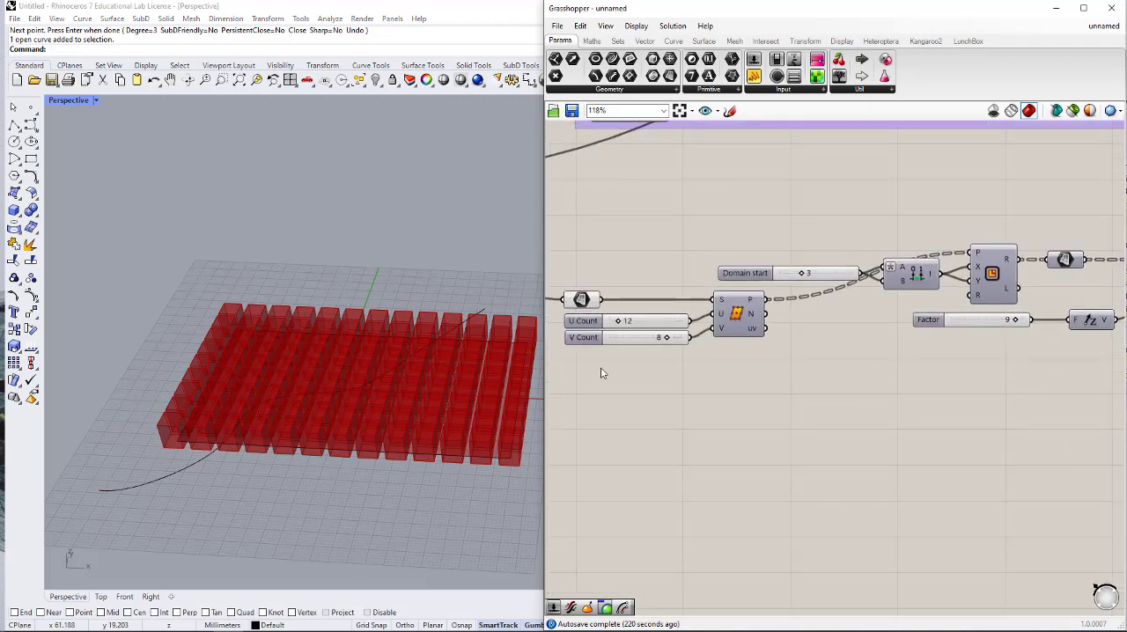
pyautogui.moveTo(603, 368); pyautogui.dragTo(784, 362, button='right')
pyautogui.click(698, 406)
pyautogui.moveTo(698, 408); pyautogui.dragTo(670, 423)
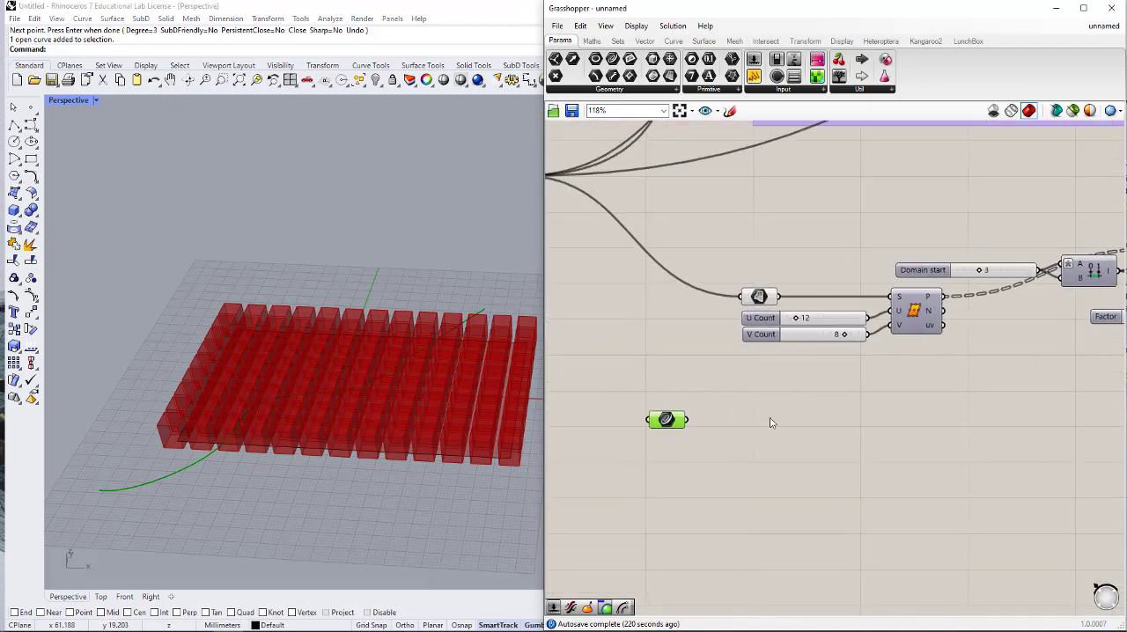
# - Add a Curve Closest Point component beside the Curve parameter
pyautogui.doubleClick(788, 413)
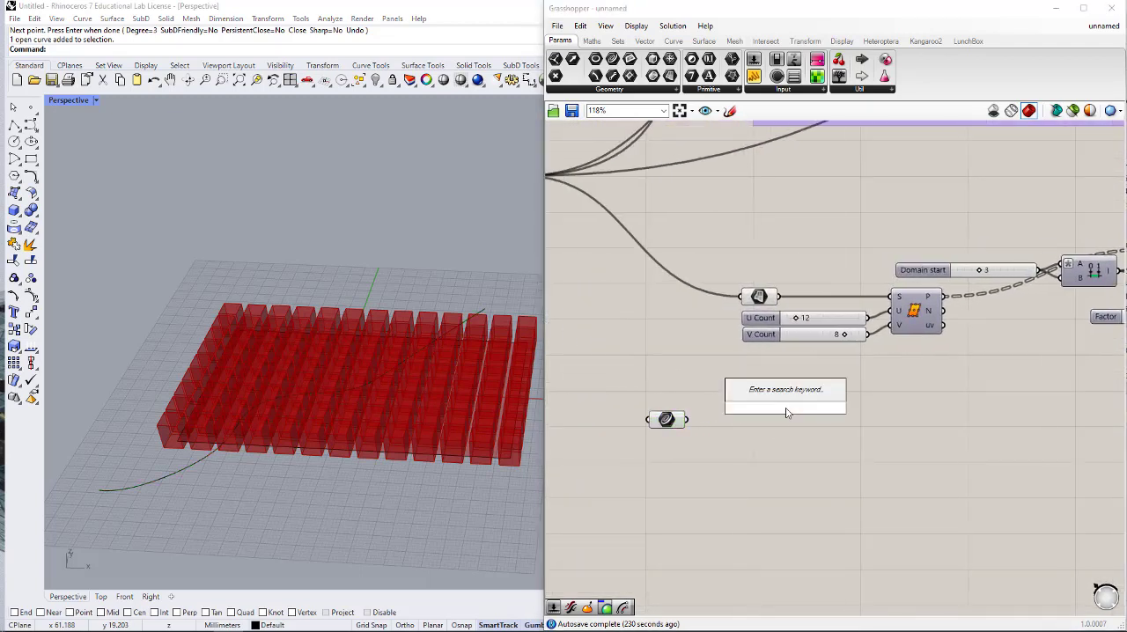
pyautogui.write('CURVE')
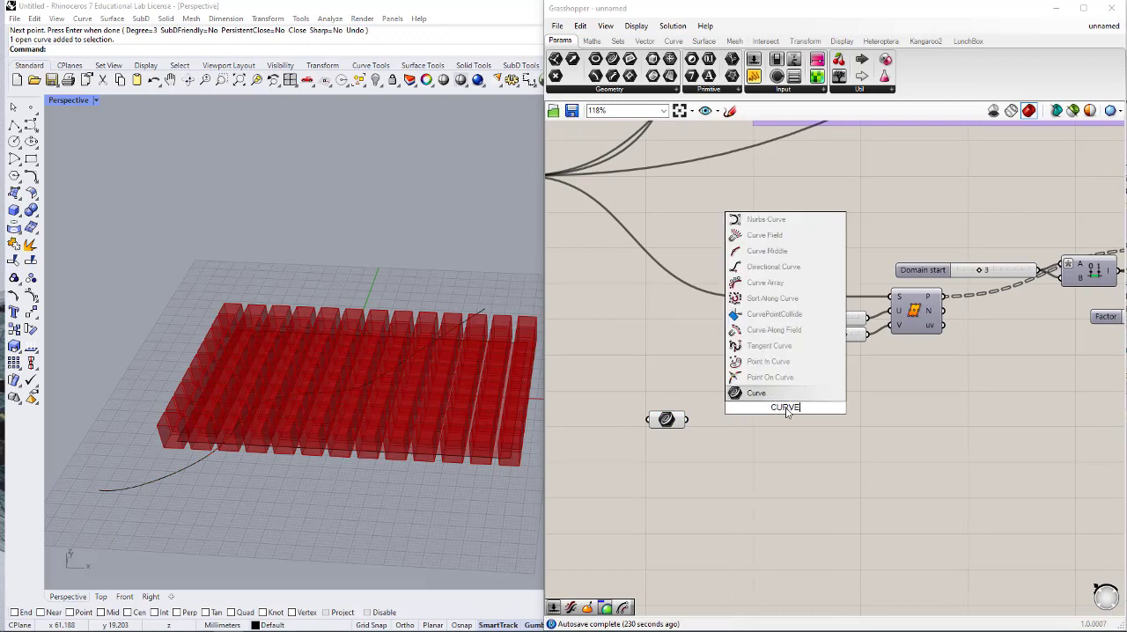
pyautogui.write(' CLOSE')
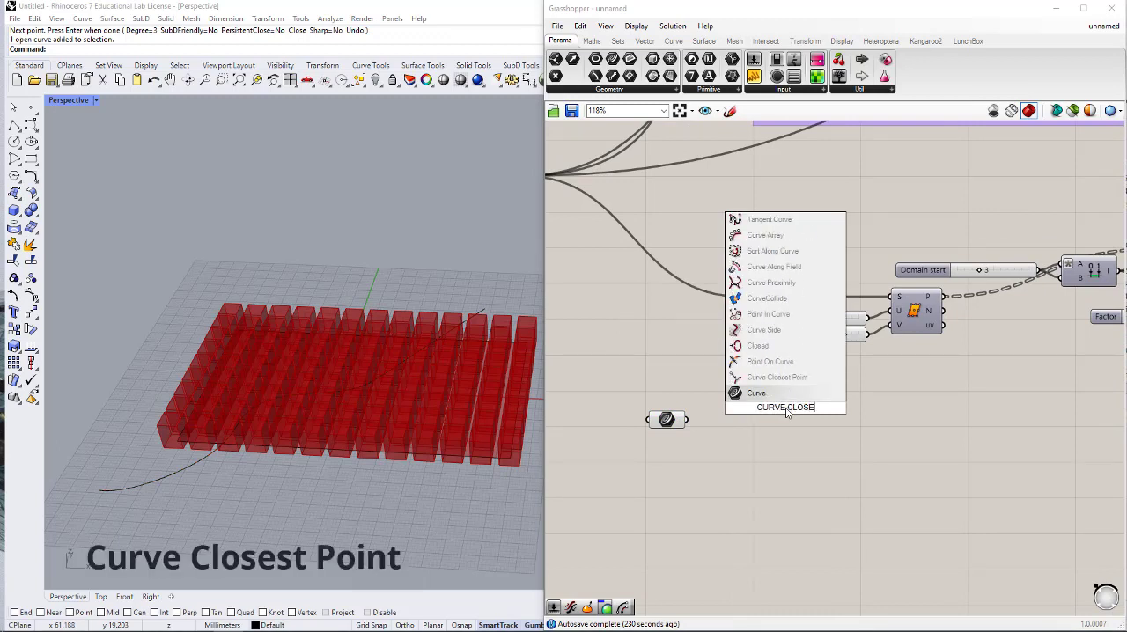
pyautogui.click(771, 378)
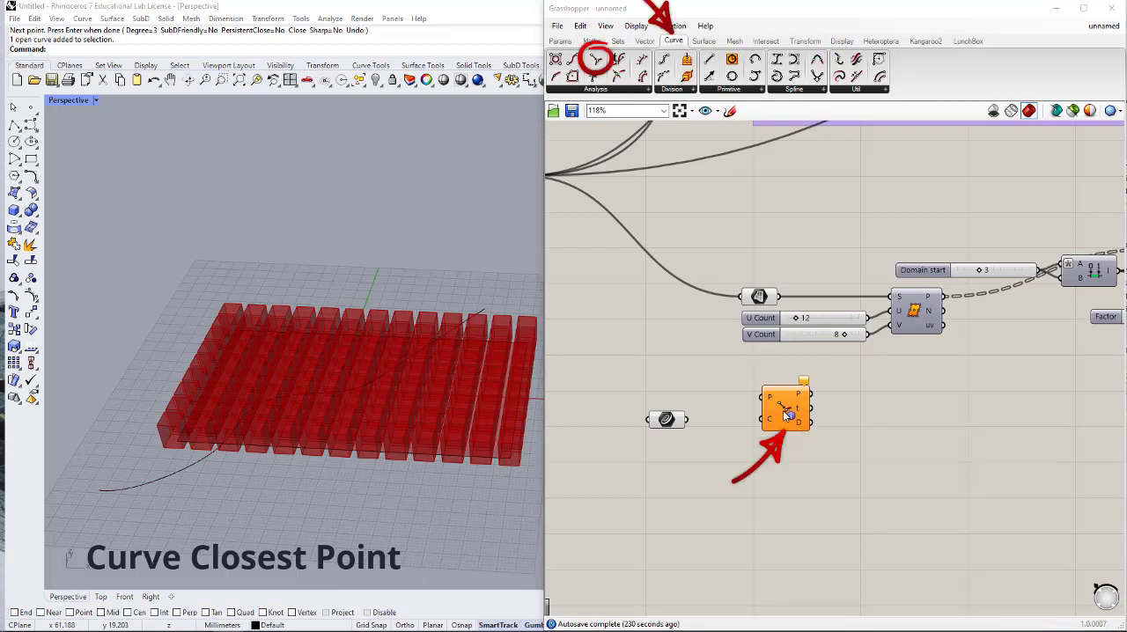
pyautogui.moveTo(711, 411); pyautogui.dragTo(739, 411, button='right')
# - Connect the Curve parameter to Curve Closest Point's C input and Divide Surface's P output to its P input
pyautogui.moveTo(695, 421); pyautogui.dragTo(790, 420)
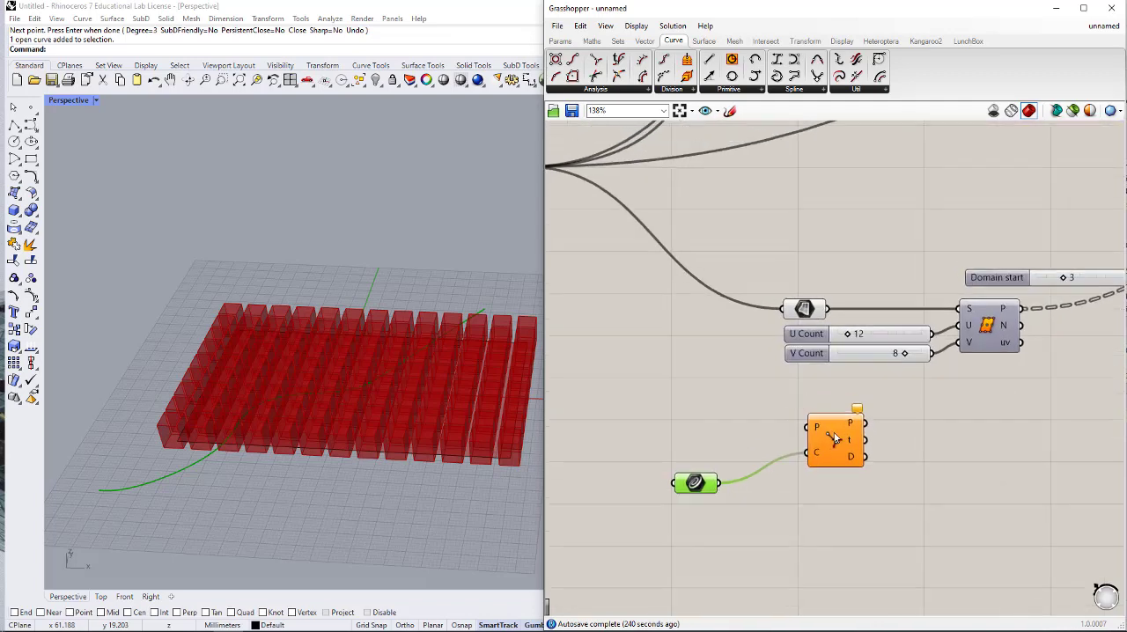
pyautogui.scroll(-2, 782, 378)
pyautogui.moveTo(763, 431); pyautogui.dragTo(978, 425)
pyautogui.moveTo(902, 334); pyautogui.dragTo(961, 409)
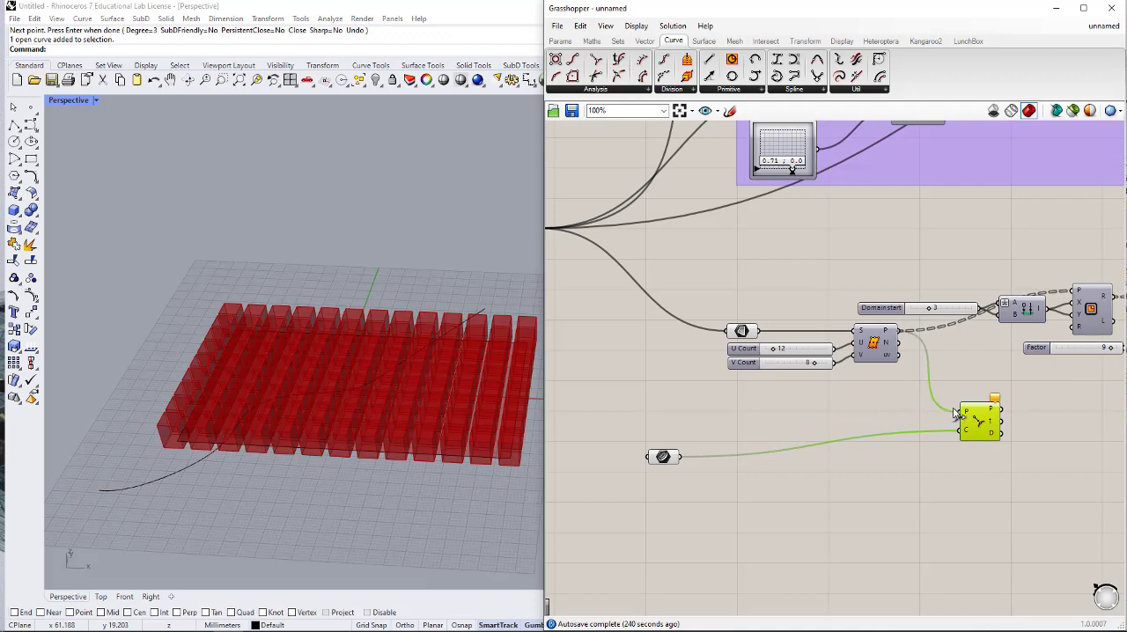
# - Move the Curve Closest Point component slightly lower and examine the data in its P output
pyautogui.moveTo(910, 454); pyautogui.dragTo(778, 443, button='right')
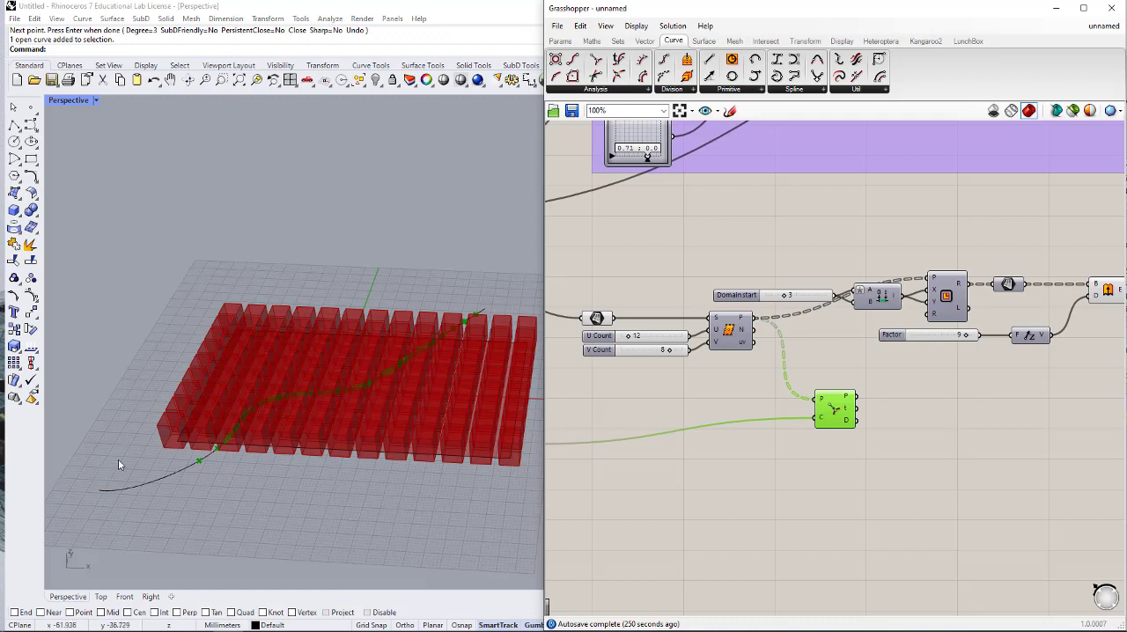
pyautogui.moveTo(837, 427)
pyautogui.mouseDown()
pyautogui.moveTo(847, 441)
pyautogui.moveTo(824, 437)
pyautogui.moveTo(837, 436)
pyautogui.mouseUp()
pyautogui.moveTo(845, 423)
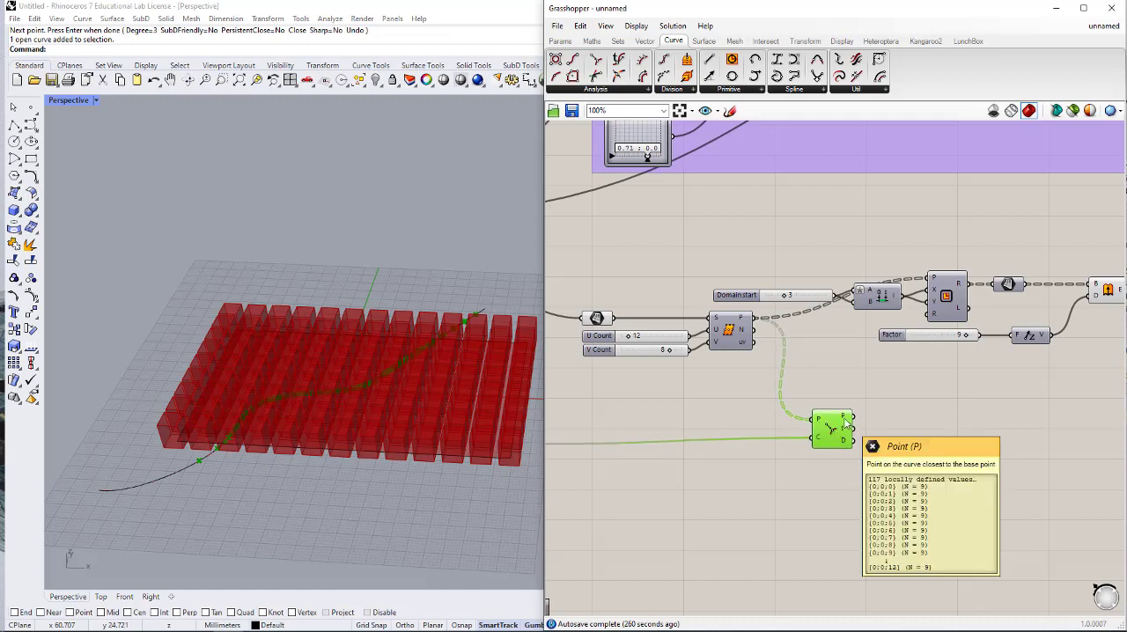
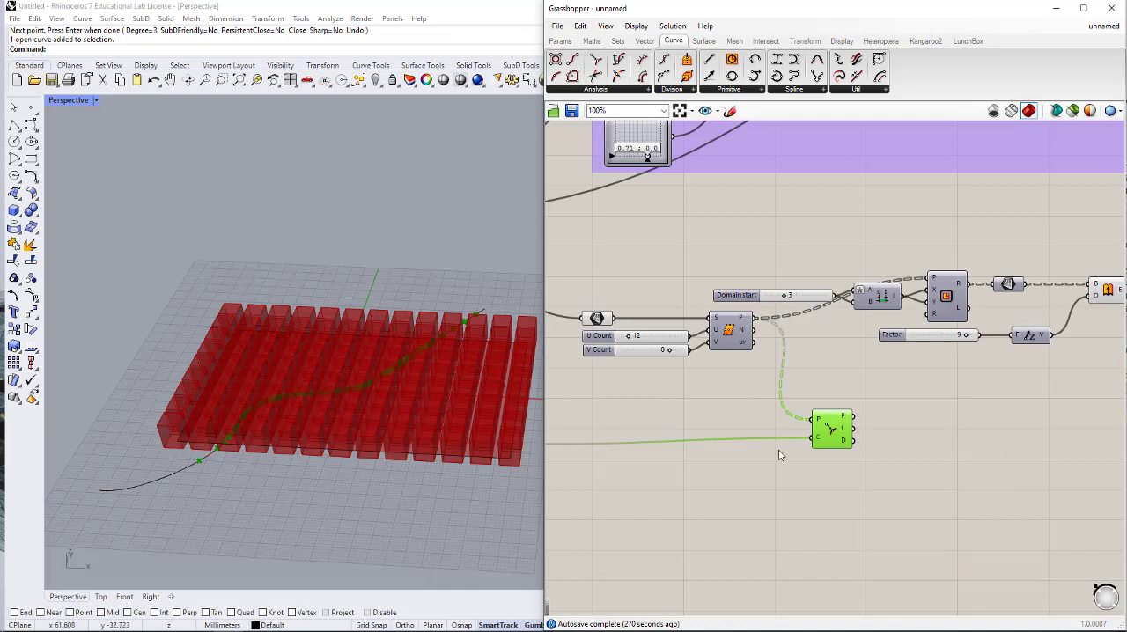
# - Add a Remap Numbers component beside Curve Closest Point and connect the D output to its V input
pyautogui.scroll(3, 884, 444)
pyautogui.moveTo(822, 448)
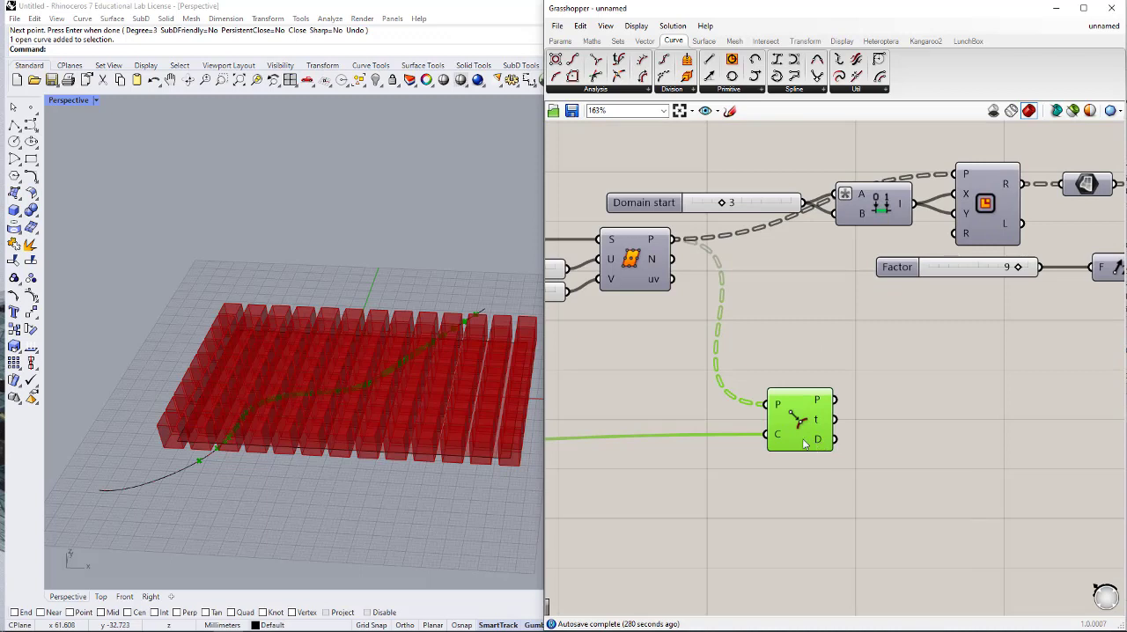
pyautogui.doubleClick(940, 447)
pyautogui.write('REMAP')
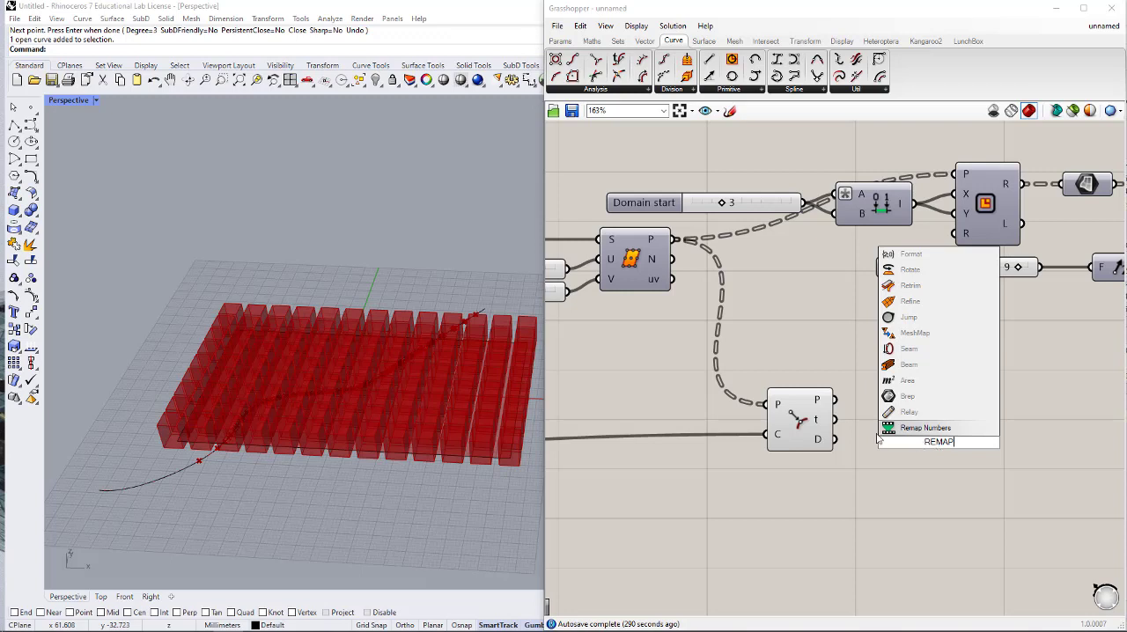
pyautogui.press('Return')
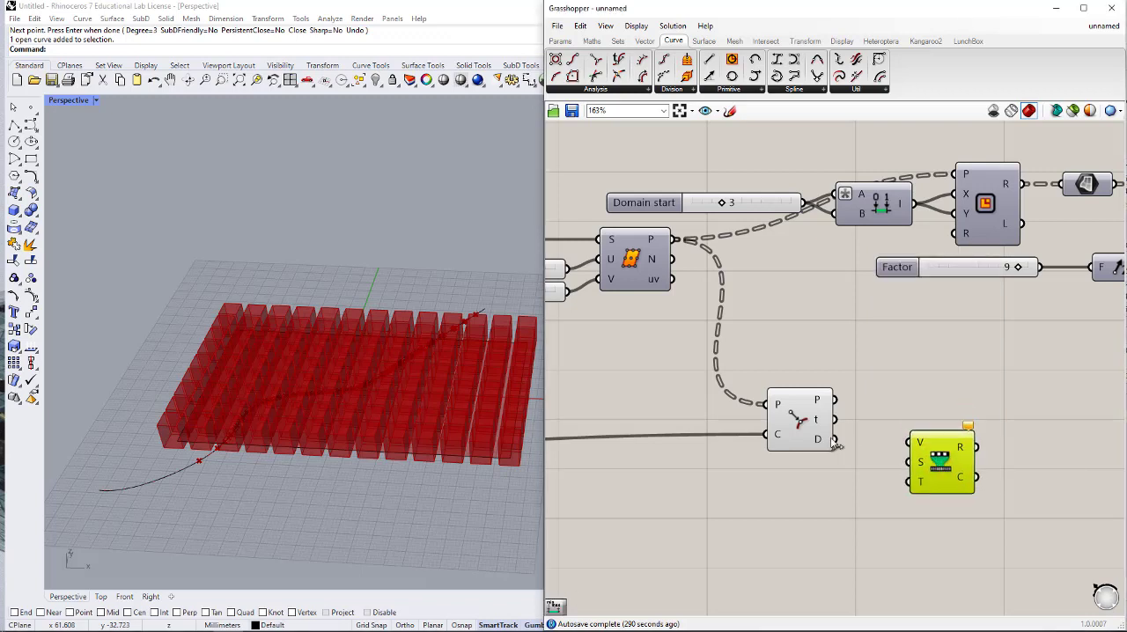
pyautogui.moveTo(844, 442); pyautogui.dragTo(988, 471)
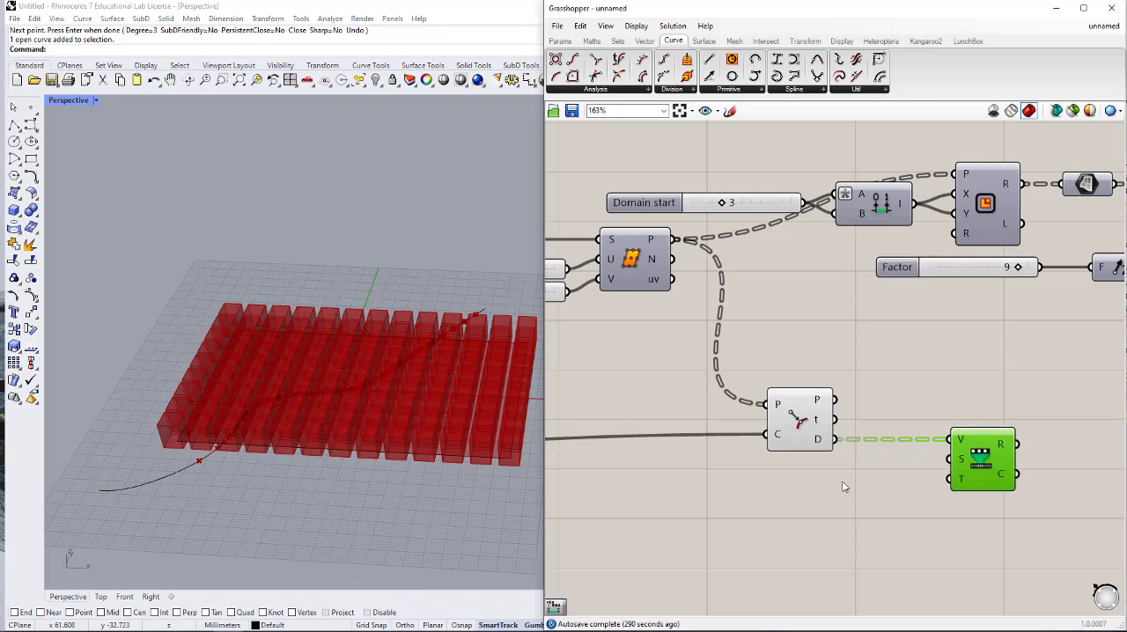
# - Add a Bounds component between Curve Closest Point's D output and Remap Numbers' S input, moving Remap Numbers to make room
pyautogui.click(843, 483)
pyautogui.doubleClick(843, 485)
pyautogui.write('BOUNDS')
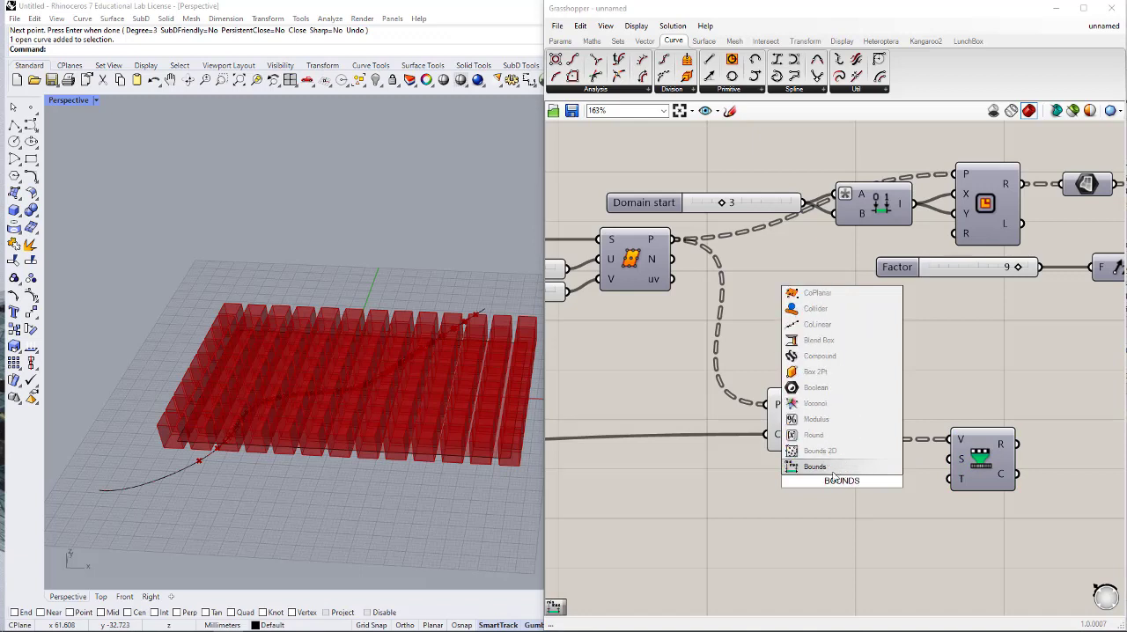
pyautogui.click(834, 472)
pyautogui.moveTo(826, 475); pyautogui.dragTo(1015, 460)
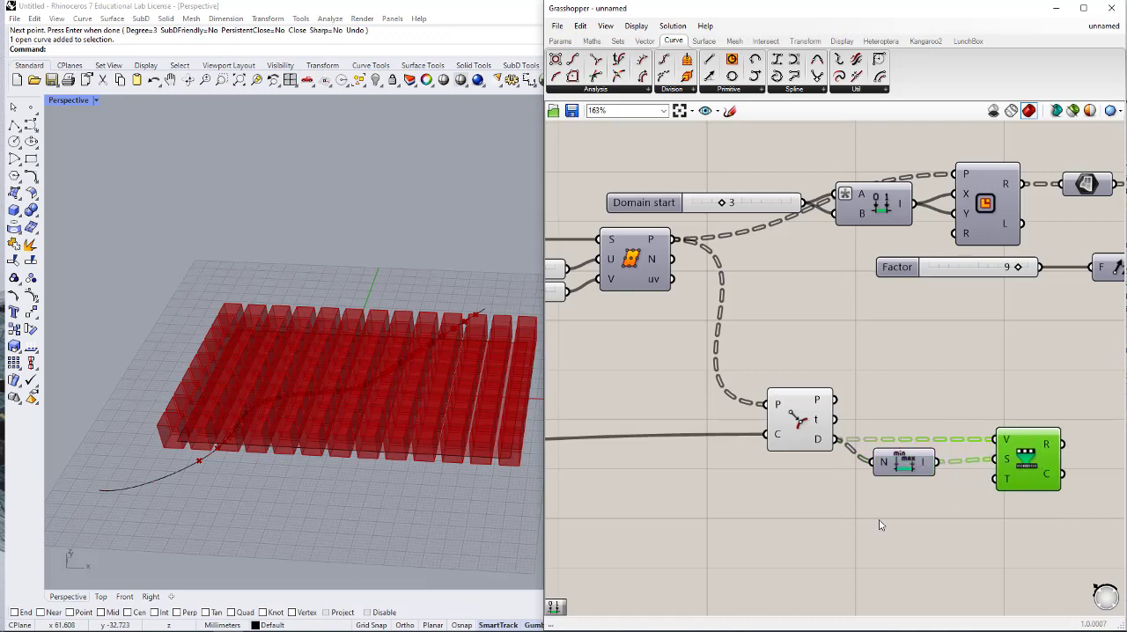
# - Add a Construct Domain component below Bounds and connect its output to Remap Numbers' T input
pyautogui.doubleClick(879, 523)
pyautogui.write('CONS T')
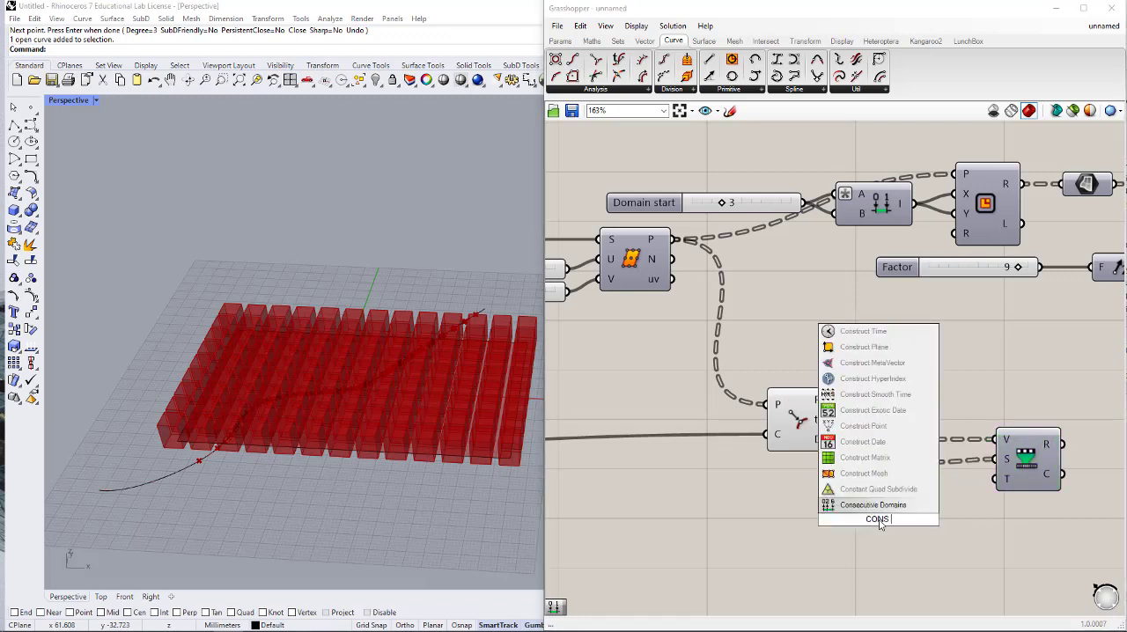
pyautogui.write('-')
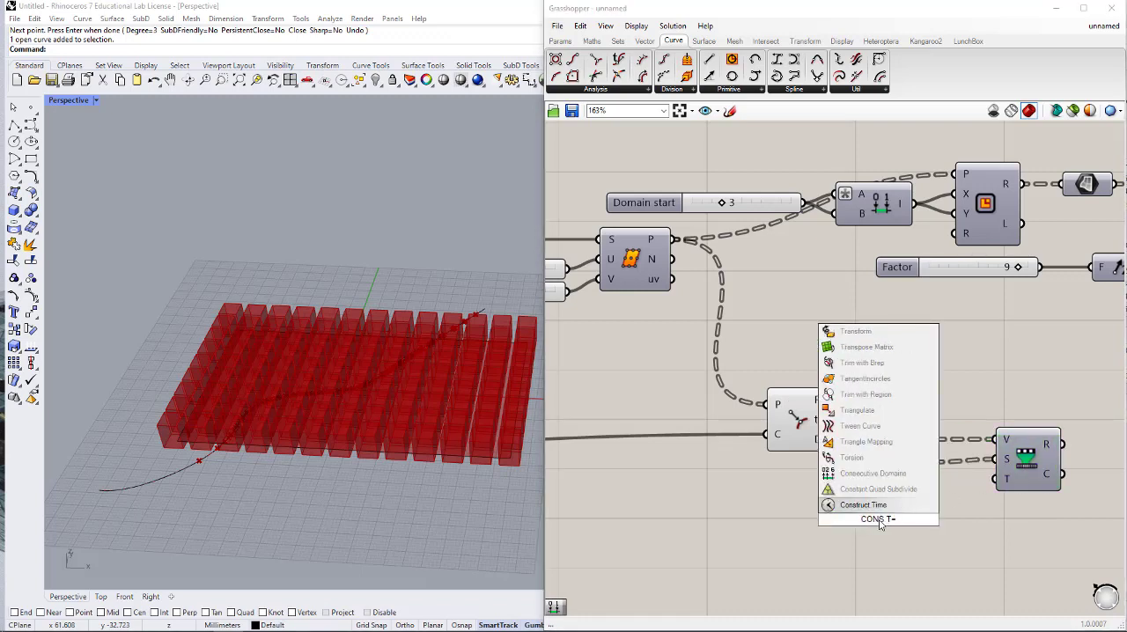
pyautogui.press('BackSpace')
pyautogui.press('BackSpace')
pyautogui.write('DOM')
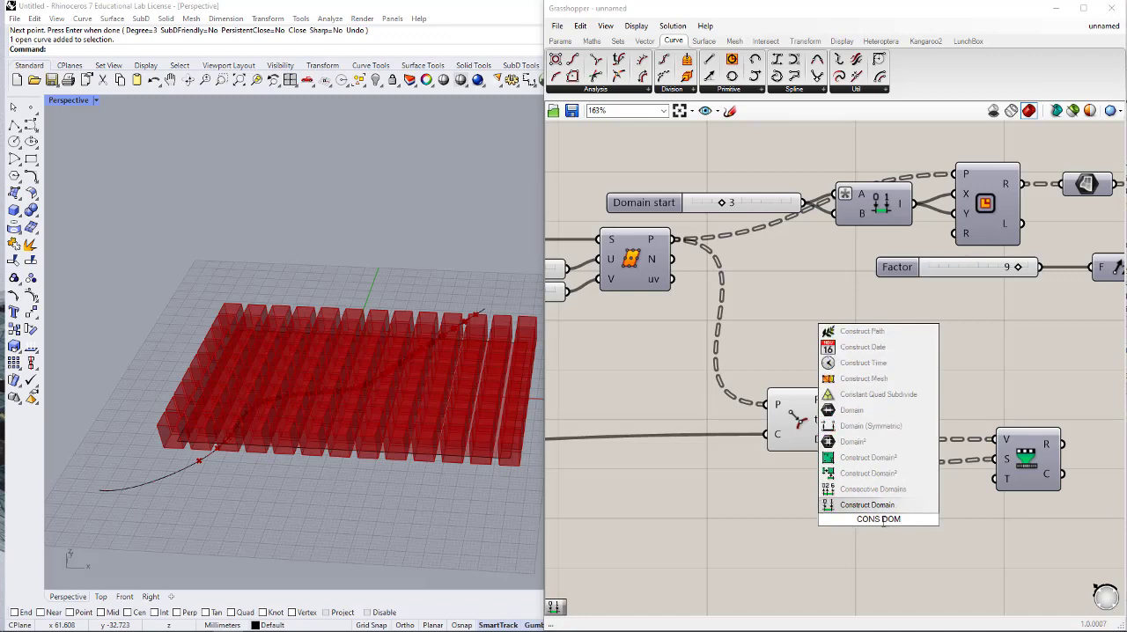
pyautogui.press('Return')
pyautogui.moveTo(995, 479); pyautogui.dragTo(913, 510)
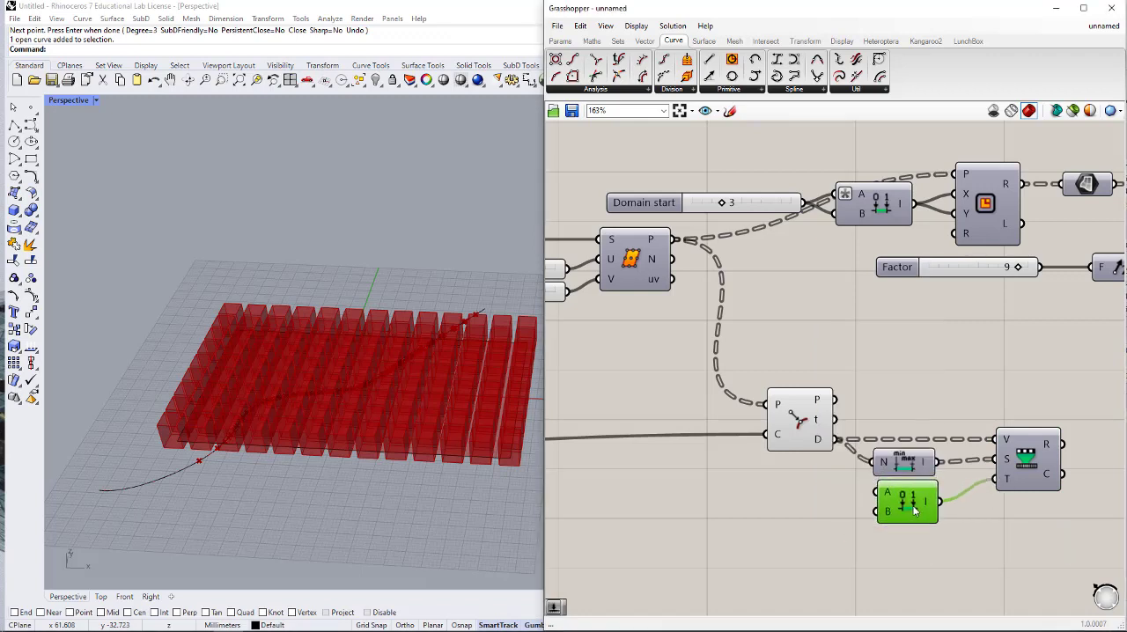
# - Add number sliders of 3 and 12 and connect them to the new Construct Domain's A and B inputs respectively
pyautogui.doubleClick(786, 506)
pyautogui.write('3')
pyautogui.press('Return')
pyautogui.moveTo(834, 503); pyautogui.dragTo(797, 498)
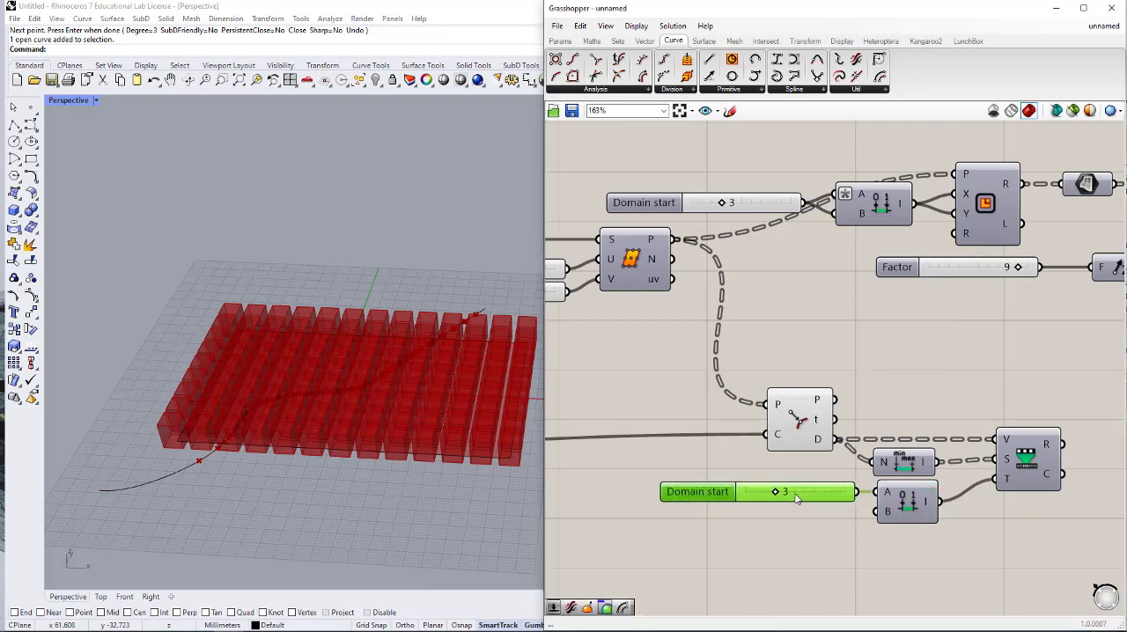
pyautogui.doubleClick(774, 535)
pyautogui.write('12')
pyautogui.press('Return')
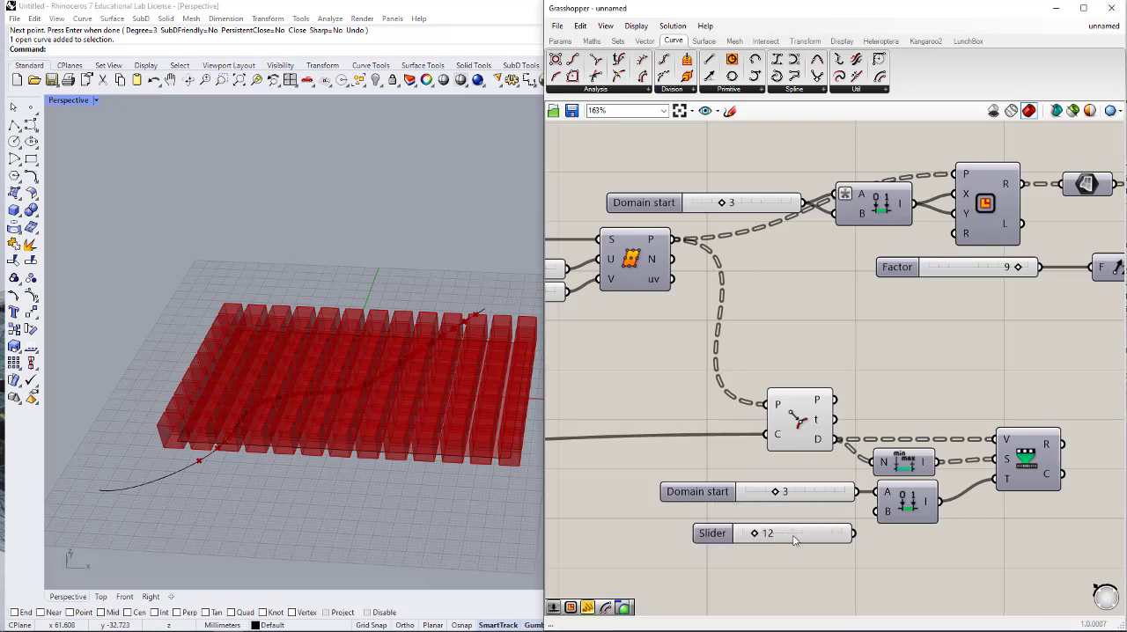
pyautogui.moveTo(886, 533); pyautogui.dragTo(878, 512)
pyautogui.moveTo(827, 539); pyautogui.dragTo(805, 521)
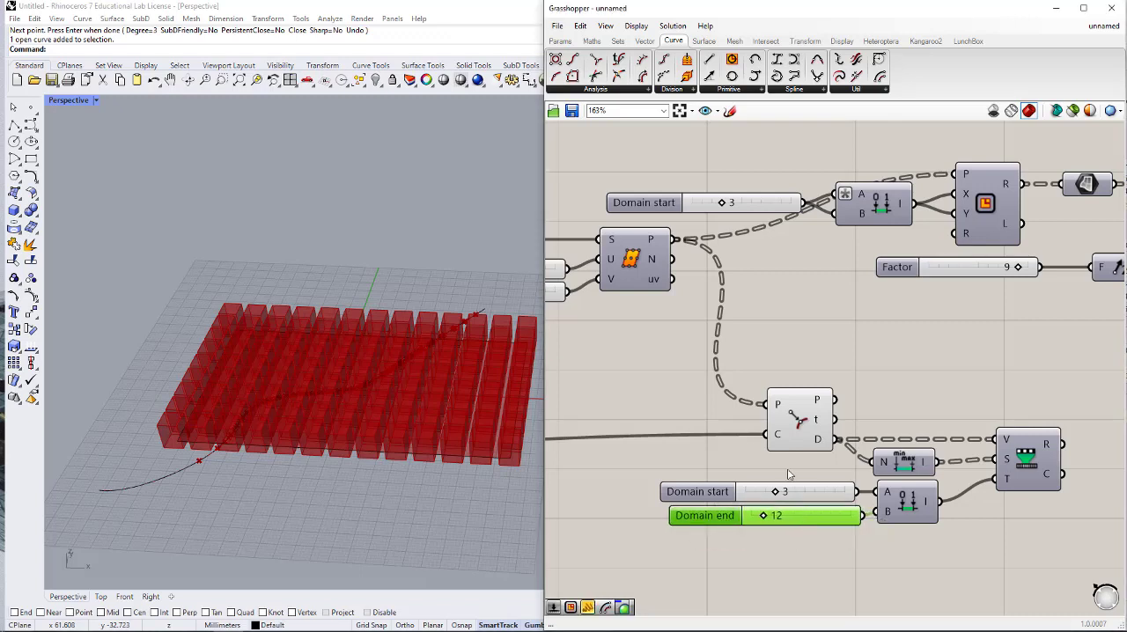
# - Connect Remap Numbers' R output to Unit Z's F input, space out Unit Z and Extrude, and delete the disconnected Factor slider
pyautogui.scroll(-3, 865, 541)
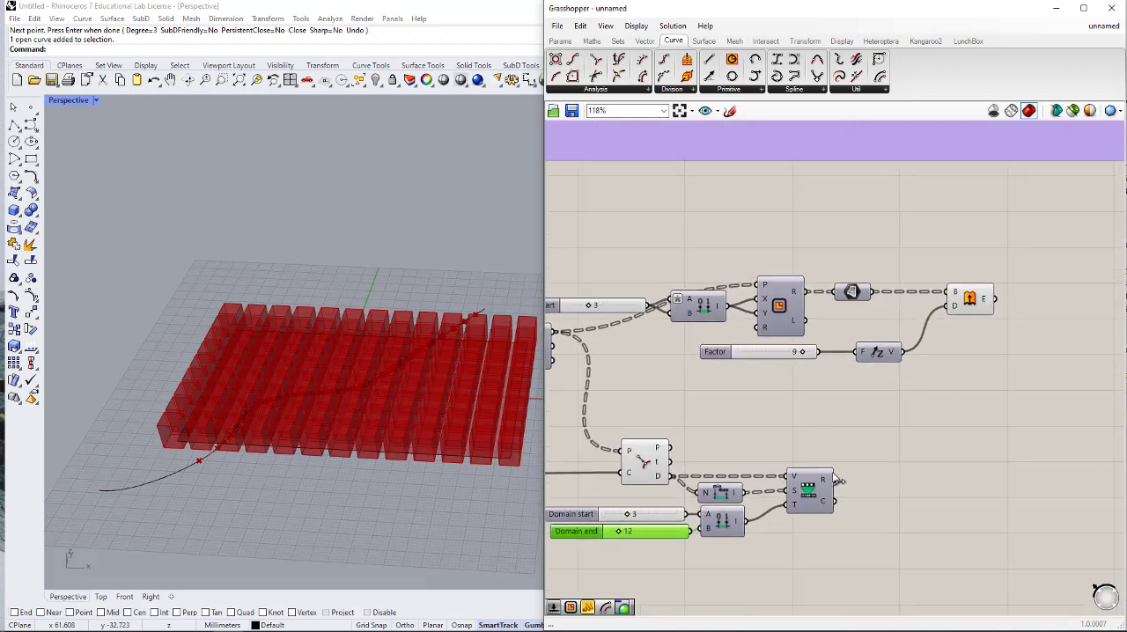
pyautogui.moveTo(839, 481); pyautogui.dragTo(883, 353)
pyautogui.click(914, 360)
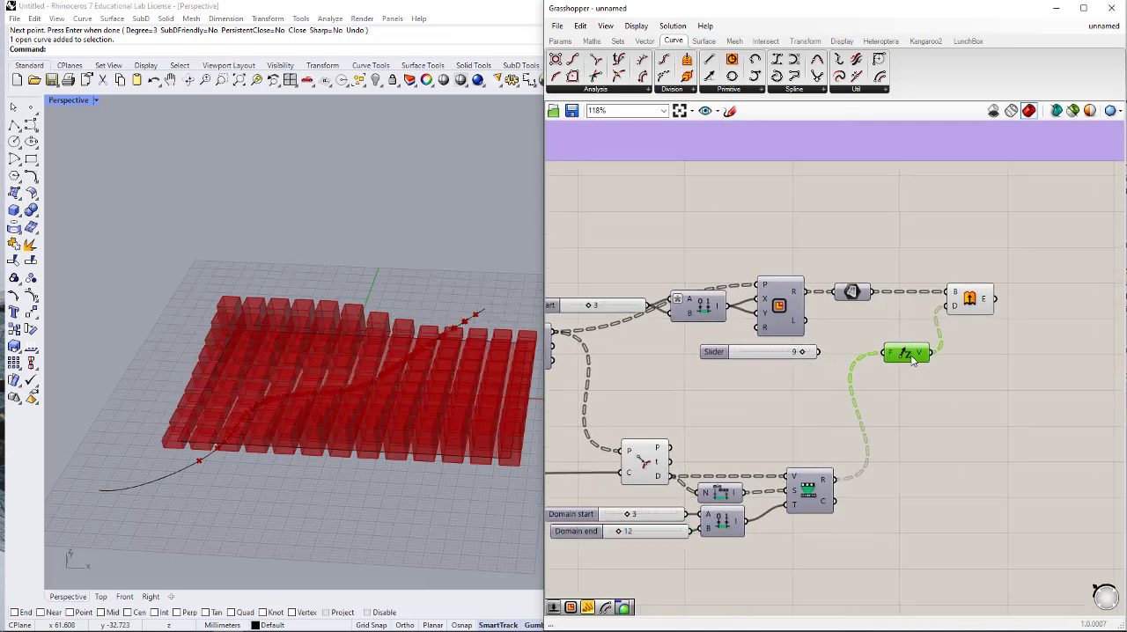
pyautogui.moveTo(975, 311); pyautogui.dragTo(1000, 311)
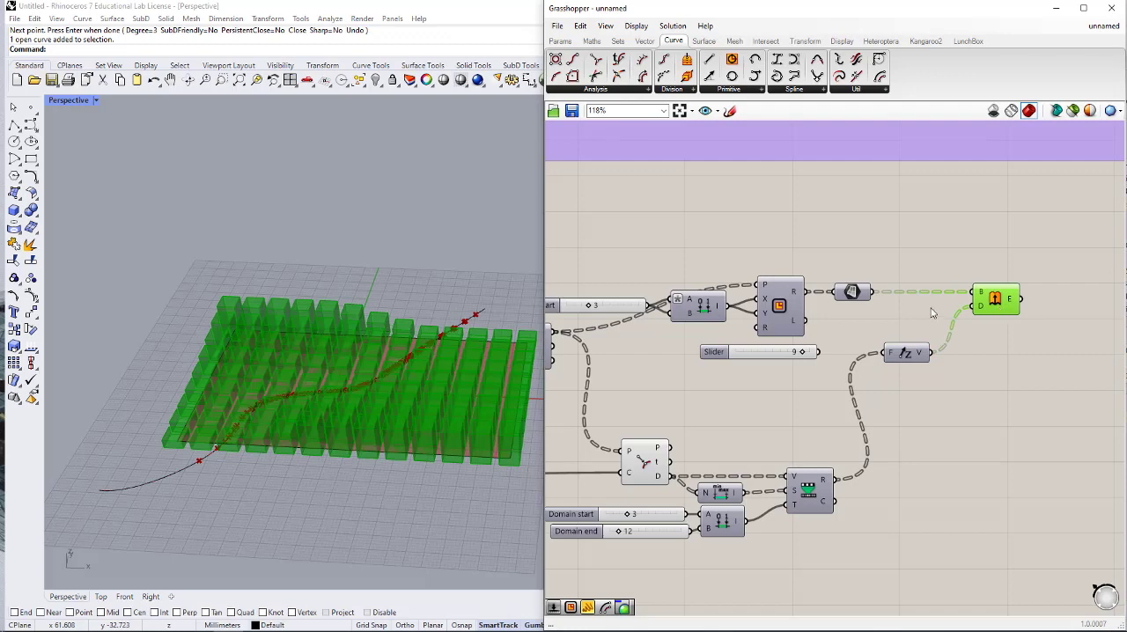
pyautogui.click(769, 355)
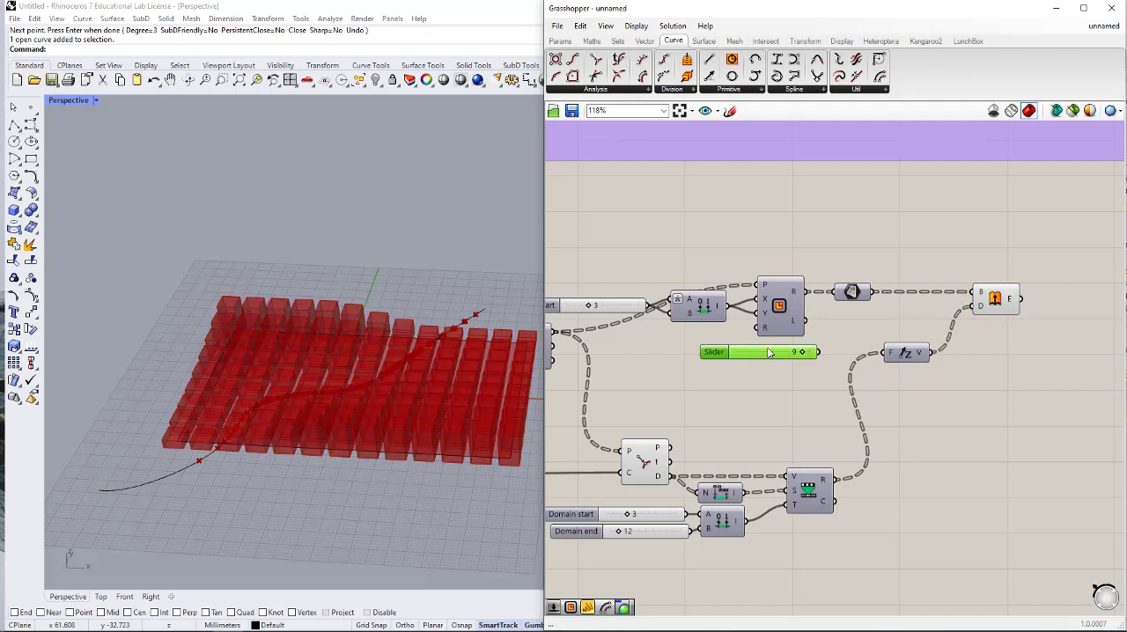
pyautogui.press('Delete')
# - Turn off the preview of the Curve Closest Point component
pyautogui.moveTo(726, 445); pyautogui.dragTo(834, 406, button='right')
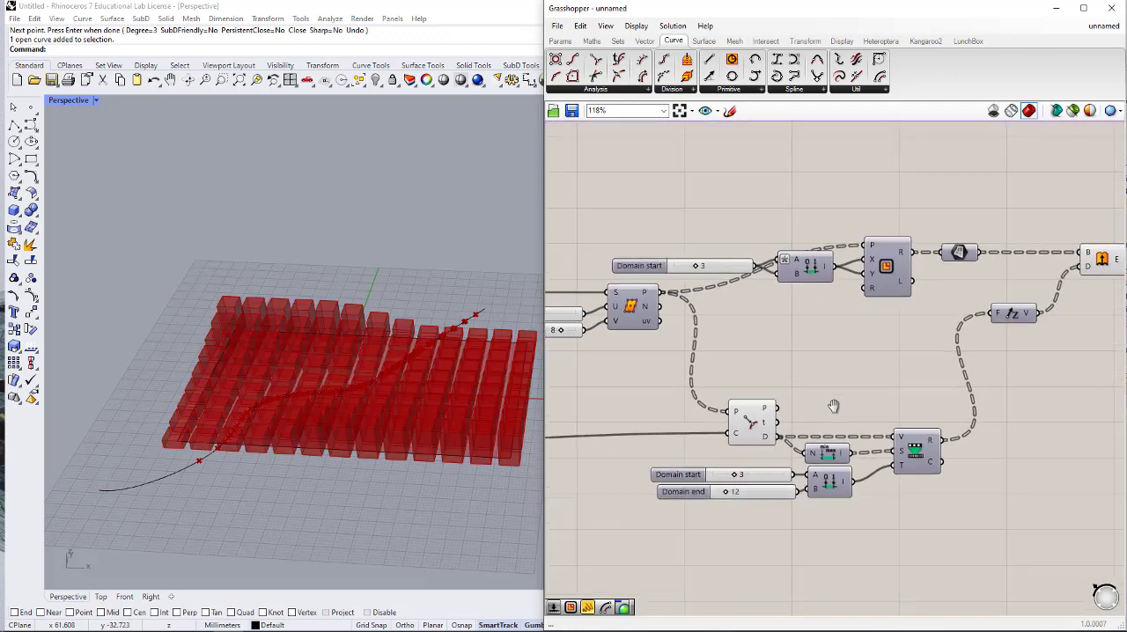
pyautogui.click(752, 404)
pyautogui.middleClick(752, 403)
pyautogui.click(785, 372)
pyautogui.click(890, 375)
# - Add a Custom Preview component after Extrude and connect Extrude's E output to its G input
pyautogui.scroll(-2, 891, 377)
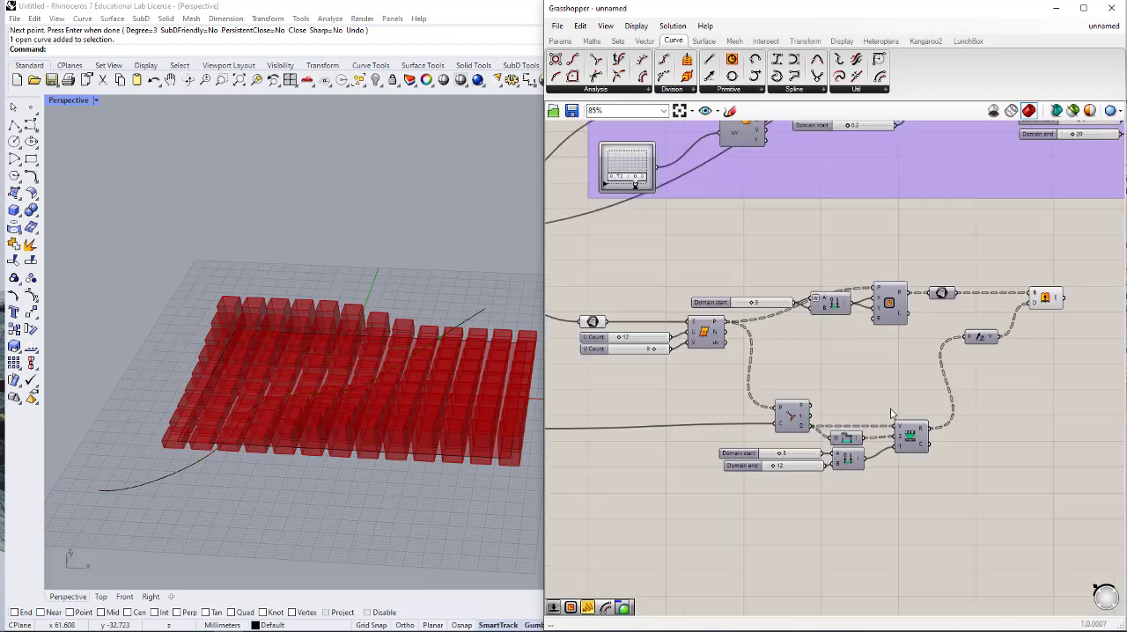
pyautogui.moveTo(1039, 357); pyautogui.dragTo(799, 390, button='right')
pyautogui.doubleClick(848, 327)
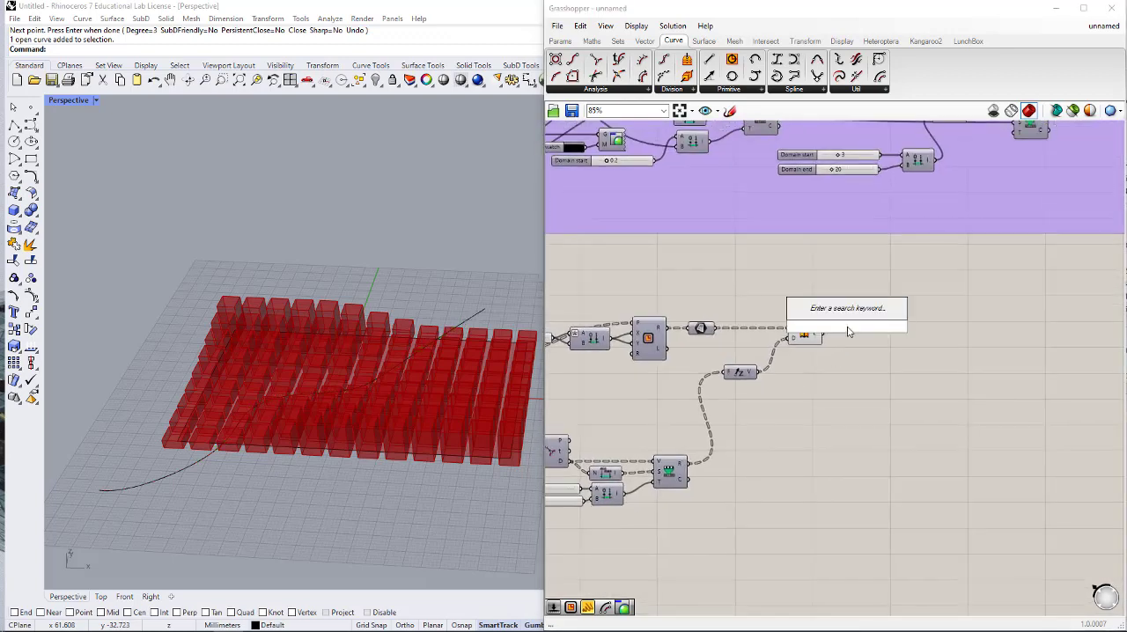
pyautogui.write('custom')
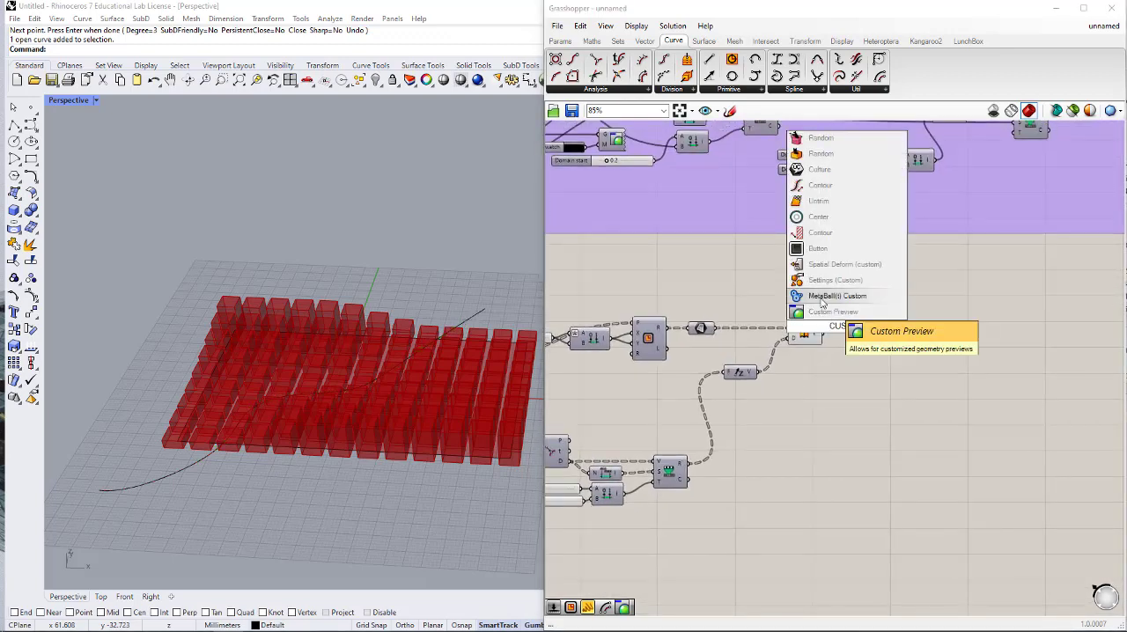
pyautogui.click(825, 313)
pyautogui.scroll(5, 832, 323)
pyautogui.moveTo(807, 350)
pyautogui.mouseDown()
pyautogui.moveTo(846, 324)
pyautogui.moveTo(989, 360)
pyautogui.moveTo(1028, 356)
pyautogui.mouseUp()
# - Add a white Colour Swatch and connect it to the Custom Preview's M input
pyautogui.doubleClick(838, 426)
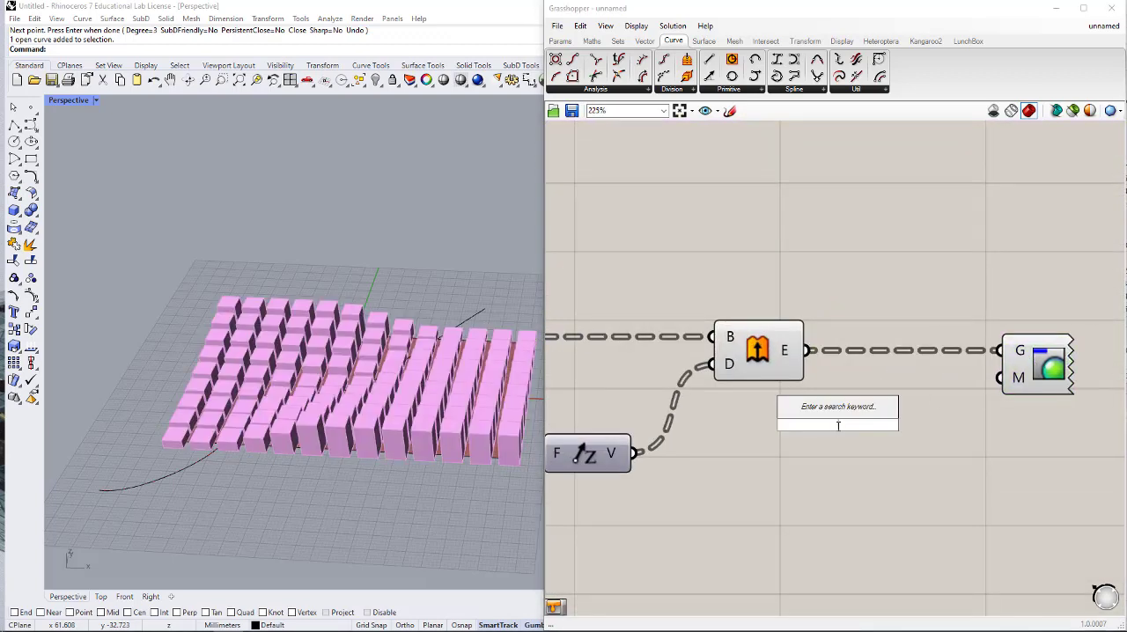
pyautogui.write('swa')
pyautogui.click(842, 390)
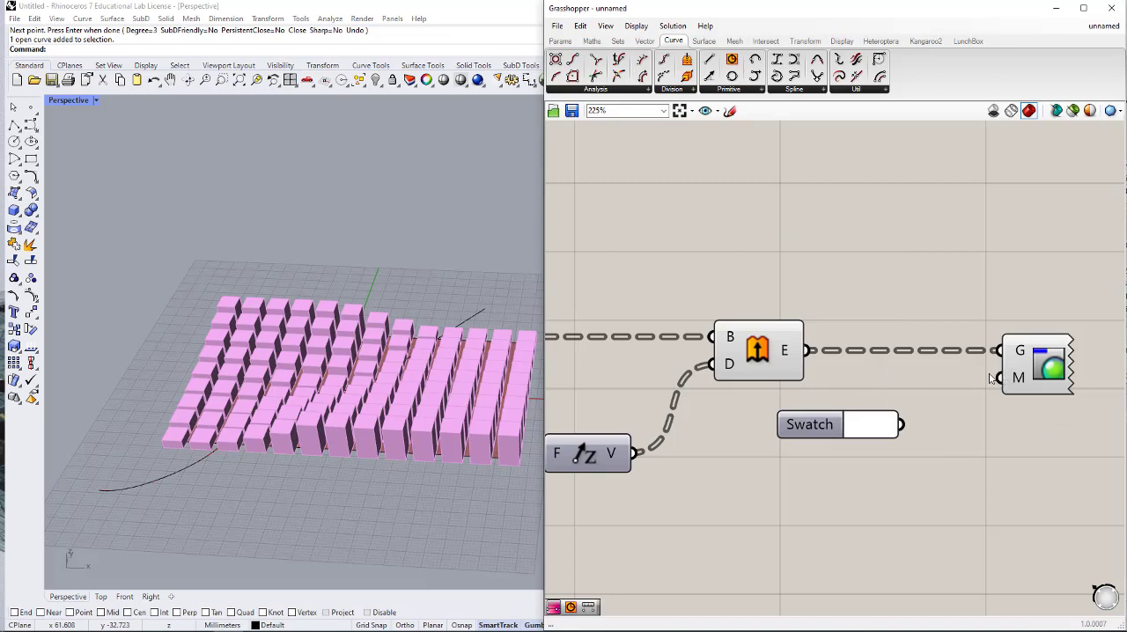
pyautogui.moveTo(901, 426); pyautogui.dragTo(1006, 392)
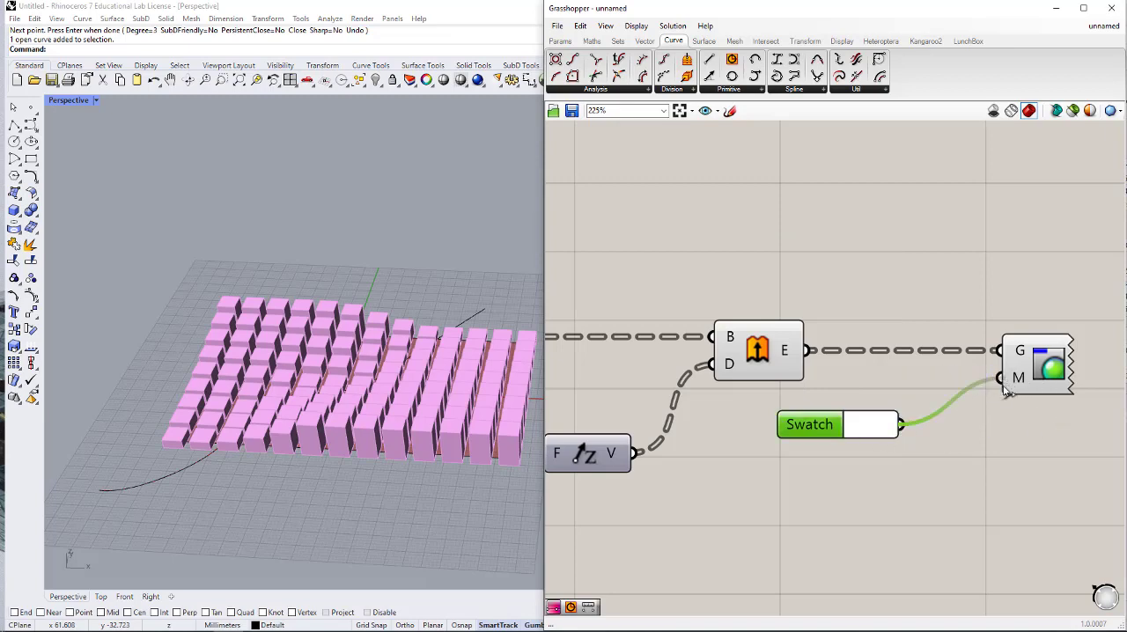
pyautogui.scroll(-4, 906, 392)
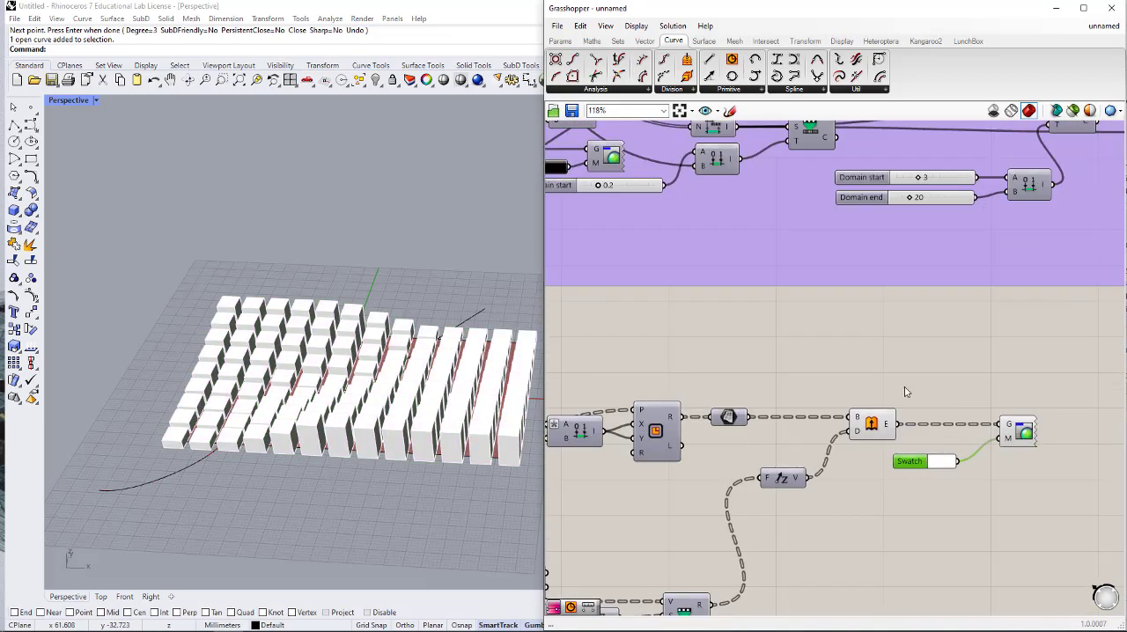
# - Turn off the preview of the Extrude component feeding the Custom Preview
pyautogui.click(907, 392)
pyautogui.scroll(1, 896, 408)
pyautogui.click(873, 417)
pyautogui.middleClick(874, 416)
pyautogui.scroll(-2, 898, 392)
pyautogui.click(951, 401)
pyautogui.scroll(-8, 849, 453)
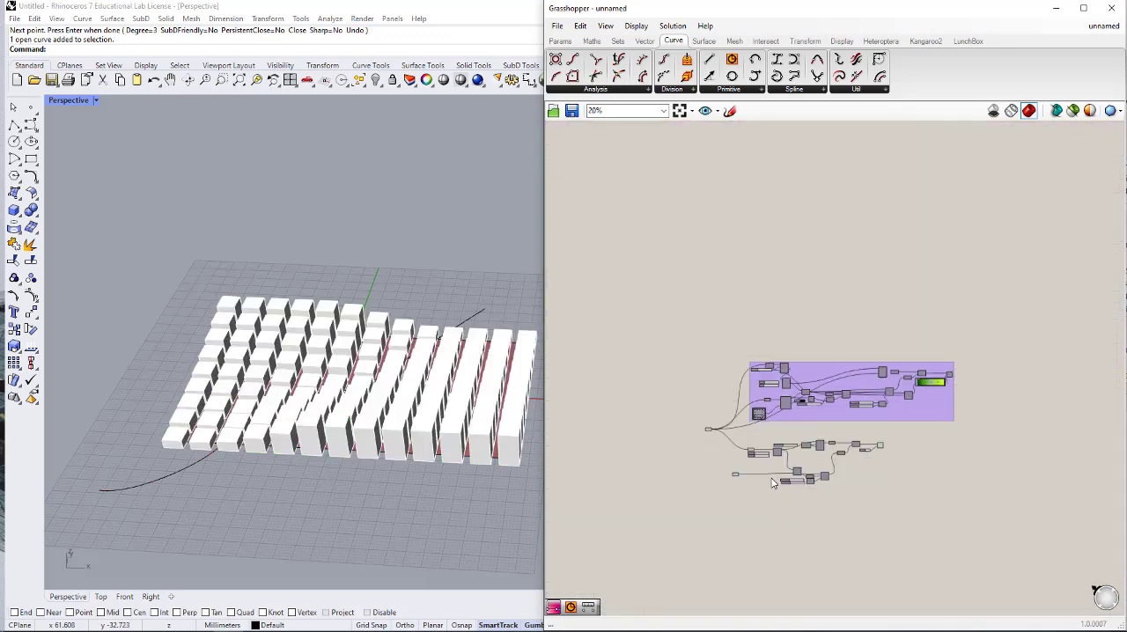
# - Turn off the preview of the Surface parameter feeding Divide Surface in the lower definition
pyautogui.scroll(-3, 775, 484)
pyautogui.moveTo(855, 583); pyautogui.dragTo(738, 319, button='right')
pyautogui.moveTo(652, 276); pyautogui.dragTo(819, 408, button='right')
pyautogui.scroll(3, 668, 282)
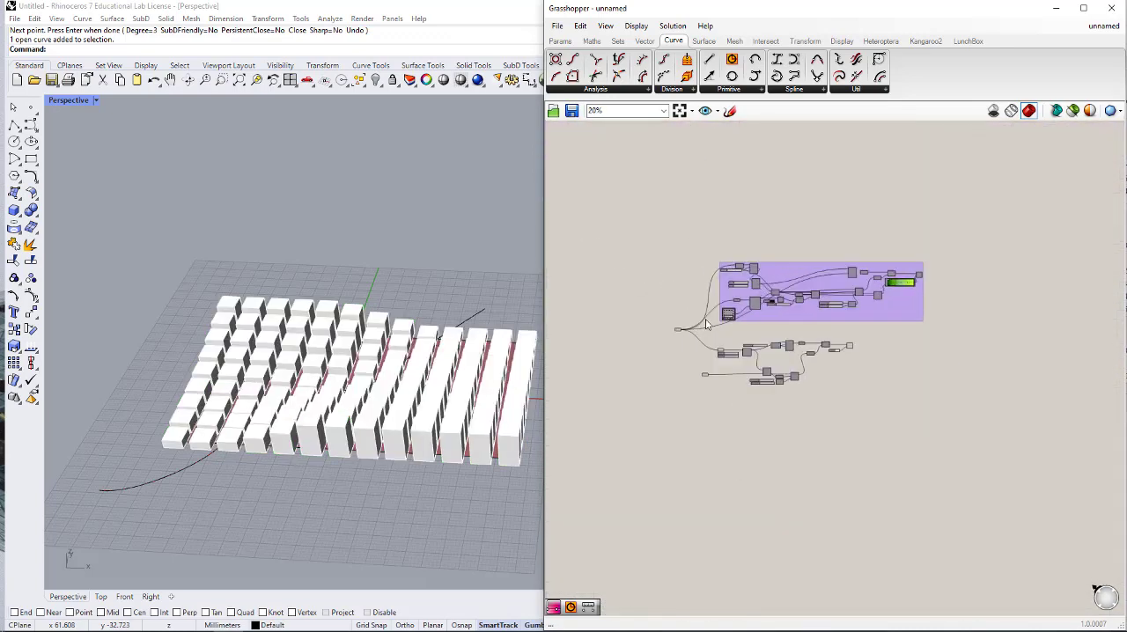
pyautogui.scroll(5, 707, 325)
pyautogui.click(731, 274)
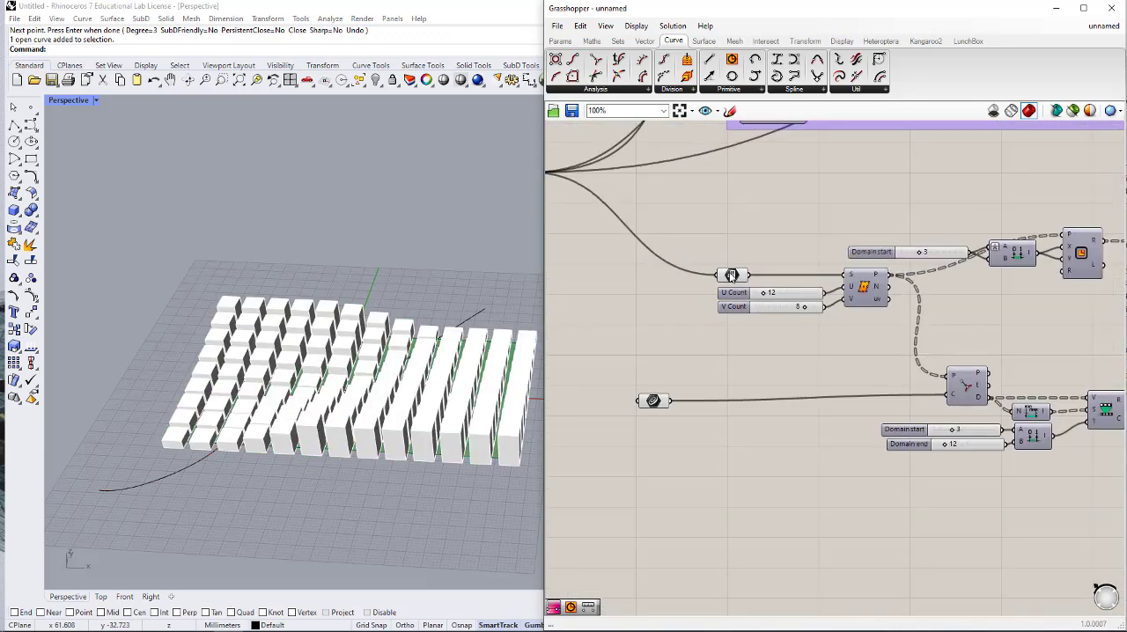
pyautogui.middleClick(731, 273)
pyautogui.click(760, 242)
pyautogui.click(794, 230)
pyautogui.moveTo(332, 446); pyautogui.dragTo(349, 509, button='right')
pyautogui.click(276, 546)
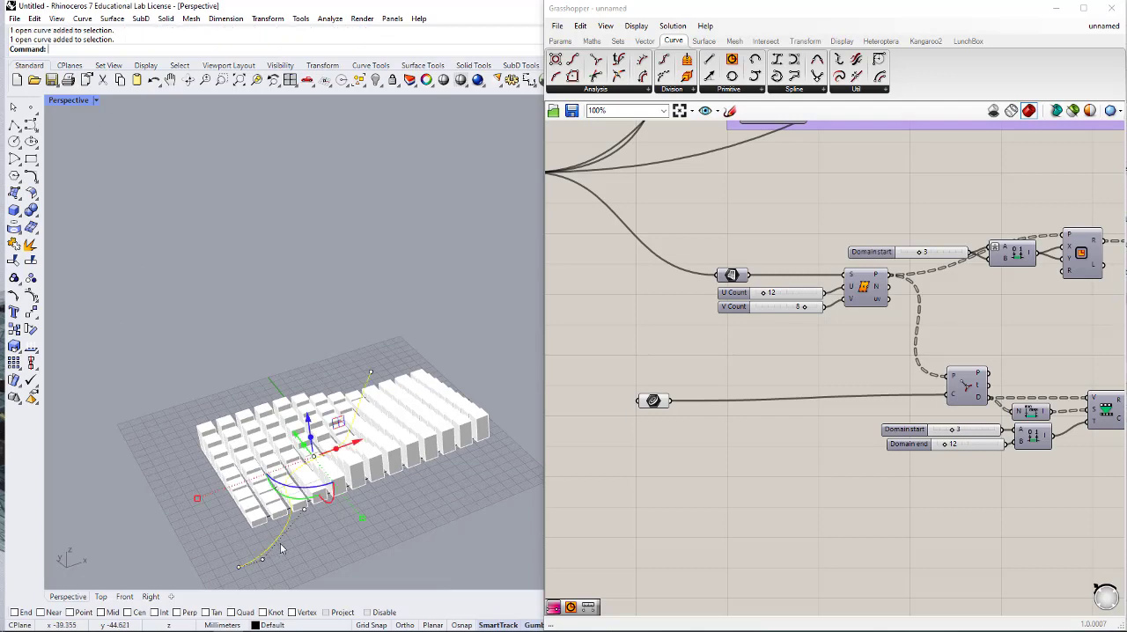
pyautogui.click(442, 511)
pyautogui.moveTo(435, 506)
pyautogui.mouseDown(button='right')
pyautogui.moveTo(414, 513)
pyautogui.moveTo(445, 514)
pyautogui.mouseUp(button='right')
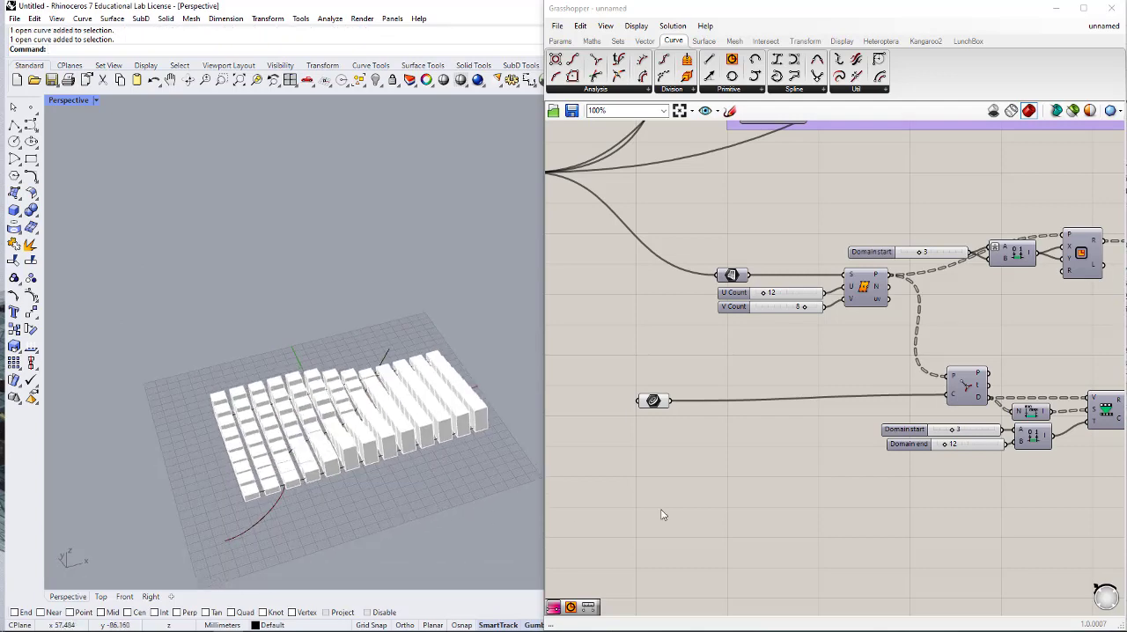
pyautogui.moveTo(799, 365); pyautogui.dragTo(761, 380, button='right')
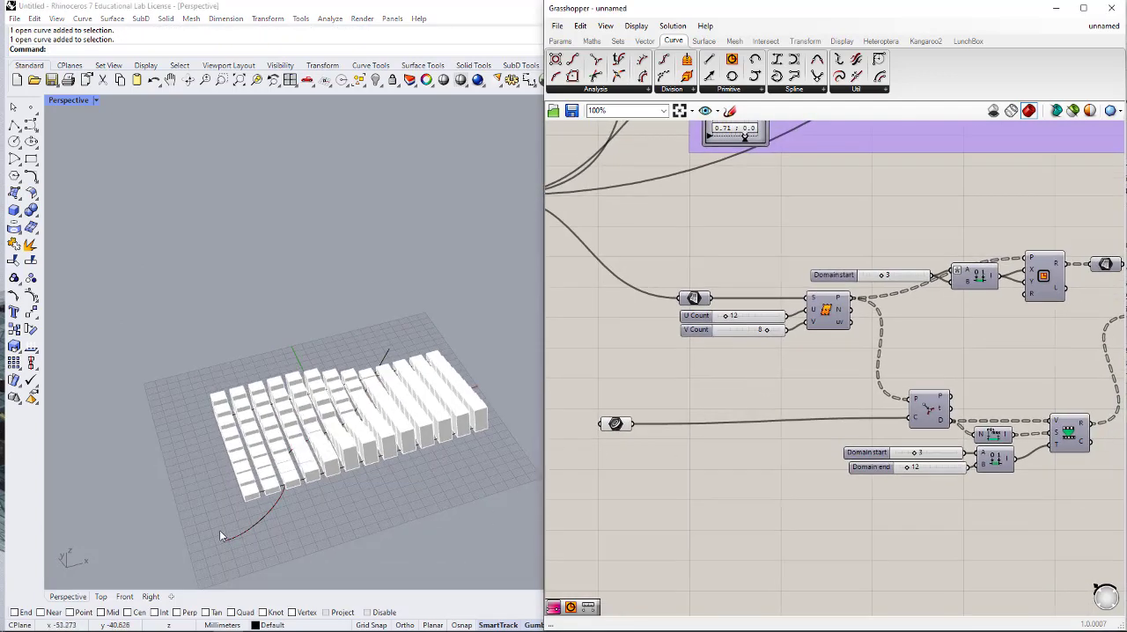
# - Try moving and rotating the attractor curve across the block grid with the gumball, and undo both changes
pyautogui.click(257, 528)
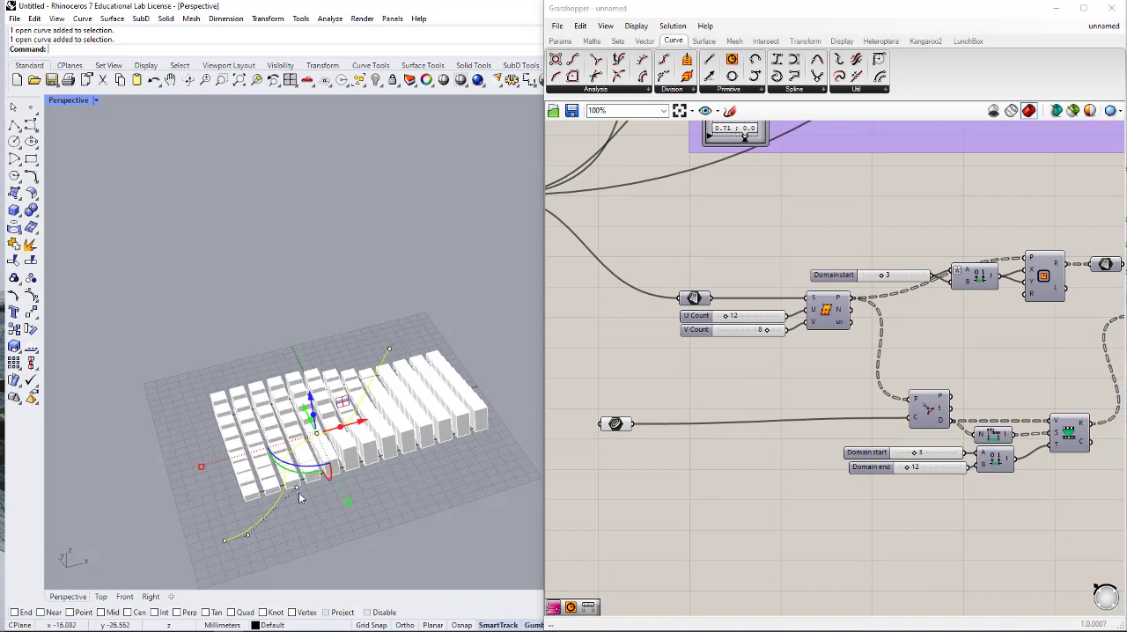
pyautogui.scroll(5, 304, 475)
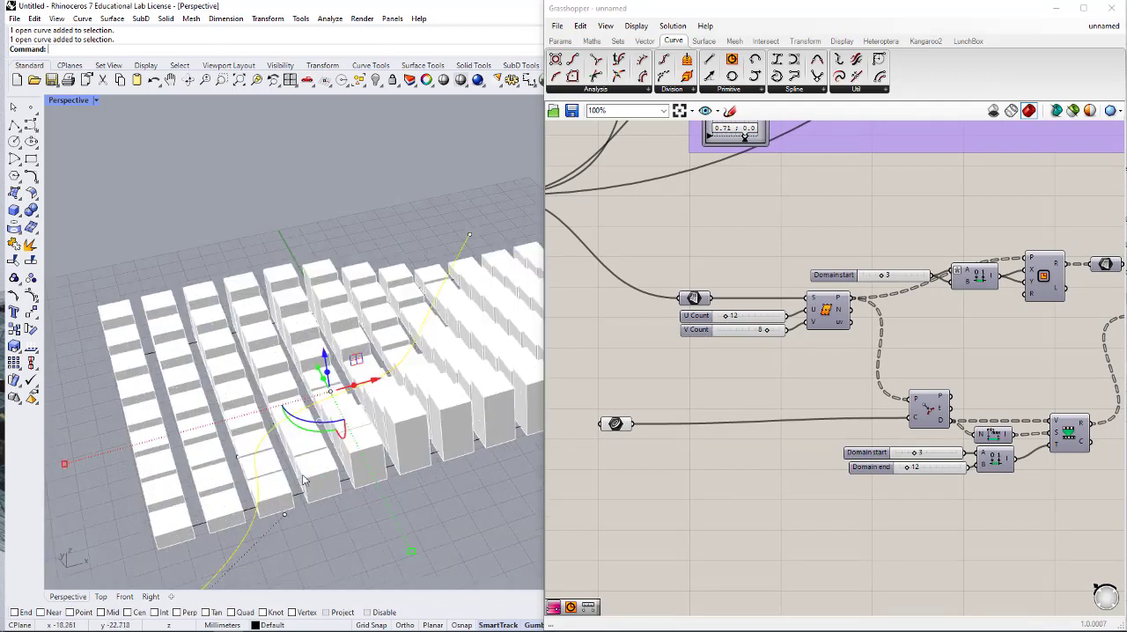
pyautogui.scroll(-4, 365, 359)
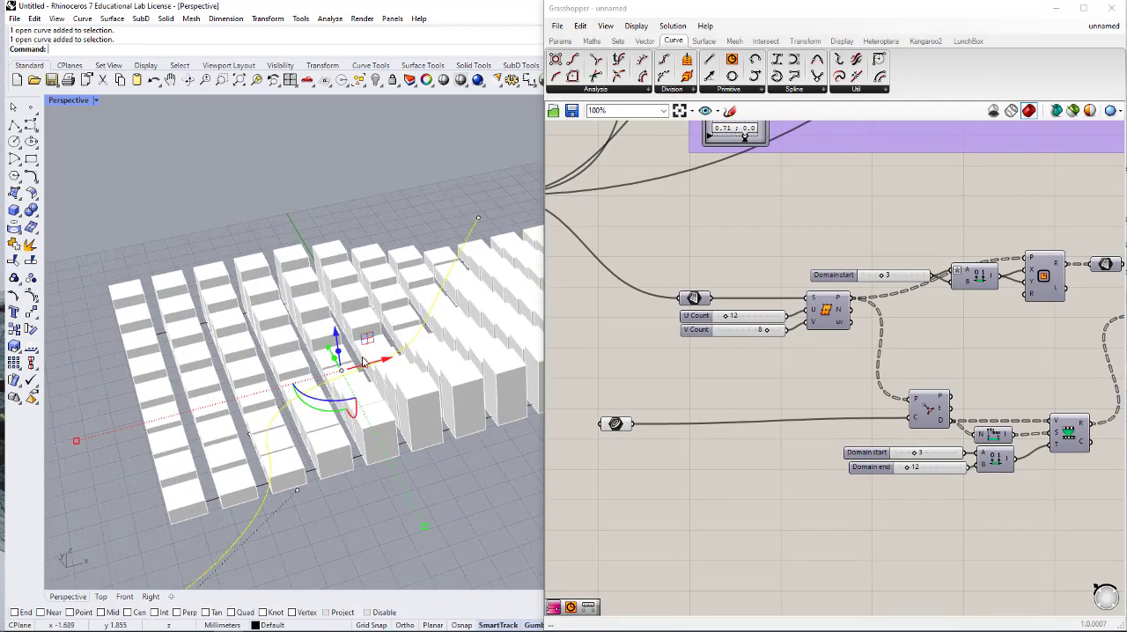
pyautogui.moveTo(403, 402); pyautogui.dragTo(407, 398, button='right')
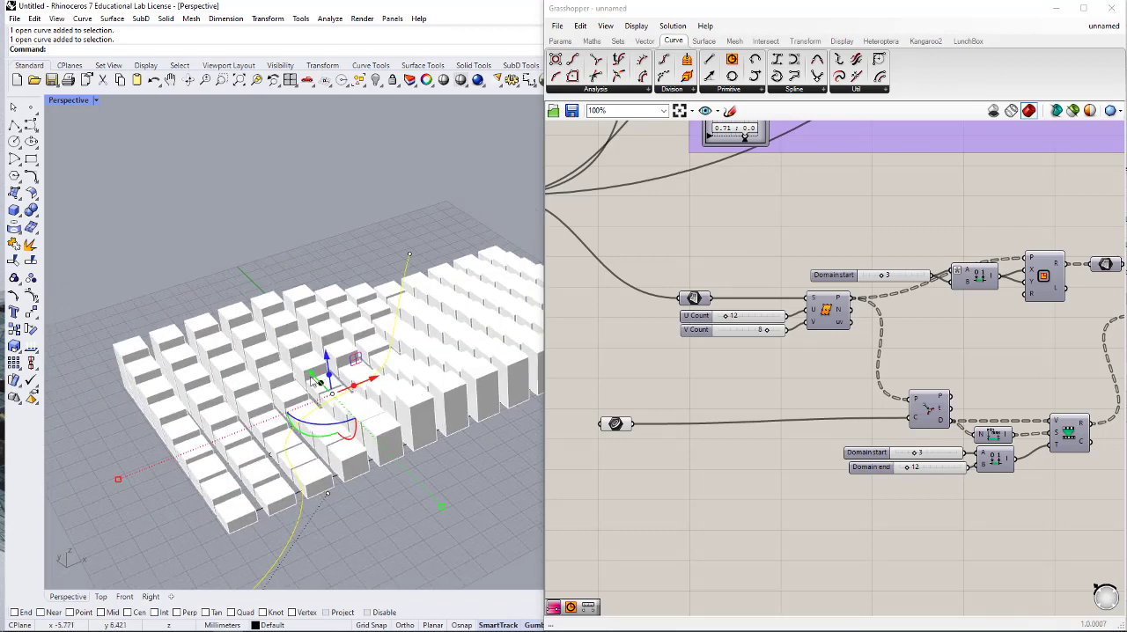
pyautogui.moveTo(310, 377); pyautogui.dragTo(301, 421)
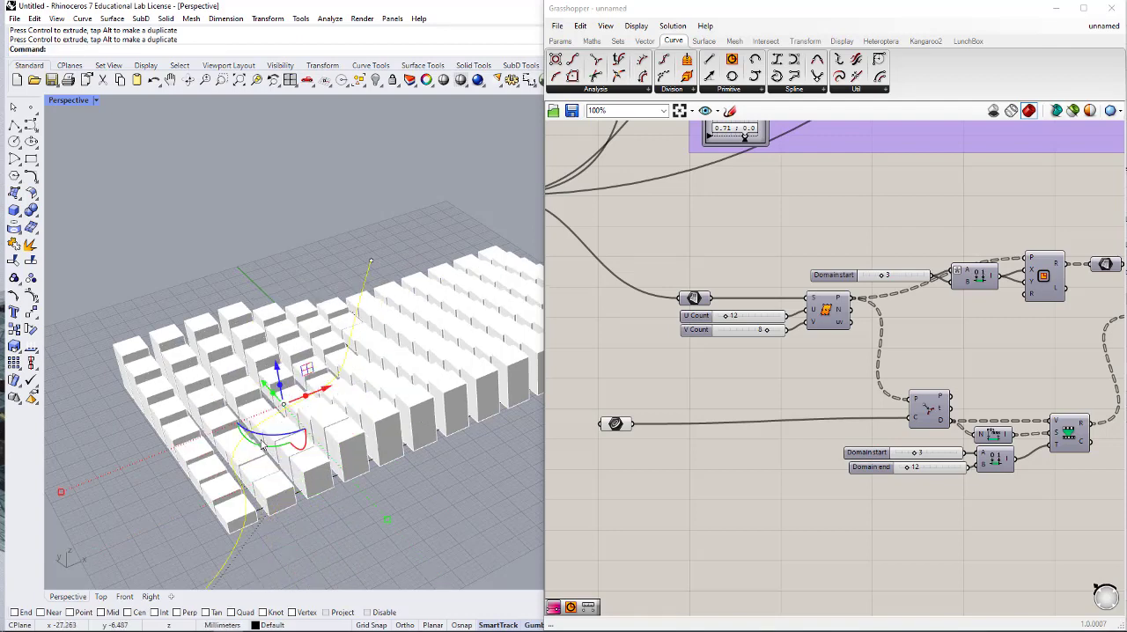
pyautogui.moveTo(262, 446); pyautogui.dragTo(304, 423, button='right')
pyautogui.scroll(-3, 372, 495)
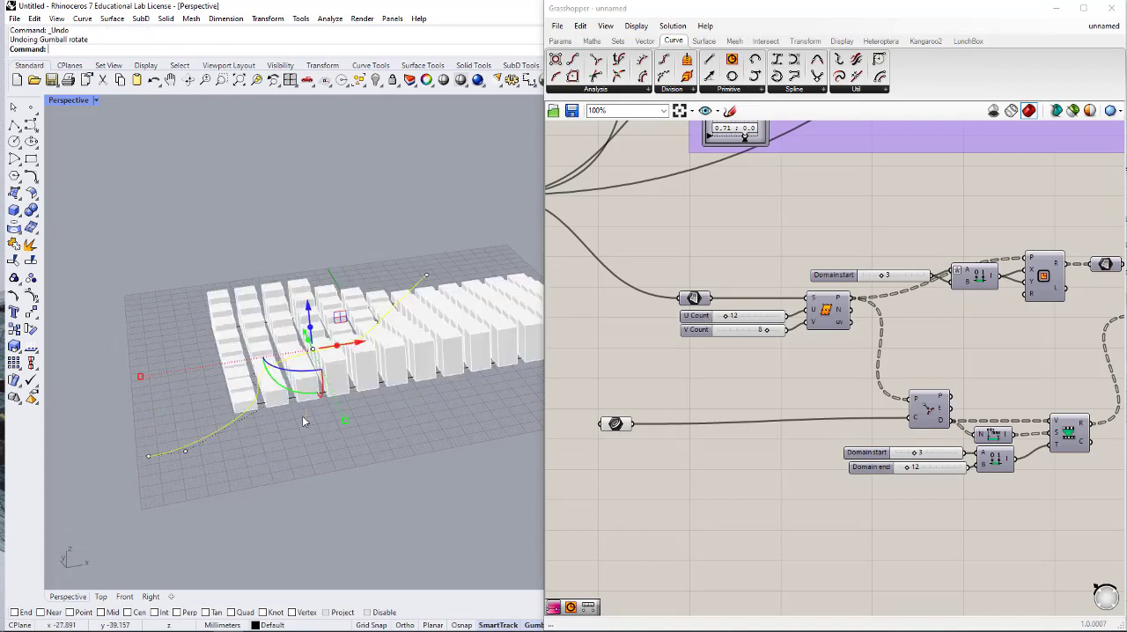
pyautogui.hotkey('ctrl', 'z')
# - Move the attractor curve diagonally in the XY plane, further across the block grid towards its taller blocks
pyautogui.moveTo(409, 487); pyautogui.dragTo(291, 408, button='right')
pyautogui.click(298, 421)
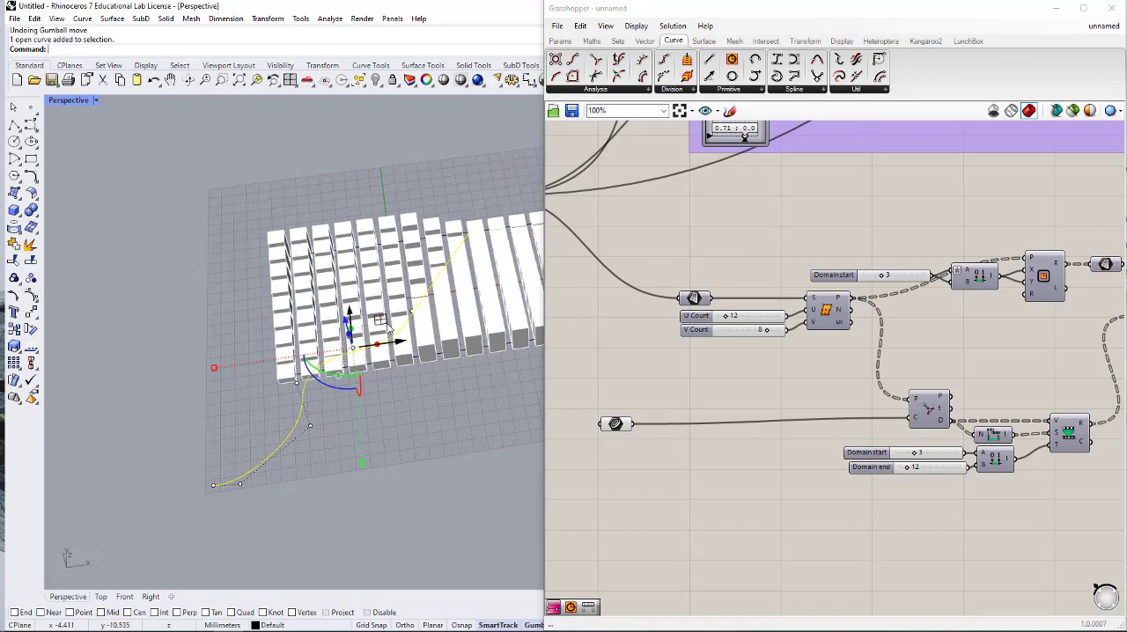
pyautogui.moveTo(383, 321); pyautogui.dragTo(440, 278)
pyautogui.click(401, 446)
pyautogui.scroll(-4, 238, 466)
pyautogui.moveTo(237, 472); pyautogui.dragTo(379, 412, button='right')
pyautogui.scroll(-3, 738, 441)
pyautogui.moveTo(765, 408); pyautogui.dragTo(716, 399, button='right')
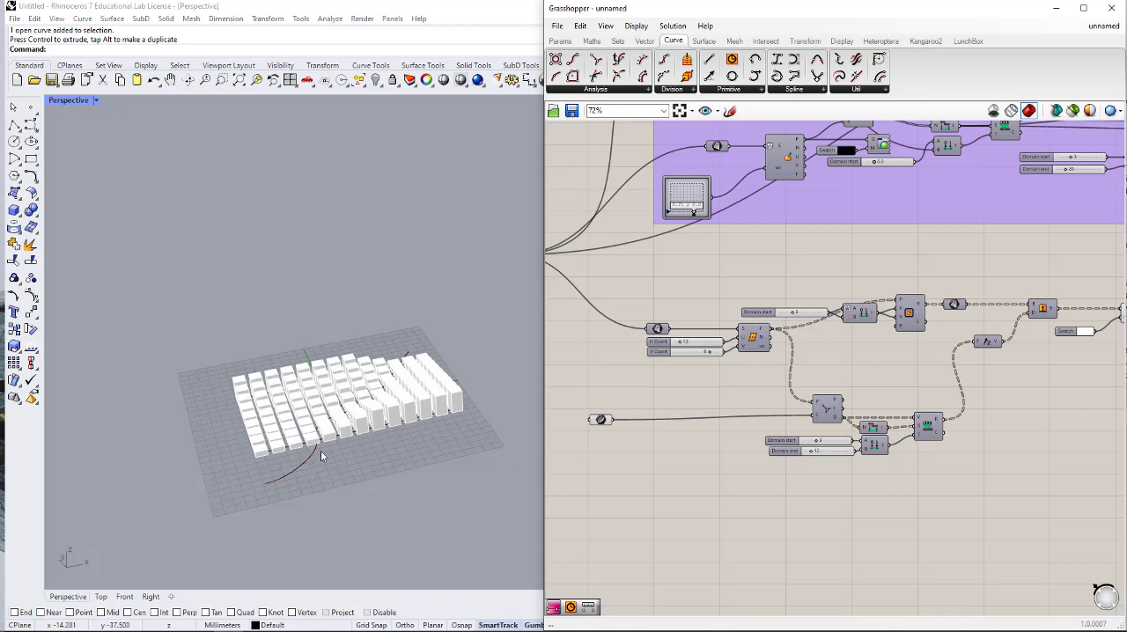
# - Examine how the blocks lie along the attractor curve and follow the lower definition from Divide Surface to Custom Preview
pyautogui.scroll(3, 315, 451)
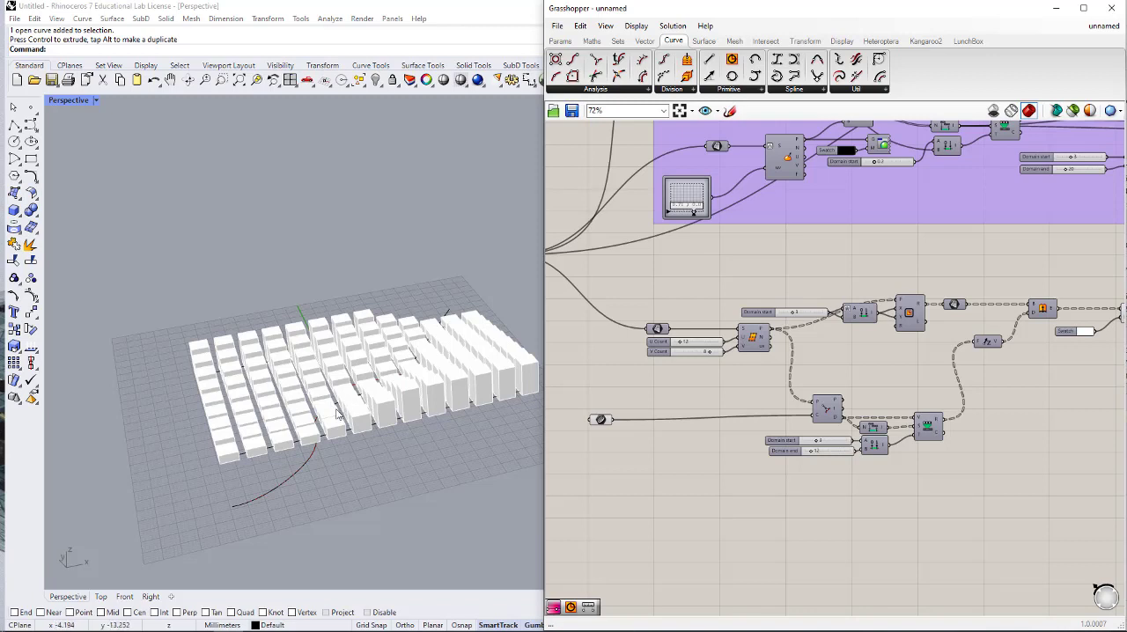
pyautogui.moveTo(381, 382); pyautogui.dragTo(395, 408, button='right')
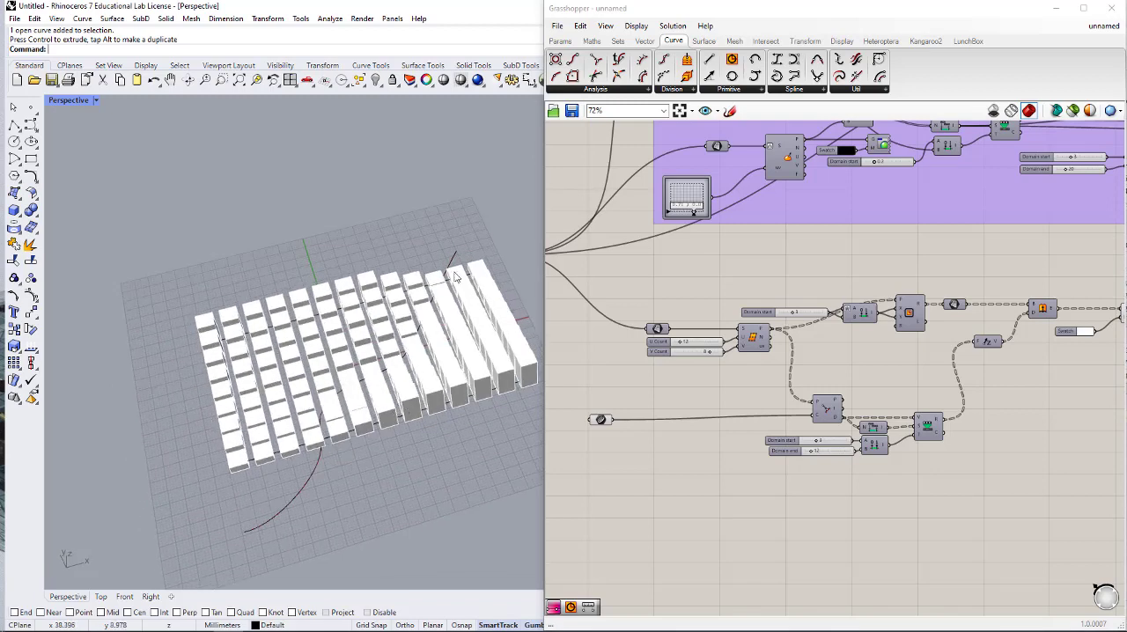
pyautogui.click(452, 261)
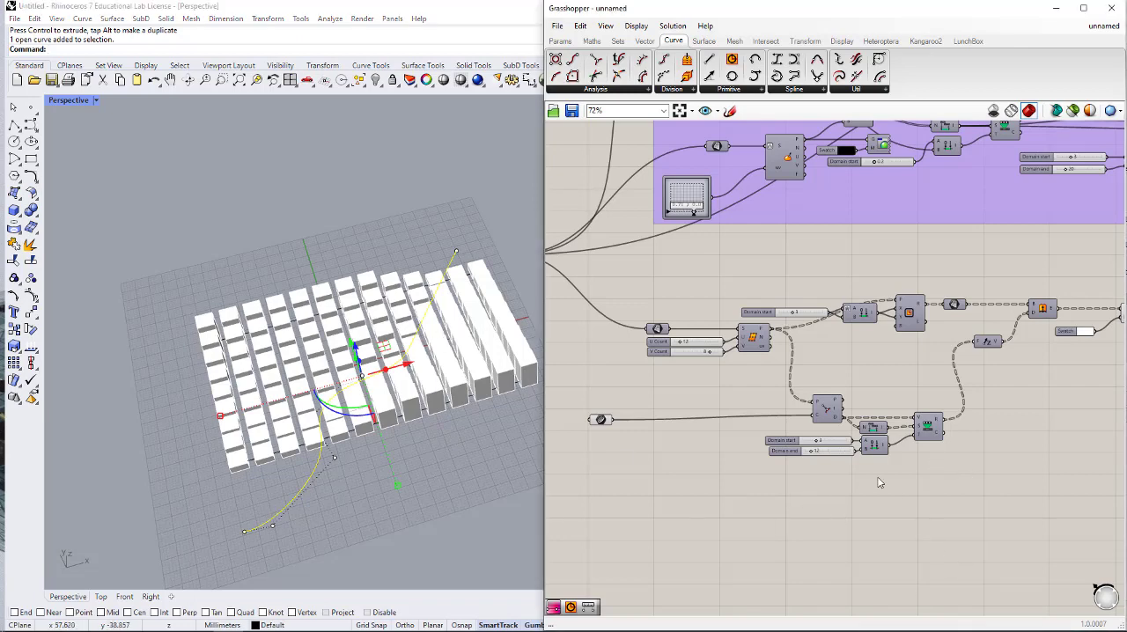
pyautogui.moveTo(868, 468)
pyautogui.mouseDown(button='right')
pyautogui.moveTo(875, 485)
pyautogui.moveTo(868, 469)
pyautogui.mouseUp(button='right')
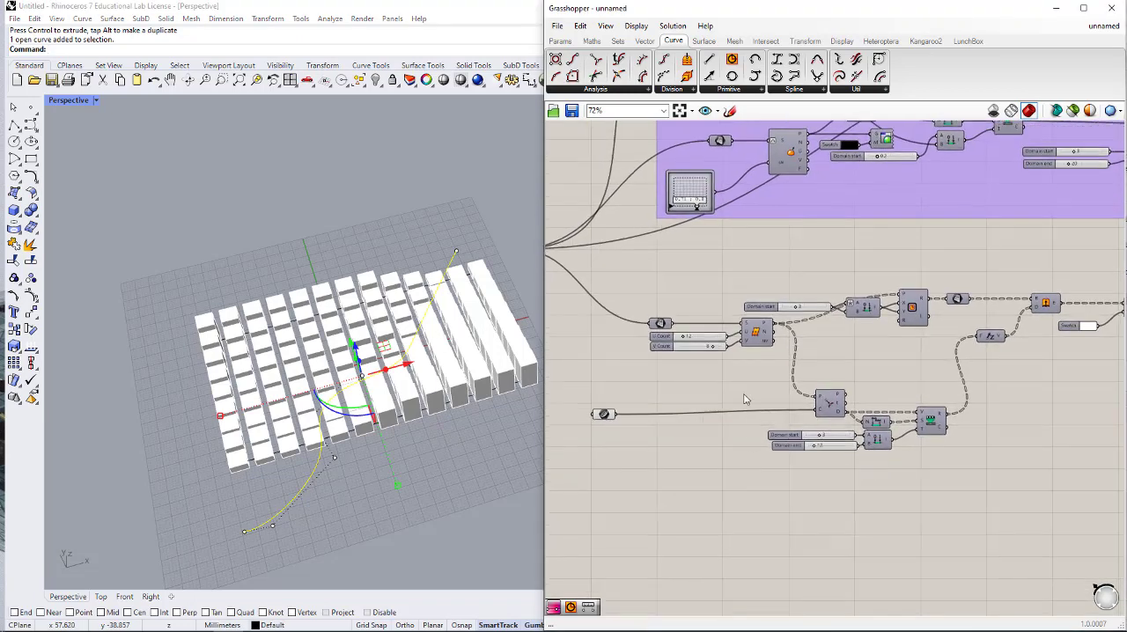
pyautogui.moveTo(872, 337); pyautogui.dragTo(809, 386, button='right')
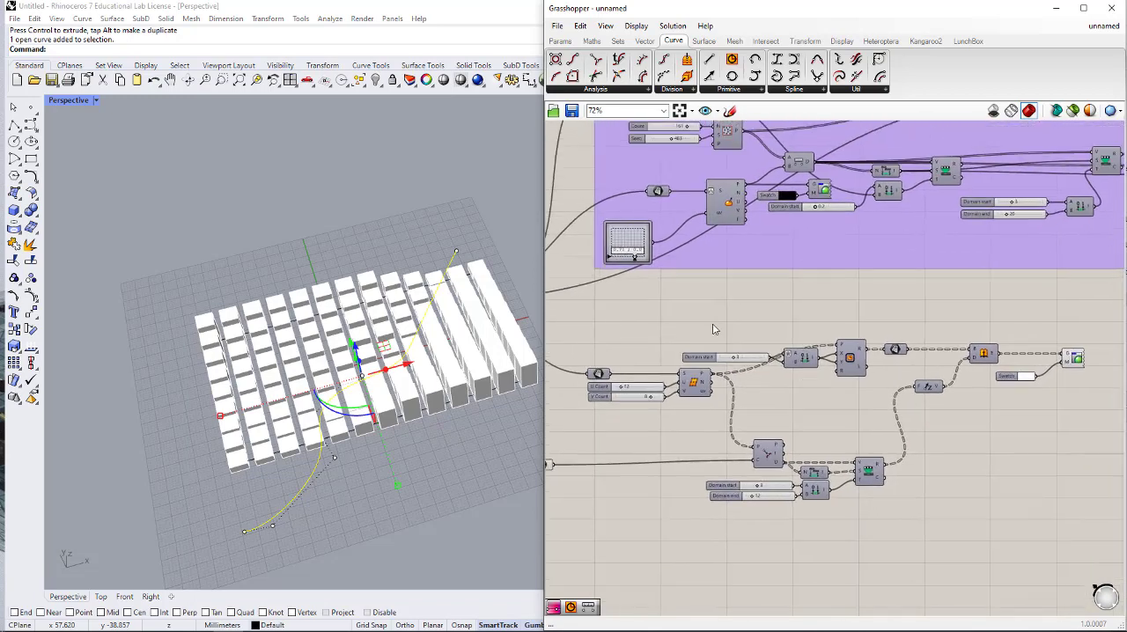
pyautogui.keyDown('alt'); pyautogui.moveTo(724, 332); pyautogui.dragTo(880, 350); pyautogui.keyUp('alt')
pyautogui.scroll(4, 738, 394)
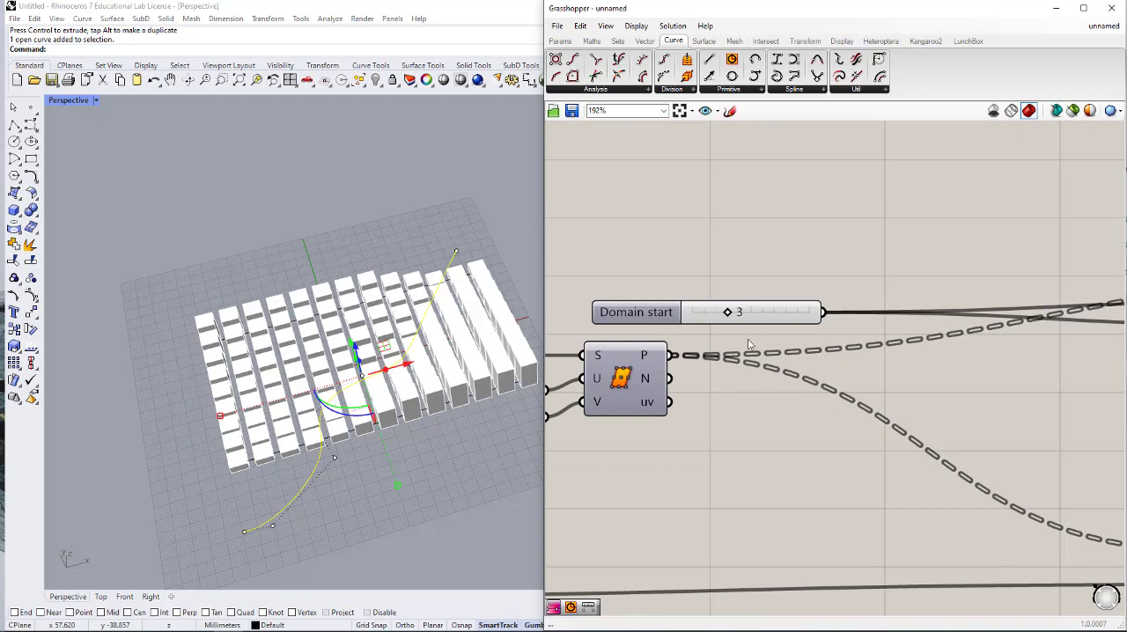
pyautogui.scroll(-1, 747, 347)
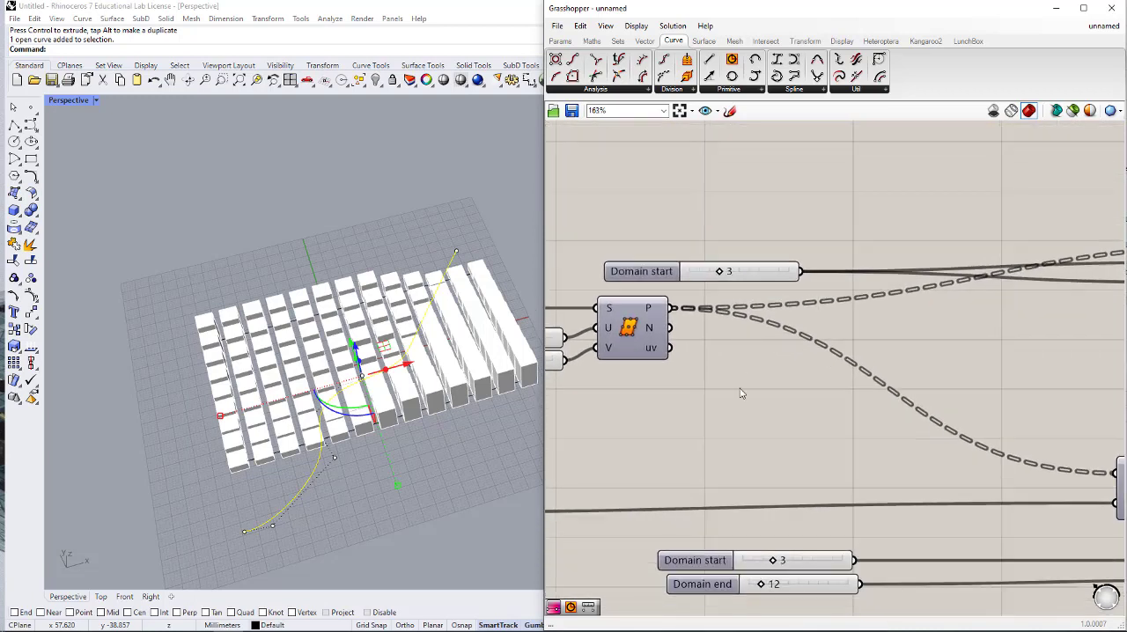
pyautogui.doubleClick(740, 394)
pyautogui.write('CULL')
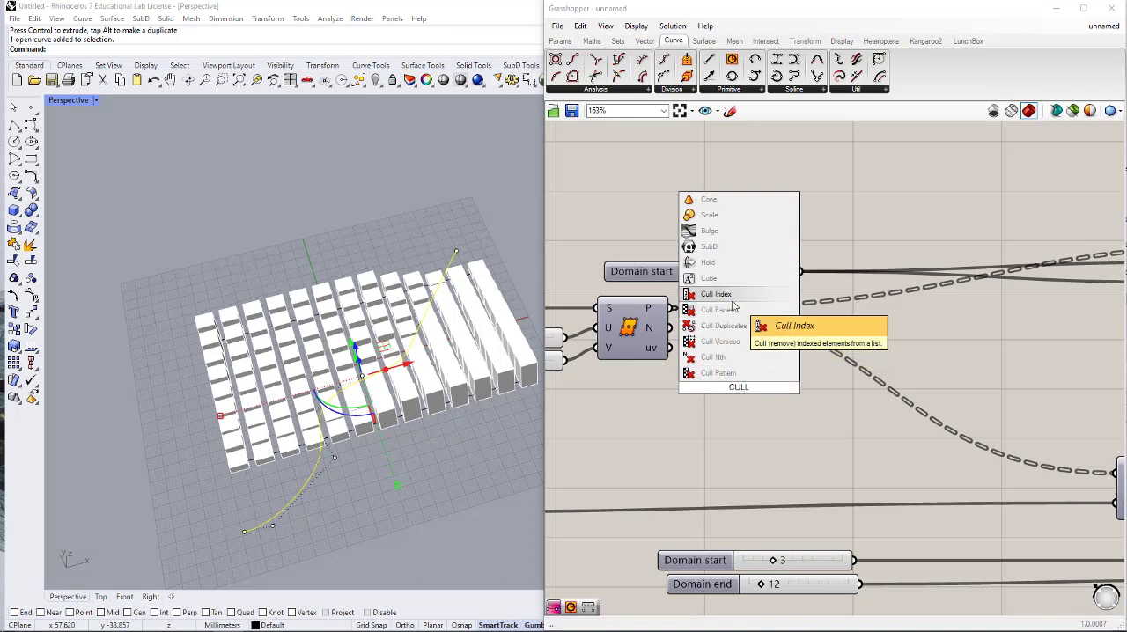
pyautogui.click(751, 438)
# - Add a Cull Pattern component after Divide Surface and connect Divide Surface's P output to its L input
pyautogui.doubleClick(742, 419)
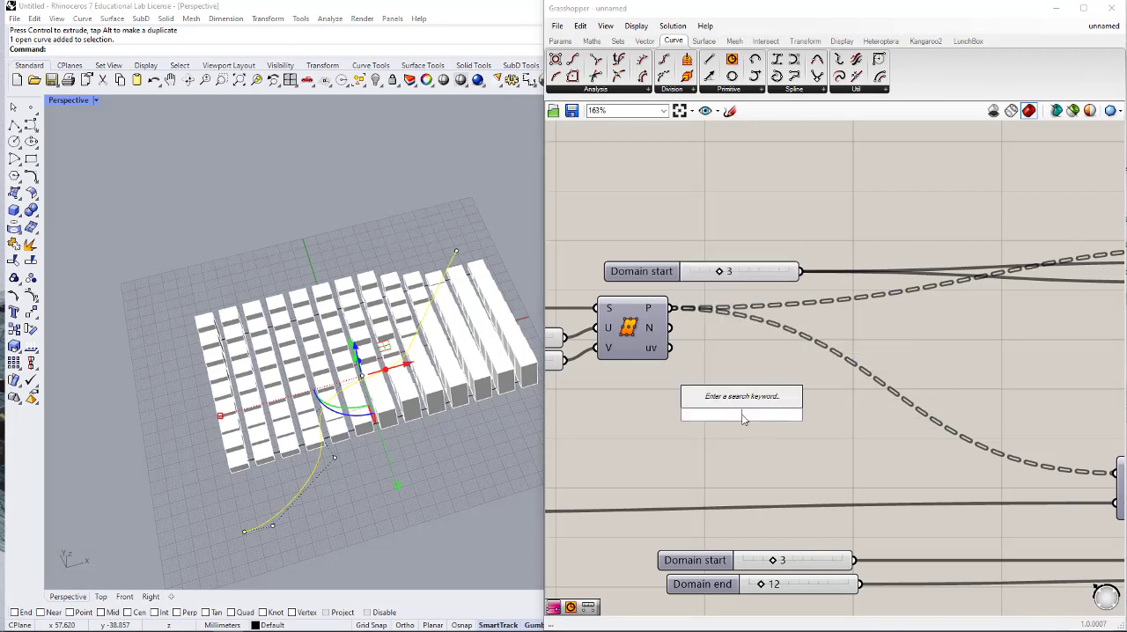
pyautogui.write('CULL')
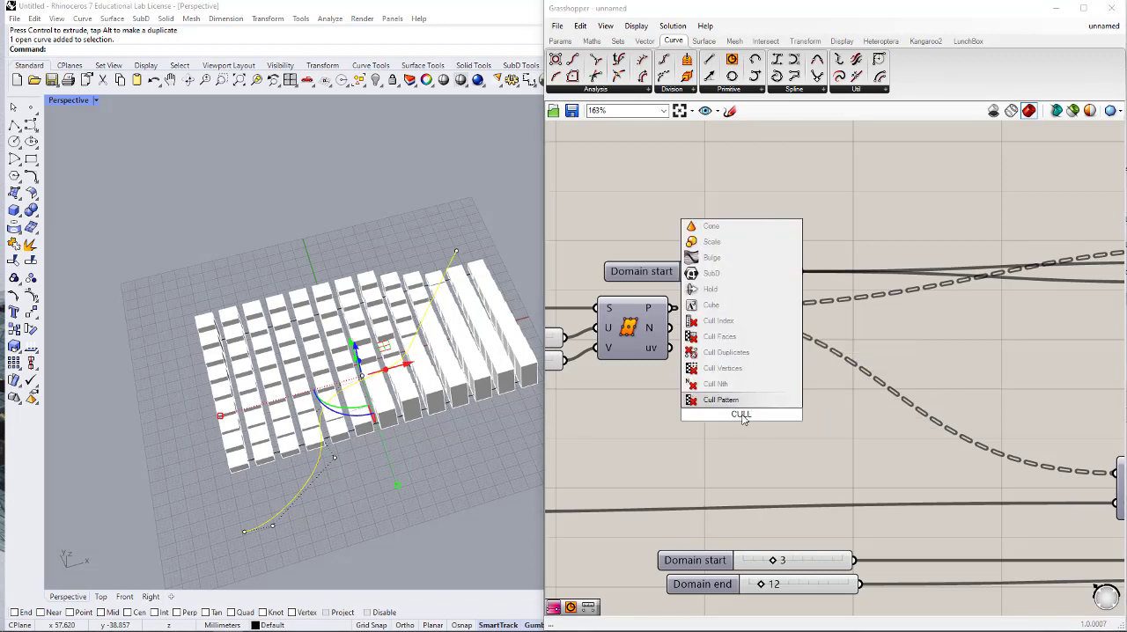
pyautogui.click(749, 401)
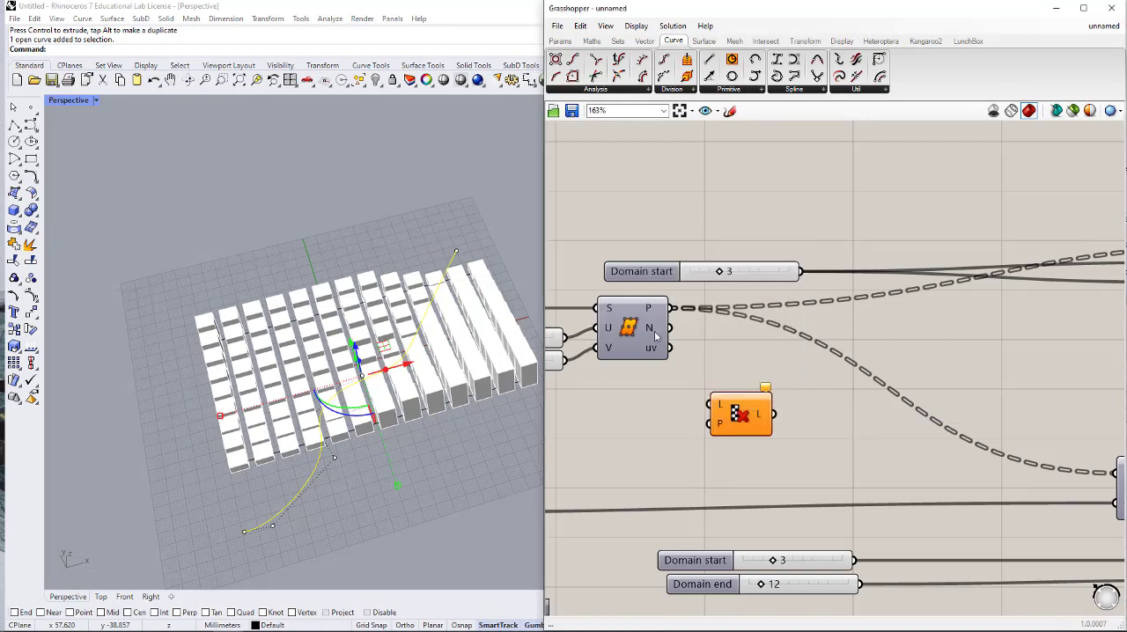
pyautogui.moveTo(701, 356); pyautogui.dragTo(677, 354, button='right')
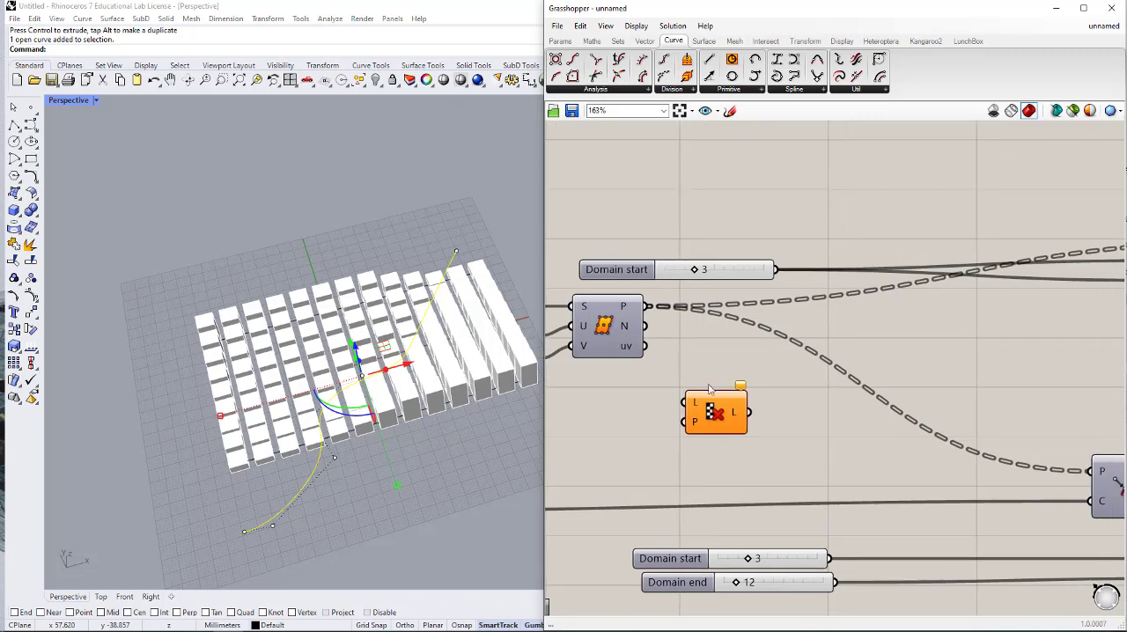
pyautogui.moveTo(709, 420); pyautogui.dragTo(878, 361)
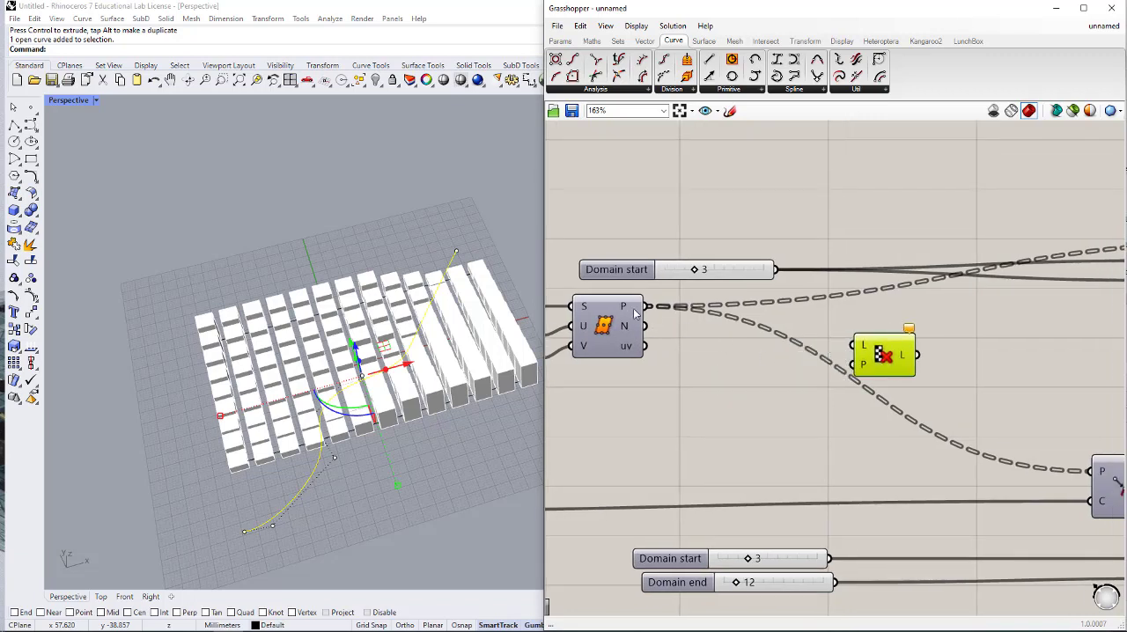
pyautogui.moveTo(648, 306); pyautogui.dragTo(884, 349)
pyautogui.scroll(-1, 867, 407)
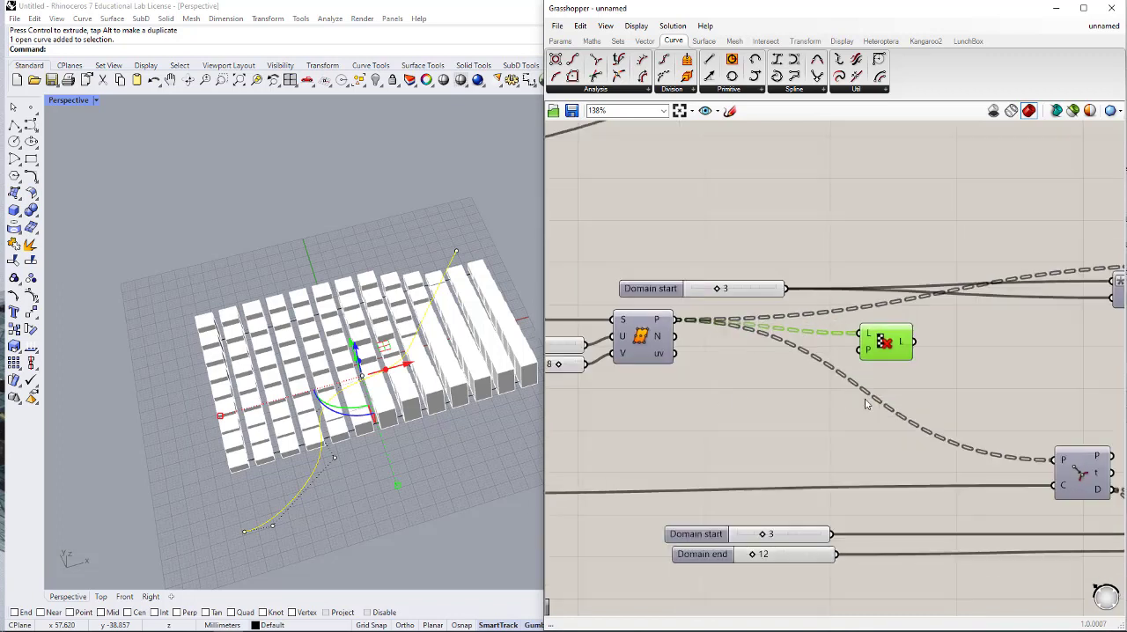
# - Shift the Rectangle and Curve Closest Point branches of the lower definition further right to make room after Cull Pattern
pyautogui.moveTo(824, 398); pyautogui.dragTo(797, 397, button='right')
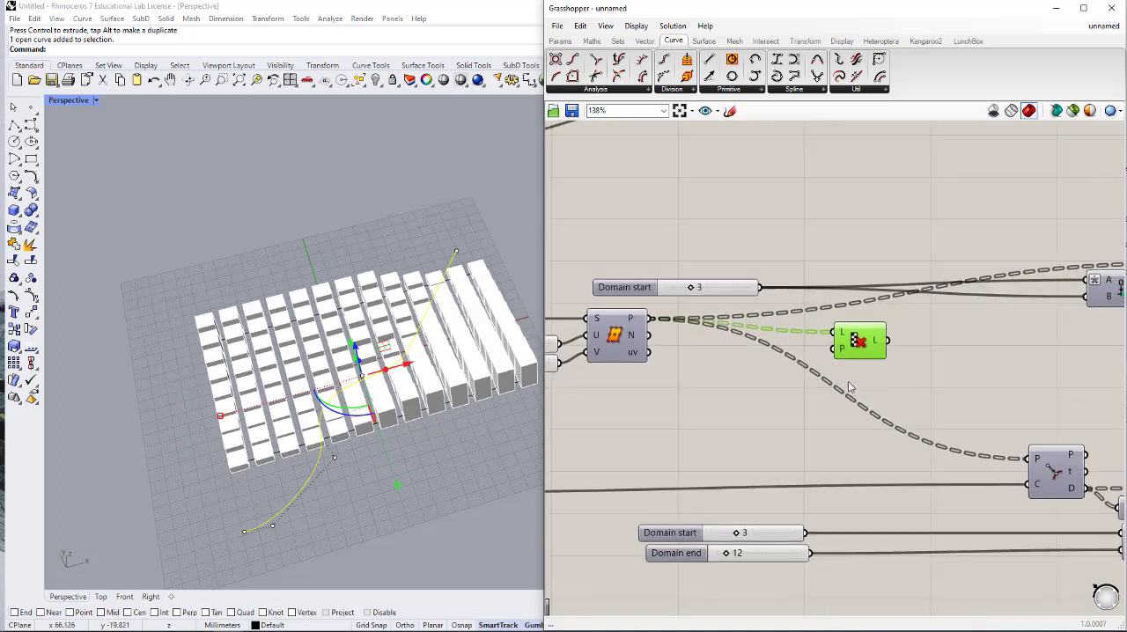
pyautogui.scroll(-2, 850, 387)
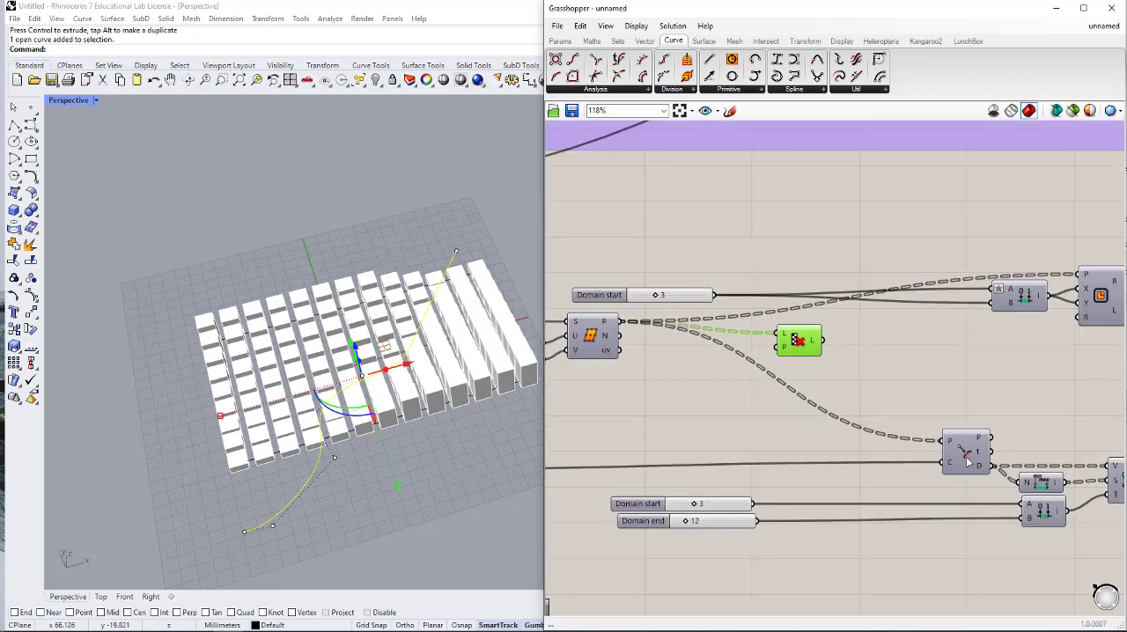
pyautogui.scroll(-2, 926, 477)
pyautogui.moveTo(759, 408); pyautogui.dragTo(787, 401, button='right')
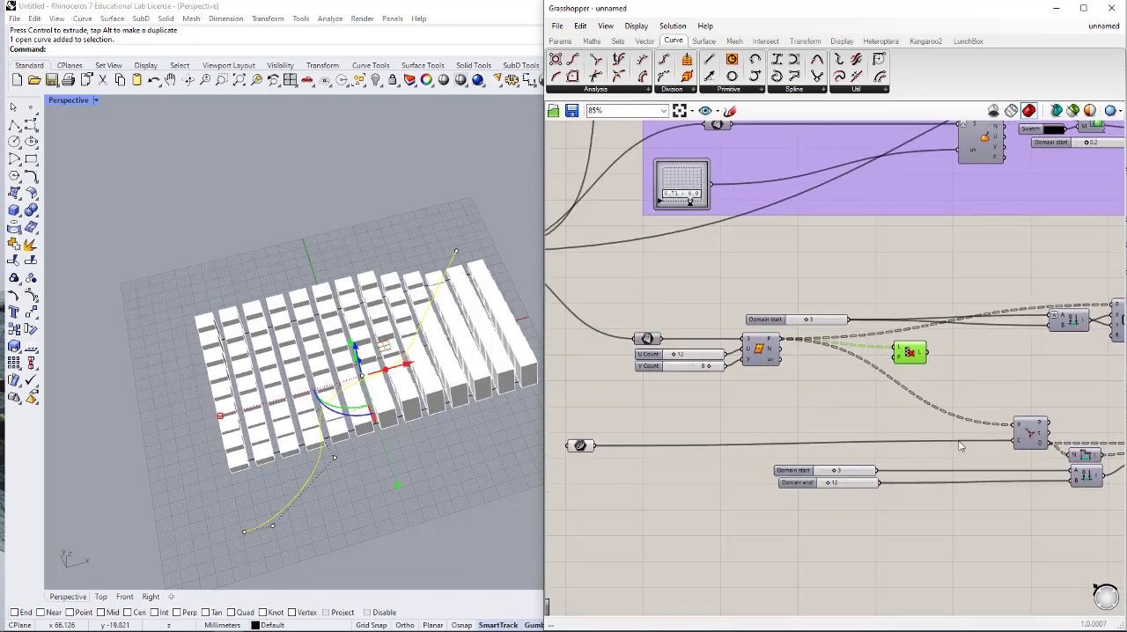
pyautogui.moveTo(960, 440); pyautogui.dragTo(868, 439, button='right')
pyautogui.moveTo(877, 401); pyautogui.dragTo(830, 408, button='right')
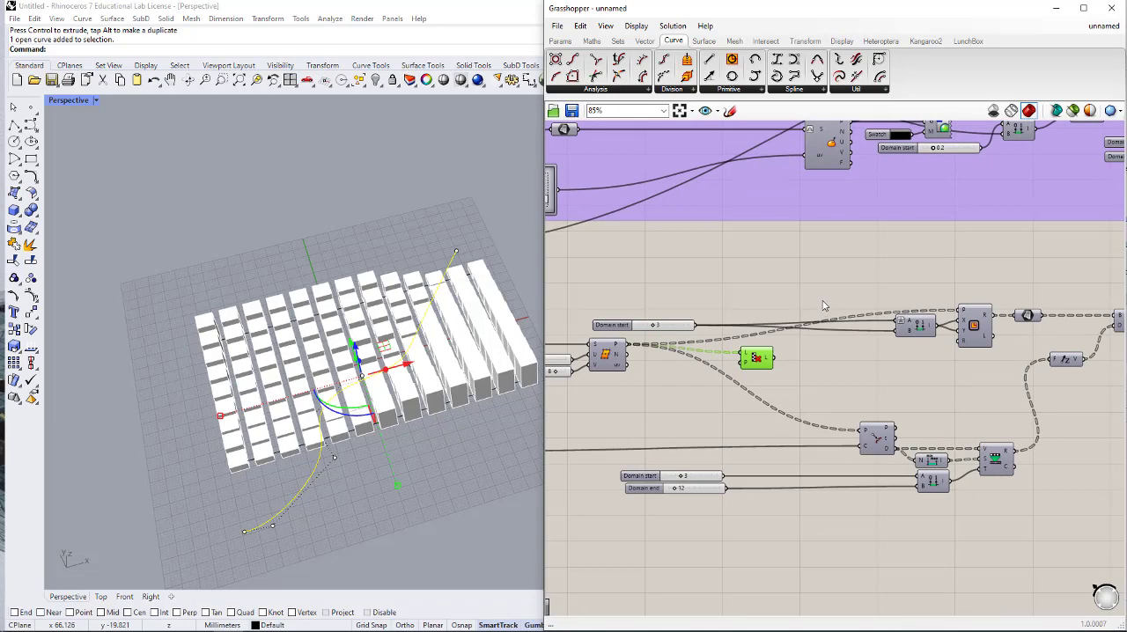
pyautogui.keyDown('alt'); pyautogui.moveTo(826, 299); pyautogui.dragTo(1002, 308); pyautogui.keyUp('alt')
# - Move Curve Closest Point back beneath Cull Pattern and bring its Bounds, Construct Domain and Remap Numbers components close beside it
pyautogui.moveTo(1052, 443); pyautogui.dragTo(802, 448)
pyautogui.scroll(-2, 804, 446)
pyautogui.scroll(3, 1059, 495)
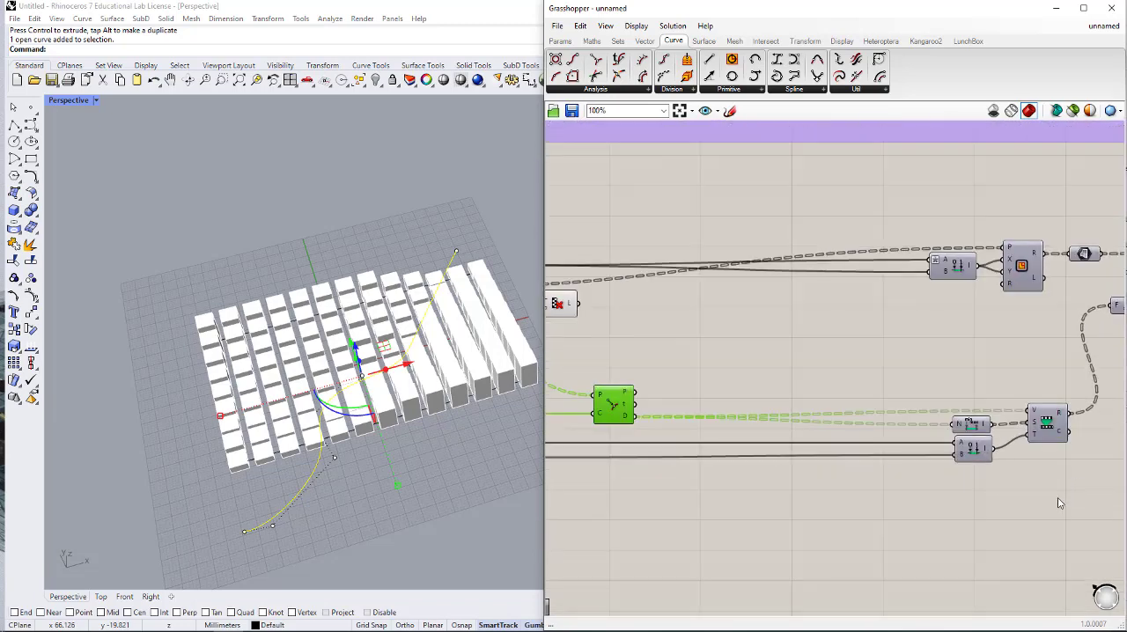
pyautogui.moveTo(1064, 499); pyautogui.dragTo(960, 389)
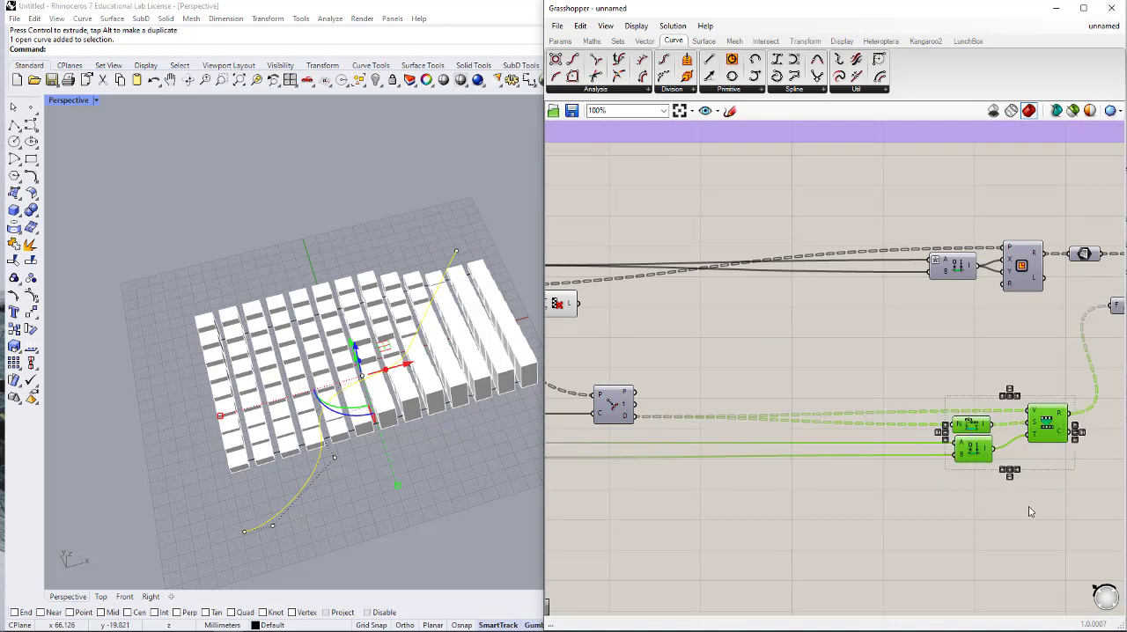
pyautogui.moveTo(1036, 428); pyautogui.dragTo(759, 424)
pyautogui.click(852, 486)
# - Add a Smaller Than component between Cull Pattern and Curve Closest Point
pyautogui.moveTo(690, 330); pyautogui.dragTo(774, 348, button='right')
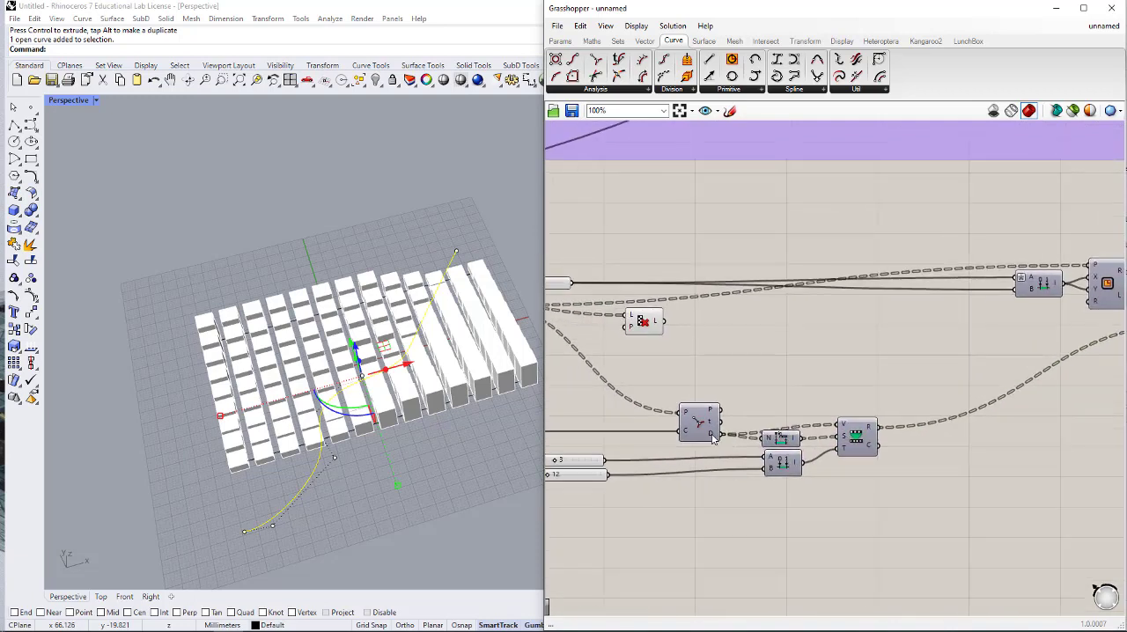
pyautogui.doubleClick(741, 352)
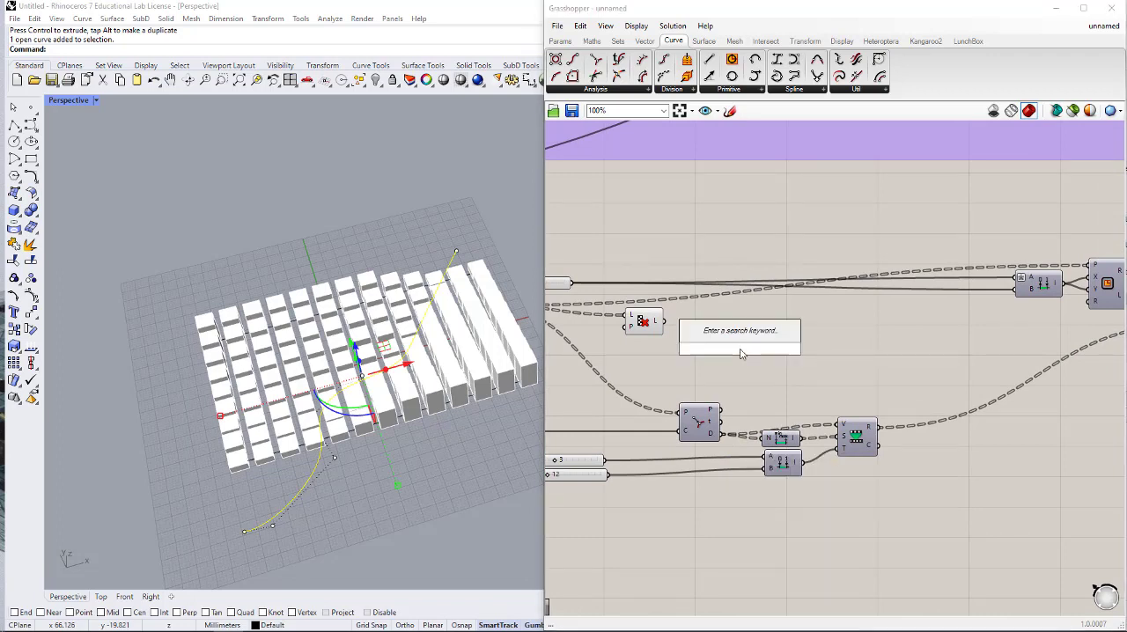
pyautogui.write('<')
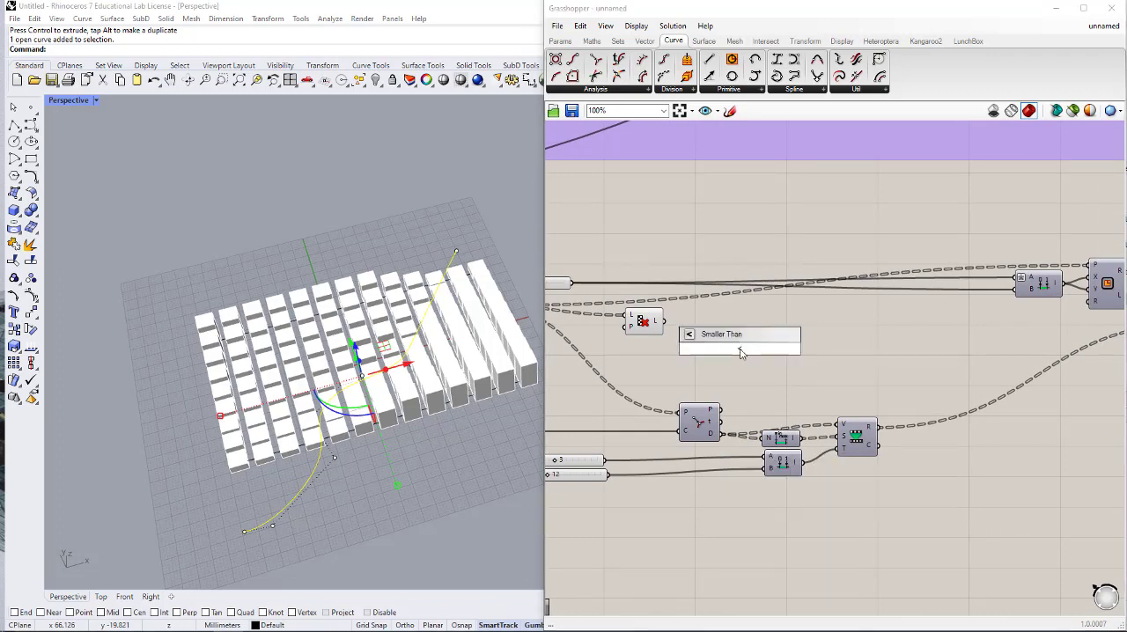
pyautogui.press('Return')
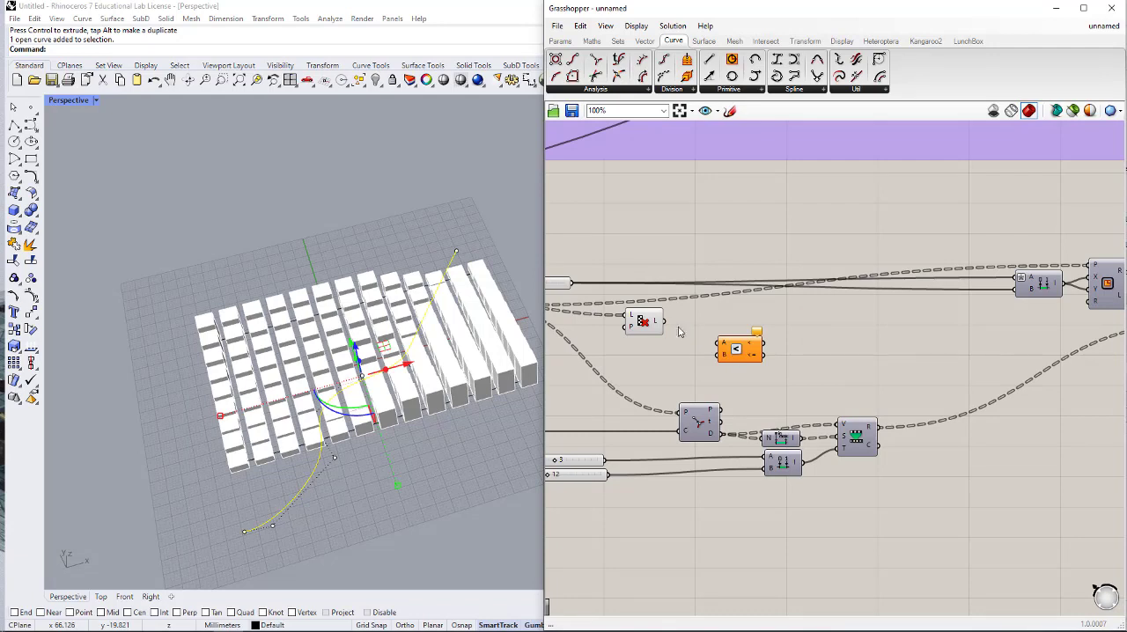
# - Connect Cull Pattern's L output to Smaller Than's A input and a new number slider set to 8 to its B input
pyautogui.moveTo(669, 330); pyautogui.dragTo(722, 344)
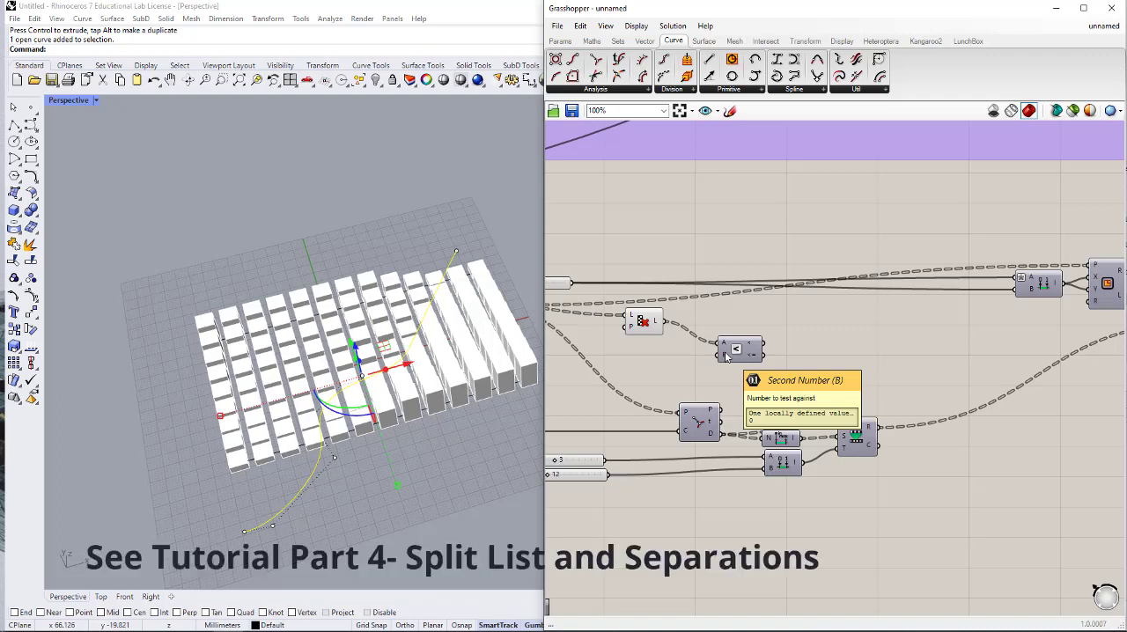
pyautogui.moveTo(749, 353); pyautogui.dragTo(852, 352)
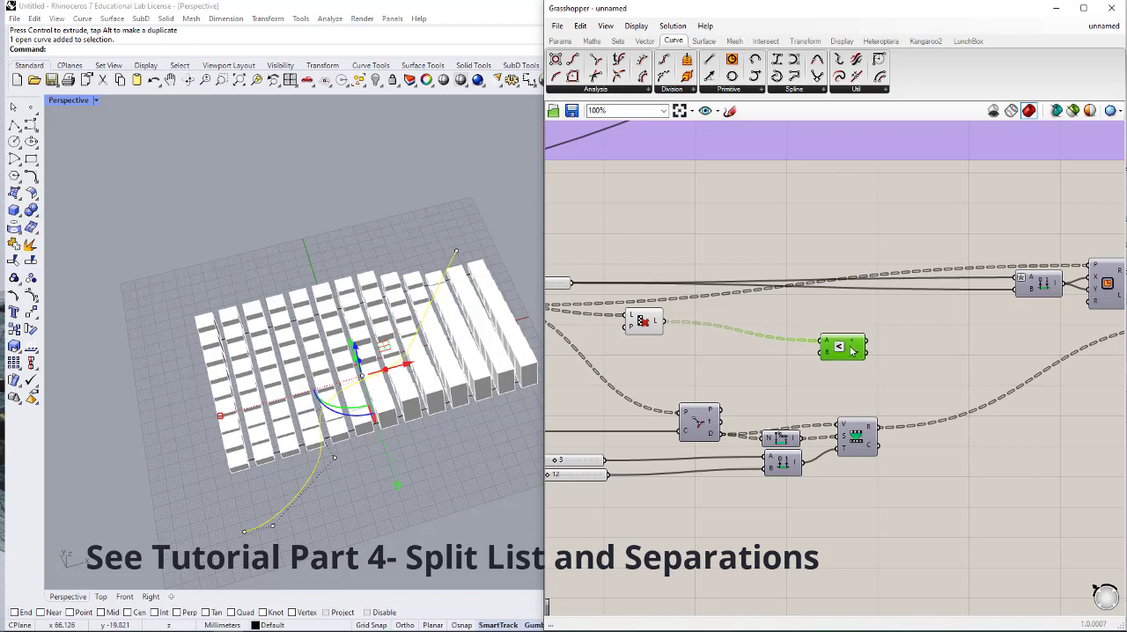
pyautogui.doubleClick(732, 357)
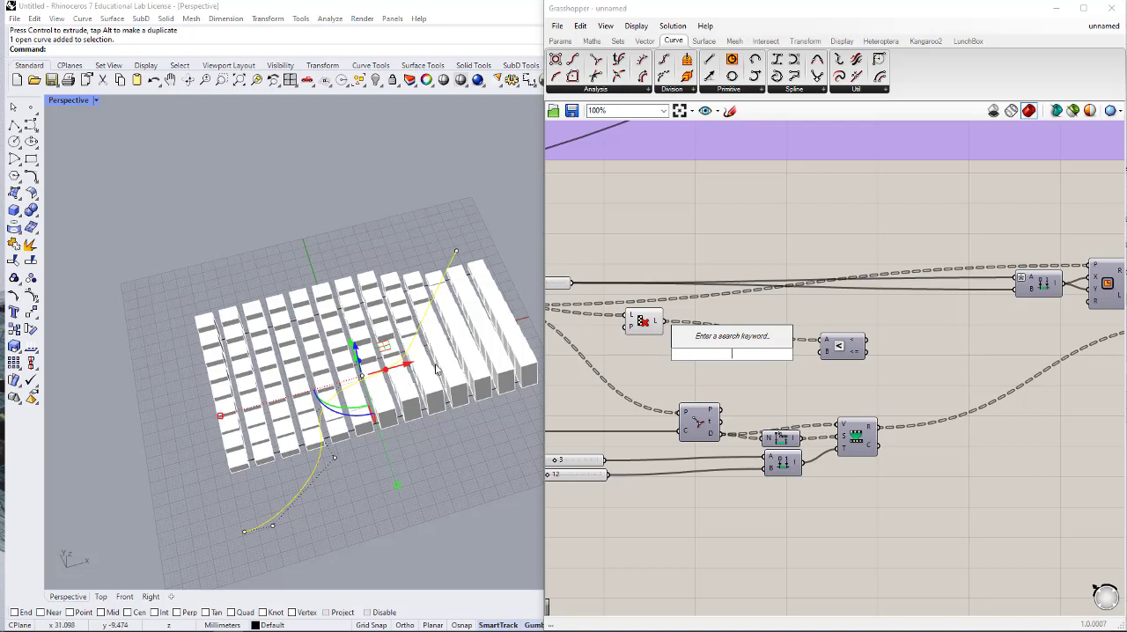
pyautogui.write('5')
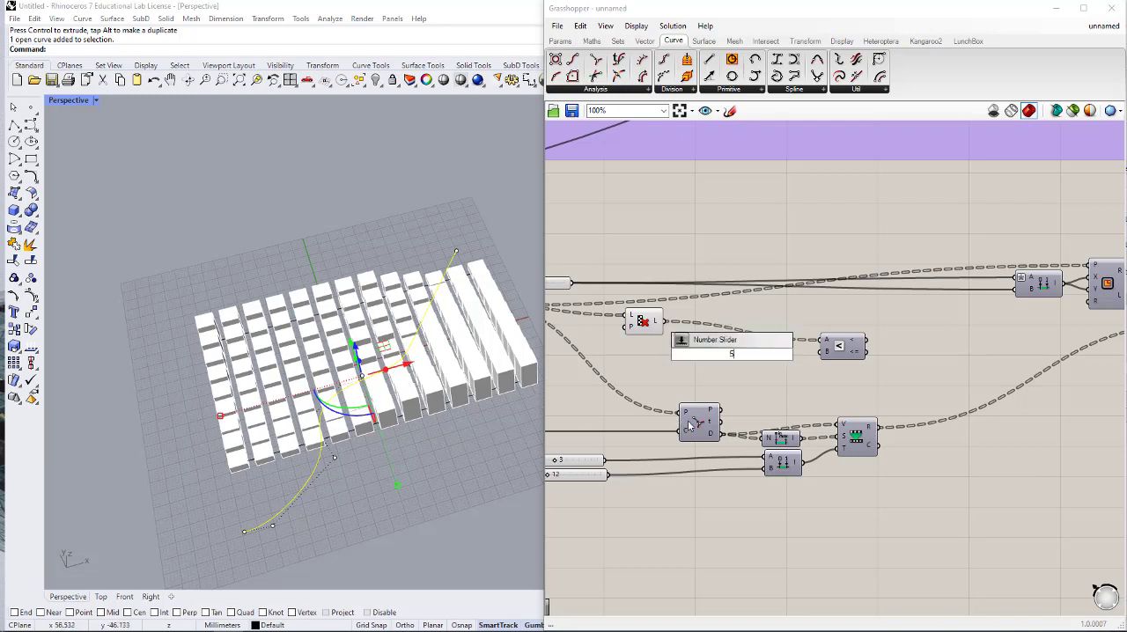
pyautogui.press('Return')
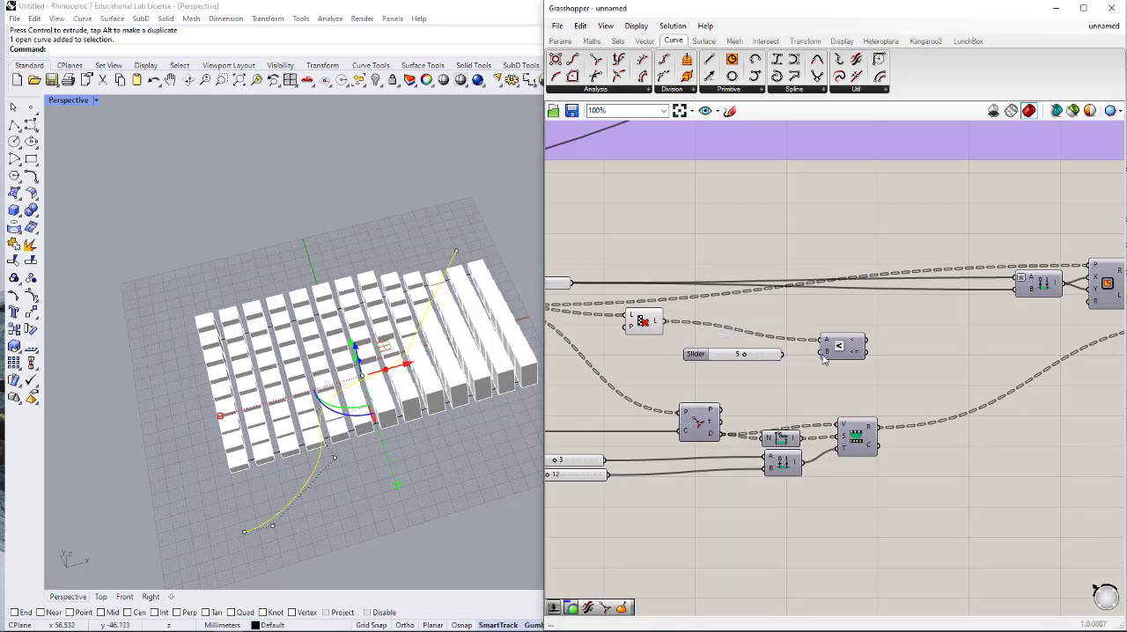
pyautogui.moveTo(823, 357); pyautogui.dragTo(751, 370)
pyautogui.click(898, 382)
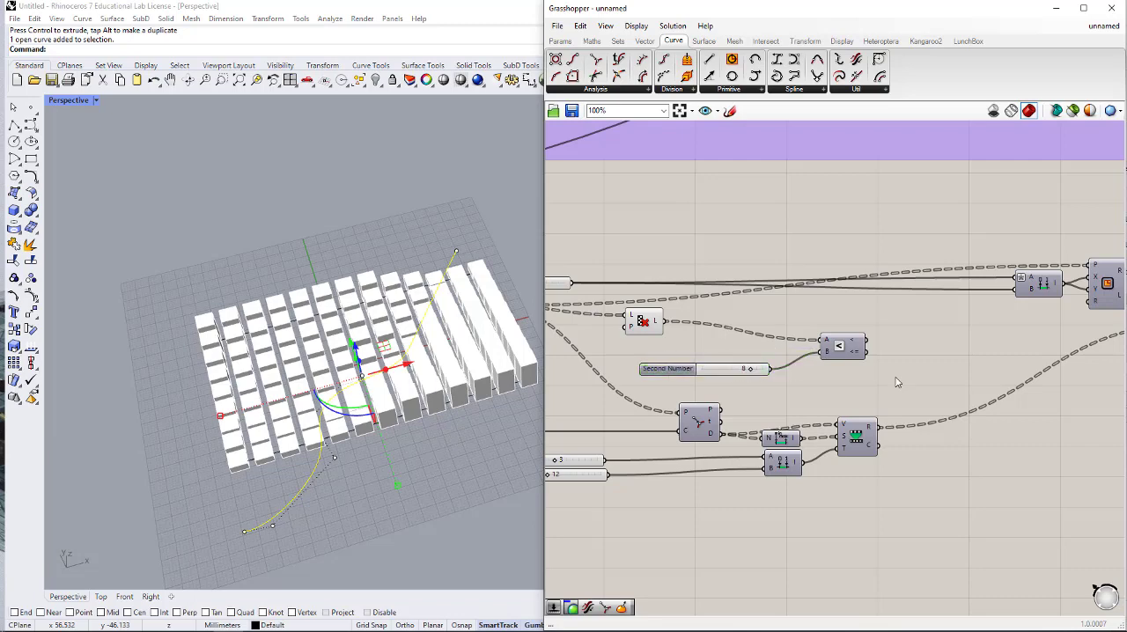
# - Disconnect Cull Pattern's L output from Smaller Than's A input
pyautogui.moveTo(886, 345); pyautogui.dragTo(837, 361, button='right')
pyautogui.scroll(-2, 739, 367)
pyautogui.moveTo(672, 360); pyautogui.dragTo(760, 372, button='right')
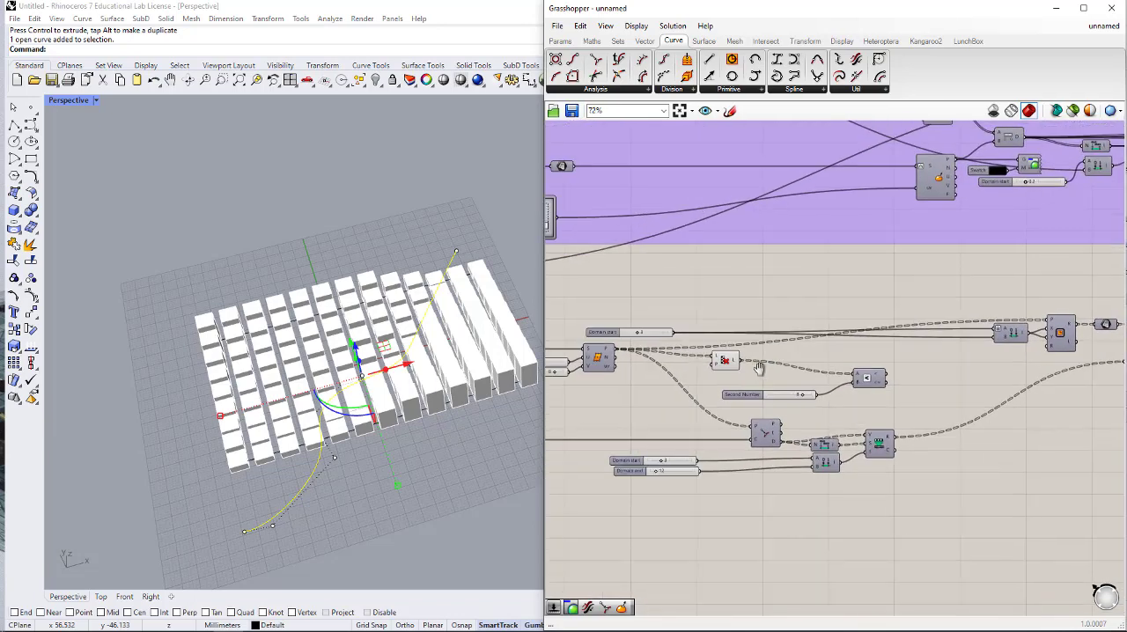
pyautogui.scroll(2, 723, 374)
pyautogui.moveTo(733, 361); pyautogui.dragTo(908, 376)
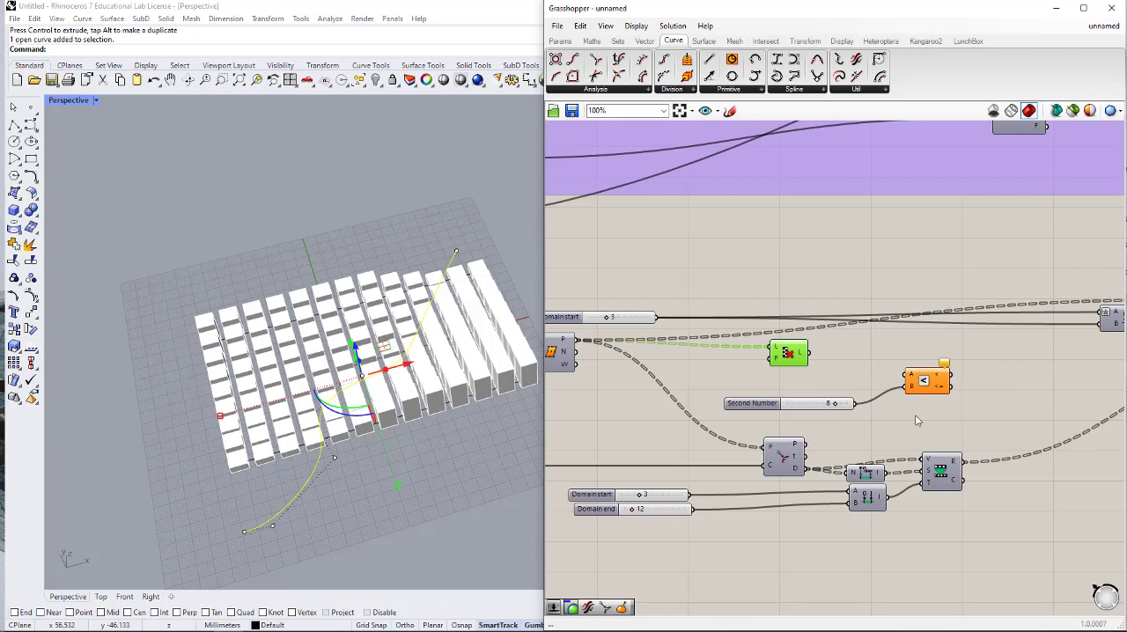
# - Connect Curve Closest Point's D output to Smaller Than's A input, and arrange Smaller Than and its slider just above Curve Closest Point
pyautogui.moveTo(916, 421); pyautogui.dragTo(709, 361)
pyautogui.moveTo(916, 386); pyautogui.dragTo(719, 397)
pyautogui.moveTo(748, 394); pyautogui.dragTo(795, 360, button='right')
pyautogui.moveTo(779, 363); pyautogui.dragTo(969, 384)
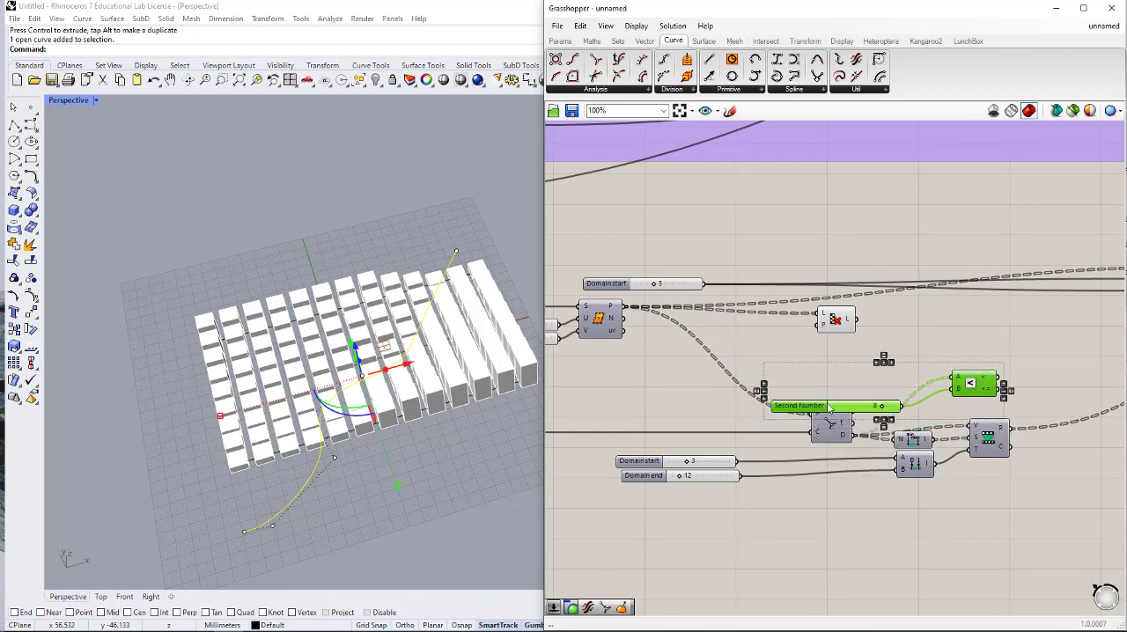
pyautogui.click(920, 335)
pyautogui.moveTo(843, 411); pyautogui.dragTo(840, 379)
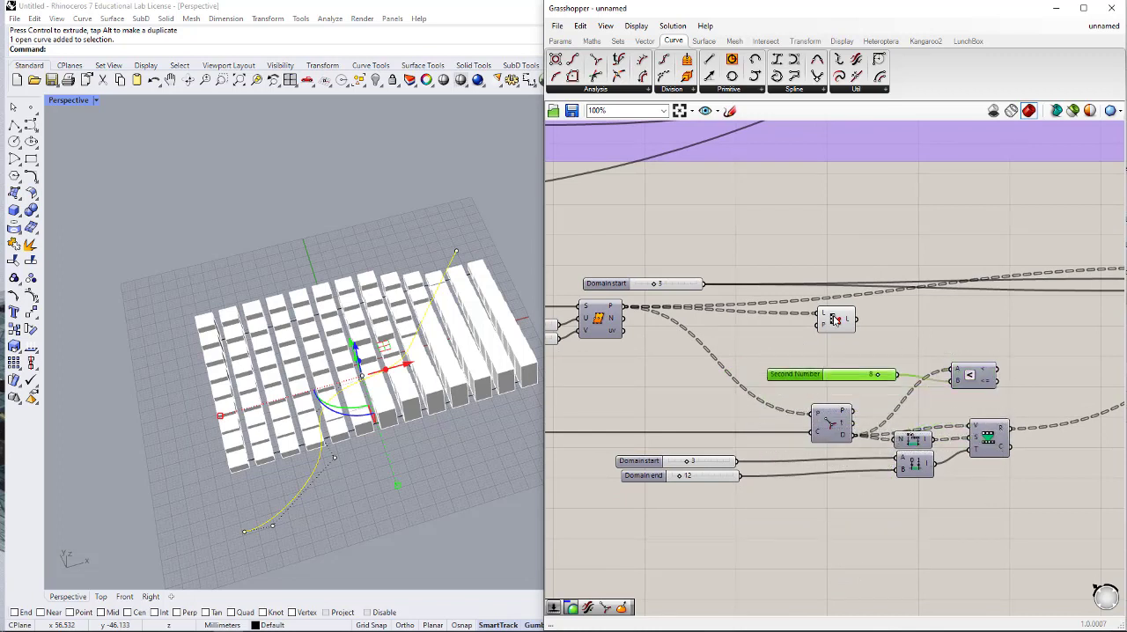
# - Move Cull Pattern past Smaller Than and connect Smaller Than's < output to Cull Pattern's P input
pyautogui.moveTo(835, 321); pyautogui.dragTo(1070, 322)
pyautogui.moveTo(1007, 347); pyautogui.dragTo(908, 390, button='right')
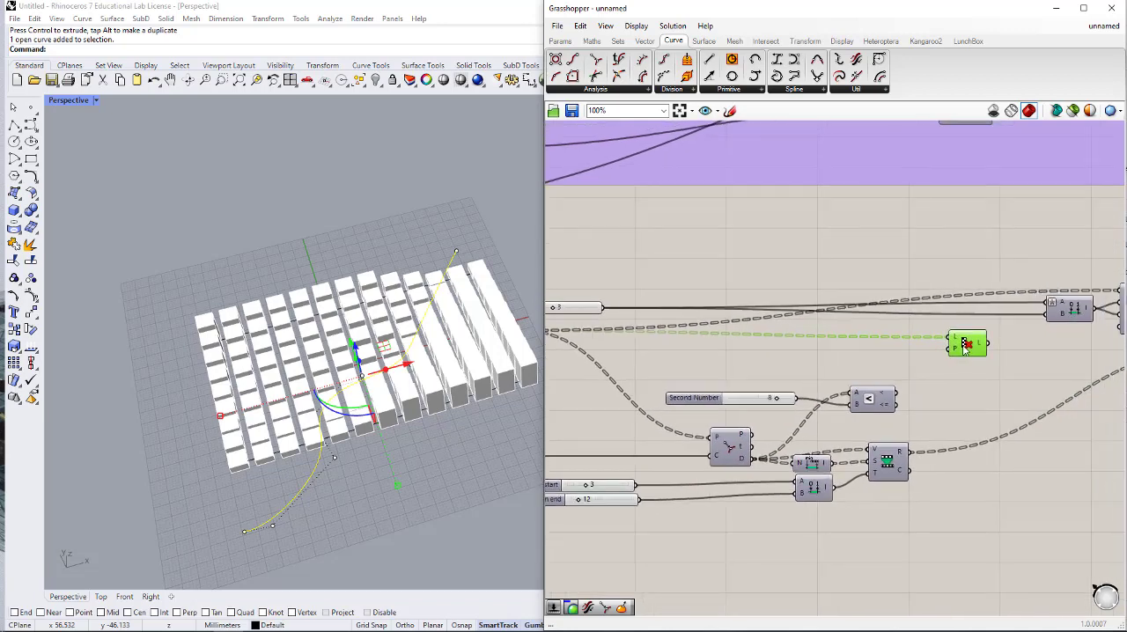
pyautogui.moveTo(964, 349); pyautogui.dragTo(947, 346)
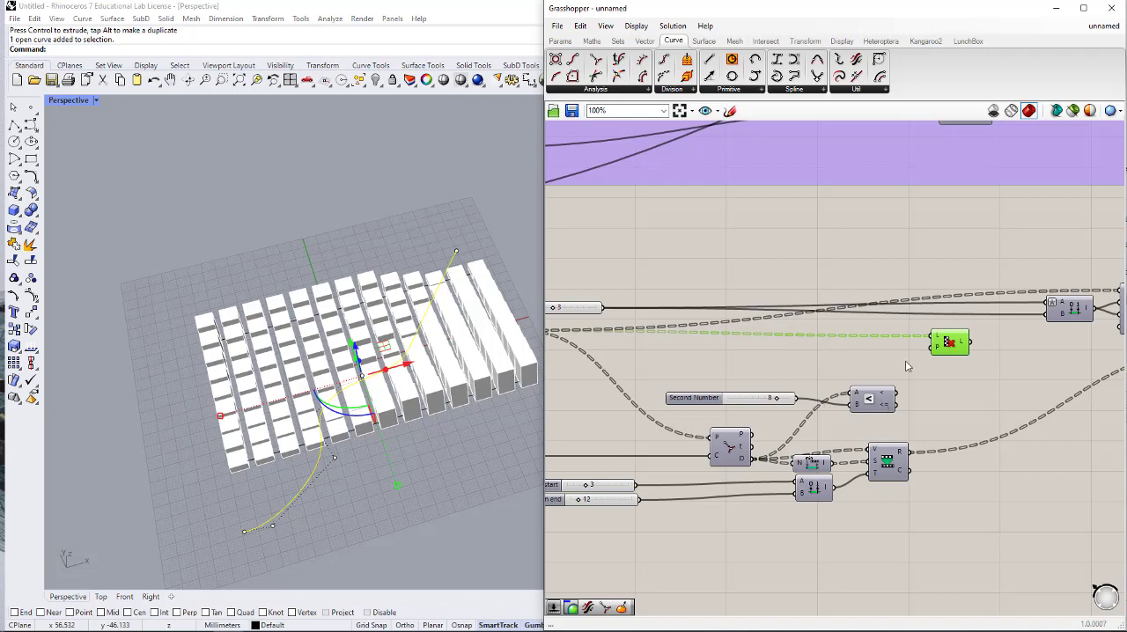
pyautogui.moveTo(932, 352); pyautogui.dragTo(898, 404)
pyautogui.moveTo(949, 348); pyautogui.dragTo(884, 398, button='right')
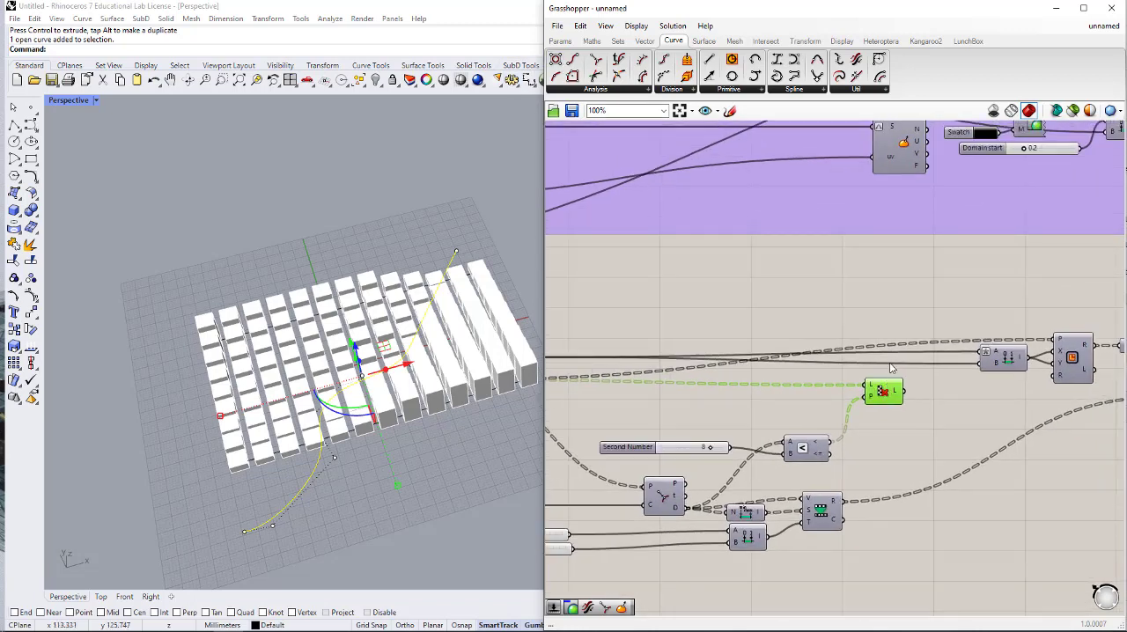
# - Add a Point parameter after Cull Pattern and connect it to the L output
pyautogui.click(560, 42)
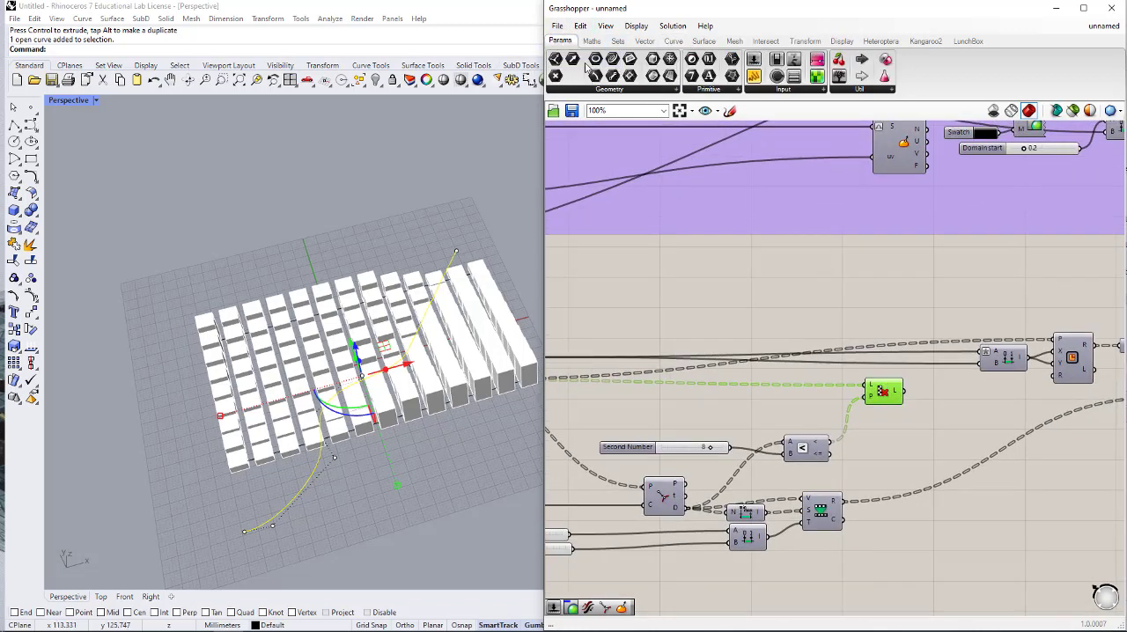
pyautogui.click(938, 392)
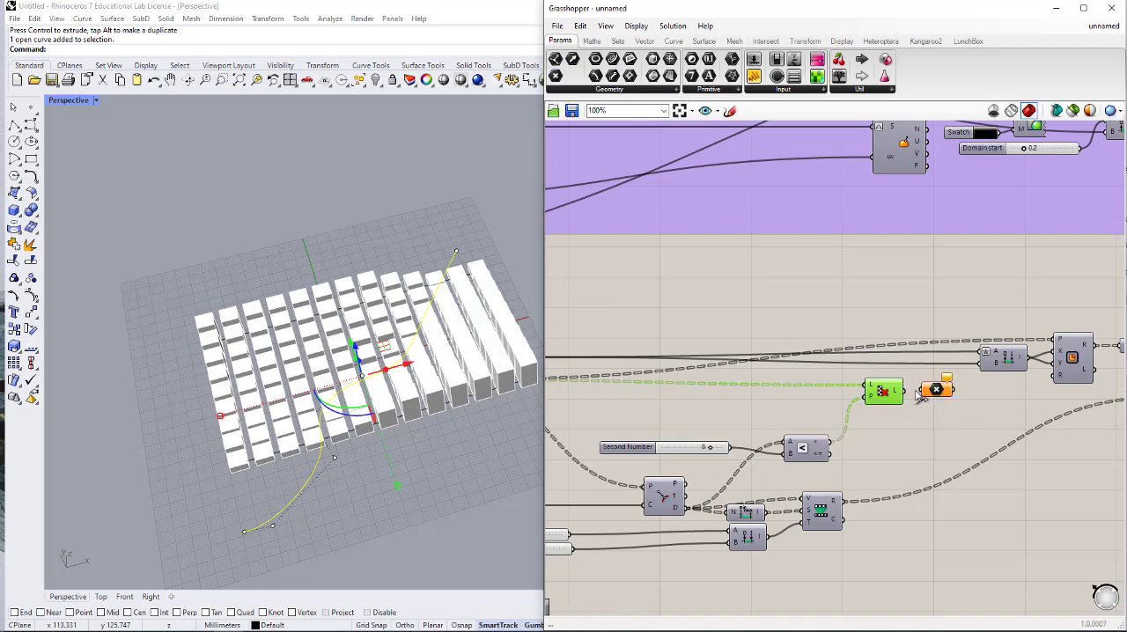
pyautogui.moveTo(922, 391); pyautogui.dragTo(913, 392)
# - Hide the preview of the extruded boxes at the end of the lower definition
pyautogui.scroll(-3, 885, 392)
pyautogui.moveTo(973, 418); pyautogui.dragTo(798, 397, button='right')
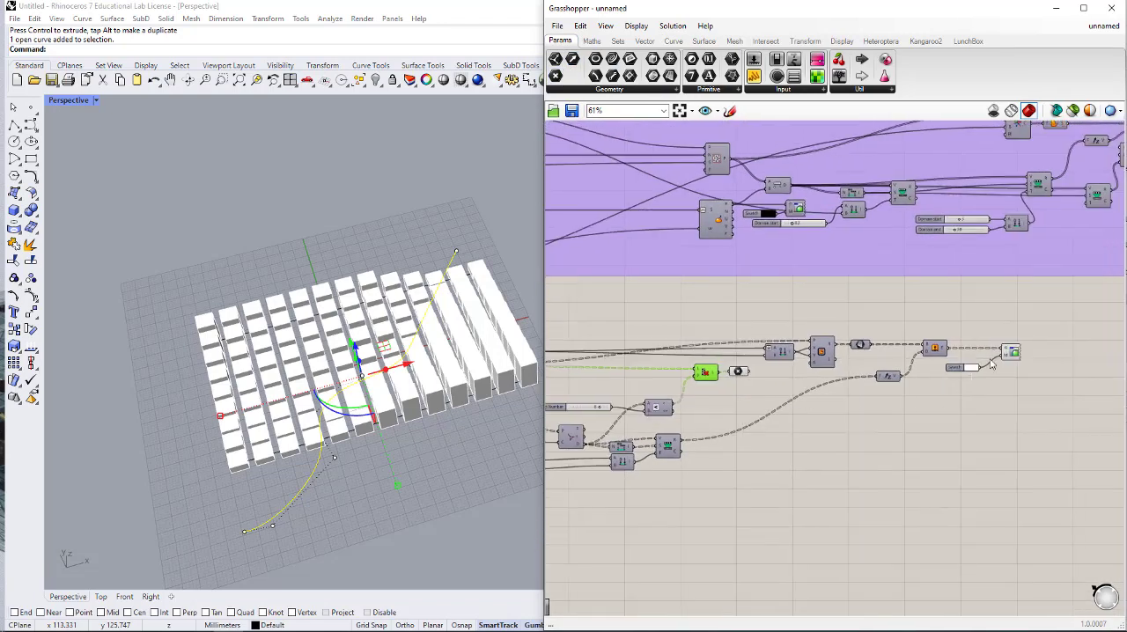
pyautogui.moveTo(1041, 334); pyautogui.dragTo(932, 387)
pyautogui.scroll(-1, 1074, 382)
pyautogui.middleClick(1074, 382)
pyautogui.click(1112, 343)
pyautogui.scroll(-3, 1113, 342)
pyautogui.click(1019, 408)
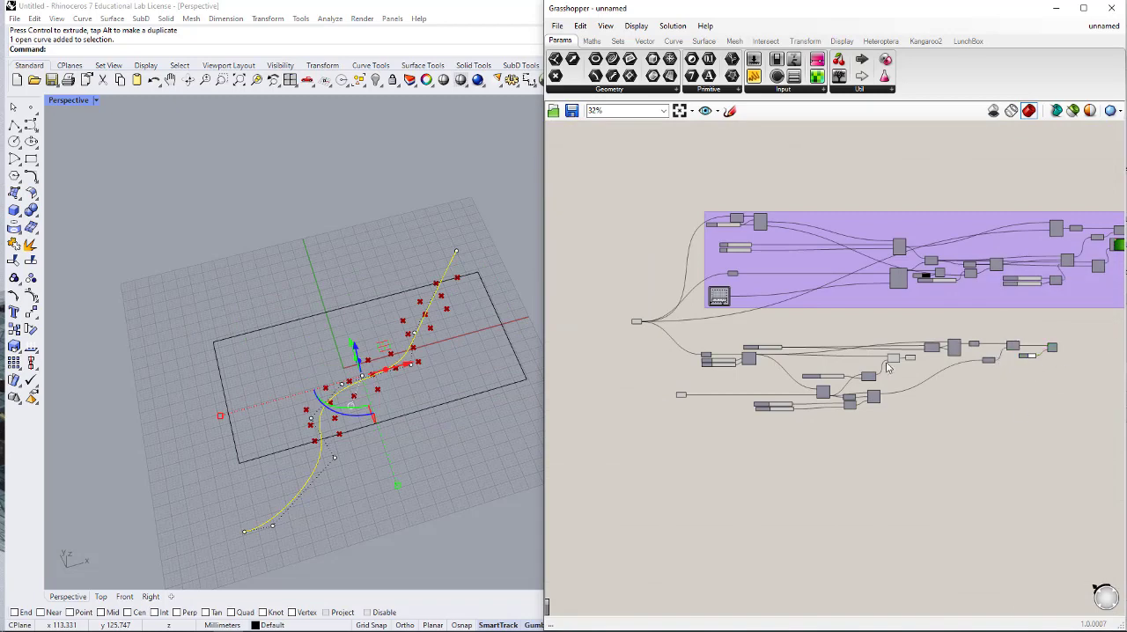
# - Inspect which grid points Cull Pattern keeps near the curve by highlighting the connected Point parameter
pyautogui.scroll(2, 867, 361)
pyautogui.moveTo(869, 363); pyautogui.dragTo(842, 367, button='right')
pyautogui.scroll(5, 843, 367)
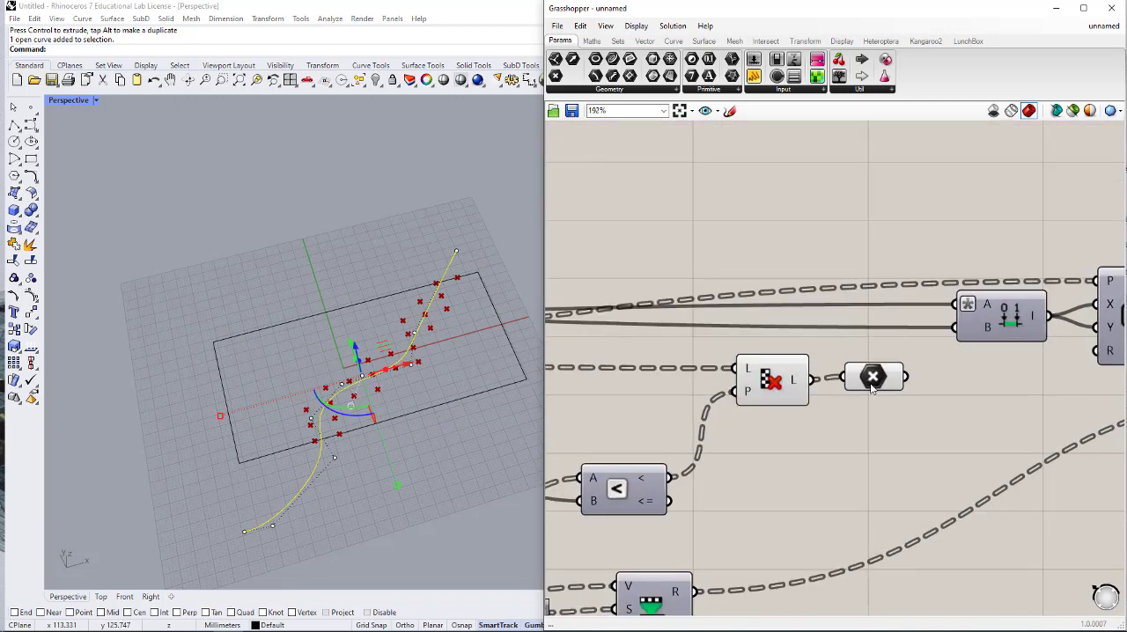
pyautogui.moveTo(904, 409); pyautogui.dragTo(935, 404, button='right')
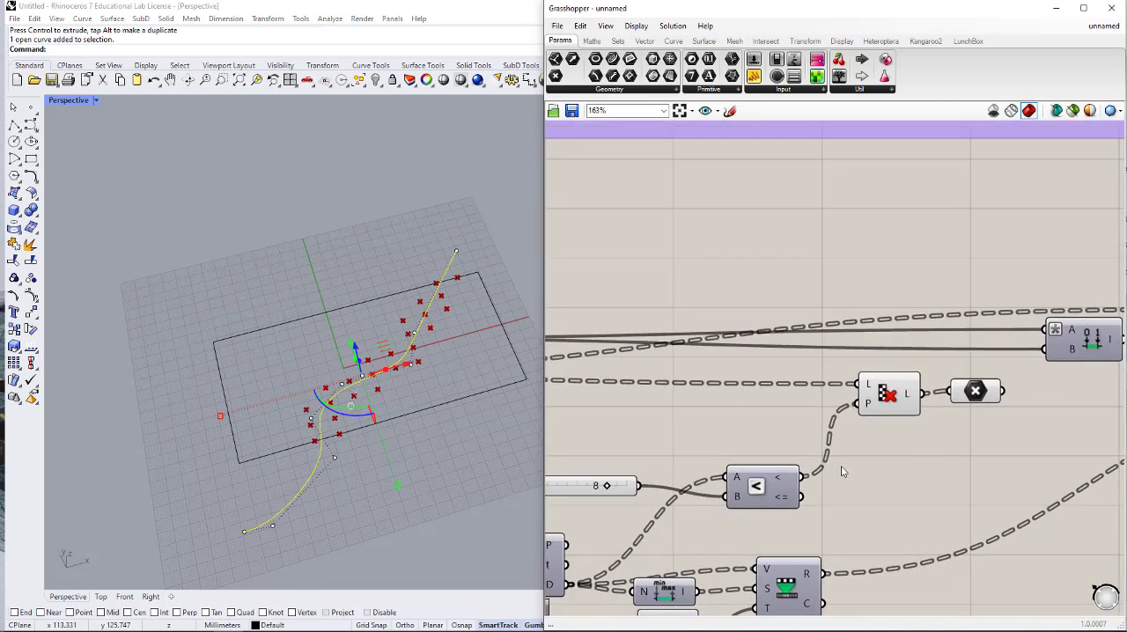
pyautogui.moveTo(779, 459); pyautogui.dragTo(874, 432, button='right')
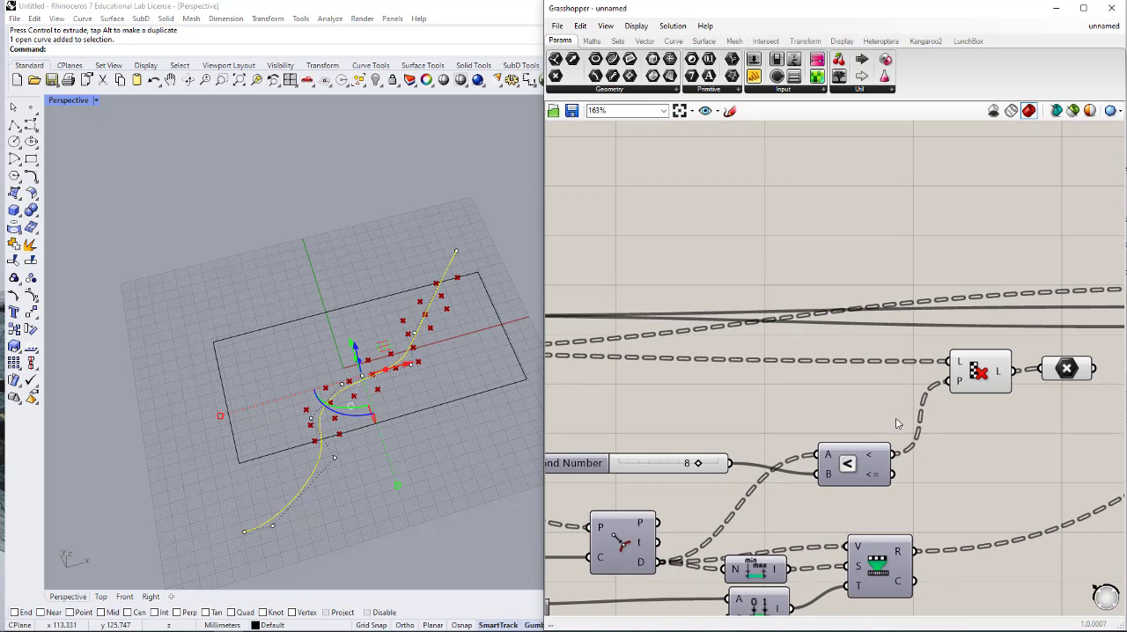
pyautogui.click(1065, 377)
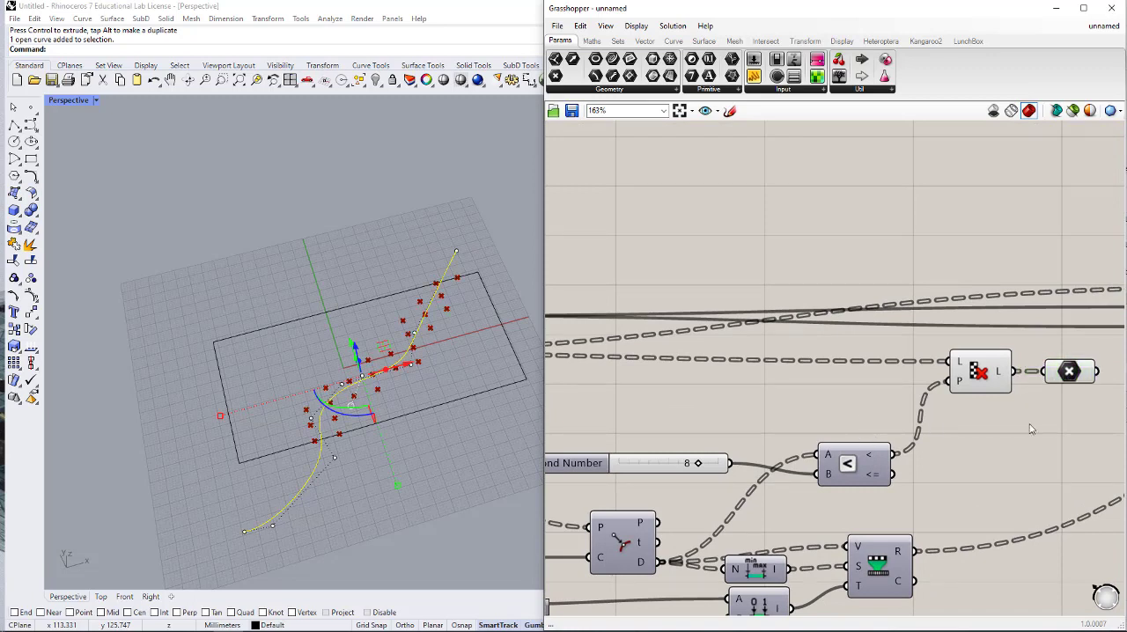
pyautogui.moveTo(1021, 414); pyautogui.dragTo(946, 412, button='right')
pyautogui.click(998, 374)
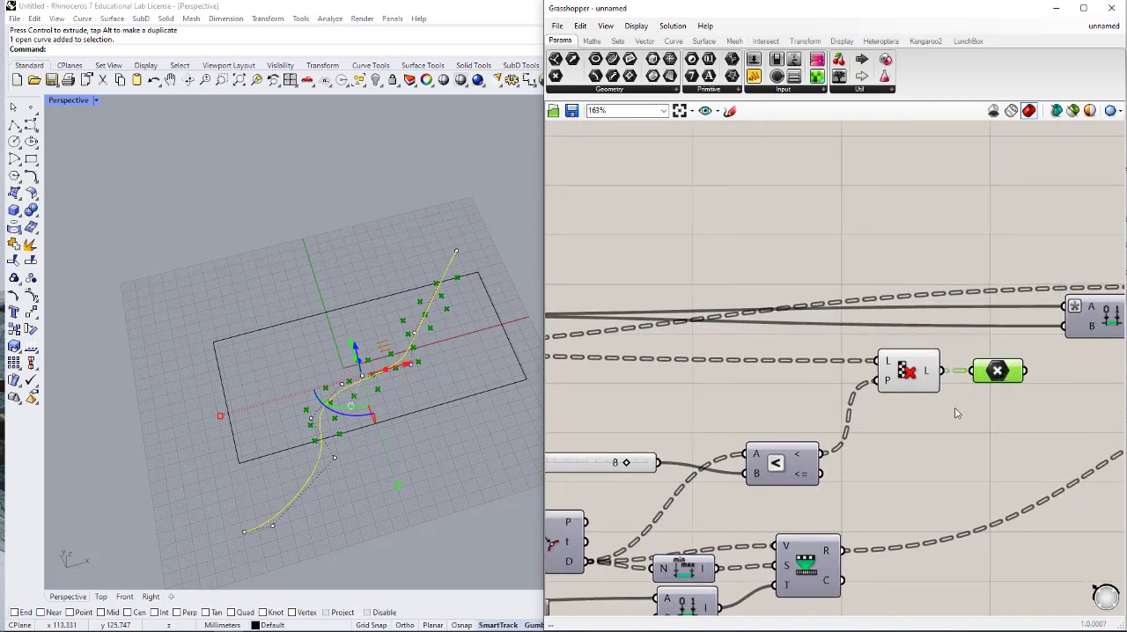
pyautogui.moveTo(952, 409); pyautogui.dragTo(859, 410, button='right')
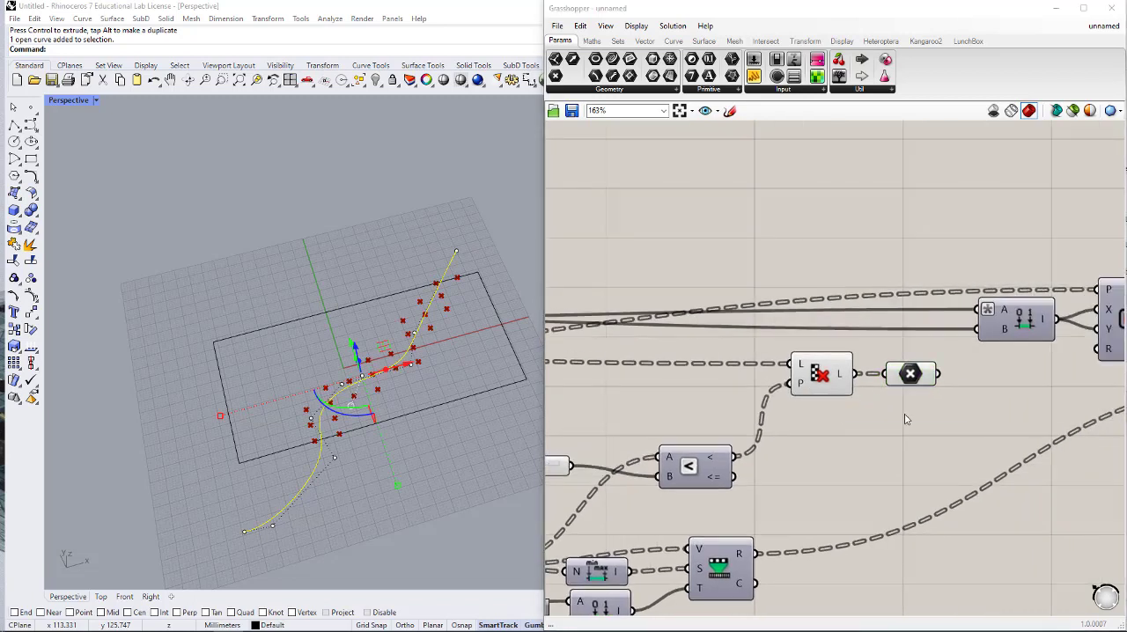
# - Add a Dispatch component and place it after the Point parameter that follows Cull Pattern
pyautogui.doubleClick(904, 410)
pyautogui.write('di')
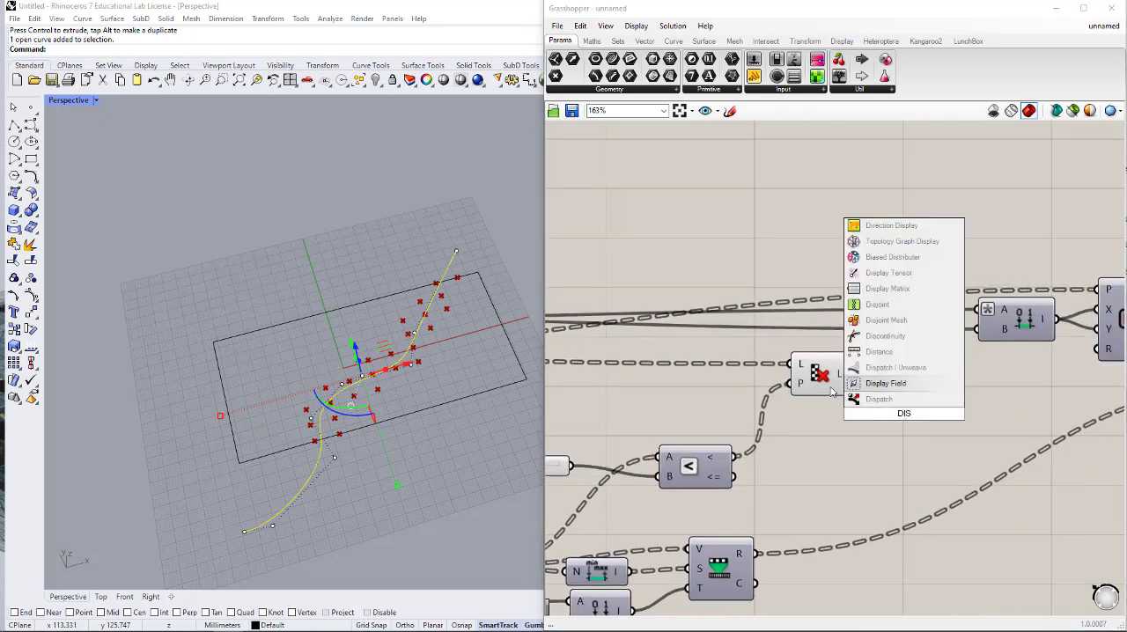
pyautogui.press('Return')
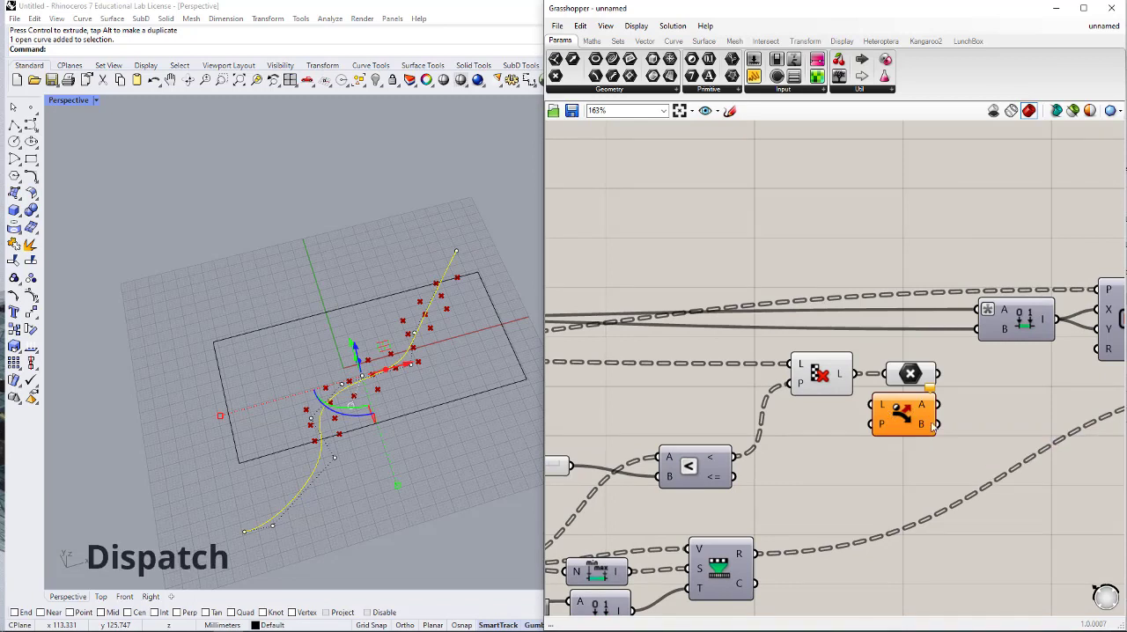
pyautogui.moveTo(889, 411); pyautogui.dragTo(971, 377)
pyautogui.moveTo(912, 361); pyautogui.dragTo(782, 396, button='right')
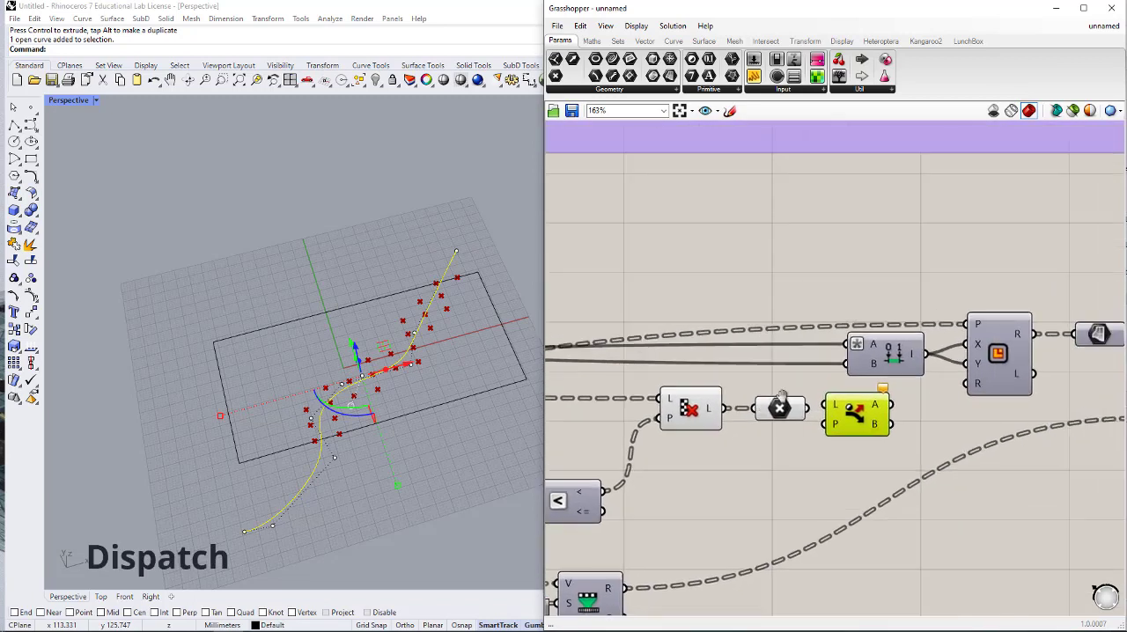
pyautogui.click(823, 307)
pyautogui.keyDown('alt'); pyautogui.moveTo(829, 295); pyautogui.dragTo(1029, 295); pyautogui.keyUp('alt')
pyautogui.moveTo(1057, 414); pyautogui.dragTo(886, 384)
pyautogui.moveTo(832, 427); pyautogui.dragTo(928, 422, button='right')
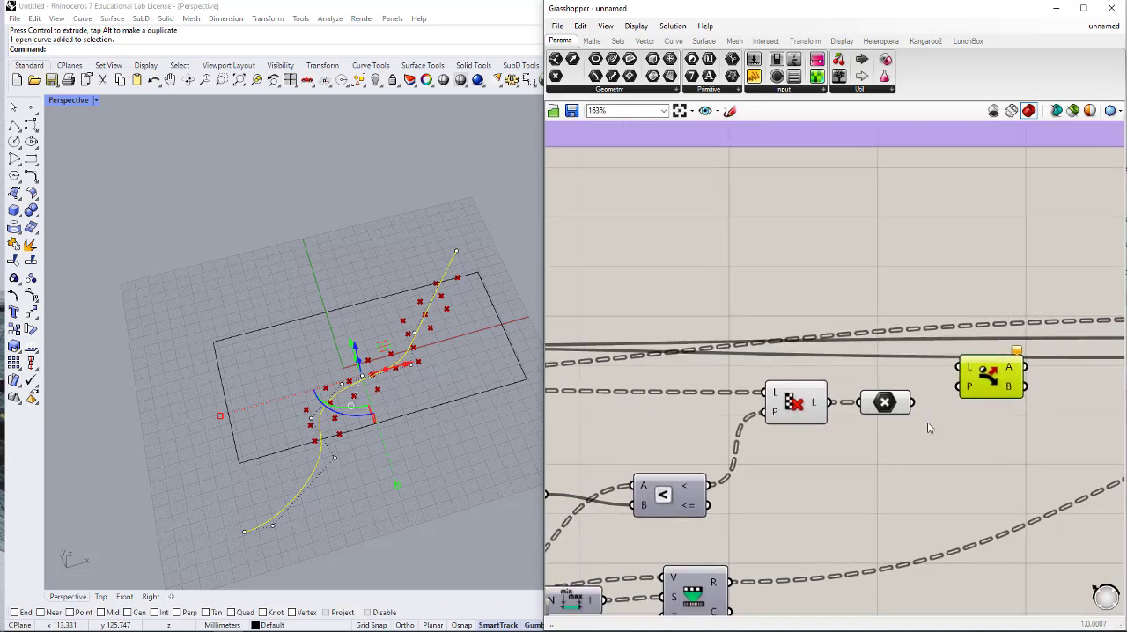
# - Connect Divide Surface's P output to Dispatch's L input
pyautogui.scroll(-2, 928, 422)
pyautogui.moveTo(546, 410); pyautogui.dragTo(687, 405, button='right')
pyautogui.scroll(-1, 687, 405)
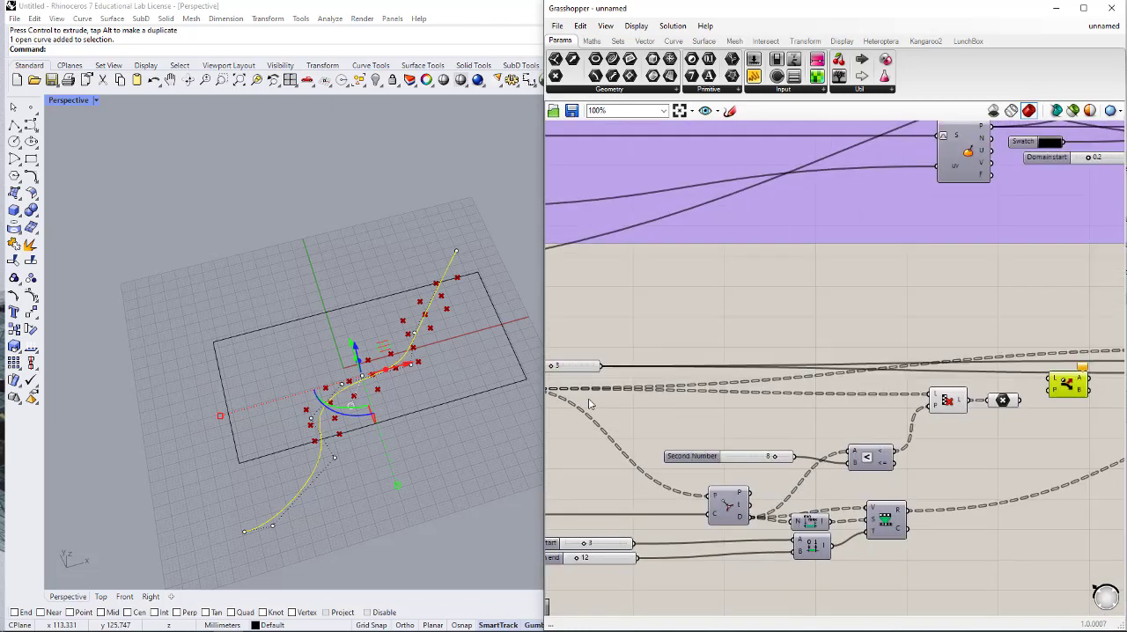
pyautogui.moveTo(602, 402); pyautogui.dragTo(778, 387, button='right')
pyautogui.moveTo(683, 375); pyautogui.dragTo(1083, 388)
pyautogui.scroll(-2, 775, 317)
pyautogui.scroll(5, 1092, 338)
pyautogui.scroll(2, 1096, 344)
pyautogui.moveTo(1011, 449); pyautogui.dragTo(879, 436, button='right')
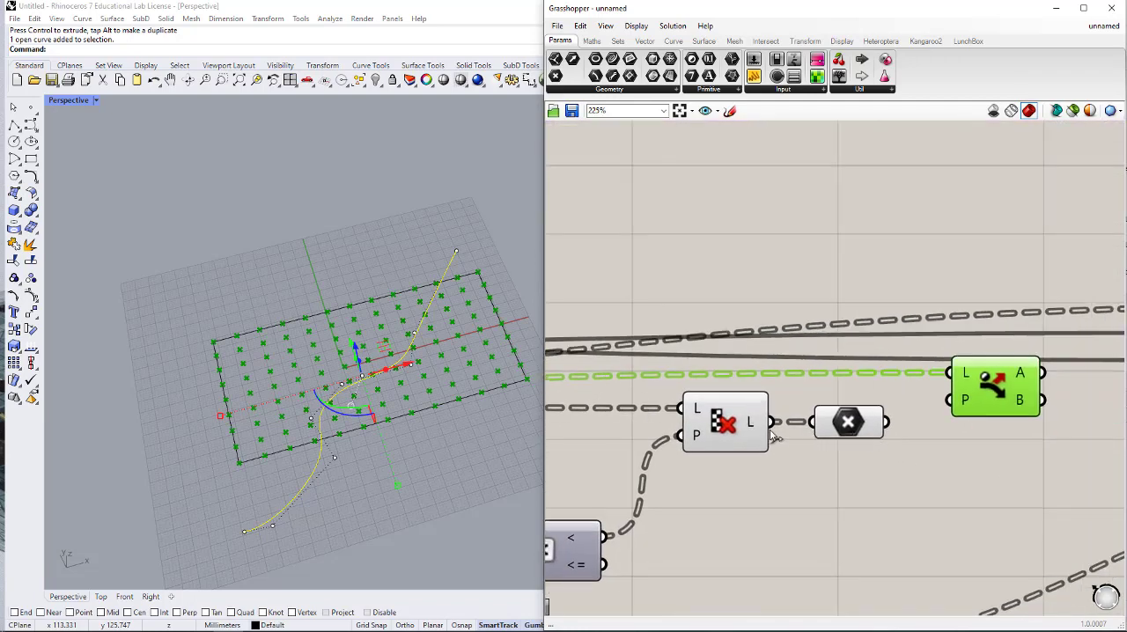
# - Connect Smaller Than's < output to Dispatch's P input
pyautogui.scroll(-3, 885, 437)
pyautogui.scroll(2, 891, 437)
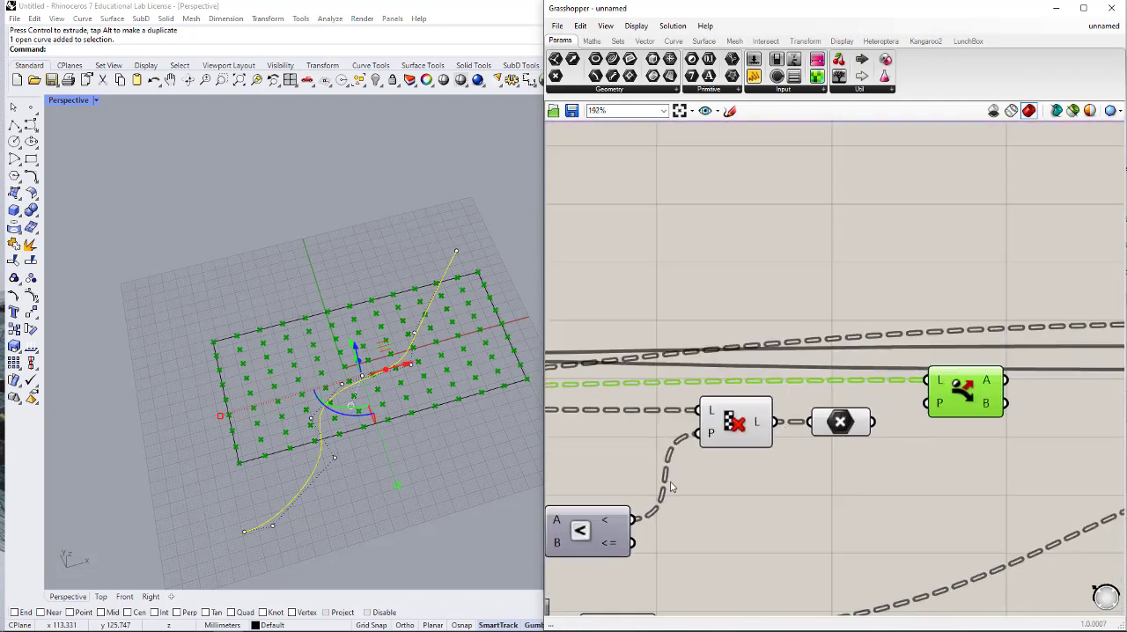
pyautogui.moveTo(631, 519); pyautogui.dragTo(888, 412)
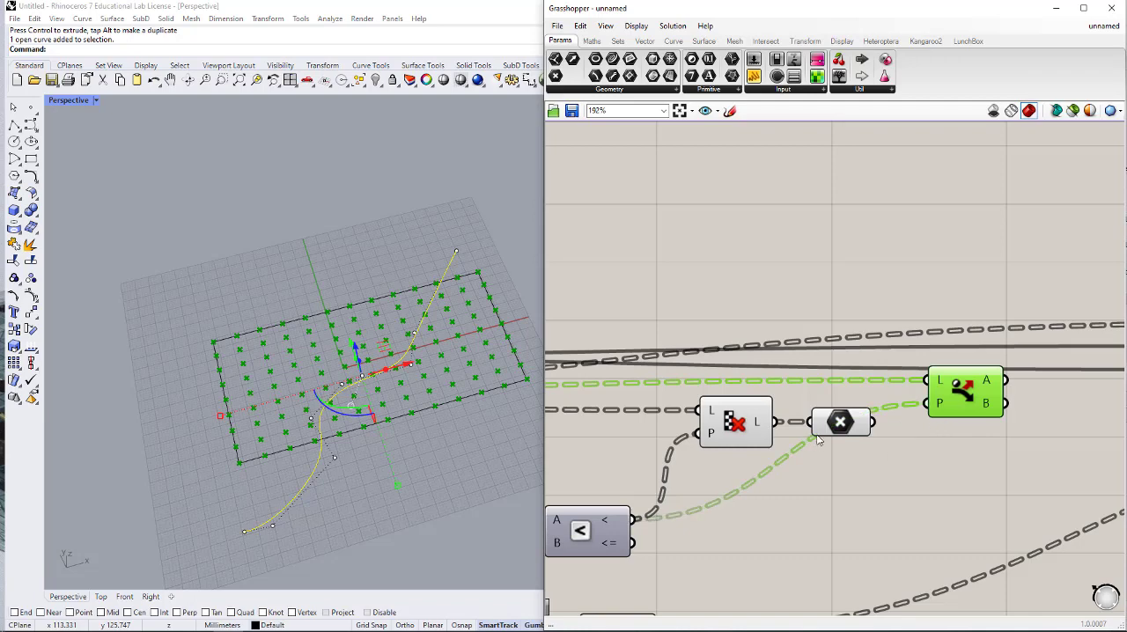
# - Delete the Point parameter and the Cull Pattern component
pyautogui.click(841, 423)
pyautogui.press('Delete')
pyautogui.click(755, 429)
pyautogui.press('Delete')
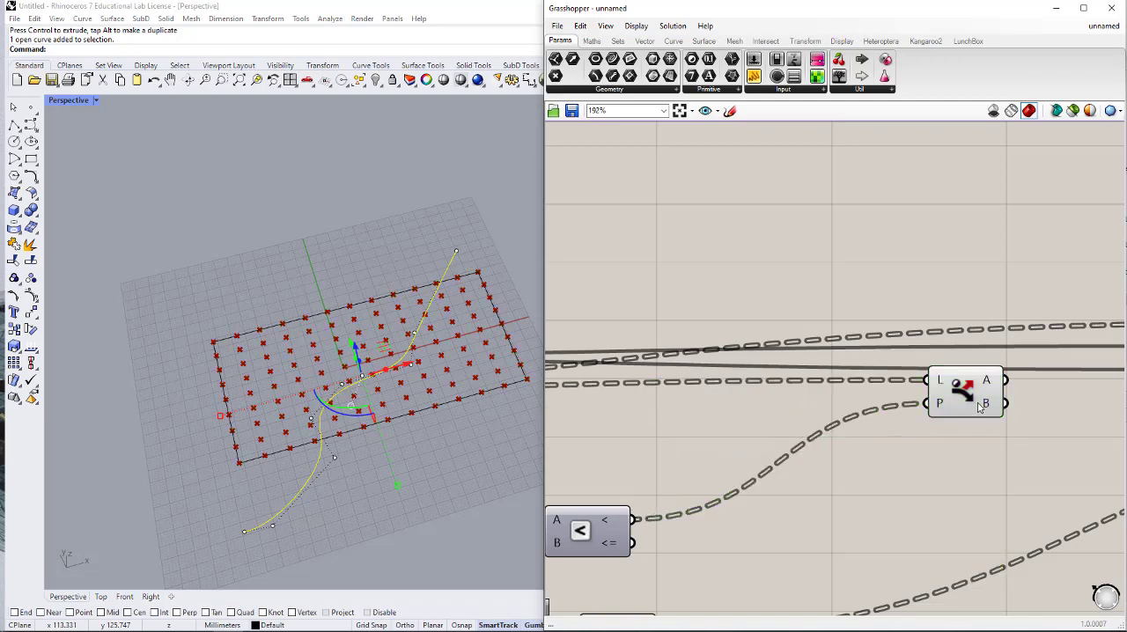
# - Move Dispatch closer to Smaller Than and connect a new Point parameter to Dispatch's B output
pyautogui.scroll(-2, 964, 393)
pyautogui.moveTo(964, 394); pyautogui.dragTo(785, 417)
pyautogui.click(890, 447)
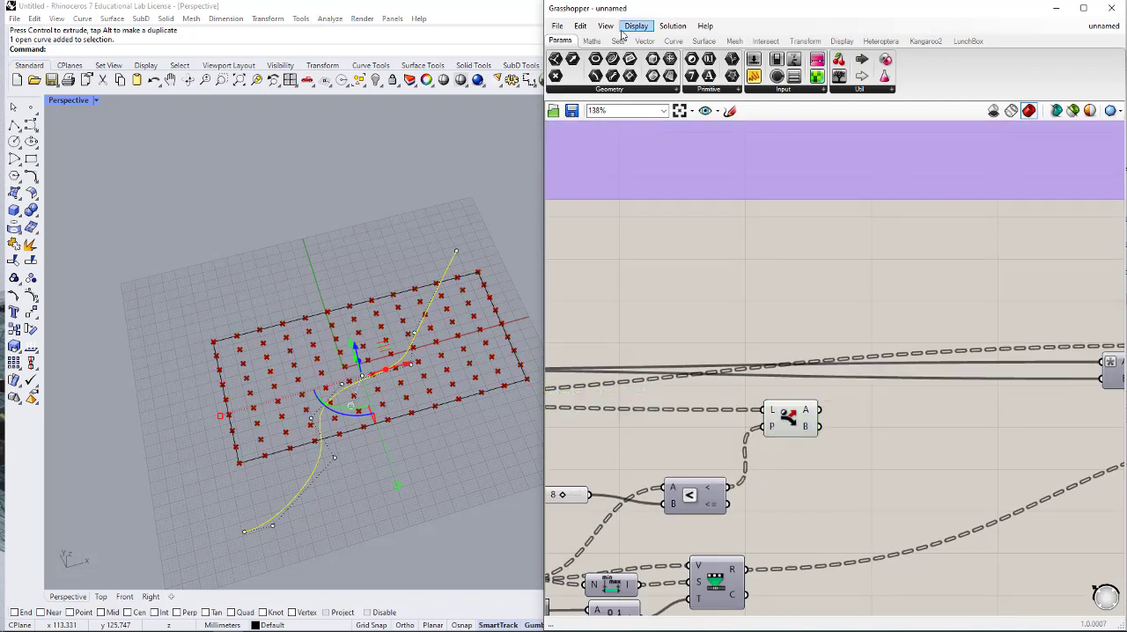
pyautogui.moveTo(556, 76); pyautogui.dragTo(867, 429)
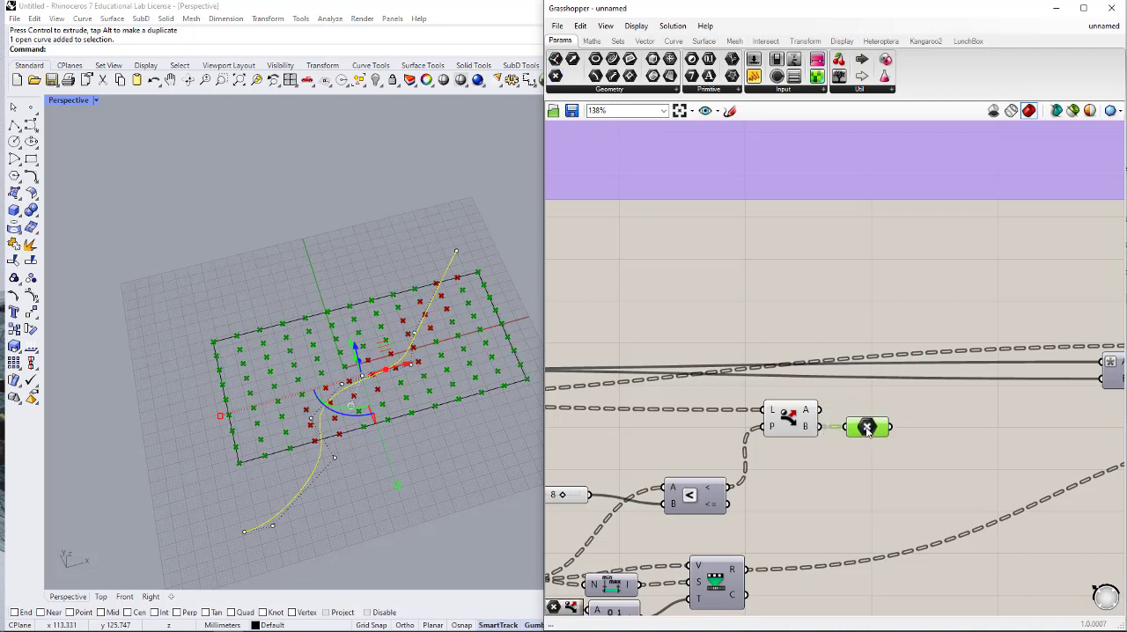
pyautogui.scroll(-3, 872, 423)
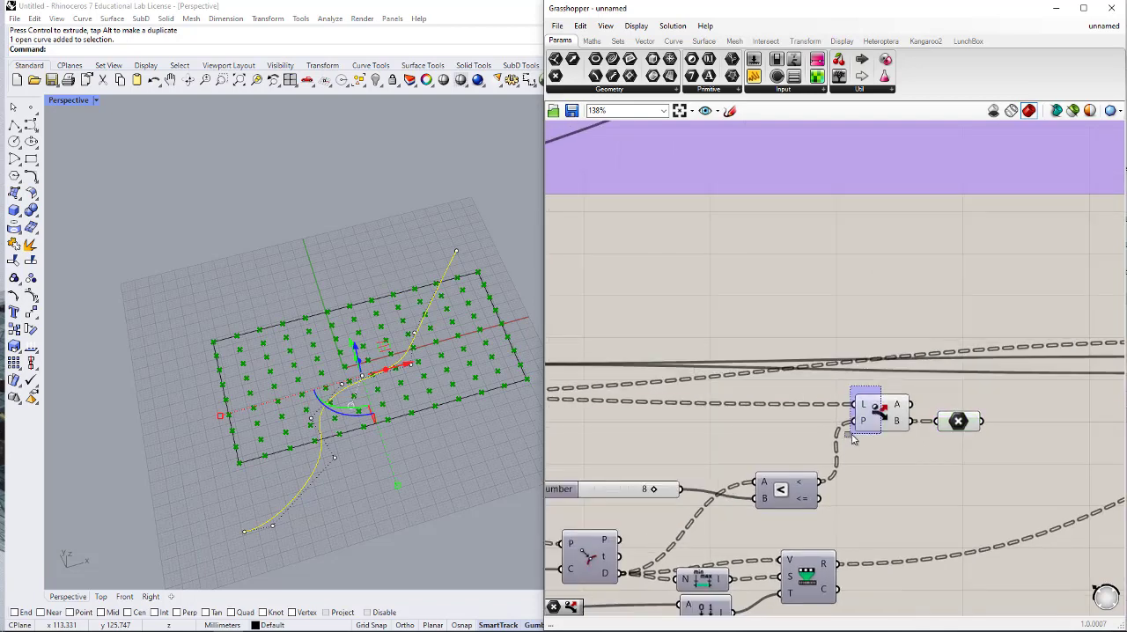
# - Hide the Dispatch component's preview and connect the Point parameter to Rectangle's P input
pyautogui.middleClick(881, 414)
pyautogui.click(920, 377)
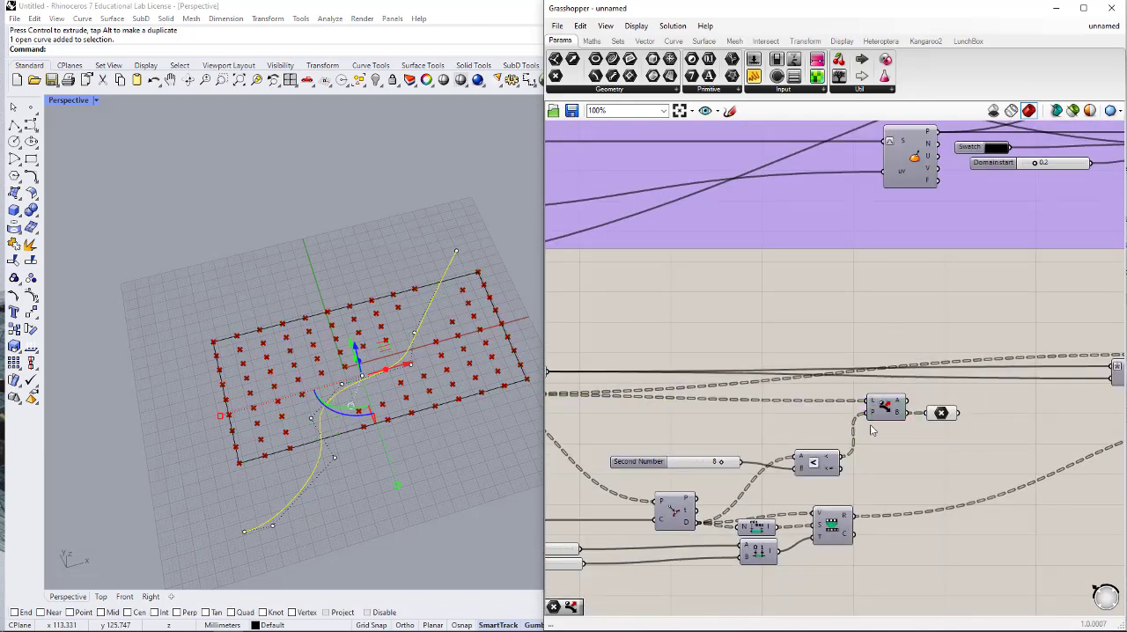
pyautogui.scroll(-2, 867, 425)
pyautogui.moveTo(911, 400); pyautogui.dragTo(703, 406, button='right')
pyautogui.moveTo(861, 403); pyautogui.dragTo(791, 406, button='right')
pyautogui.scroll(1, 828, 423)
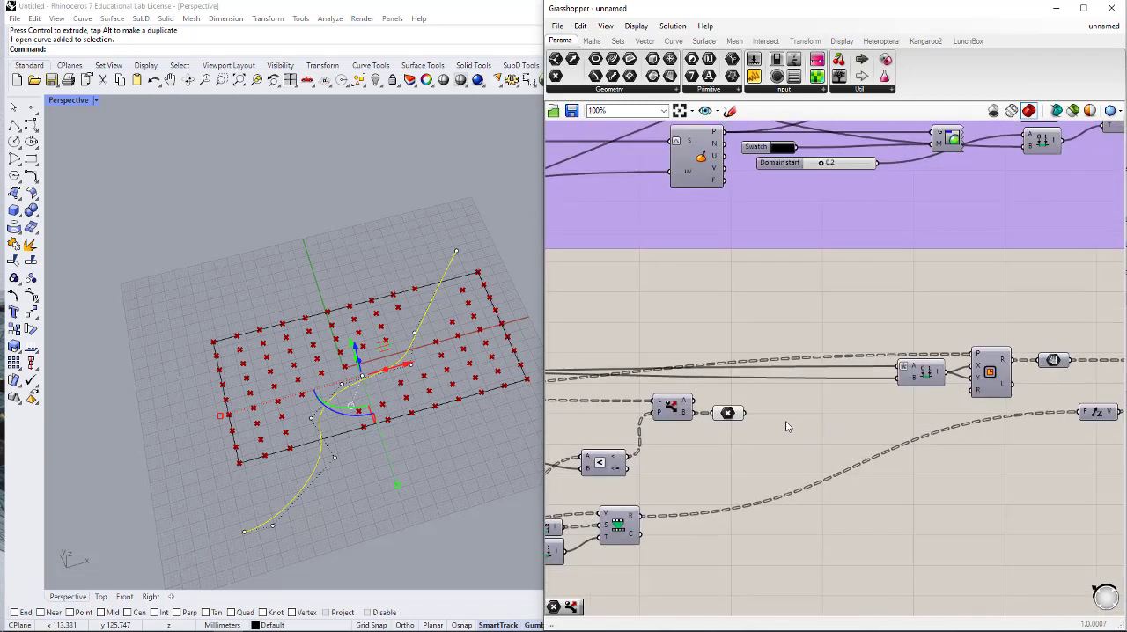
pyautogui.moveTo(745, 414); pyautogui.dragTo(990, 361)
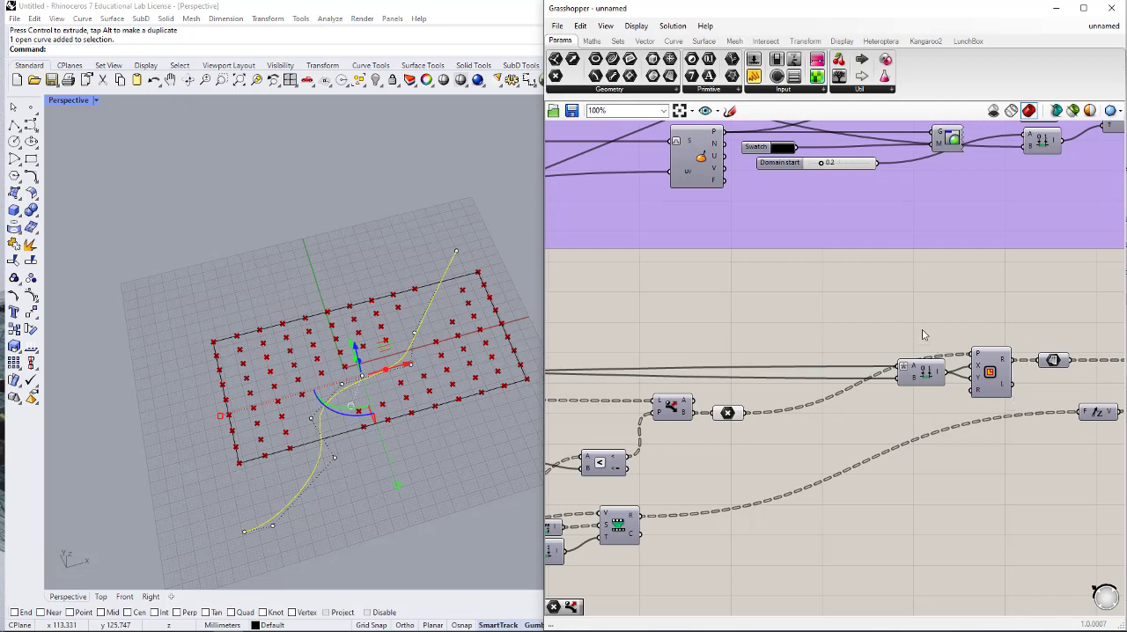
# - Turn on the preview of the Custom Preview component to show the extruded boxes
pyautogui.scroll(-4, 923, 335)
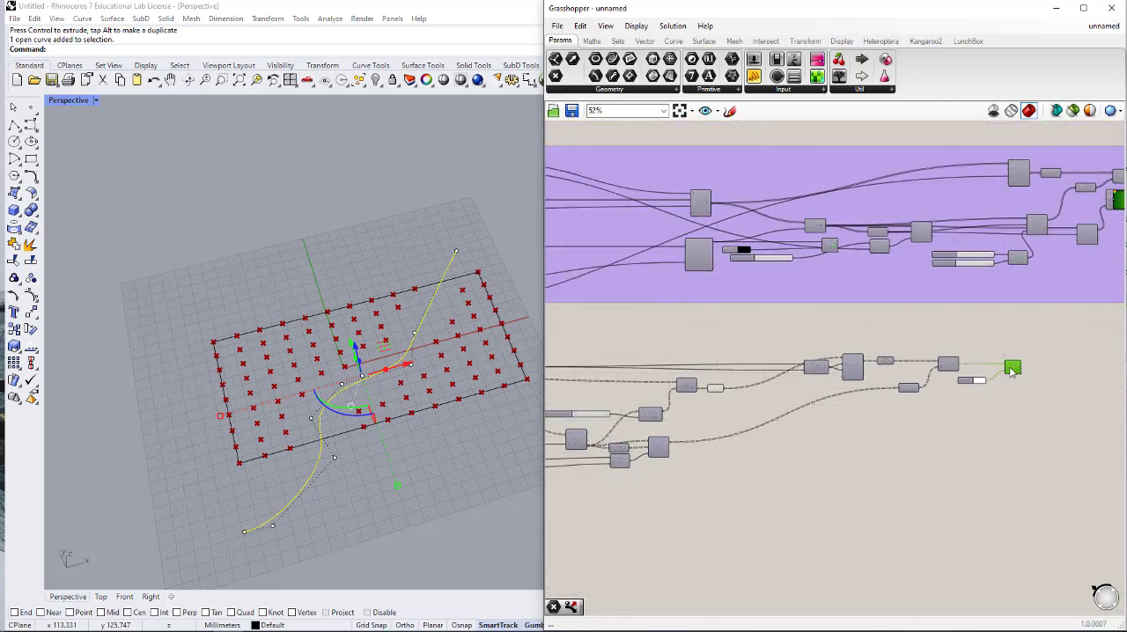
pyautogui.middleClick(1011, 370)
pyautogui.click(1049, 335)
pyautogui.click(935, 450)
pyautogui.moveTo(801, 418); pyautogui.dragTo(931, 408, button='right')
pyautogui.scroll(3, 853, 392)
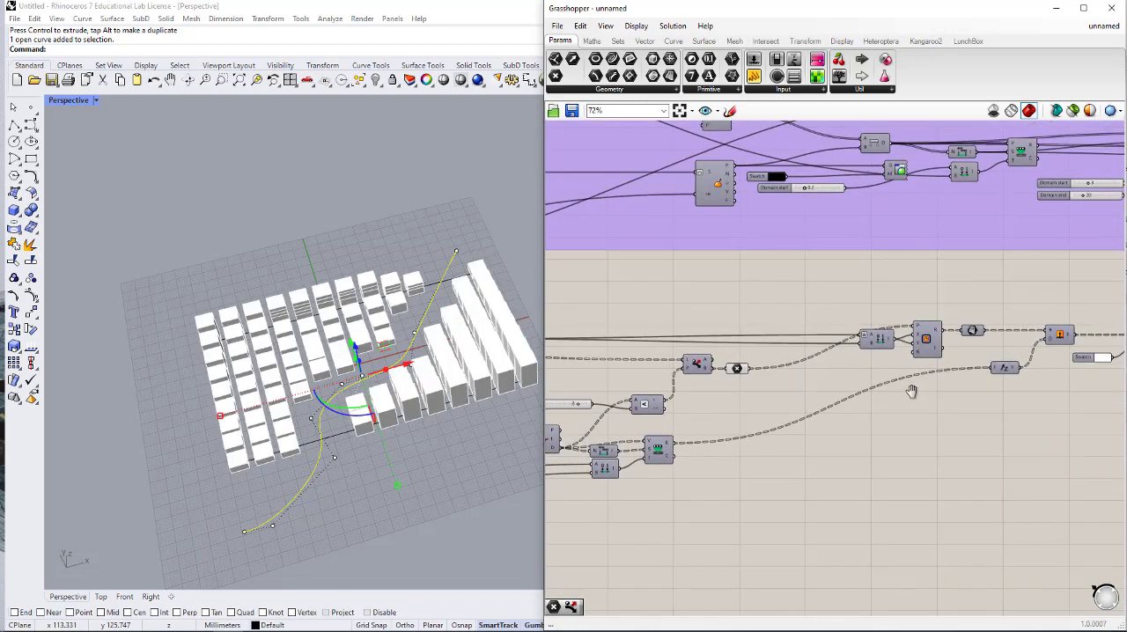
# - Examine the extruded boxes on both sides of the curve against the Dispatch wiring
pyautogui.moveTo(811, 426); pyautogui.dragTo(922, 399, button='right')
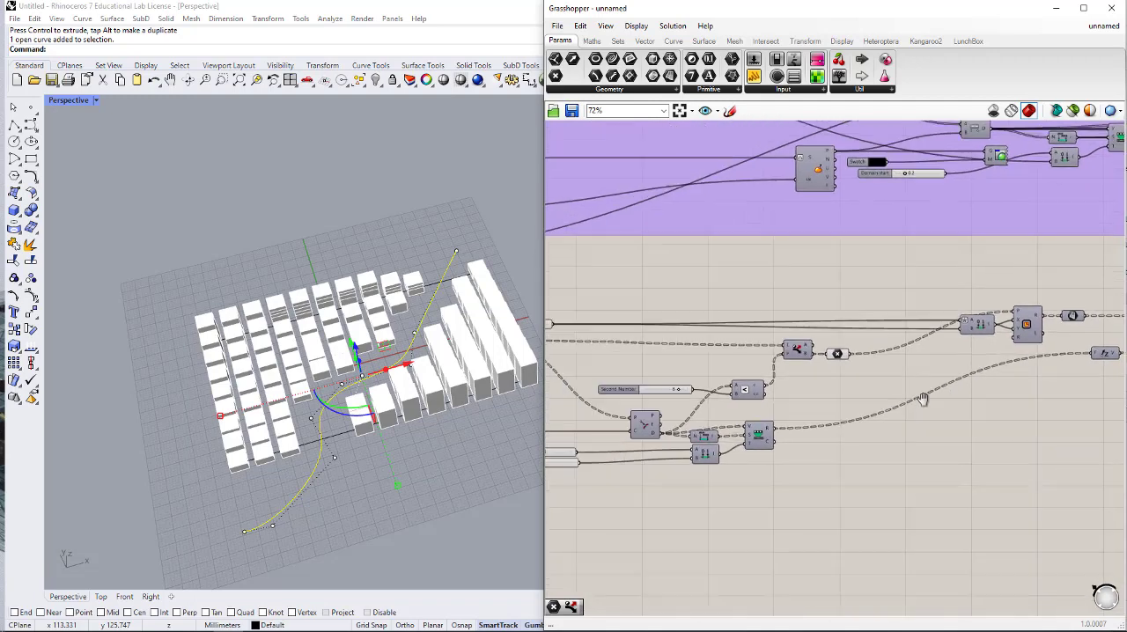
pyautogui.moveTo(665, 412); pyautogui.dragTo(747, 424, button='right')
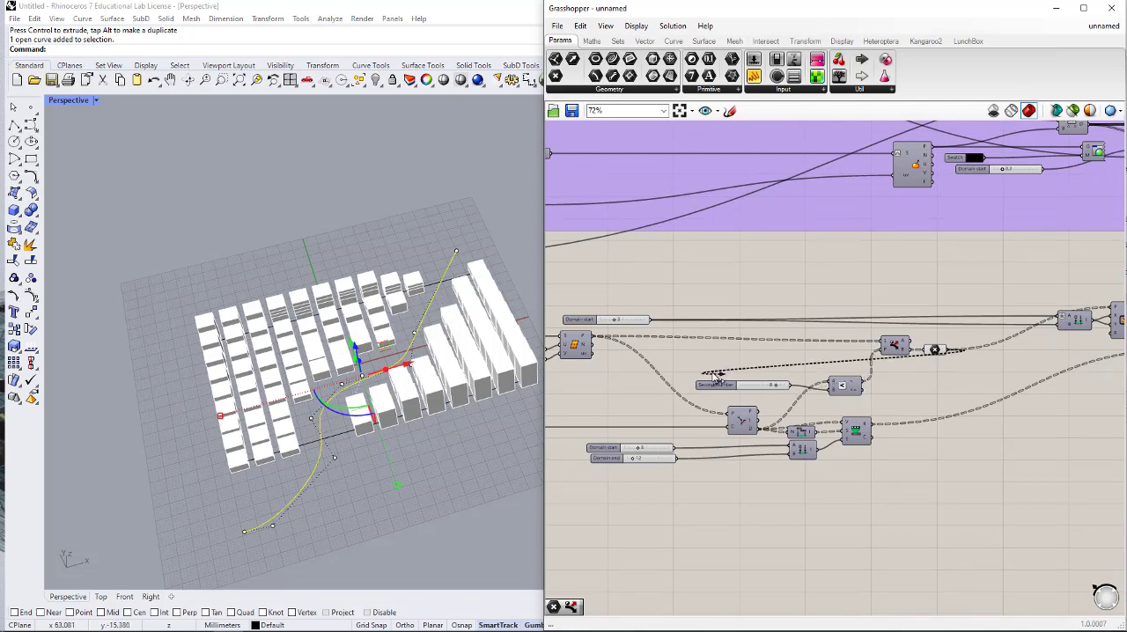
pyautogui.scroll(-2, 1012, 404)
pyautogui.moveTo(1021, 364); pyautogui.dragTo(954, 384, button='right')
pyautogui.scroll(5, 380, 335)
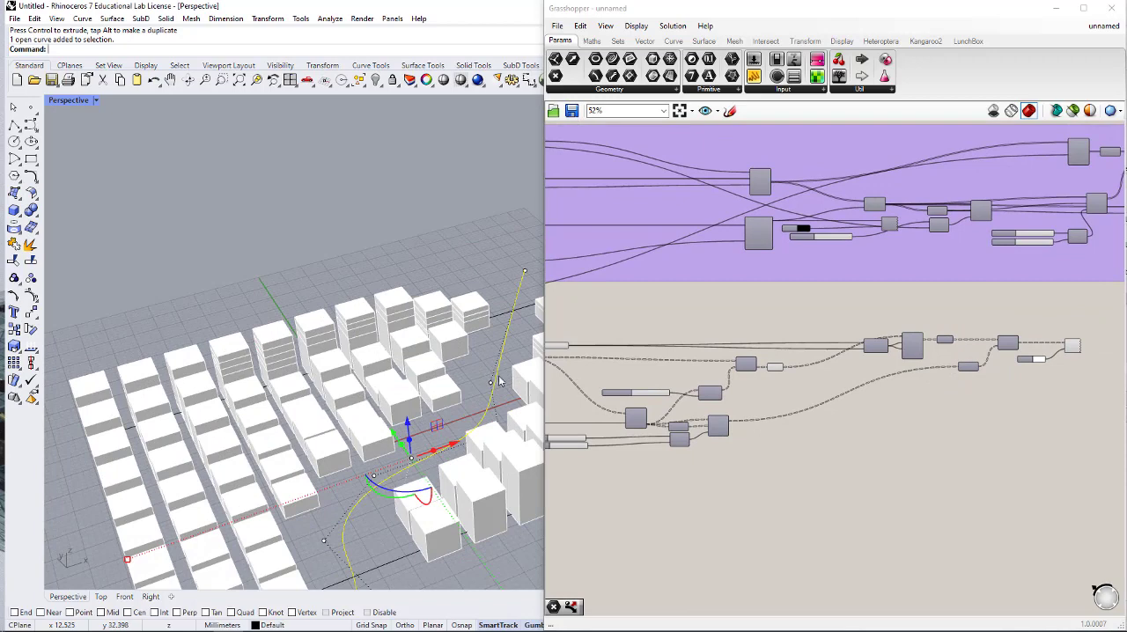
pyautogui.moveTo(394, 351); pyautogui.dragTo(368, 334, button='right')
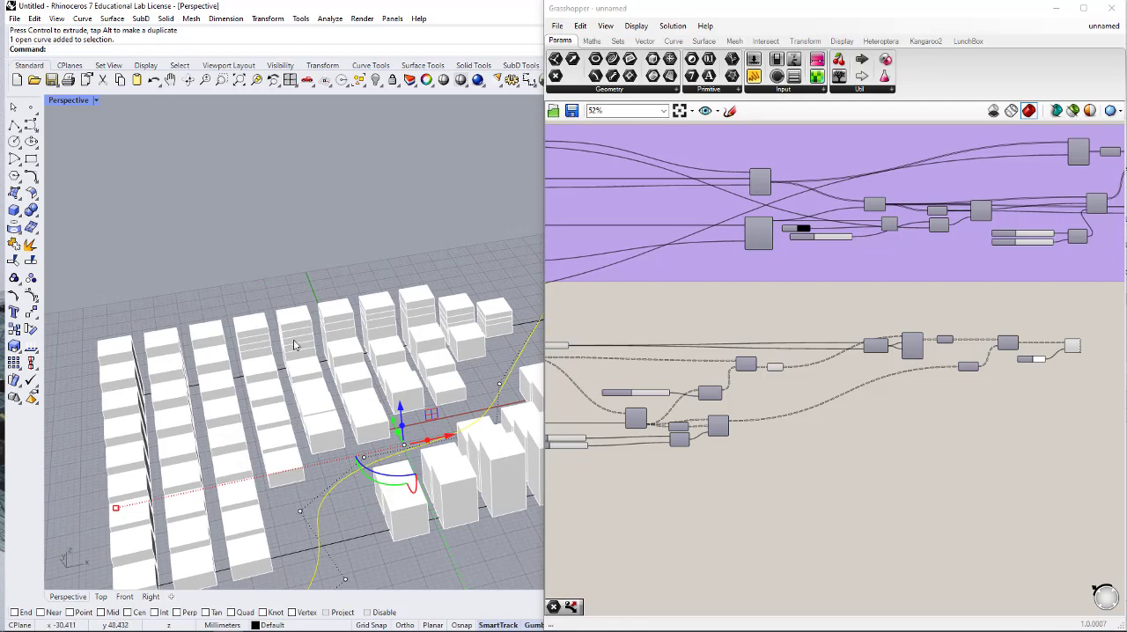
pyautogui.moveTo(382, 330); pyautogui.dragTo(403, 342, button='right')
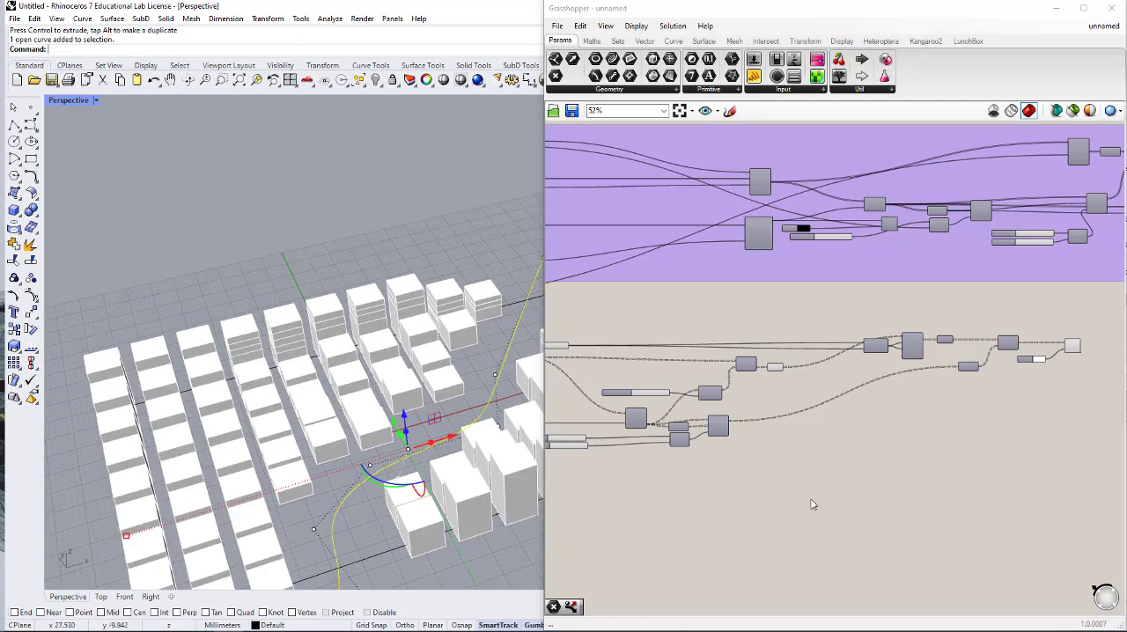
# - Inspect the data of the Surface parameter and of Unit Z's V output for comparison
pyautogui.click(966, 377)
pyautogui.scroll(5, 966, 376)
pyautogui.moveTo(994, 375); pyautogui.dragTo(948, 376, button='right')
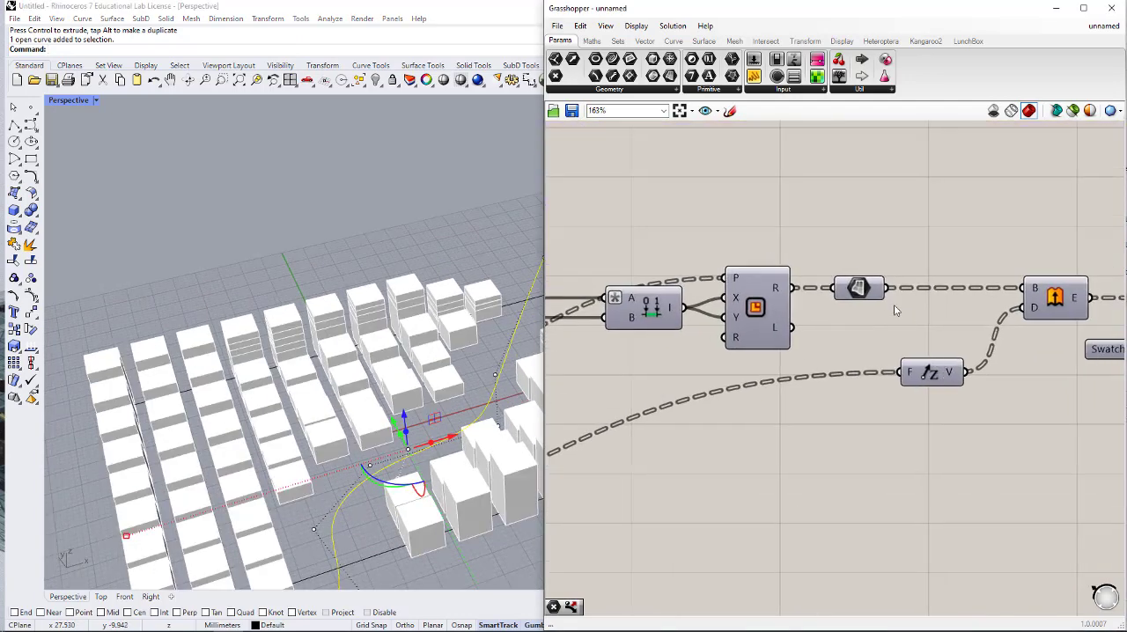
pyautogui.moveTo(876, 294)
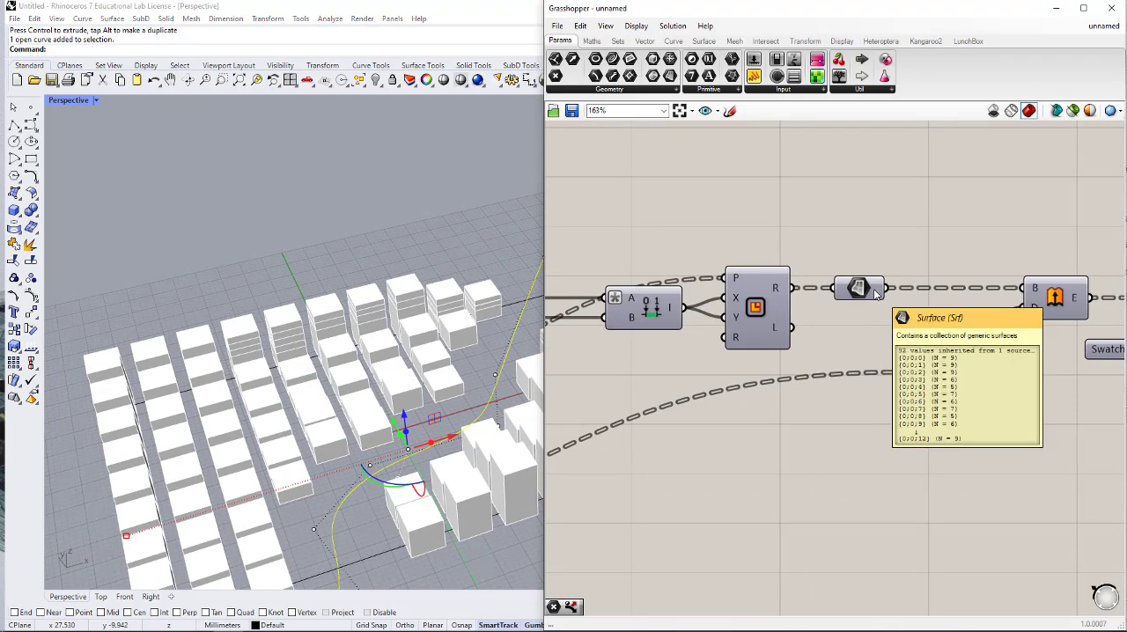
pyautogui.moveTo(959, 383)
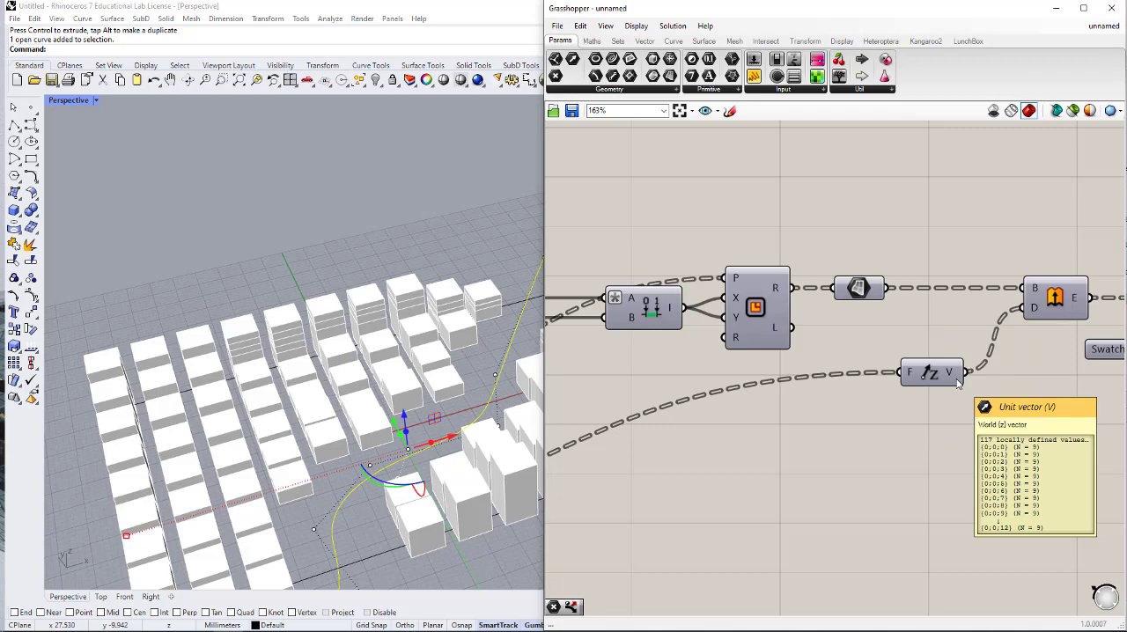
# - Duplicate the Curve Closest Point component near the Point parameter and connect the Point parameter to the copy's P input
pyautogui.scroll(-2, 966, 361)
pyautogui.moveTo(836, 380); pyautogui.dragTo(985, 355, button='right')
pyautogui.moveTo(601, 408); pyautogui.dragTo(808, 393, button='right')
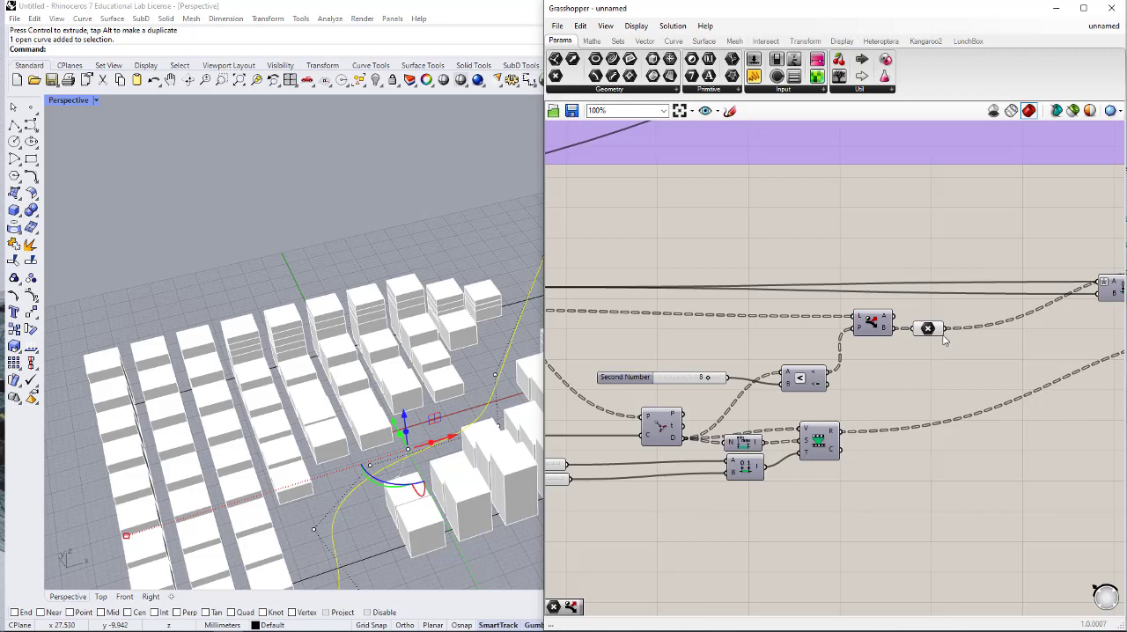
pyautogui.click(656, 429)
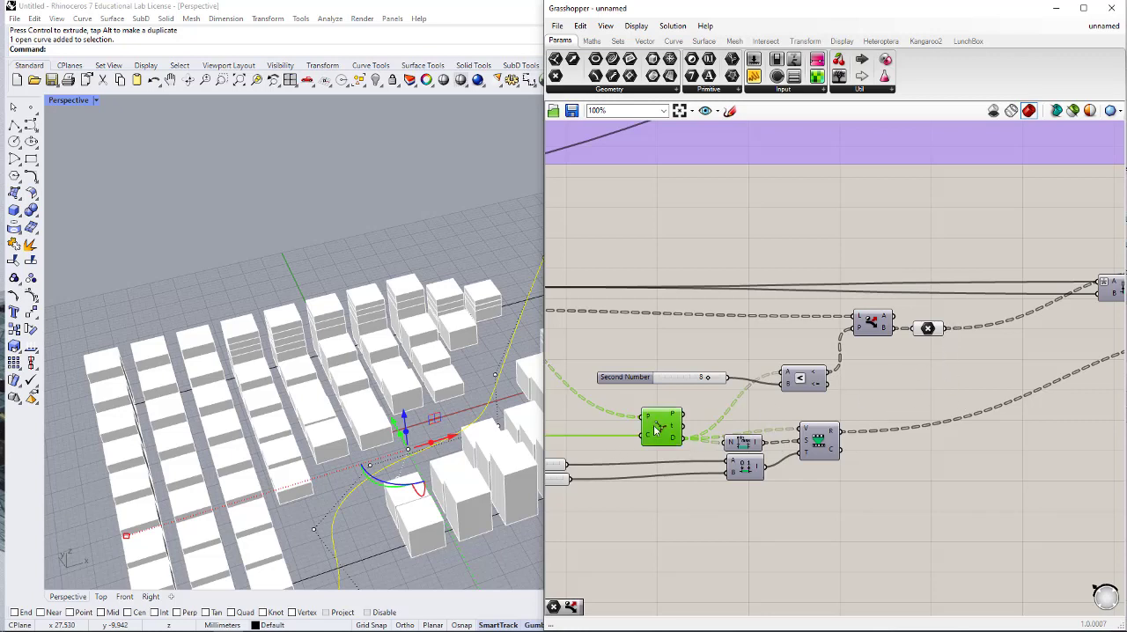
pyautogui.keyDown('alt'); pyautogui.moveTo(657, 429); pyautogui.dragTo(974, 410); pyautogui.keyUp('alt')
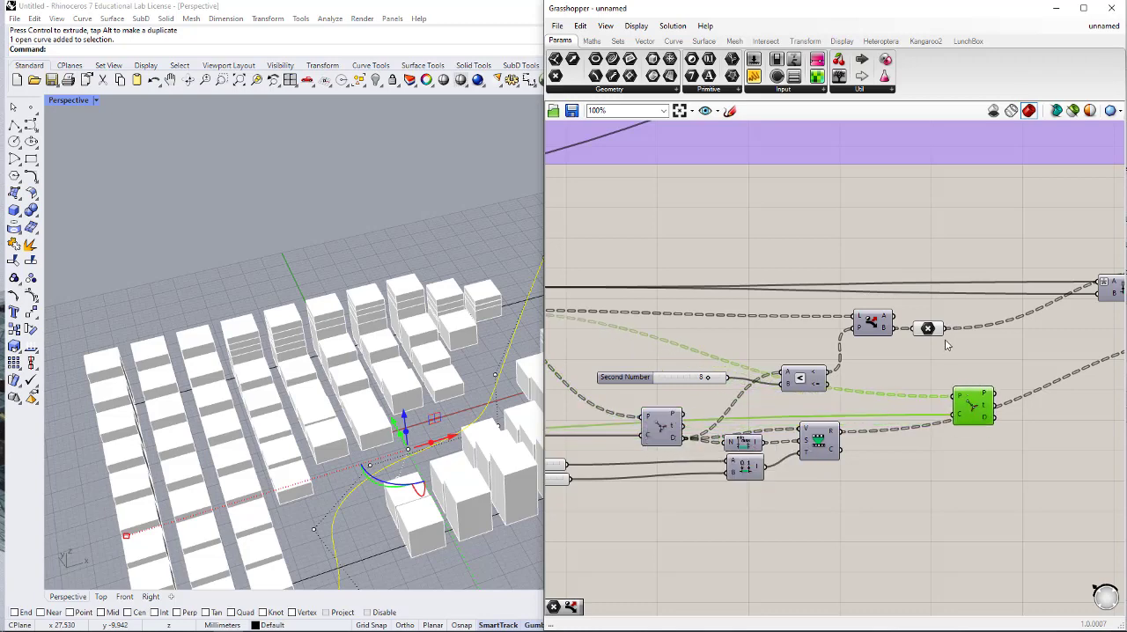
pyautogui.moveTo(947, 330); pyautogui.dragTo(997, 397)
pyautogui.moveTo(999, 431); pyautogui.dragTo(940, 427, button='right')
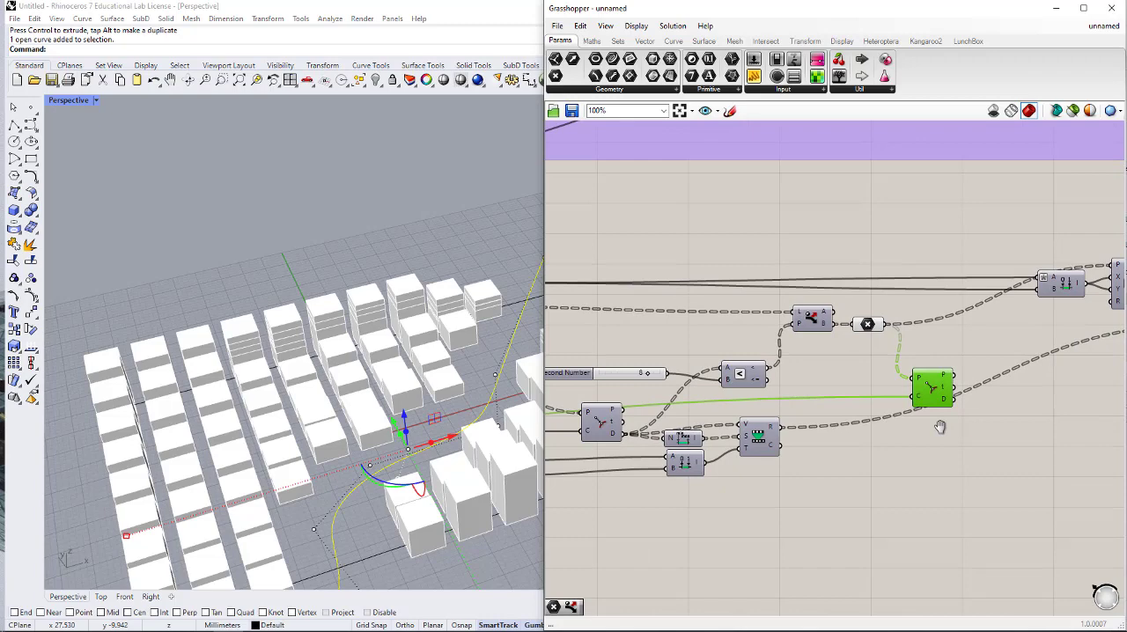
# - Move Remap Numbers, Bounds and Construct Domain beside the duplicated Curve Closest Point component
pyautogui.click(753, 438)
pyautogui.moveTo(762, 448); pyautogui.dragTo(676, 432)
pyautogui.moveTo(847, 533); pyautogui.dragTo(922, 420)
pyautogui.click(970, 377)
pyautogui.moveTo(1025, 377); pyautogui.dragTo(922, 375, button='right')
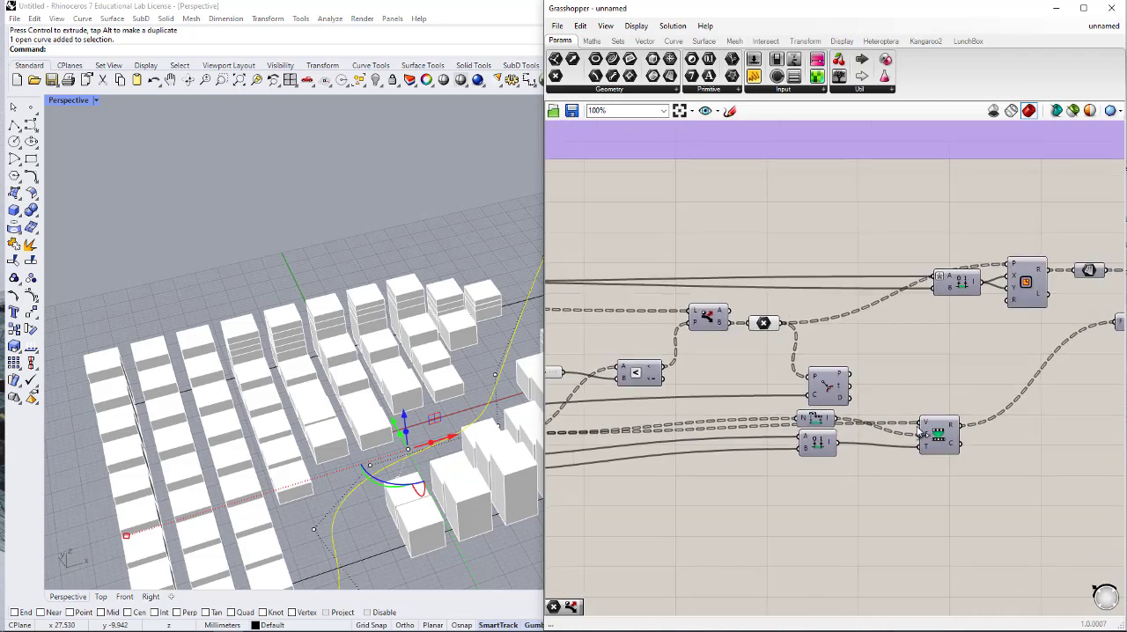
pyautogui.scroll(2, 922, 429)
pyautogui.moveTo(941, 432); pyautogui.dragTo(973, 417)
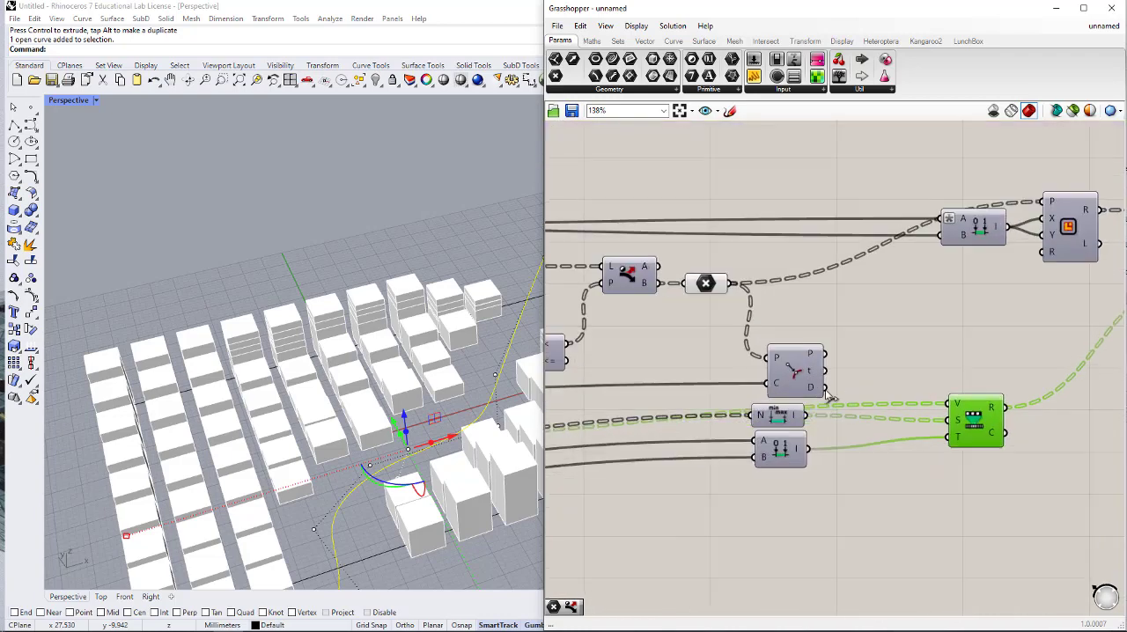
# - Connect the duplicated Curve Closest Point's D output to Remap Numbers' V and Bounds' N inputs, and tidy these components' positions
pyautogui.moveTo(827, 389); pyautogui.dragTo(957, 405)
pyautogui.moveTo(787, 416); pyautogui.dragTo(811, 419)
pyautogui.moveTo(843, 424); pyautogui.dragTo(886, 425)
pyautogui.moveTo(789, 447); pyautogui.dragTo(895, 466)
pyautogui.click(928, 506)
pyautogui.scroll(-3, 834, 448)
pyautogui.moveTo(941, 449); pyautogui.dragTo(856, 426, button='right')
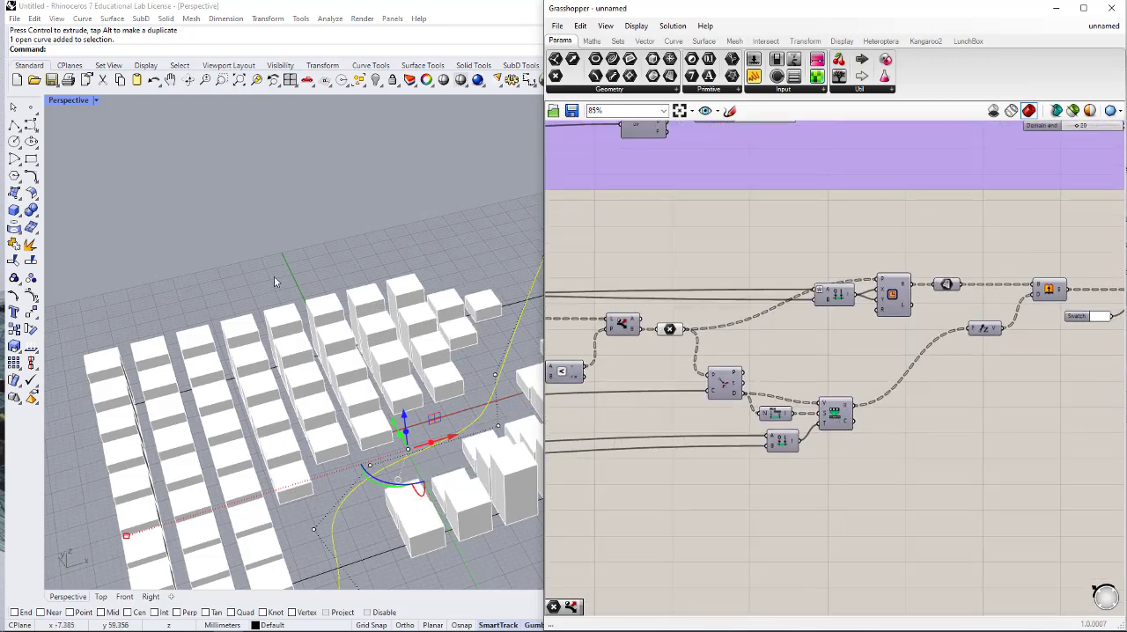
# - Rotate the attractor curve slightly about its vertical axis in the Perspective view and deselect it
pyautogui.scroll(-2, 275, 286)
pyautogui.moveTo(493, 427); pyautogui.dragTo(435, 394, button='right')
pyautogui.click(948, 463)
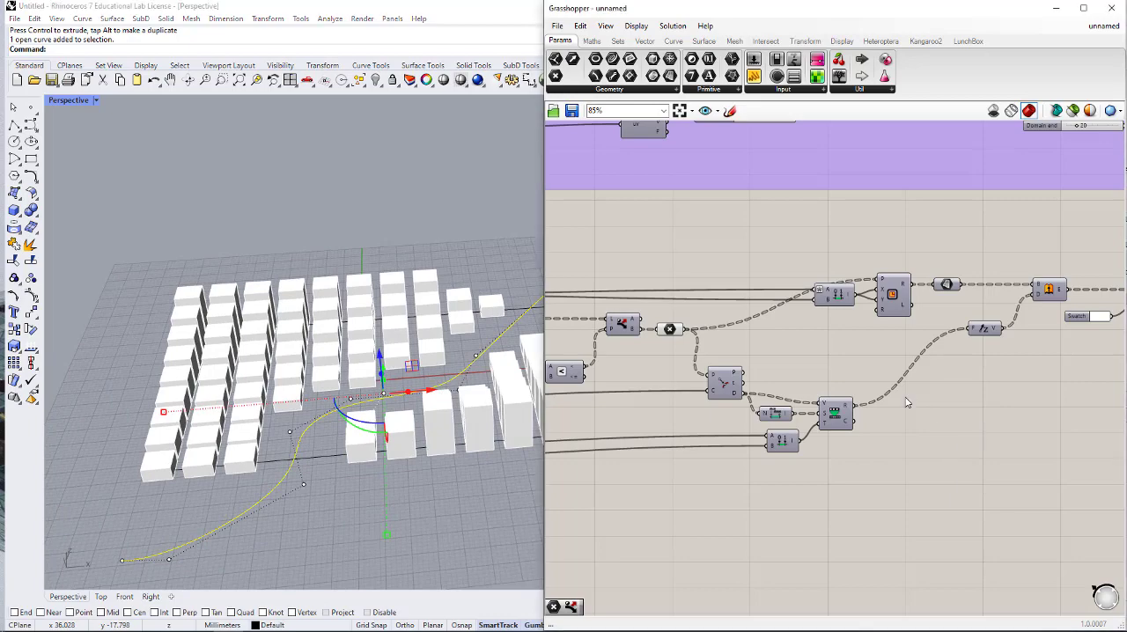
pyautogui.scroll(-1, 908, 402)
pyautogui.moveTo(995, 403); pyautogui.dragTo(901, 398, button='right')
pyautogui.moveTo(714, 361); pyautogui.dragTo(918, 374, button='right')
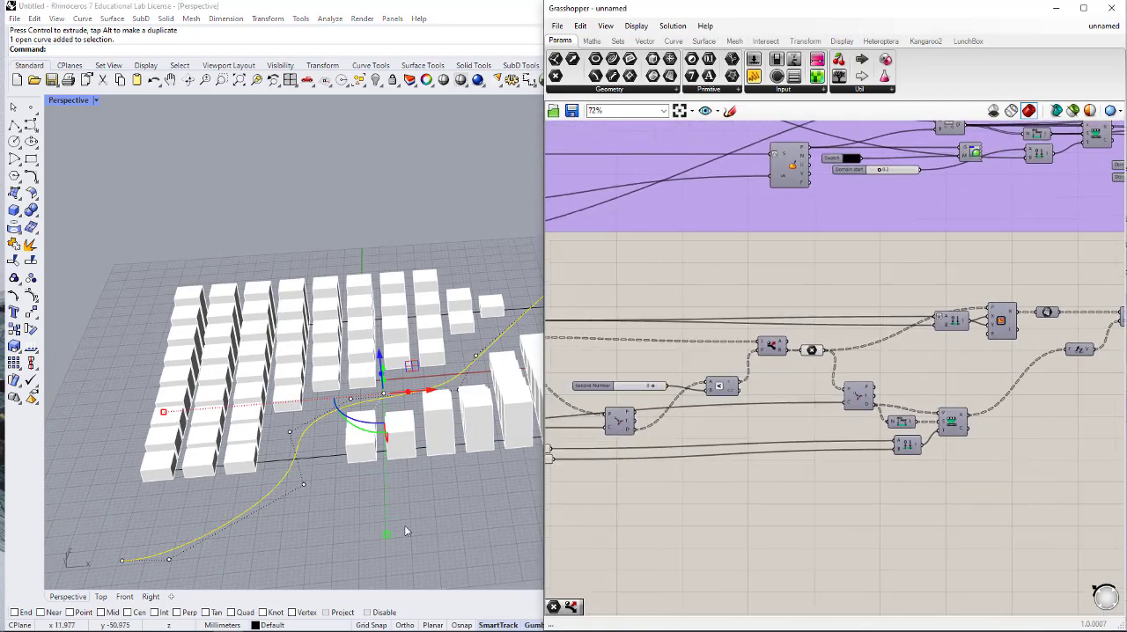
pyautogui.click(284, 527)
pyautogui.click(271, 502)
pyautogui.moveTo(271, 503); pyautogui.dragTo(335, 459, button='right')
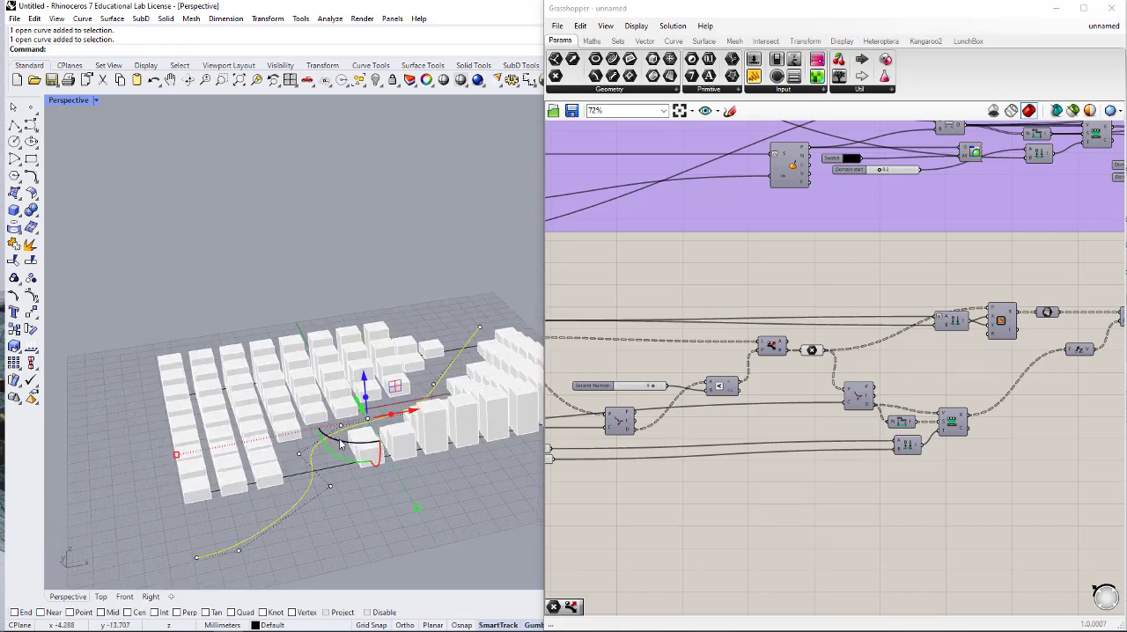
pyautogui.moveTo(334, 454); pyautogui.dragTo(324, 446)
pyautogui.moveTo(324, 446); pyautogui.dragTo(422, 428, button='right')
pyautogui.scroll(2, 423, 428)
pyautogui.click(480, 511)
# - Group all components of the extruded rectangle grid definition and move the group away from the curve parameter
pyautogui.click(890, 495)
pyautogui.scroll(-3, 880, 457)
pyautogui.moveTo(939, 434); pyautogui.dragTo(944, 414, button='right')
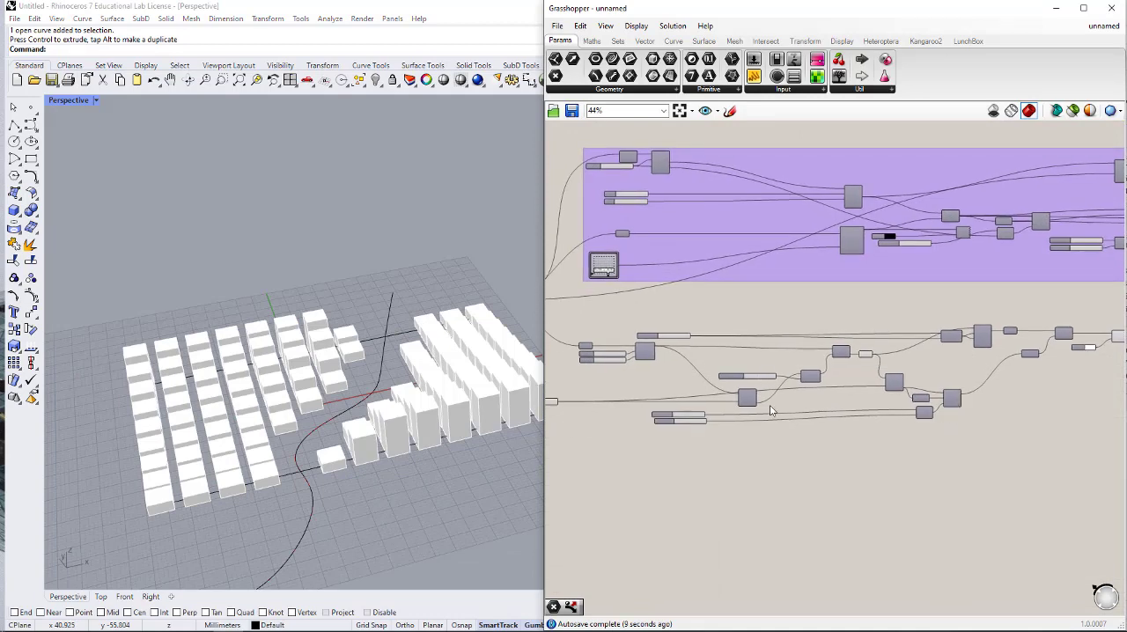
pyautogui.moveTo(407, 474); pyautogui.dragTo(438, 427, button='right')
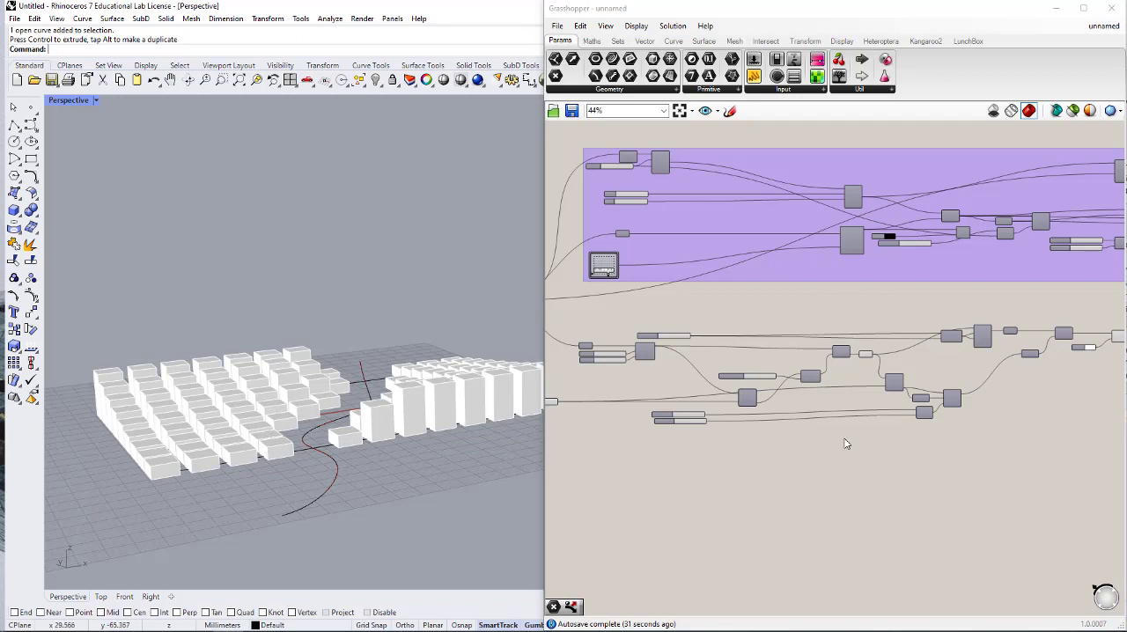
pyautogui.scroll(-2, 844, 444)
pyautogui.moveTo(843, 440); pyautogui.dragTo(980, 453, button='right')
pyautogui.moveTo(1072, 313); pyautogui.dragTo(670, 440)
pyautogui.middleClick(772, 439)
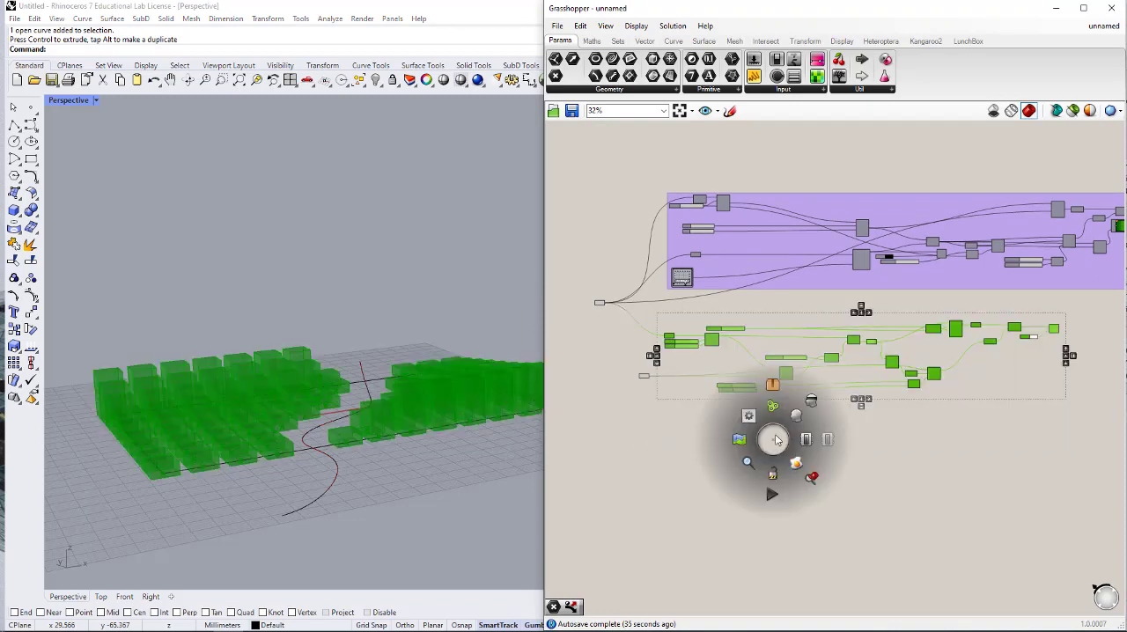
pyautogui.click(773, 407)
pyautogui.click(735, 361)
pyautogui.moveTo(736, 365); pyautogui.dragTo(763, 354)
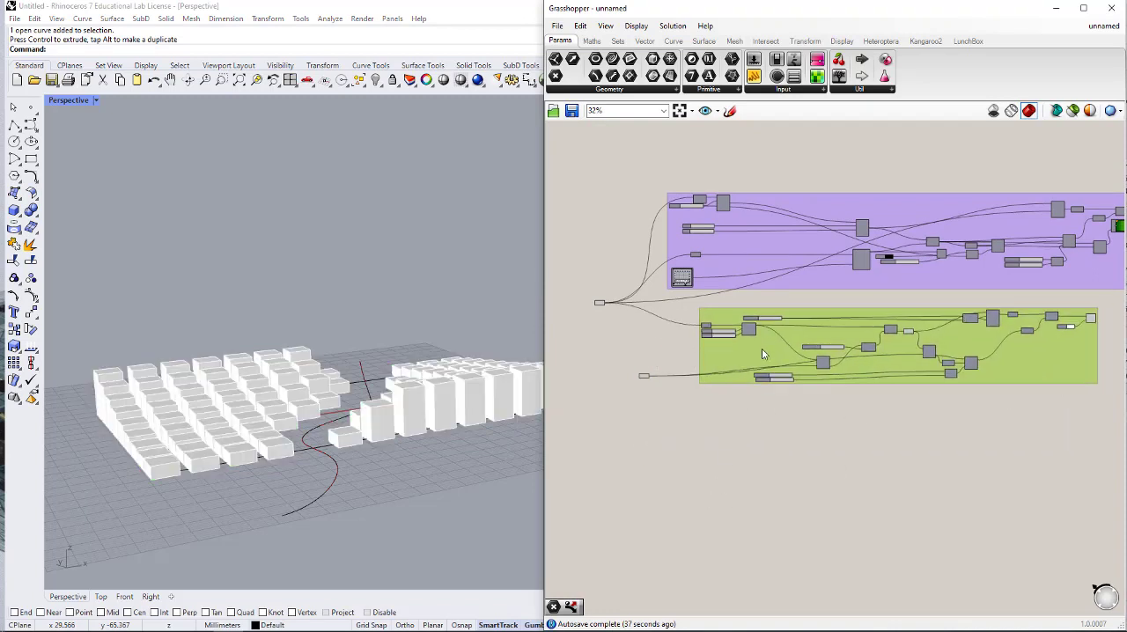
# - Hide the preview of all components in the new rectangle grid group
pyautogui.moveTo(1117, 302); pyautogui.dragTo(709, 449)
pyautogui.middleClick(751, 427)
pyautogui.click(769, 487)
pyautogui.click(767, 485)
pyautogui.moveTo(714, 429); pyautogui.dragTo(680, 462, button='right')
pyautogui.scroll(2, 777, 428)
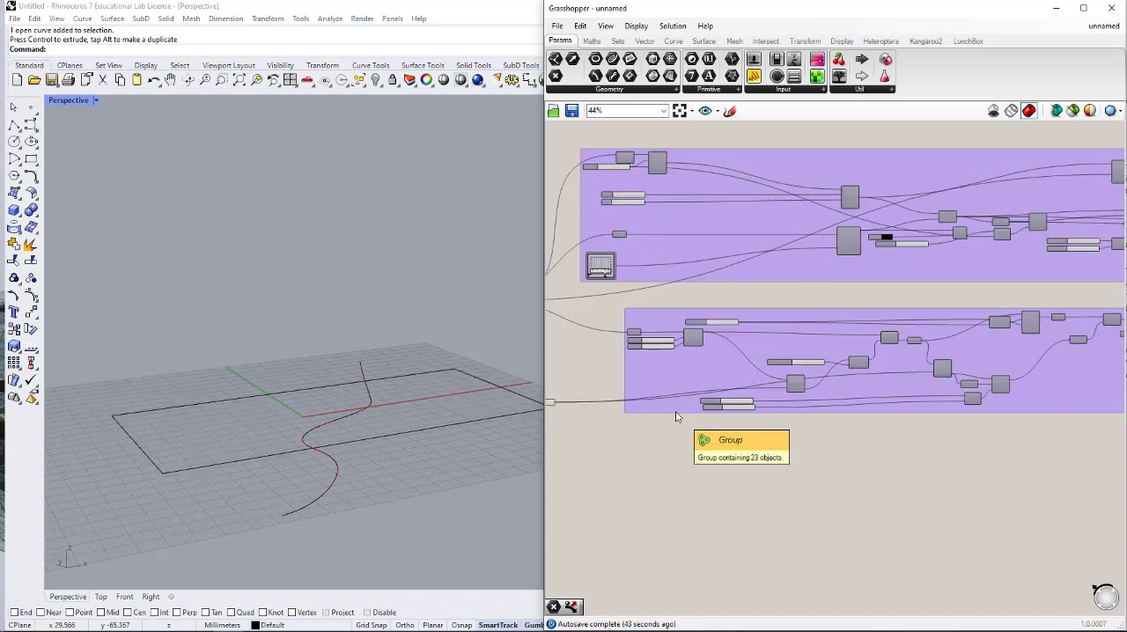
# - Turn on the preview of the Divide Surface component in the rectangle grid group
pyautogui.moveTo(677, 412); pyautogui.dragTo(745, 382, button='right')
pyautogui.scroll(3, 777, 335)
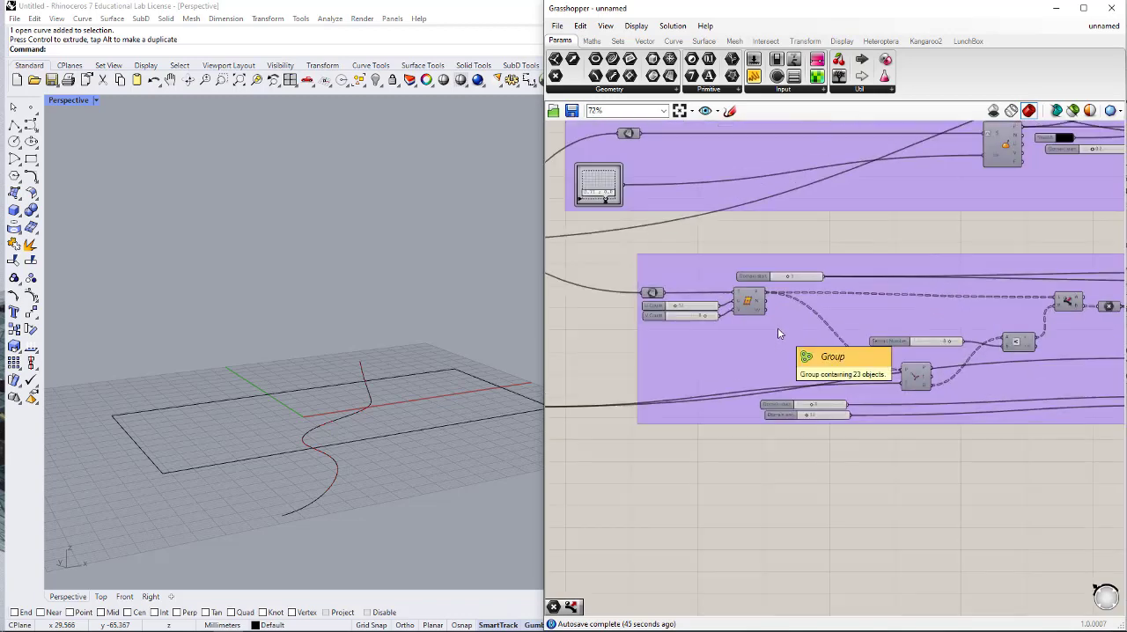
pyautogui.scroll(1, 756, 300)
pyautogui.middleClick(754, 301)
pyautogui.click(780, 275)
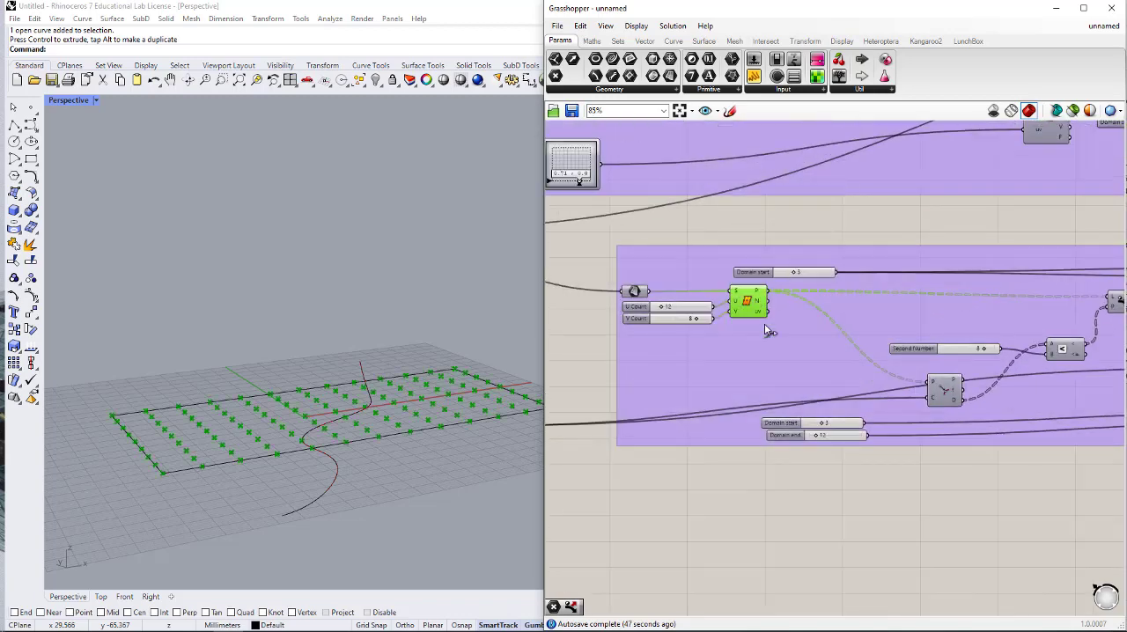
# - Add a Move component on the empty canvas below the rectangle grid group
pyautogui.moveTo(756, 416); pyautogui.dragTo(783, 379, button='right')
pyautogui.doubleClick(800, 478)
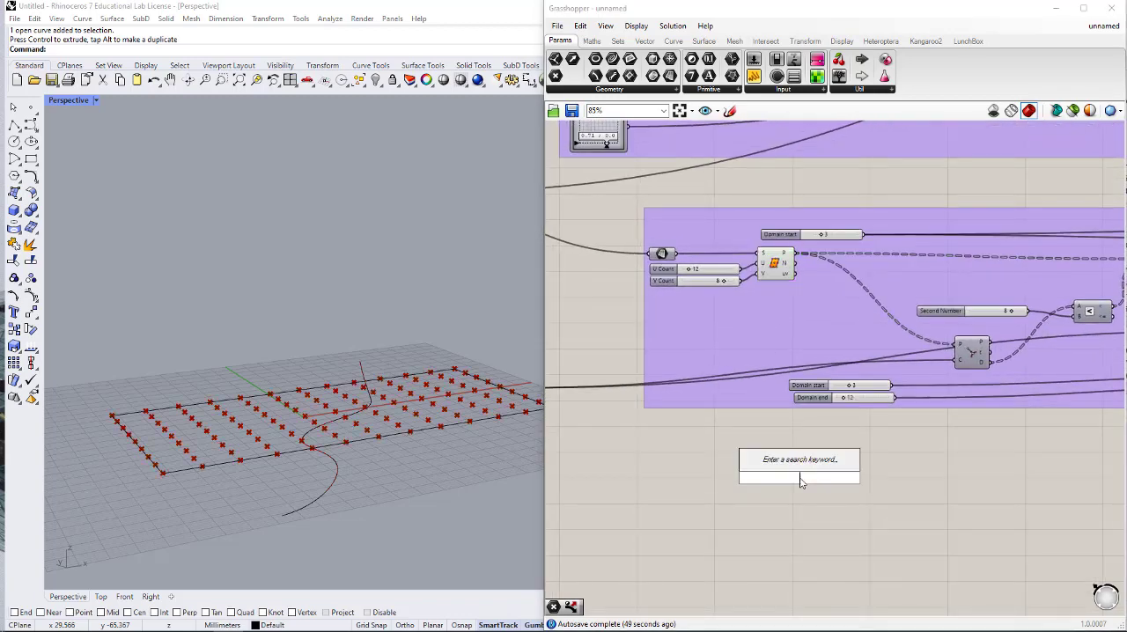
pyautogui.write('MOVE')
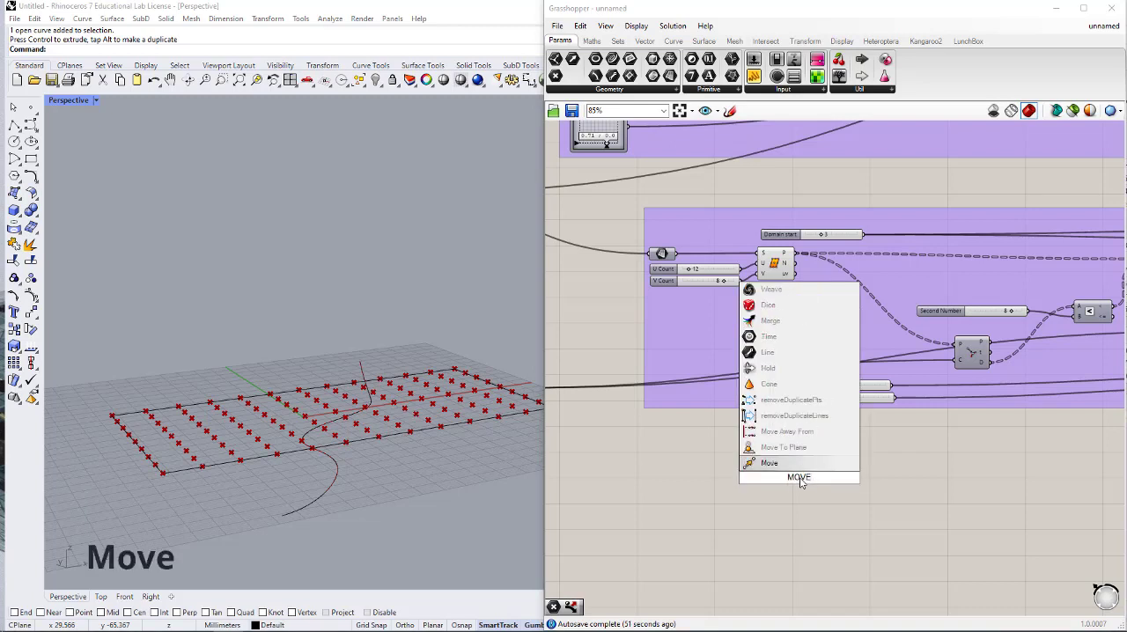
pyautogui.press('Return')
pyautogui.scroll(5, 789, 479)
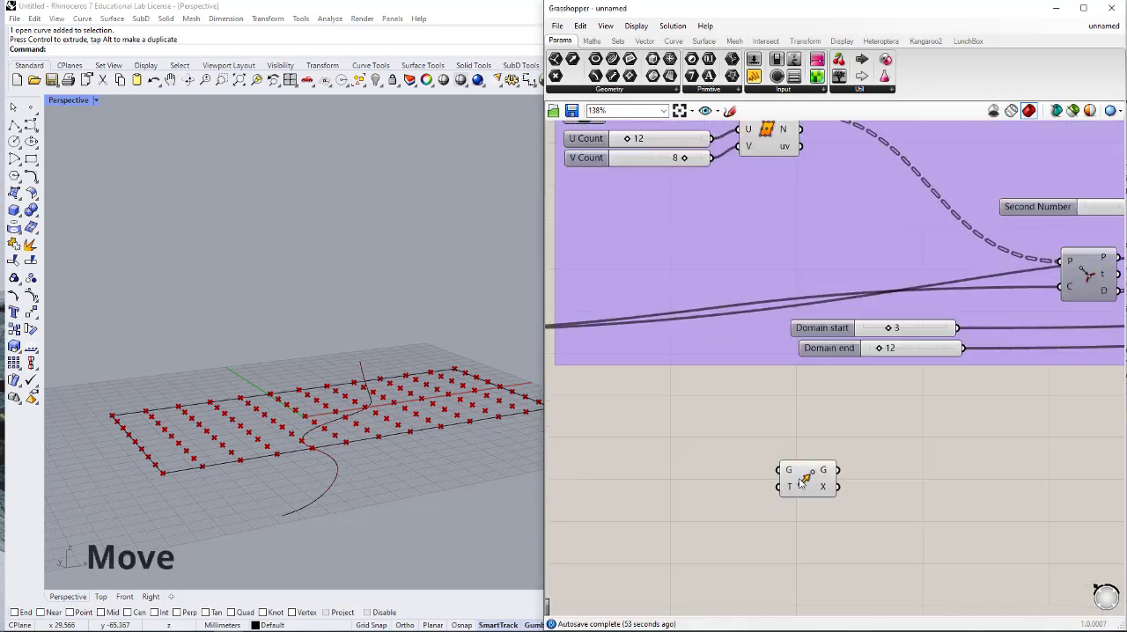
pyautogui.moveTo(790, 480); pyautogui.dragTo(1005, 465)
# - Add a Unit Z component beside Move and connect its V output to Move's T input
pyautogui.click(888, 495)
pyautogui.doubleClick(890, 499)
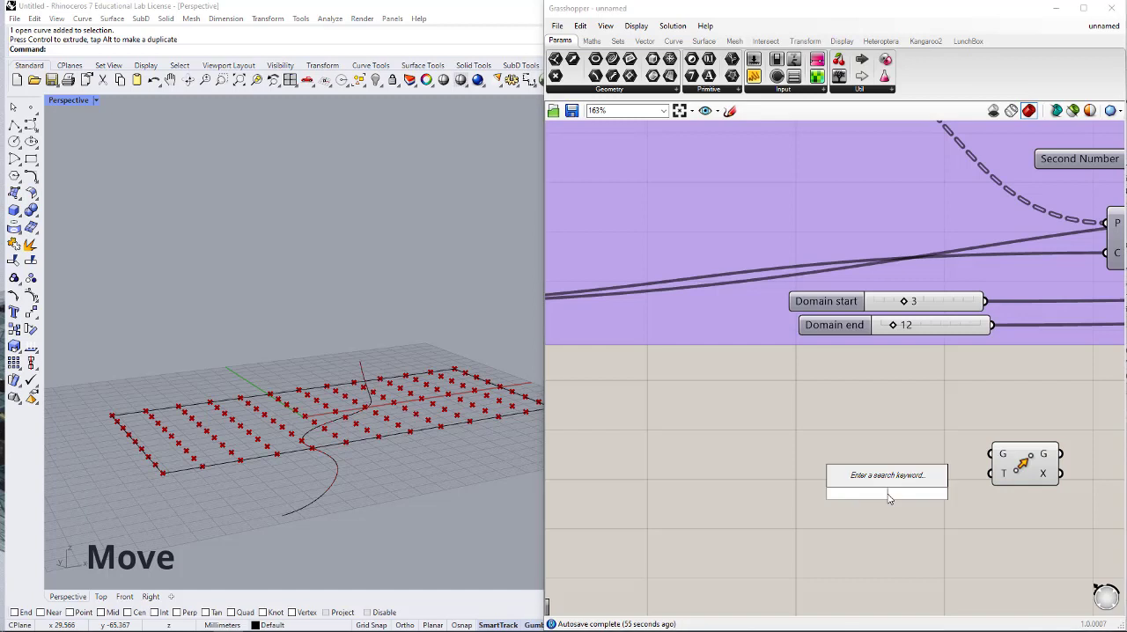
pyautogui.write('Z')
pyautogui.press('Return')
pyautogui.moveTo(996, 476); pyautogui.dragTo(919, 494)
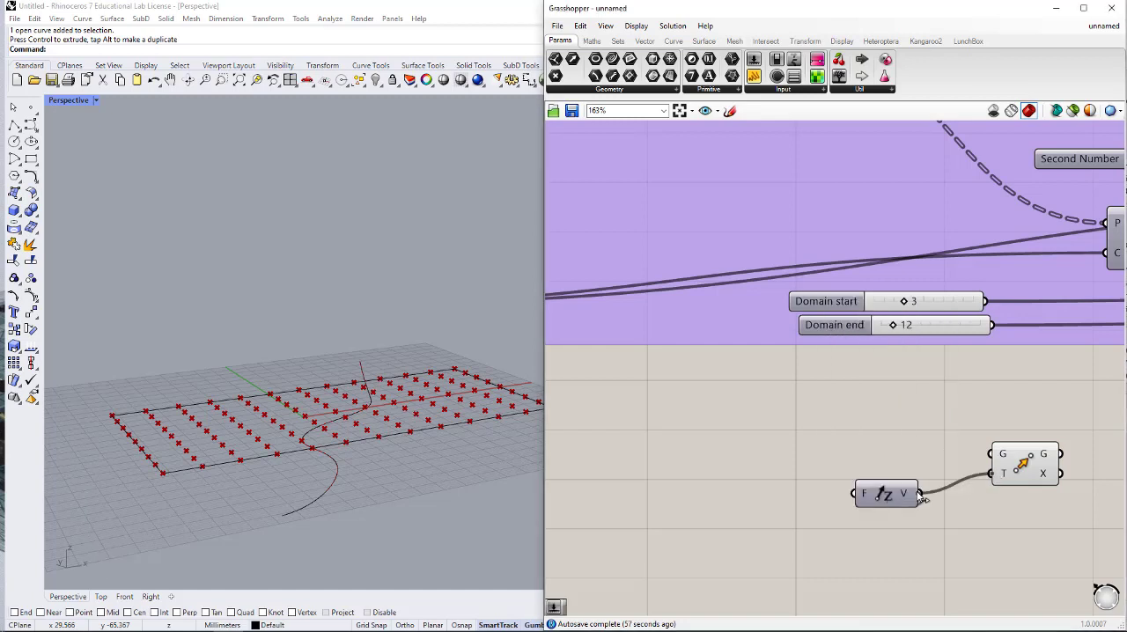
# - Connect the Divide Surface component's P output to the G input of the new Move component
pyautogui.scroll(-2, 934, 476)
pyautogui.moveTo(768, 197); pyautogui.dragTo(907, 487)
pyautogui.moveTo(947, 519); pyautogui.dragTo(864, 426, button='right')
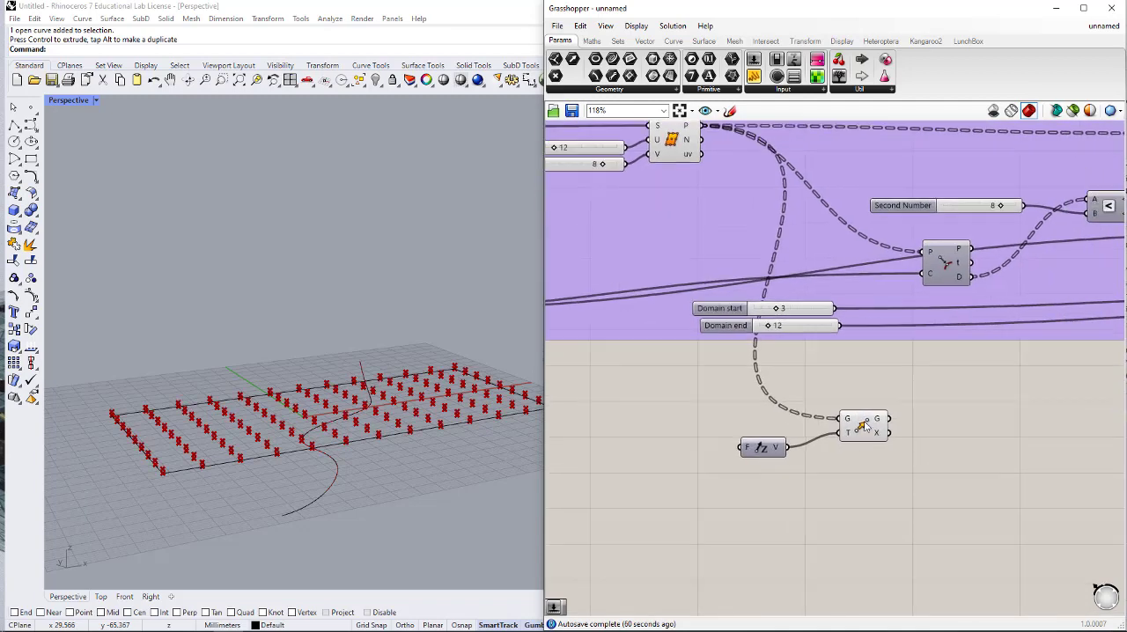
# - Shift the Unit Z and Move components together farther along the canvas to make room for components feeding them
pyautogui.moveTo(924, 523); pyautogui.dragTo(738, 423)
pyautogui.scroll(-2, 768, 438)
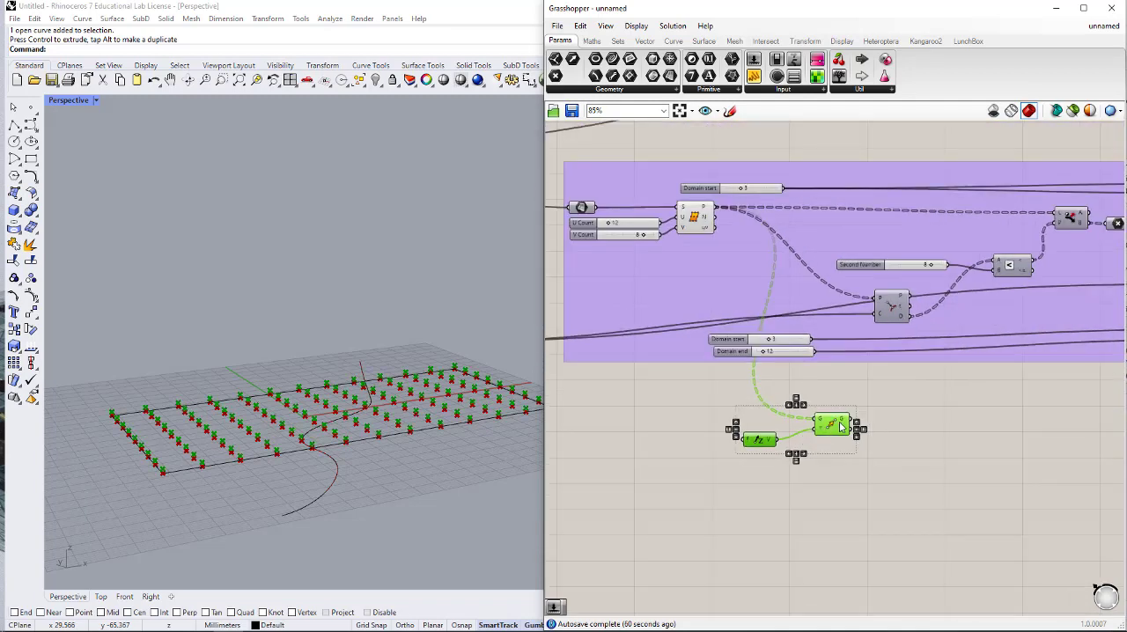
pyautogui.moveTo(833, 429); pyautogui.dragTo(1099, 442)
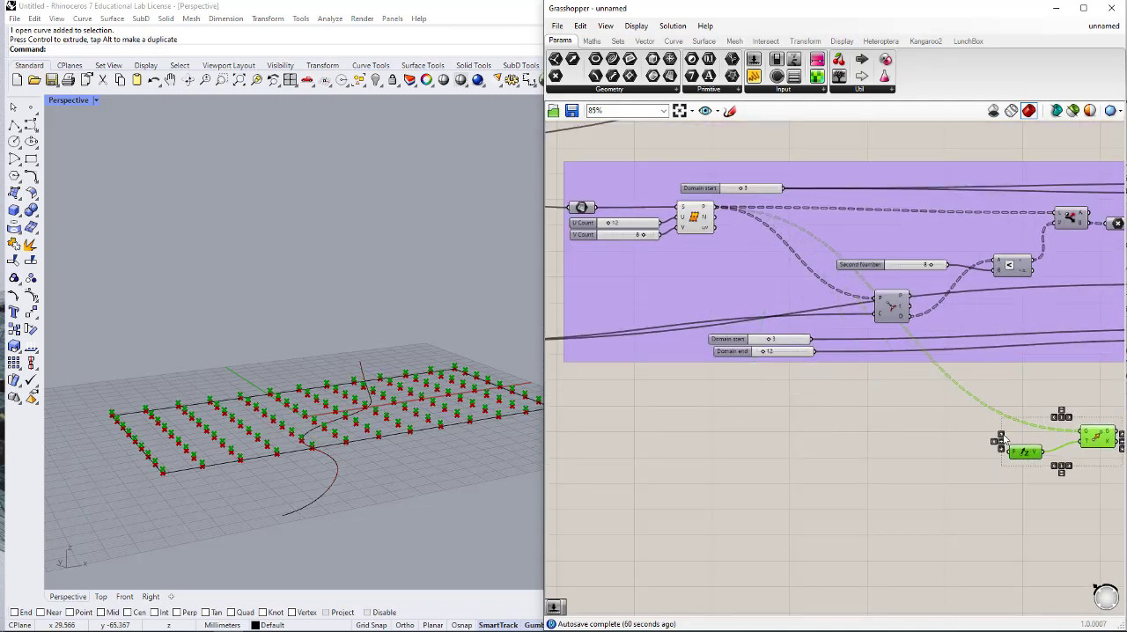
pyautogui.moveTo(946, 422); pyautogui.dragTo(826, 403, button='right')
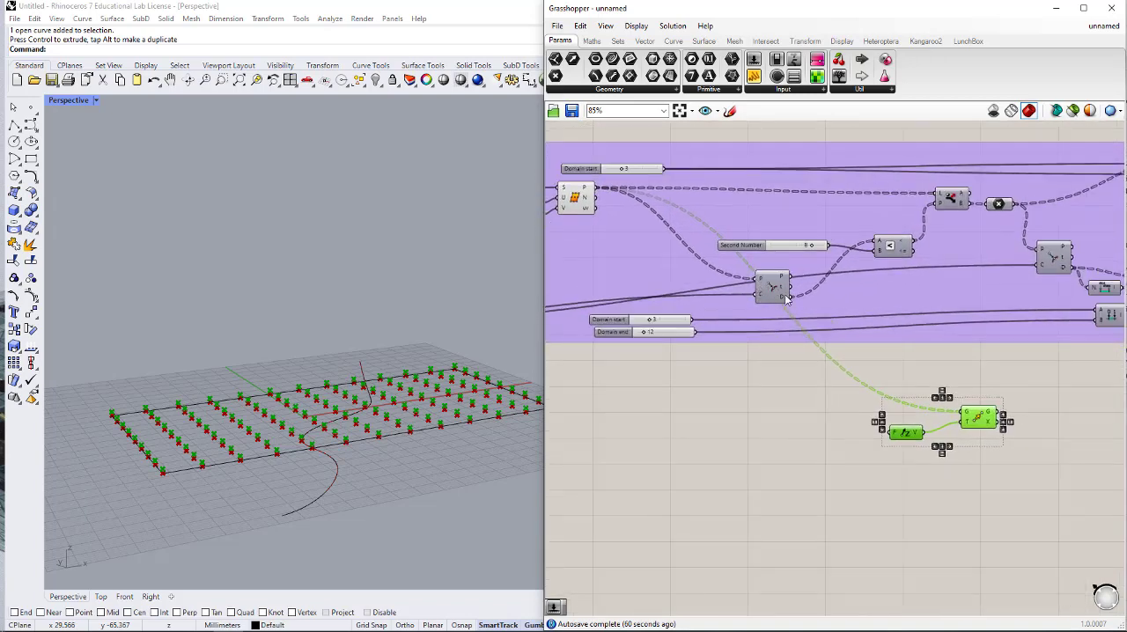
# - Add a Remap Numbers component beside Unit Z and connect the first Curve Closest Point's D output to its V input
pyautogui.doubleClick(801, 471)
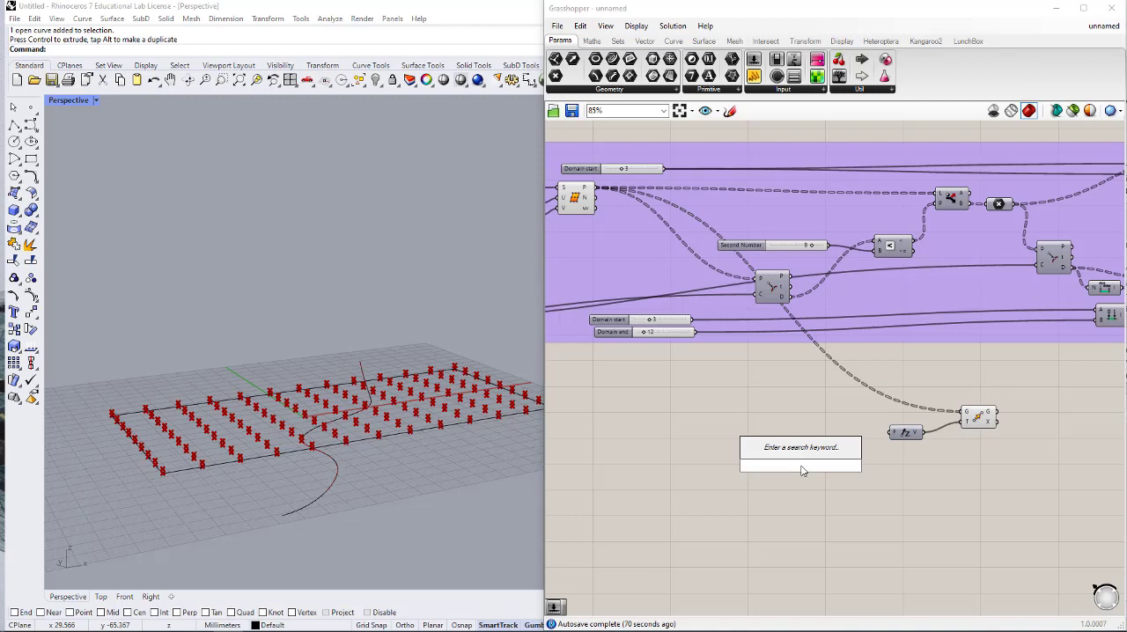
pyautogui.write('TRIM')
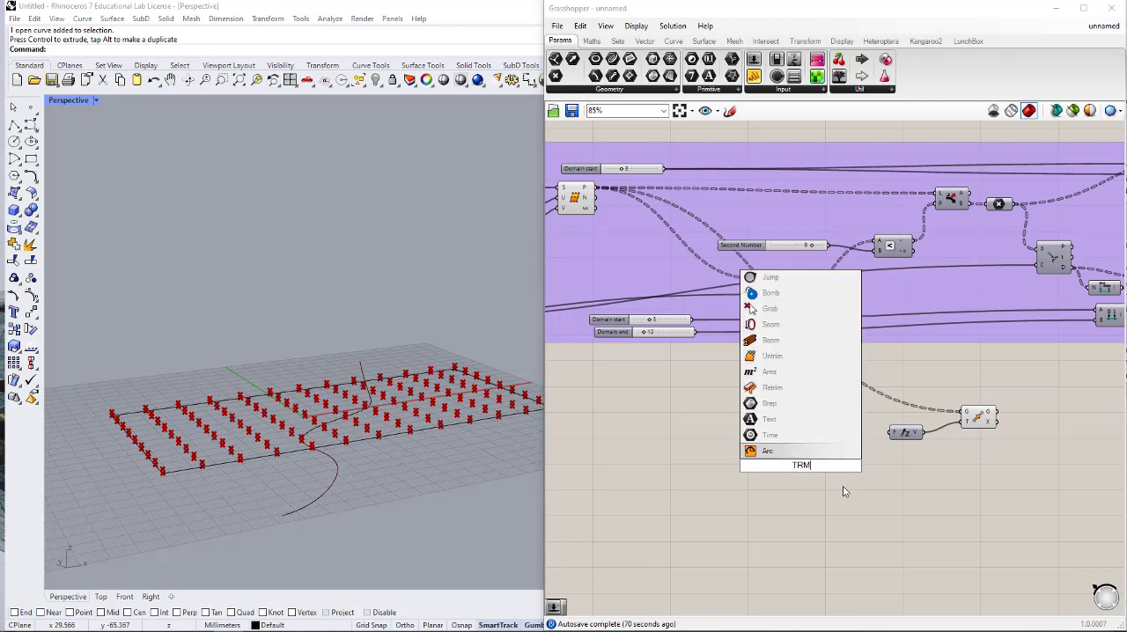
pyautogui.press('BackSpace')
pyautogui.press('BackSpace')
pyautogui.press('BackSpace')
pyautogui.write('REM')
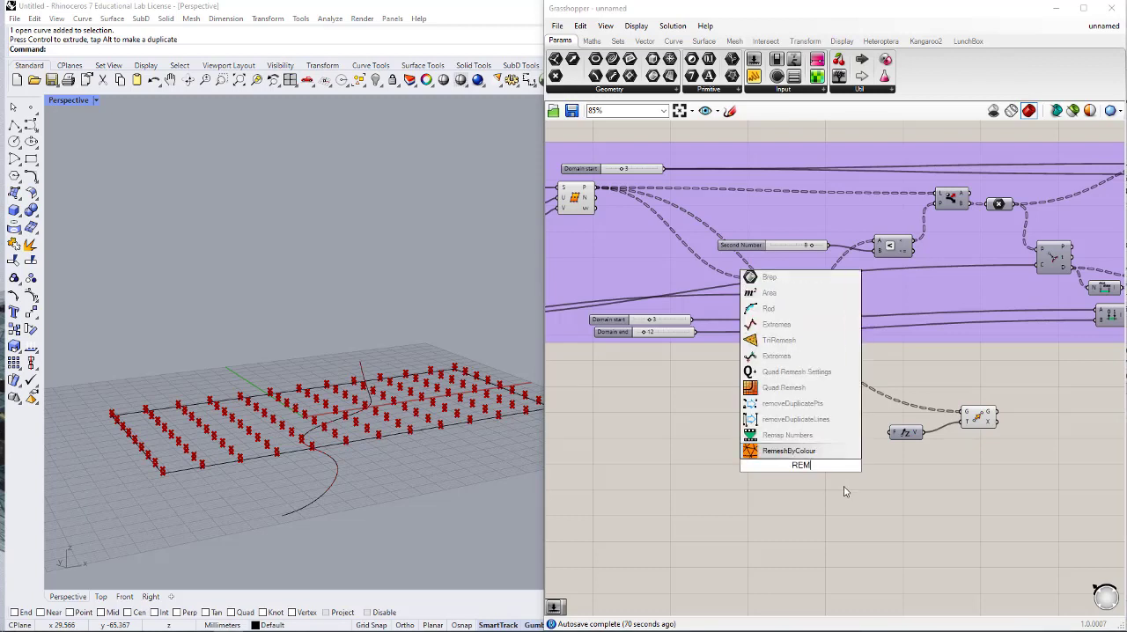
pyautogui.write('A')
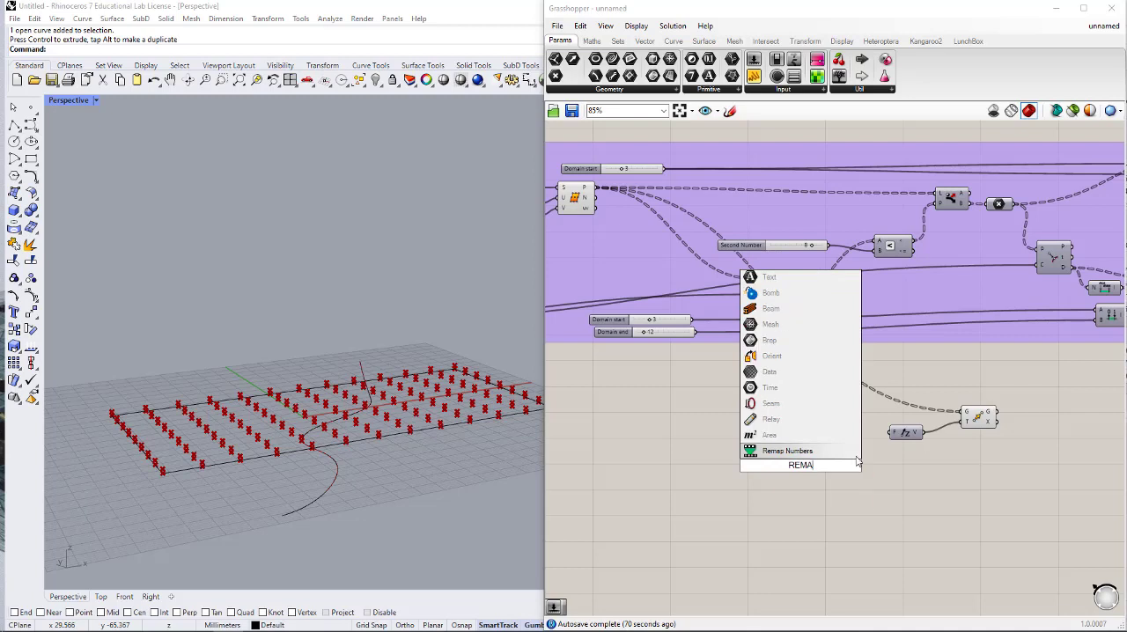
pyautogui.click(793, 451)
pyautogui.moveTo(793, 297); pyautogui.dragTo(784, 456)
pyautogui.moveTo(817, 471); pyautogui.dragTo(729, 463, button='right')
pyautogui.moveTo(719, 458); pyautogui.dragTo(780, 441)
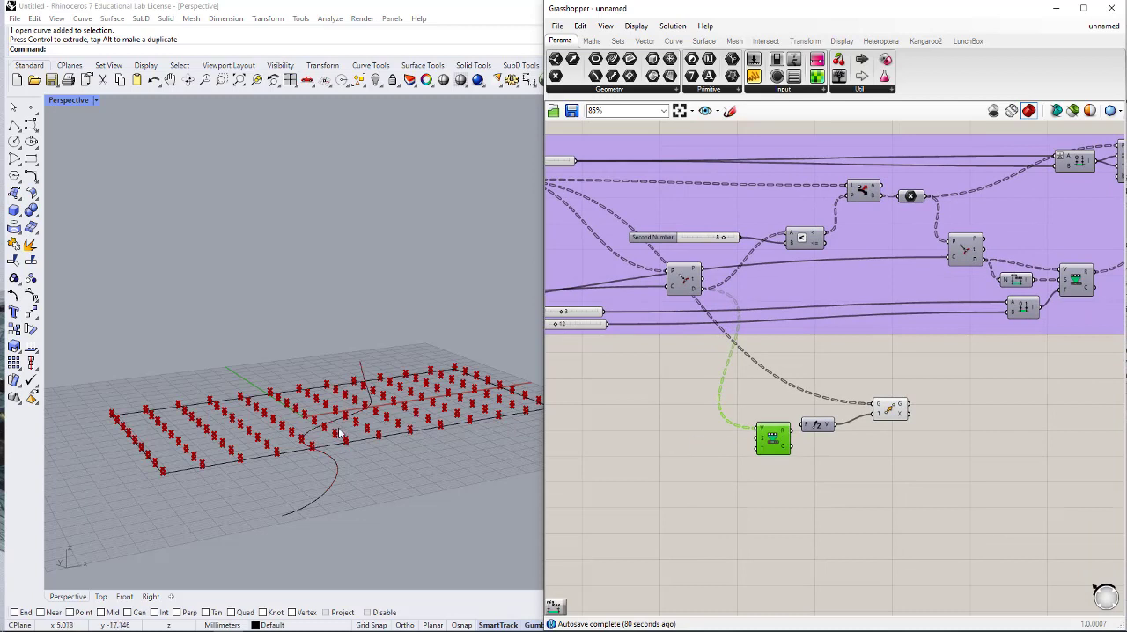
# - Space out the new chain by moving Unit Z and Move away from Remap Numbers and repositioning Remap Numbers
pyautogui.moveTo(911, 472); pyautogui.dragTo(869, 473, button='right')
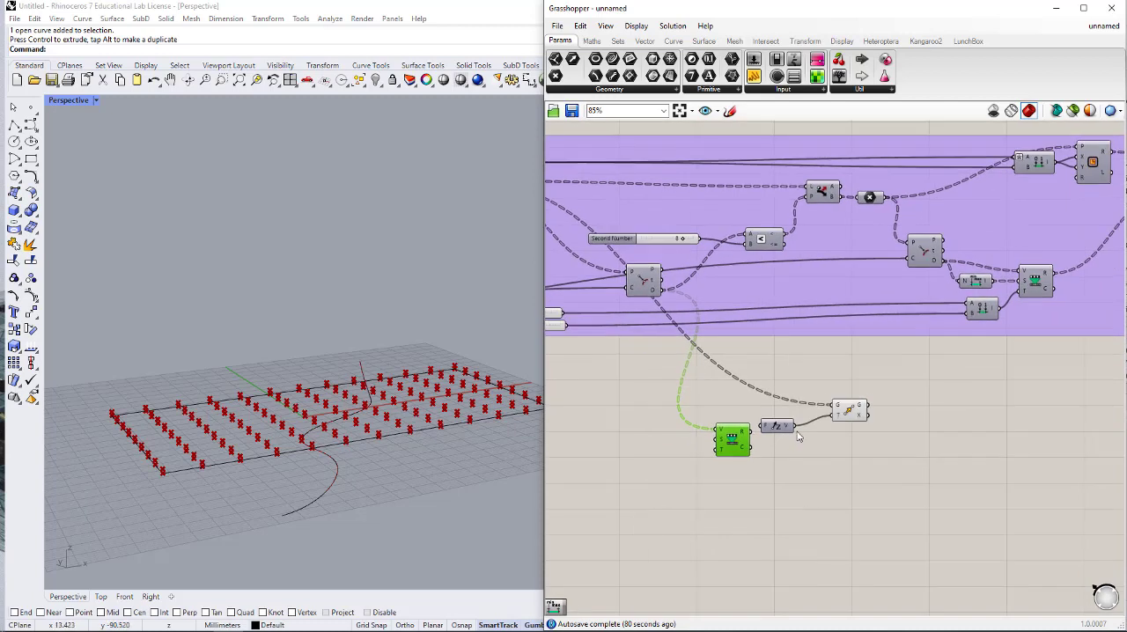
pyautogui.moveTo(893, 457); pyautogui.dragTo(967, 449)
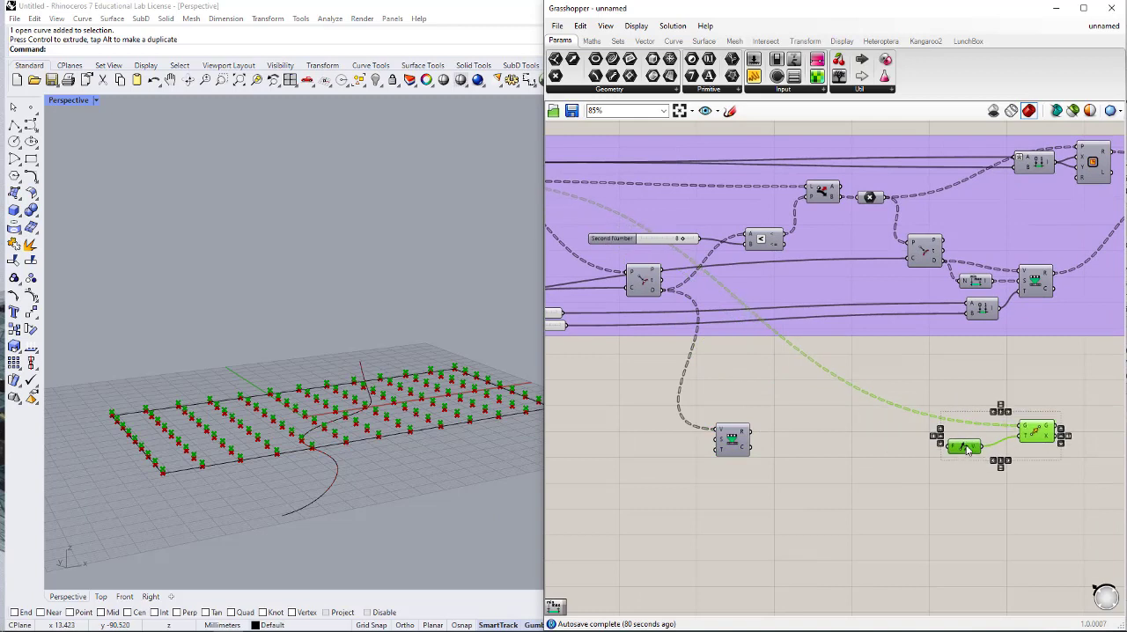
pyautogui.click(780, 458)
pyautogui.moveTo(736, 446); pyautogui.dragTo(819, 456)
# - Add a Bounds component for the curve distances and connect it to the S input of Remap Numbers
pyautogui.doubleClick(672, 446)
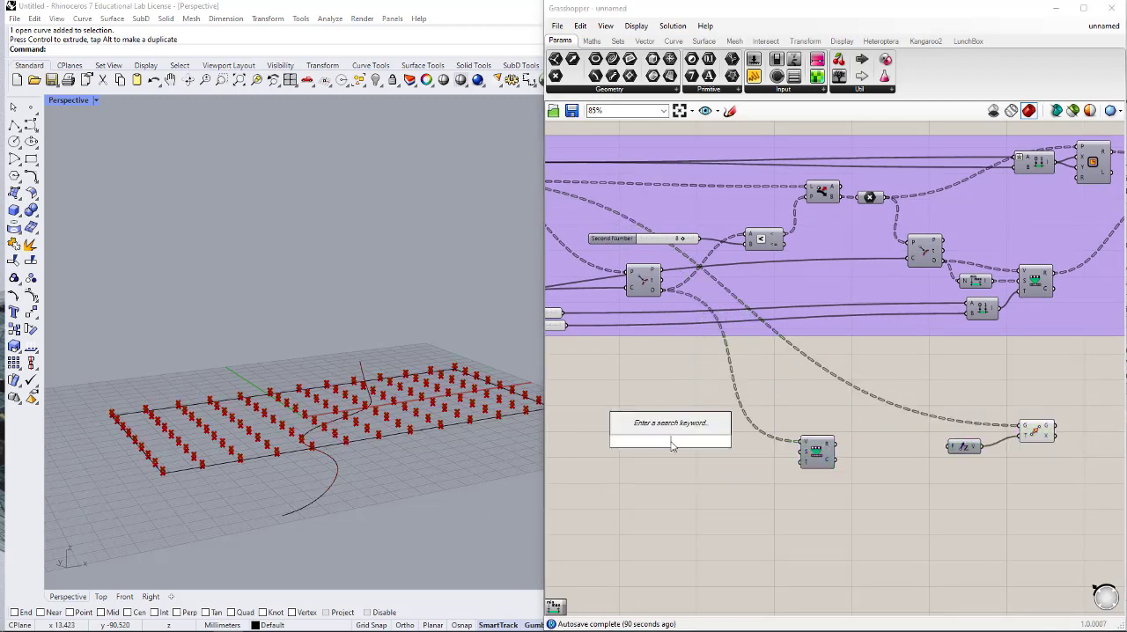
pyautogui.write('BOUNDS')
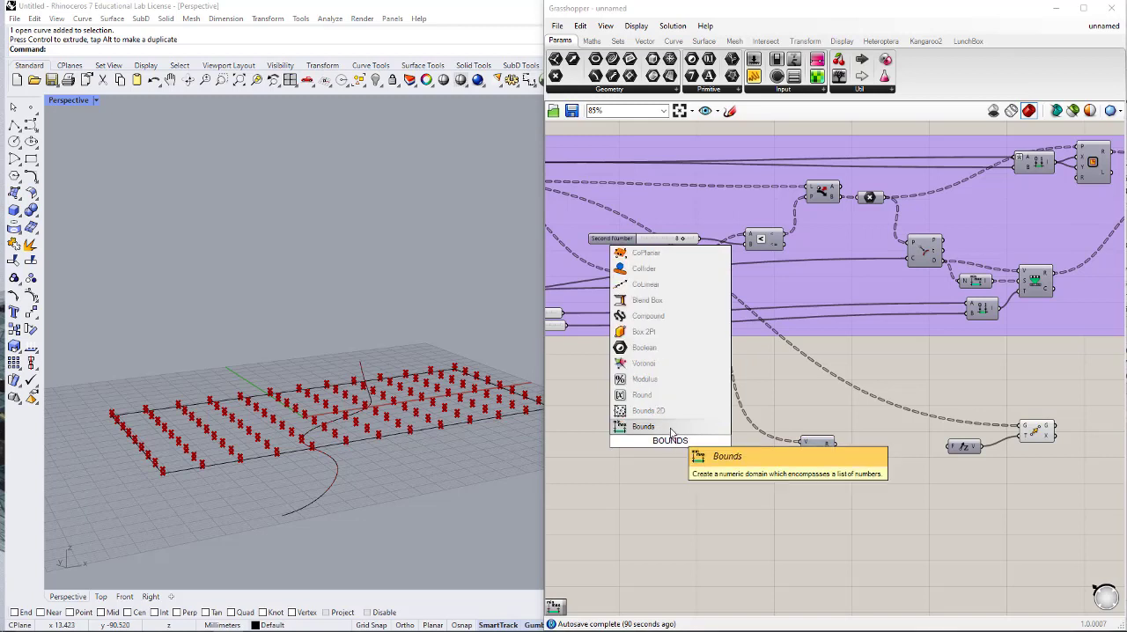
pyautogui.press('Return')
pyautogui.moveTo(664, 429); pyautogui.dragTo(762, 455)
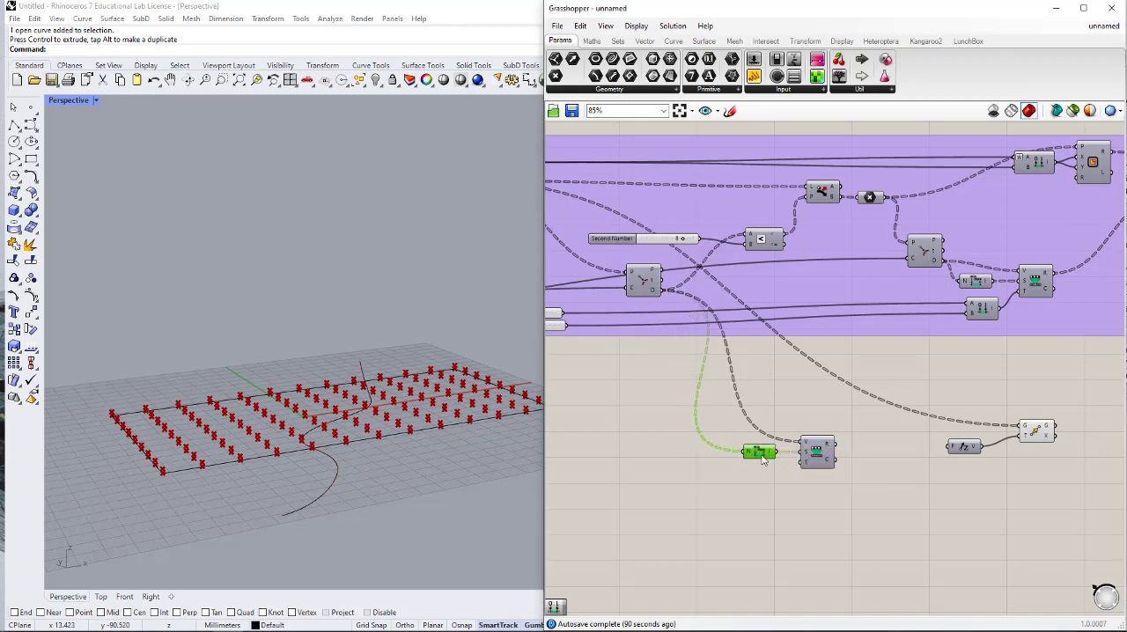
pyautogui.doubleClick(734, 489)
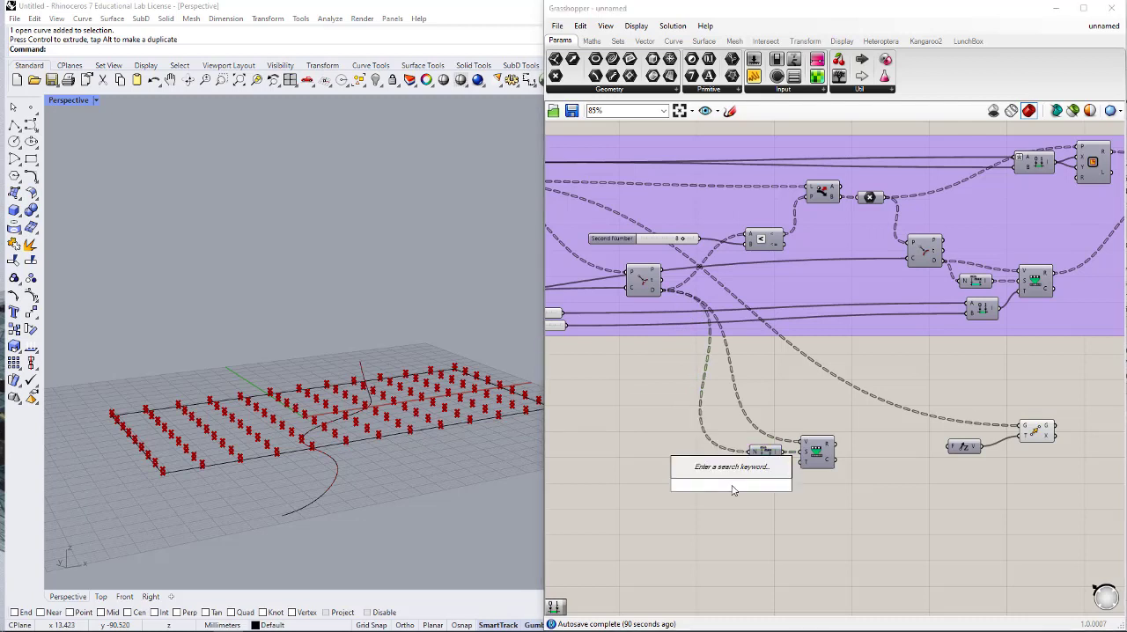
pyautogui.write('CON DOMA')
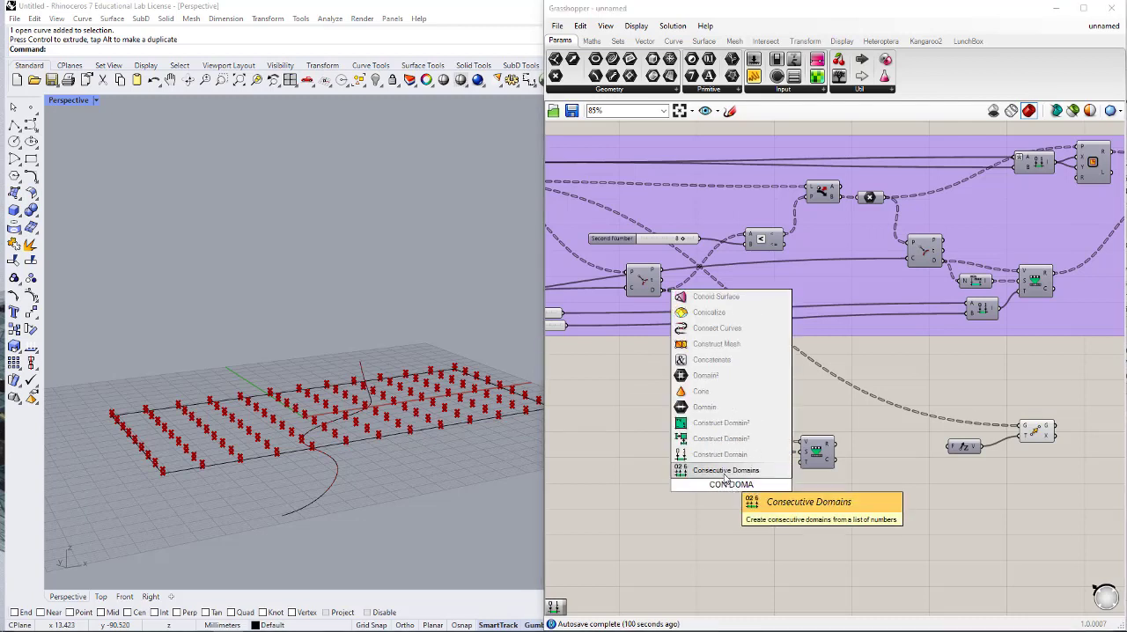
pyautogui.press('Return')
pyautogui.hotkey('ctrl', 'z')
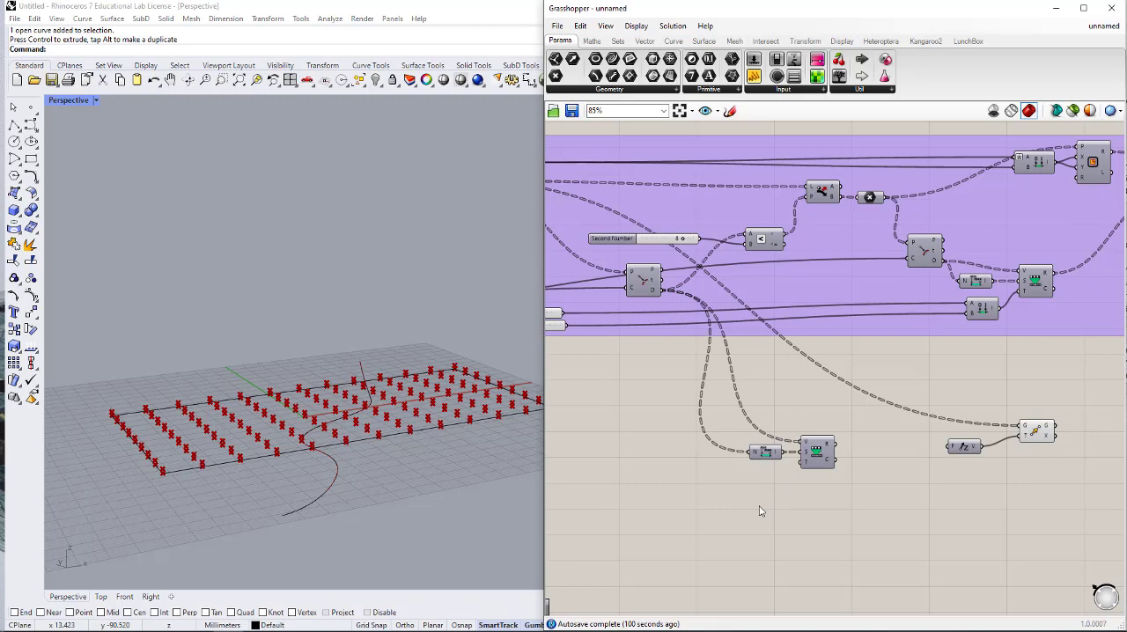
# - Add a Construct Domain component below Bounds and connect its I output to the T input of Remap Numbers
pyautogui.doubleClick(761, 509)
pyautogui.write('CON DO')
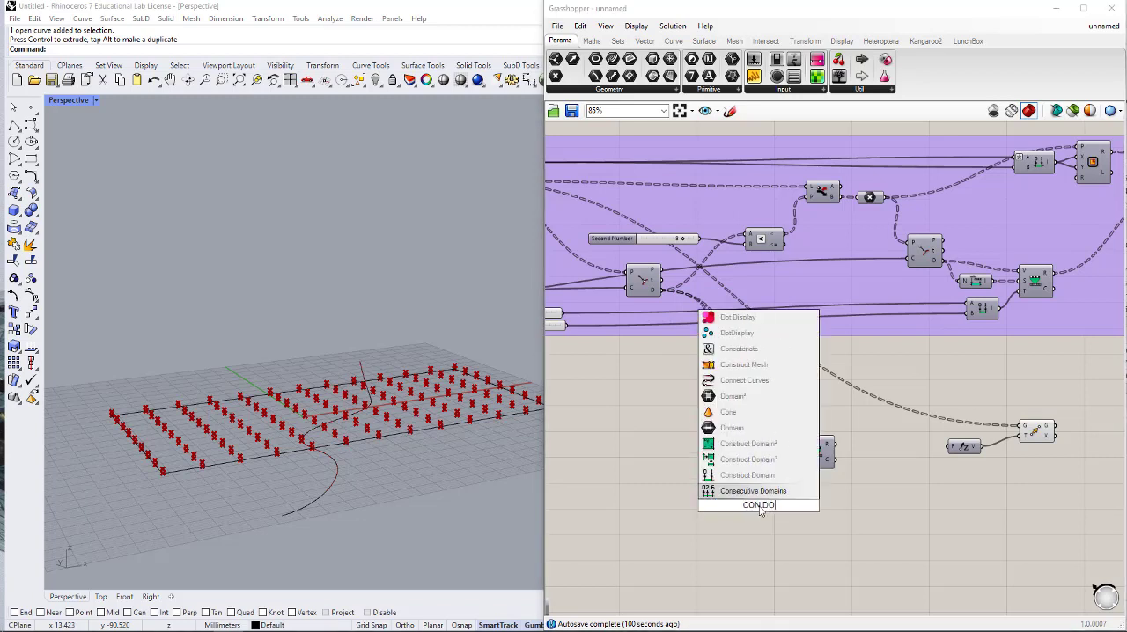
pyautogui.click(744, 476)
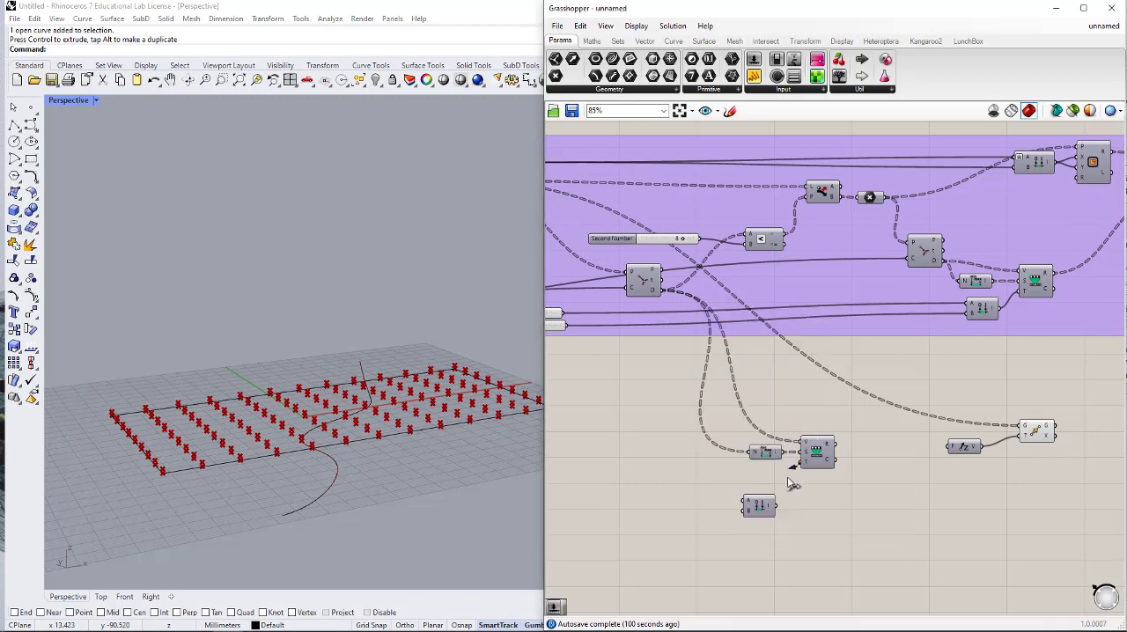
pyautogui.moveTo(763, 508); pyautogui.dragTo(770, 478)
# - Connect a new number slider of 20 to Construct Domain's B input, and the R output of Remap Numbers to Unit Z's F input
pyautogui.doubleClick(693, 487)
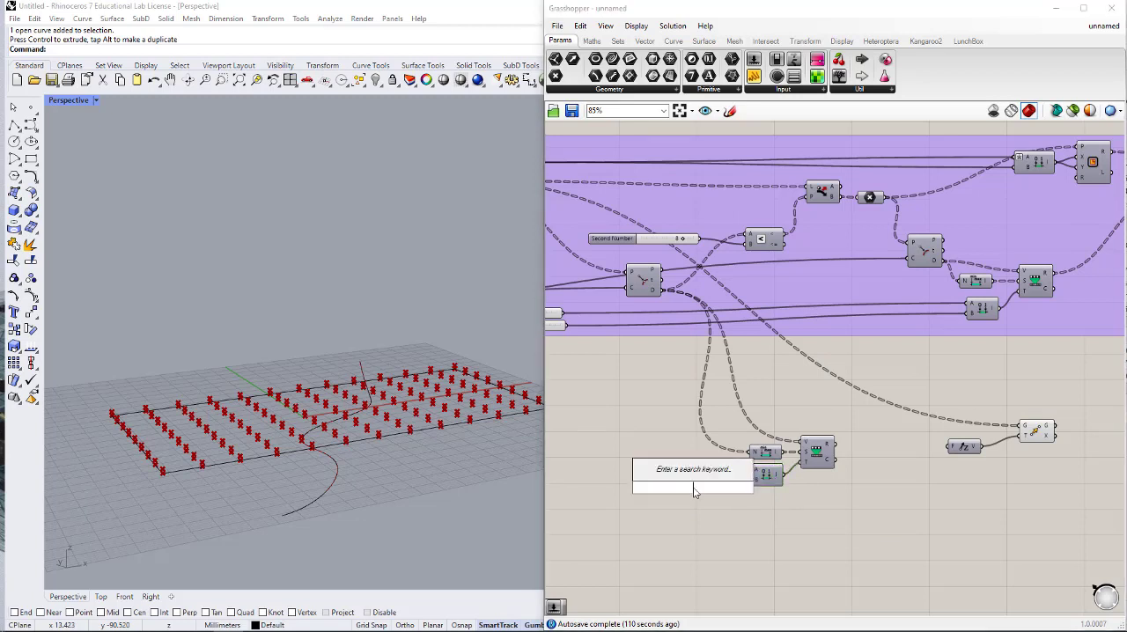
pyautogui.write('30')
pyautogui.press('Return')
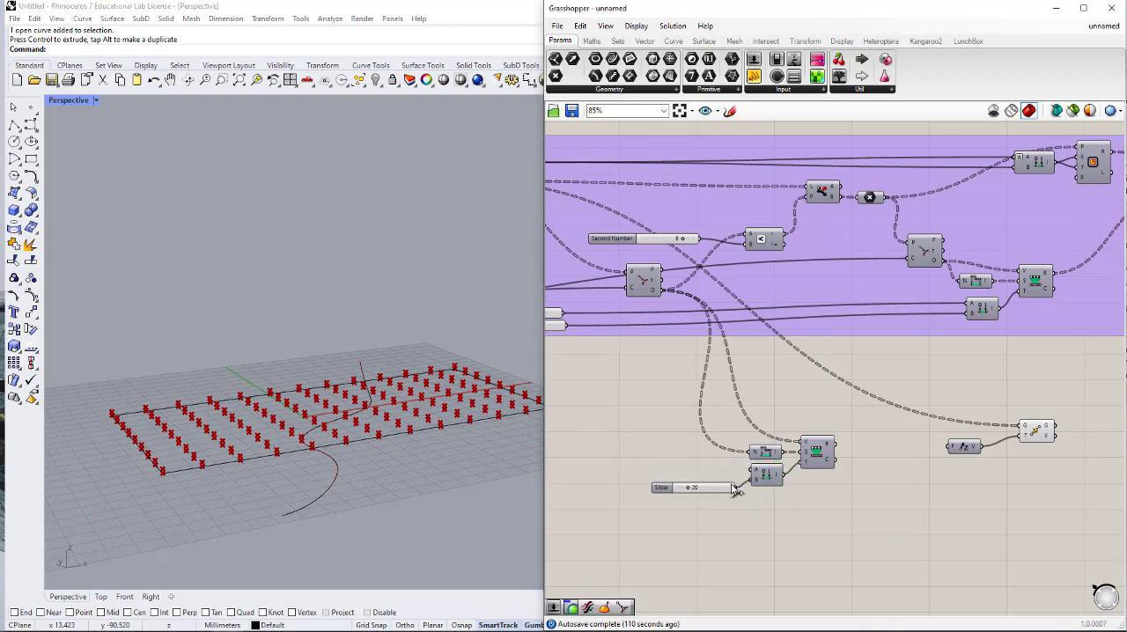
pyautogui.moveTo(733, 490); pyautogui.dragTo(751, 481)
pyautogui.moveTo(838, 446); pyautogui.dragTo(954, 448)
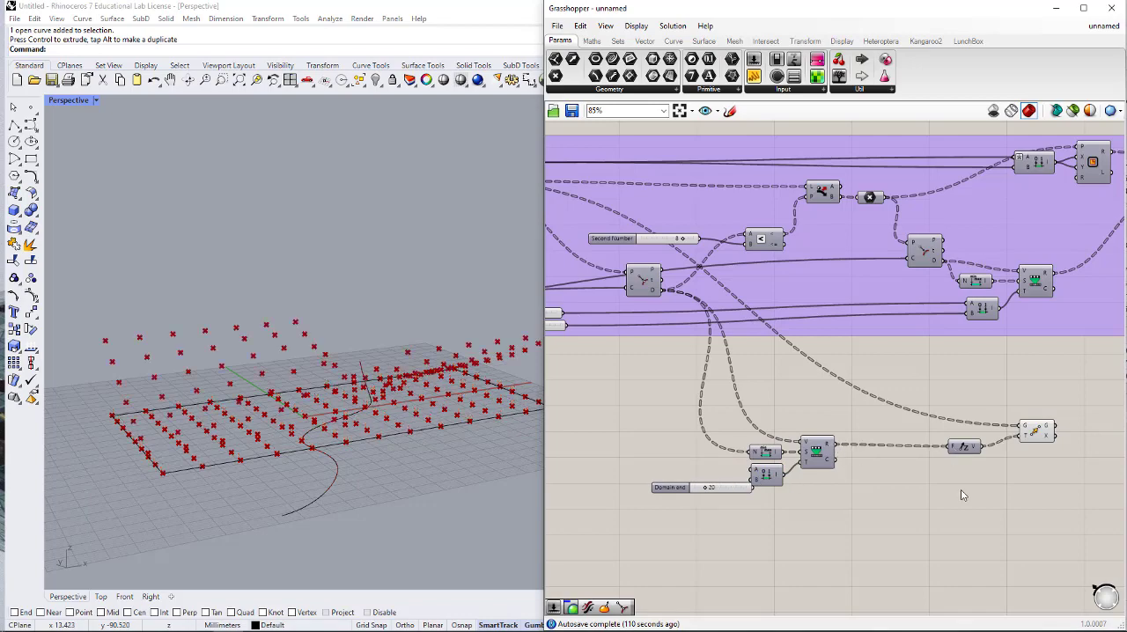
pyautogui.moveTo(225, 461)
pyautogui.mouseDown(button='right')
pyautogui.moveTo(221, 496)
pyautogui.moveTo(243, 483)
pyautogui.moveTo(251, 500)
pyautogui.moveTo(171, 468)
pyautogui.moveTo(219, 466)
pyautogui.moveTo(206, 496)
pyautogui.moveTo(215, 469)
pyautogui.mouseUp(button='right')
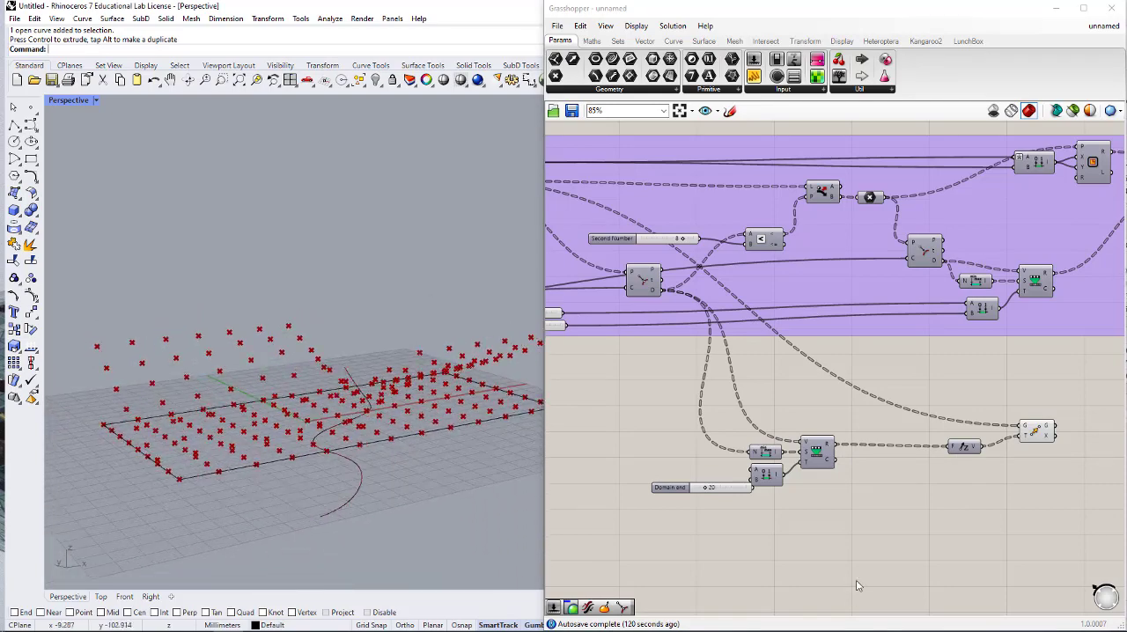
# - Hide the preview of the Divide Surface component in the rectangle grid group
pyautogui.scroll(-1, 898, 504)
pyautogui.moveTo(928, 490); pyautogui.dragTo(983, 473, button='right')
pyautogui.scroll(-1, 847, 423)
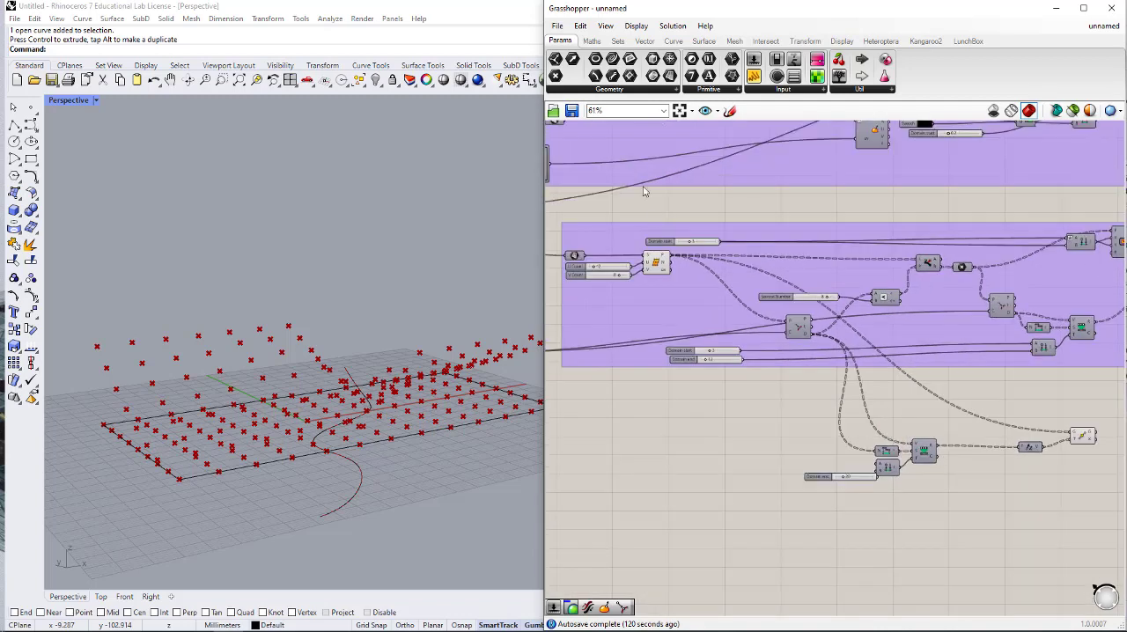
pyautogui.click(659, 270)
pyautogui.middleClick(659, 267)
pyautogui.click(697, 227)
pyautogui.click(699, 213)
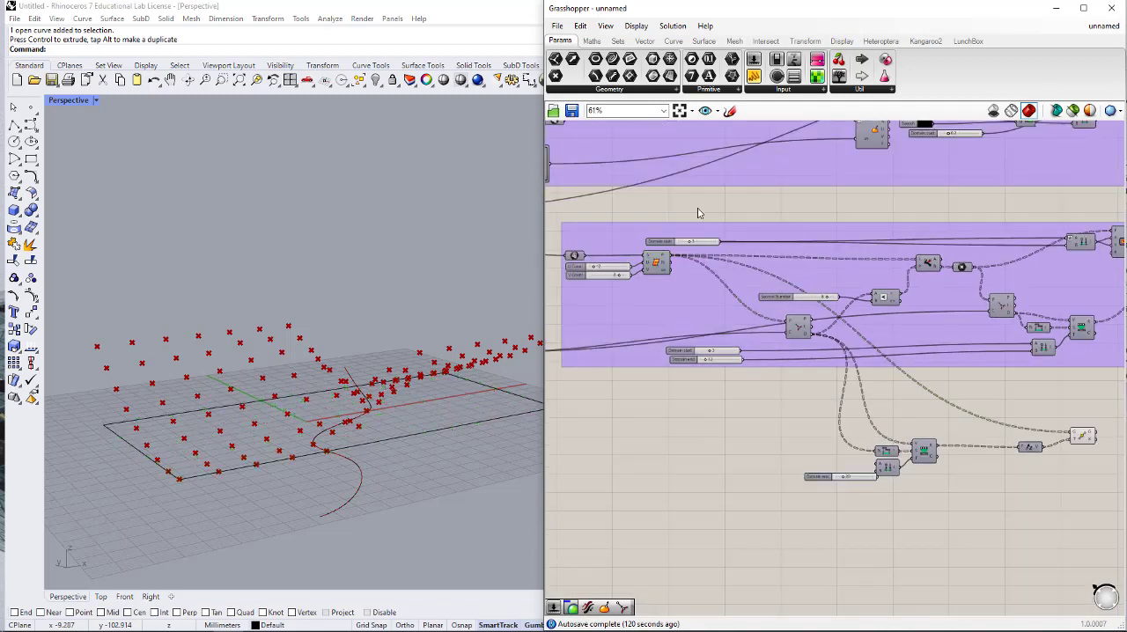
# - Add a Surface From Points component and place it just after the Move component
pyautogui.moveTo(305, 389); pyautogui.dragTo(280, 451, button='right')
pyautogui.moveTo(975, 480); pyautogui.dragTo(784, 464, button='right')
pyautogui.doubleClick(934, 468)
pyautogui.write('SURFACE')
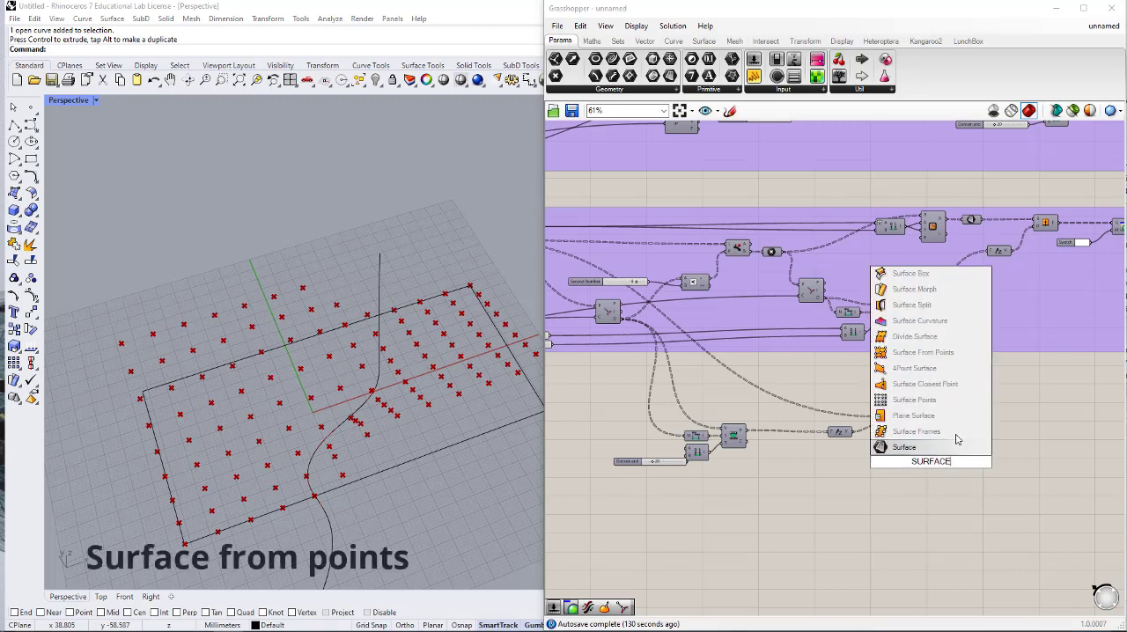
pyautogui.click(923, 352)
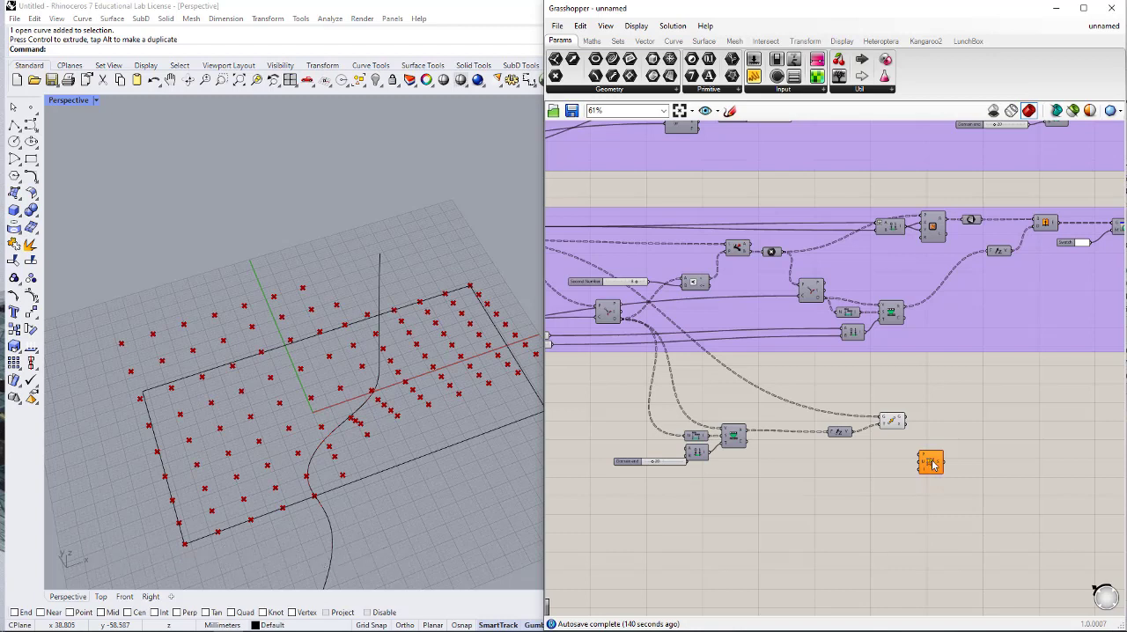
pyautogui.moveTo(934, 469); pyautogui.dragTo(947, 438)
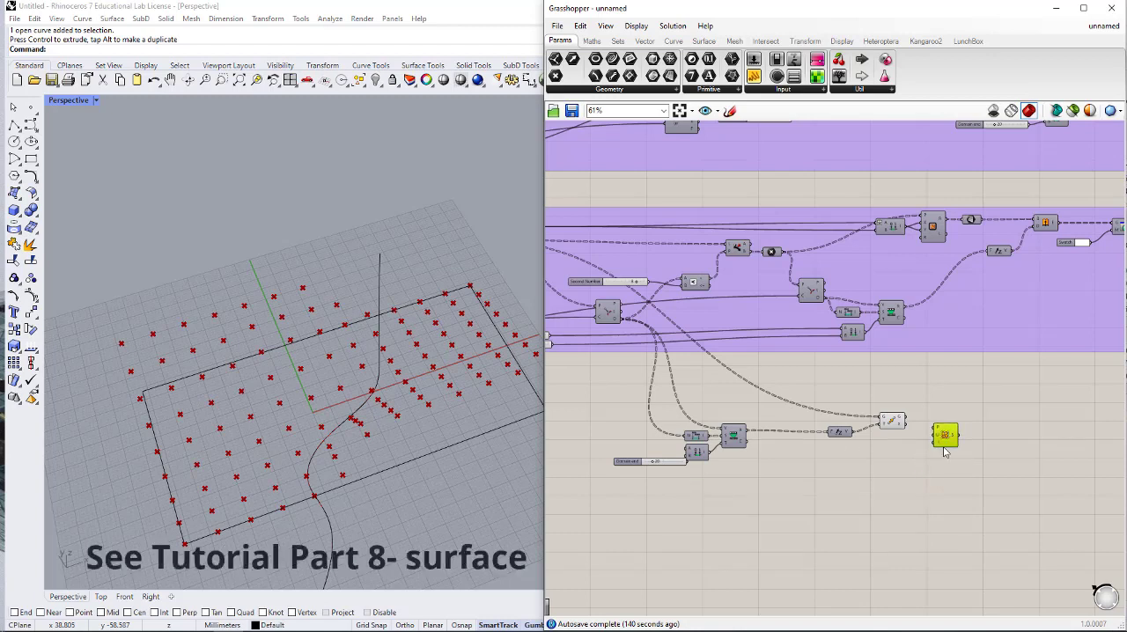
# - Connect Move's G output to the P input of Surface From Points and the U Count slider to its U input
pyautogui.scroll(5, 945, 452)
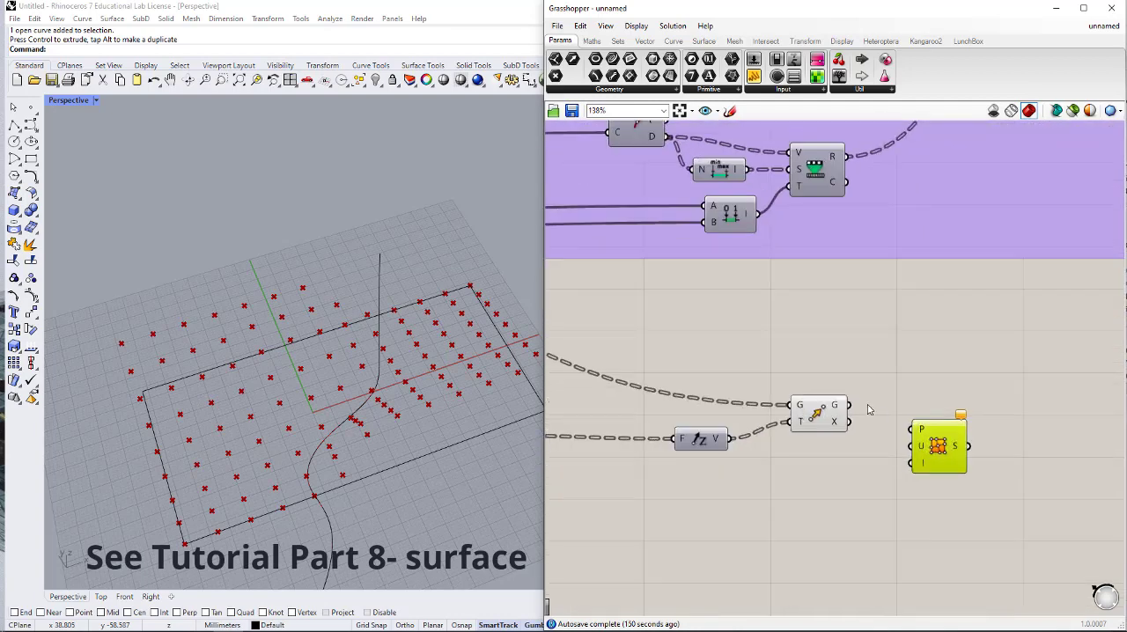
pyautogui.moveTo(853, 413); pyautogui.dragTo(685, 384)
pyautogui.scroll(-8, 944, 379)
pyautogui.scroll(7, 607, 273)
pyautogui.scroll(-5, 693, 357)
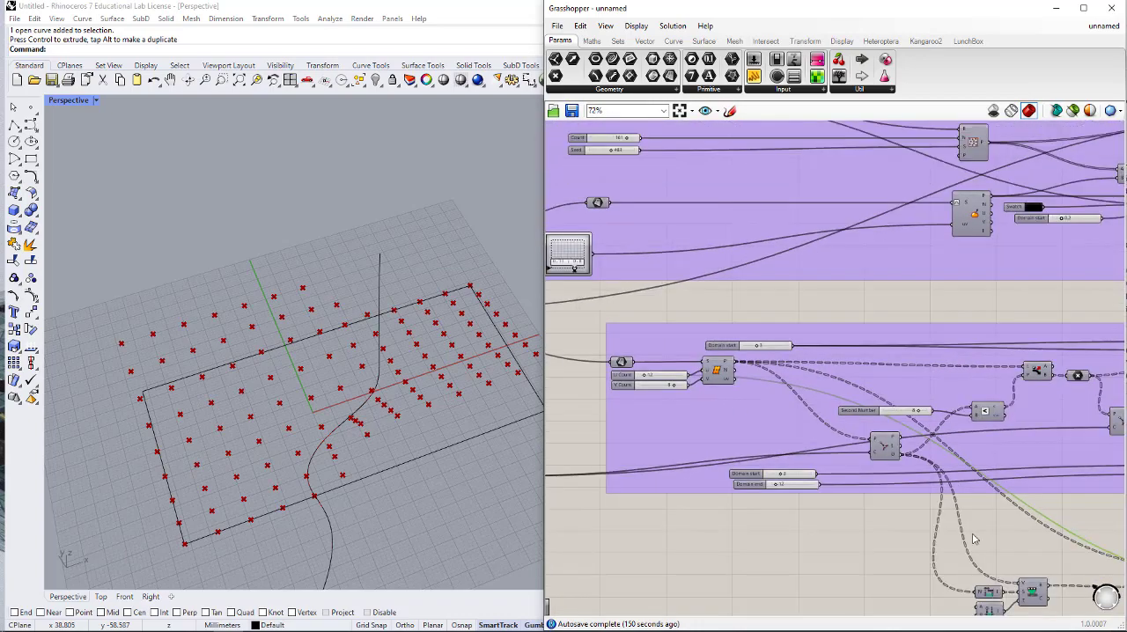
pyautogui.scroll(10, 960, 449)
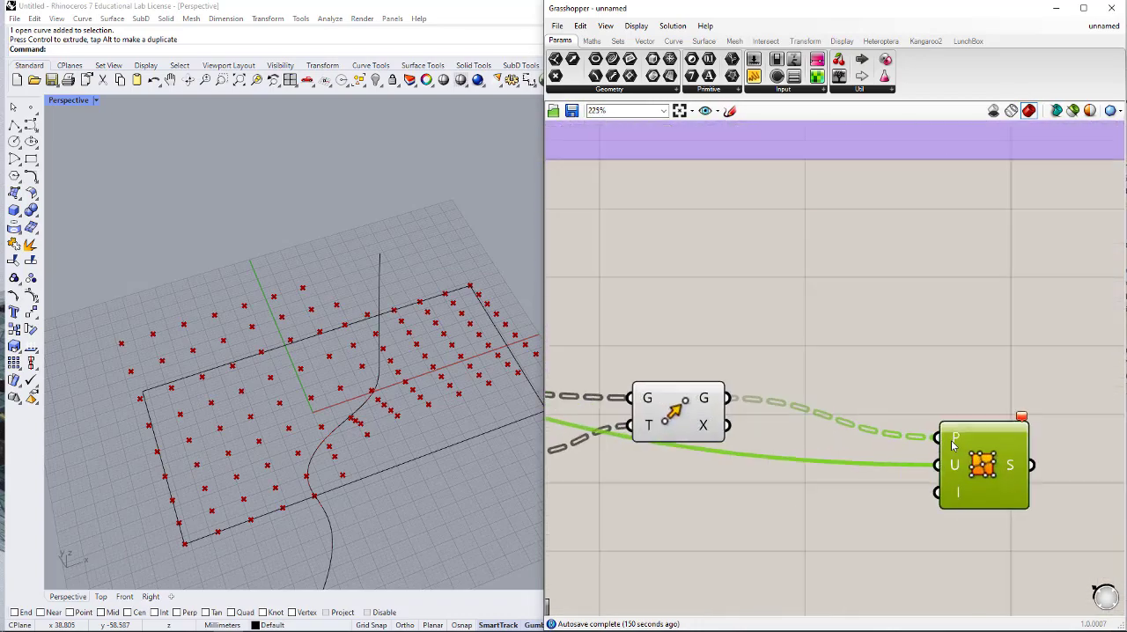
# - Flatten the P input of Surface From Points and apply the expression X+1 to its U input
pyautogui.rightClick(951, 438)
pyautogui.click(981, 491)
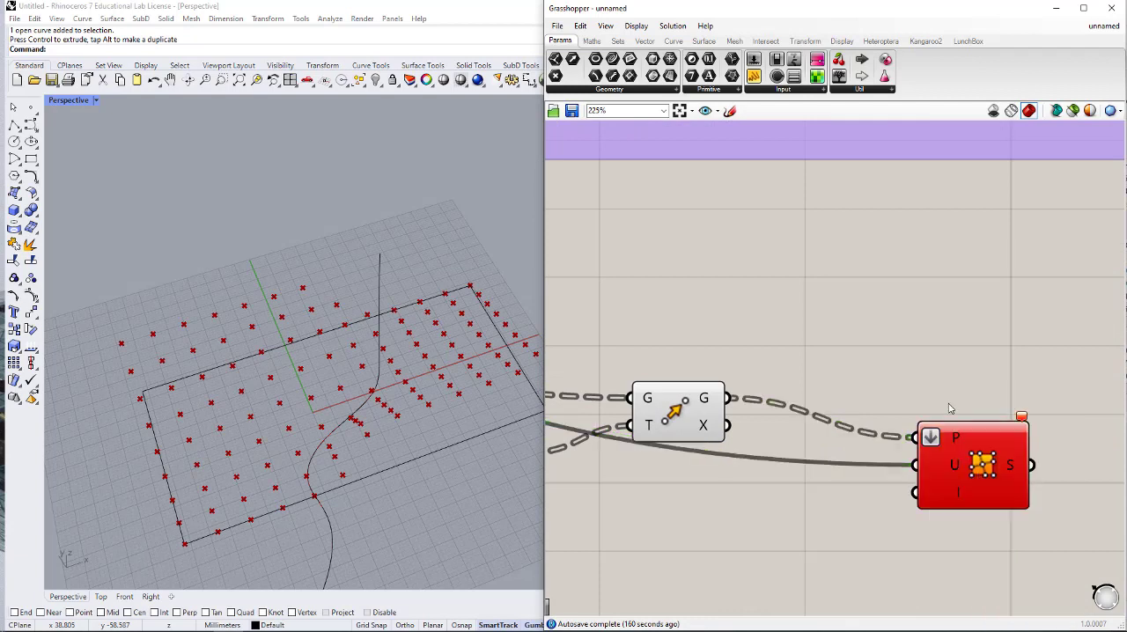
pyautogui.rightClick(943, 462)
pyautogui.moveTo(978, 518)
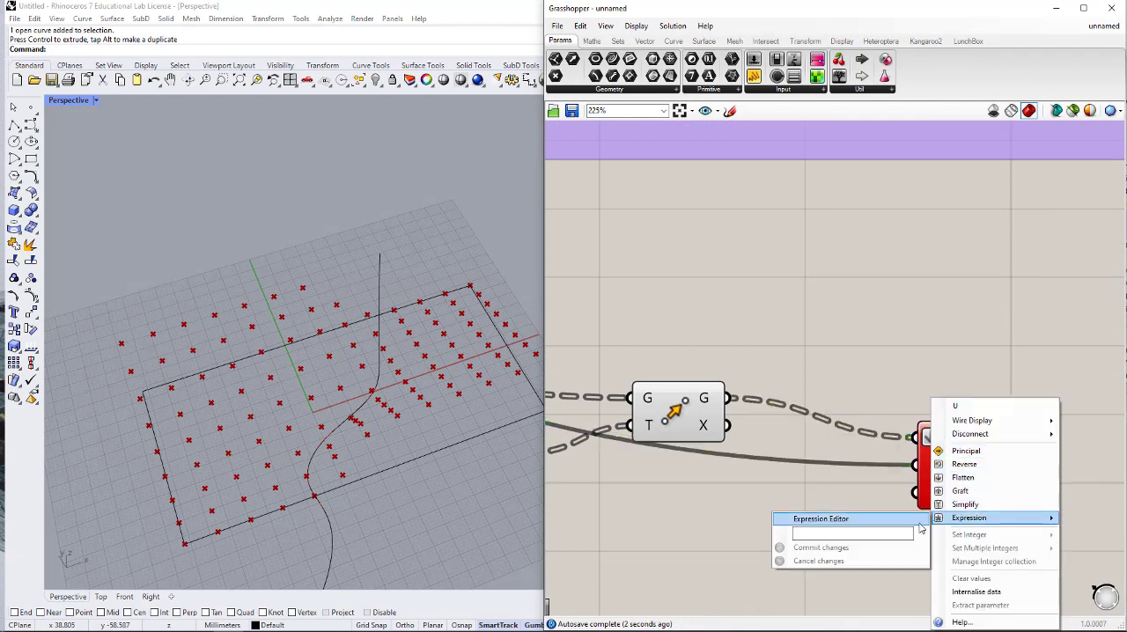
pyautogui.write('x+1')
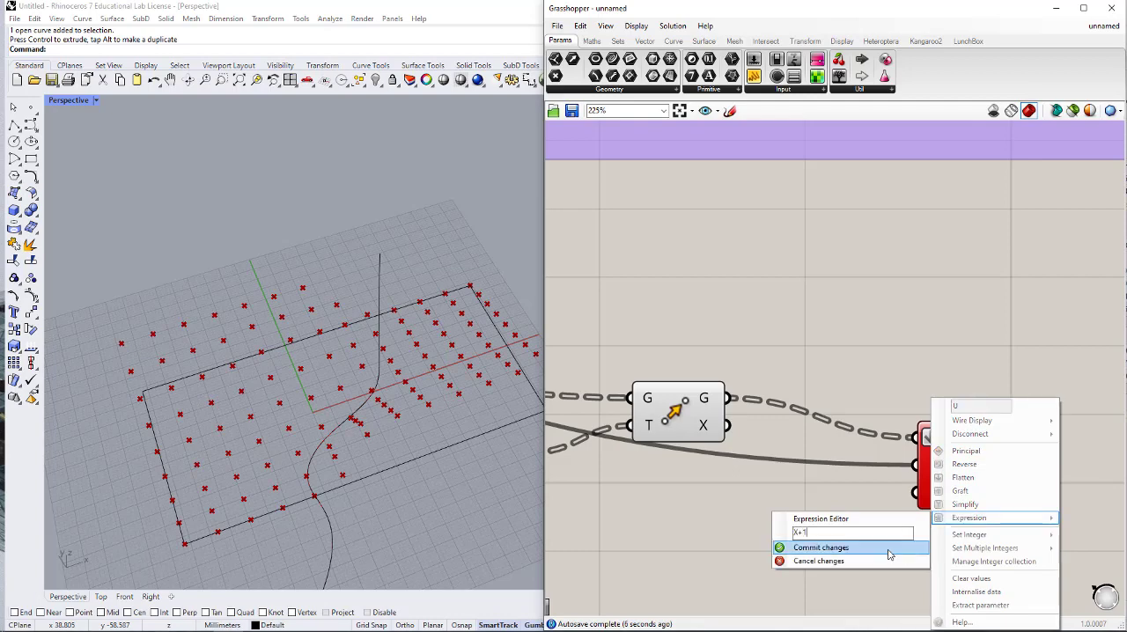
pyautogui.click(886, 551)
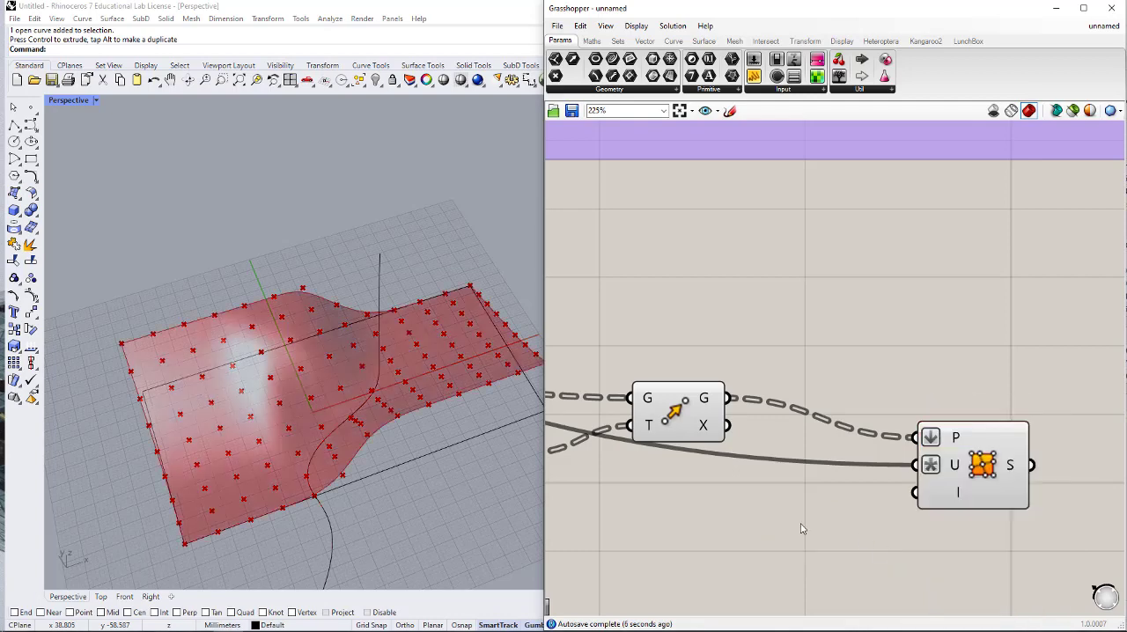
# - Hide the preview of the Move component to view the surface alone, and show it again
pyautogui.moveTo(352, 422); pyautogui.dragTo(330, 476, button='right')
pyautogui.click(687, 410)
pyautogui.middleClick(696, 407)
pyautogui.click(736, 373)
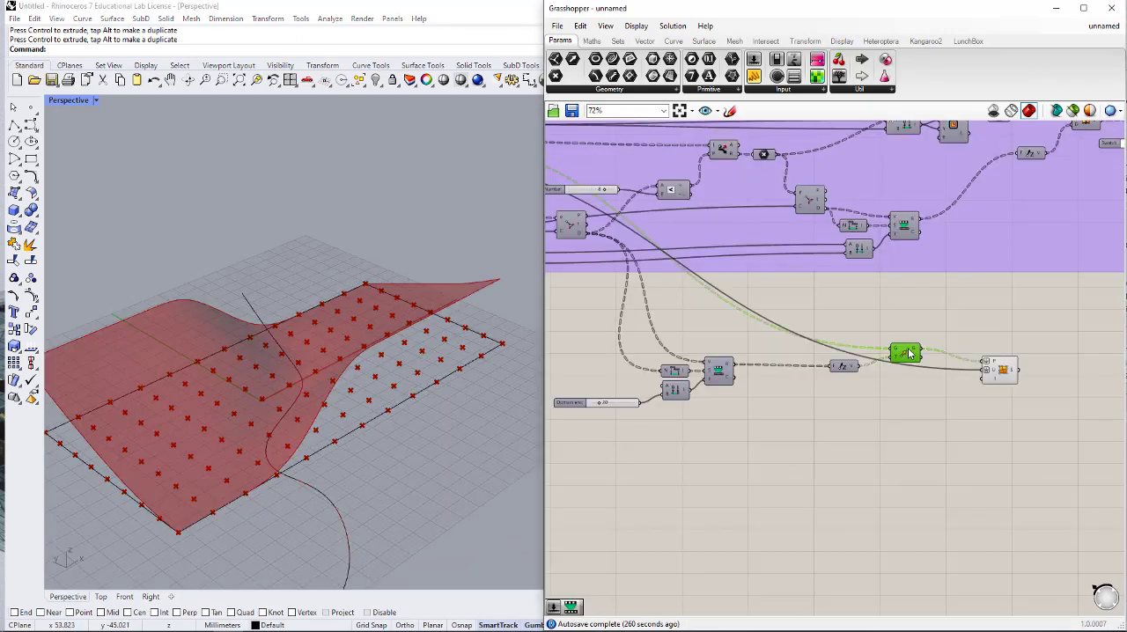
pyautogui.middleClick(910, 354)
pyautogui.click(932, 327)
# - Hide the flat grid points by disabling the preview of the Divide Surface component
pyautogui.scroll(-2, 969, 522)
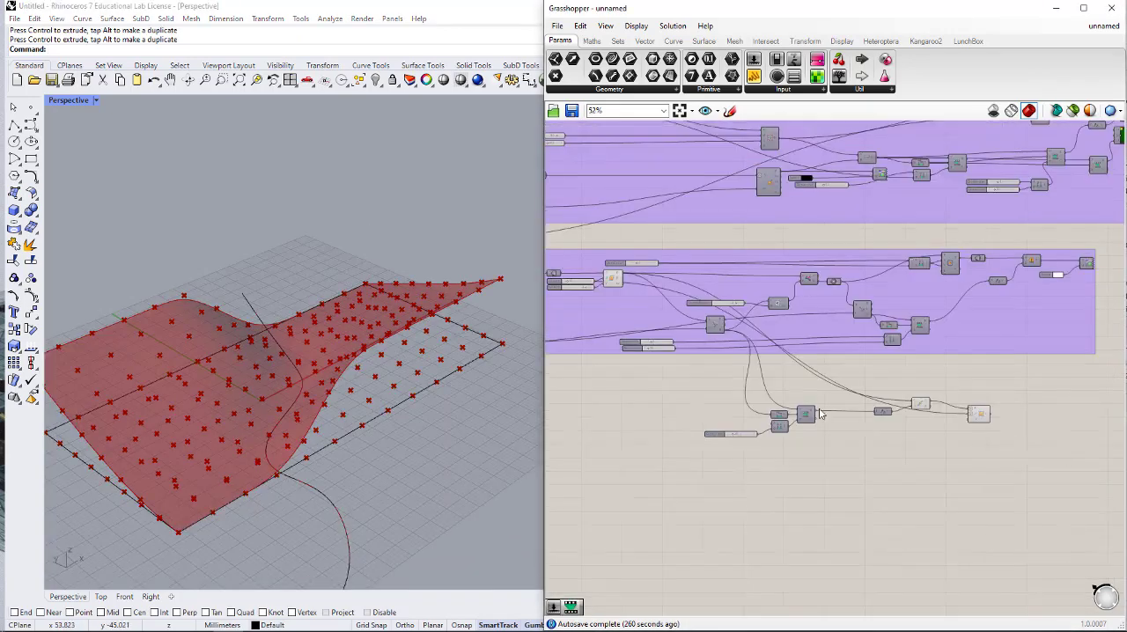
pyautogui.click(568, 254)
pyautogui.middleClick(571, 251)
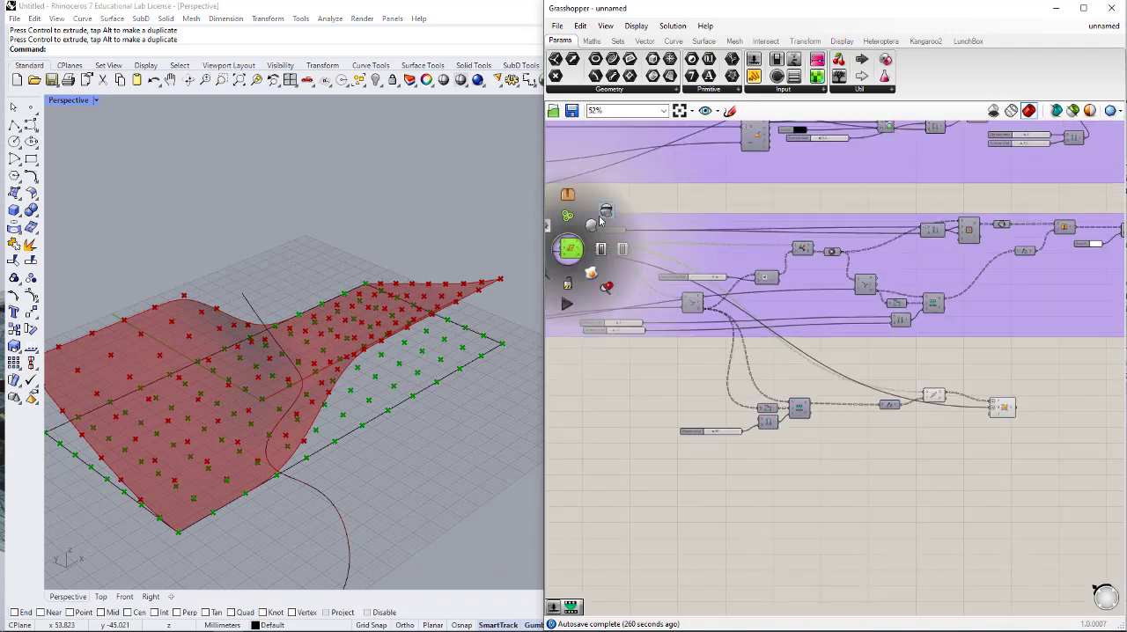
pyautogui.click(945, 489)
pyautogui.scroll(4, 969, 379)
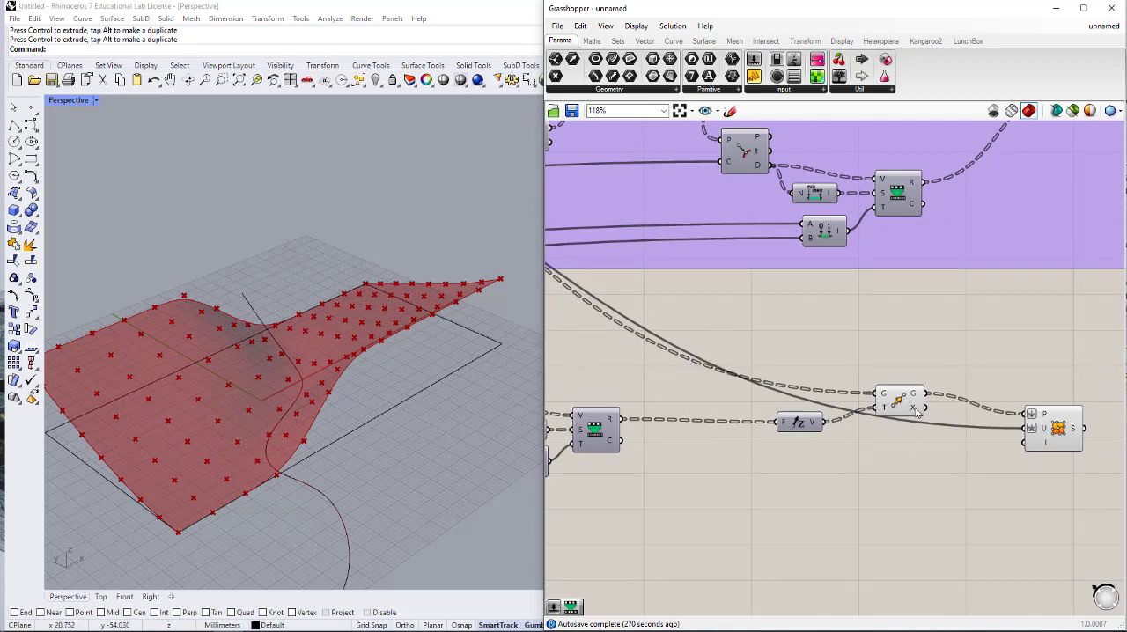
pyautogui.moveTo(976, 481); pyautogui.dragTo(921, 446, button='right')
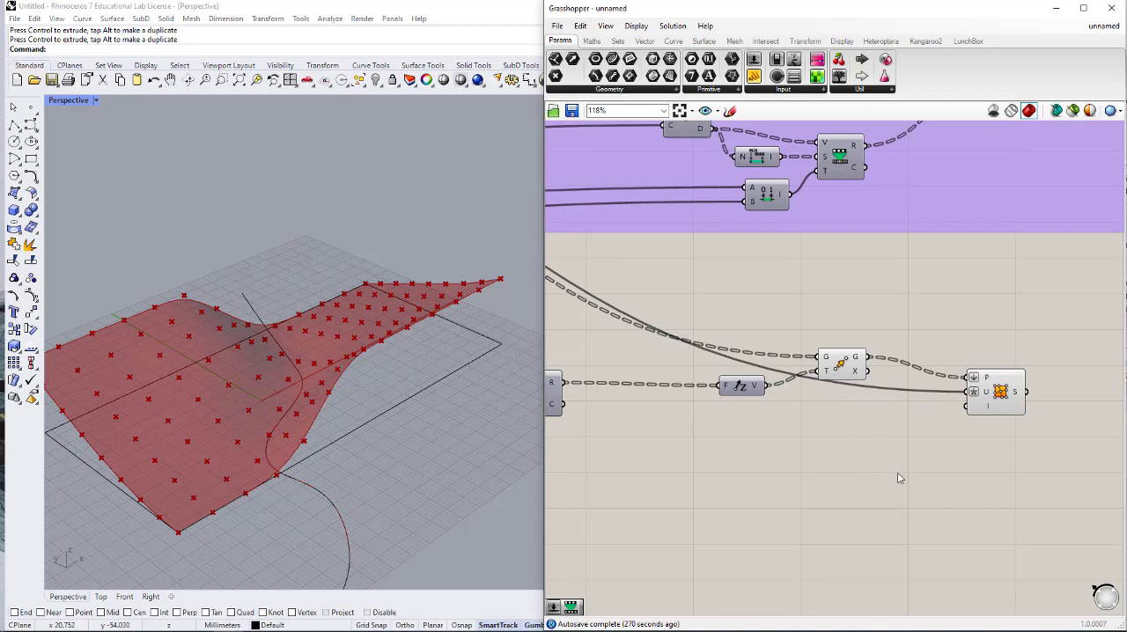
pyautogui.scroll(-2, 899, 478)
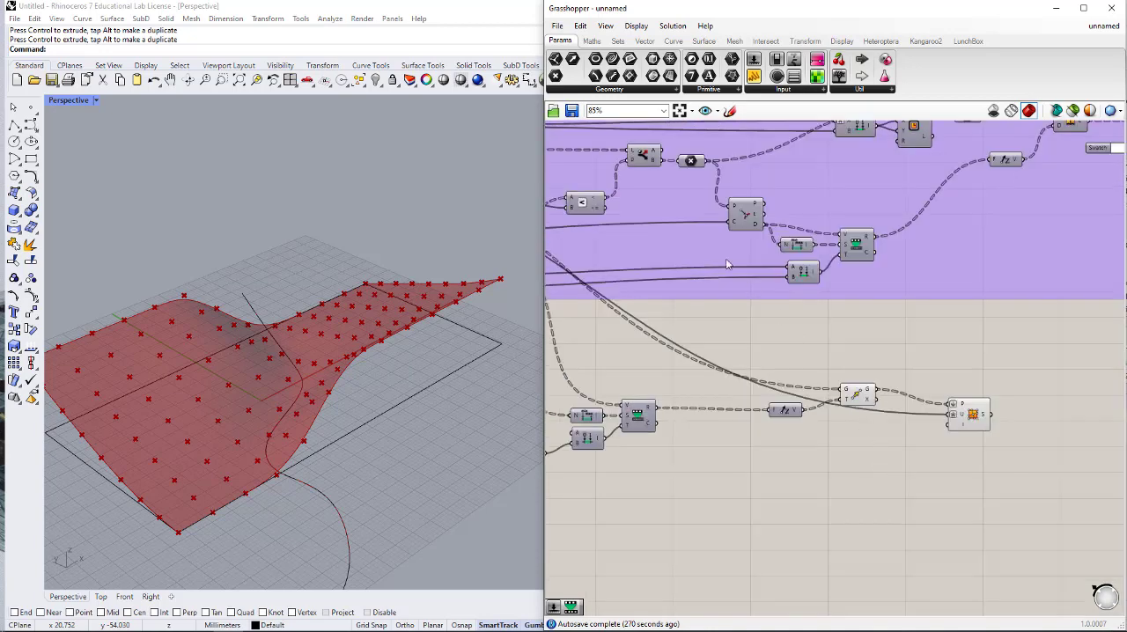
pyautogui.scroll(2, 918, 466)
pyautogui.doubleClick(922, 477)
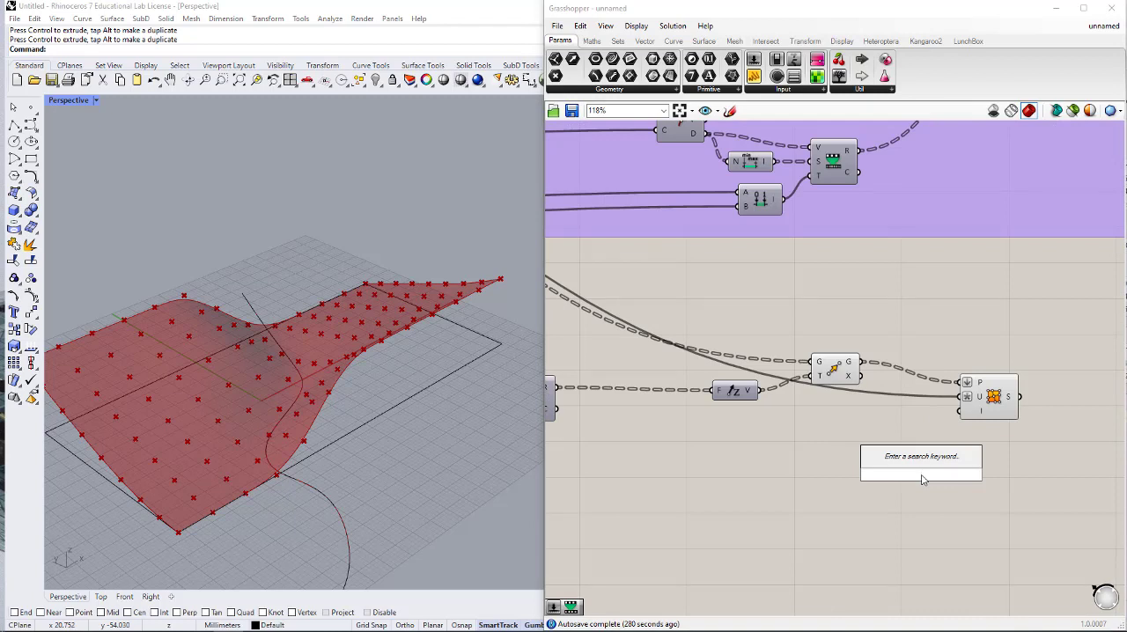
pyautogui.write('dis')
pyautogui.click(918, 462)
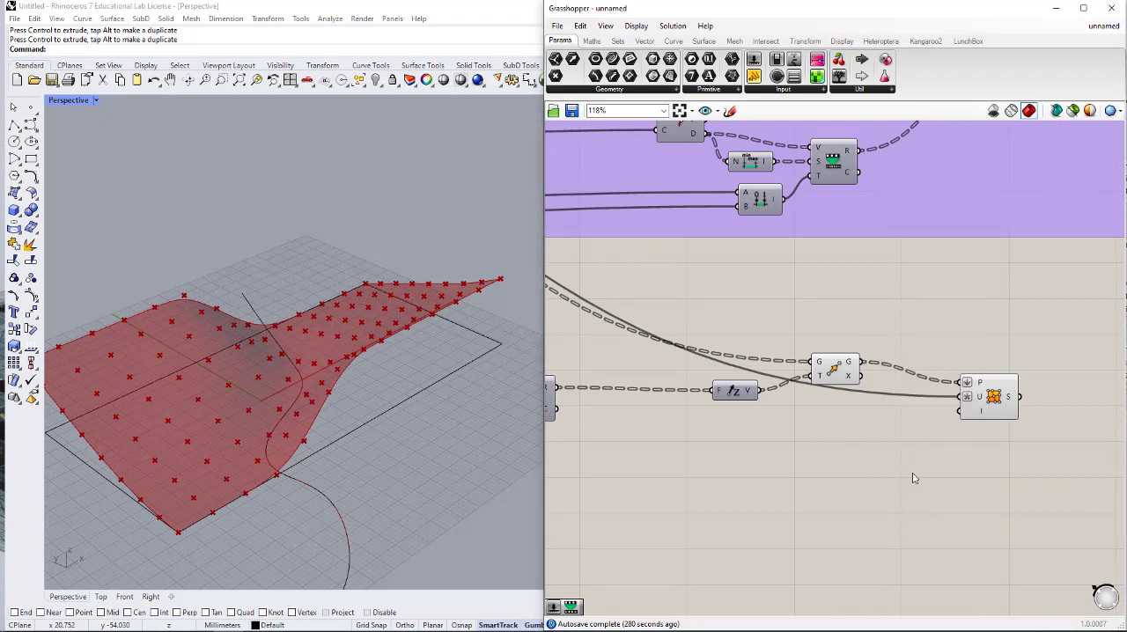
# - Add a Curve Closest Point component below Surface From Points and connect Move's G output to its P input
pyautogui.doubleClick(910, 450)
pyautogui.write('CURVE')
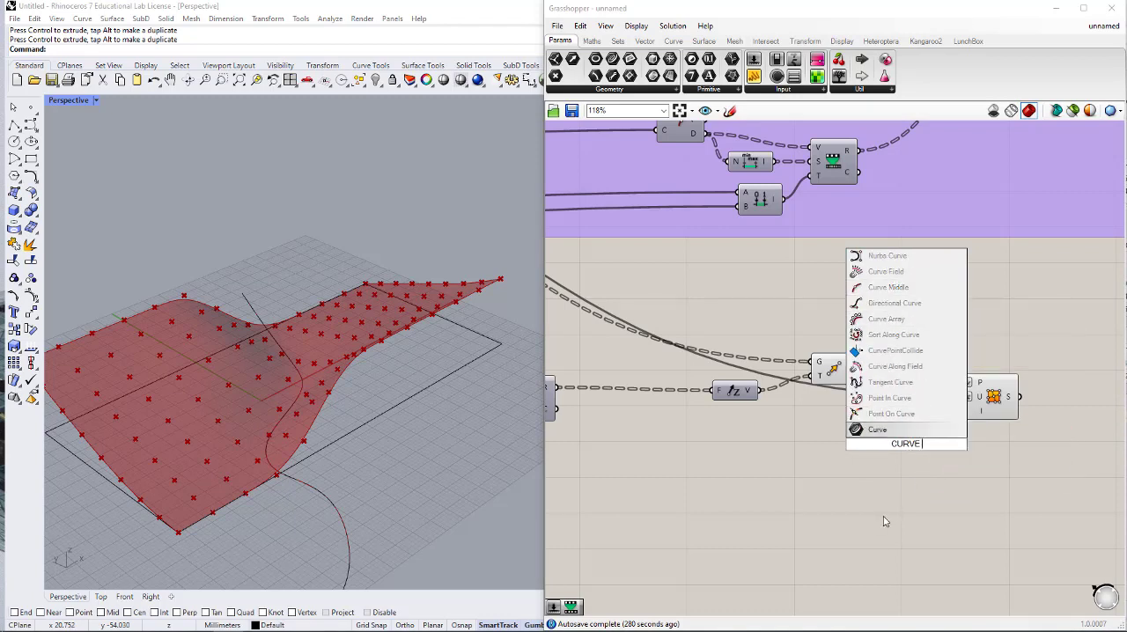
pyautogui.write(' CLOSES')
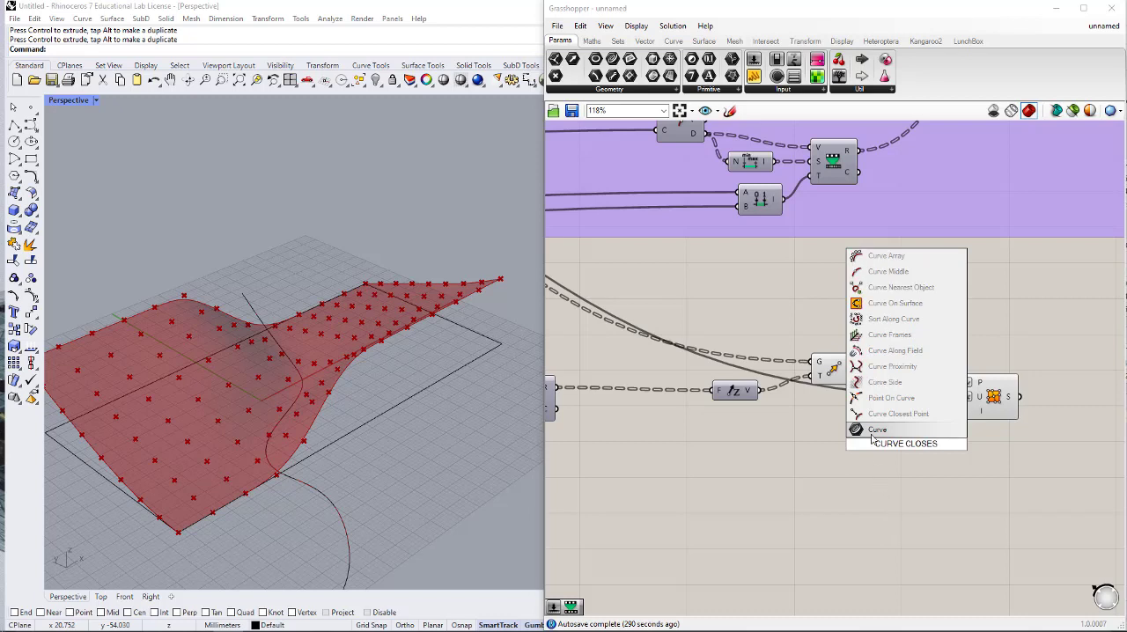
pyautogui.click(875, 415)
pyautogui.moveTo(903, 443); pyautogui.dragTo(924, 452)
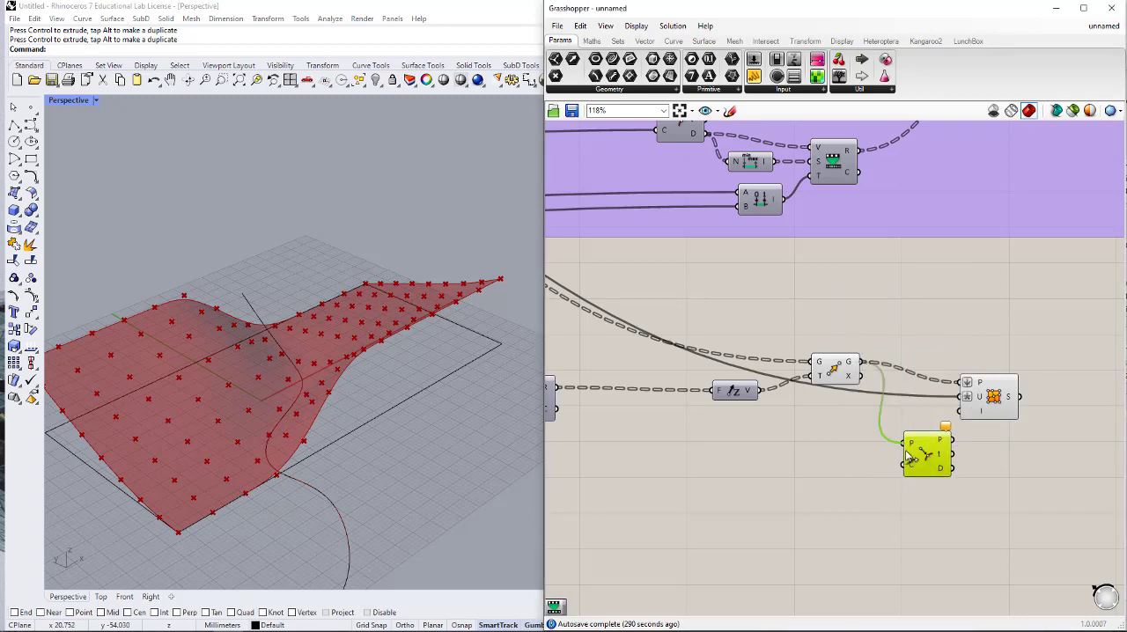
# - Connect the attractor curve parameter to the C input of the new Curve Closest Point component
pyautogui.moveTo(906, 467); pyautogui.dragTo(558, 323)
pyautogui.scroll(-5, 931, 357)
pyautogui.scroll(-5, 840, 366)
pyautogui.scroll(7, 667, 345)
pyautogui.moveTo(623, 340); pyautogui.dragTo(734, 360, button='right')
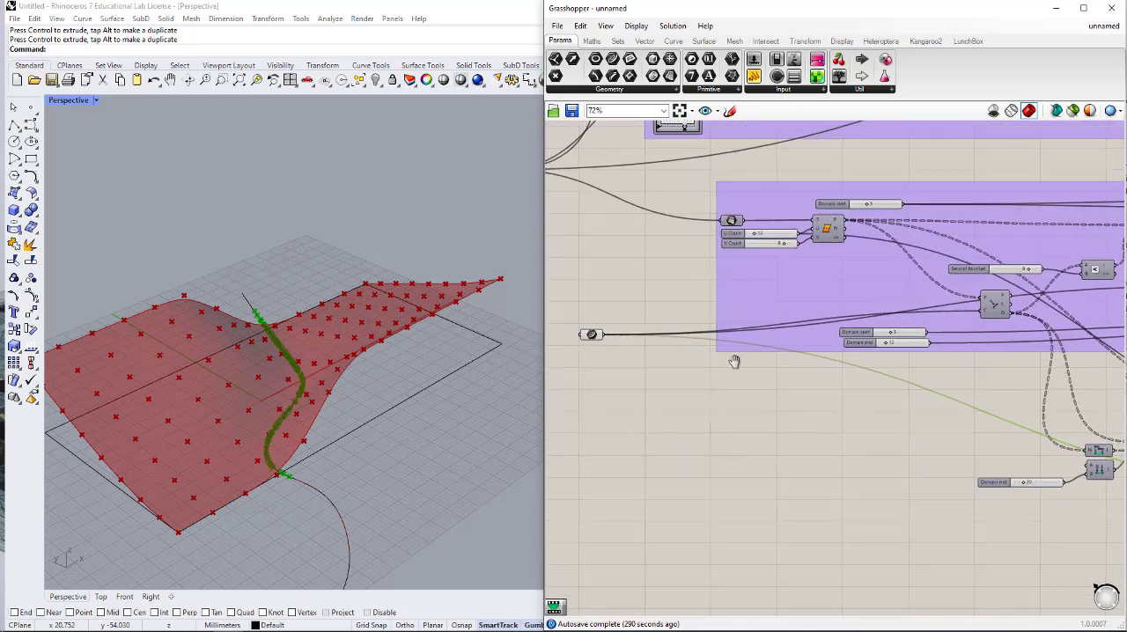
# - Group the attractor curve parameter and give the group a blob outline
pyautogui.scroll(4, 735, 361)
pyautogui.click(606, 331)
pyautogui.middleClick(606, 331)
pyautogui.click(601, 298)
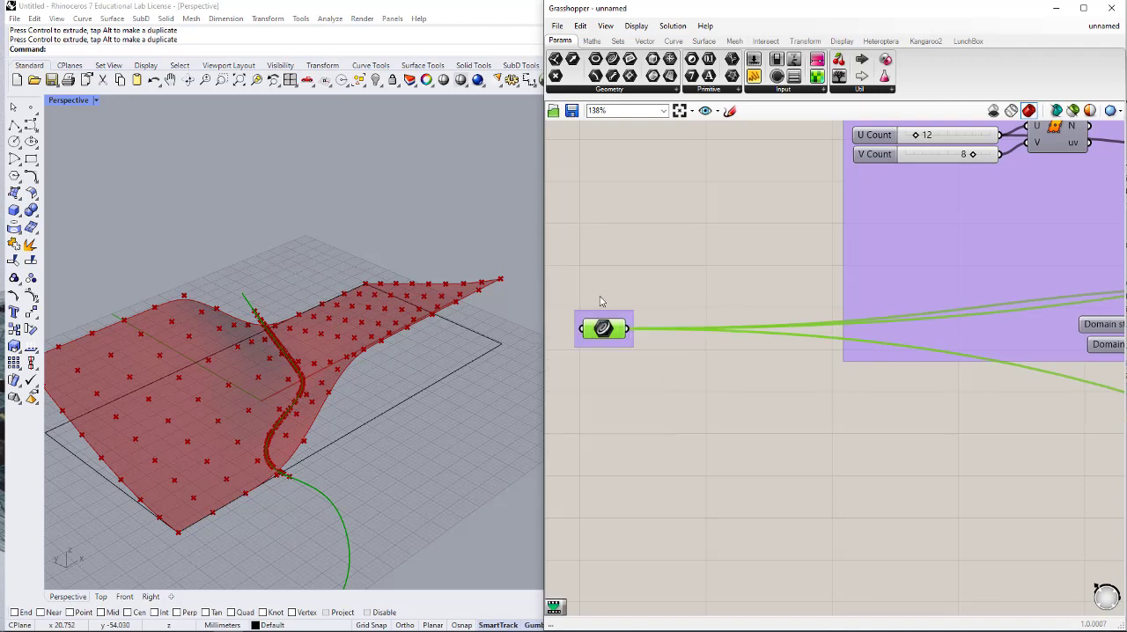
pyautogui.rightClick(615, 316)
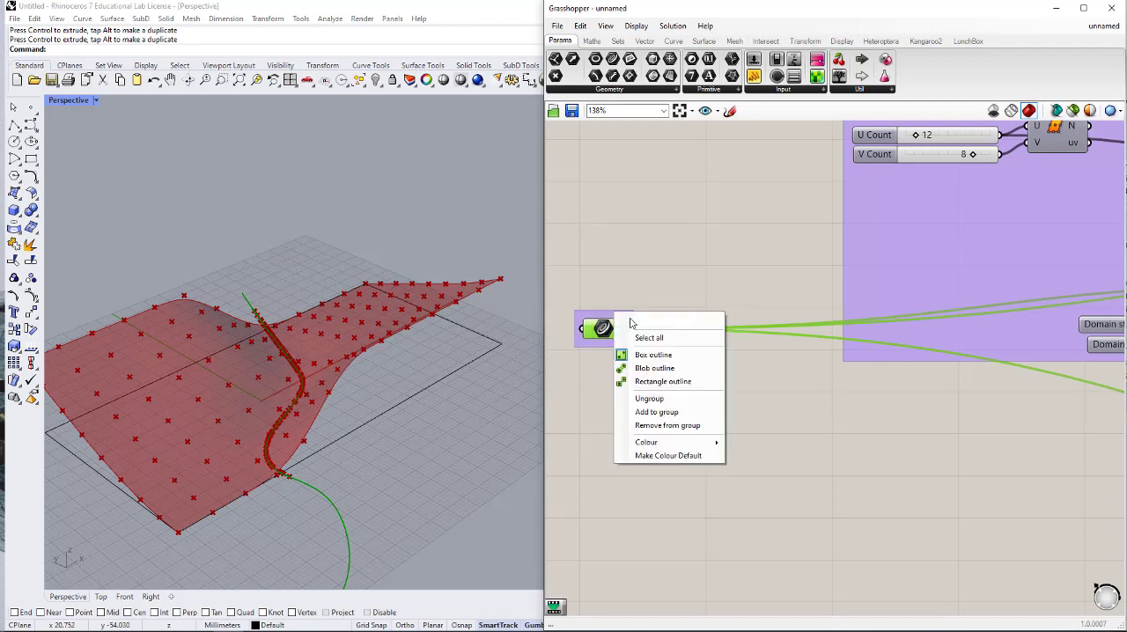
pyautogui.click(652, 369)
# - Name the curve parameter's group River
pyautogui.rightClick(609, 318)
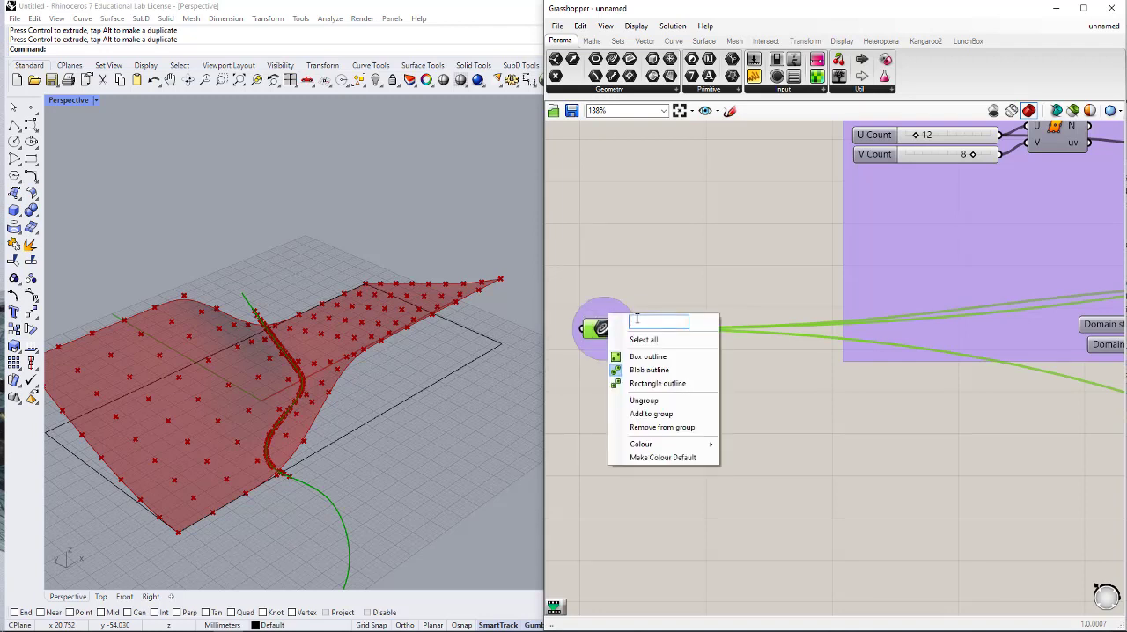
pyautogui.write('rIVER')
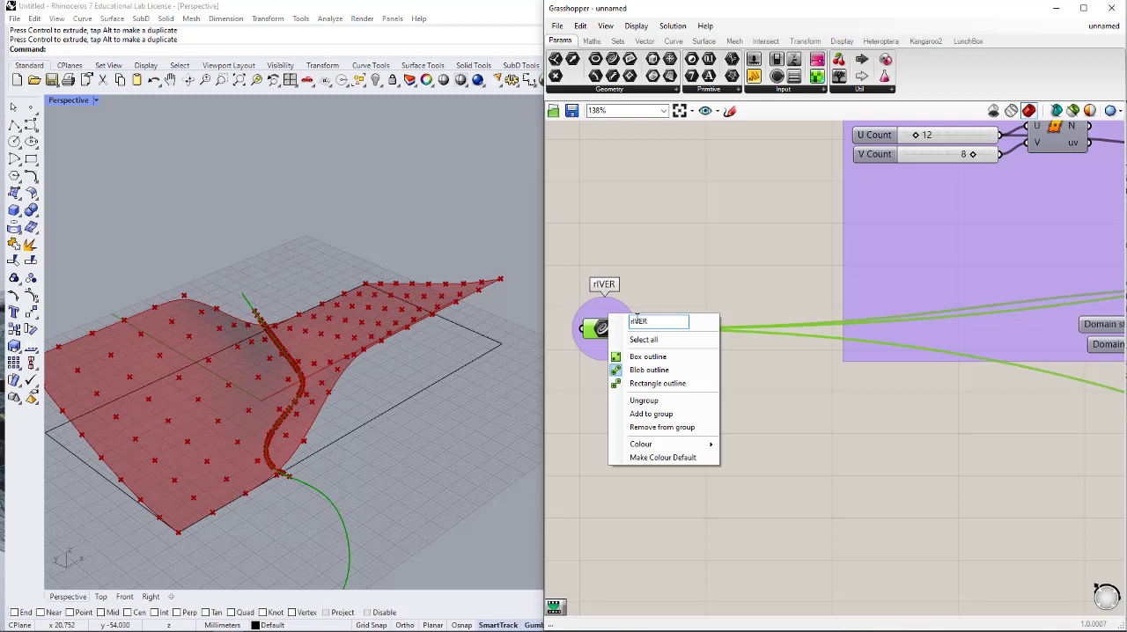
pyautogui.press('BackSpace')
pyautogui.press('BackSpace')
pyautogui.press('BackSpace')
pyautogui.press('BackSpace')
pyautogui.press('BackSpace')
pyautogui.write('River')
# - Set the River group's colour to dark grey with hue 7, saturation 25 and value 0
pyautogui.moveTo(679, 446)
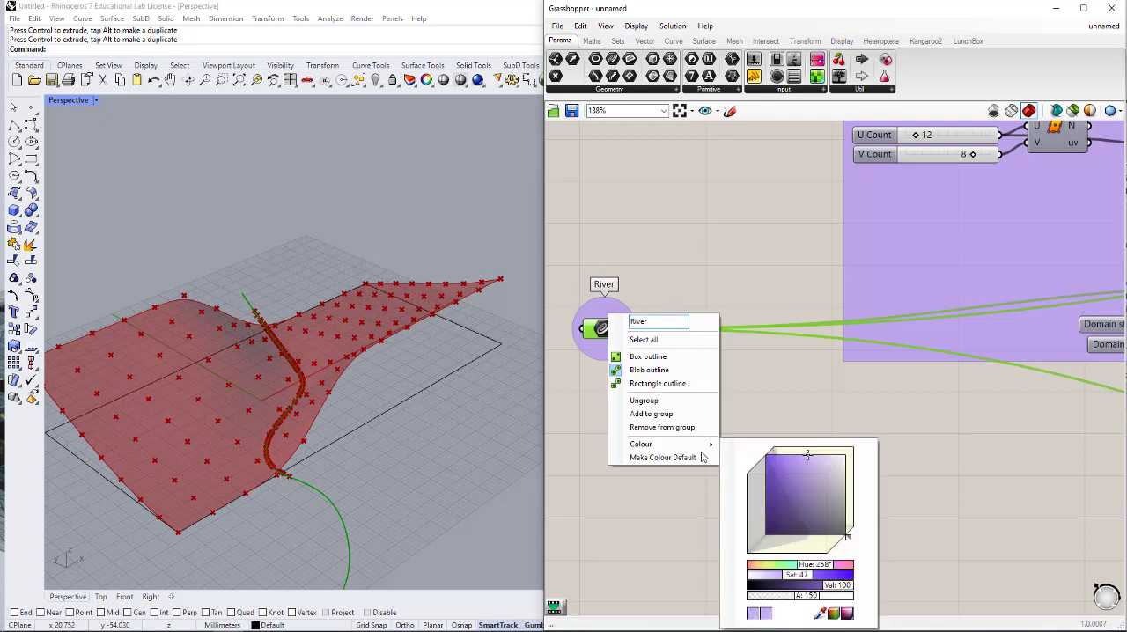
pyautogui.moveTo(816, 566); pyautogui.dragTo(766, 567)
pyautogui.moveTo(771, 491)
pyautogui.mouseDown()
pyautogui.moveTo(808, 556)
pyautogui.moveTo(802, 578)
pyautogui.mouseUp()
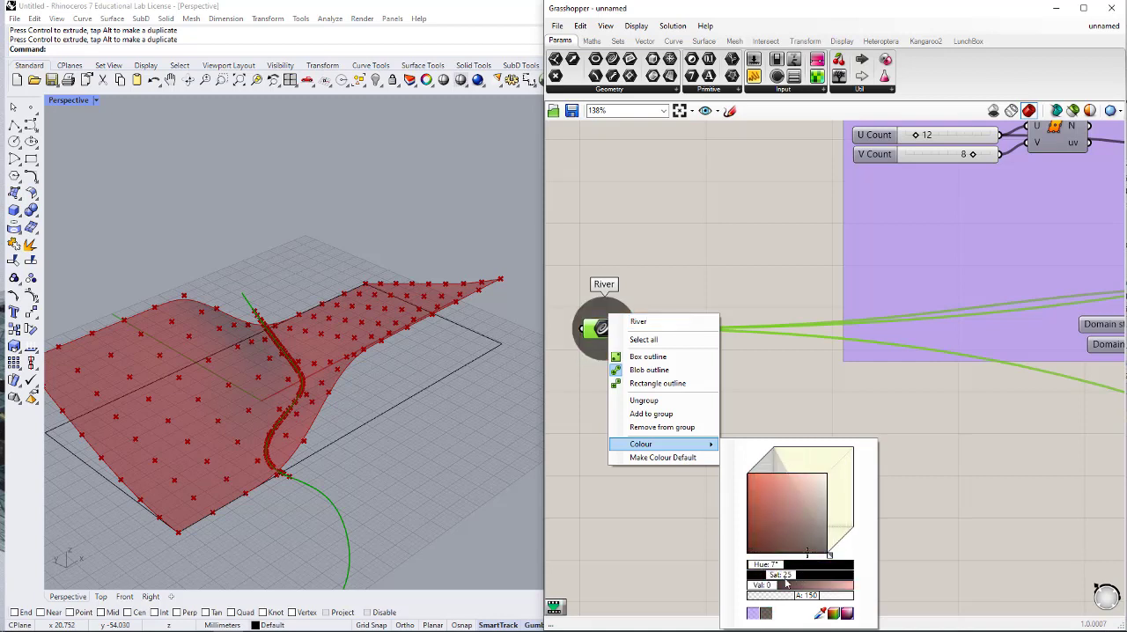
pyautogui.click(779, 381)
# - Examine the overall definition and how the rectangle and River parameters feed its groups
pyautogui.scroll(-3, 737, 345)
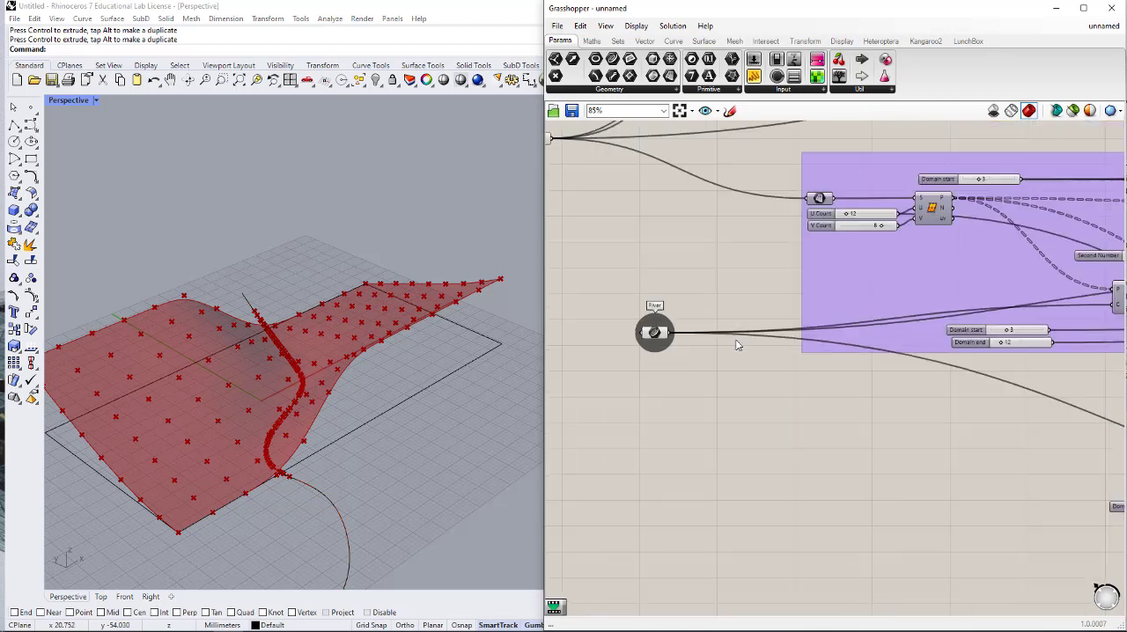
pyautogui.scroll(-4, 733, 347)
pyautogui.scroll(1, 835, 435)
pyautogui.moveTo(805, 420); pyautogui.dragTo(851, 573, button='right')
pyautogui.scroll(-1, 682, 392)
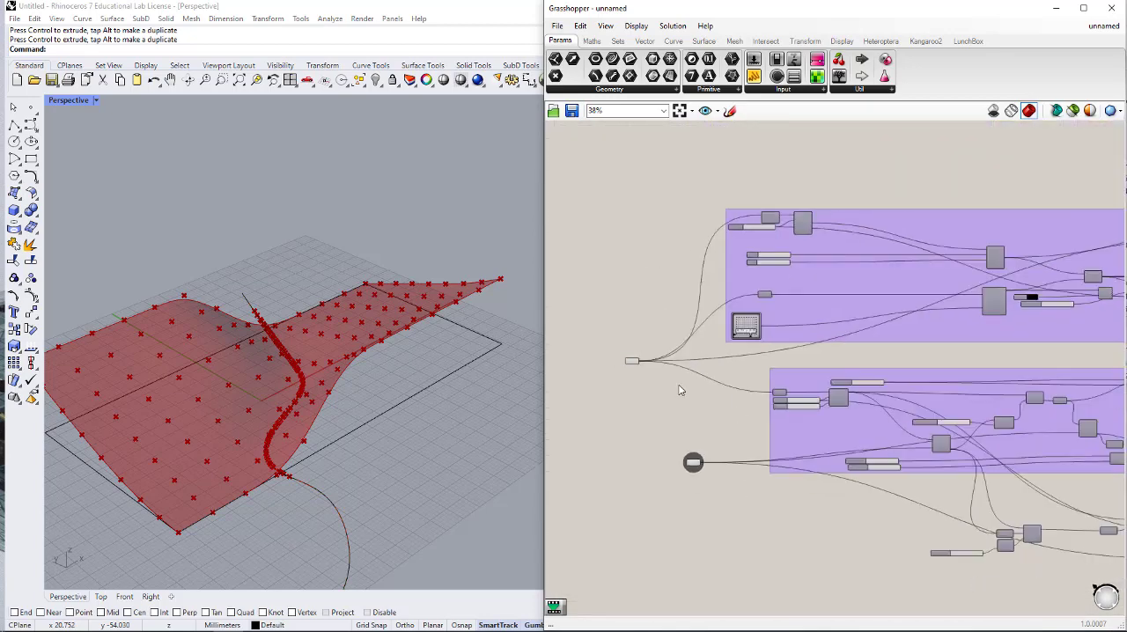
pyautogui.scroll(-1, 680, 389)
pyautogui.moveTo(891, 496); pyautogui.dragTo(733, 359, button='right')
pyautogui.scroll(1, 708, 323)
pyautogui.moveTo(707, 321); pyautogui.dragTo(834, 342, button='right')
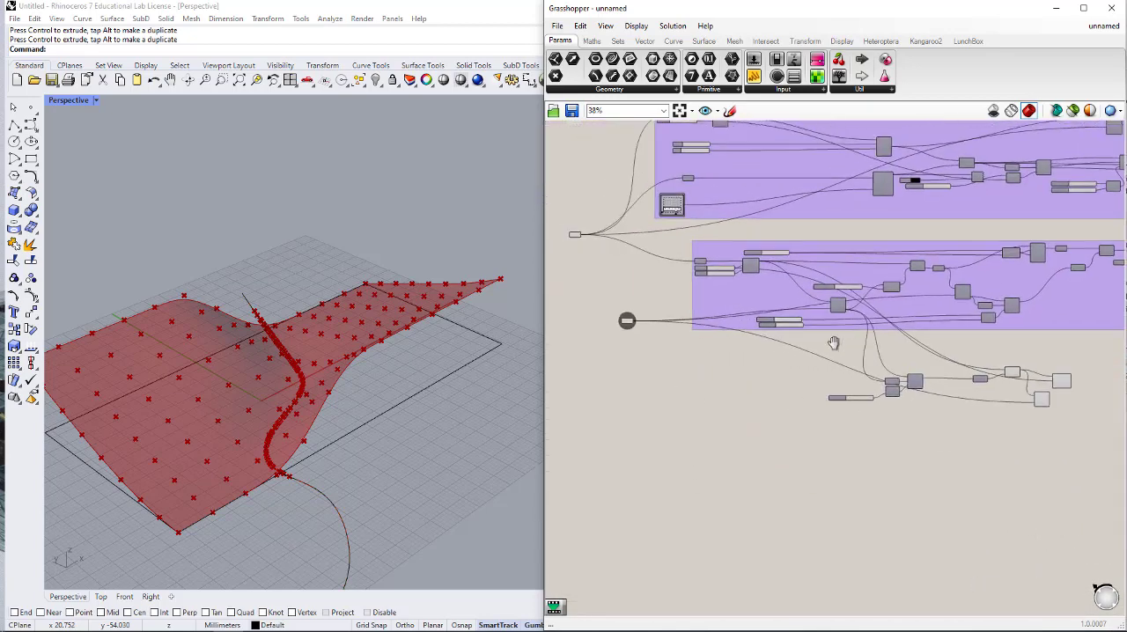
# - Add a Dispatch component and place it beside the new Curve Closest Point component
pyautogui.moveTo(941, 406); pyautogui.dragTo(797, 359, button='right')
pyautogui.scroll(4, 966, 382)
pyautogui.scroll(2, 967, 340)
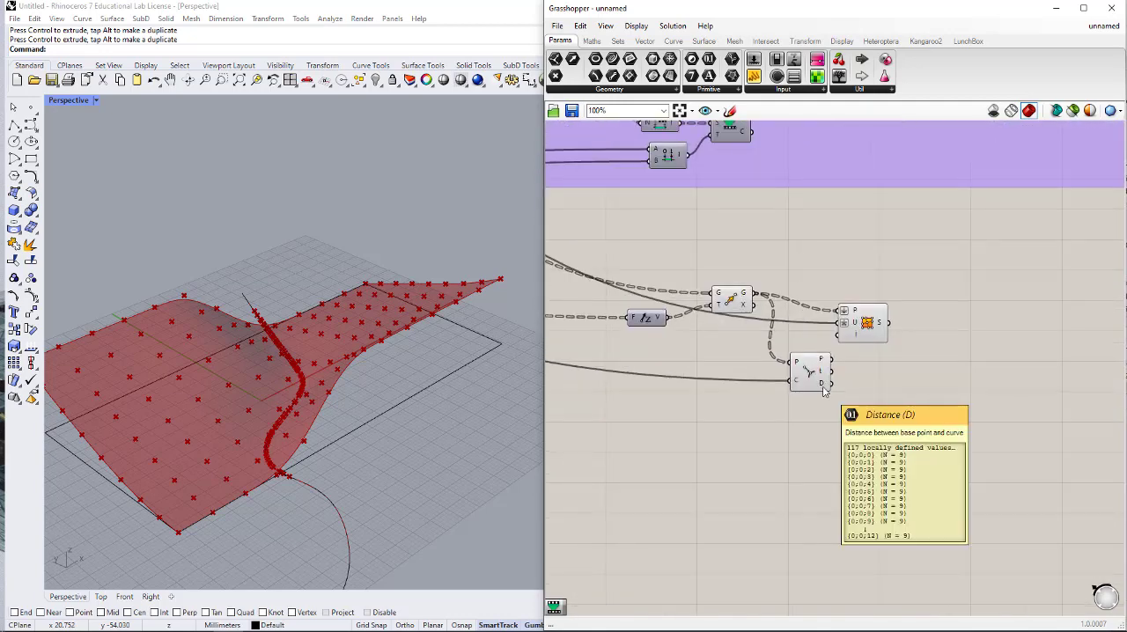
pyautogui.doubleClick(889, 400)
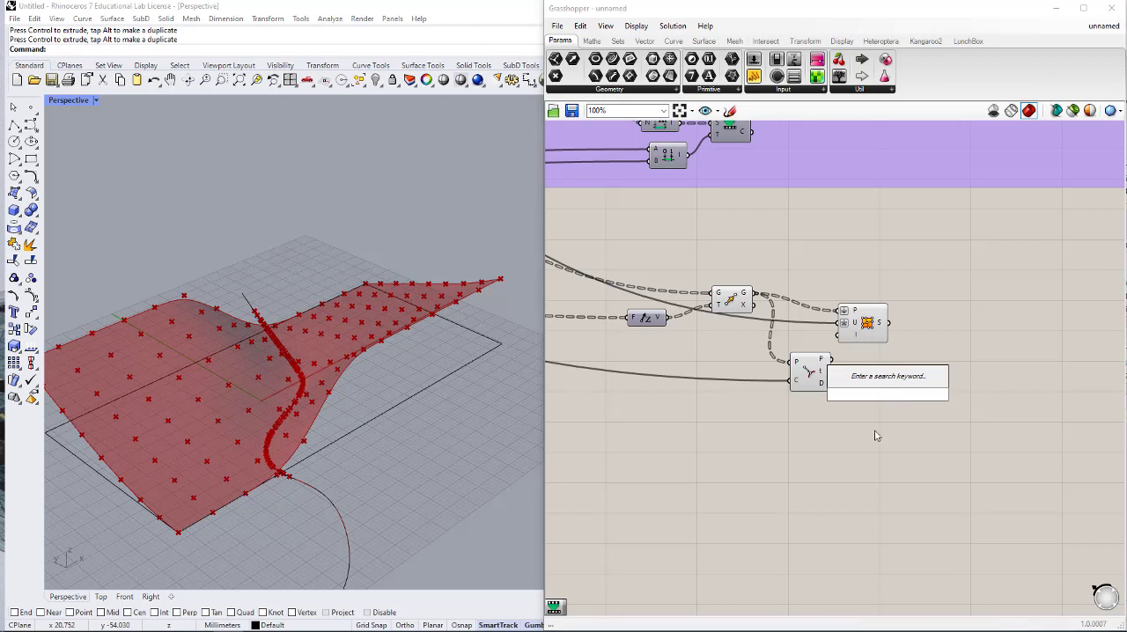
pyautogui.write('disp')
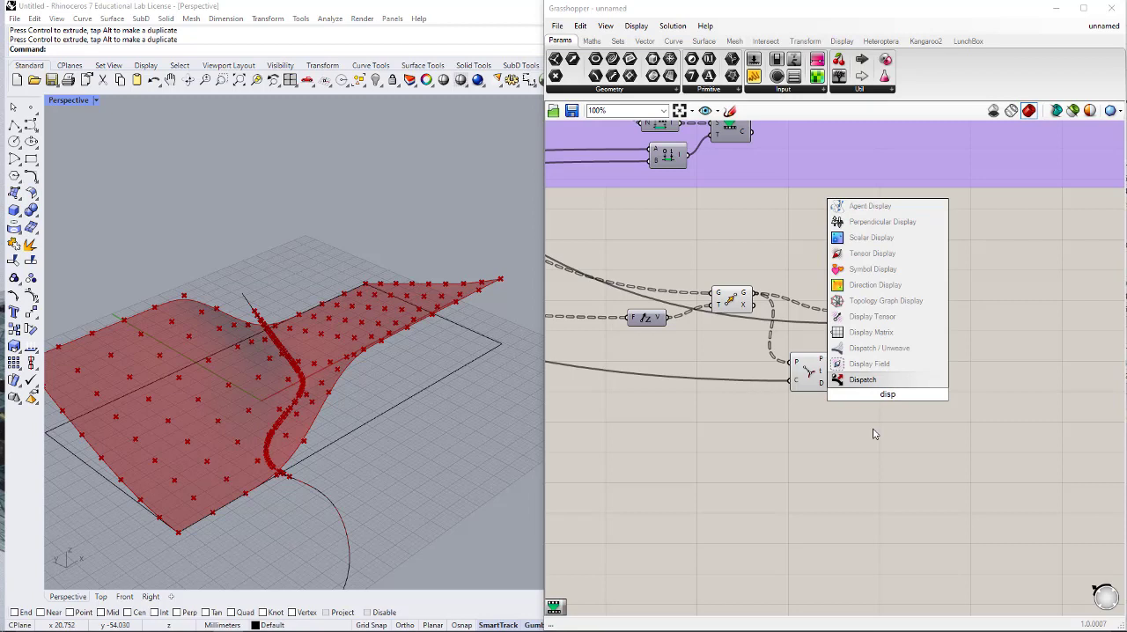
pyautogui.click(879, 382)
pyautogui.moveTo(889, 393); pyautogui.dragTo(927, 376)
# - Move Surface From Points upward, connect Move's G output to Dispatch's L input, and shift Dispatch further along
pyautogui.moveTo(864, 323); pyautogui.dragTo(921, 262)
pyautogui.scroll(2, 828, 372)
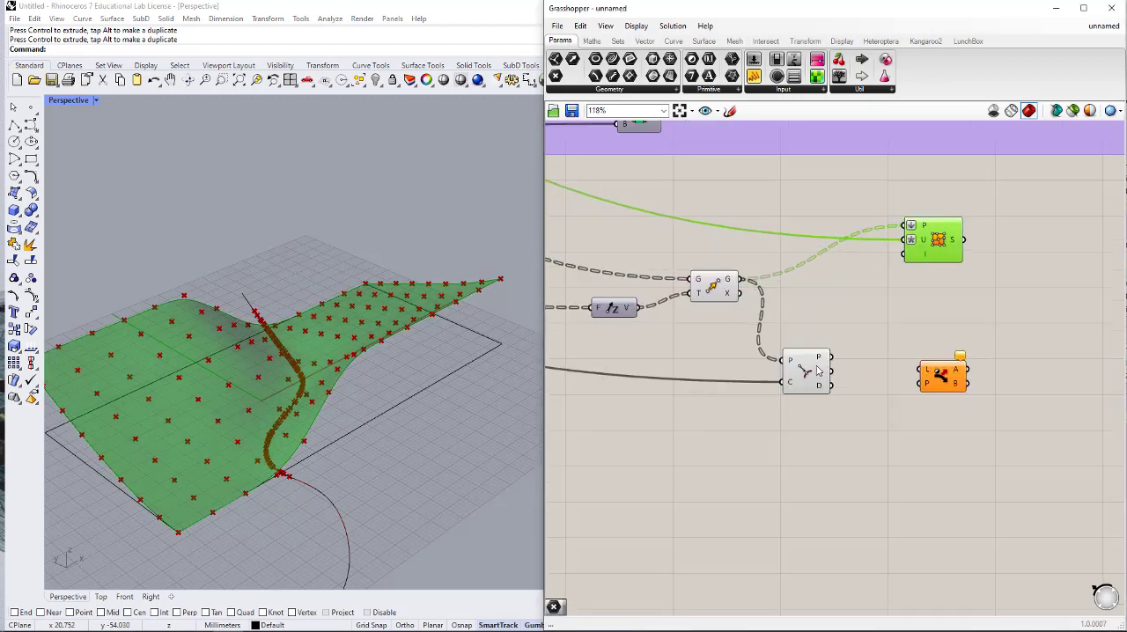
pyautogui.moveTo(747, 280); pyautogui.dragTo(1070, 339)
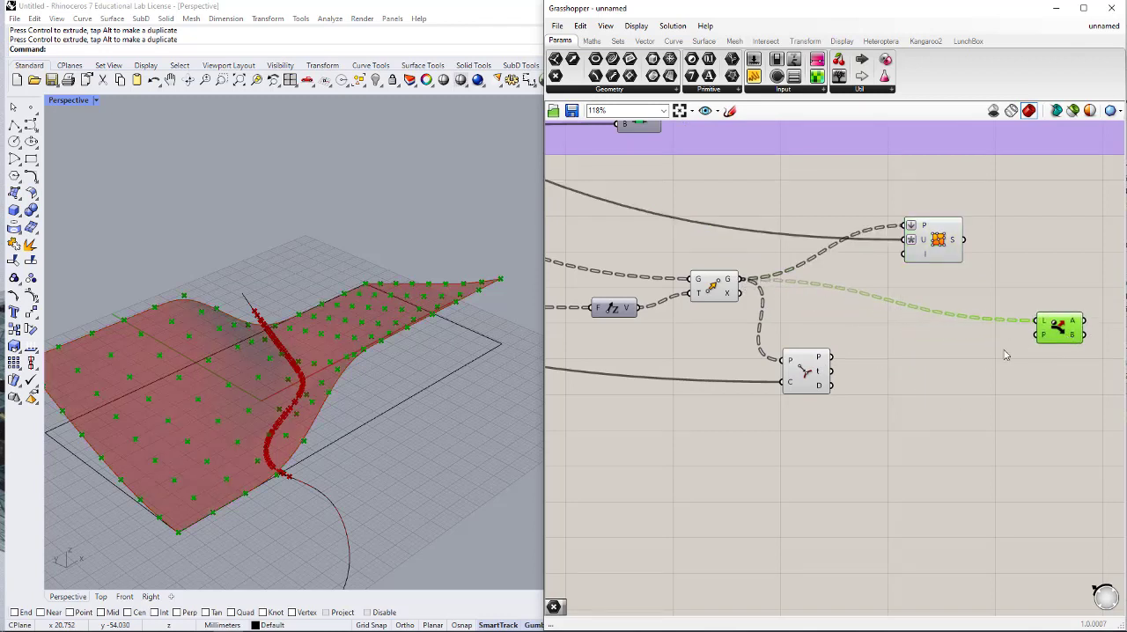
# - Add a Larger Than component and connect Curve Closest Point's D output to its A input
pyautogui.doubleClick(954, 361)
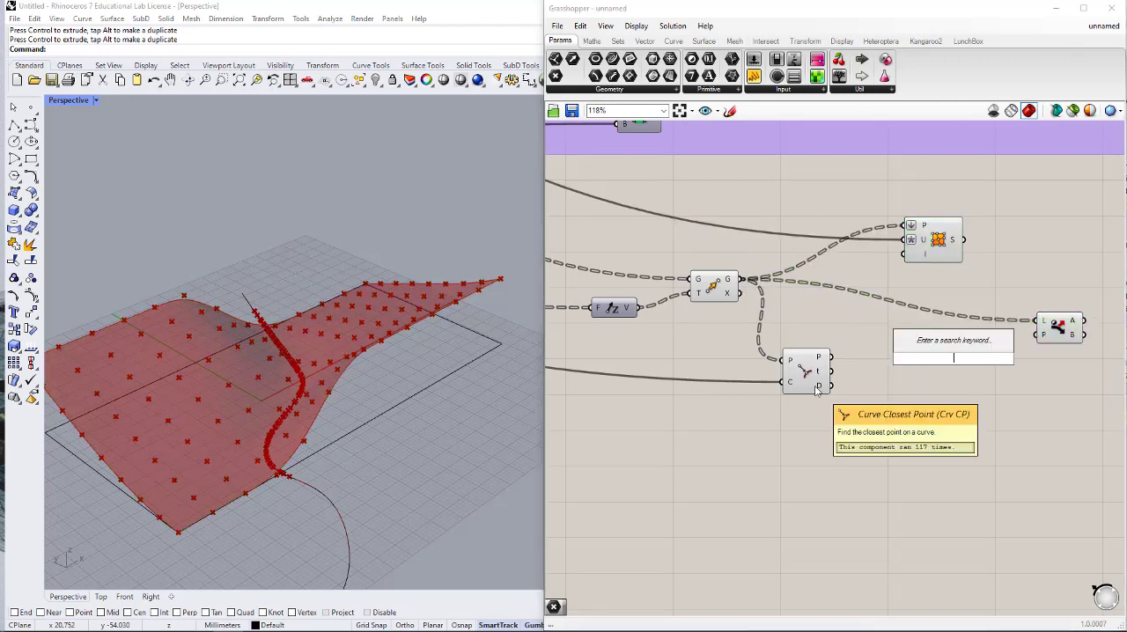
pyautogui.click(876, 418)
pyautogui.doubleClick(900, 395)
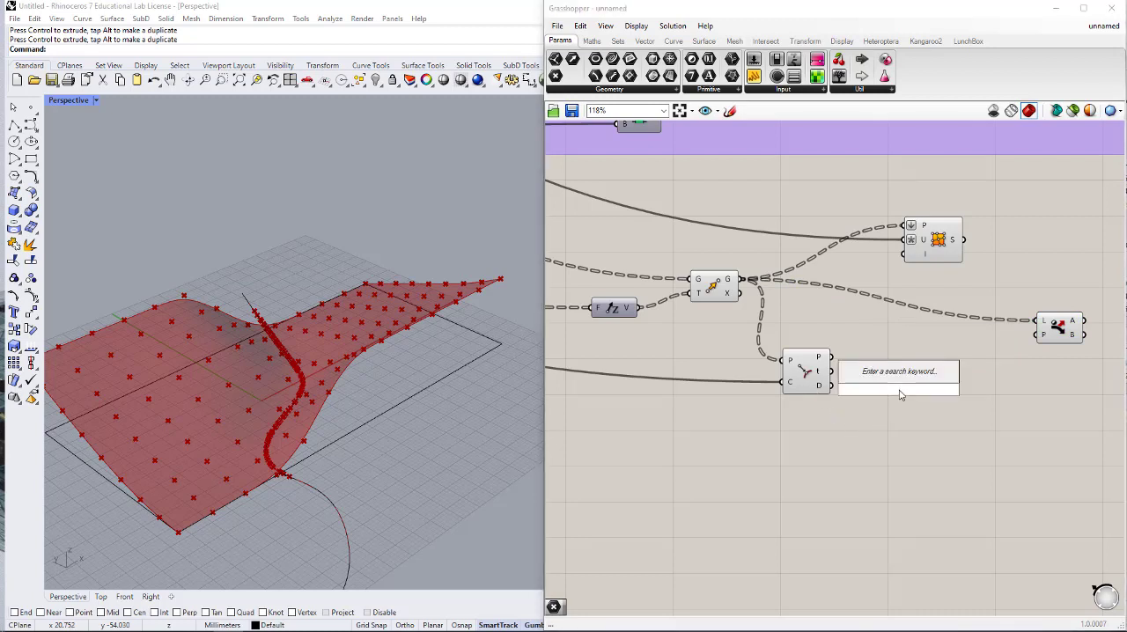
pyautogui.write('>')
pyautogui.press('Return')
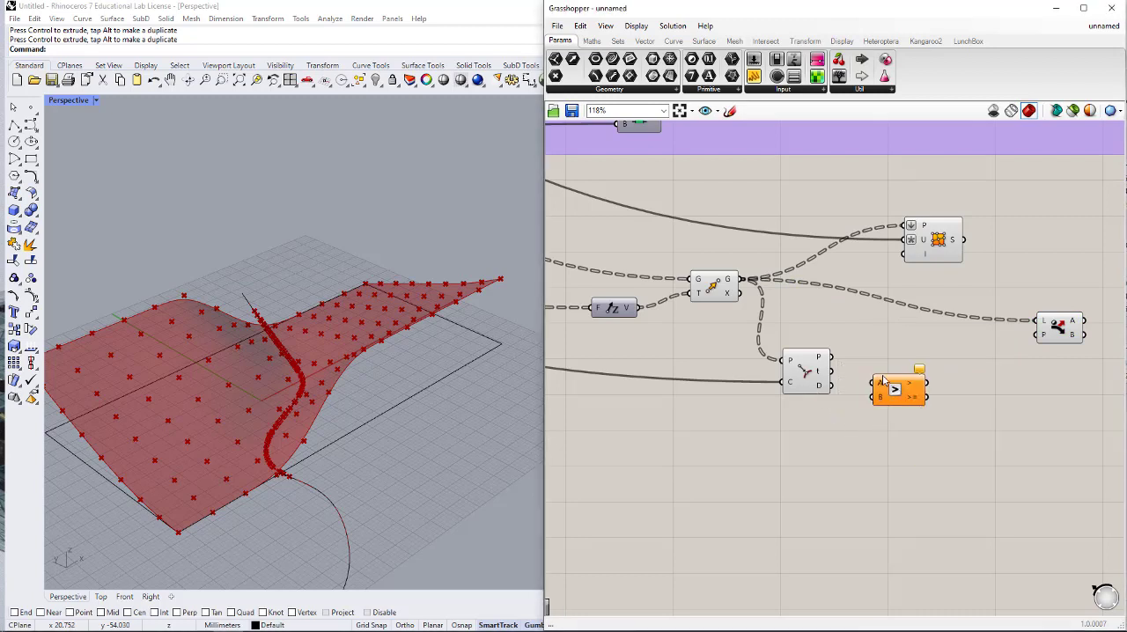
pyautogui.moveTo(828, 388); pyautogui.dragTo(926, 398)
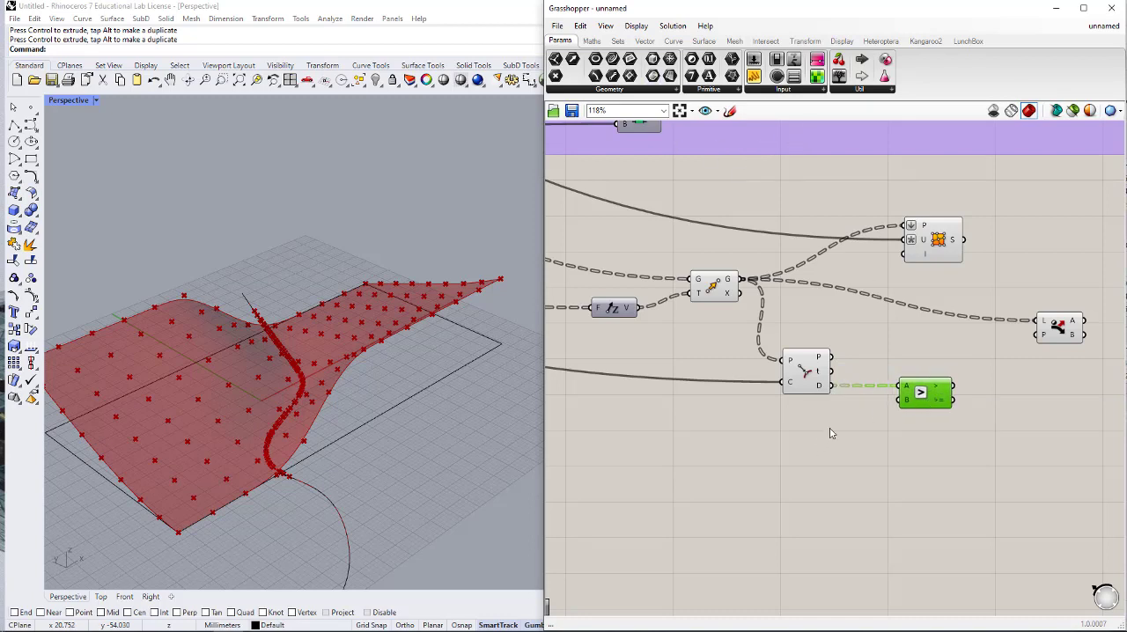
# - Add a number slider with value 7 and connect it to the B input of Larger Than
pyautogui.doubleClick(815, 444)
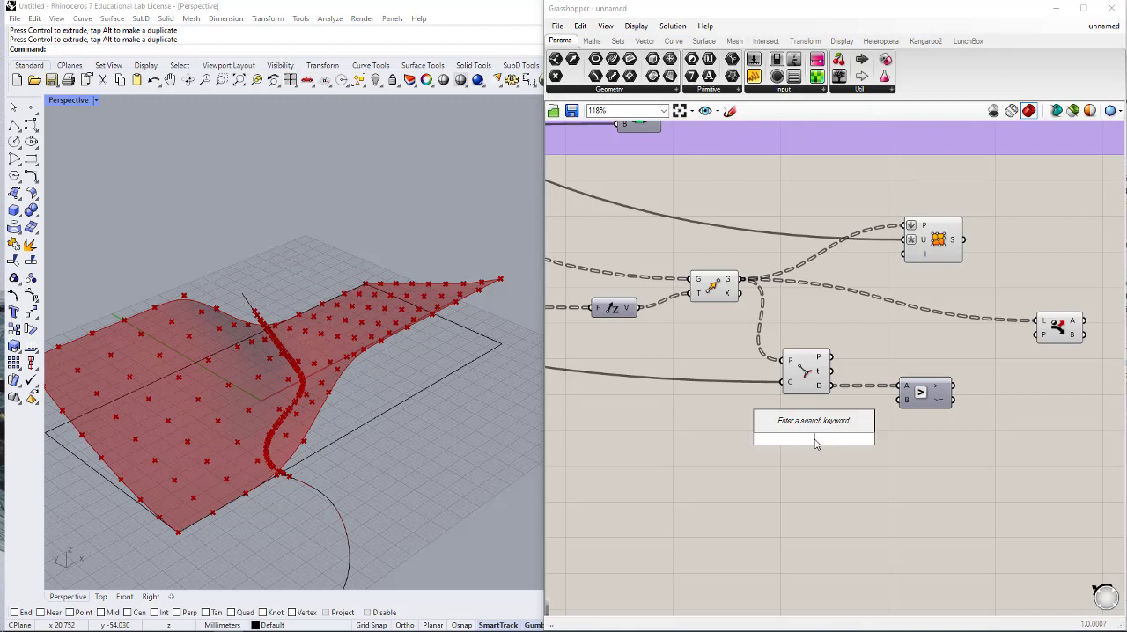
pyautogui.write('7')
pyautogui.press('Return')
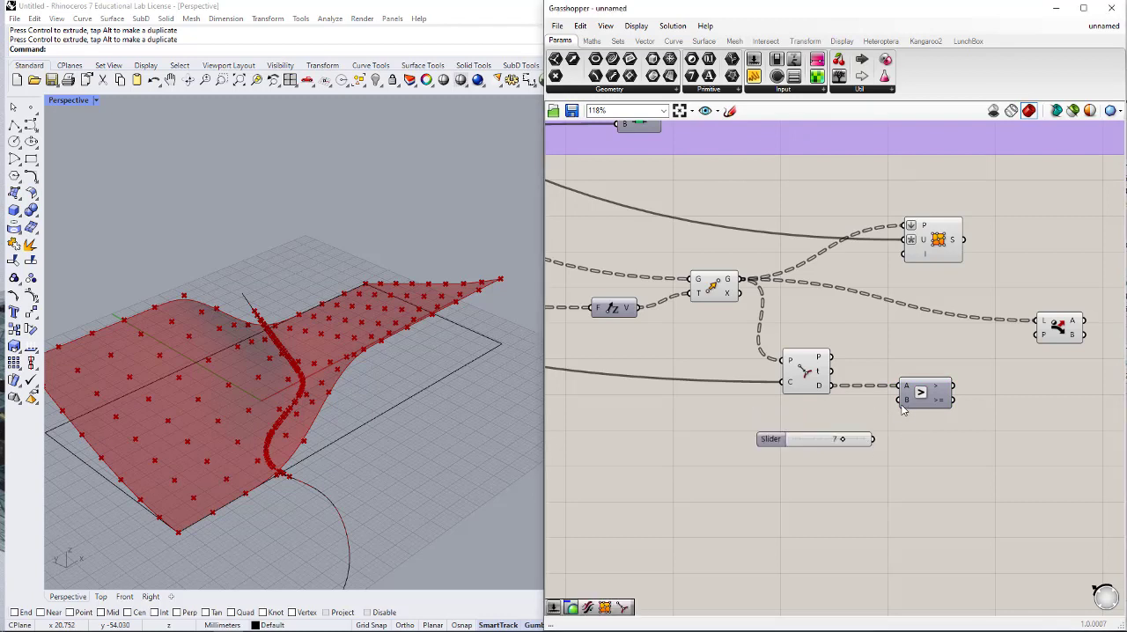
pyautogui.moveTo(900, 402); pyautogui.dragTo(873, 438)
# - Connect Larger Than's > output to Dispatch's P input and attach a Point parameter to Dispatch's A output
pyautogui.moveTo(954, 386); pyautogui.dragTo(1037, 334)
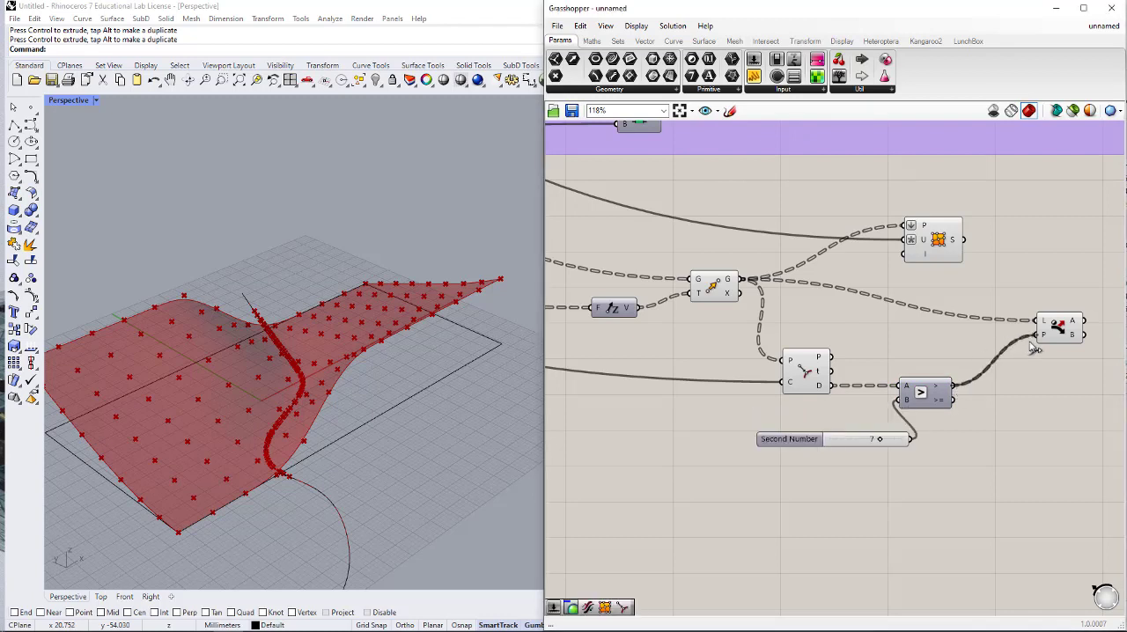
pyautogui.moveTo(1042, 390); pyautogui.dragTo(844, 429, button='right')
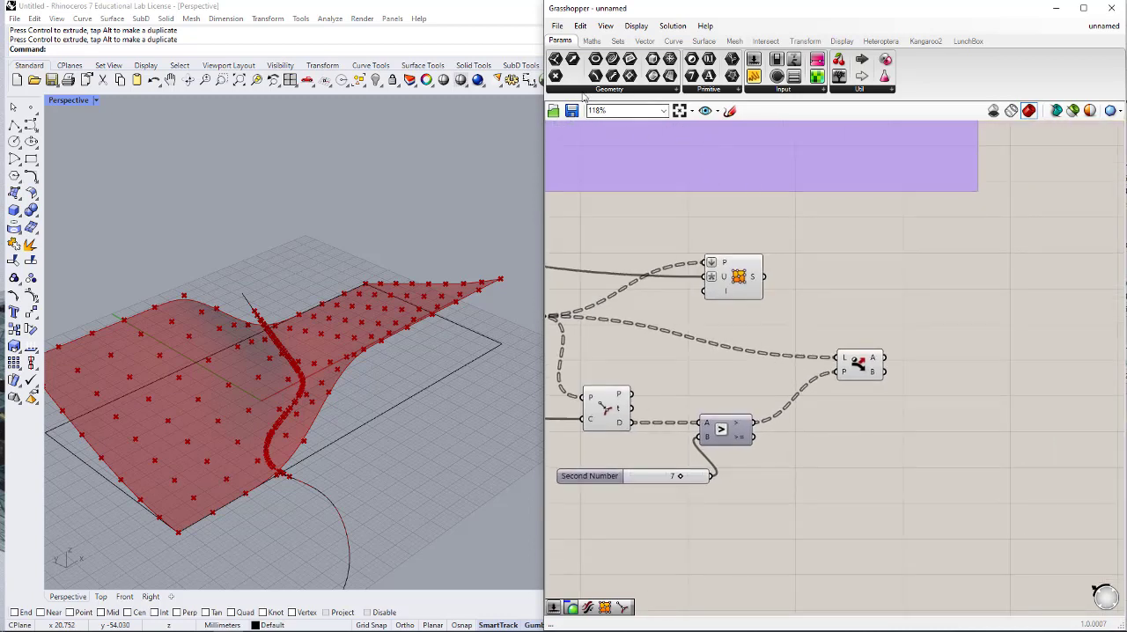
pyautogui.moveTo(555, 76); pyautogui.dragTo(885, 357)
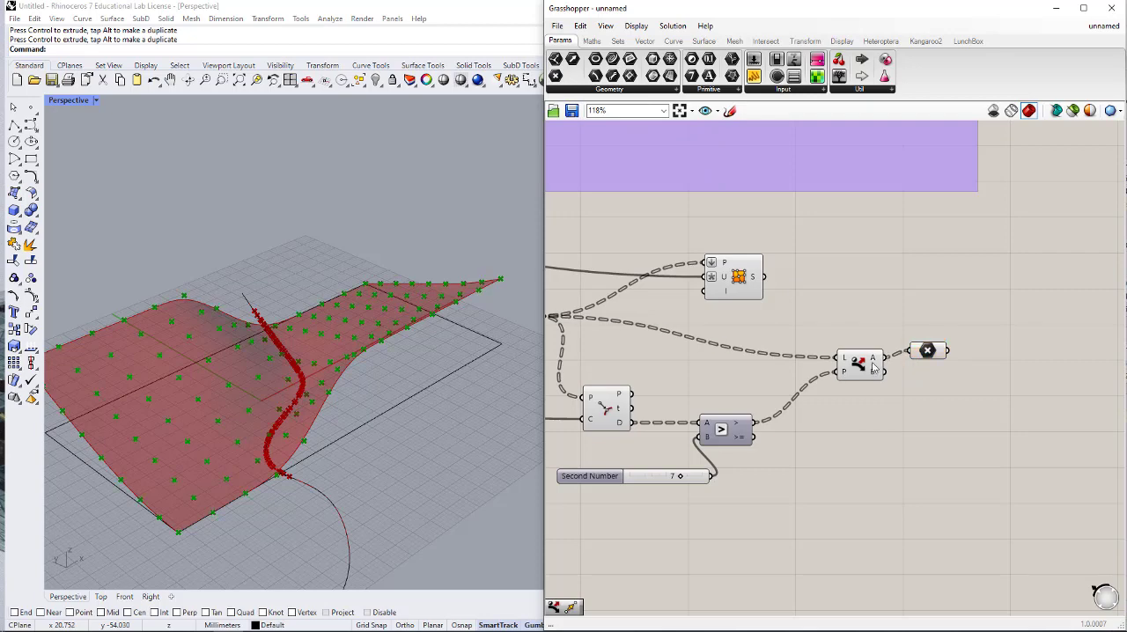
# - Hide the viewport previews of the Dispatch, Curve Closest Point and Larger Than components
pyautogui.click(873, 363)
pyautogui.middleClick(873, 362)
pyautogui.scroll(-1, 896, 335)
pyautogui.click(913, 322)
pyautogui.click(737, 368)
pyautogui.moveTo(736, 363); pyautogui.dragTo(616, 432)
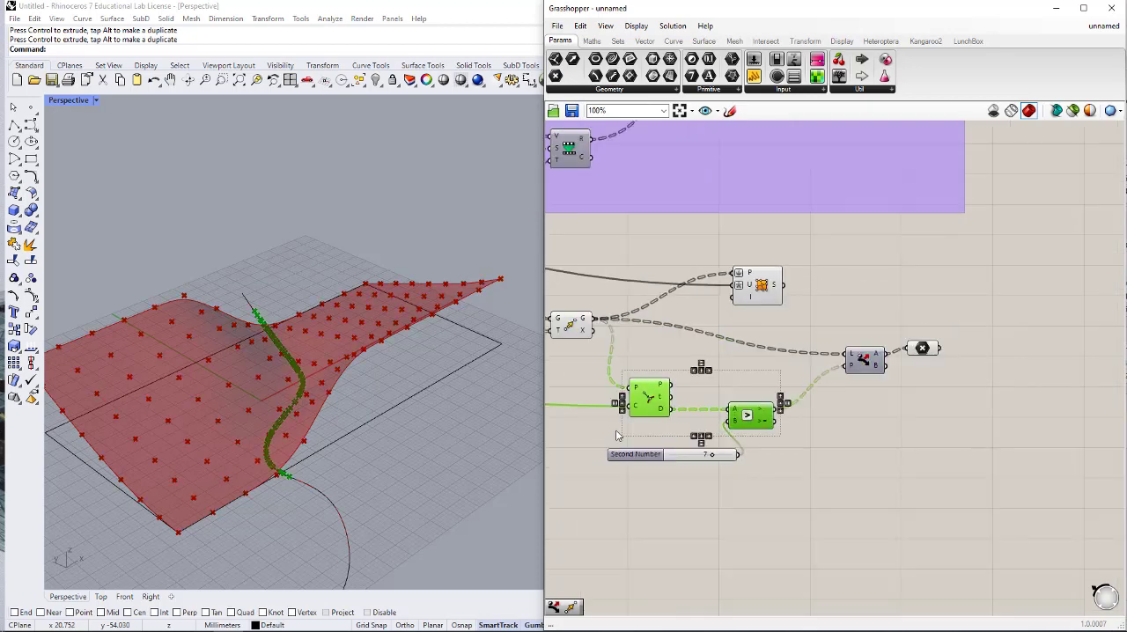
pyautogui.middleClick(665, 412)
pyautogui.scroll(-3, 669, 408)
pyautogui.click(706, 373)
# - Hide the viewport preview of the Move component that feeds Dispatch
pyautogui.click(763, 376)
pyautogui.moveTo(659, 354); pyautogui.dragTo(778, 377, button='right')
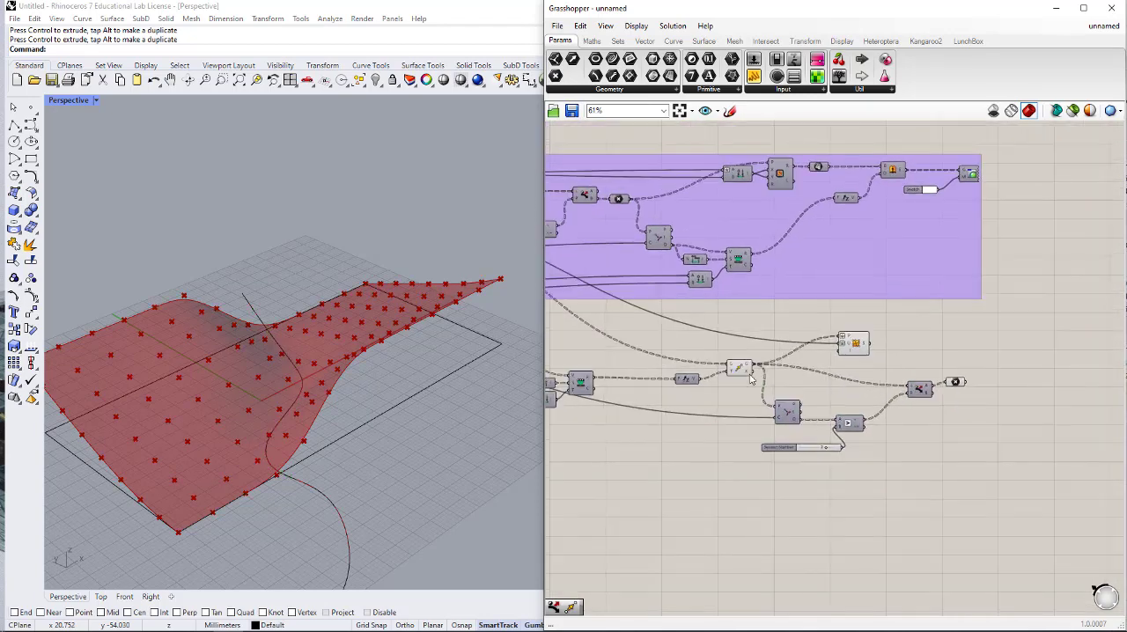
pyautogui.click(740, 368)
pyautogui.middleClick(739, 367)
pyautogui.click(776, 331)
pyautogui.click(819, 332)
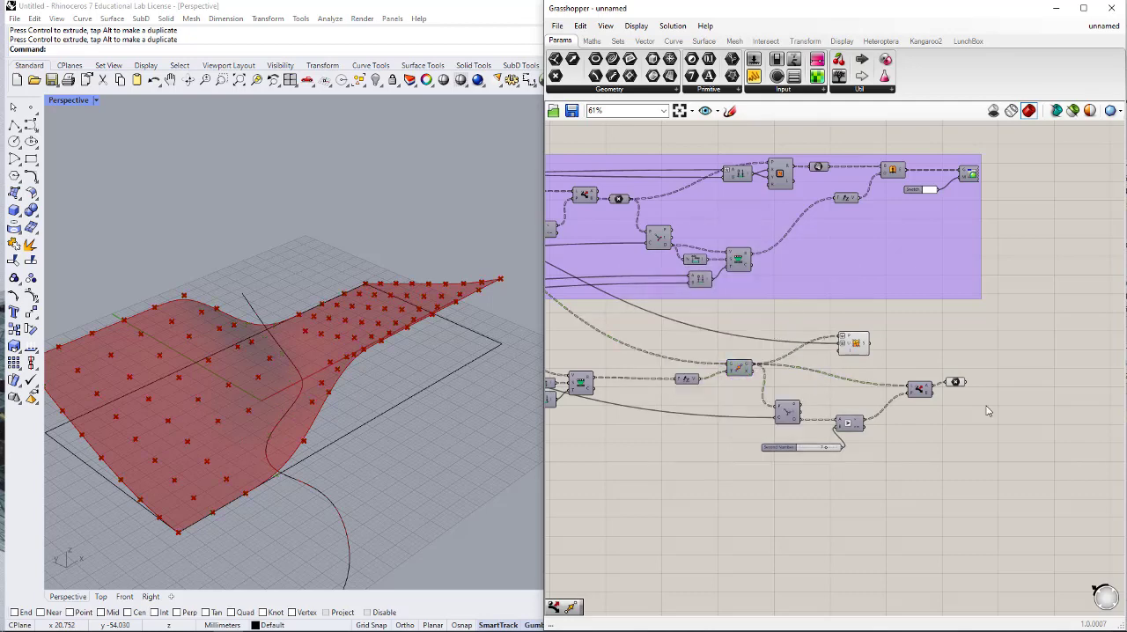
# - Line up the Point parameter with Dispatch's A output
pyautogui.moveTo(985, 407); pyautogui.dragTo(930, 395, button='right')
pyautogui.scroll(1, 929, 392)
pyautogui.scroll(1, 930, 392)
pyautogui.click(898, 390)
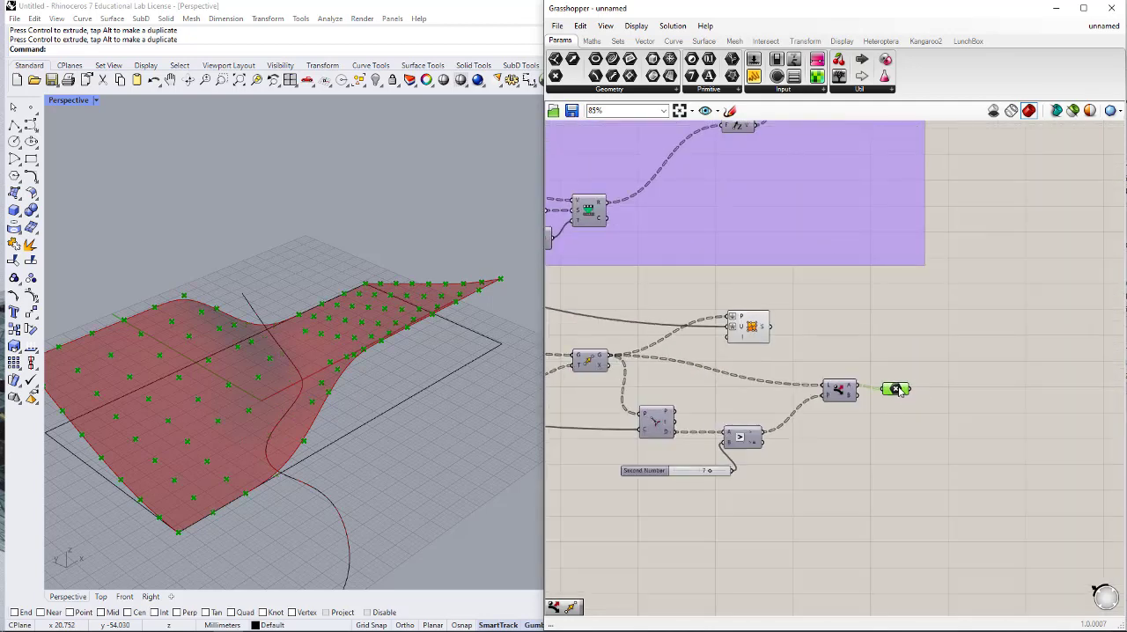
pyautogui.moveTo(897, 390); pyautogui.dragTo(898, 386)
# - Add a Move component after the Point parameter, connect the parameter's output to its G input and space them apart
pyautogui.click(956, 378)
pyautogui.doubleClick(964, 385)
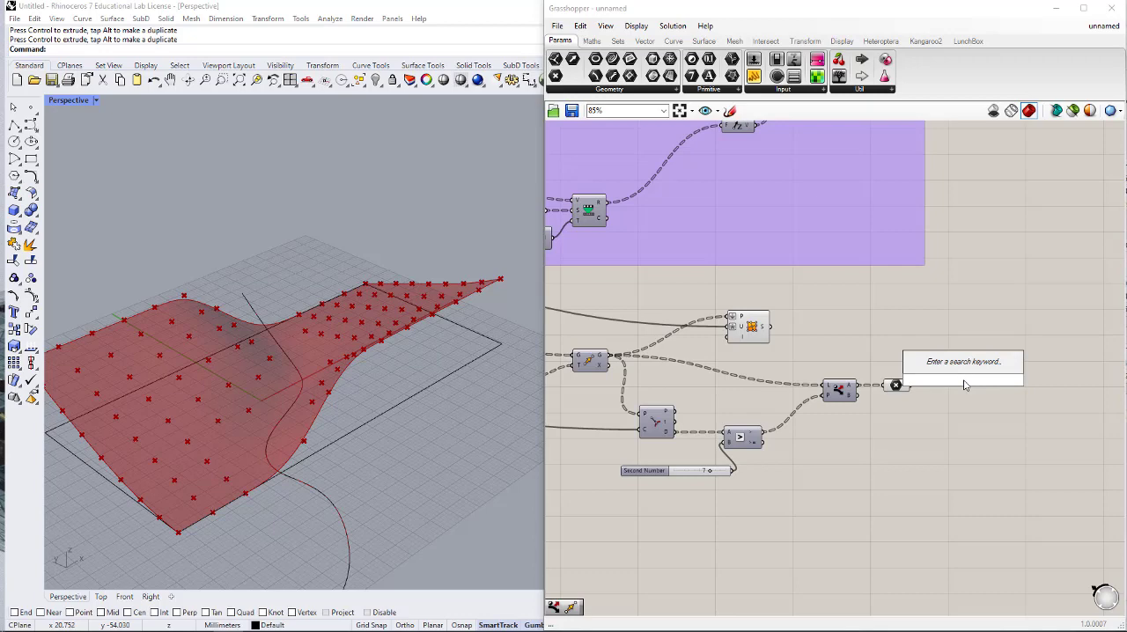
pyautogui.moveTo(427, 393); pyautogui.dragTo(337, 271, button='right')
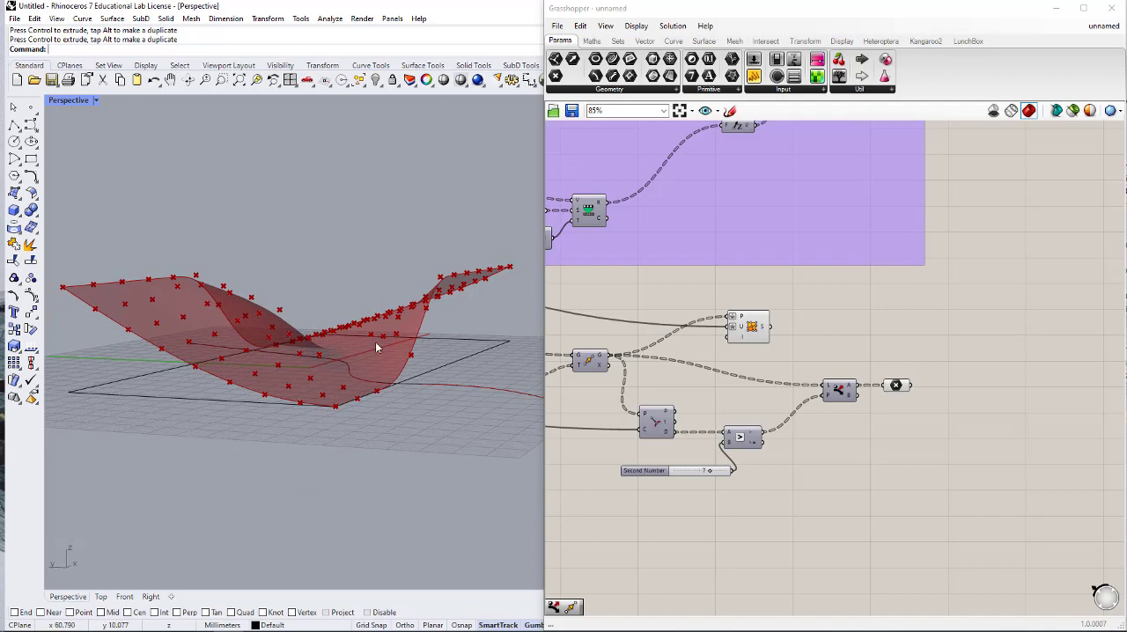
pyautogui.moveTo(378, 347); pyautogui.dragTo(270, 377, button='right')
pyautogui.scroll(3, 230, 349)
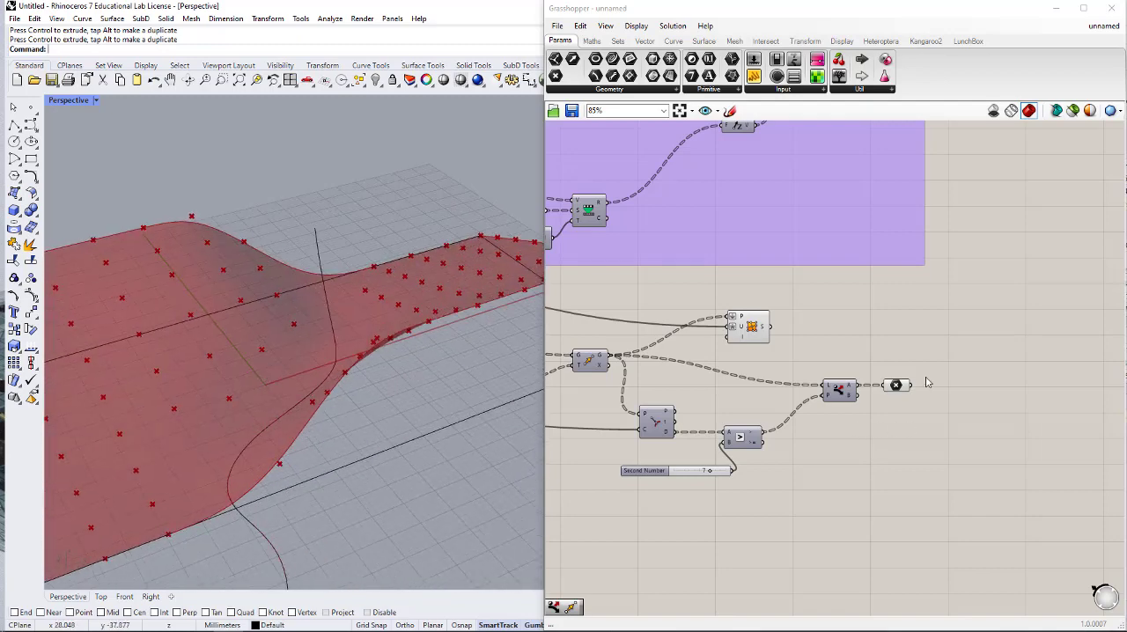
pyautogui.scroll(1, 929, 384)
pyautogui.doubleClick(959, 388)
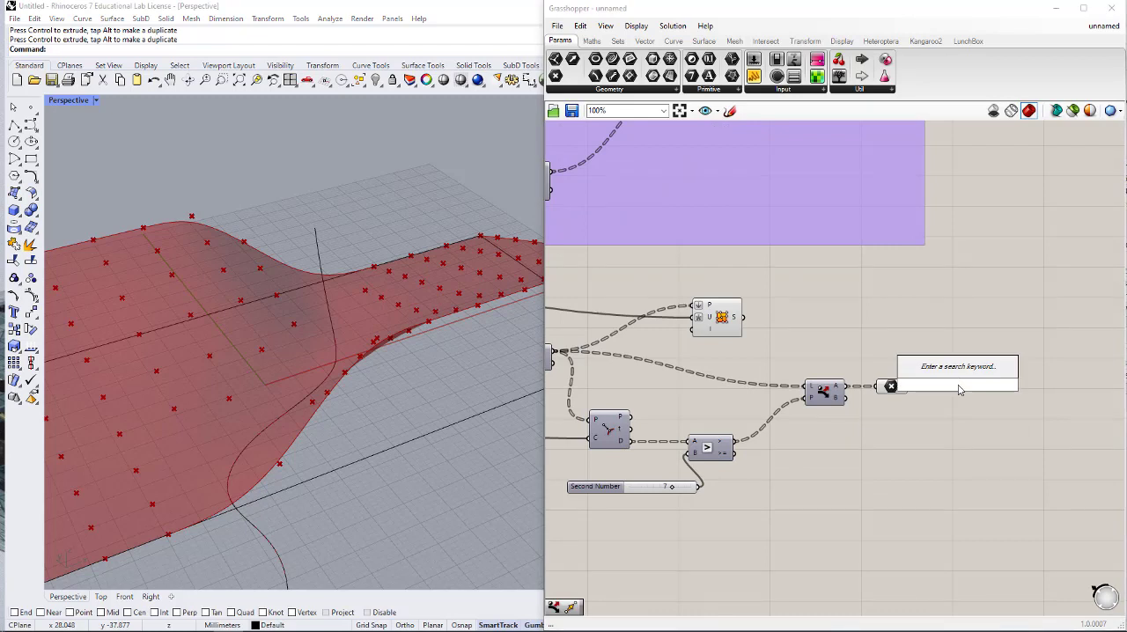
pyautogui.write('move')
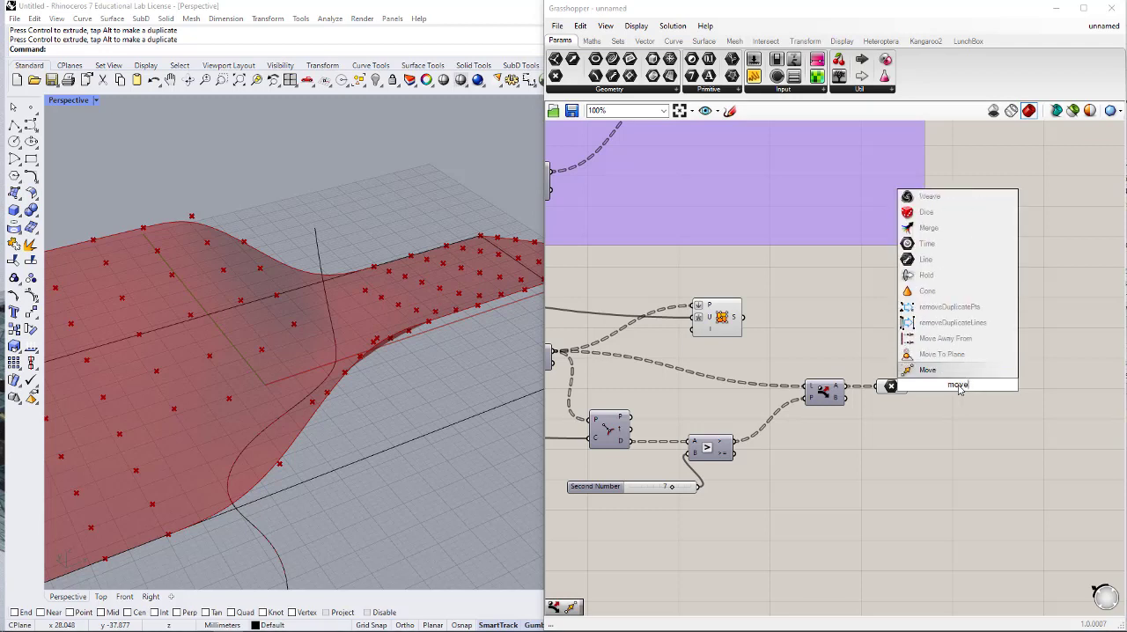
pyautogui.click(948, 362)
pyautogui.scroll(2, 934, 390)
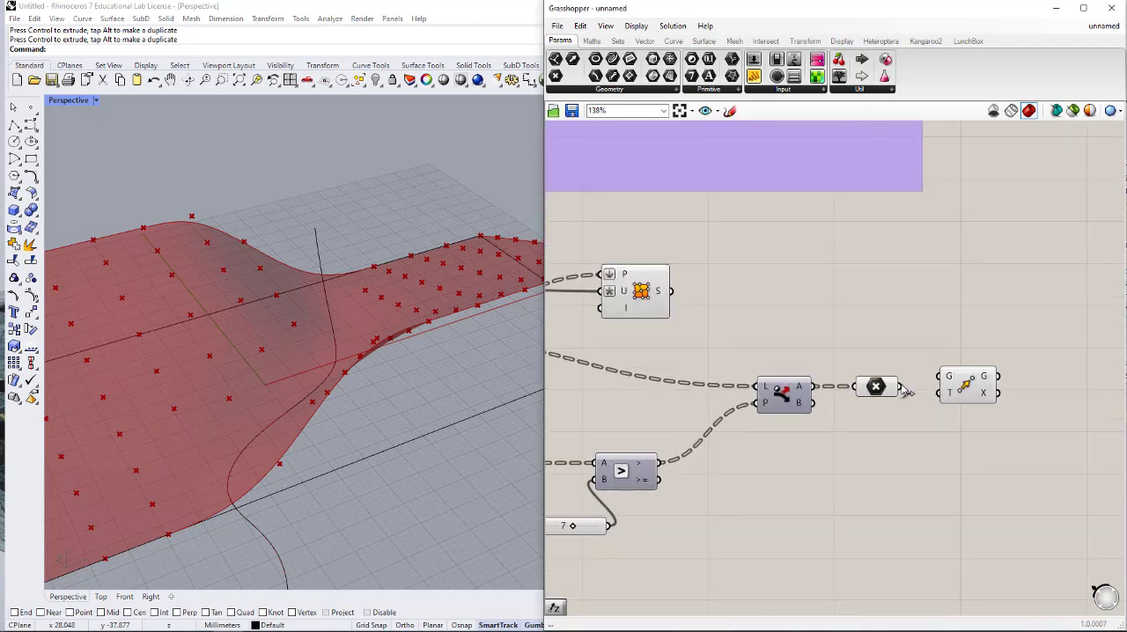
pyautogui.moveTo(900, 387); pyautogui.dragTo(1044, 401)
# - Add a Unit Z component and connect its V output to the new Move component's T input
pyautogui.doubleClick(948, 434)
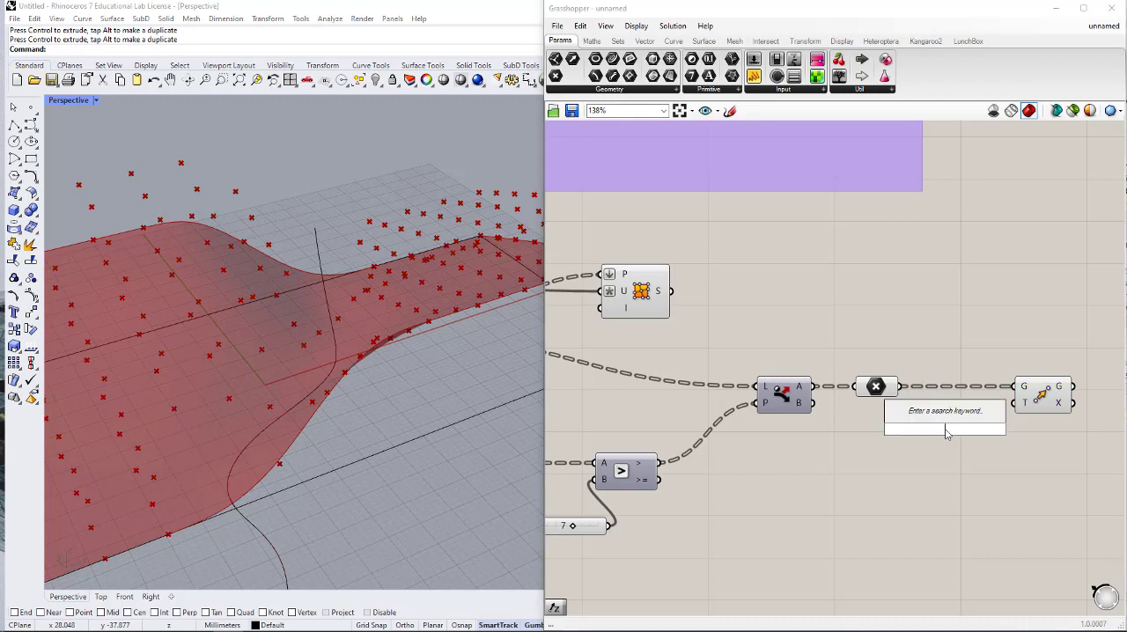
pyautogui.write('z')
pyautogui.press('Return')
pyautogui.moveTo(976, 430); pyautogui.dragTo(972, 430)
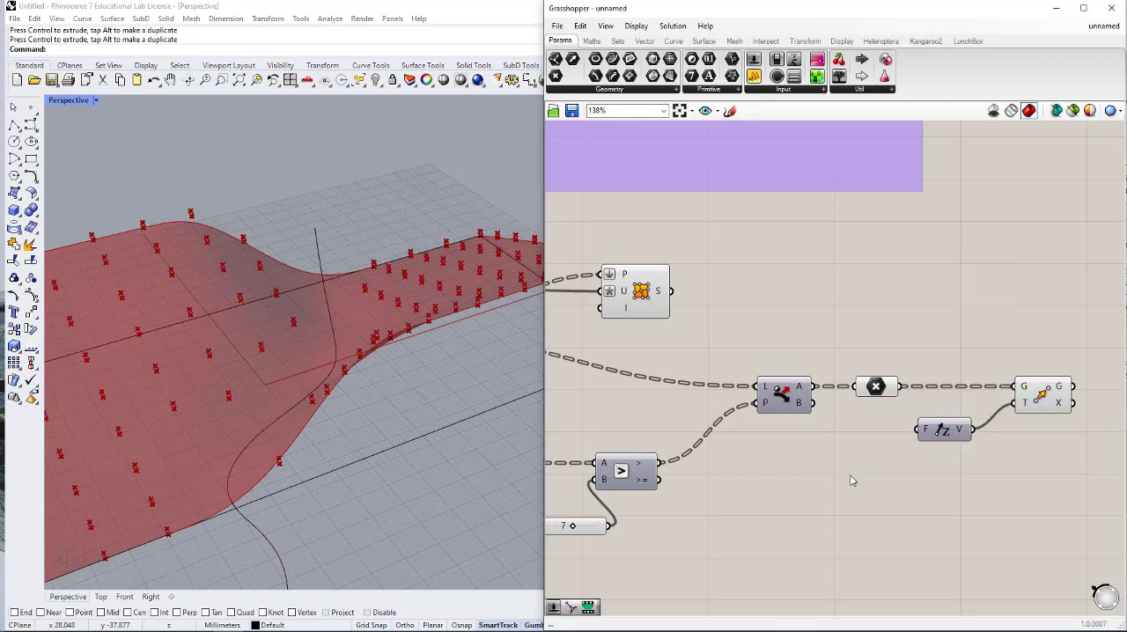
# - Add an expression to the F input of Unit Z that makes its factor negative
pyautogui.rightClick(925, 436)
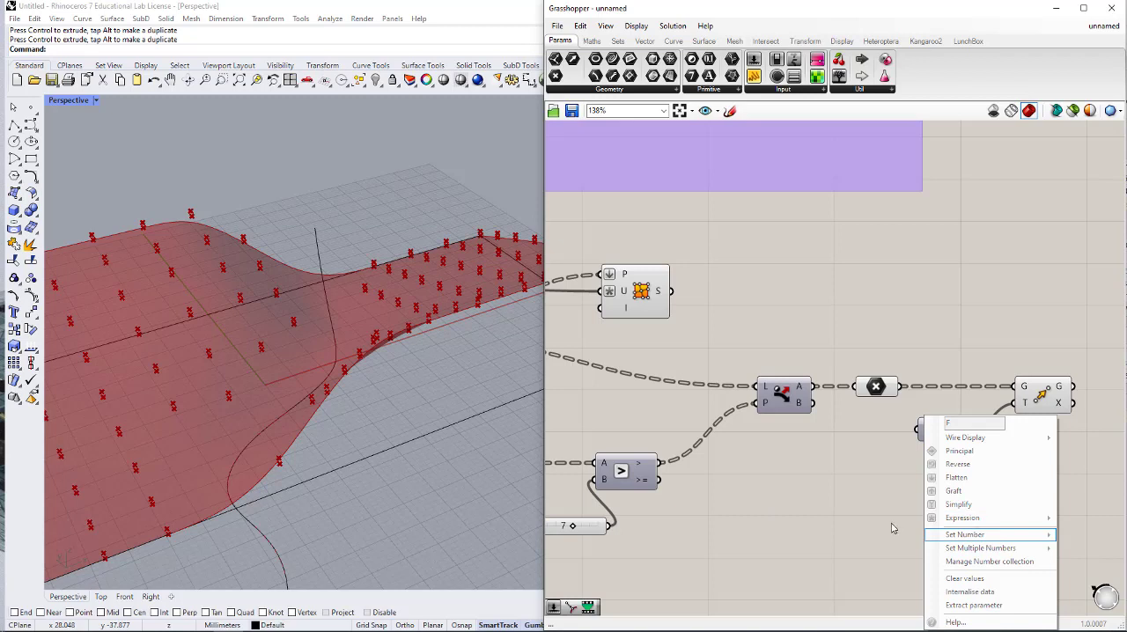
pyautogui.click(891, 529)
pyautogui.rightClick(925, 432)
pyautogui.moveTo(951, 520)
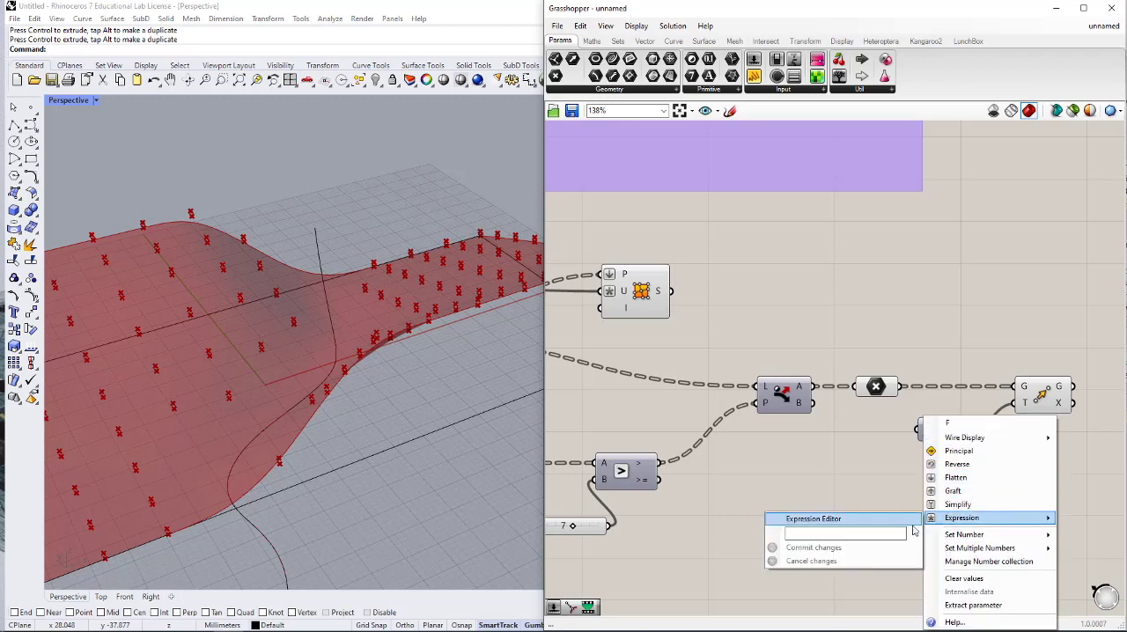
pyautogui.click(893, 532)
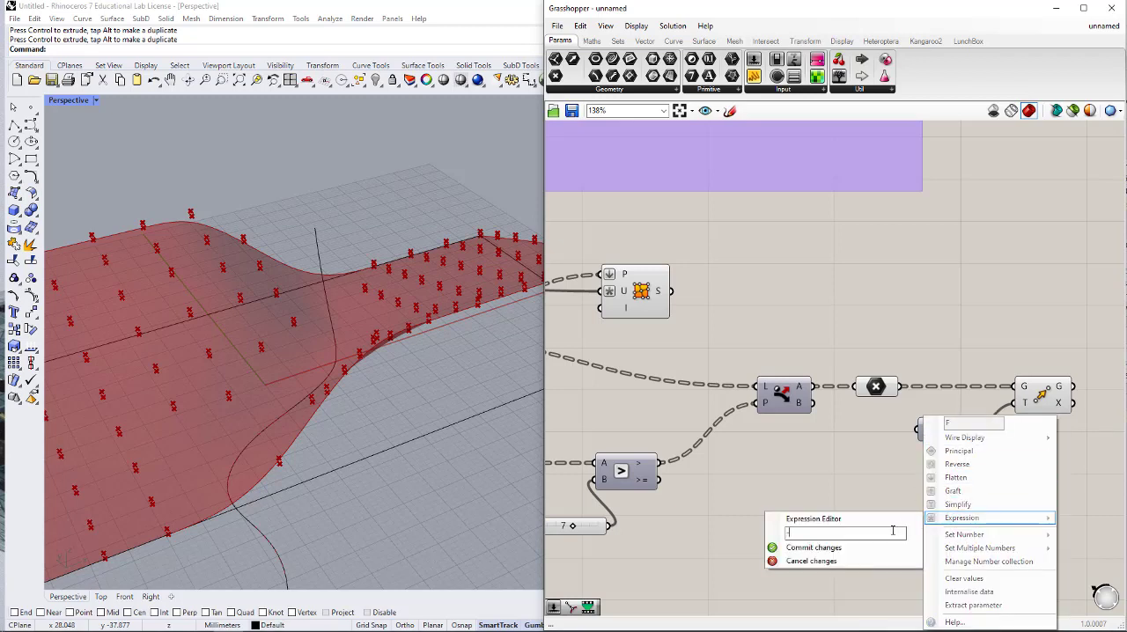
pyautogui.click(879, 547)
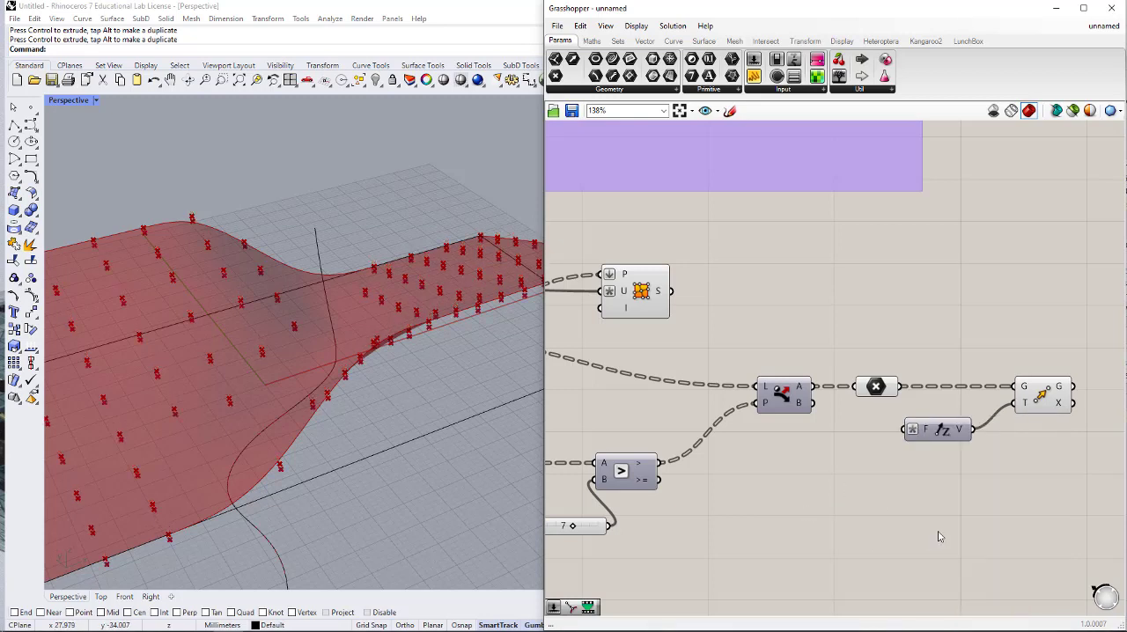
# - Connect a number slider with value 2 to Unit Z's F input and hide the Point parameter's preview
pyautogui.doubleClick(854, 484)
pyautogui.write('2')
pyautogui.press('Return')
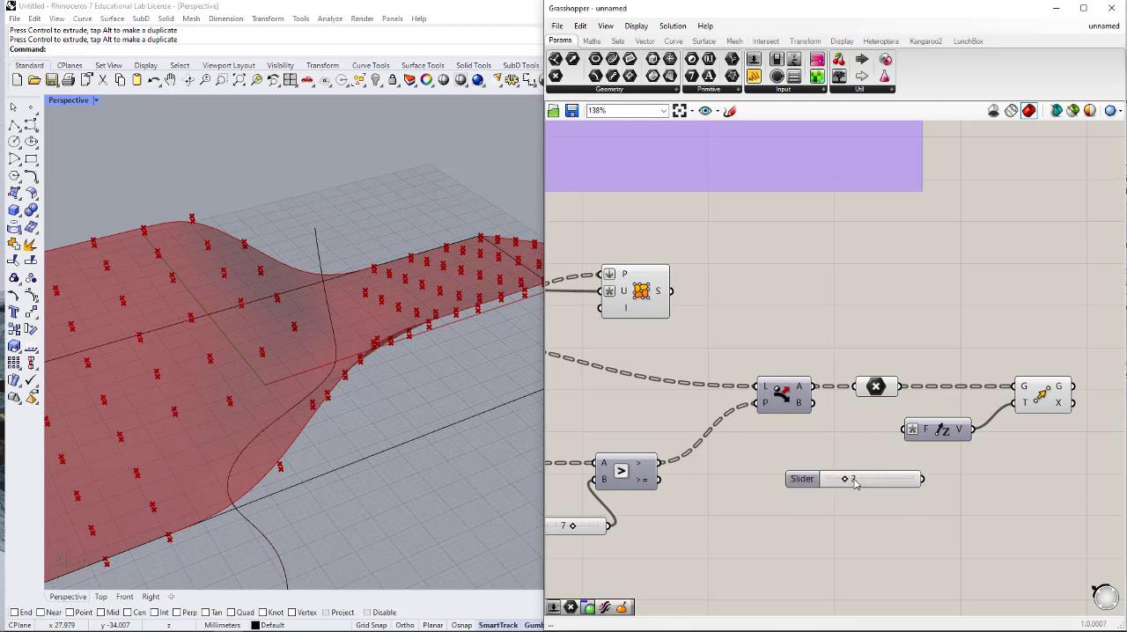
pyautogui.moveTo(902, 430); pyautogui.dragTo(888, 448)
pyautogui.click(876, 386)
pyautogui.middleClick(883, 386)
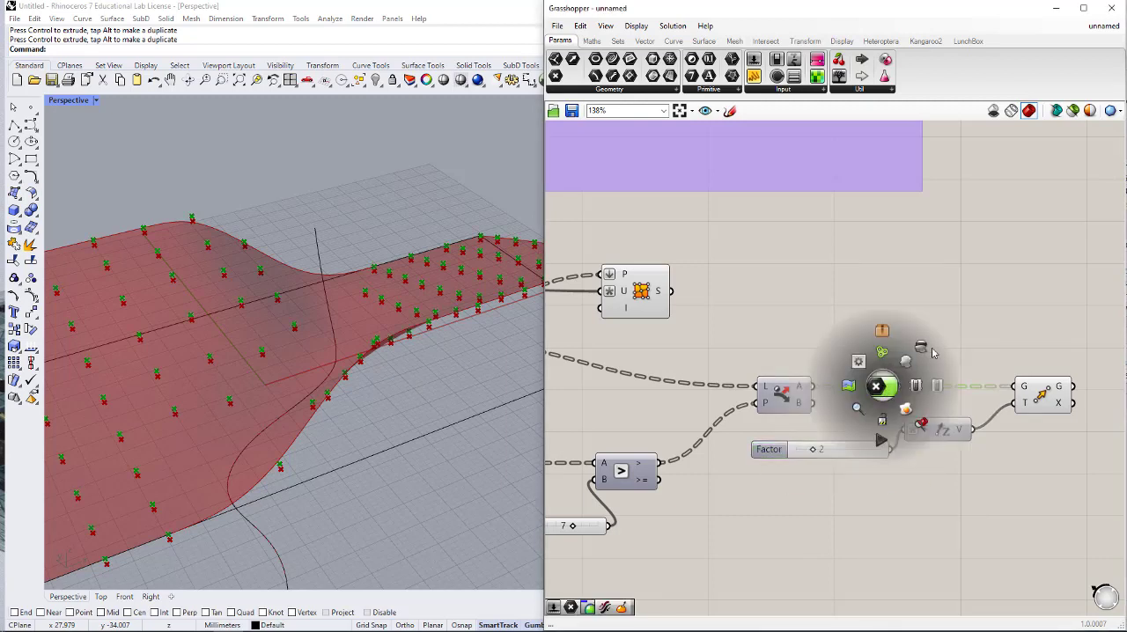
pyautogui.doubleClick(995, 342)
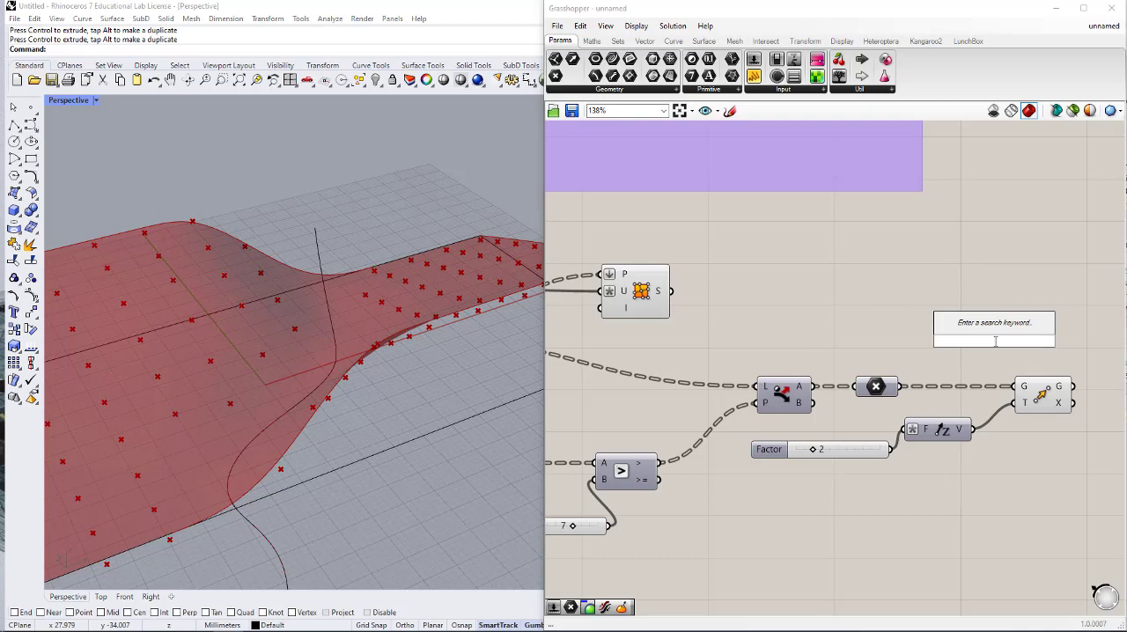
pyautogui.write('rec')
pyautogui.click(866, 266)
# - Copy the Rectangle component from the purple group next to the new Move and connect Move's G output to its P input
pyautogui.scroll(-3, 907, 385)
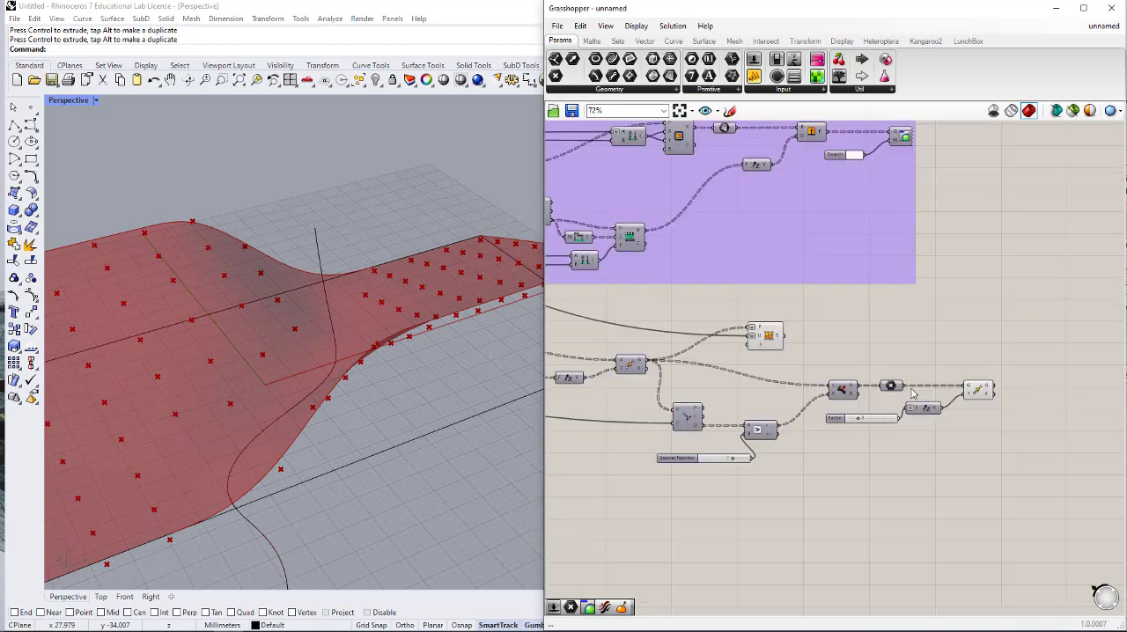
pyautogui.scroll(-4, 914, 393)
pyautogui.moveTo(838, 316); pyautogui.dragTo(813, 336, button='right')
pyautogui.scroll(5, 755, 289)
pyautogui.click(769, 278)
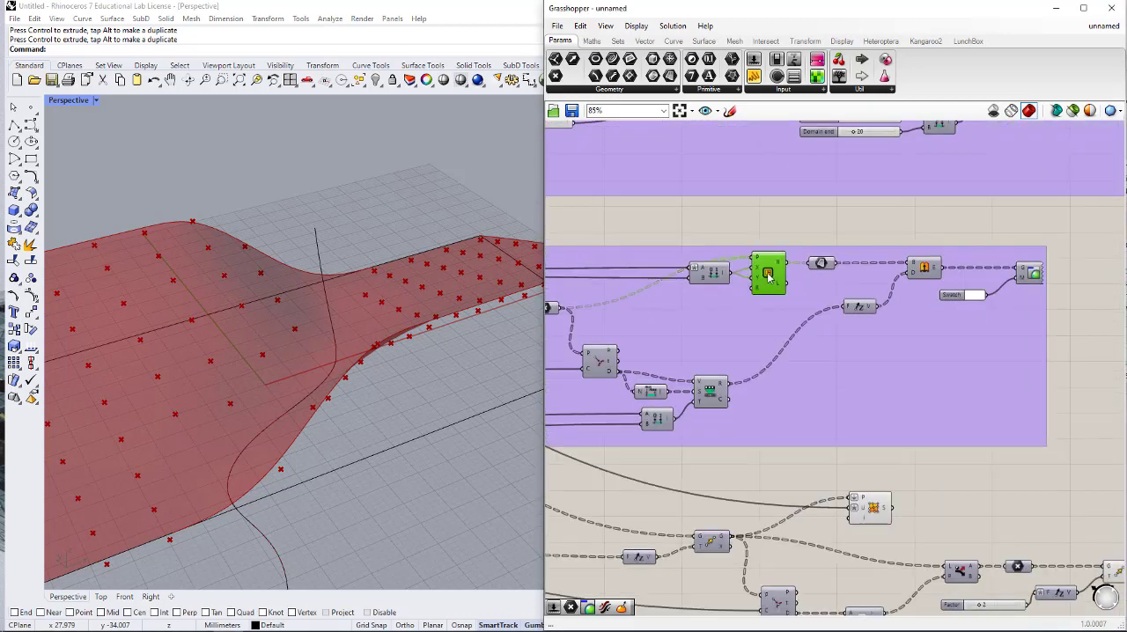
pyautogui.keyDown('alt'); pyautogui.moveTo(768, 279); pyautogui.dragTo(1038, 486); pyautogui.keyUp('alt')
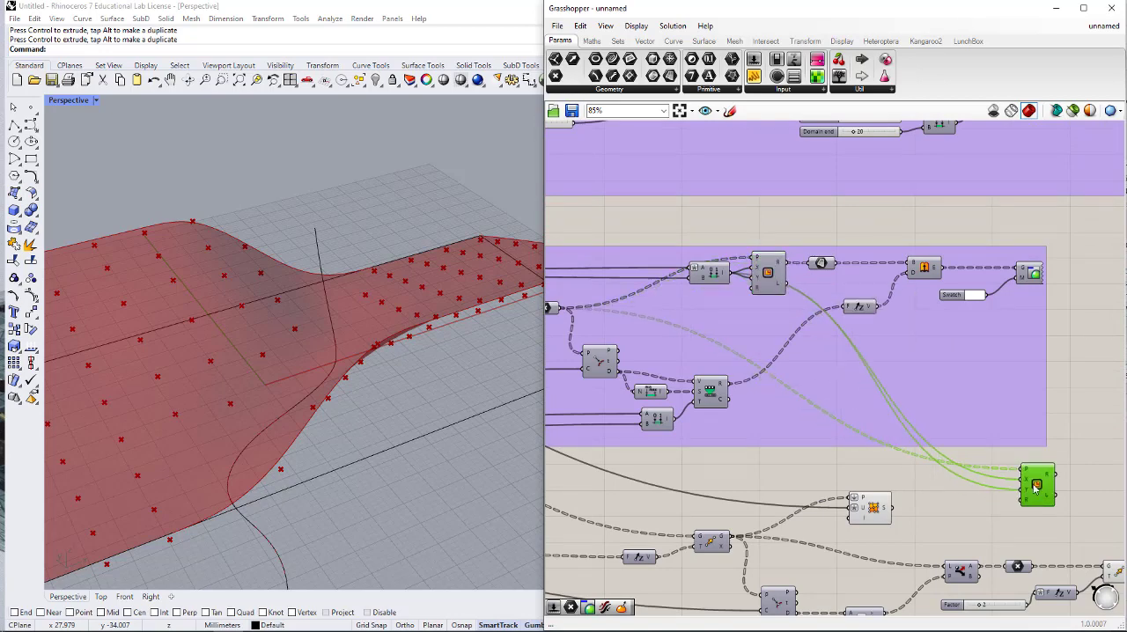
pyautogui.moveTo(1036, 489); pyautogui.dragTo(787, 349, button='right')
pyautogui.moveTo(784, 347); pyautogui.dragTo(1041, 428)
pyautogui.scroll(4, 910, 443)
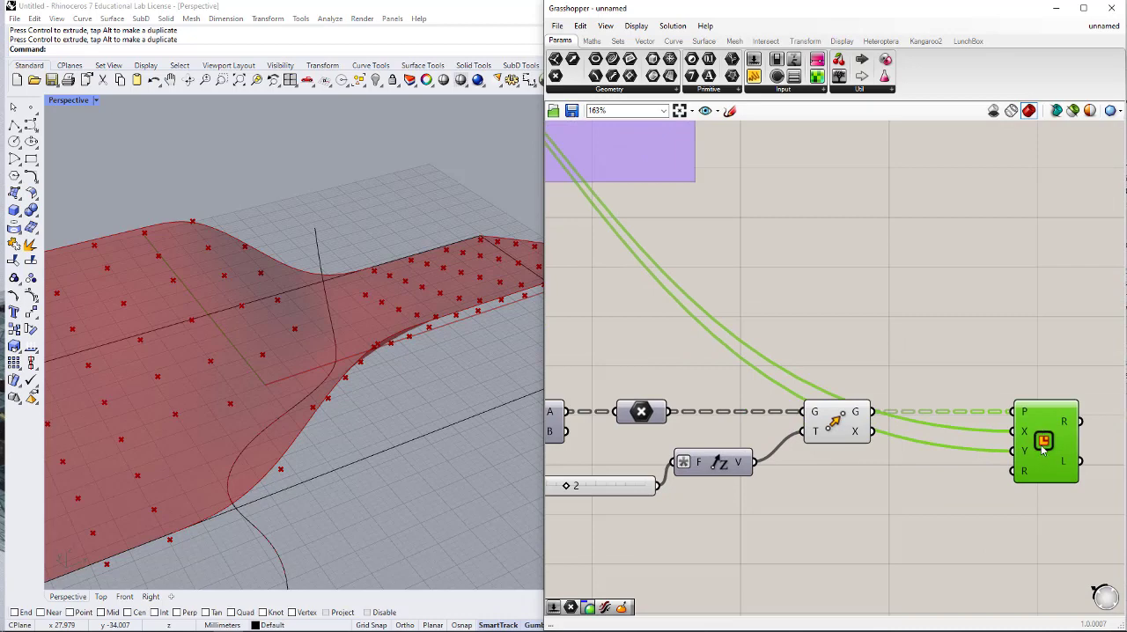
# - Turn on the preview of the copied Rectangle component and hide the preview of the Move component feeding it
pyautogui.middleClick(1043, 448)
pyautogui.click(1064, 419)
pyautogui.click(962, 363)
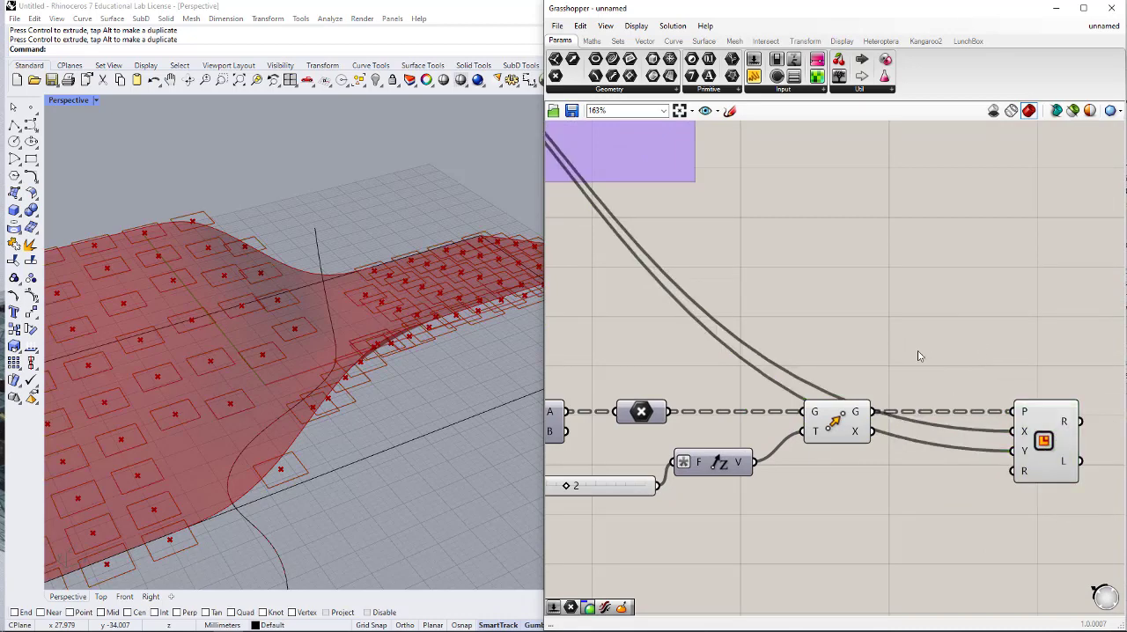
pyautogui.click(837, 430)
pyautogui.middleClick(843, 460)
pyautogui.click(882, 420)
pyautogui.click(891, 372)
pyautogui.scroll(-3, 891, 372)
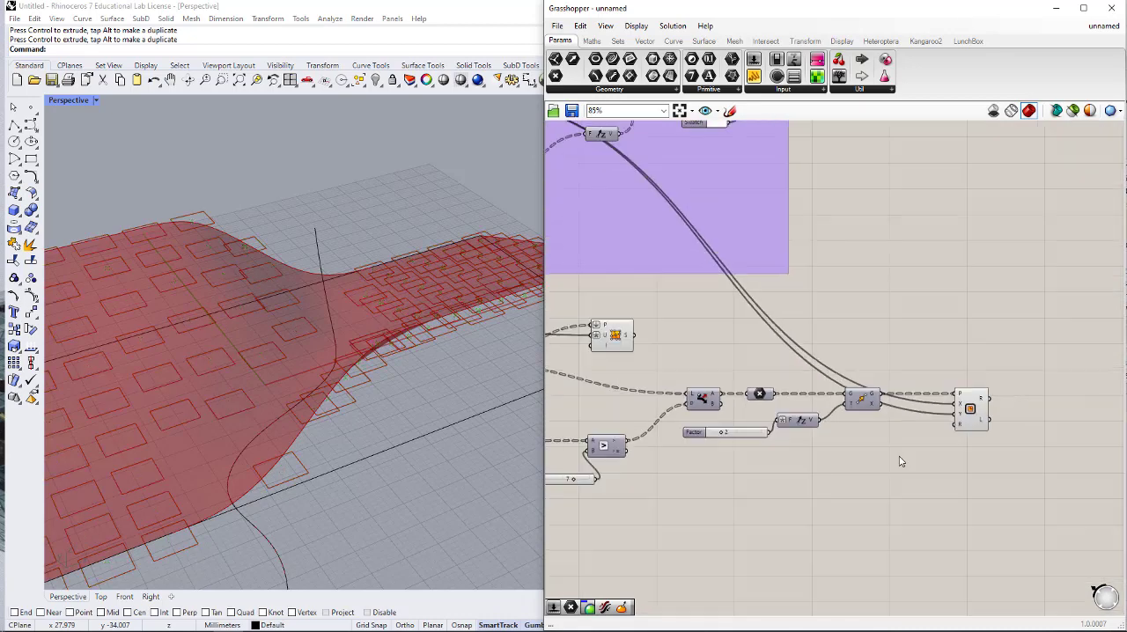
# - Add a Surface parameter beside the copied Rectangle component and connect the Rectangle's R output to it
pyautogui.moveTo(901, 456); pyautogui.dragTo(919, 403, button='right')
pyautogui.moveTo(339, 352); pyautogui.dragTo(458, 529, button='right')
pyautogui.scroll(-3, 292, 431)
pyautogui.click(801, 458)
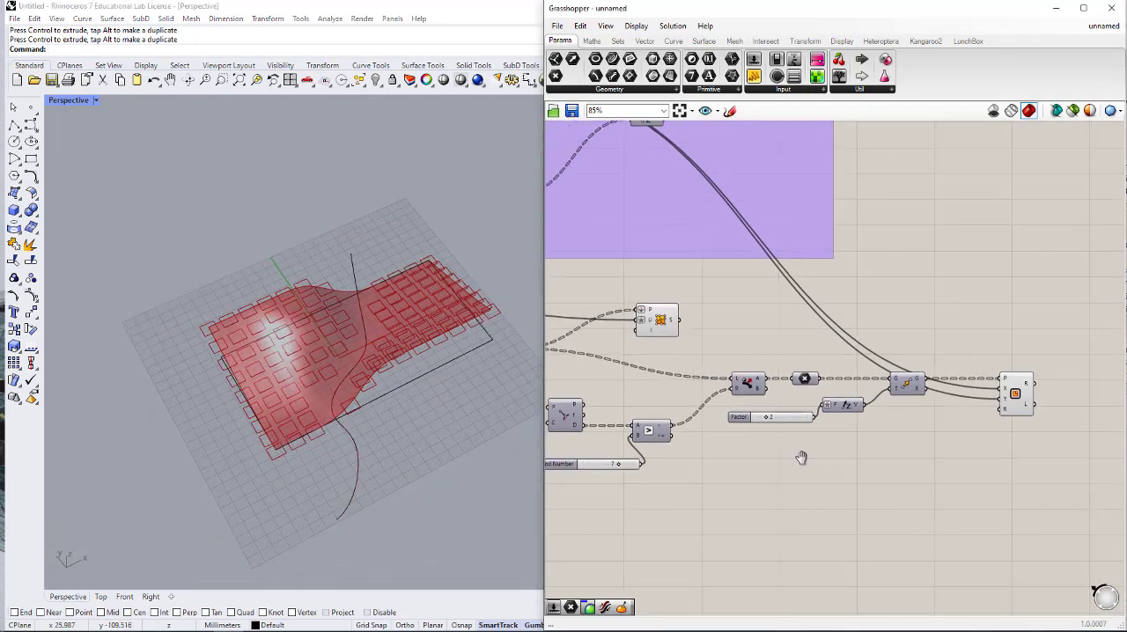
pyautogui.scroll(4, 831, 452)
pyautogui.doubleClick(894, 361)
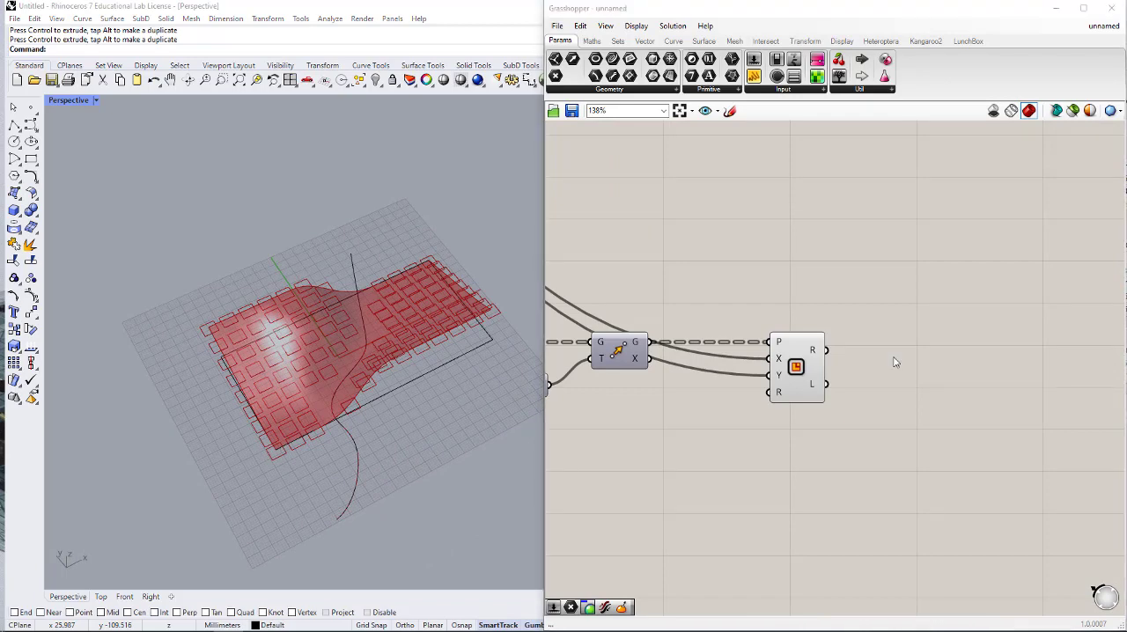
pyautogui.write('surfc')
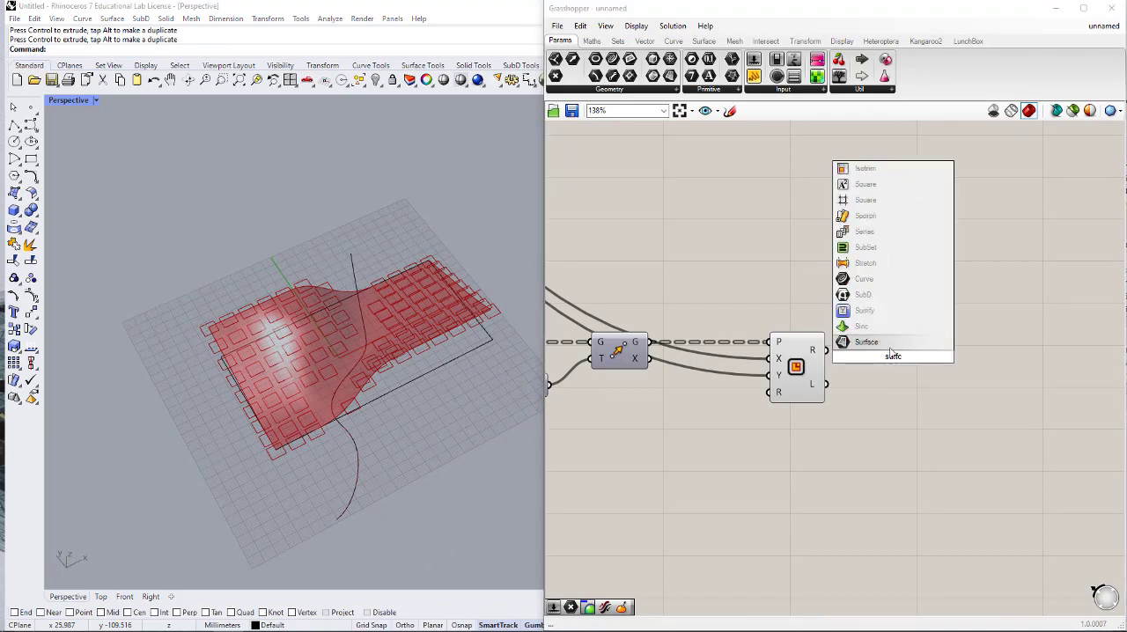
pyautogui.press('Return')
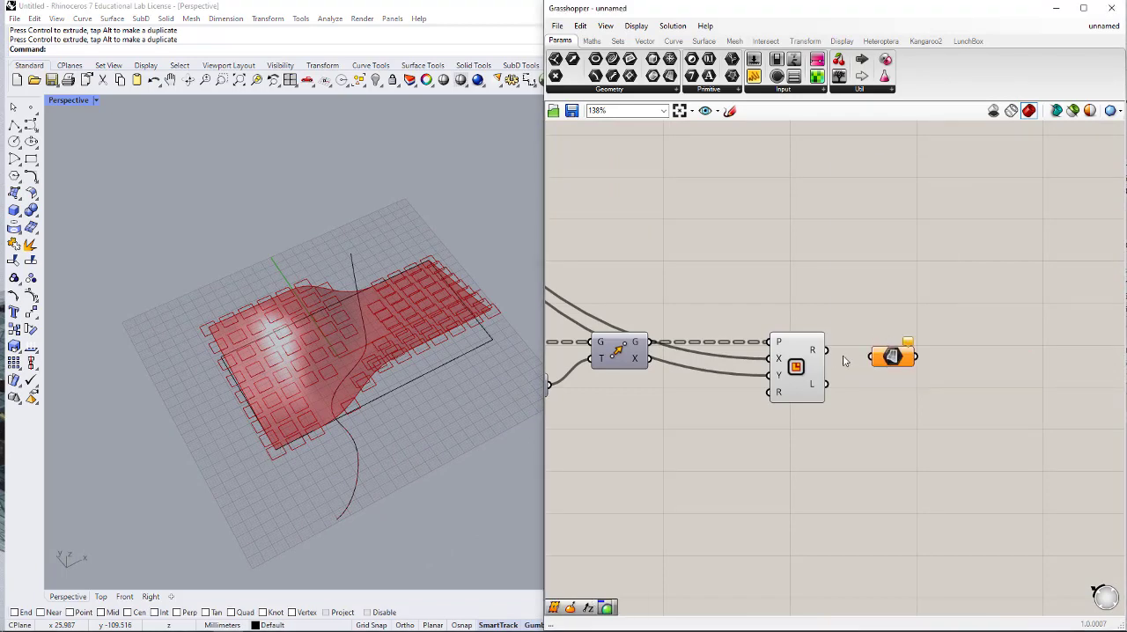
pyautogui.moveTo(828, 352); pyautogui.dragTo(870, 357)
pyautogui.moveTo(894, 357); pyautogui.dragTo(871, 350)
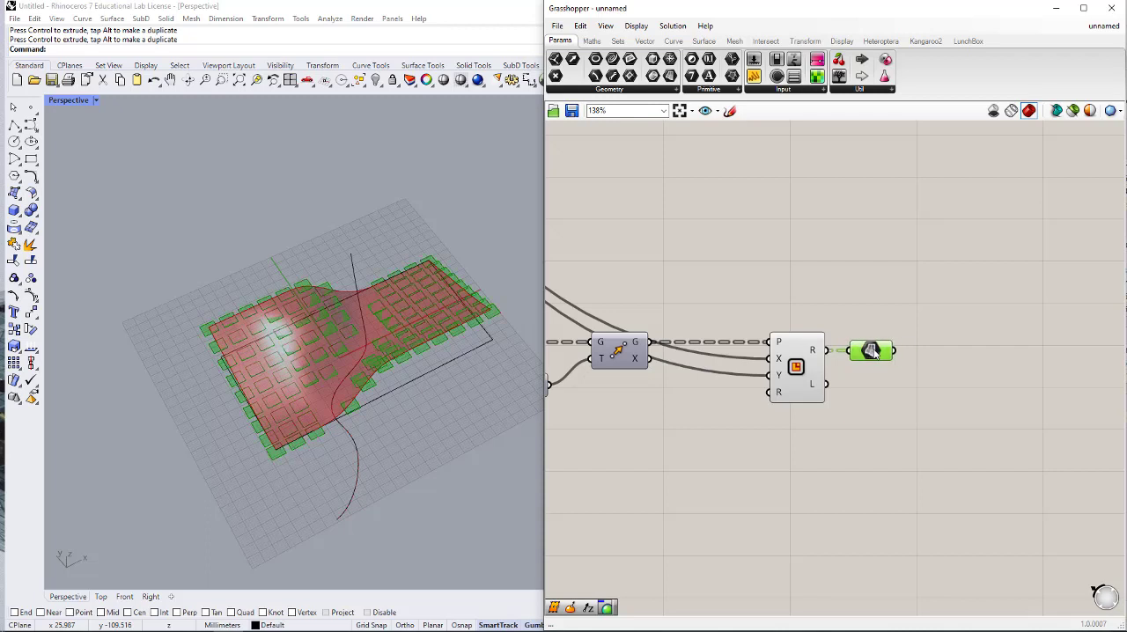
# - Add an Extrude component with the Surface parameter connected to its B input and place it further along
pyautogui.click(936, 386)
pyautogui.doubleClick(946, 364)
pyautogui.write('extr')
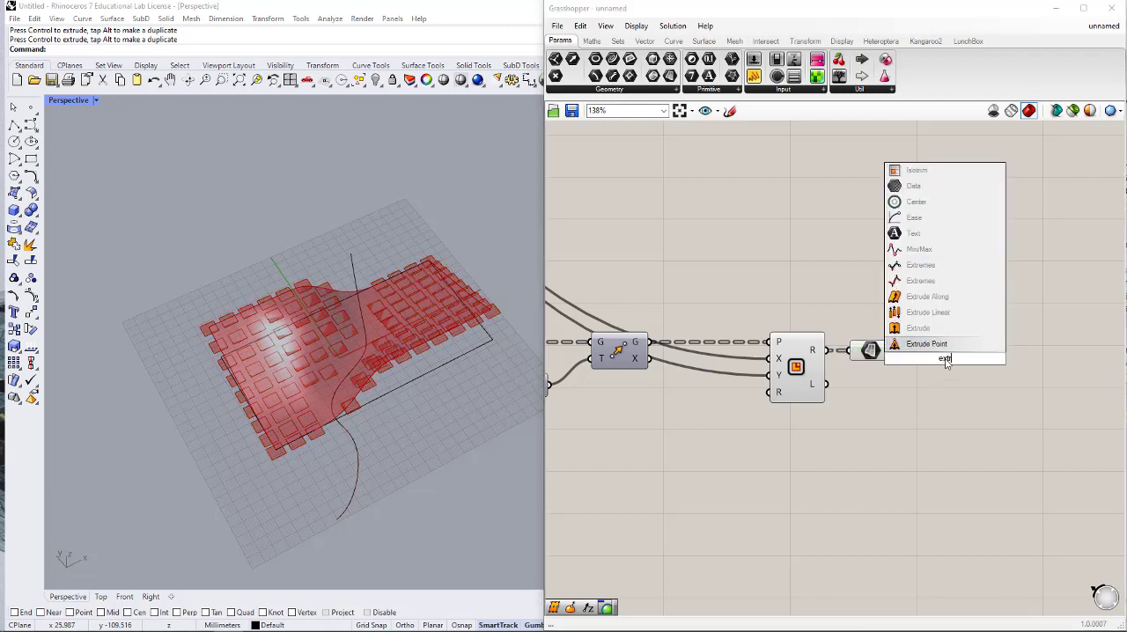
pyautogui.click(940, 332)
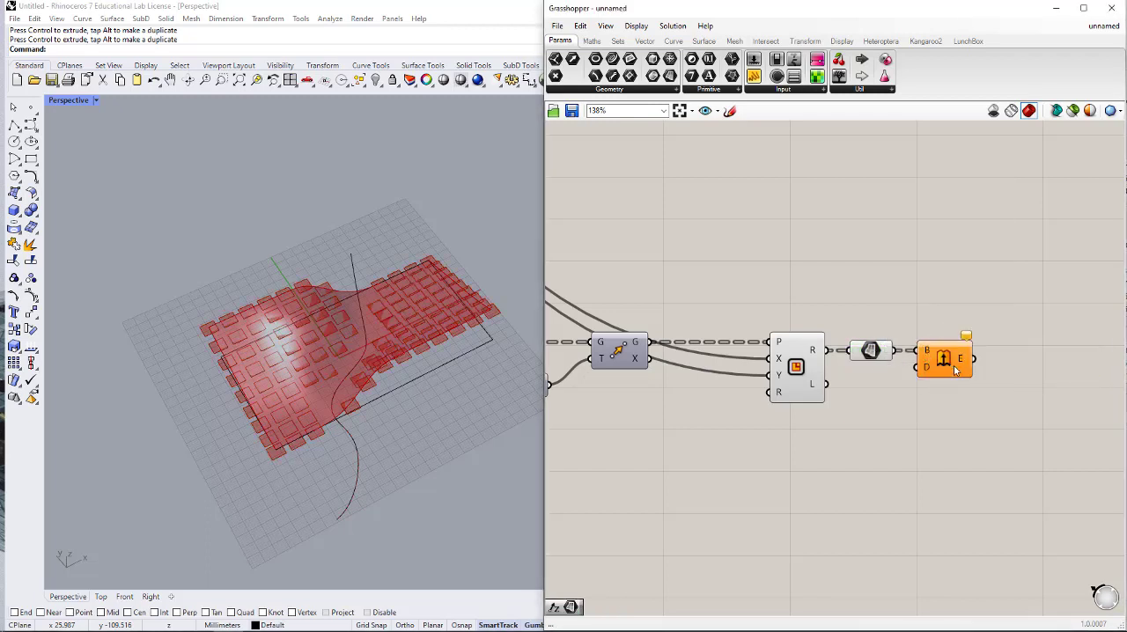
pyautogui.moveTo(957, 370); pyautogui.dragTo(1008, 370)
# - Add a Unit Z component and connect its V output to Extrude's D input
pyautogui.doubleClick(867, 427)
pyautogui.write('z')
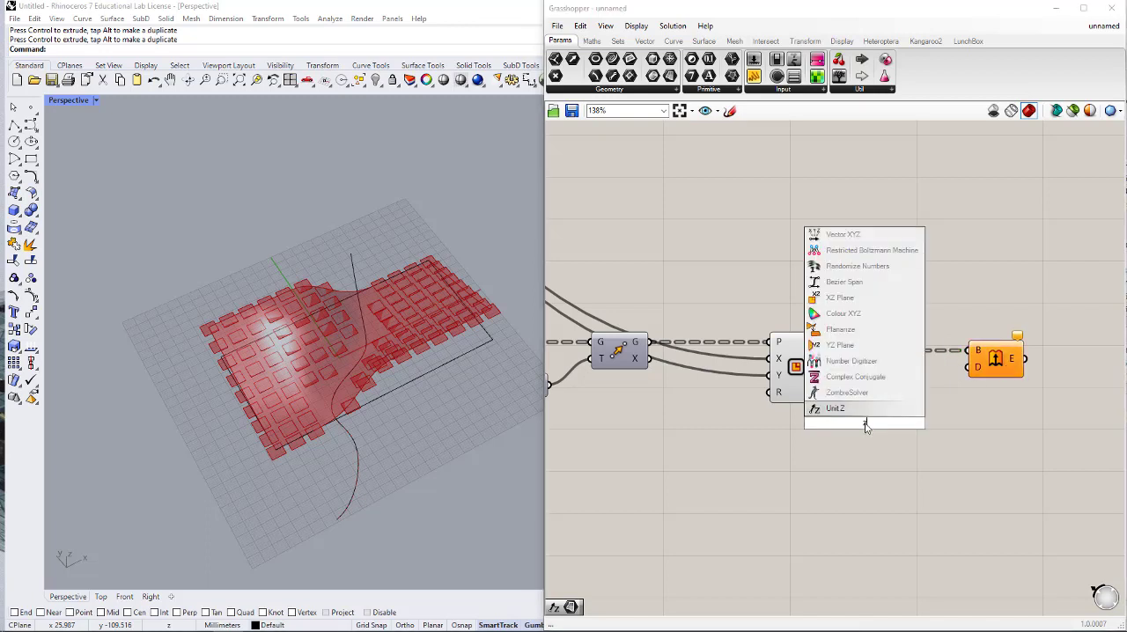
pyautogui.press('Return')
pyautogui.moveTo(973, 370); pyautogui.dragTo(889, 420)
# - Add a number slider set to 3 and connect it to the F input of the Unit Z component feeding Extrude
pyautogui.click(804, 434)
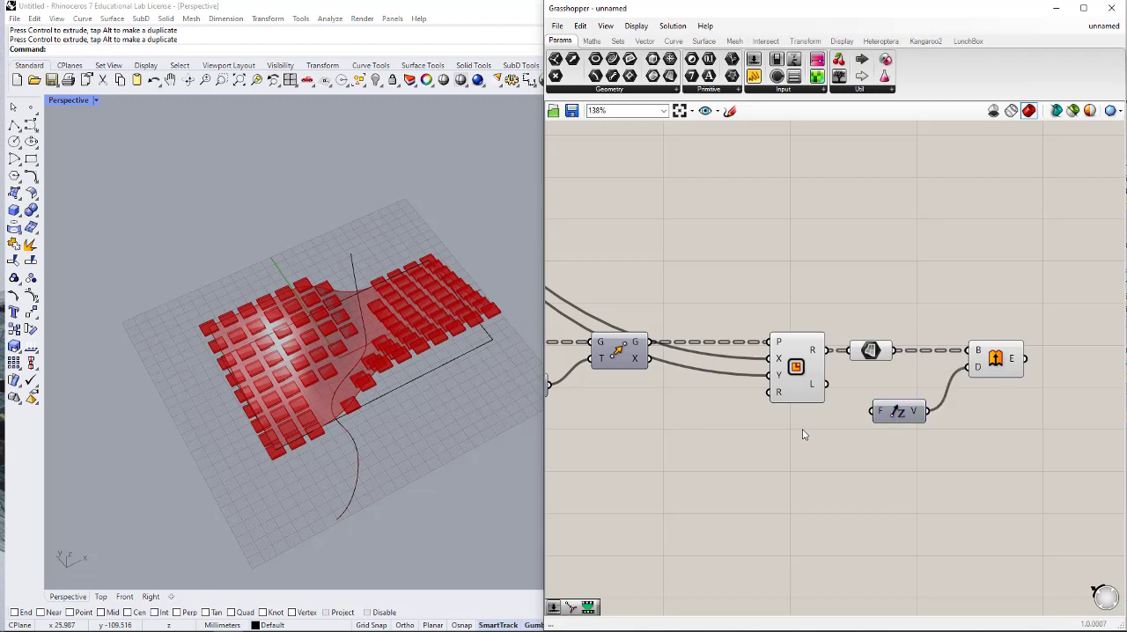
pyautogui.doubleClick(803, 434)
pyautogui.write('slider')
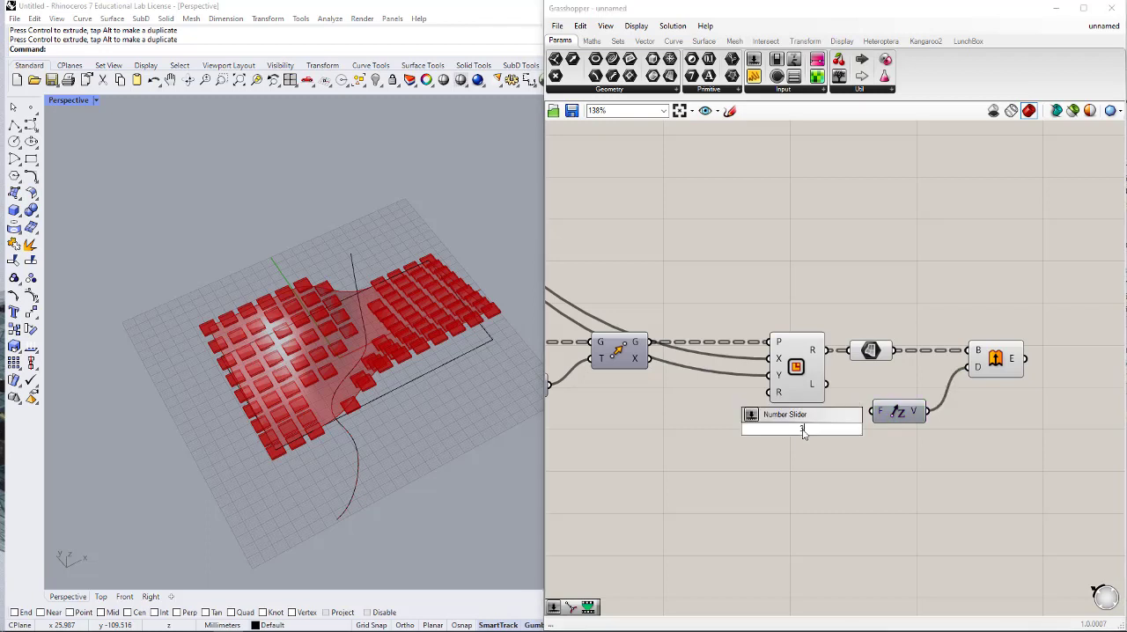
pyautogui.press('Return')
pyautogui.moveTo(874, 414); pyautogui.dragTo(815, 413)
pyautogui.click(825, 433)
pyautogui.moveTo(524, 401); pyautogui.dragTo(379, 375, button='right')
pyautogui.moveTo(896, 414); pyautogui.dragTo(714, 417, button='right')
# - Hide the previews of the copied Rectangle, its Surface parameter and the Extrude component
pyautogui.scroll(-2, 862, 362)
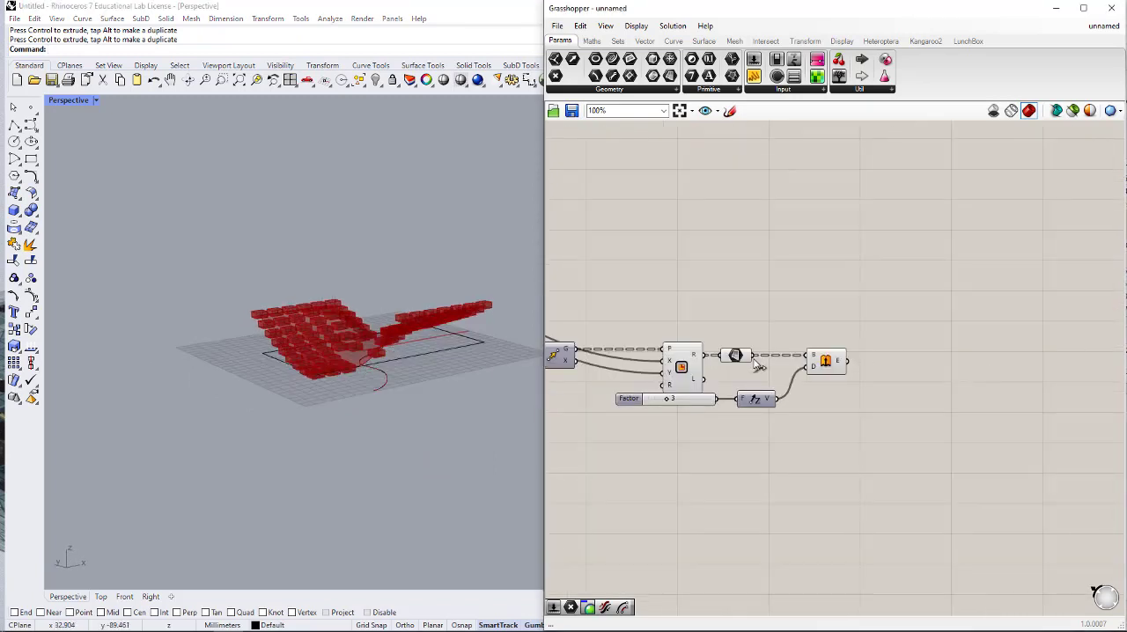
pyautogui.moveTo(760, 369); pyautogui.dragTo(936, 358, button='right')
pyautogui.moveTo(922, 316); pyautogui.dragTo(765, 478)
pyautogui.middleClick(934, 477)
pyautogui.scroll(-2, 966, 434)
pyautogui.click(970, 435)
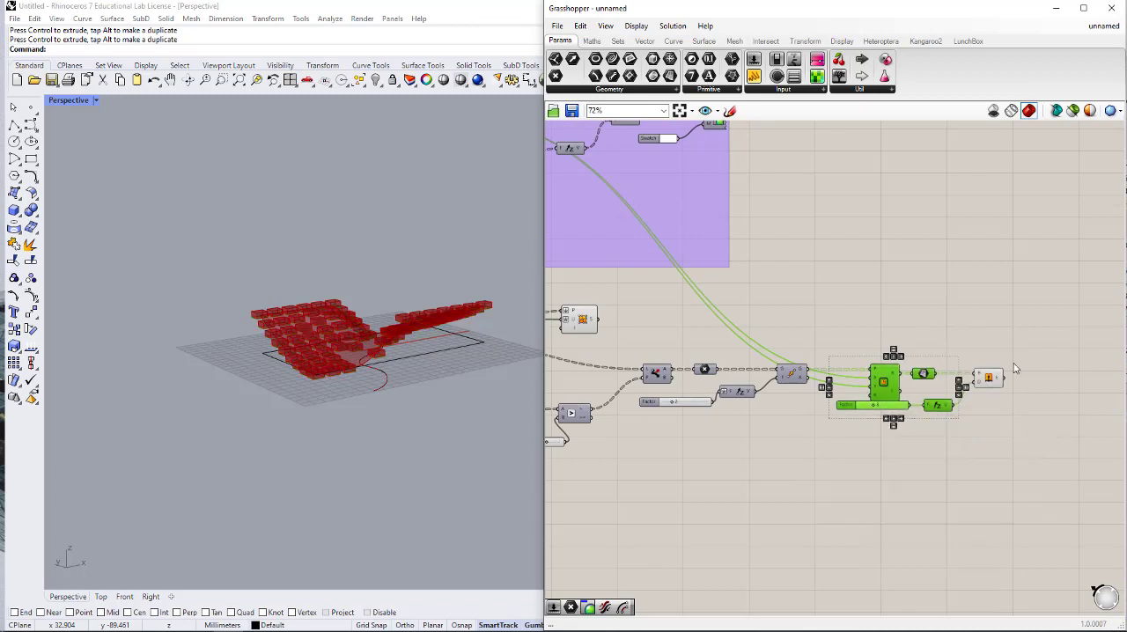
pyautogui.click(990, 379)
pyautogui.middleClick(1041, 406)
pyautogui.click(1079, 364)
pyautogui.click(999, 312)
# - Add a Custom Preview component beyond Extrude and connect Extrude's E output to its G input
pyautogui.moveTo(1030, 333); pyautogui.dragTo(904, 357, button='right')
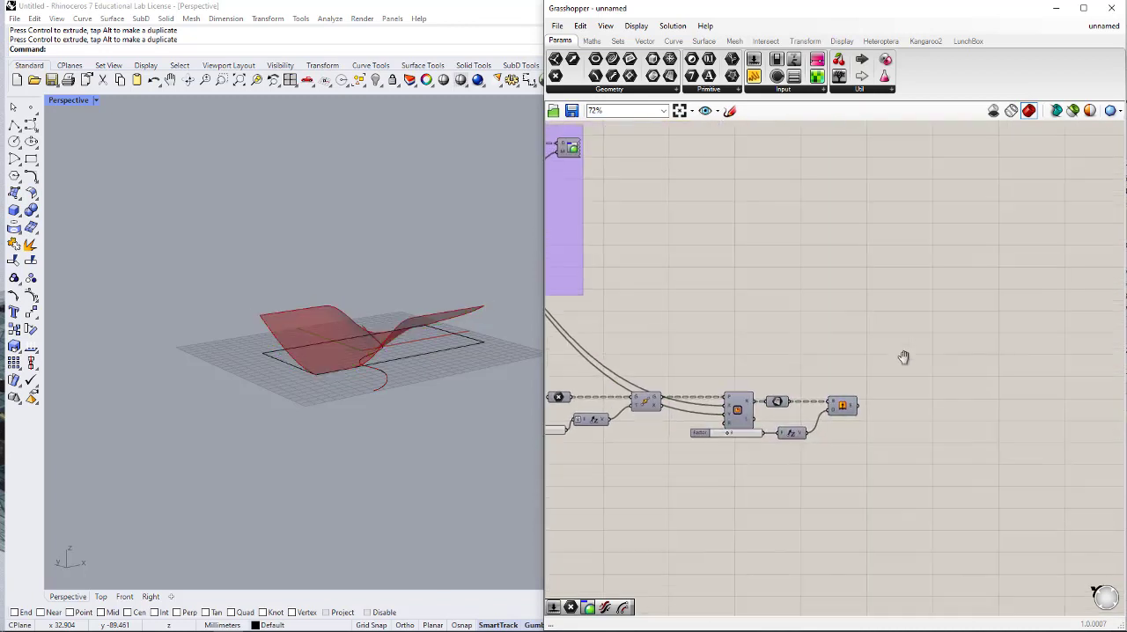
pyautogui.doubleClick(941, 406)
pyautogui.write('custom')
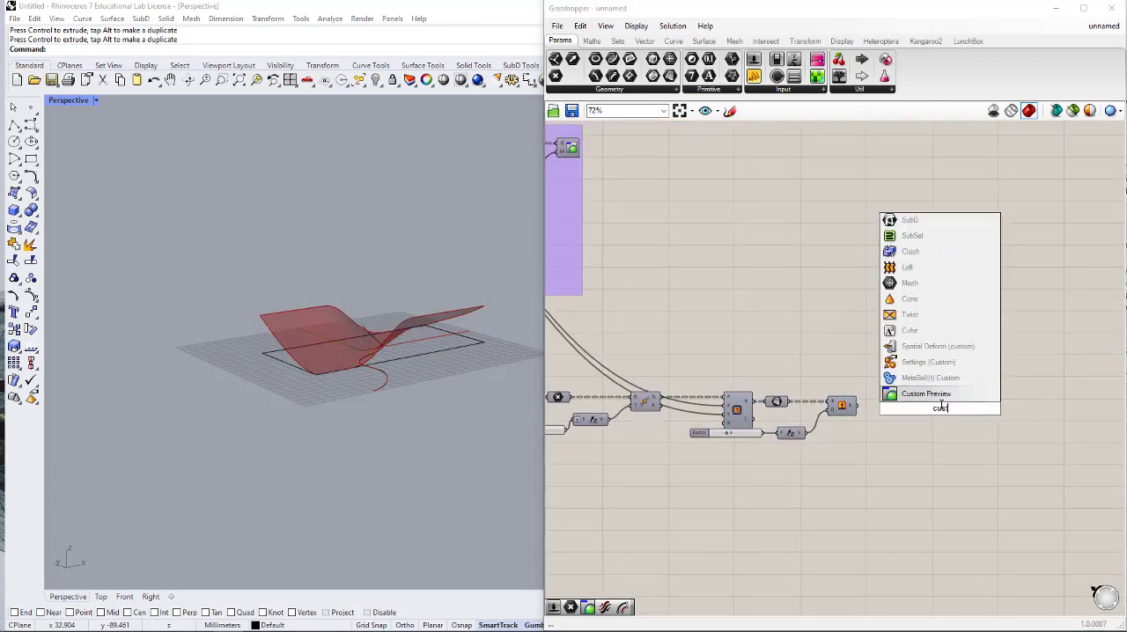
pyautogui.press('Return')
pyautogui.scroll(3, 895, 405)
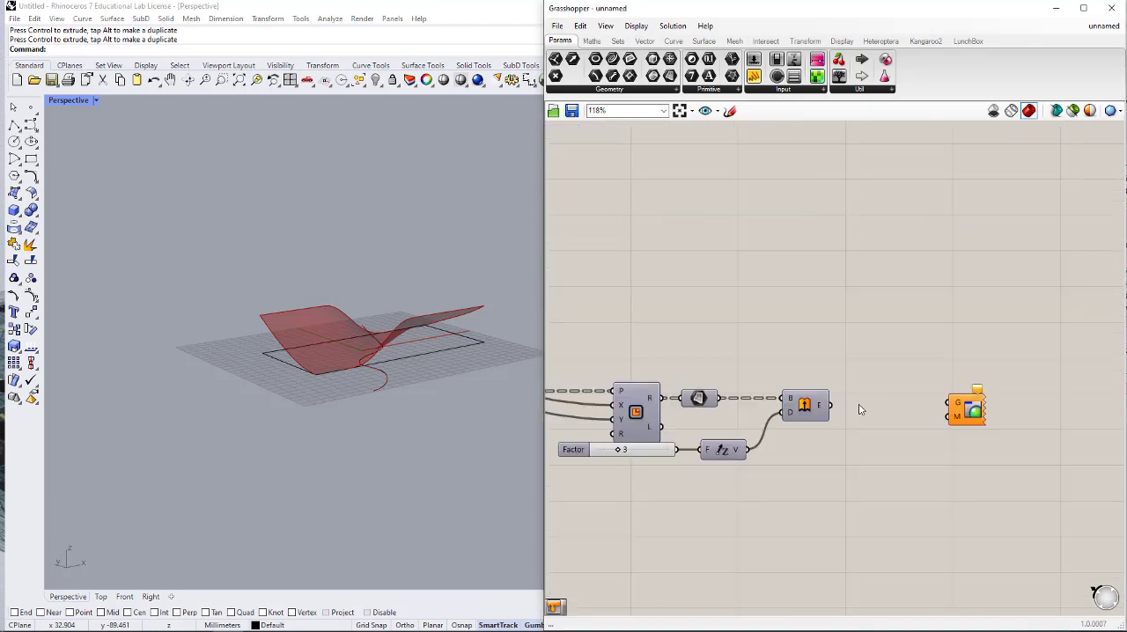
pyautogui.moveTo(826, 405); pyautogui.dragTo(964, 402)
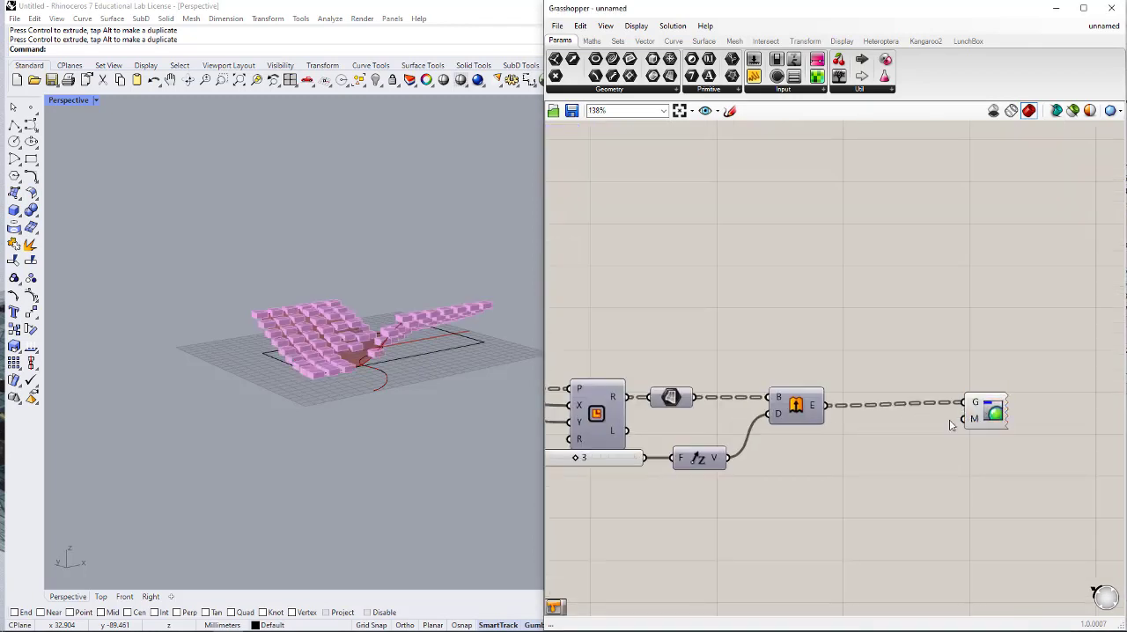
# - Add a Colour Swatch below the Extrude wire and connect it to Custom Preview's M input
pyautogui.doubleClick(900, 456)
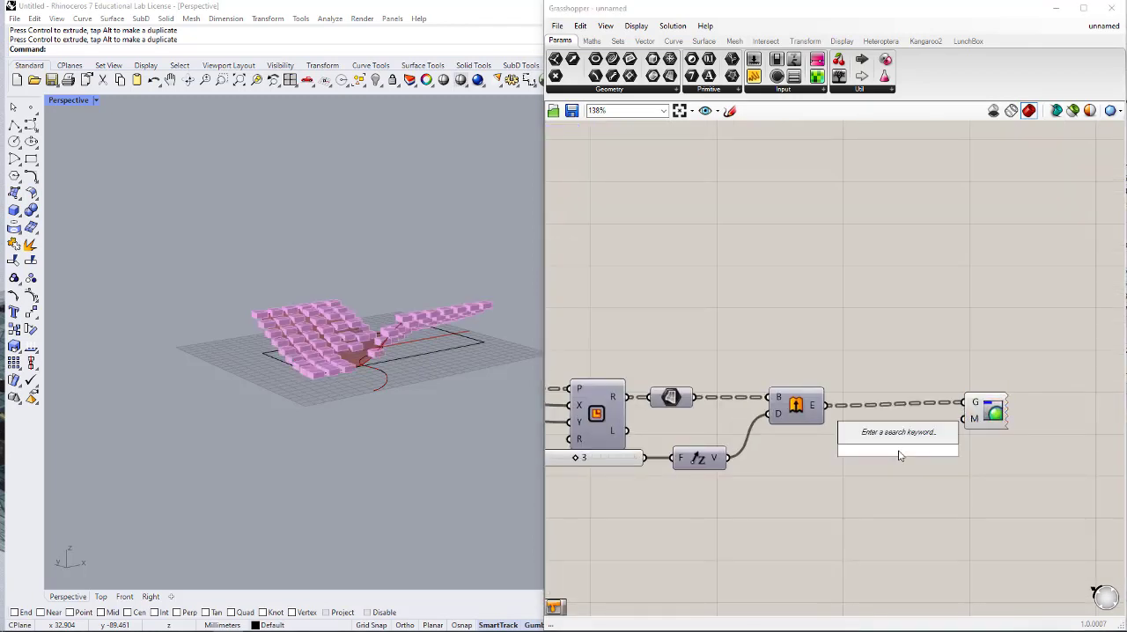
pyautogui.write('swat')
pyautogui.click(901, 404)
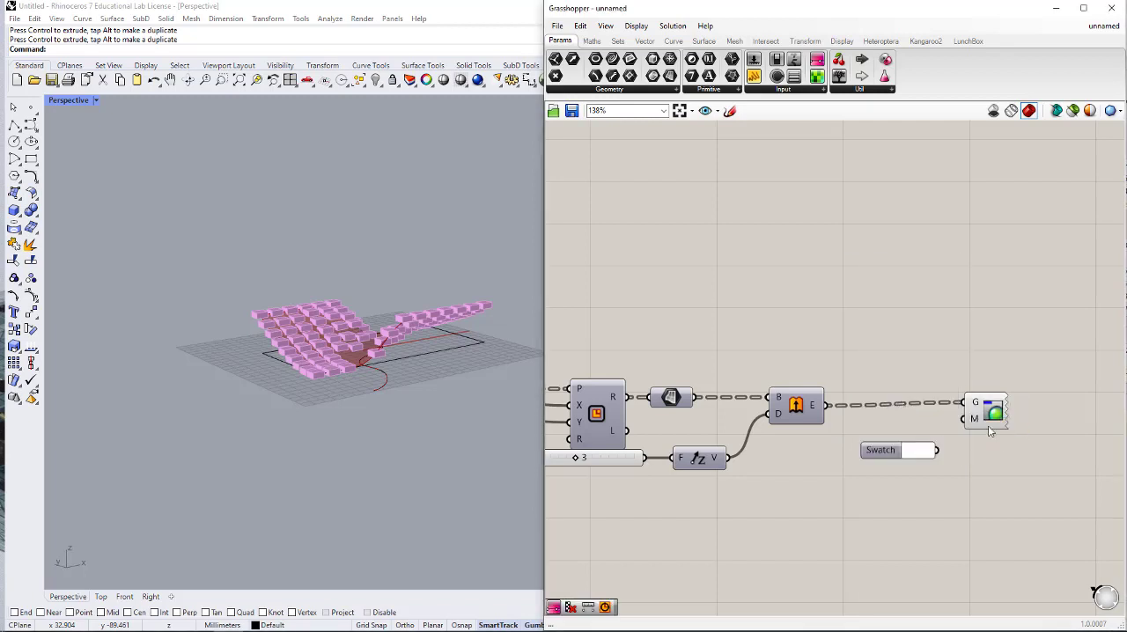
pyautogui.moveTo(964, 419); pyautogui.dragTo(808, 445)
pyautogui.click(837, 501)
# - Put the surface-from-points component with P, U and I inputs in its own group and give the group a blob outline
pyautogui.scroll(-4, 927, 388)
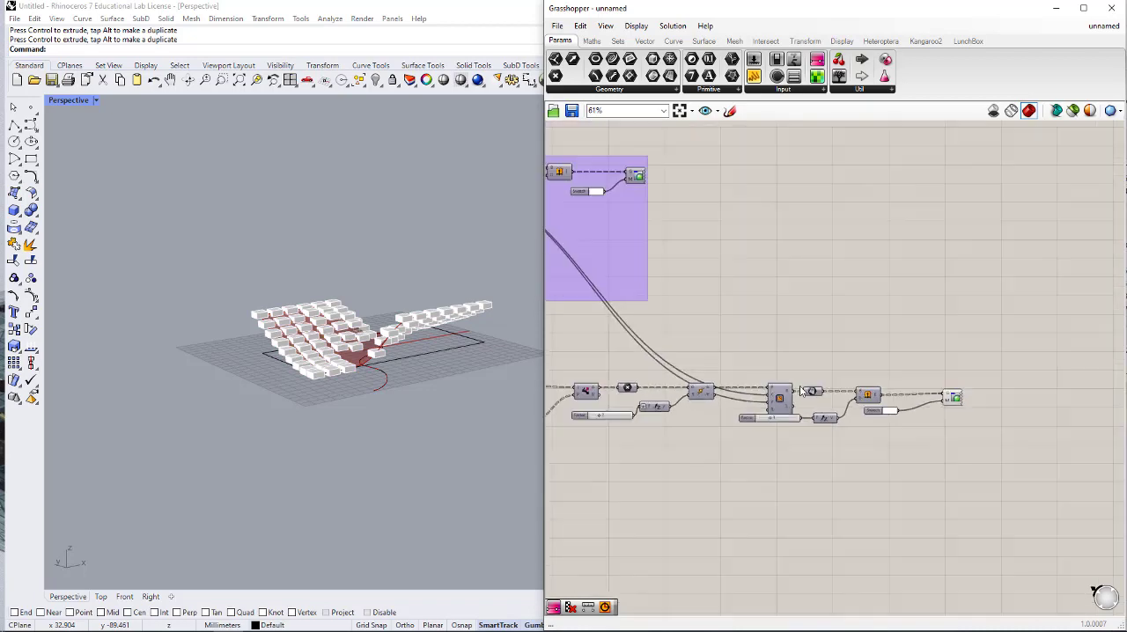
pyautogui.scroll(5, 804, 392)
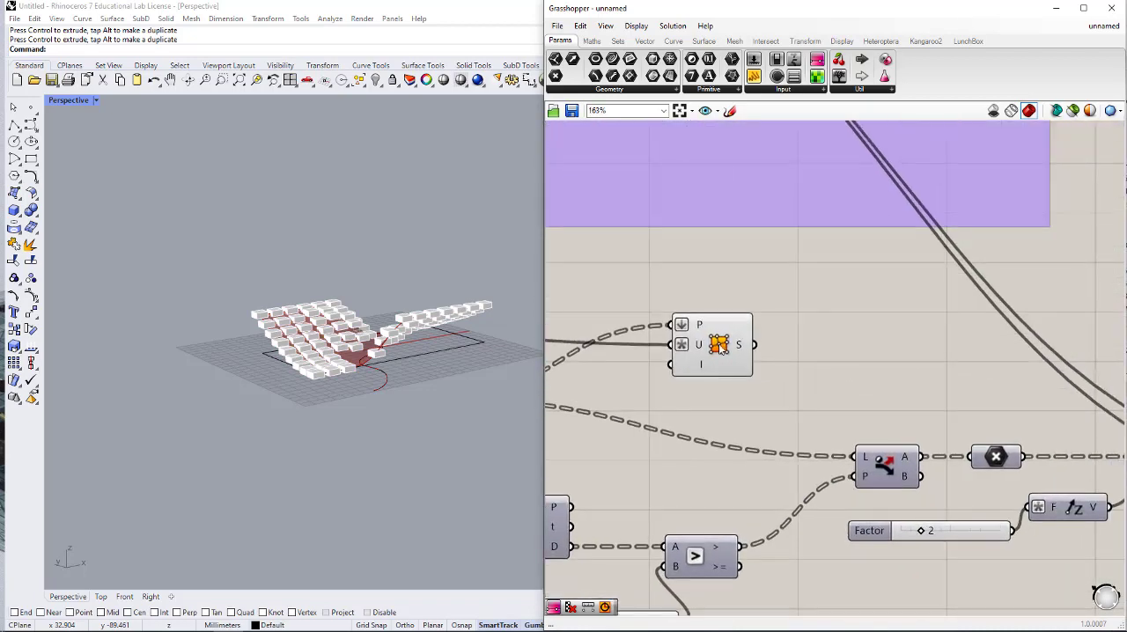
pyautogui.click(720, 345)
pyautogui.middleClick(711, 343)
pyautogui.click(712, 308)
pyautogui.click(826, 306)
pyautogui.rightClick(723, 308)
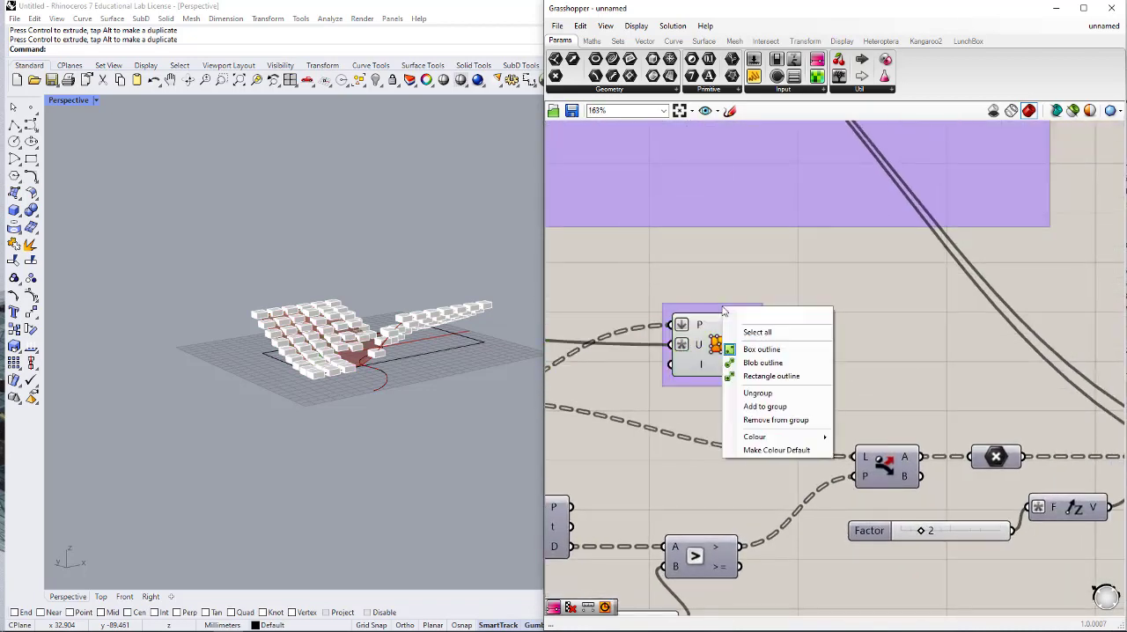
pyautogui.click(764, 362)
pyautogui.rightClick(730, 305)
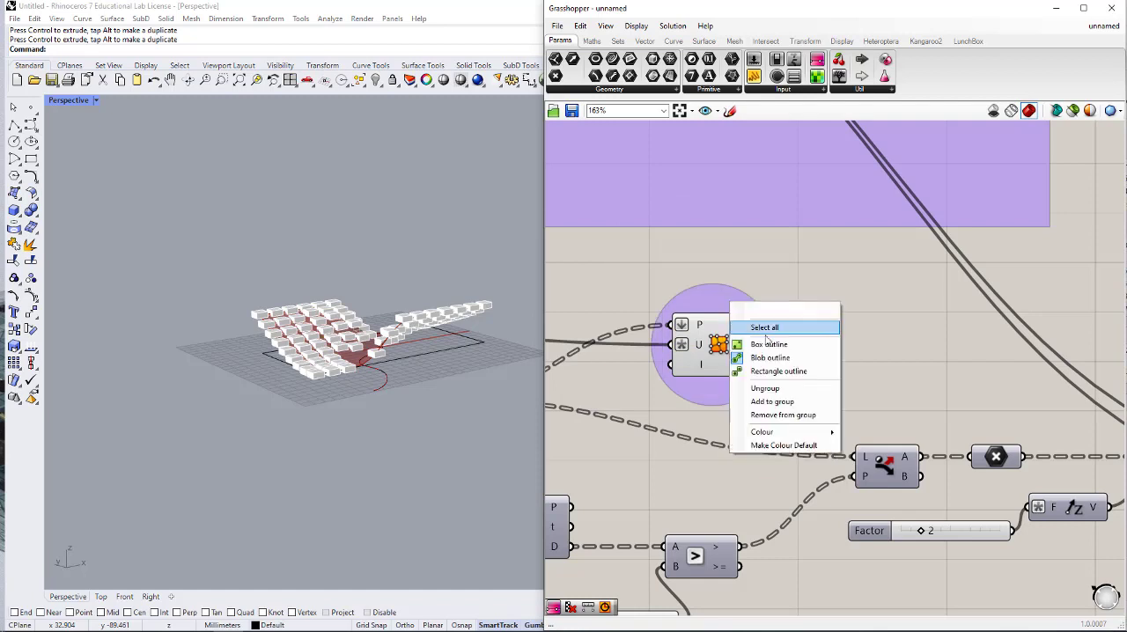
# - Recolour the group around the surface-from-points component from purple to a muted green
pyautogui.click(809, 432)
pyautogui.rightClick(722, 385)
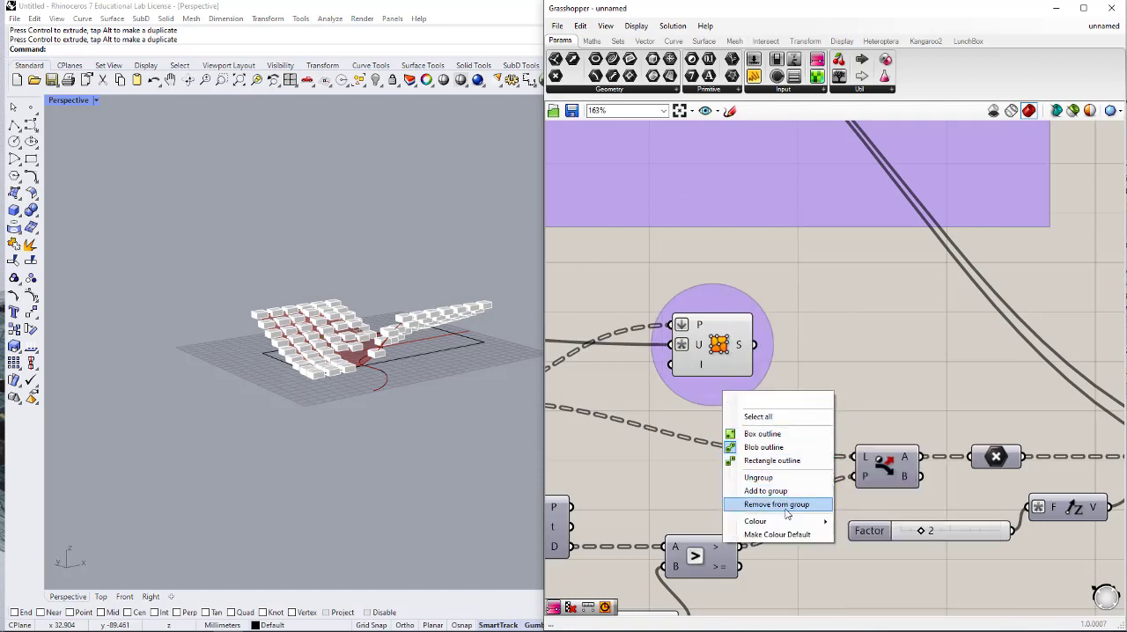
pyautogui.moveTo(766, 521)
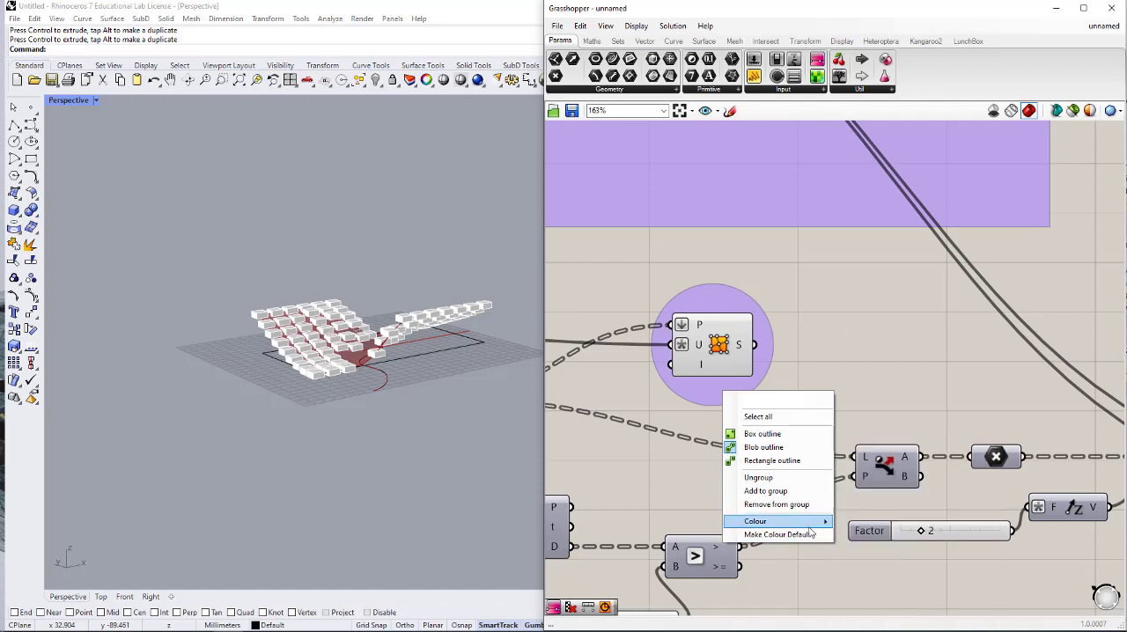
pyautogui.moveTo(801, 527)
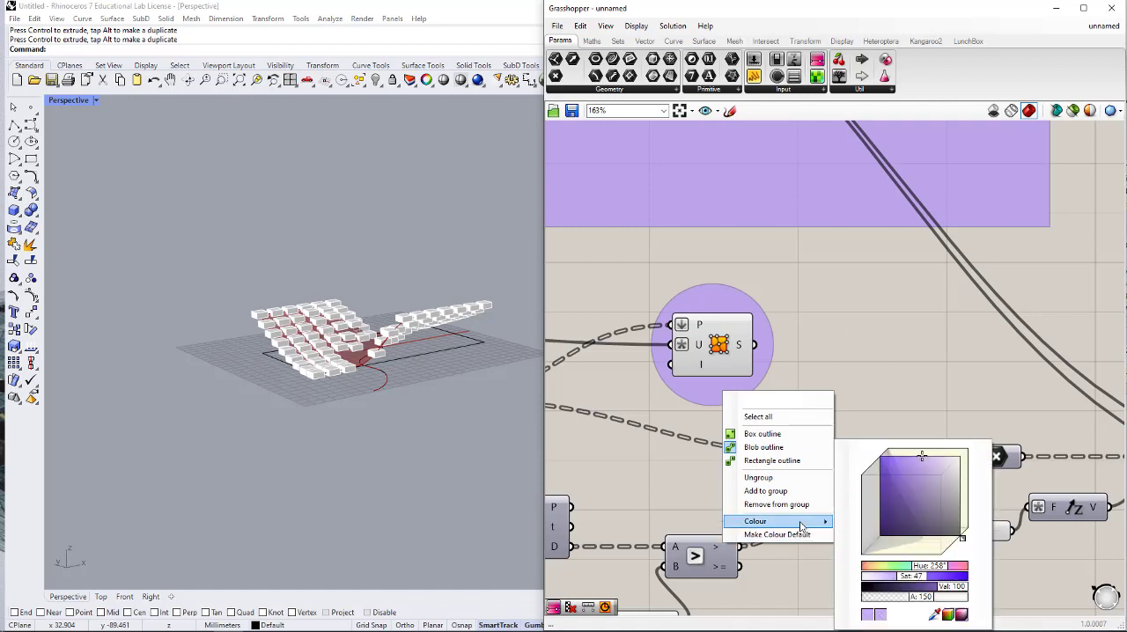
pyautogui.moveTo(928, 522)
pyautogui.mouseDown()
pyautogui.moveTo(922, 539)
pyautogui.moveTo(932, 514)
pyautogui.mouseUp()
pyautogui.click(947, 617)
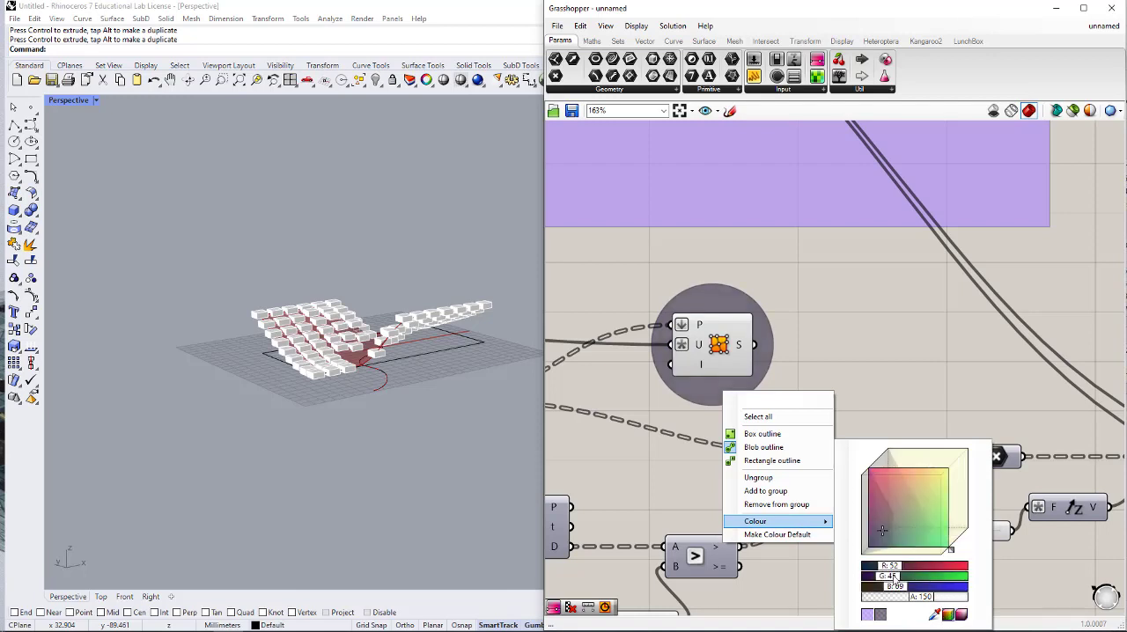
pyautogui.moveTo(893, 578); pyautogui.dragTo(925, 578)
pyautogui.click(875, 342)
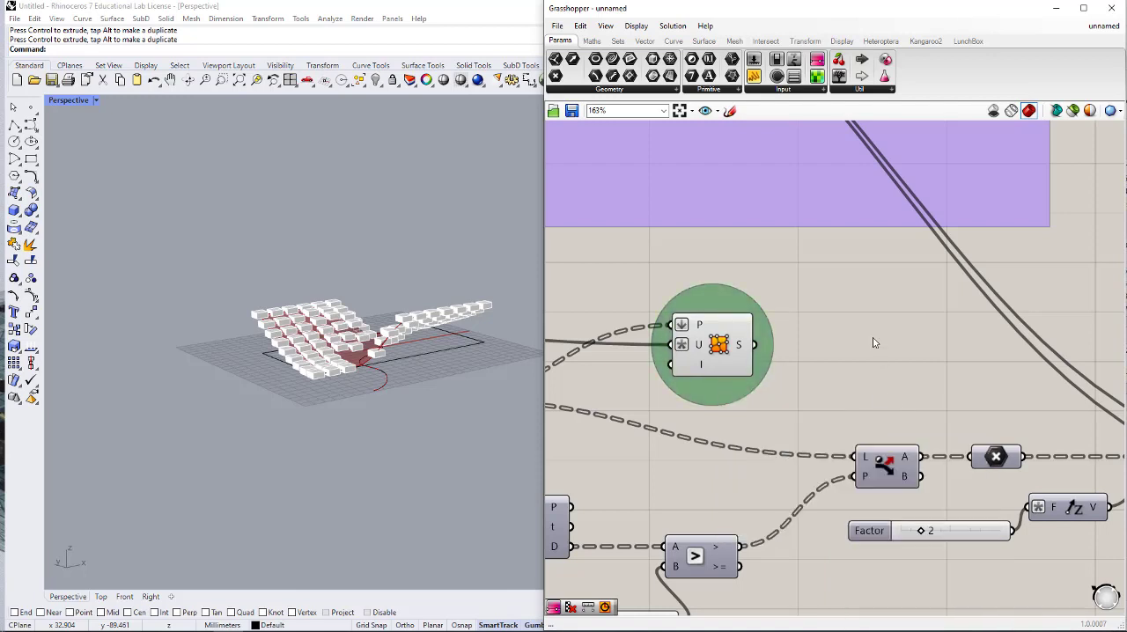
# - Add a Custom Preview component beyond the grouped surface component and connect the surface's S output to its G input
pyautogui.doubleClick(875, 342)
pyautogui.write('custom')
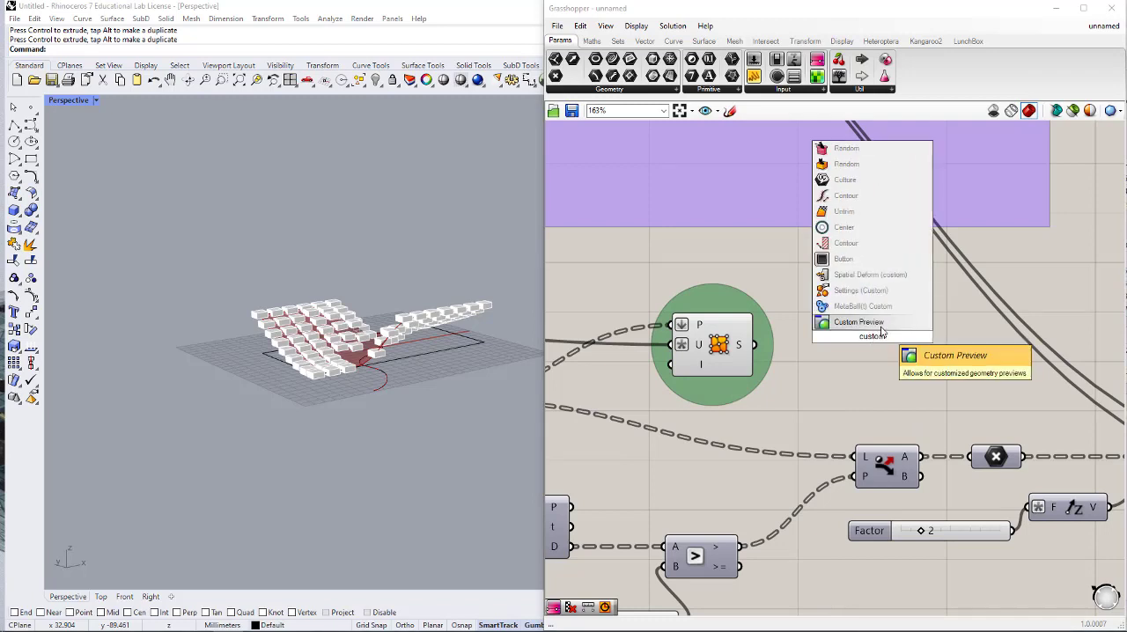
pyautogui.click(881, 325)
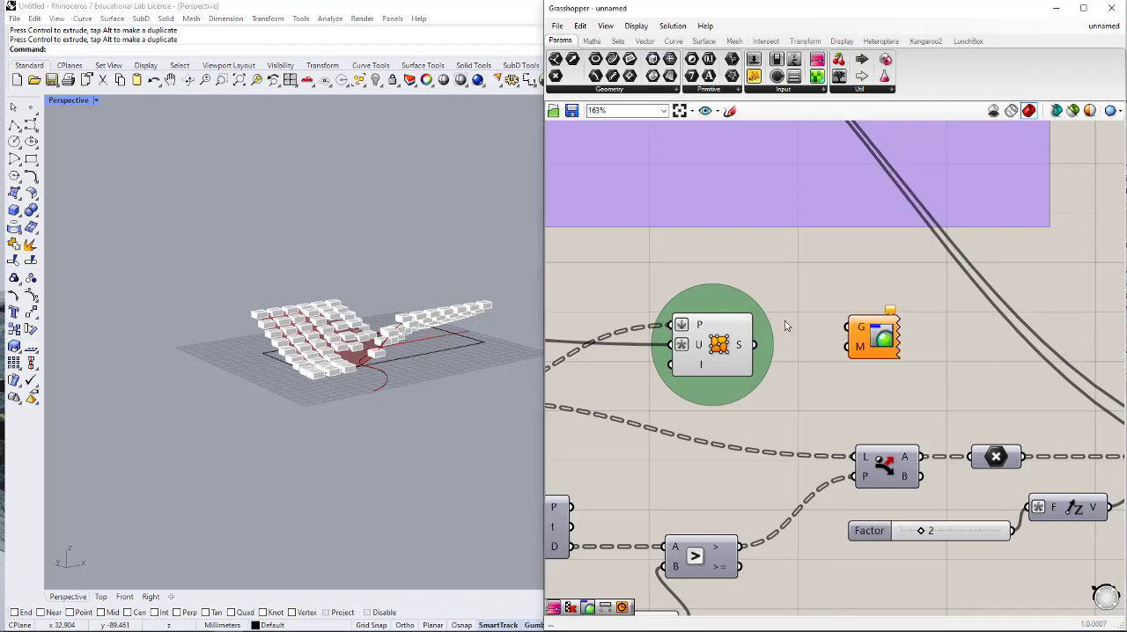
pyautogui.moveTo(755, 345); pyautogui.dragTo(940, 372)
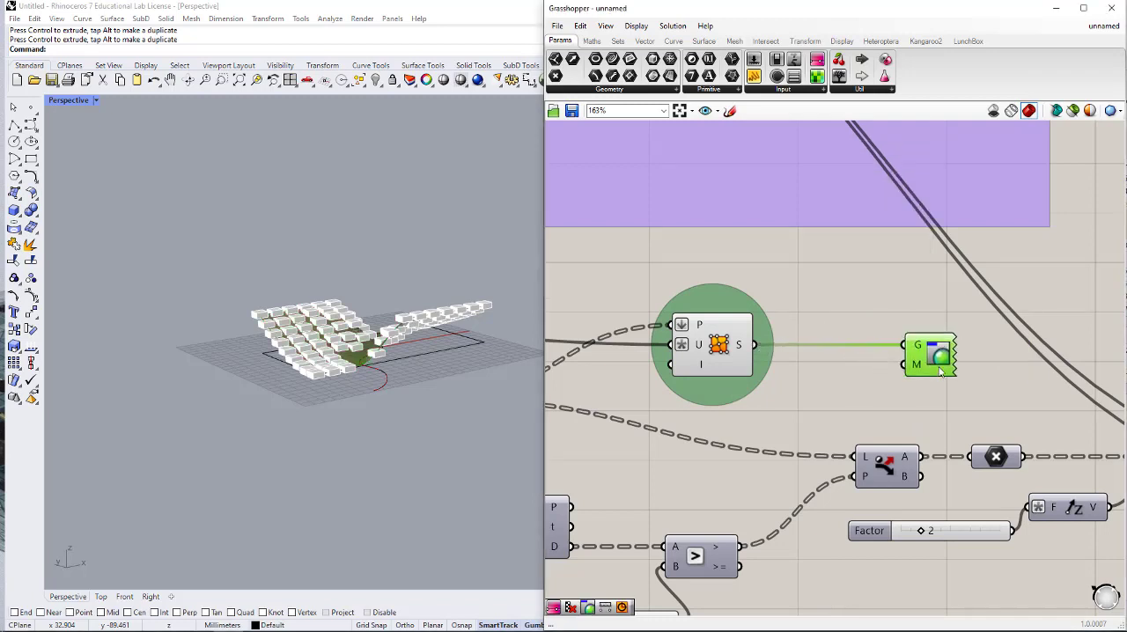
pyautogui.moveTo(494, 370); pyautogui.dragTo(486, 413, button='right')
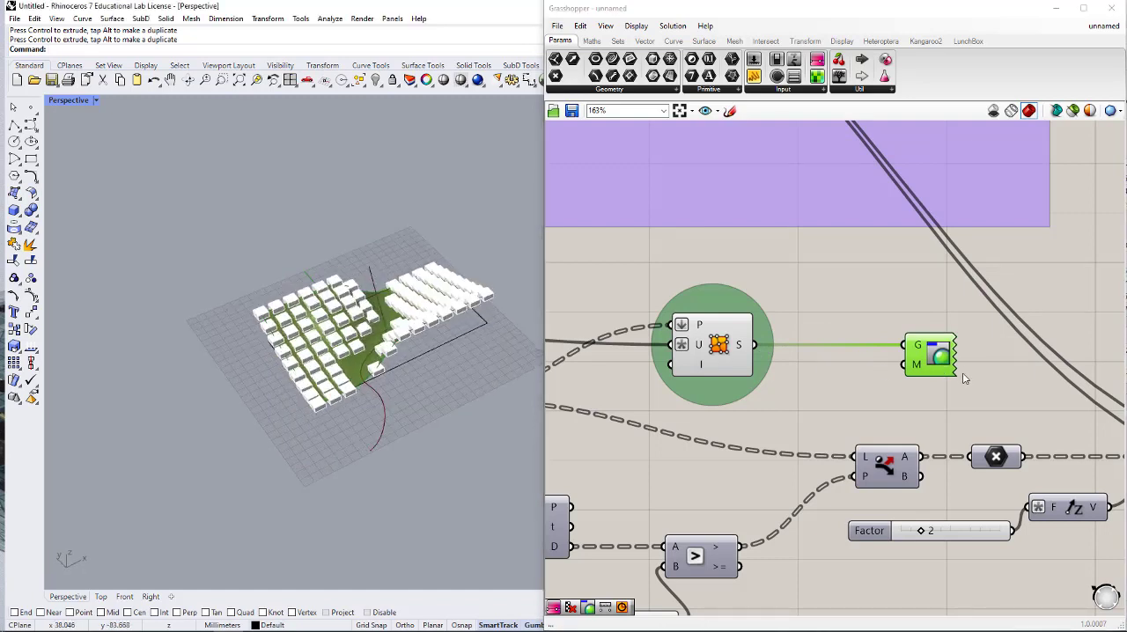
pyautogui.moveTo(935, 357); pyautogui.dragTo(951, 357)
# - Add a Colour Swatch below the surface wire and connect it to the new Custom Preview's M input
pyautogui.doubleClick(858, 396)
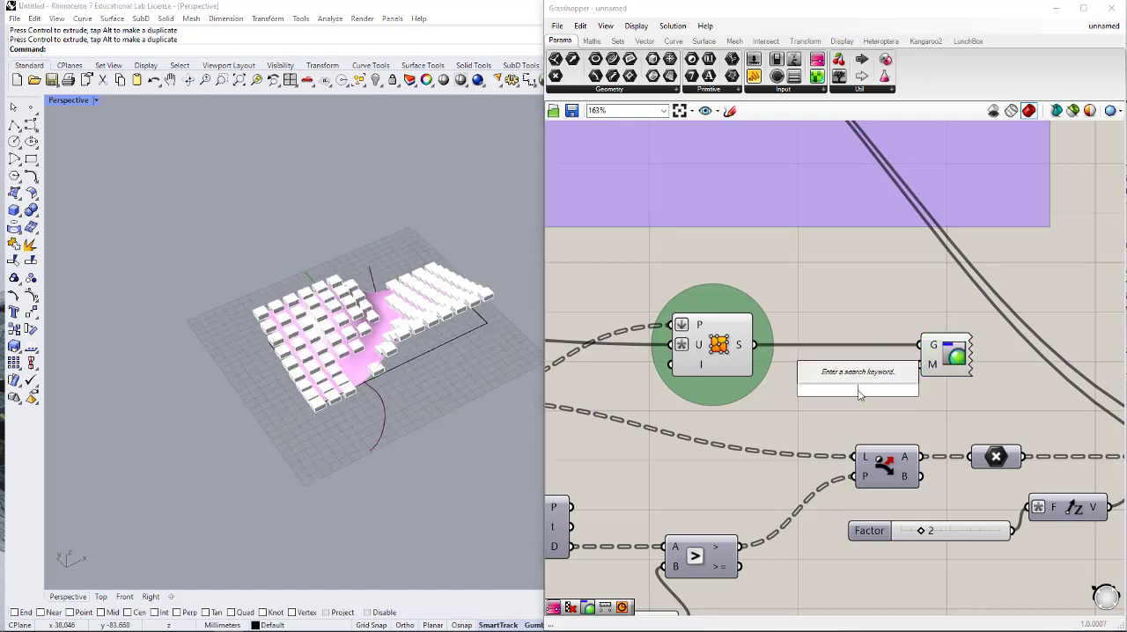
pyautogui.write('swa')
pyautogui.click(847, 348)
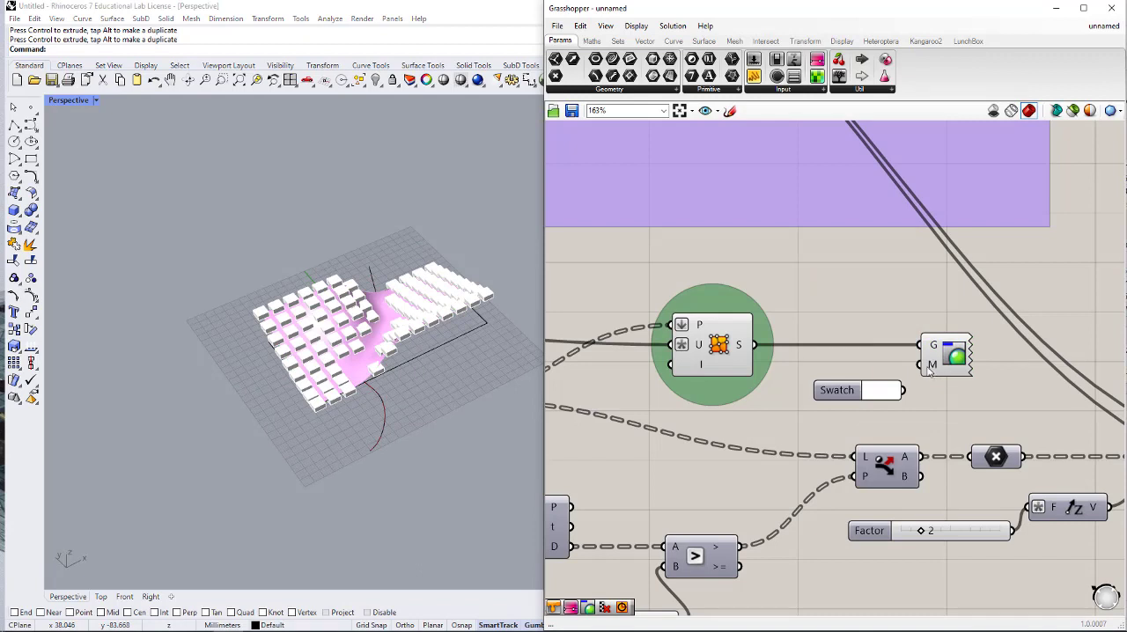
pyautogui.moveTo(923, 366); pyautogui.dragTo(902, 391)
# - Set the surface's Colour Swatch to a muted olive green
pyautogui.click(889, 390)
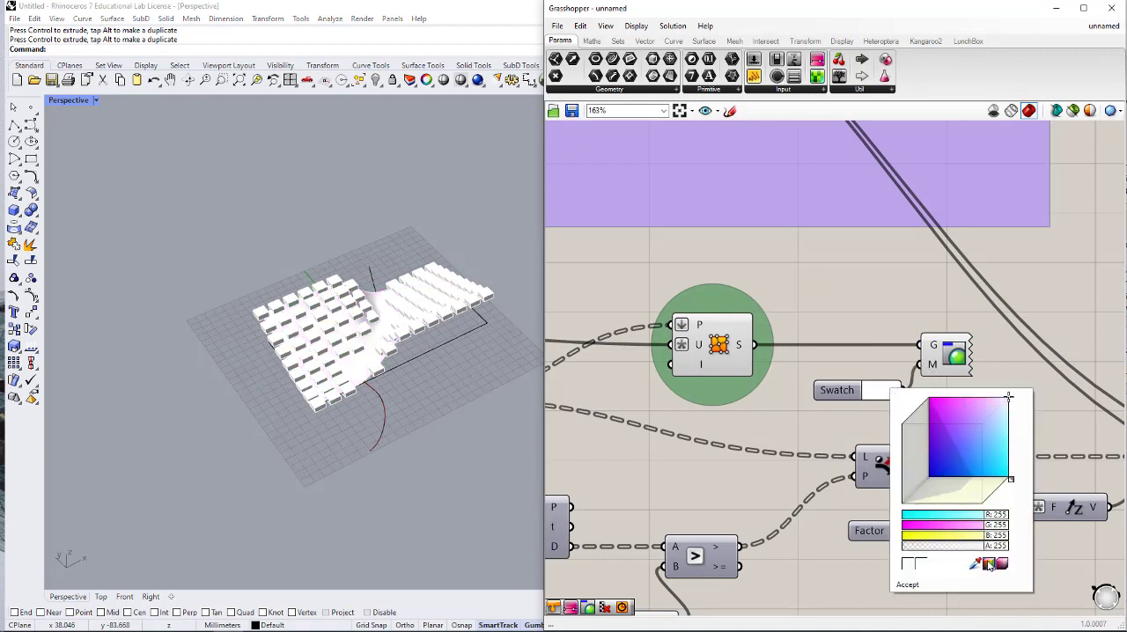
pyautogui.moveTo(998, 474); pyautogui.dragTo(957, 470)
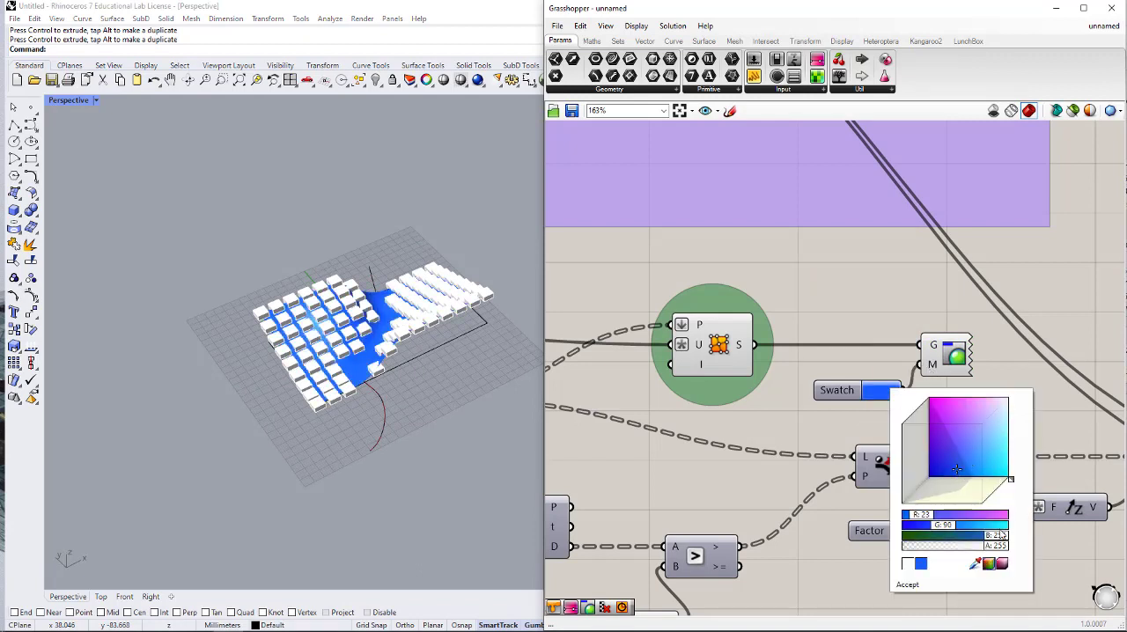
pyautogui.moveTo(1005, 535); pyautogui.dragTo(931, 543)
pyautogui.moveTo(937, 491); pyautogui.dragTo(953, 461)
# - Hide the surface-from-points component's own preview so that only its Custom Preview is drawn
pyautogui.moveTo(325, 483); pyautogui.dragTo(404, 384, button='right')
pyautogui.click(722, 343)
pyautogui.middleClick(722, 343)
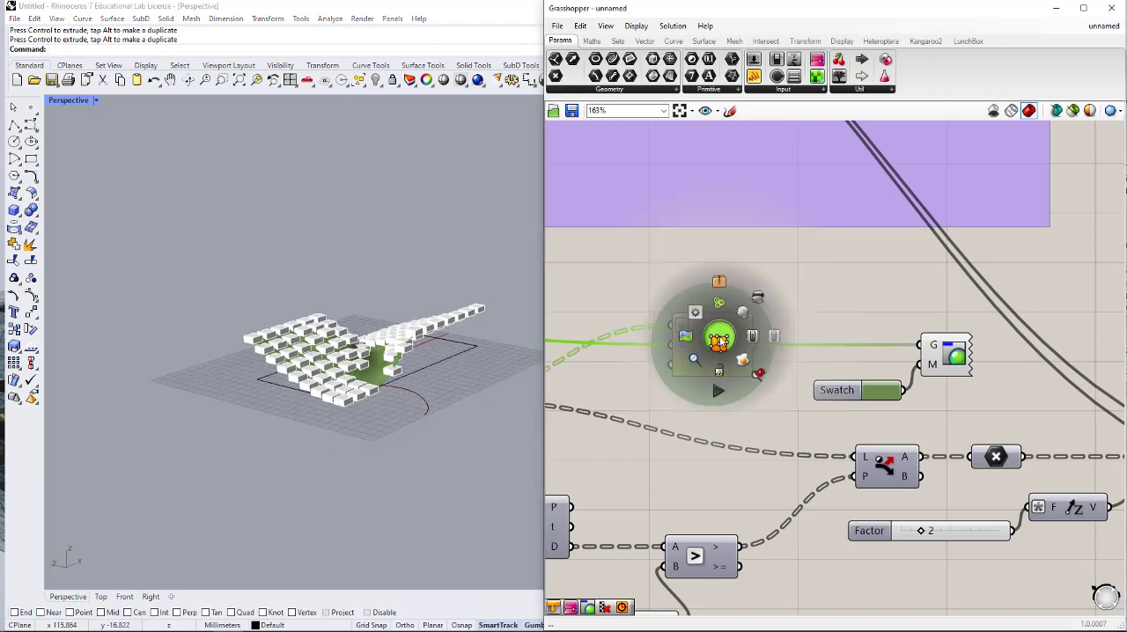
# - Examine the green surface and the white extruded boxes in the Rhino viewport from several angles
pyautogui.scroll(-1, 764, 297)
pyautogui.moveTo(426, 437); pyautogui.dragTo(449, 448, button='right')
pyautogui.scroll(-1, 450, 446)
pyautogui.moveTo(447, 402); pyautogui.dragTo(361, 436, button='right')
pyautogui.scroll(-5, 361, 436)
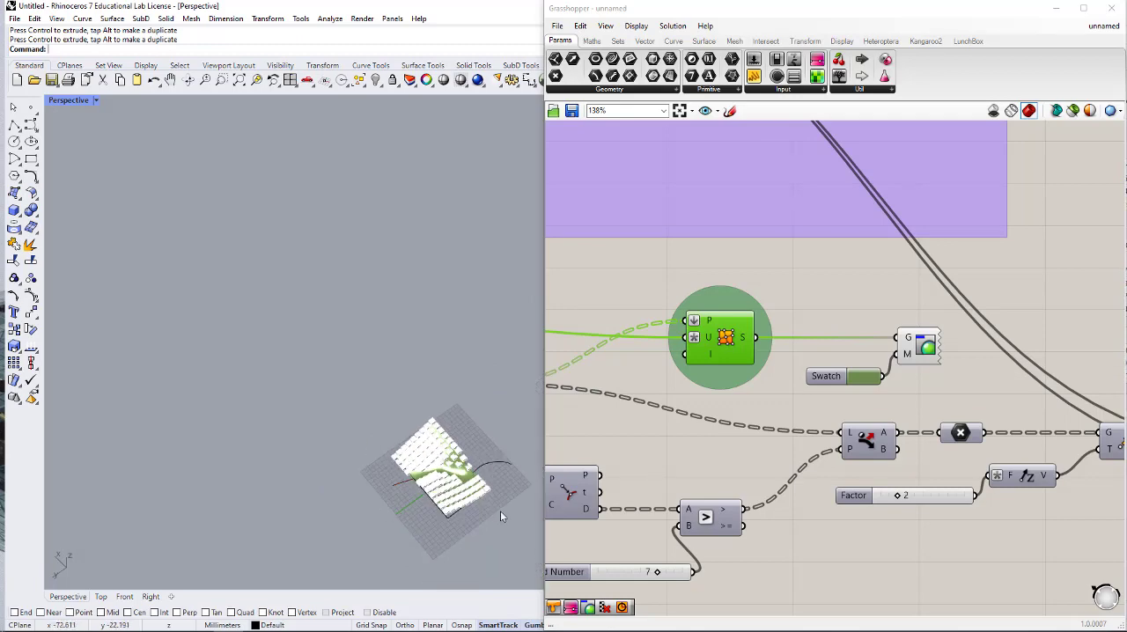
pyautogui.moveTo(500, 511); pyautogui.dragTo(350, 479, button='right')
pyautogui.scroll(10, 359, 334)
pyautogui.moveTo(358, 339); pyautogui.dragTo(352, 403, button='right')
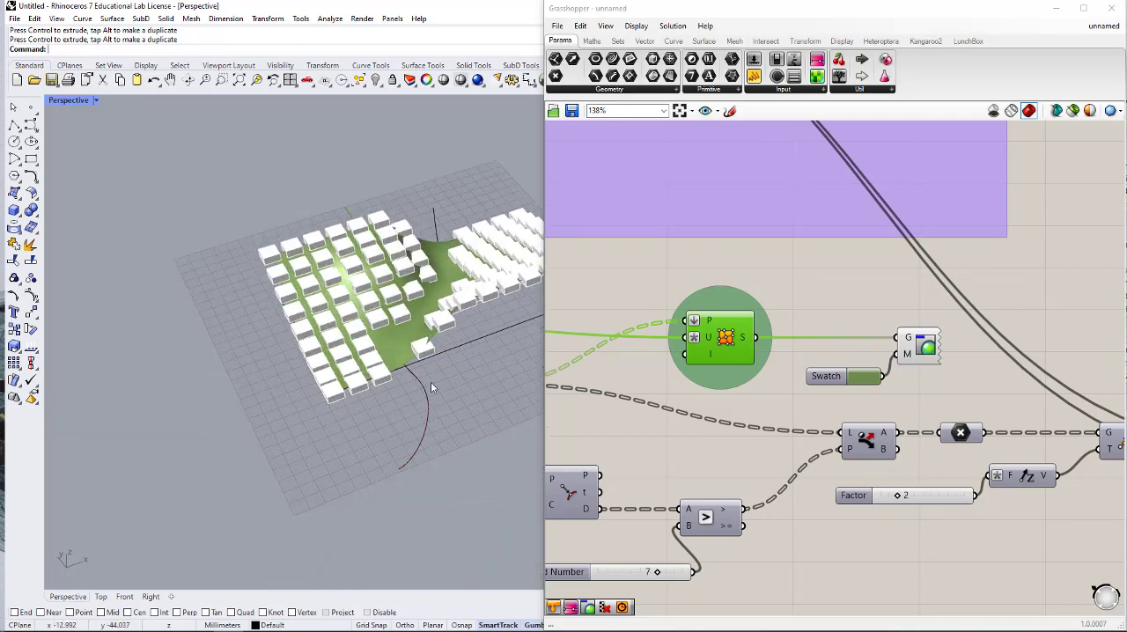
pyautogui.scroll(-1, 426, 308)
pyautogui.moveTo(438, 342)
pyautogui.mouseDown(button='right')
pyautogui.moveTo(435, 288)
pyautogui.moveTo(436, 343)
pyautogui.mouseUp(button='right')
pyautogui.scroll(2, 434, 288)
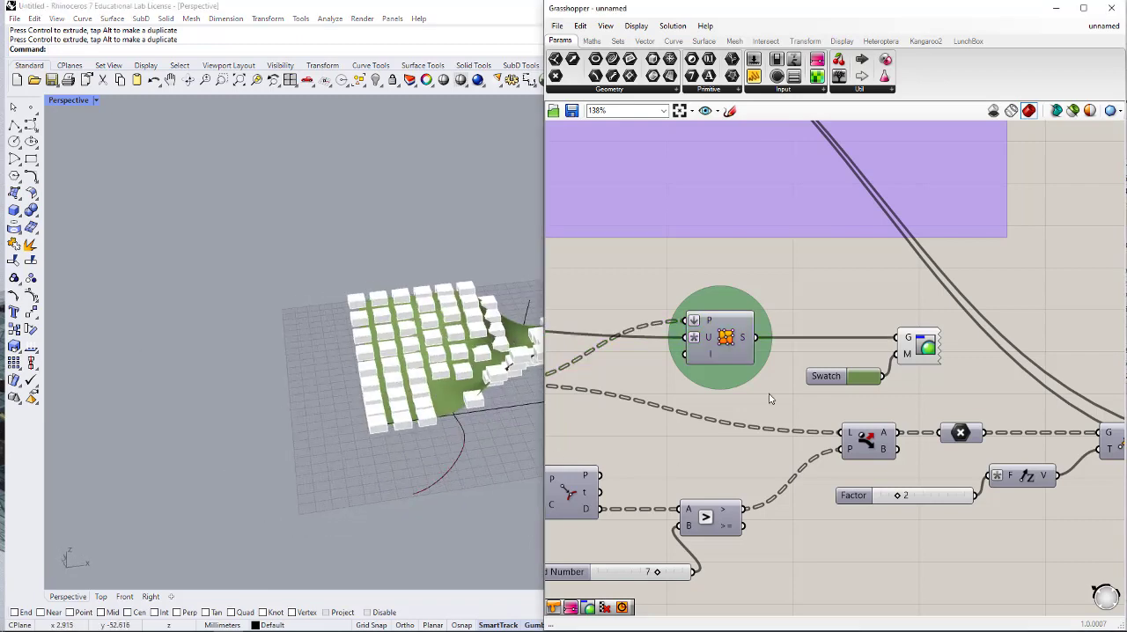
# - Set the surface division's U Count to 9 and V Count to 6
pyautogui.scroll(-4, 980, 413)
pyautogui.scroll(-2, 980, 413)
pyautogui.scroll(5, 750, 404)
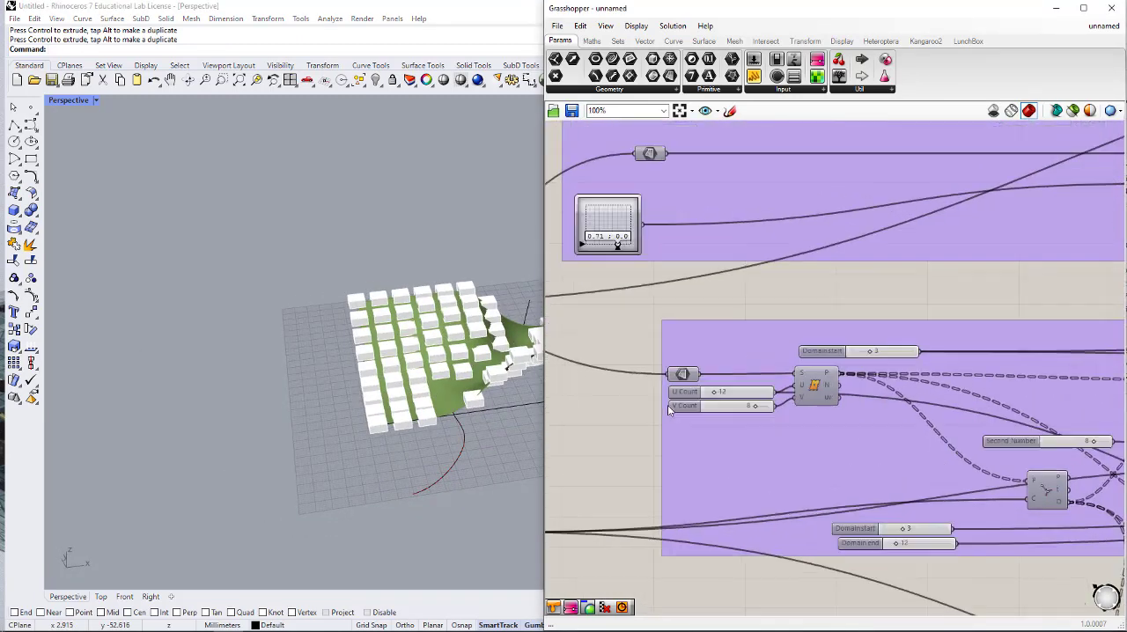
pyautogui.scroll(2, 750, 404)
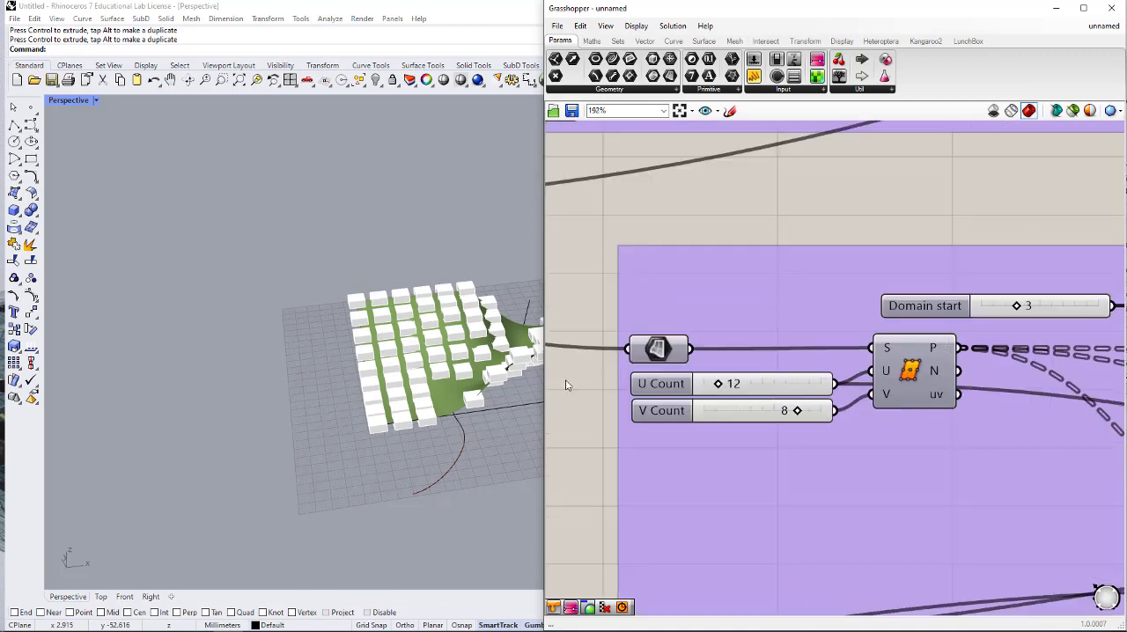
pyautogui.scroll(2, 733, 358)
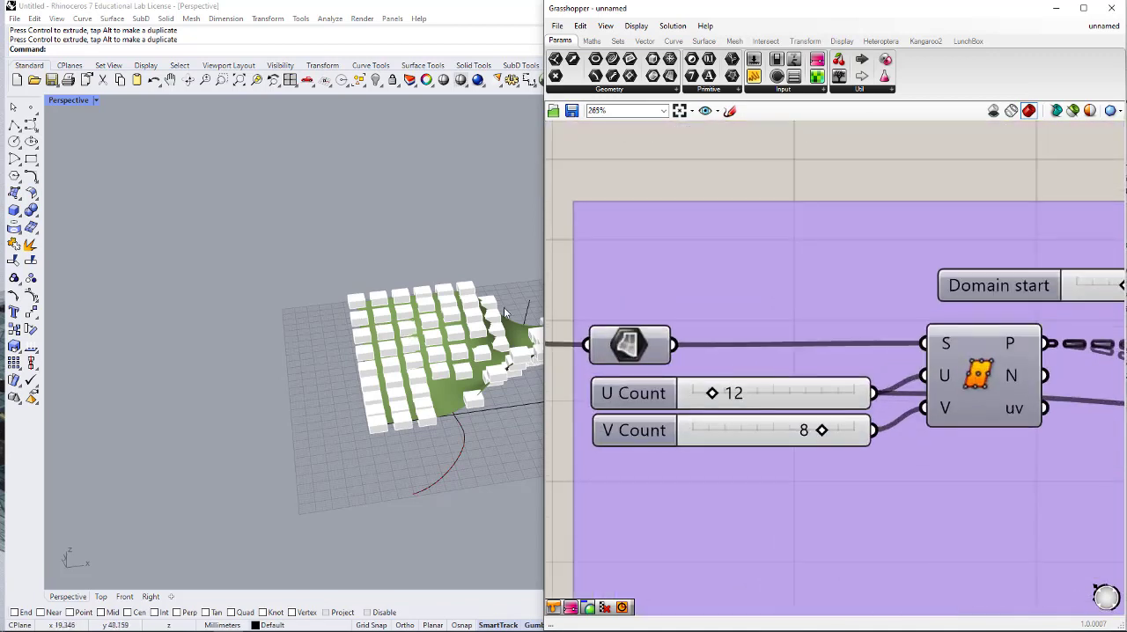
pyautogui.scroll(1, 700, 391)
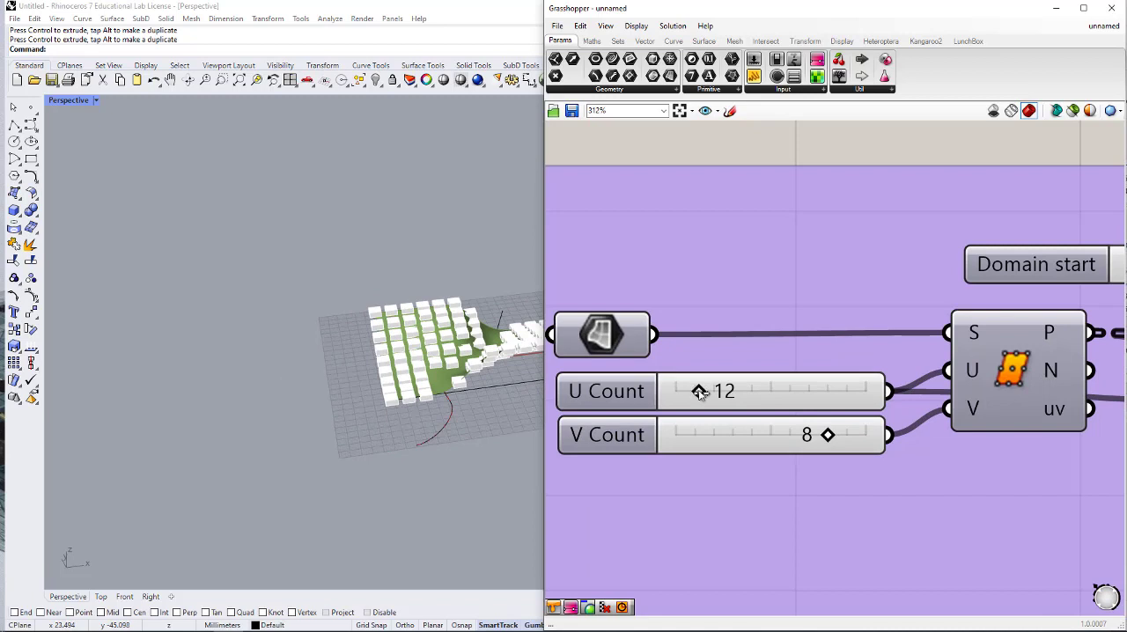
pyautogui.moveTo(699, 392)
pyautogui.mouseDown()
pyautogui.moveTo(685, 390)
pyautogui.moveTo(694, 392)
pyautogui.mouseUp()
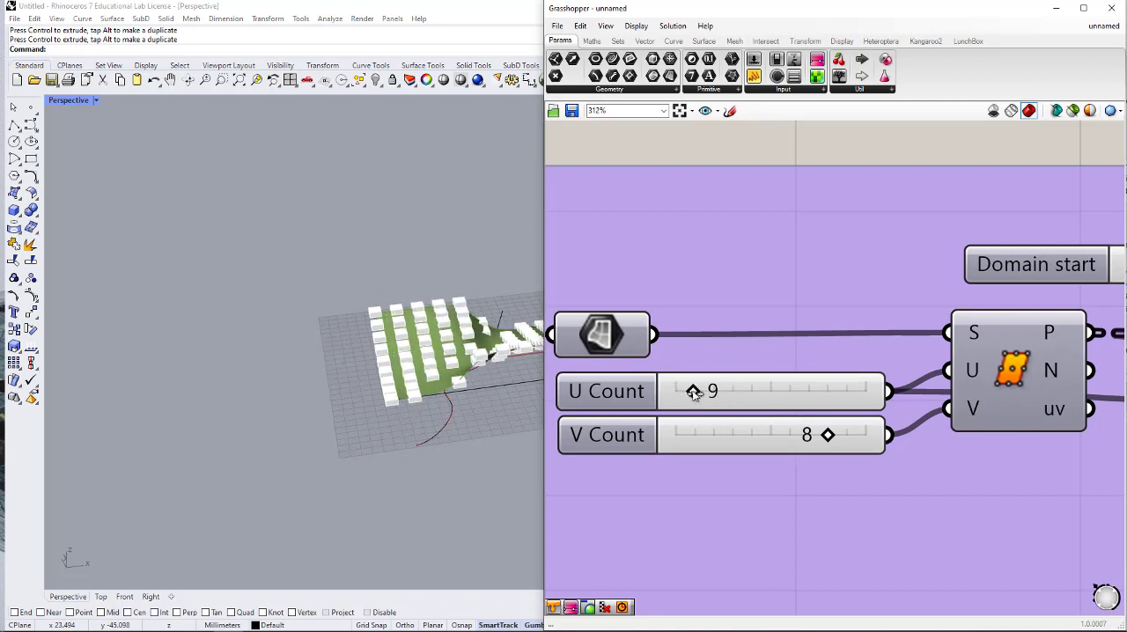
pyautogui.moveTo(816, 439); pyautogui.dragTo(787, 436)
pyautogui.moveTo(414, 440)
pyautogui.mouseDown(button='right')
pyautogui.moveTo(476, 445)
pyautogui.moveTo(452, 408)
pyautogui.moveTo(478, 388)
pyautogui.moveTo(407, 368)
pyautogui.moveTo(397, 439)
pyautogui.mouseUp(button='right')
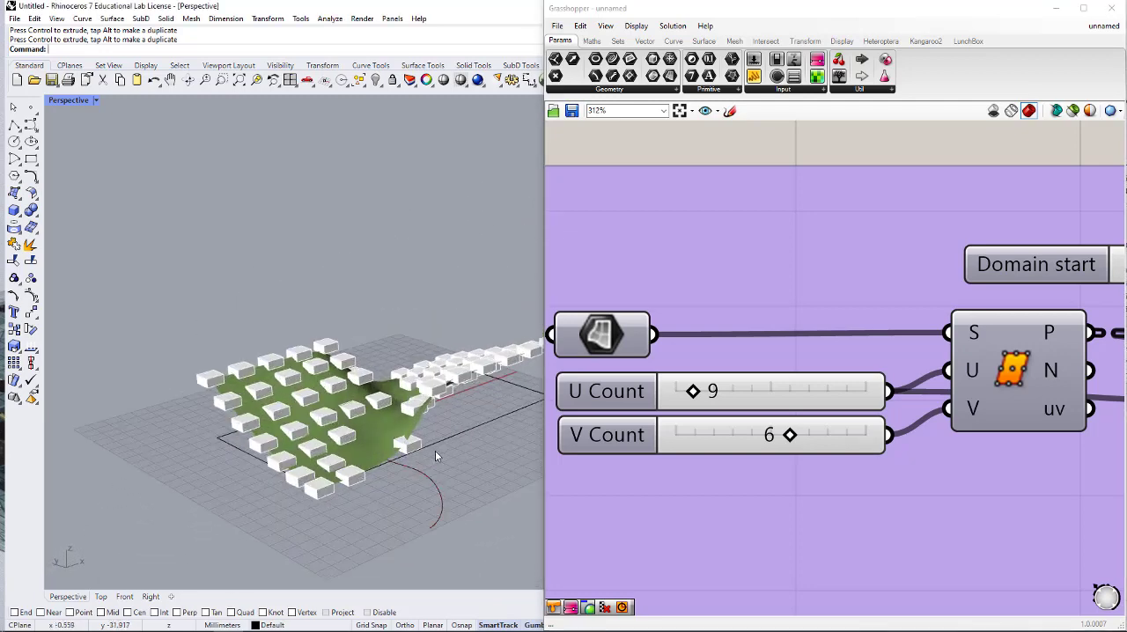
# - Set the Second Number slider feeding the Larger Than comparison's B input to 9
pyautogui.scroll(-8, 740, 381)
pyautogui.scroll(5, 740, 381)
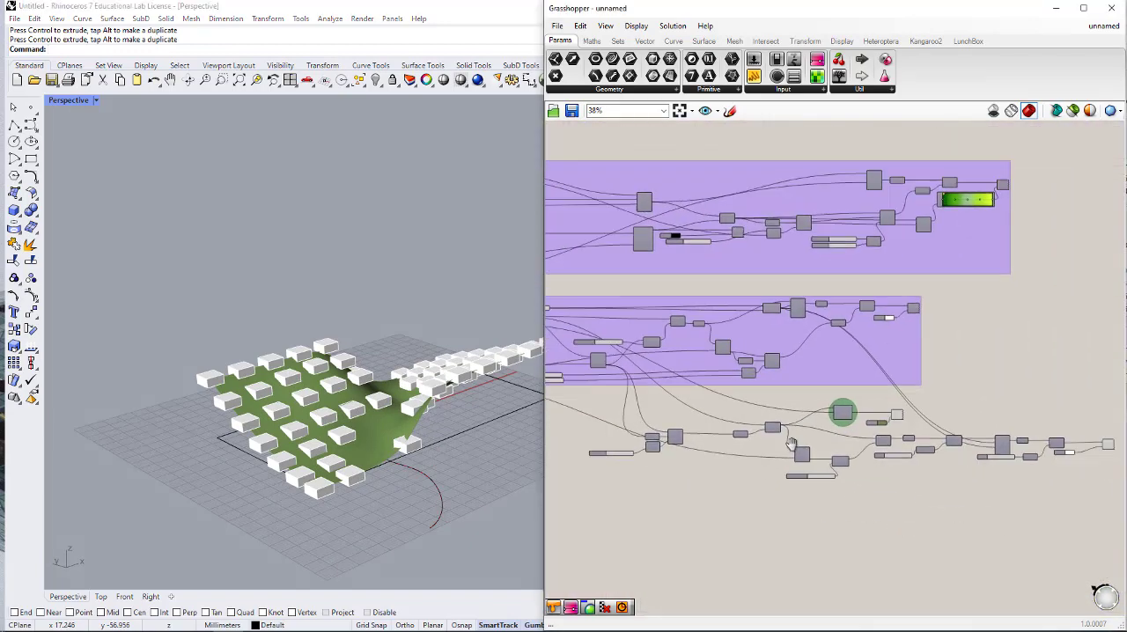
pyautogui.scroll(-1, 940, 460)
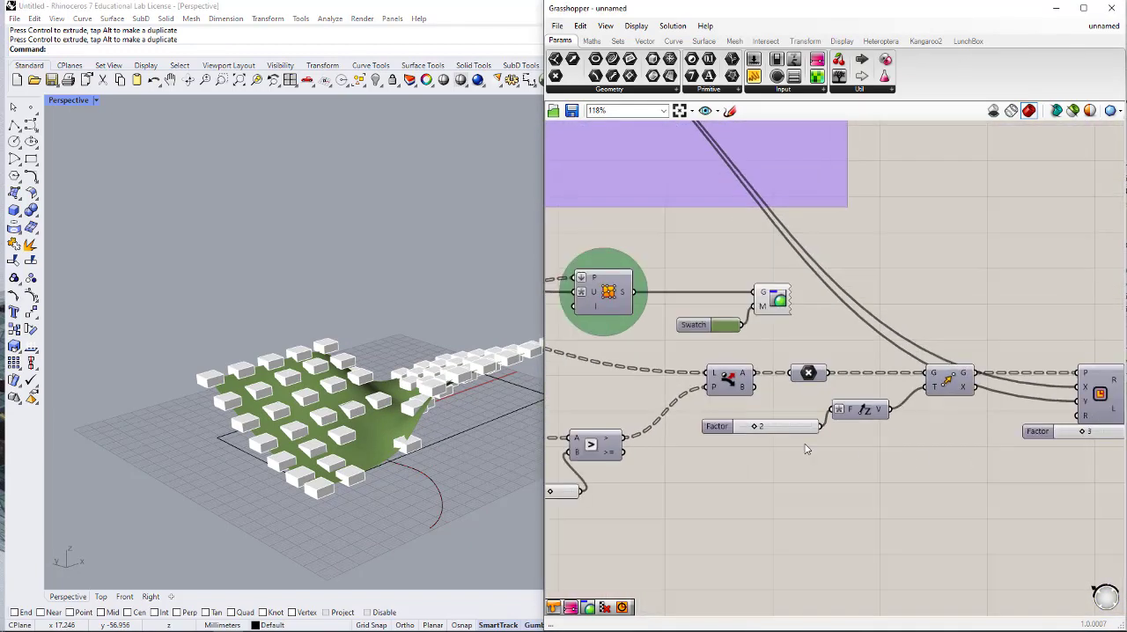
pyautogui.moveTo(767, 445)
pyautogui.mouseDown(button='right')
pyautogui.moveTo(958, 442)
pyautogui.moveTo(820, 440)
pyautogui.mouseUp(button='right')
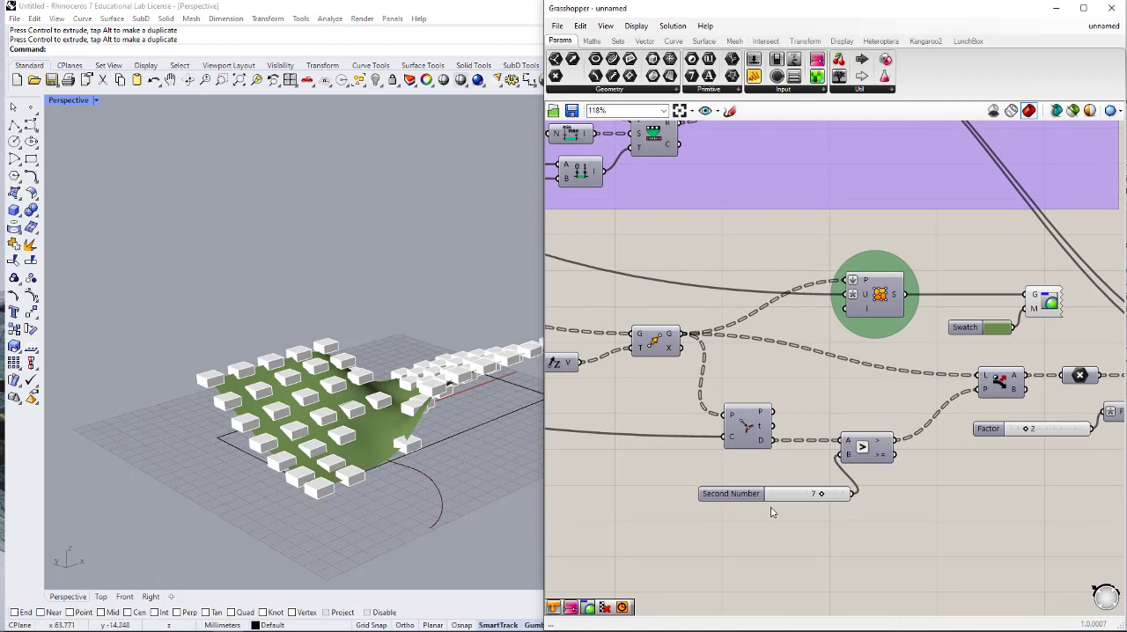
pyautogui.scroll(2, 810, 497)
pyautogui.moveTo(831, 495); pyautogui.dragTo(844, 496)
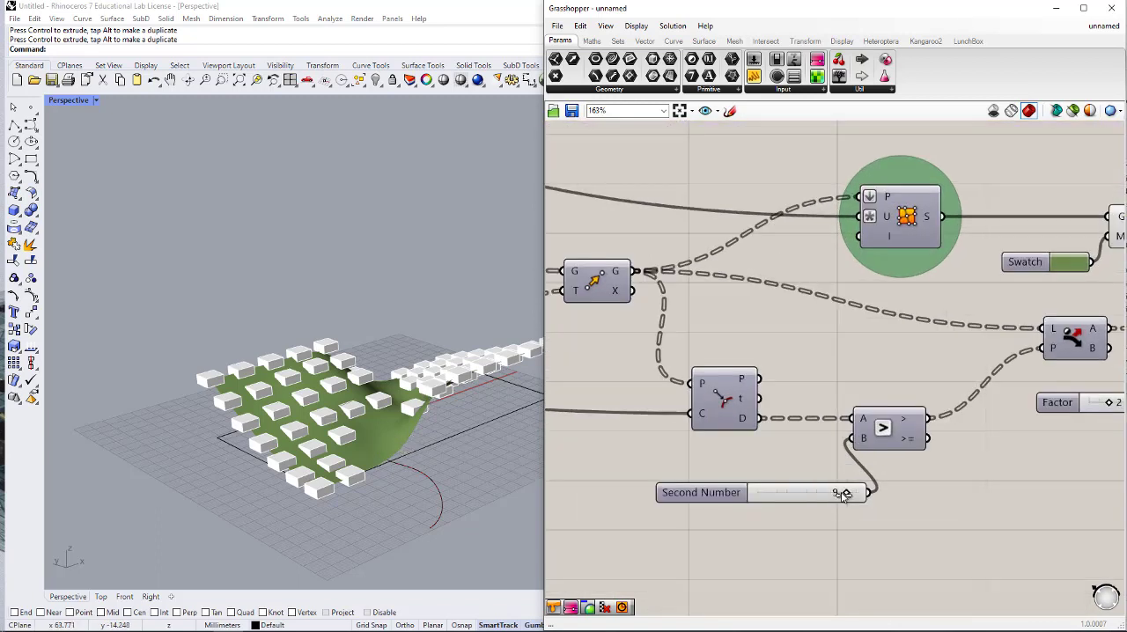
# - Review the box layout on the surface in the viewport alongside the component chain that ends in Custom Preview
pyautogui.moveTo(453, 445); pyautogui.dragTo(374, 445, button='right')
pyautogui.moveTo(353, 449); pyautogui.dragTo(384, 363, button='right')
pyautogui.click(835, 578)
pyautogui.scroll(-5, 784, 452)
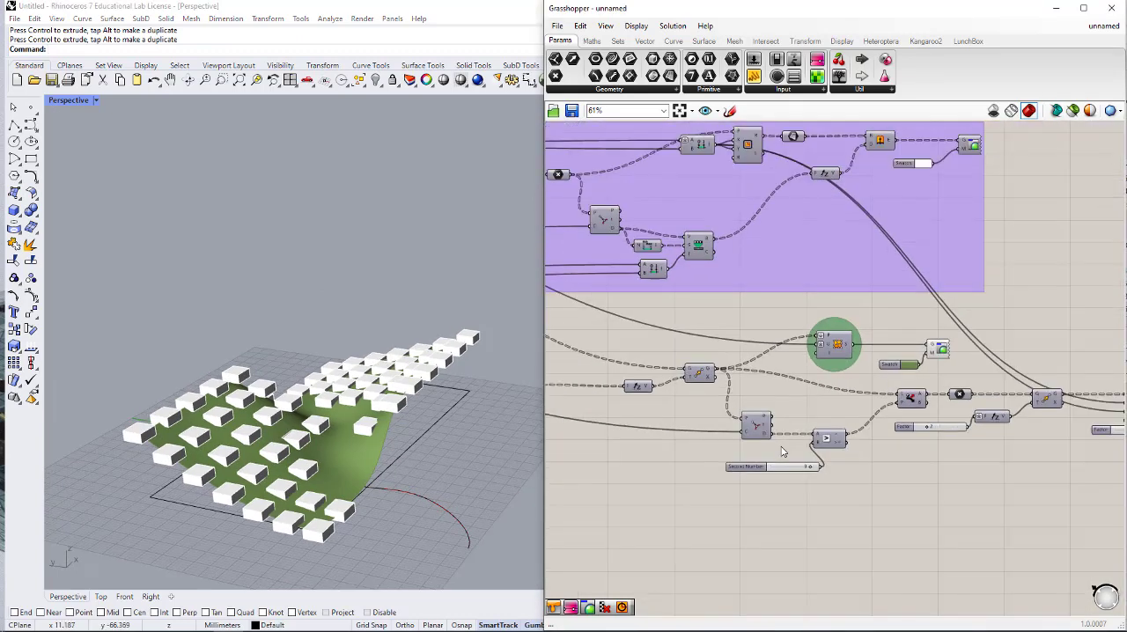
pyautogui.moveTo(877, 442); pyautogui.dragTo(705, 438, button='right')
pyautogui.scroll(2, 956, 423)
pyautogui.moveTo(1038, 401); pyautogui.dragTo(938, 401, button='right')
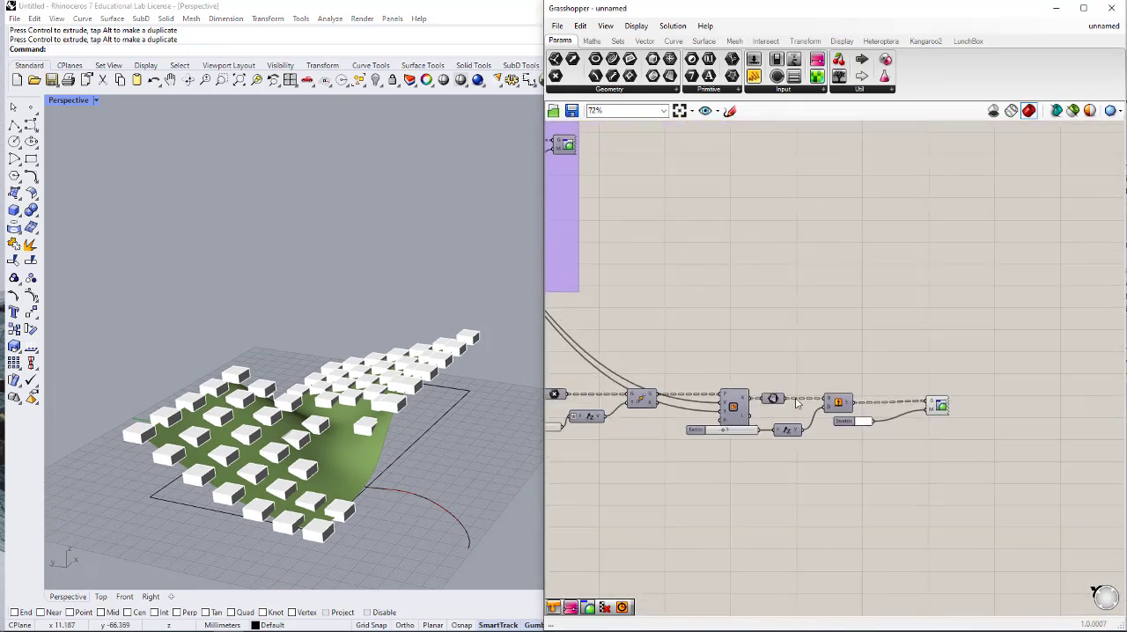
pyautogui.moveTo(381, 415); pyautogui.dragTo(310, 455, button='right')
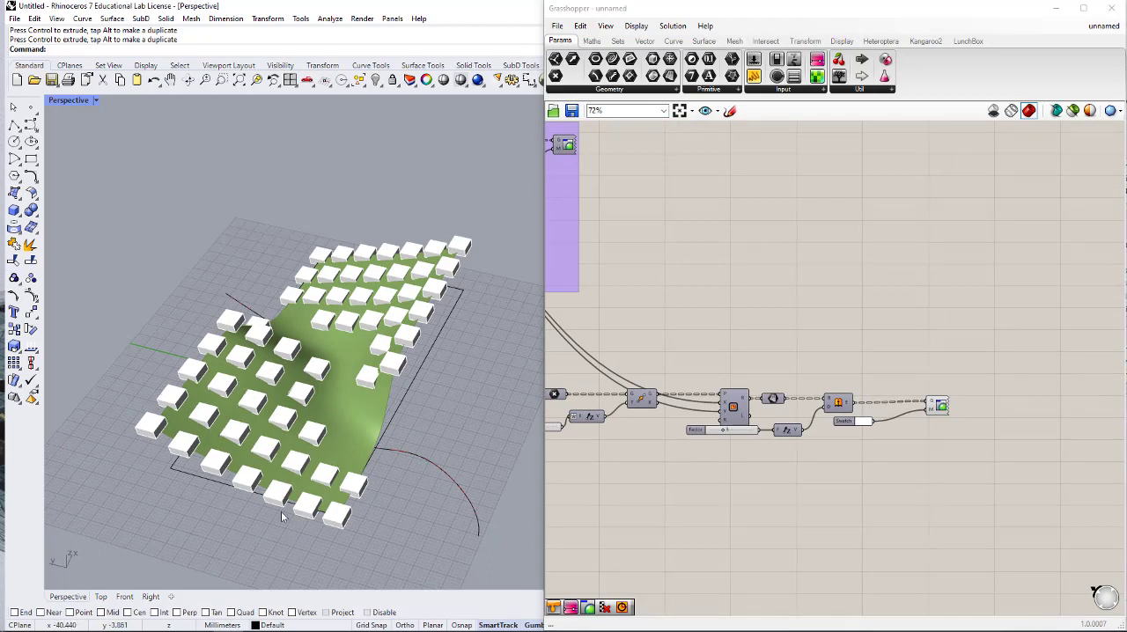
pyautogui.moveTo(871, 408); pyautogui.dragTo(1038, 420, button='right')
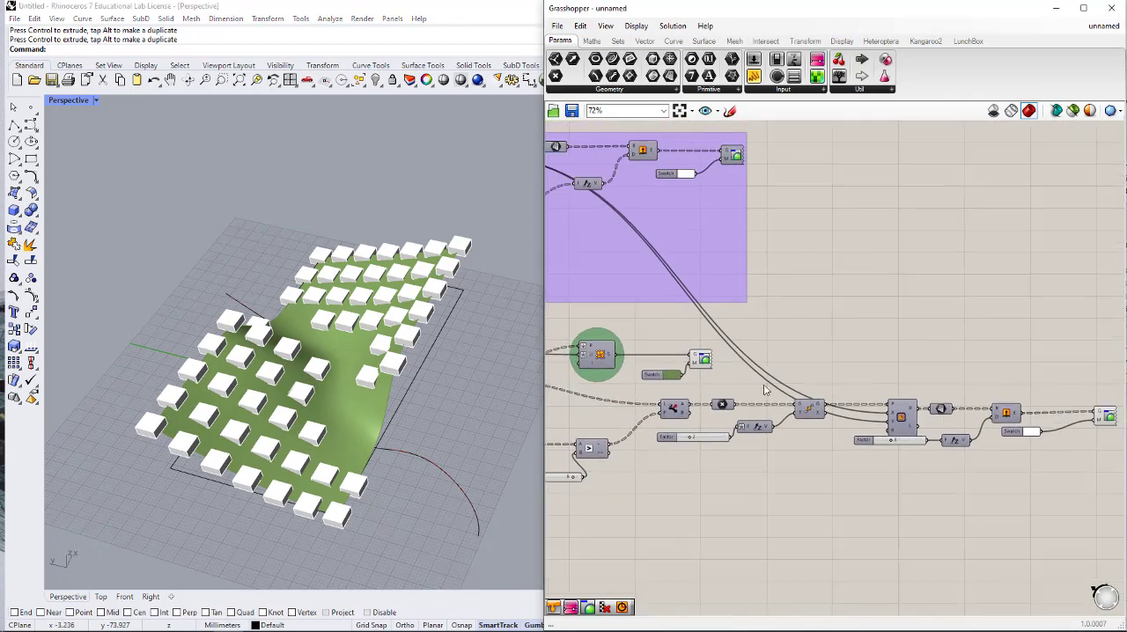
# - Add a Rotate component below the boxes' Custom Preview and connect Extrude's E output to its G input
pyautogui.moveTo(769, 384); pyautogui.dragTo(672, 356, button='right')
pyautogui.moveTo(1034, 459); pyautogui.dragTo(933, 437, button='right')
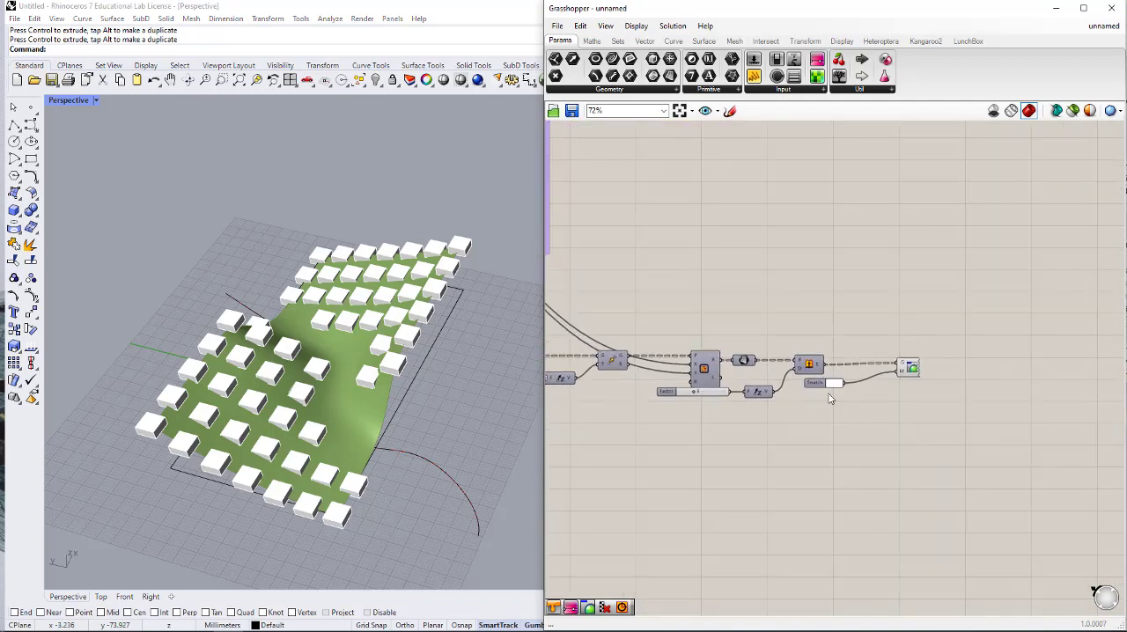
pyautogui.doubleClick(867, 428)
pyautogui.write('rotate')
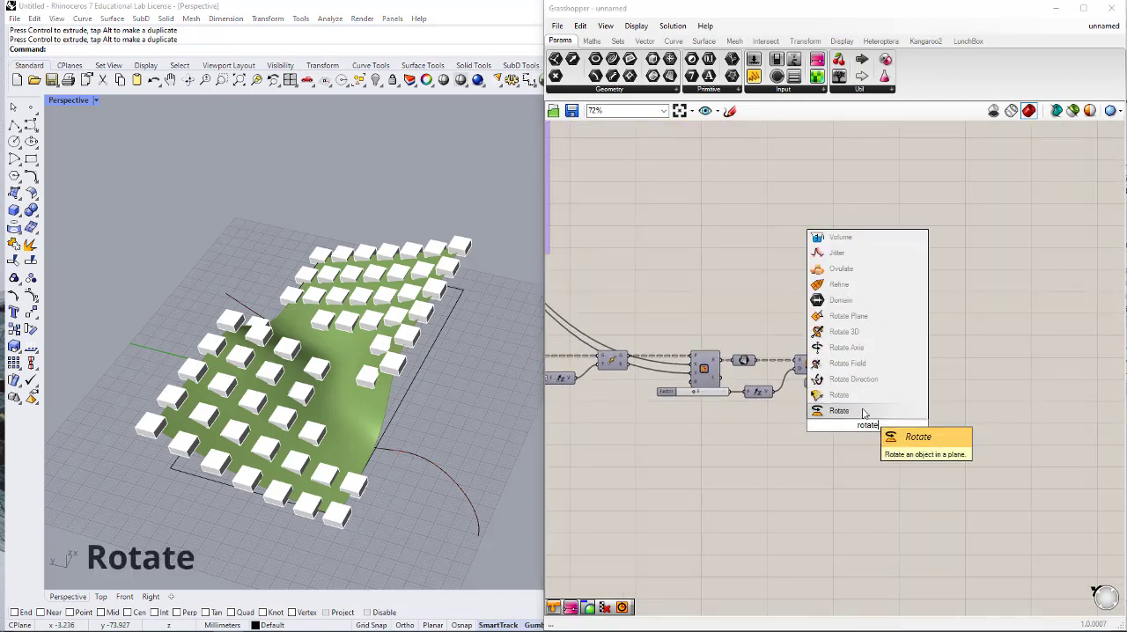
pyautogui.click(864, 413)
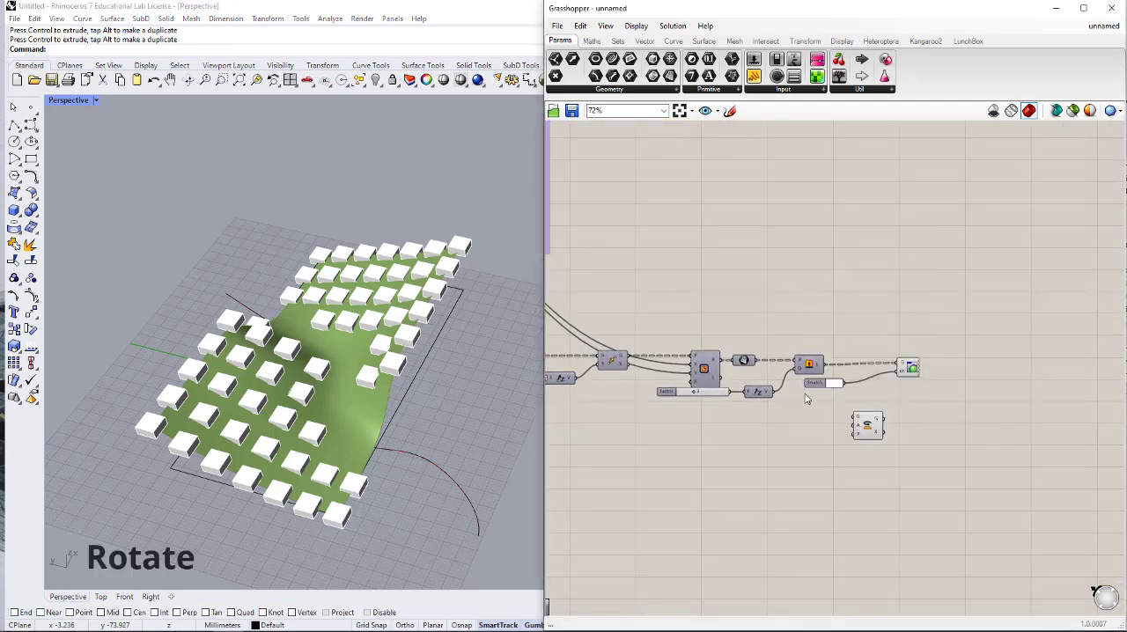
pyautogui.scroll(3, 777, 364)
pyautogui.moveTo(833, 356); pyautogui.dragTo(958, 449)
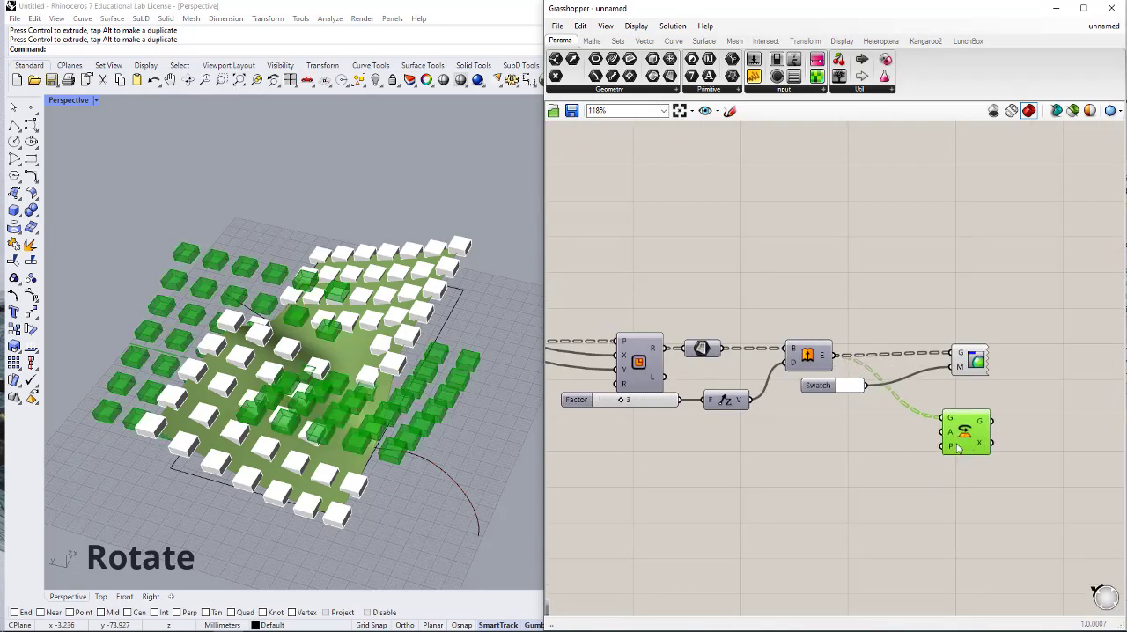
# - Switch the Rotate component's A input to degrees and reposition the component below Custom Preview
pyautogui.rightClick(952, 434)
pyautogui.click(978, 508)
pyautogui.click(968, 507)
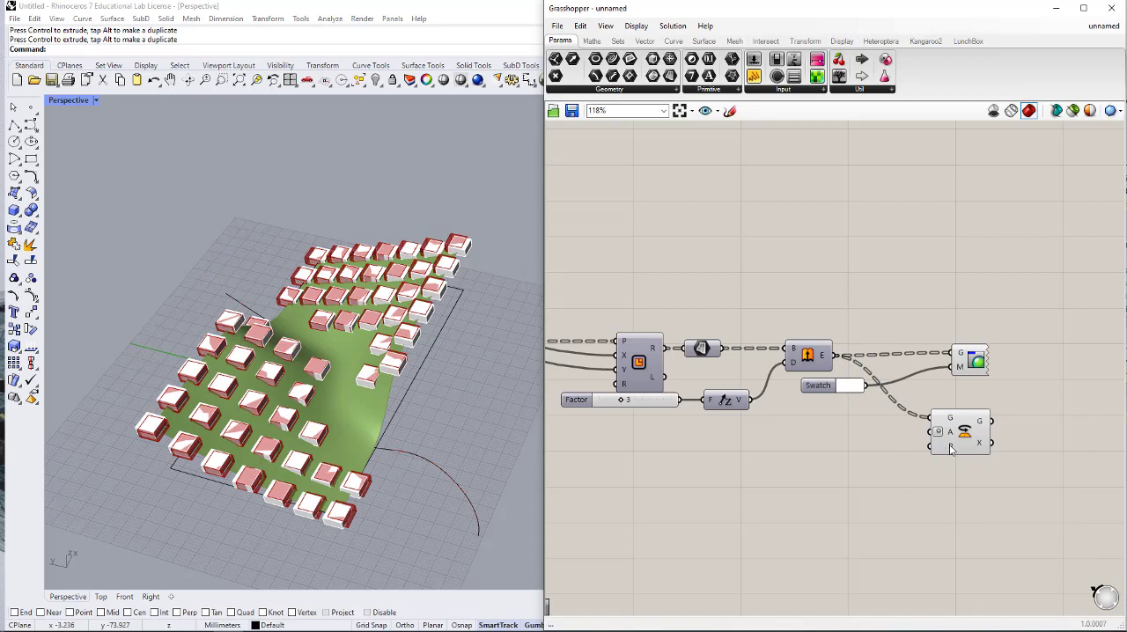
pyautogui.moveTo(945, 450); pyautogui.dragTo(967, 449)
pyautogui.click(862, 456)
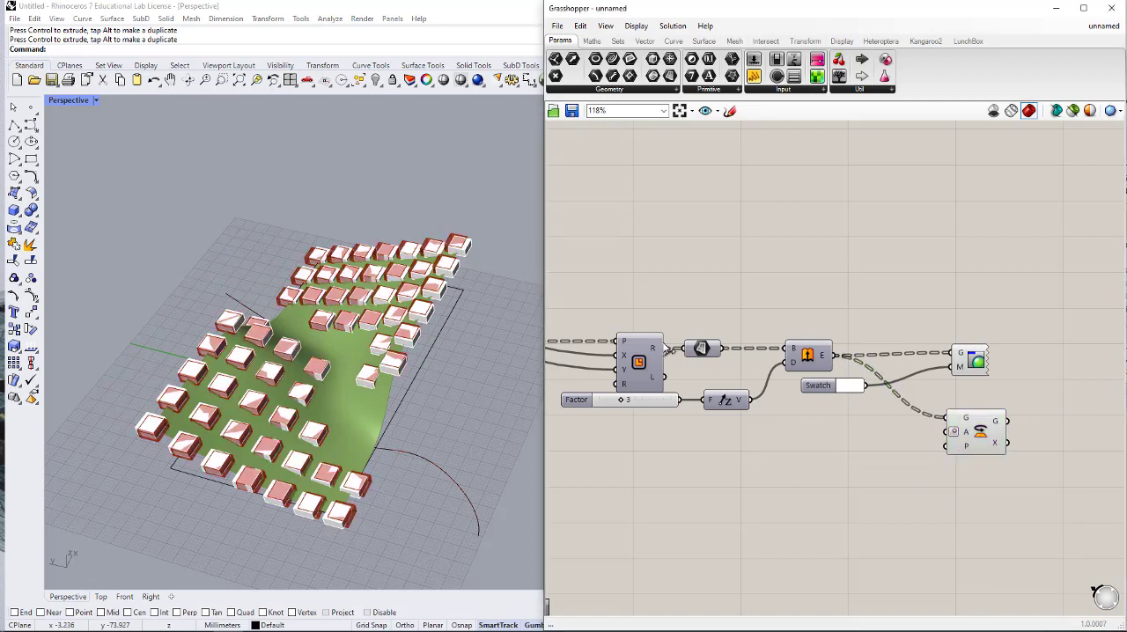
# - Connect the G output of the Move component before the Rectangle to Rotate's P input
pyautogui.moveTo(694, 376); pyautogui.dragTo(783, 367, button='right')
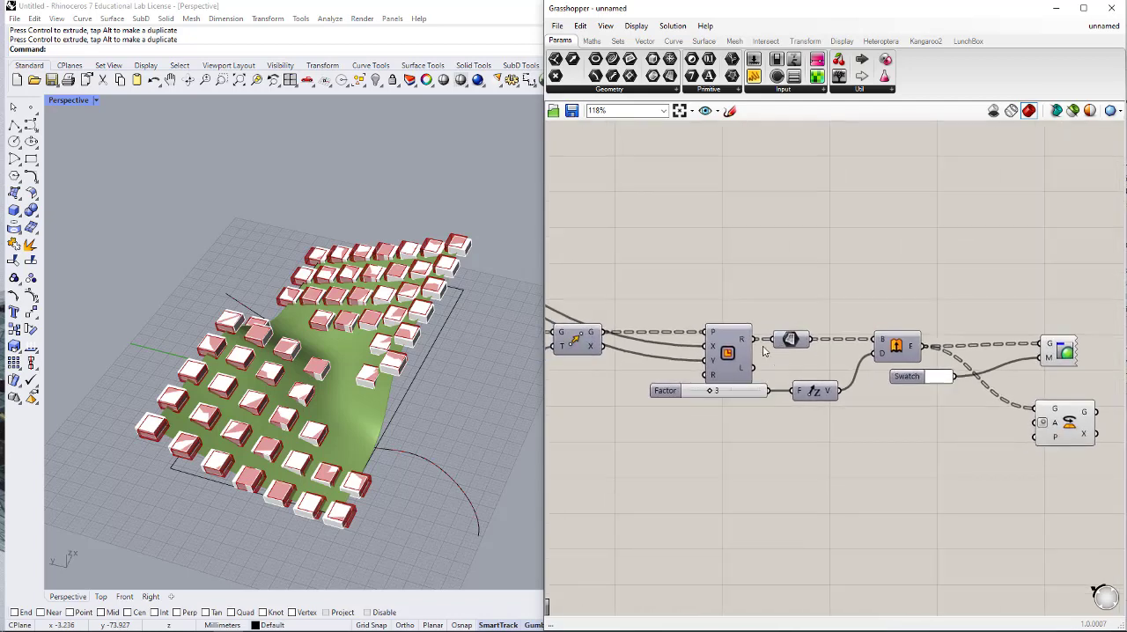
pyautogui.moveTo(605, 337); pyautogui.dragTo(683, 338, button='right')
pyautogui.moveTo(684, 336); pyautogui.dragTo(1097, 449)
pyautogui.scroll(-2, 1017, 464)
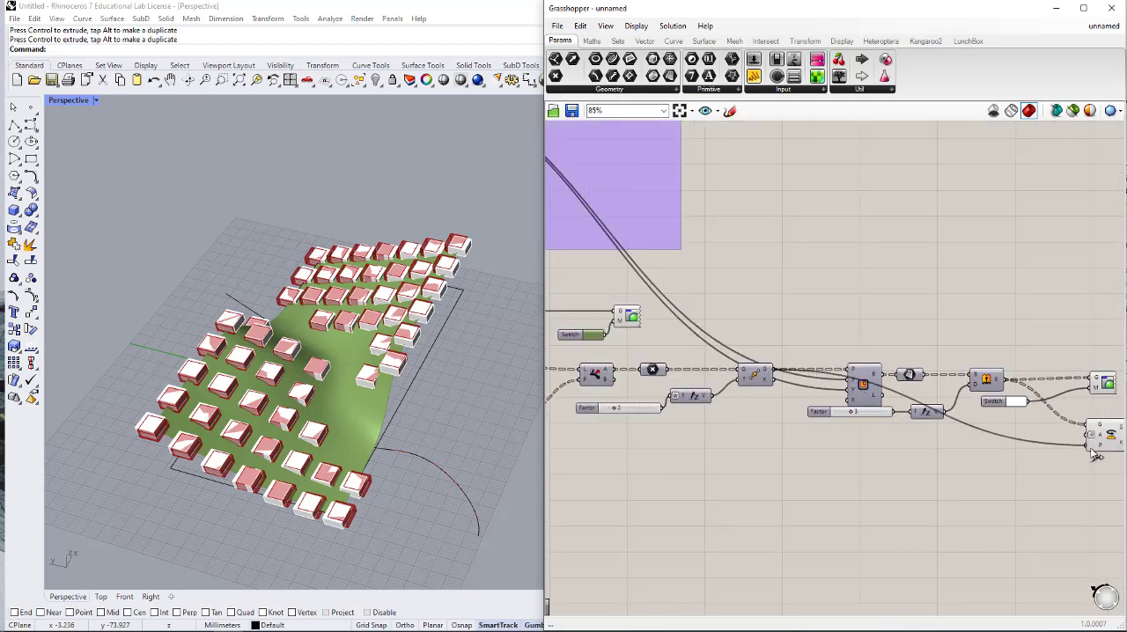
pyautogui.moveTo(1097, 454); pyautogui.dragTo(837, 453, button='right')
pyautogui.scroll(1, 871, 438)
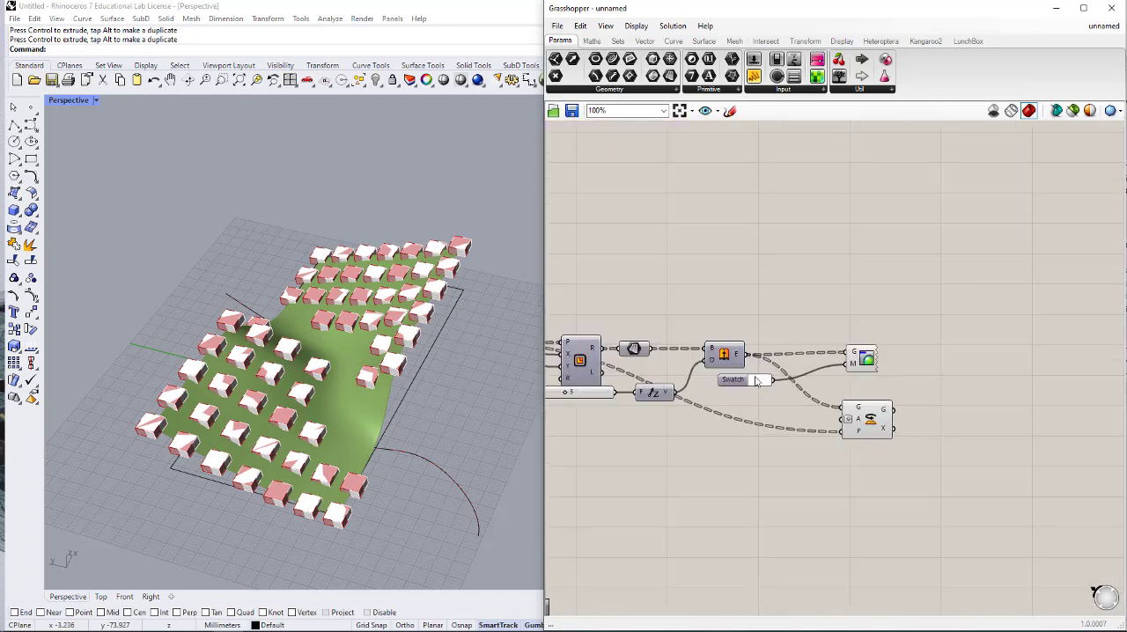
# - Feed Rotate's G output into the boxes' Custom Preview, moved further along the chain, and disable Rotate's own preview
pyautogui.moveTo(878, 370); pyautogui.dragTo(1006, 370)
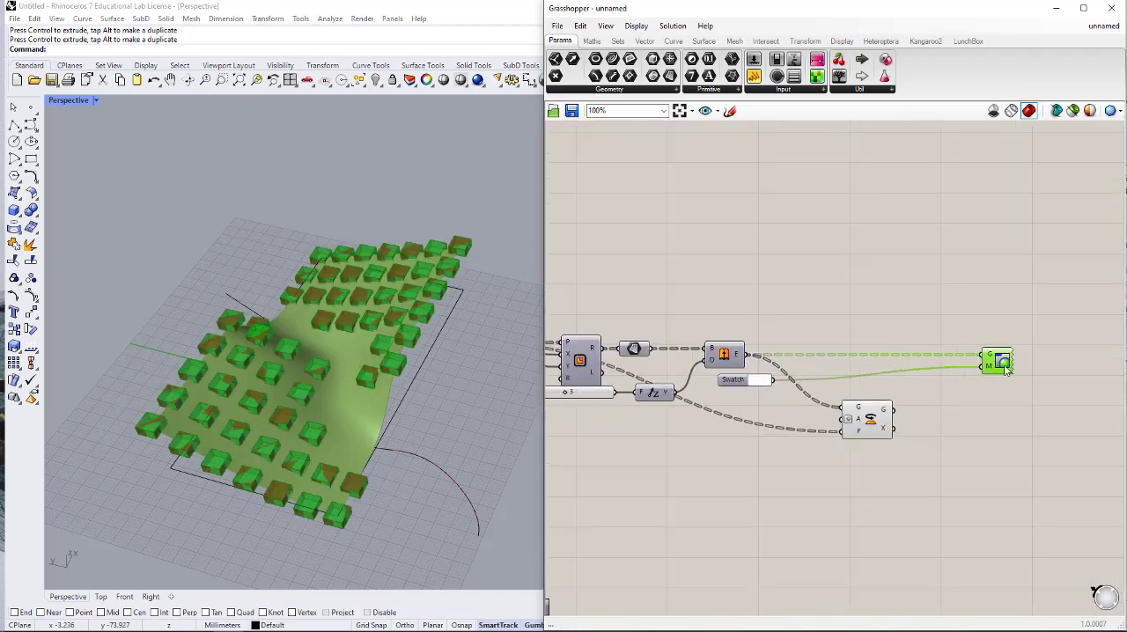
pyautogui.moveTo(895, 412); pyautogui.dragTo(982, 355)
pyautogui.click(870, 418)
pyautogui.middleClick(869, 419)
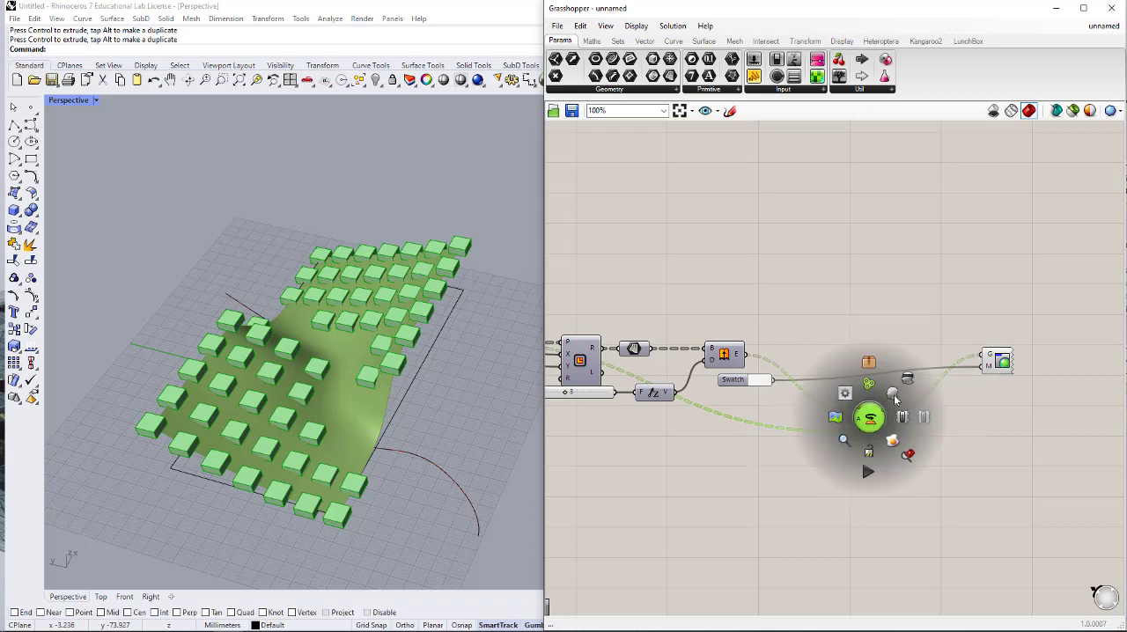
pyautogui.click(894, 395)
pyautogui.moveTo(855, 432); pyautogui.dragTo(972, 404, button='right')
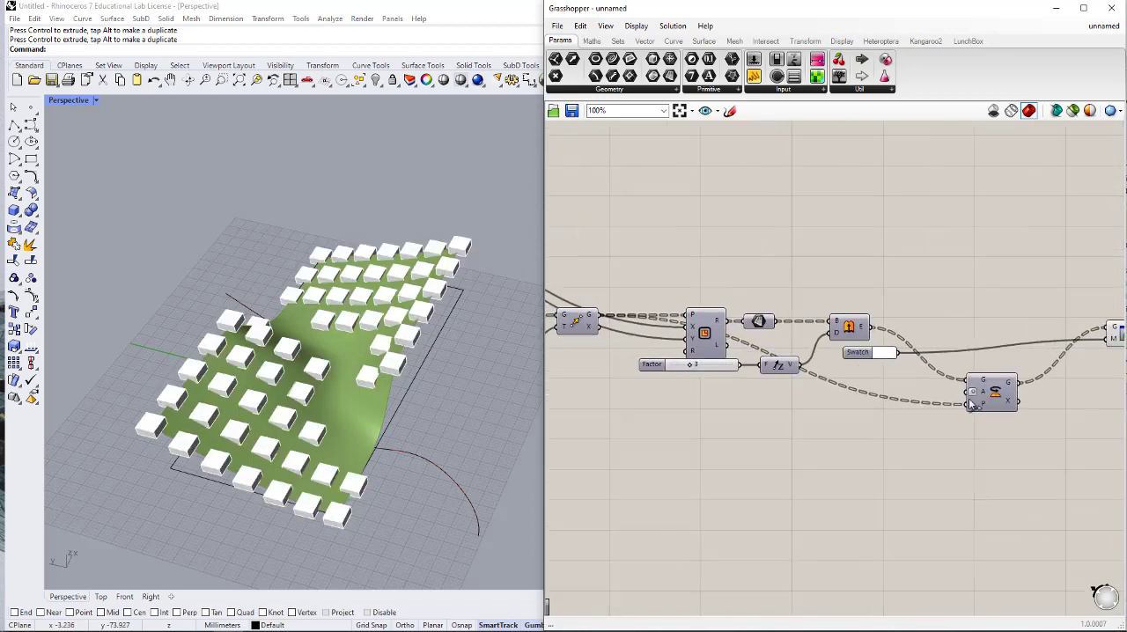
# - Duplicate the Remap Numbers component that drives the surface points and place the copy below the boxes' Extrude component
pyautogui.moveTo(431, 416); pyautogui.dragTo(395, 406, button='right')
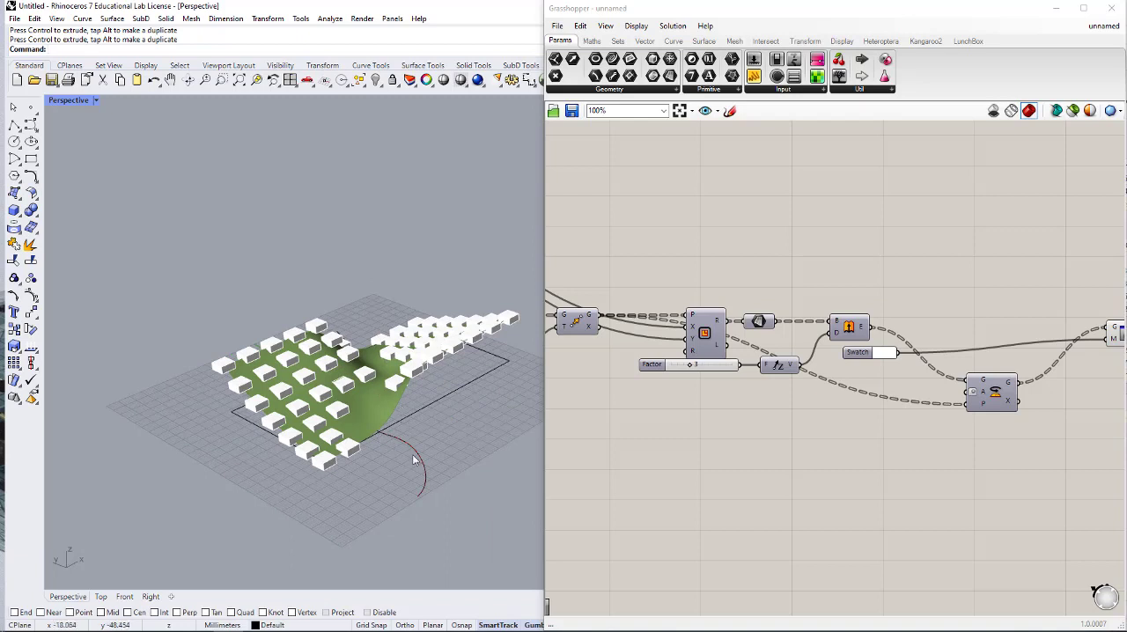
pyautogui.moveTo(804, 454); pyautogui.dragTo(829, 448, button='right')
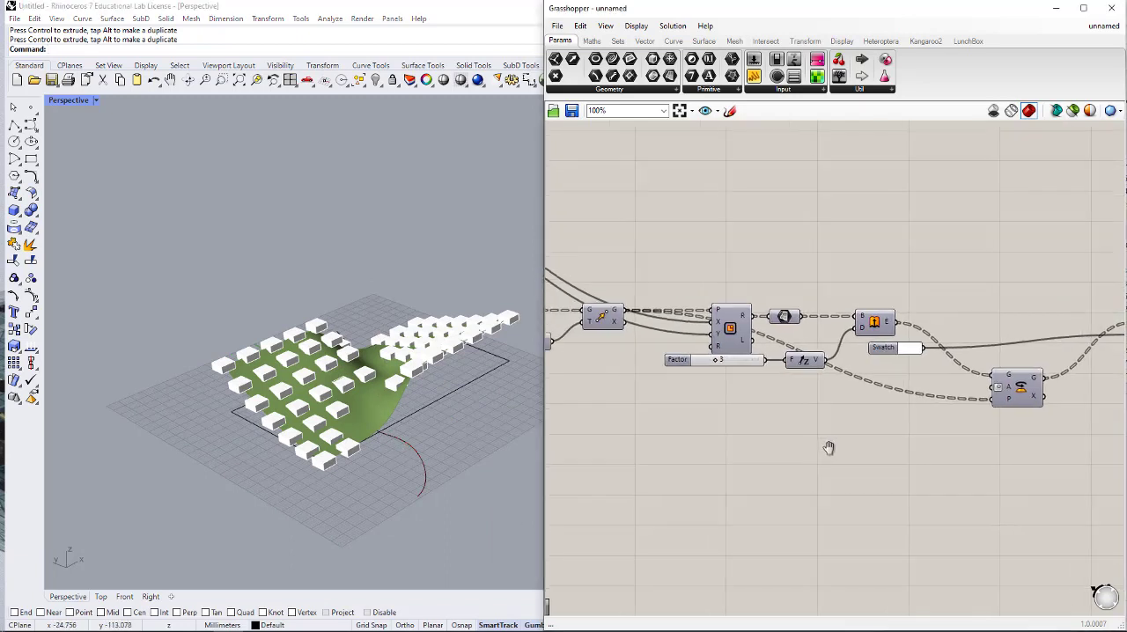
pyautogui.moveTo(724, 394); pyautogui.dragTo(854, 391, button='right')
pyautogui.scroll(-2, 703, 393)
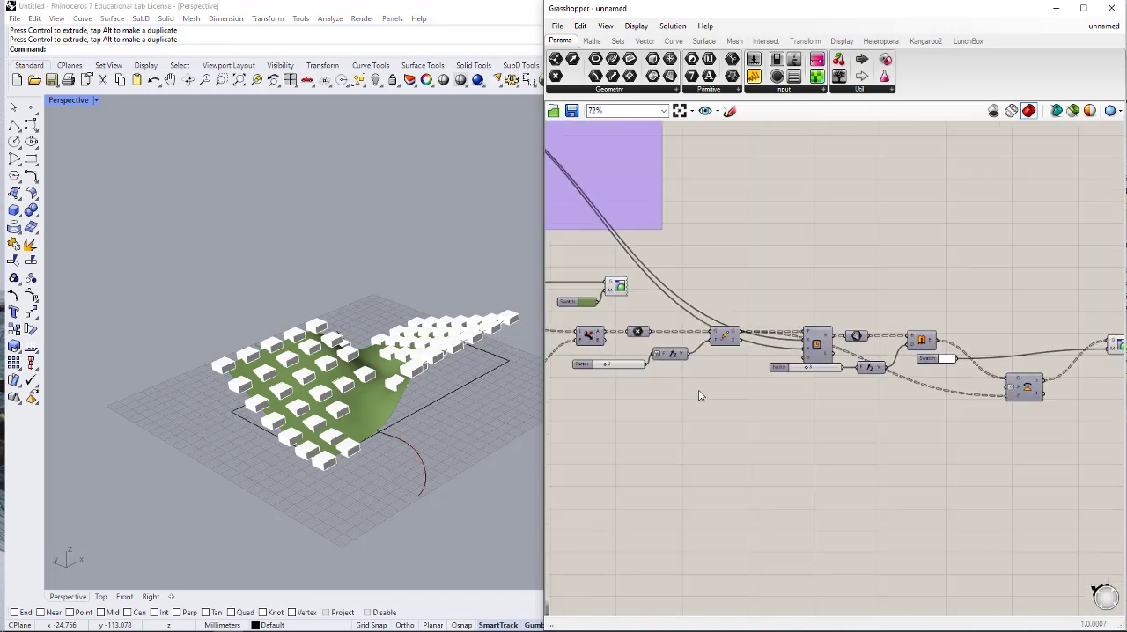
pyautogui.moveTo(699, 393); pyautogui.dragTo(889, 378, button='right')
pyautogui.moveTo(624, 357); pyautogui.dragTo(867, 377, button='right')
pyautogui.scroll(-1, 773, 381)
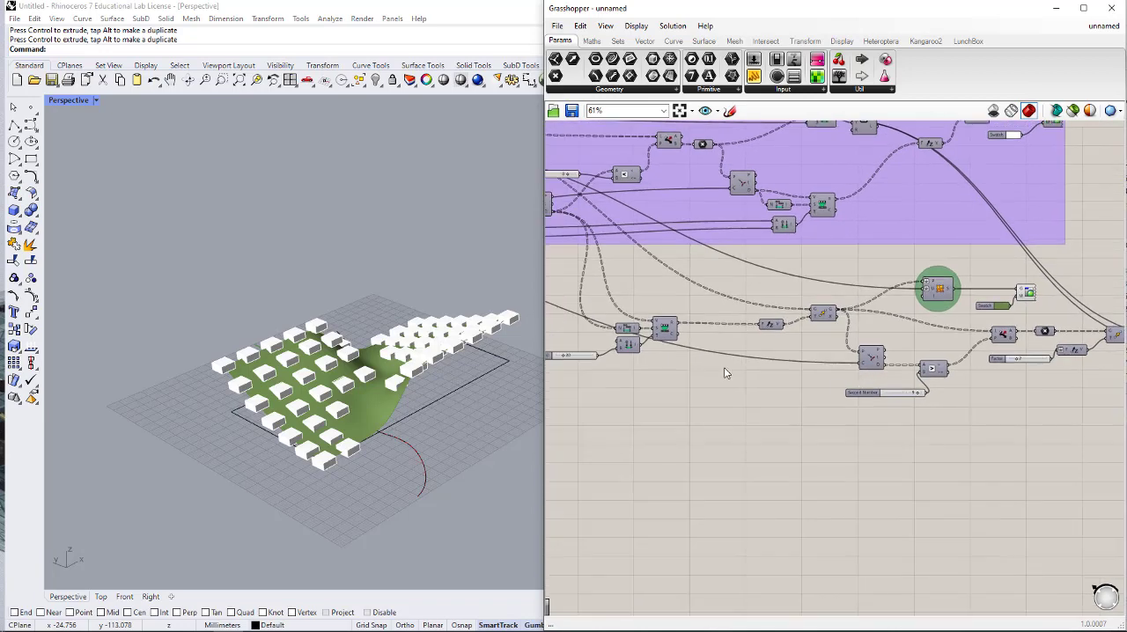
pyautogui.click(658, 325)
pyautogui.hotkey('ctrl', 'c')
pyautogui.hotkey('ctrl', 'v')
pyautogui.moveTo(667, 335); pyautogui.dragTo(974, 415)
pyautogui.scroll(-3, 791, 456)
pyautogui.scroll(5, 1065, 437)
# - Add a Construct Domain component beside the copied Remap Numbers and connect it to the T input
pyautogui.doubleClick(905, 445)
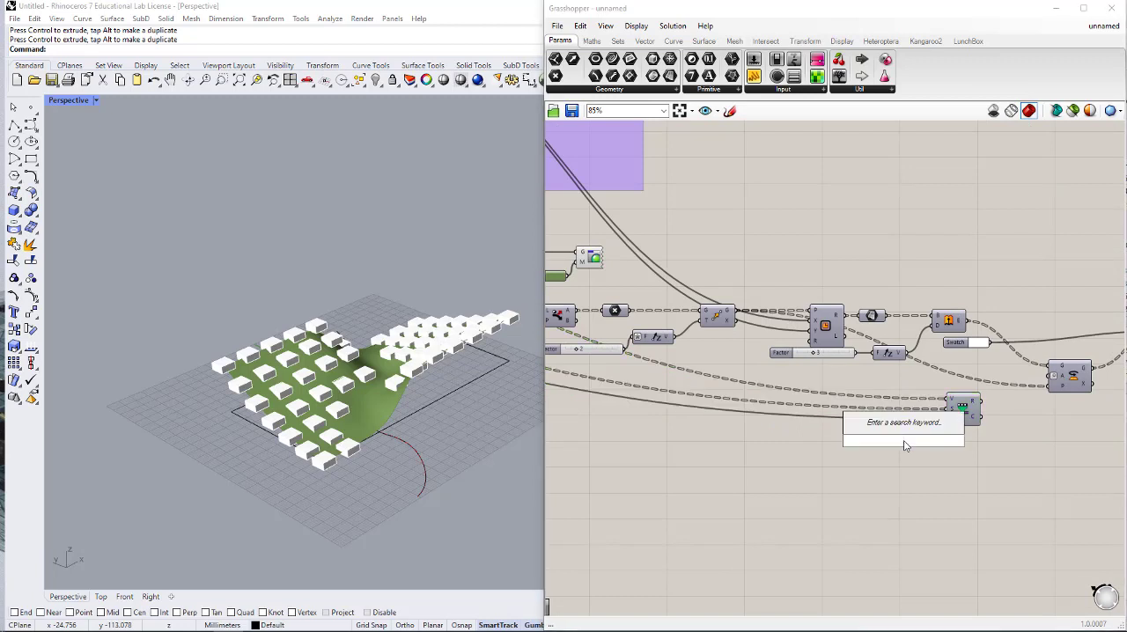
pyautogui.write('con dom')
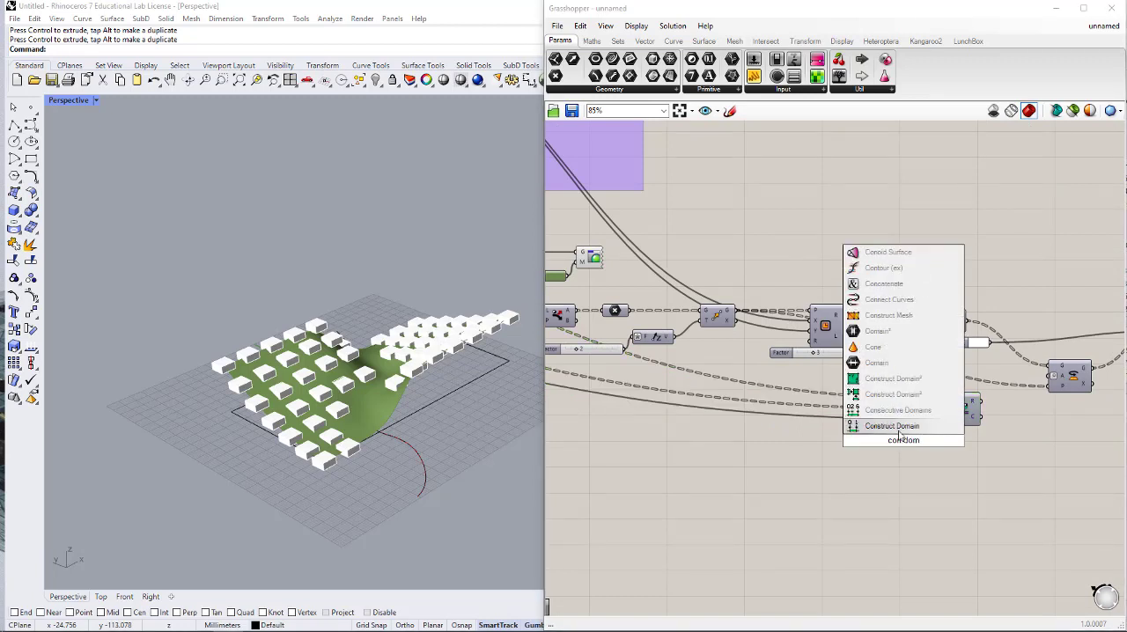
pyautogui.click(900, 428)
pyautogui.moveTo(947, 421); pyautogui.dragTo(914, 432)
pyautogui.scroll(2, 904, 429)
# - Set Construct Domain's end with a new slider of 90 and connect the copied Remap Numbers' R output to Rotate's A input
pyautogui.doubleClick(847, 441)
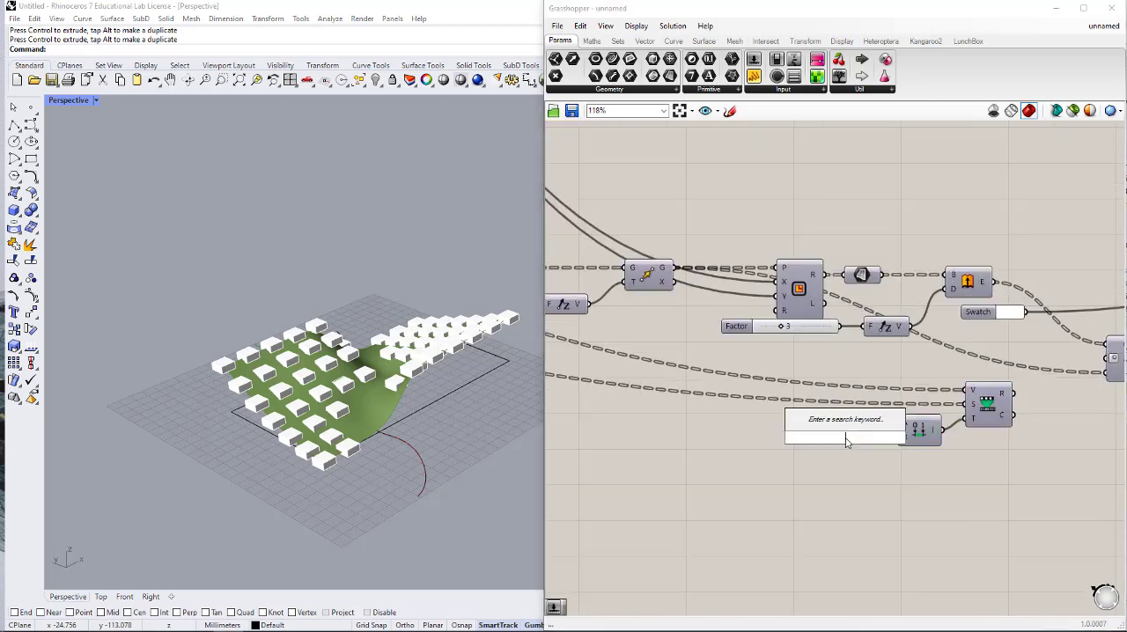
pyautogui.write('90')
pyautogui.press('Return')
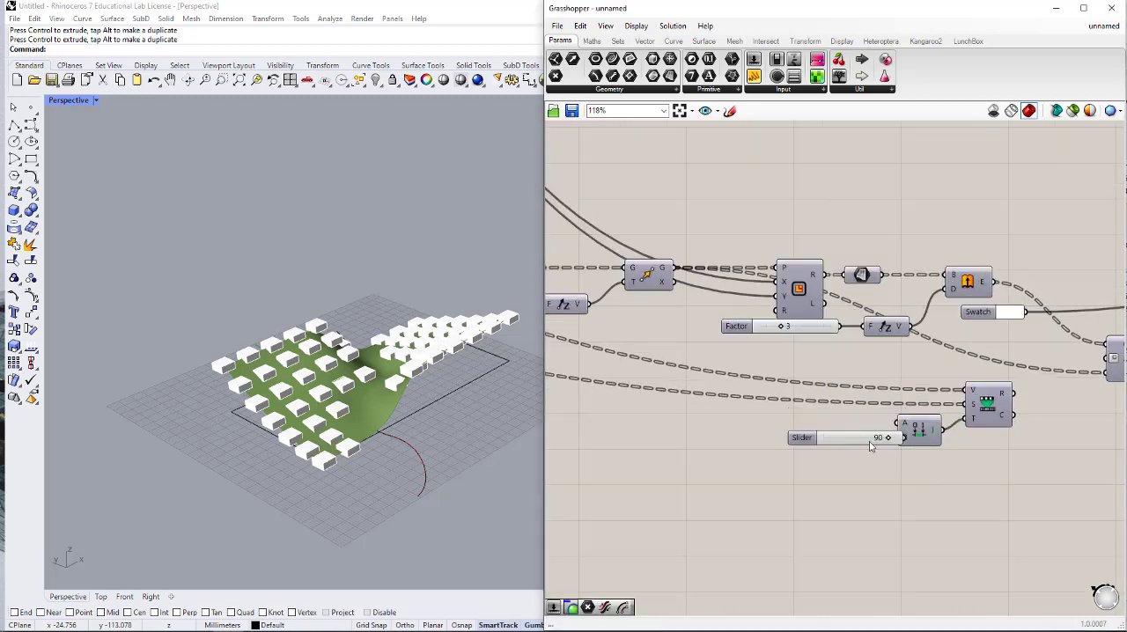
pyautogui.moveTo(870, 447); pyautogui.dragTo(900, 441)
pyautogui.moveTo(982, 429); pyautogui.dragTo(784, 467, button='right')
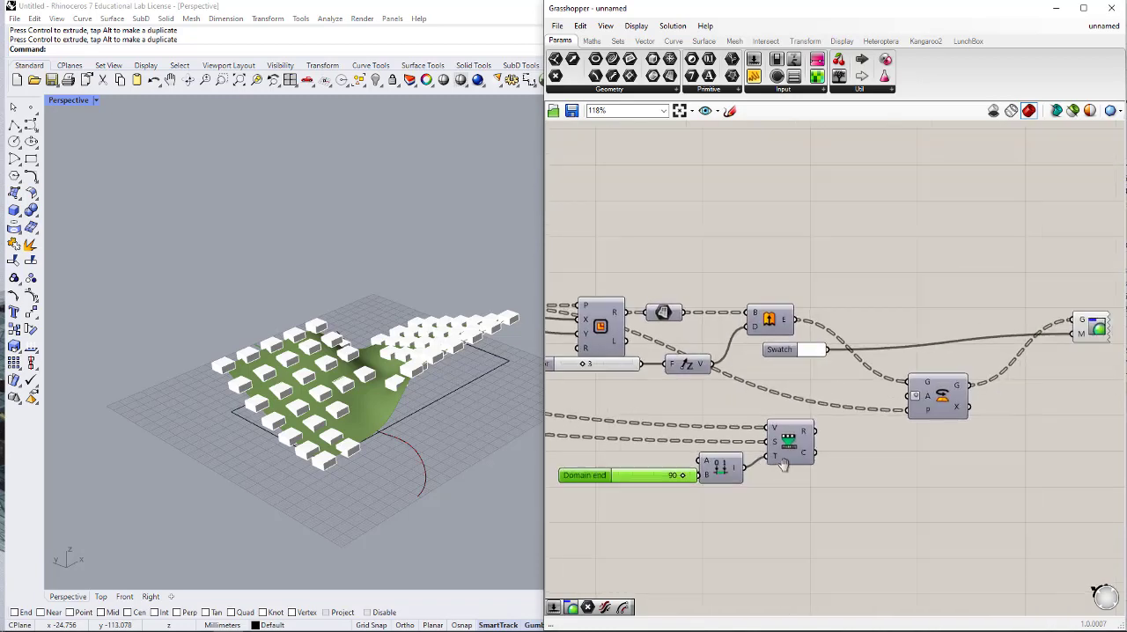
pyautogui.moveTo(814, 438); pyautogui.dragTo(910, 395)
# - Examine the rotated boxes in the viewport and the data feeding Rotate's geometry, angle and plane inputs
pyautogui.moveTo(349, 384); pyautogui.dragTo(290, 374, button='right')
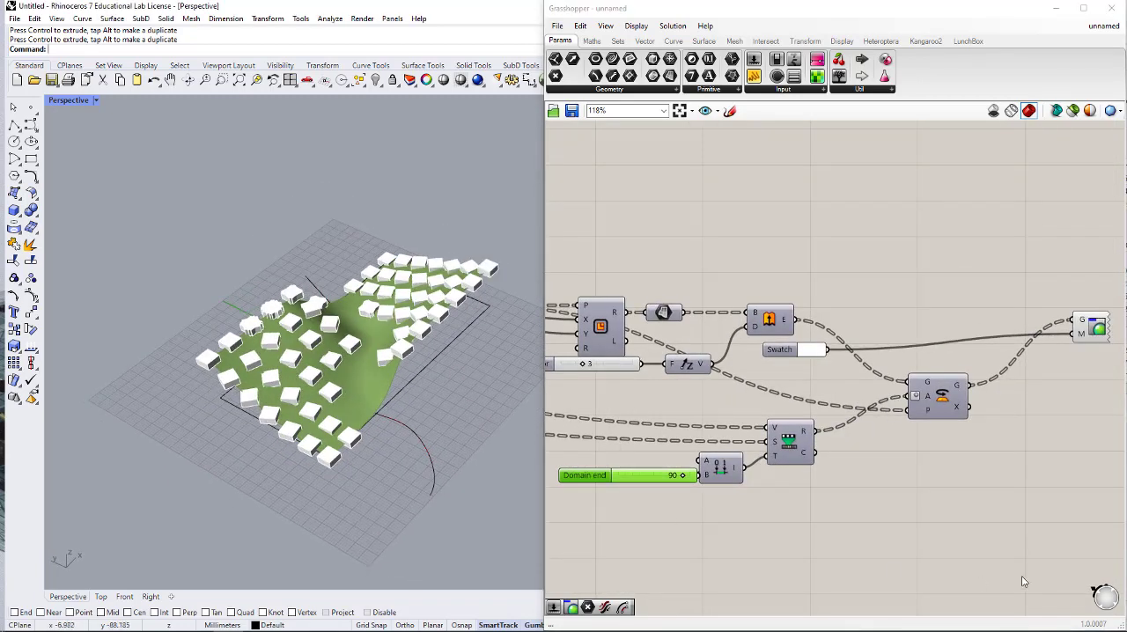
pyautogui.moveTo(993, 526); pyautogui.dragTo(921, 506, button='right')
pyautogui.moveTo(851, 423); pyautogui.dragTo(928, 419, button='right')
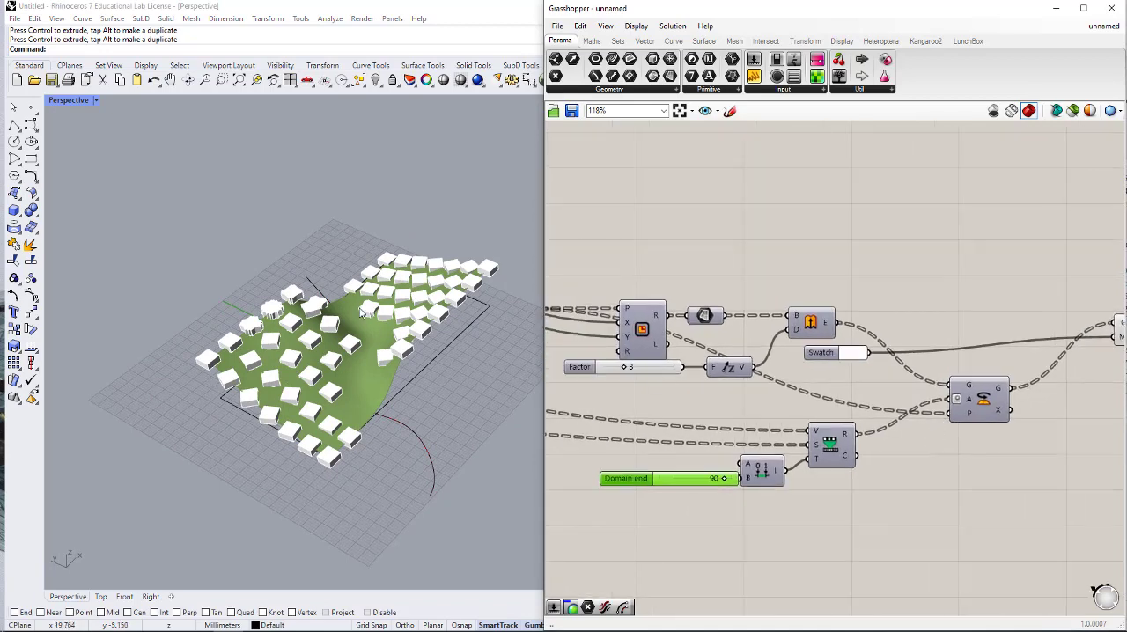
pyautogui.scroll(3, 985, 378)
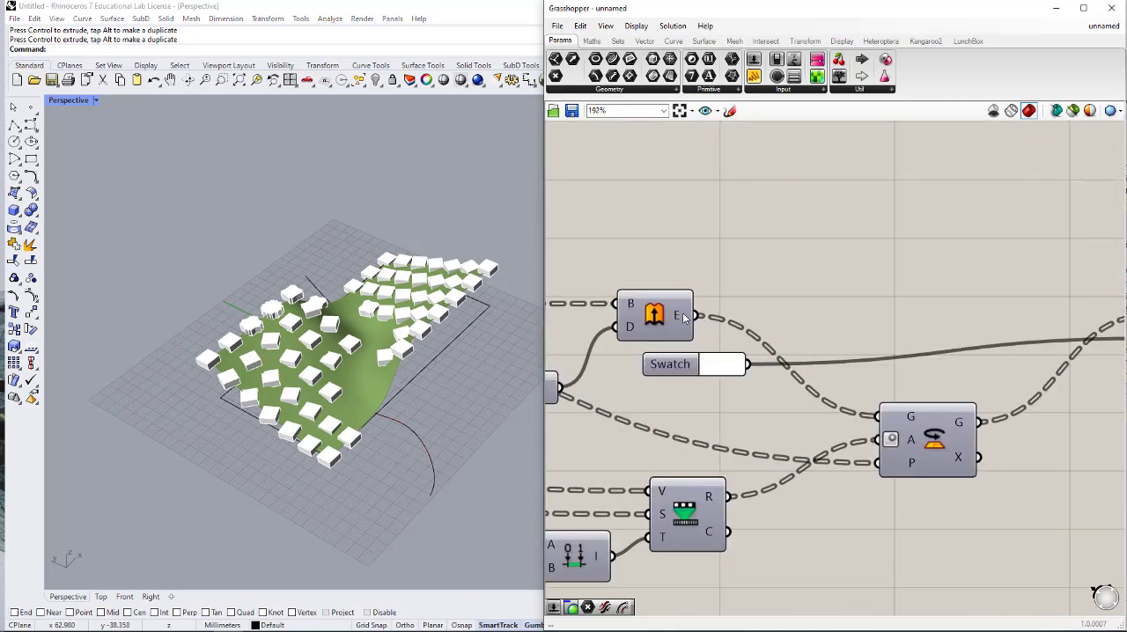
pyautogui.moveTo(686, 319)
pyautogui.moveTo(898, 471)
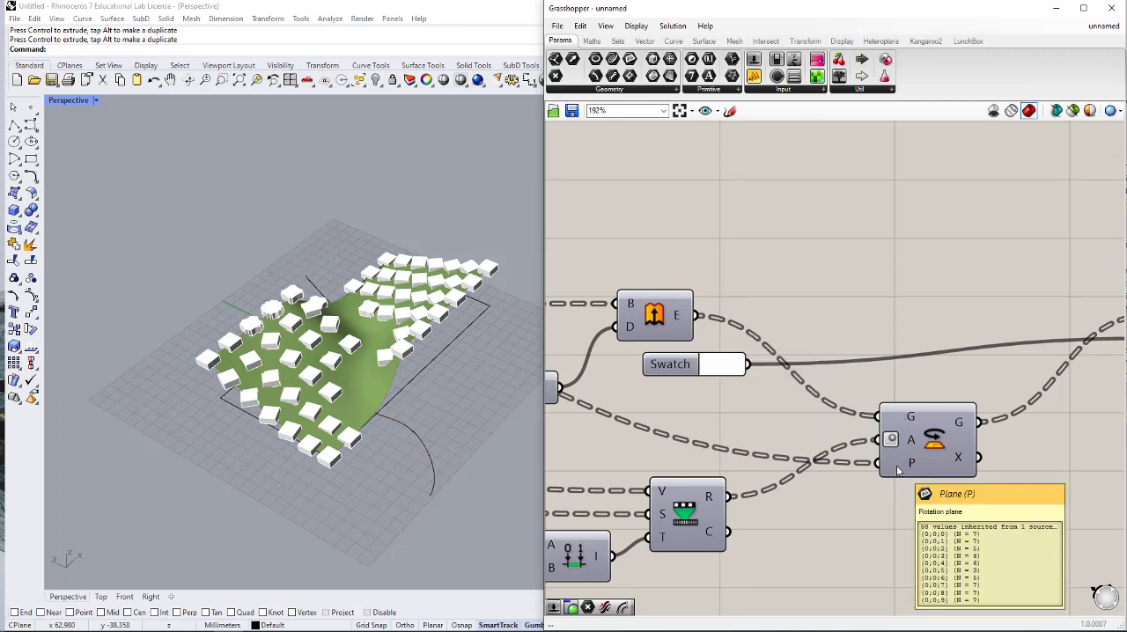
pyautogui.moveTo(912, 443)
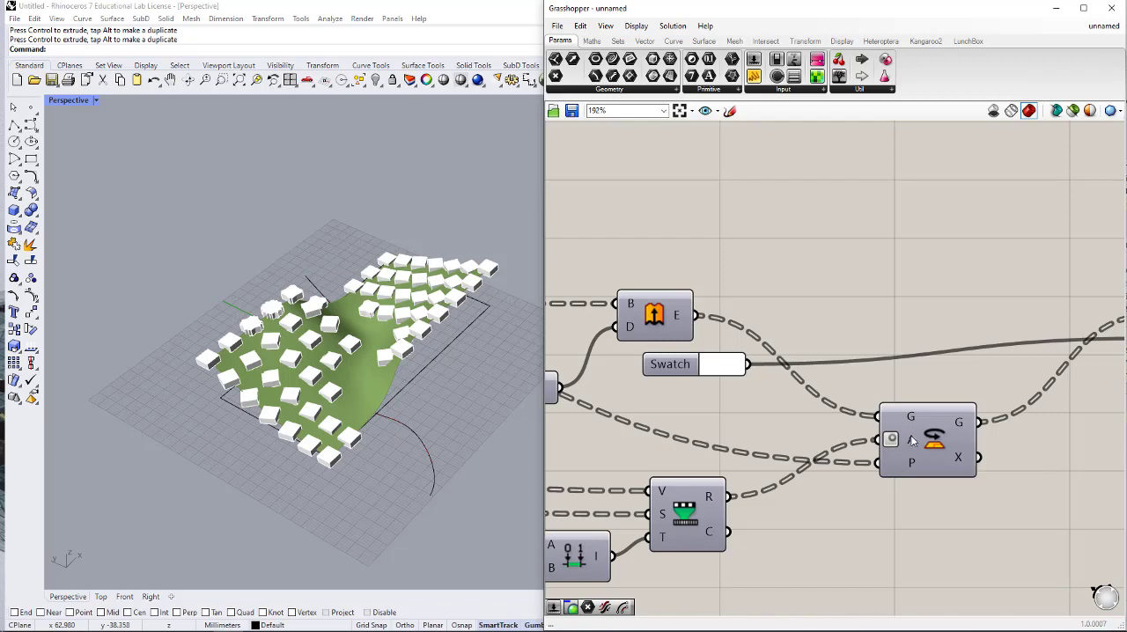
pyautogui.scroll(-5, 669, 430)
pyautogui.moveTo(670, 430); pyautogui.dragTo(804, 405, button='right')
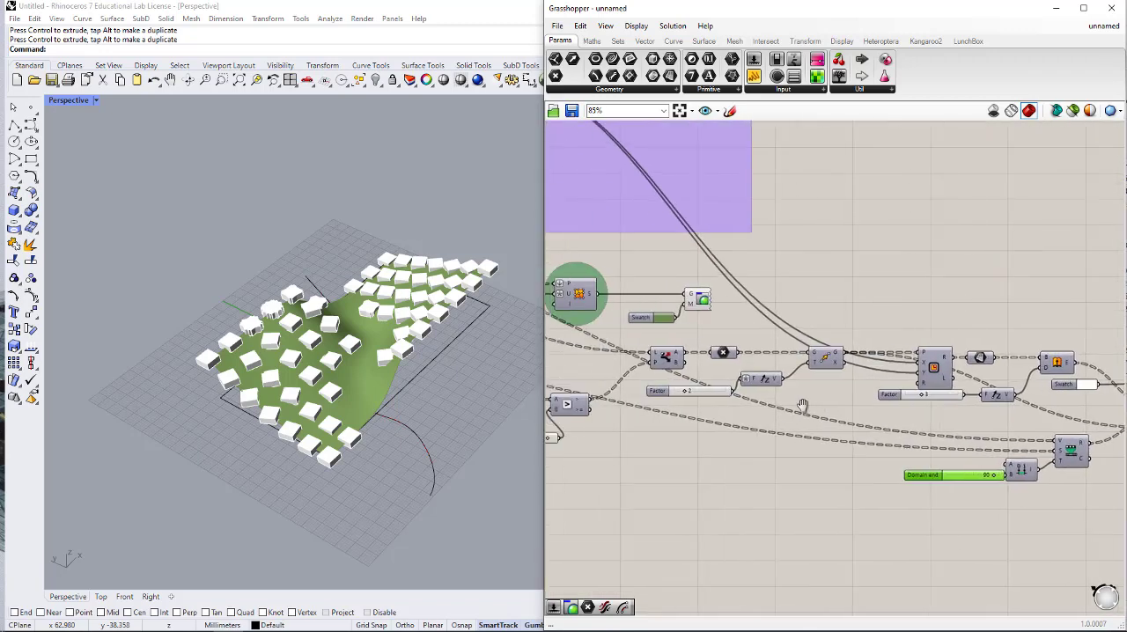
pyautogui.moveTo(908, 449); pyautogui.dragTo(810, 413, button='right')
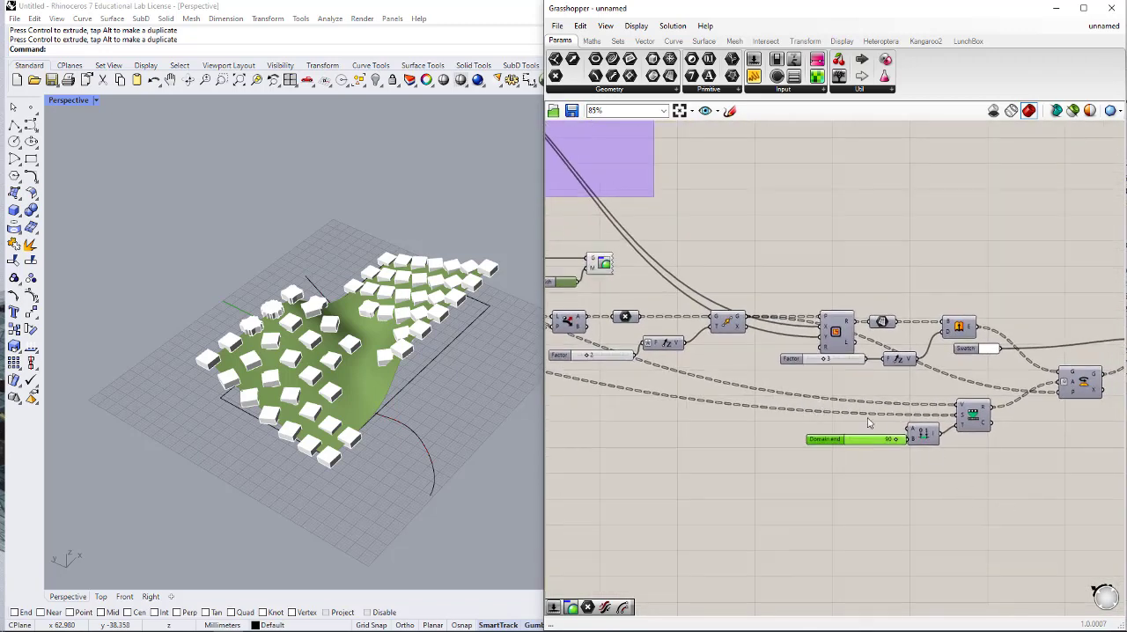
# - Delete the copied Remap Numbers, its Construct Domain and the Domain end slider
pyautogui.moveTo(998, 491); pyautogui.dragTo(877, 409)
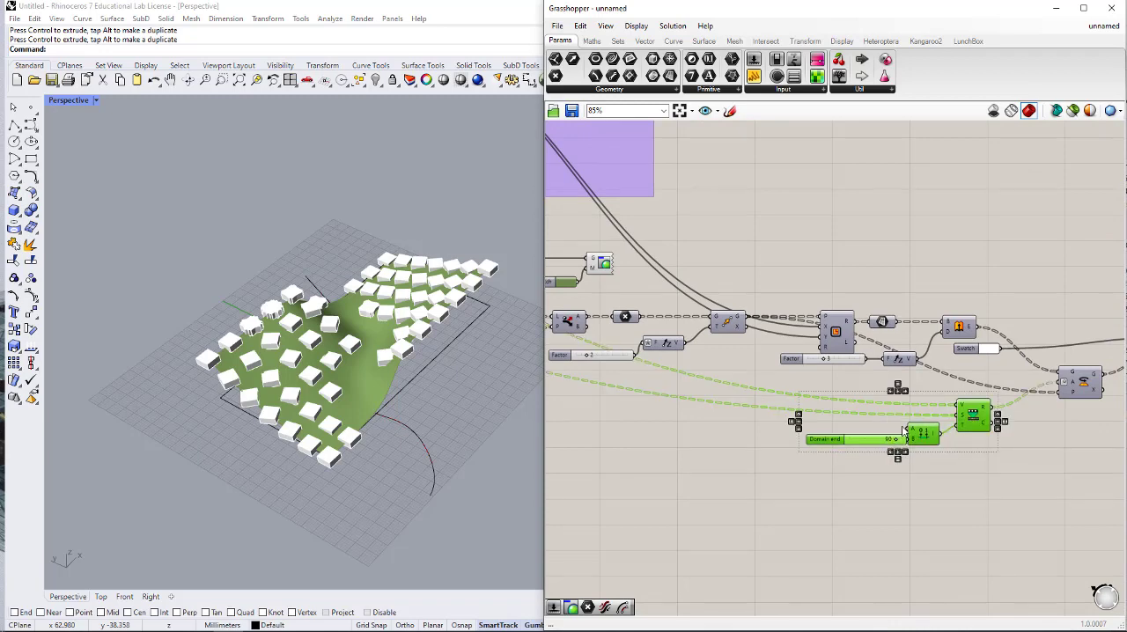
pyautogui.scroll(-3, 995, 458)
pyautogui.moveTo(799, 450); pyautogui.dragTo(842, 441, button='right')
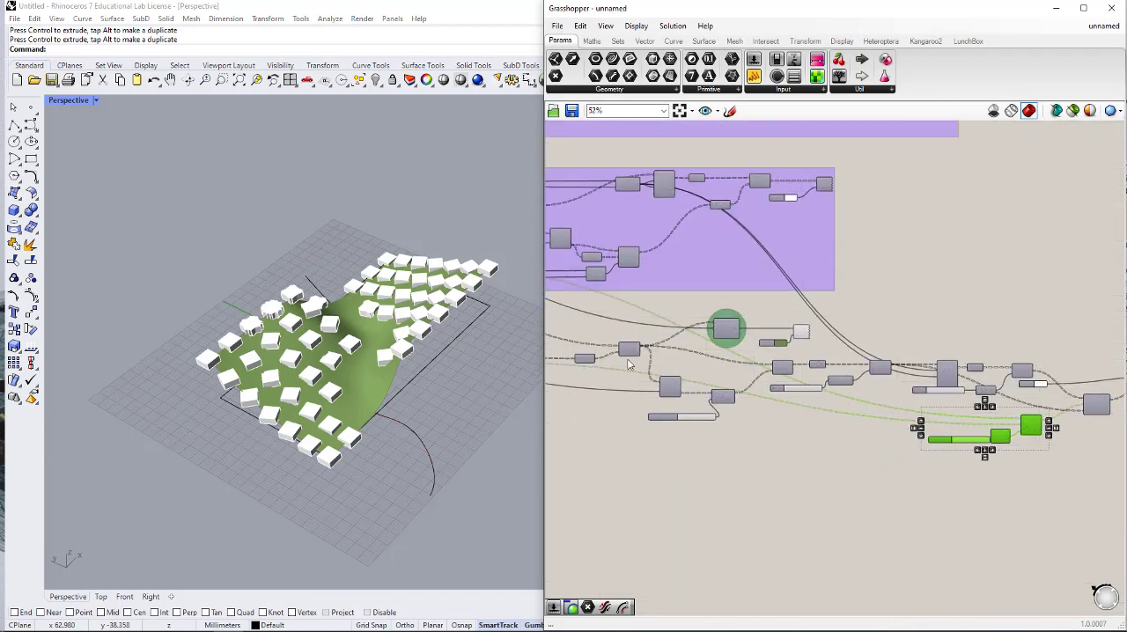
pyautogui.moveTo(1033, 430); pyautogui.dragTo(908, 424, button='right')
pyautogui.press('Delete')
pyautogui.scroll(3, 921, 389)
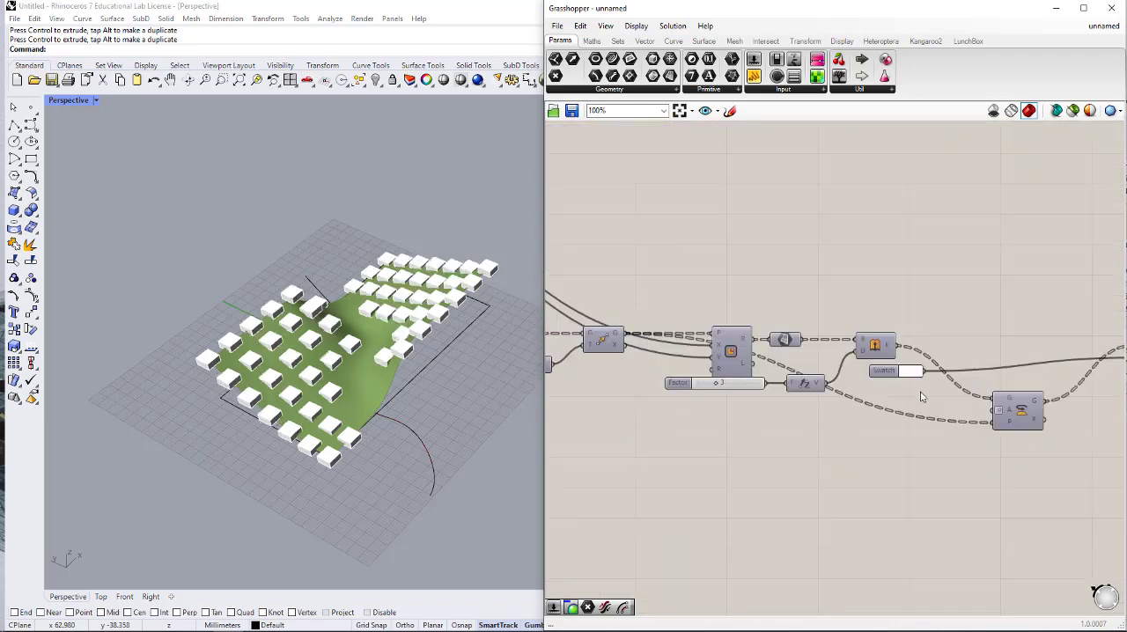
# - Add a Curve Closest Point component below the Move component that feeds the boxes' rectangles
pyautogui.moveTo(867, 379); pyautogui.dragTo(928, 368, button='right')
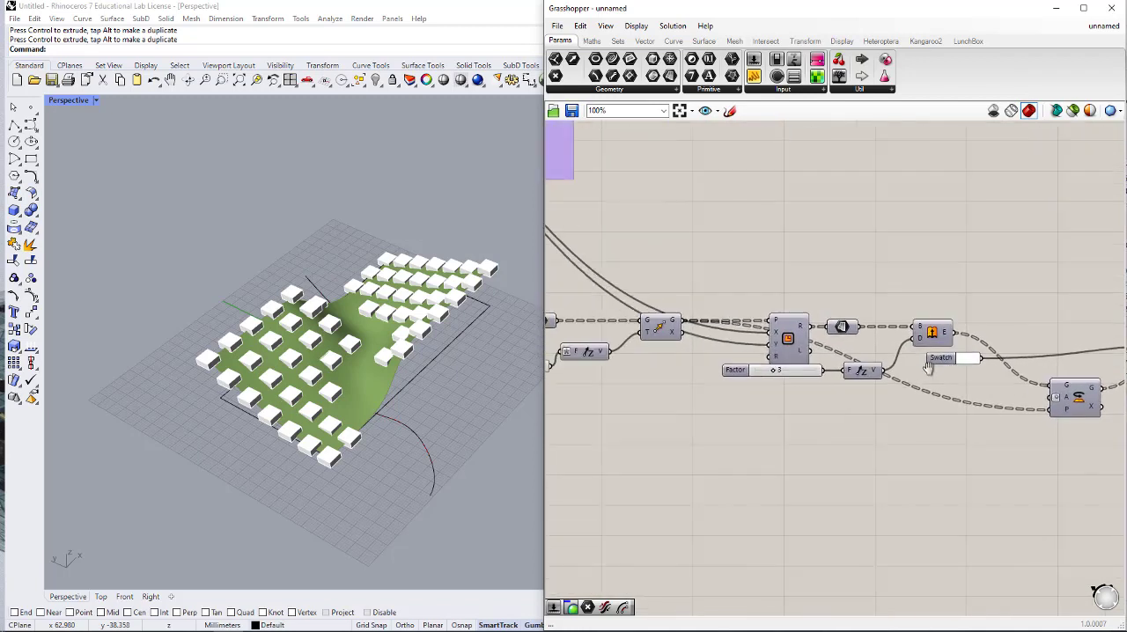
pyautogui.doubleClick(710, 435)
pyautogui.write('c')
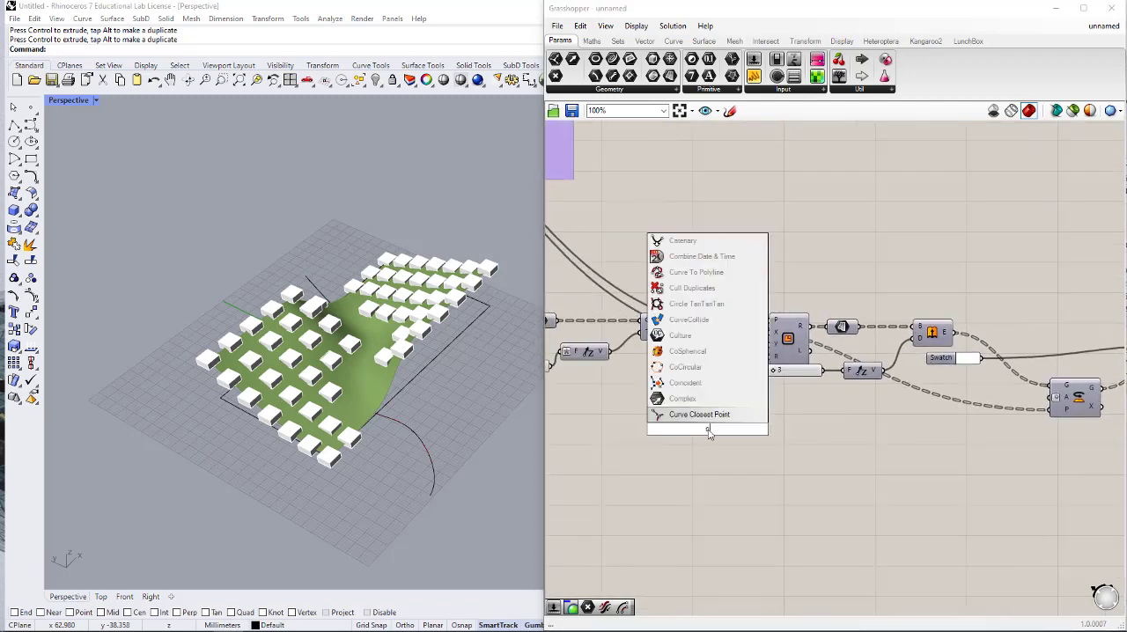
pyautogui.write('loses')
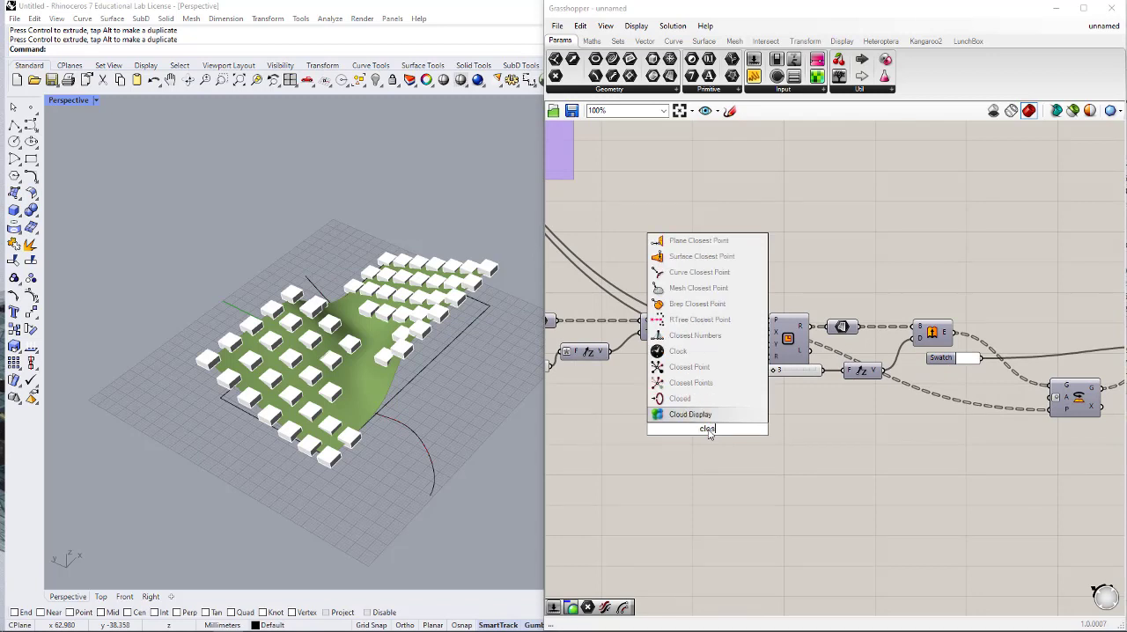
pyautogui.write('t point')
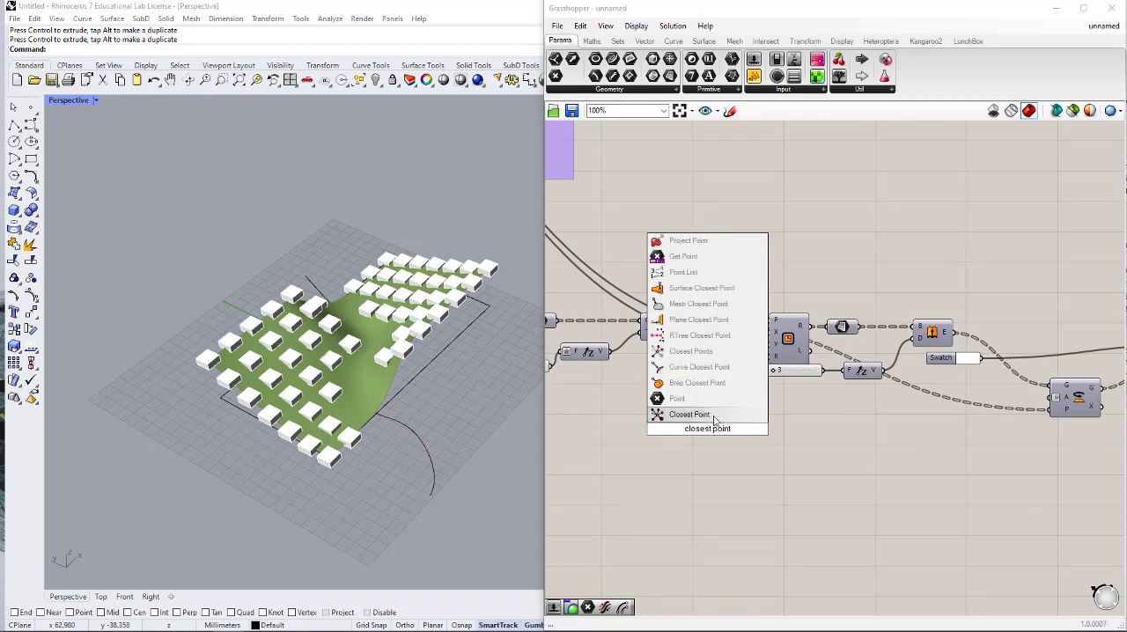
pyautogui.click(715, 418)
pyautogui.scroll(2, 726, 374)
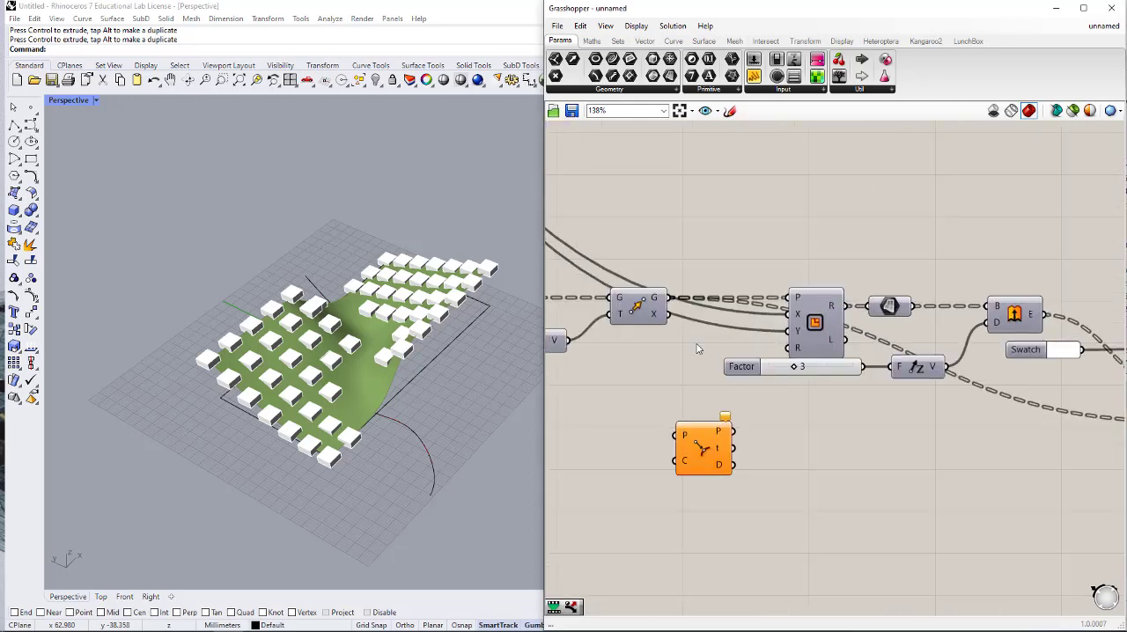
# - Connect Move's G output to Curve Closest Point's P input and shift the component under the Factor slider
pyautogui.click(661, 307)
pyautogui.moveTo(669, 299); pyautogui.dragTo(680, 434)
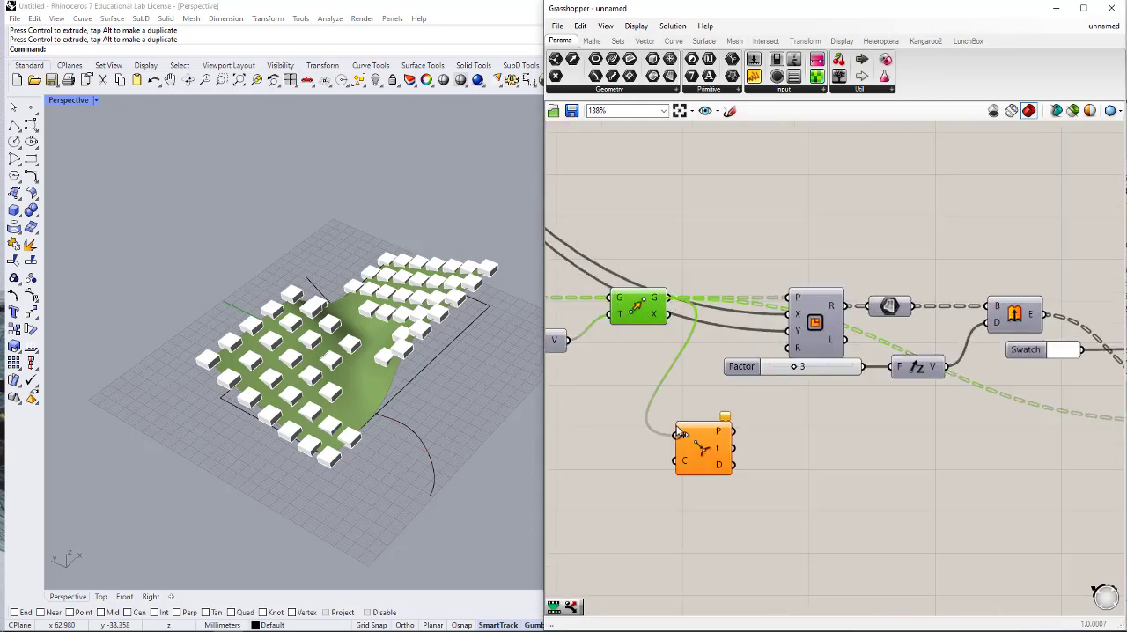
pyautogui.moveTo(693, 472); pyautogui.dragTo(843, 474)
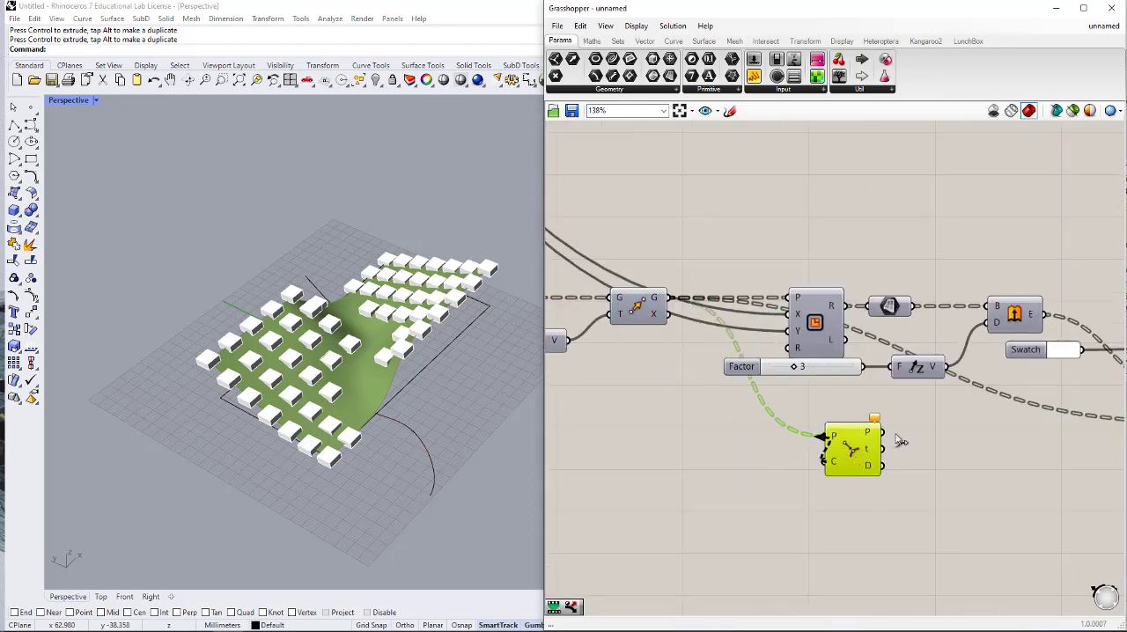
# - Connect the curve parameter beside the purple groups to the new Curve Closest Point's C input
pyautogui.scroll(-5, 835, 483)
pyautogui.scroll(5, 572, 430)
pyautogui.scroll(-3, 573, 430)
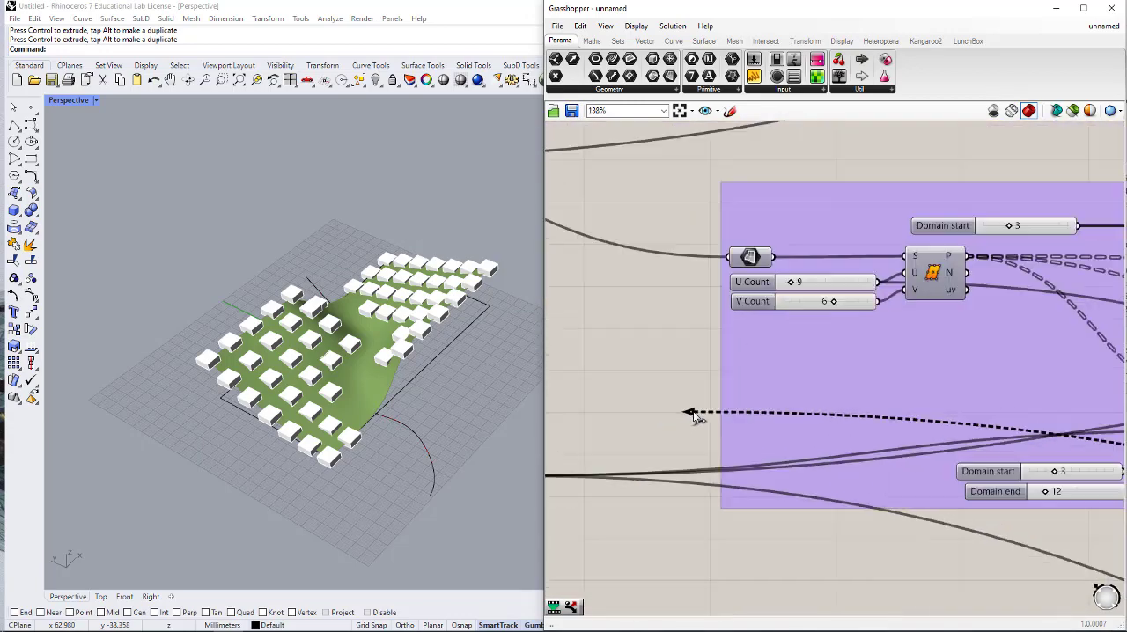
pyautogui.scroll(-2, 581, 461)
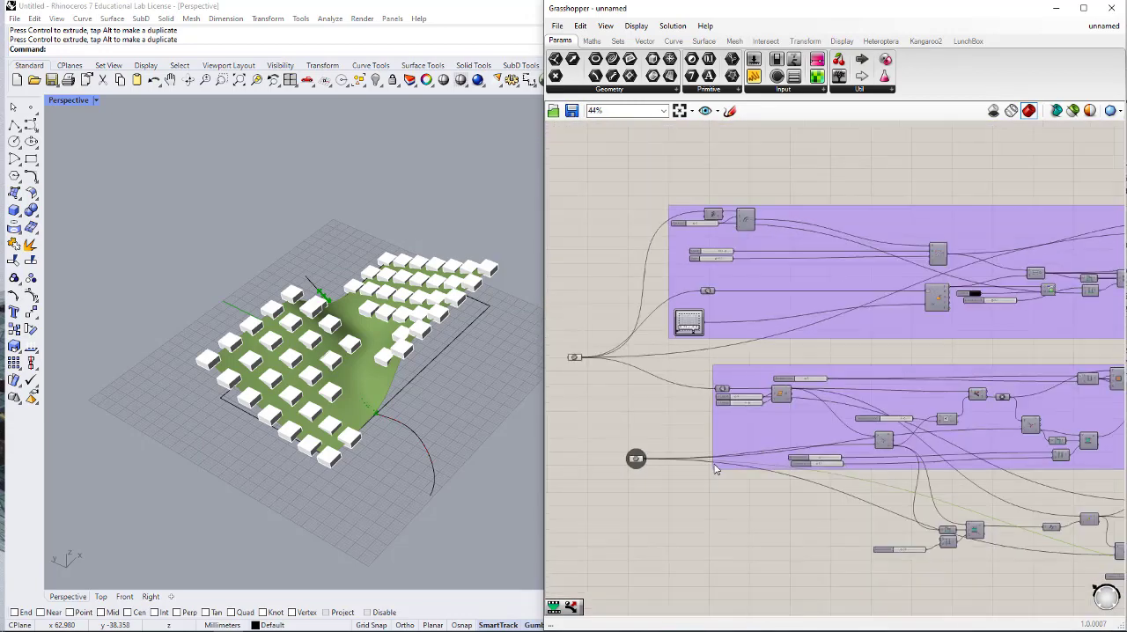
pyautogui.scroll(2, 675, 415)
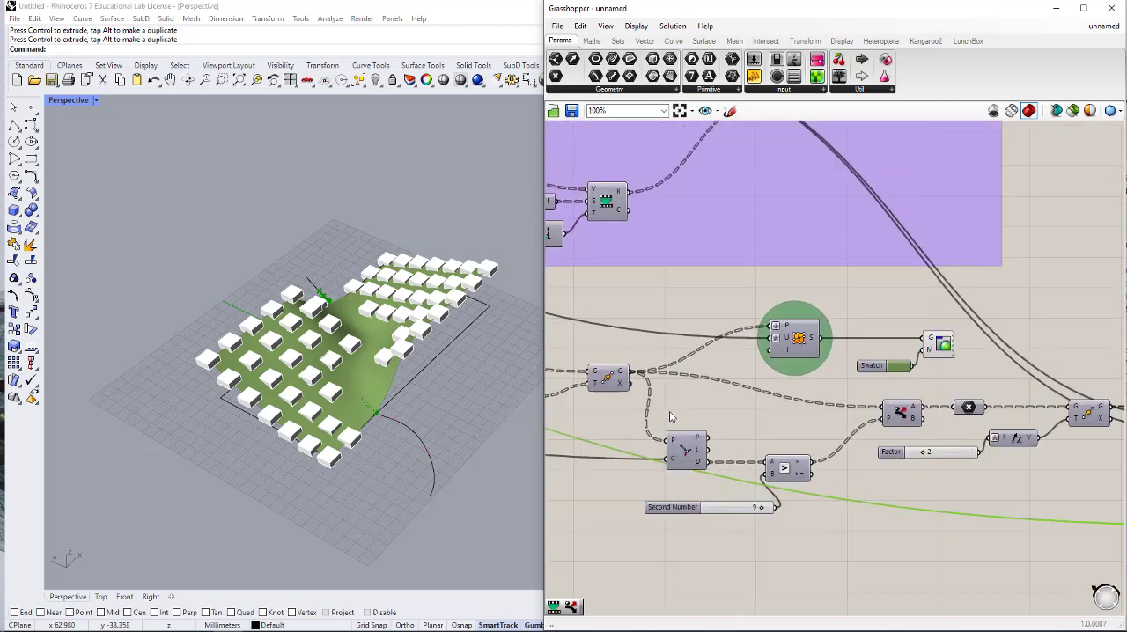
pyautogui.scroll(-2, 803, 424)
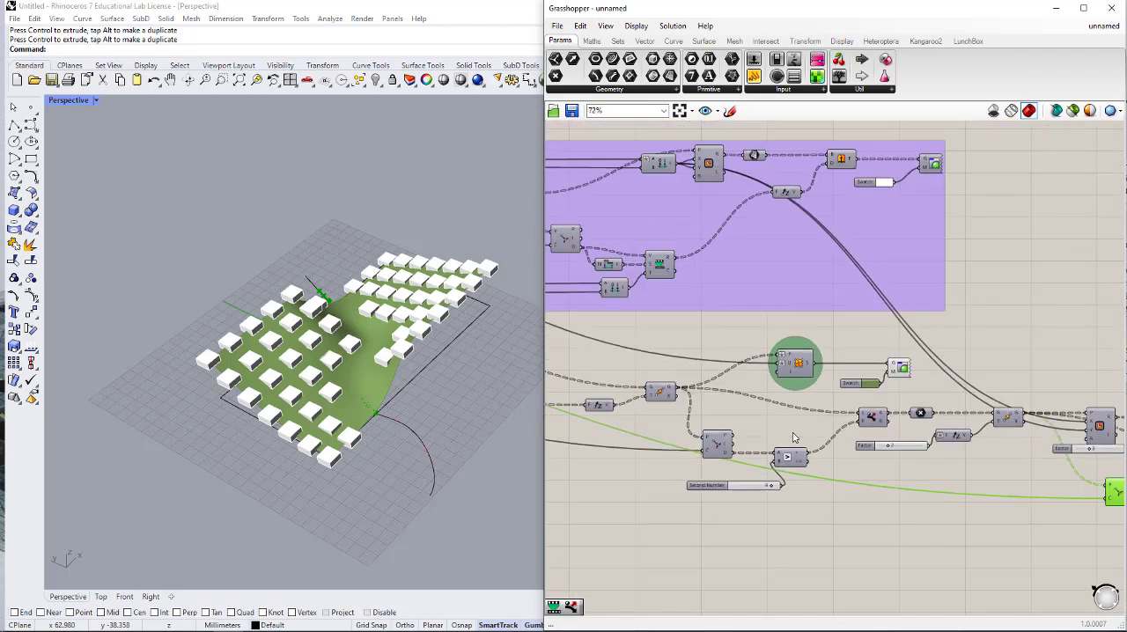
pyautogui.moveTo(791, 434)
pyautogui.mouseDown(button='right')
pyautogui.moveTo(807, 410)
pyautogui.moveTo(790, 415)
pyautogui.mouseUp(button='right')
pyautogui.moveTo(864, 439); pyautogui.dragTo(793, 418, button='right')
pyautogui.moveTo(941, 429); pyautogui.dragTo(913, 417, button='right')
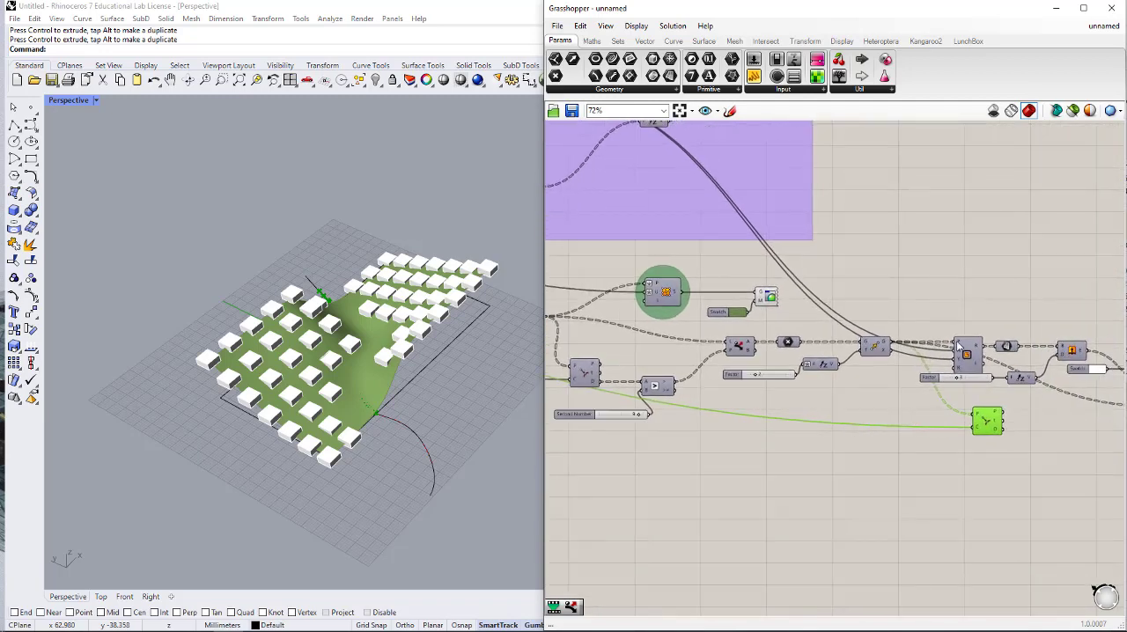
pyautogui.moveTo(1057, 345); pyautogui.dragTo(961, 350, button='right')
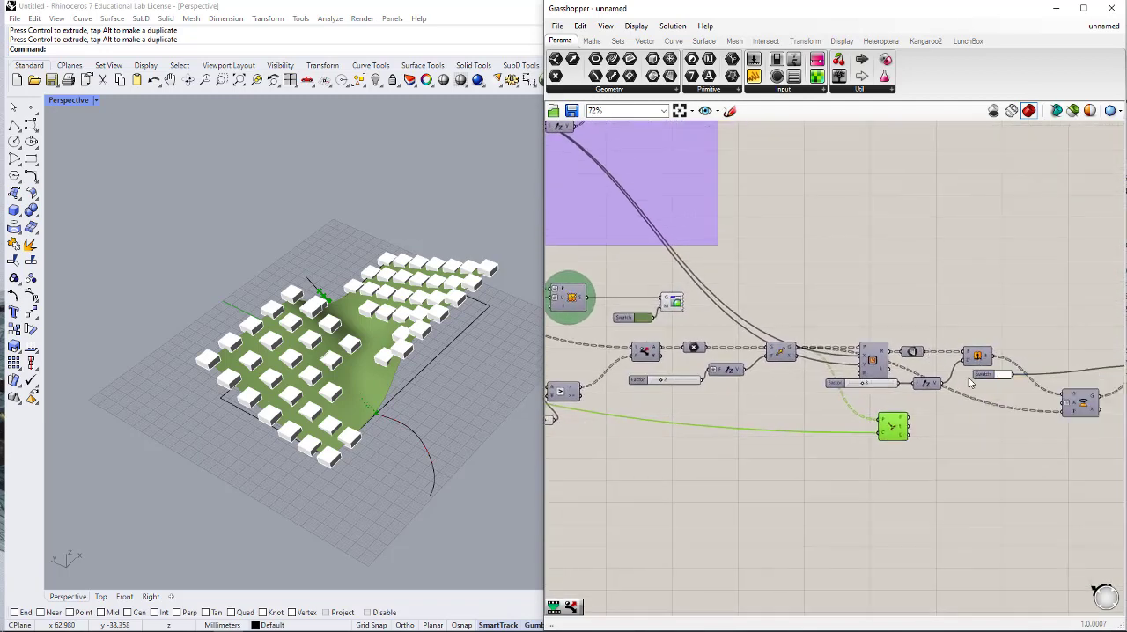
pyautogui.moveTo(980, 392); pyautogui.dragTo(960, 365, button='right')
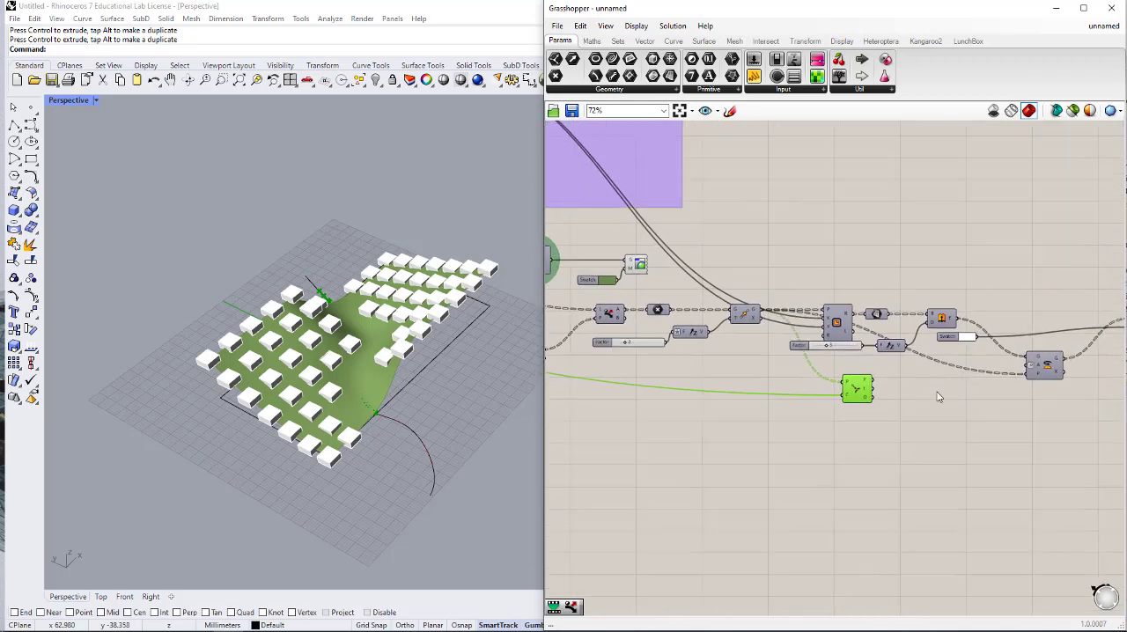
# - Examine the boxes around the curve, the distances from Curve Closest Point's D output, and the Rotate component's inputs
pyautogui.scroll(4, 310, 317)
pyautogui.moveTo(307, 318); pyautogui.dragTo(356, 334, button='right')
pyautogui.moveTo(414, 357); pyautogui.dragTo(473, 382, button='right')
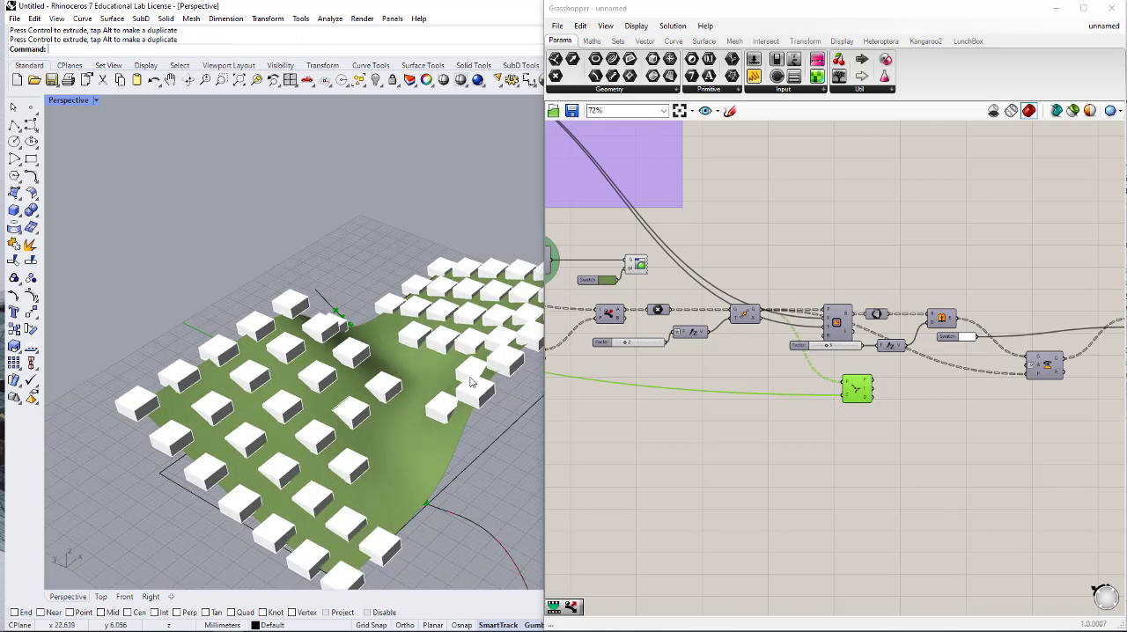
pyautogui.moveTo(853, 413); pyautogui.dragTo(854, 414, button='right')
pyautogui.scroll(5, 855, 414)
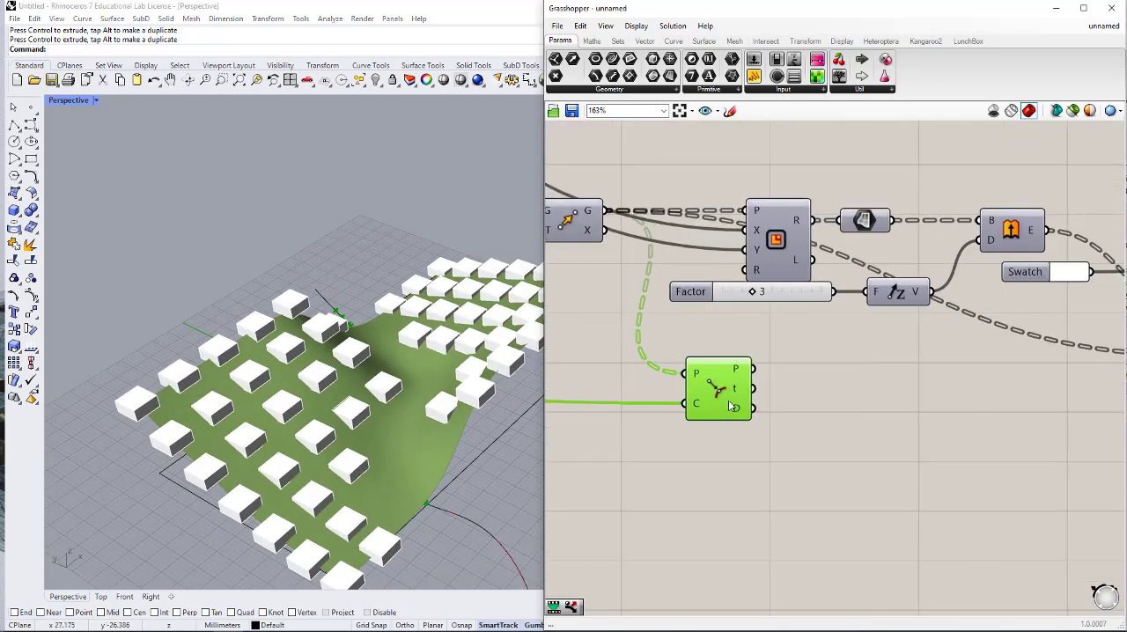
pyautogui.moveTo(745, 415)
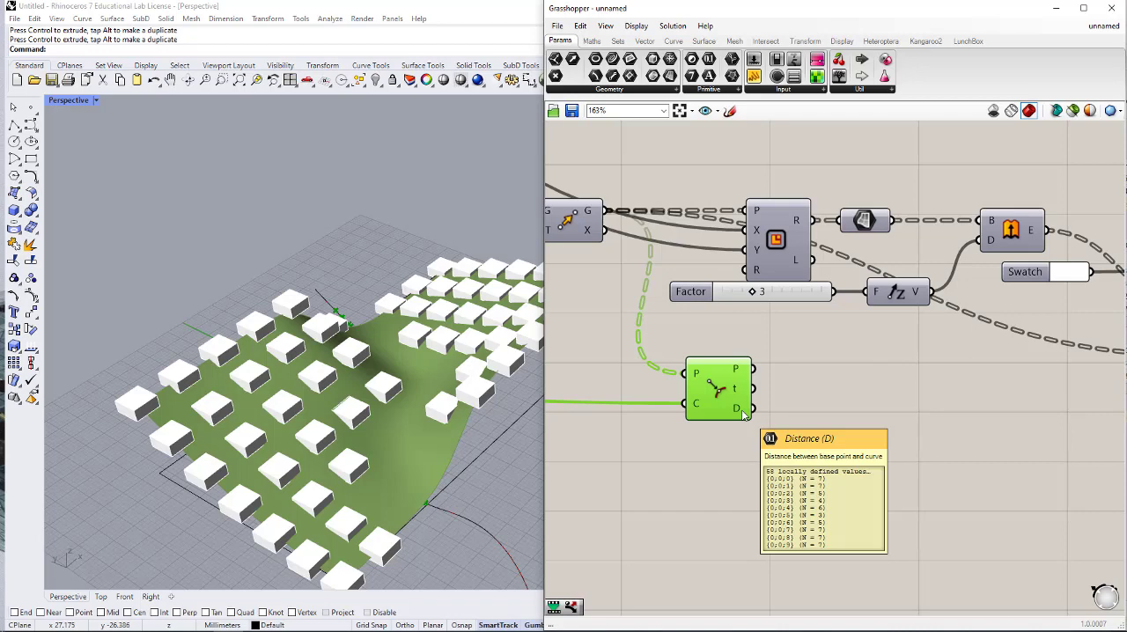
pyautogui.scroll(-3, 744, 416)
pyautogui.moveTo(747, 417); pyautogui.dragTo(617, 367, button='right')
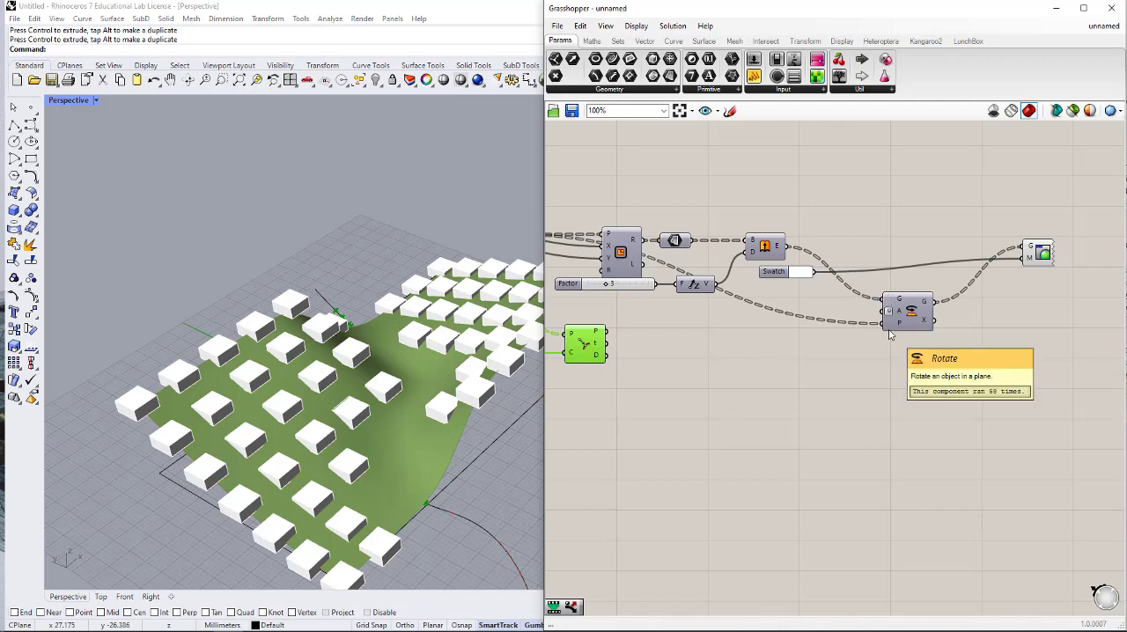
# - Add a Remap Numbers component and connect Curve Closest Point's D output to its V input
pyautogui.moveTo(850, 336); pyautogui.dragTo(954, 342, button='right')
pyautogui.doubleClick(747, 367)
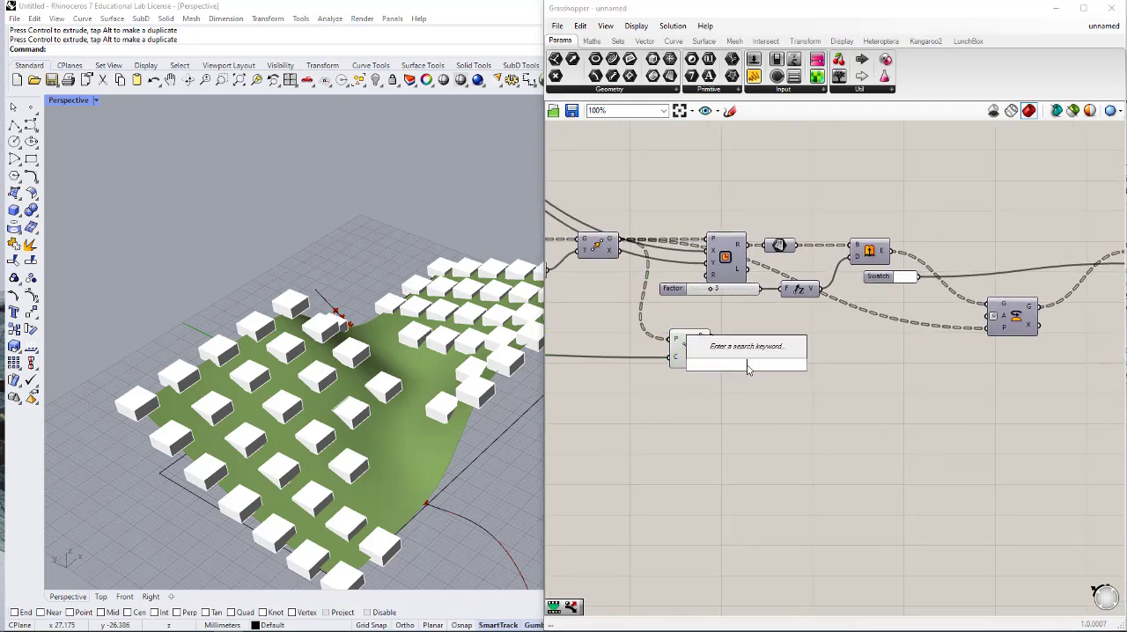
pyautogui.write('remap')
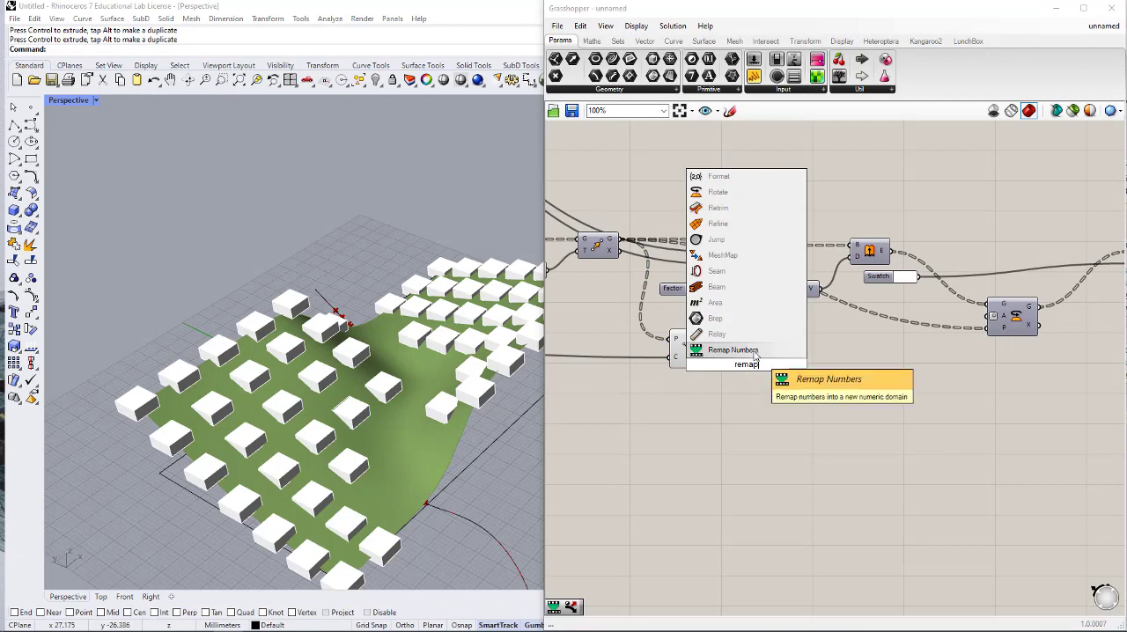
pyautogui.press('Return')
pyautogui.moveTo(709, 361); pyautogui.dragTo(838, 377)
# - Add a Bounds component that takes the D distances and feeds Remap Numbers' S input
pyautogui.doubleClick(760, 377)
pyautogui.write('bounds')
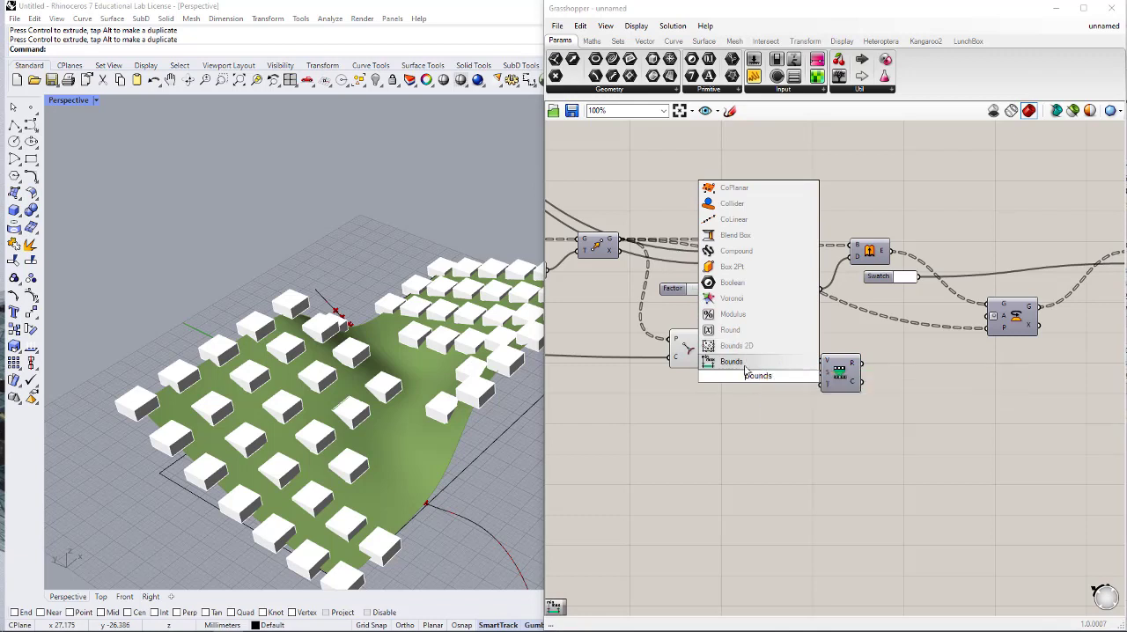
pyautogui.click(727, 364)
pyautogui.moveTo(713, 361); pyautogui.dragTo(822, 372)
# - Add a Construct Domain component below Bounds and connect its output to Remap Numbers' T input
pyautogui.doubleClick(778, 427)
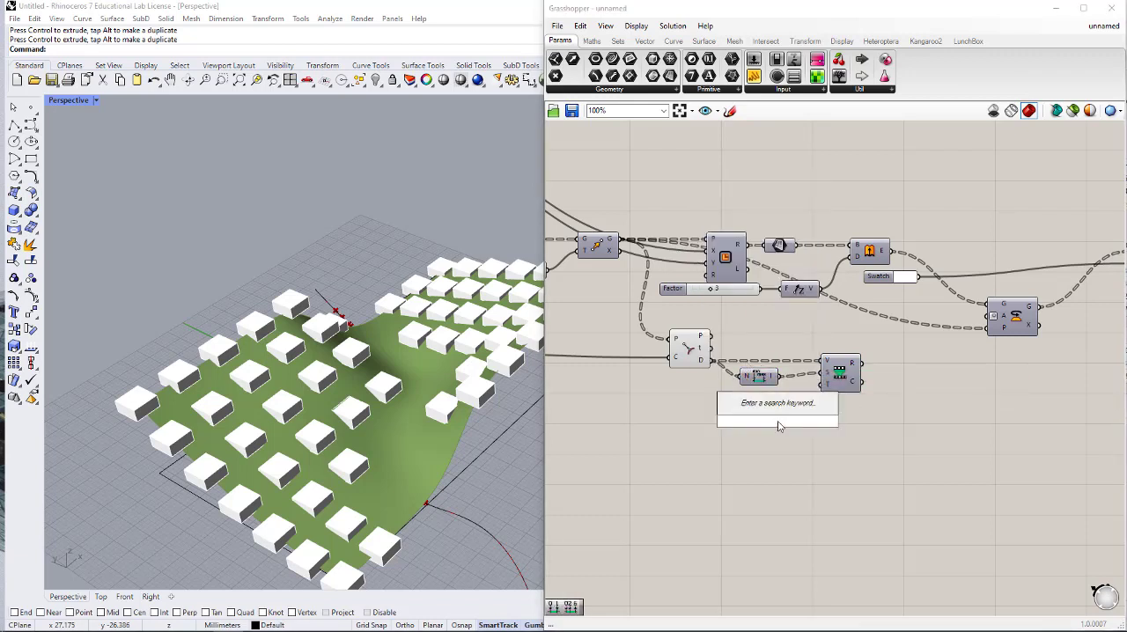
pyautogui.write('con com')
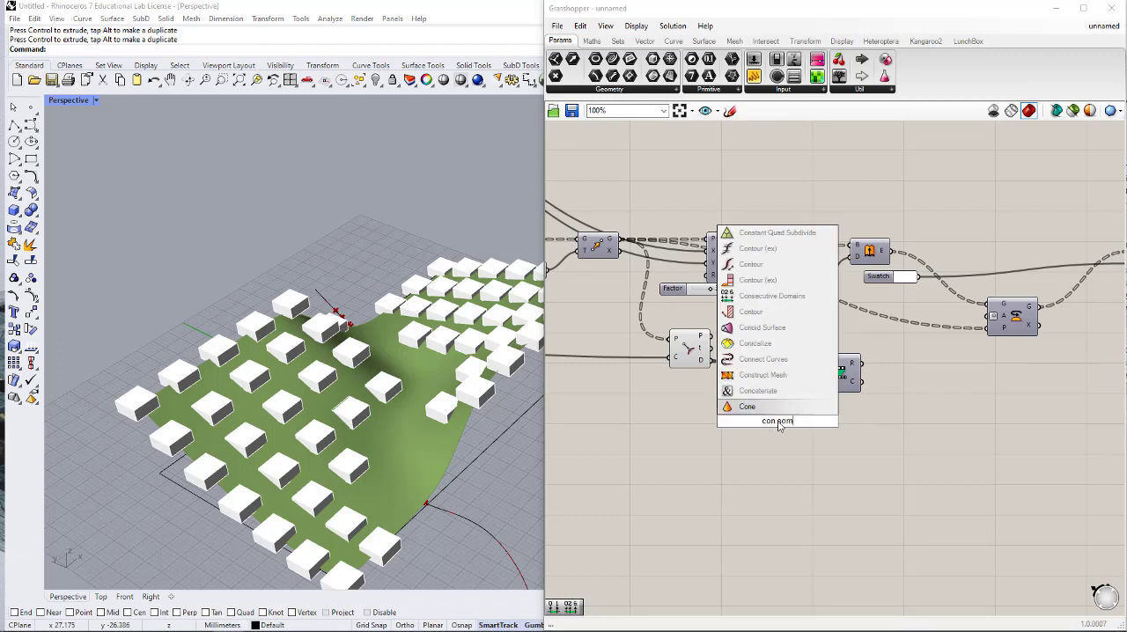
pyautogui.press('BackSpace')
pyautogui.press('BackSpace')
pyautogui.press('BackSpace')
pyautogui.press('BackSpace')
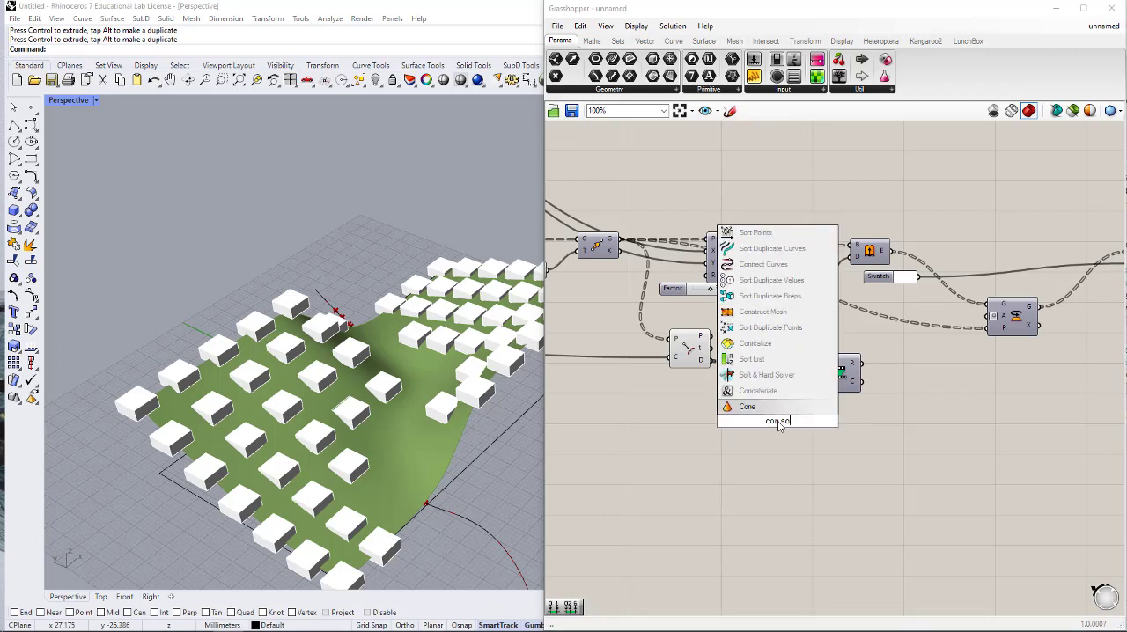
pyautogui.write('domain')
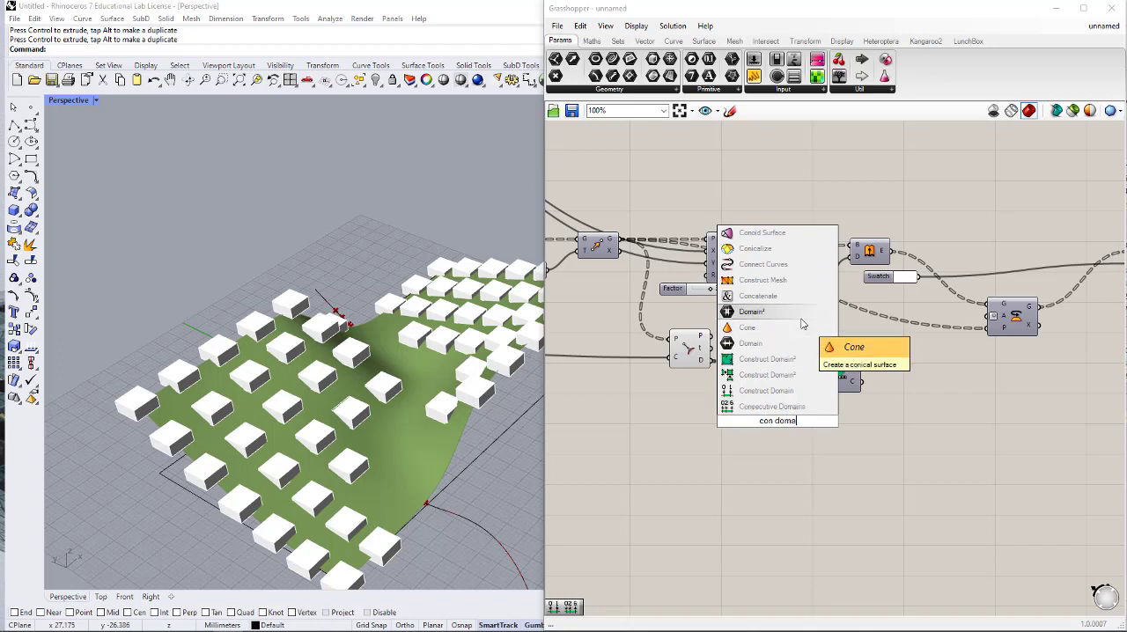
pyautogui.press('Return')
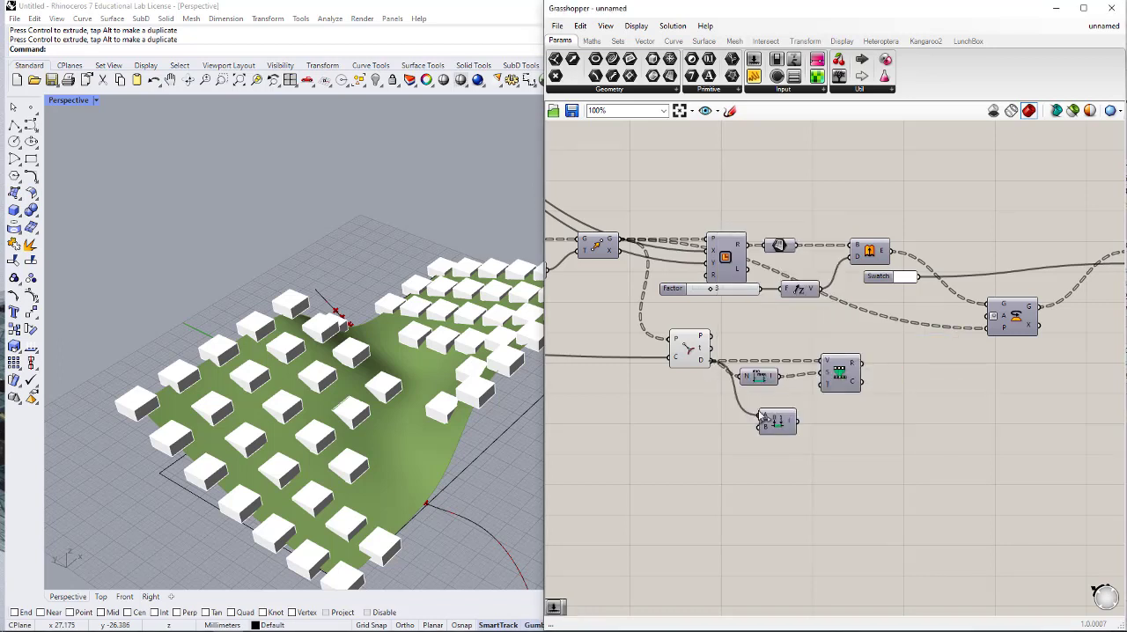
pyautogui.moveTo(798, 424); pyautogui.dragTo(766, 408)
# - Create a number slider with value 90 and connect it to Construct Domain's B input
pyautogui.doubleClick(723, 410)
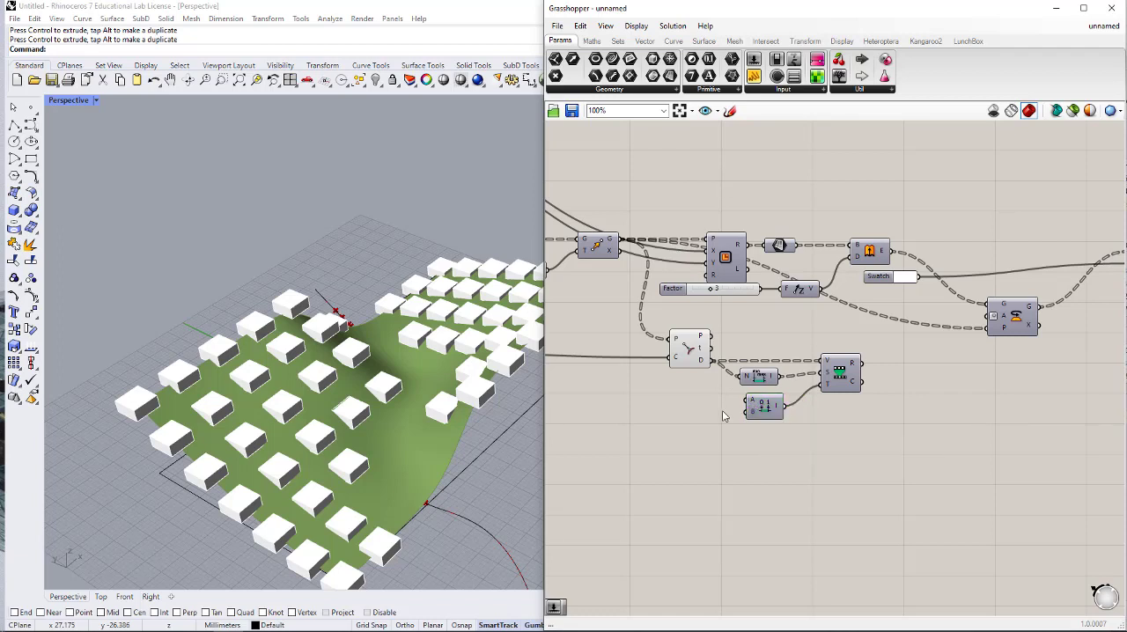
pyautogui.write('90')
pyautogui.press('Return')
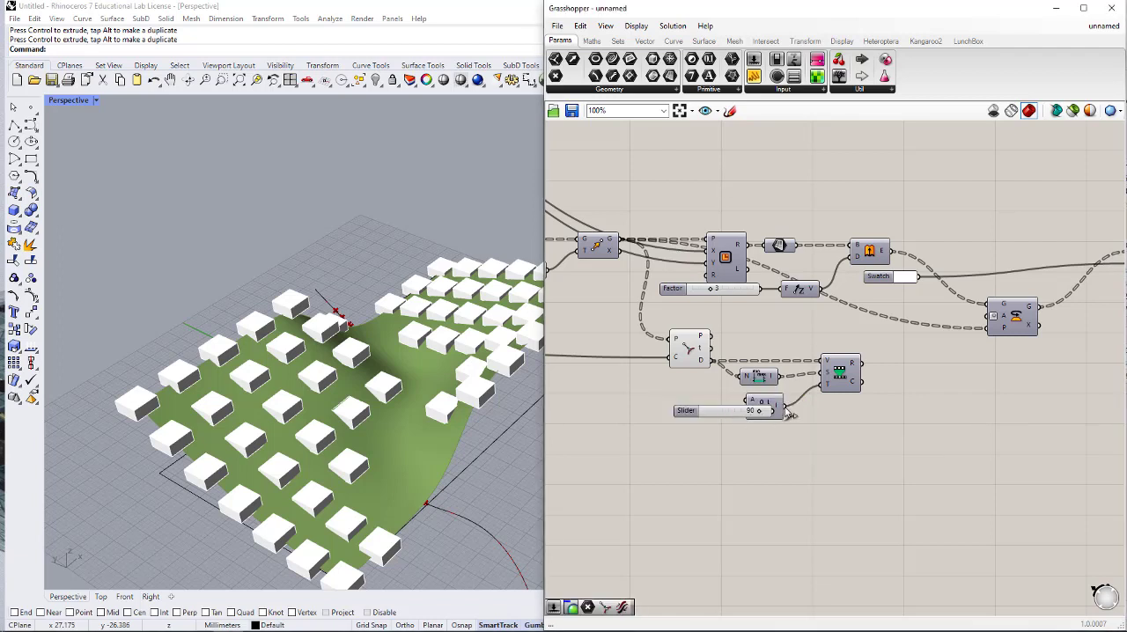
pyautogui.moveTo(731, 413); pyautogui.dragTo(709, 421)
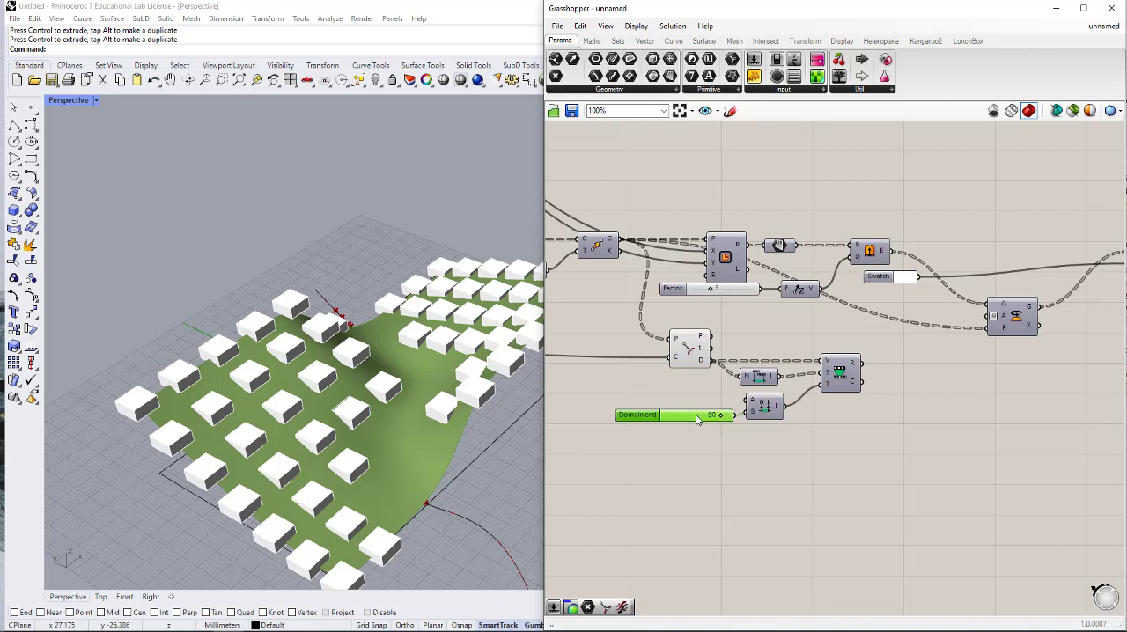
# - Connect Remap Numbers' R output to Rotate's A input and check the rotated boxes in the viewport
pyautogui.moveTo(863, 363); pyautogui.dragTo(988, 325)
pyautogui.moveTo(202, 419); pyautogui.dragTo(285, 426, button='right')
pyautogui.scroll(-4, 203, 431)
pyautogui.scroll(3, 744, 421)
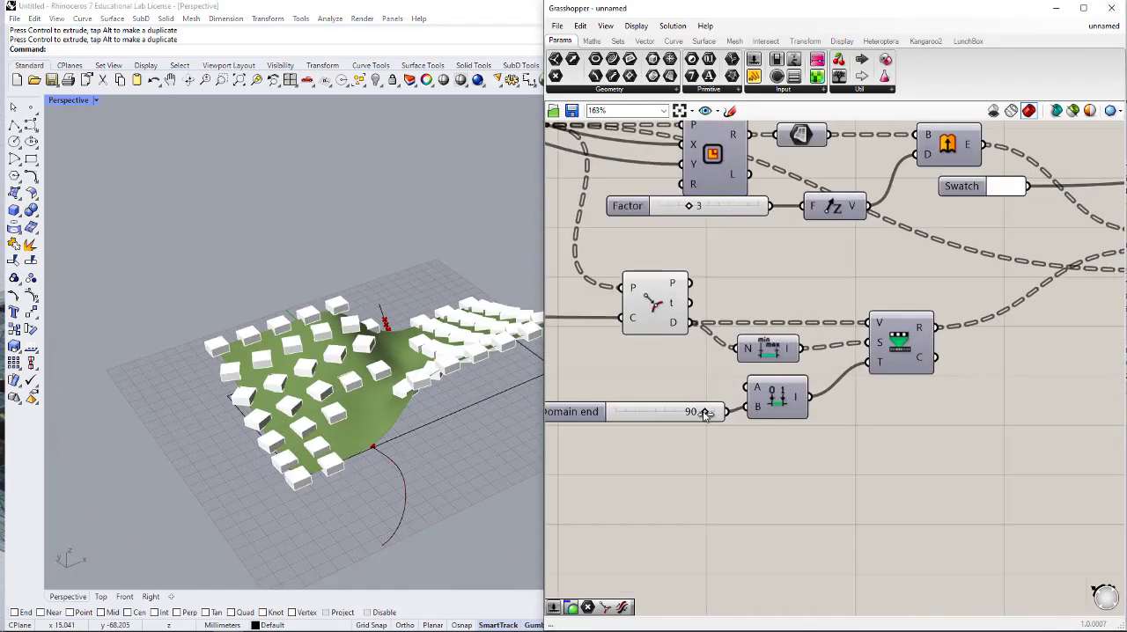
# - Set the Domain end slider to 27 and inspect the boxes' rotation from several angles
pyautogui.moveTo(704, 413); pyautogui.dragTo(642, 414)
pyautogui.moveTo(381, 403); pyautogui.dragTo(429, 421, button='right')
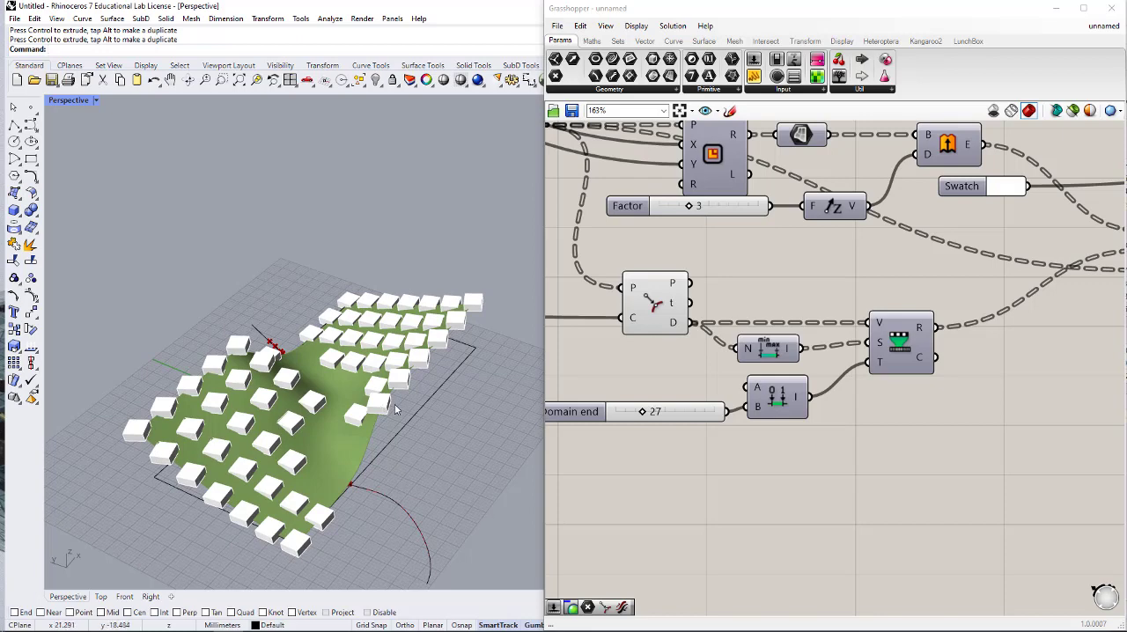
pyautogui.scroll(-3, 869, 444)
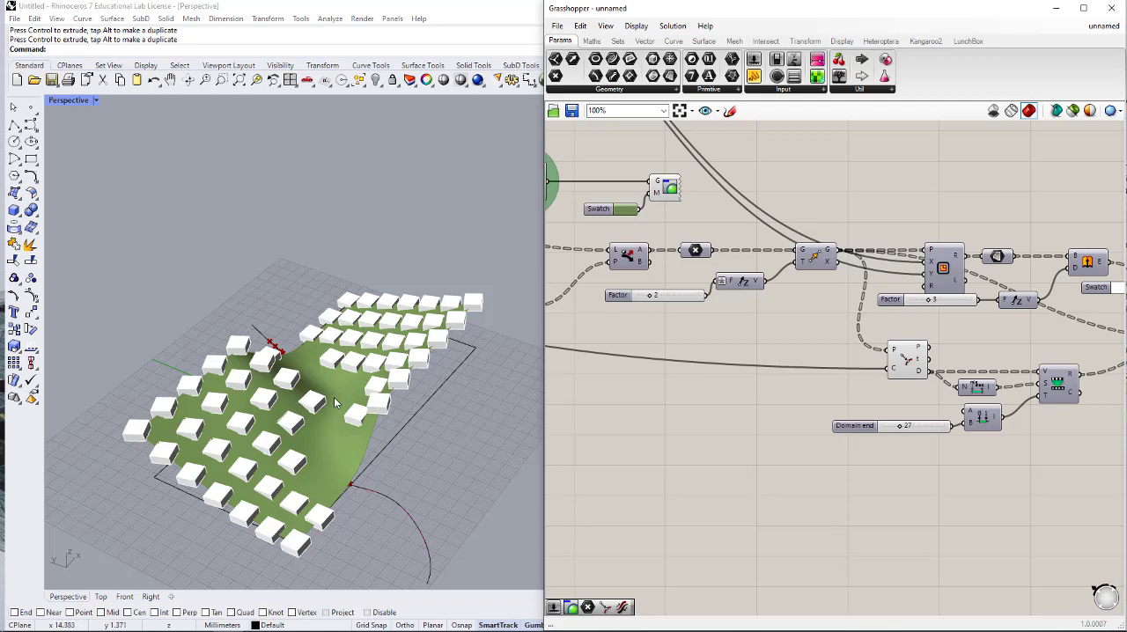
pyautogui.moveTo(365, 438); pyautogui.dragTo(301, 383, button='right')
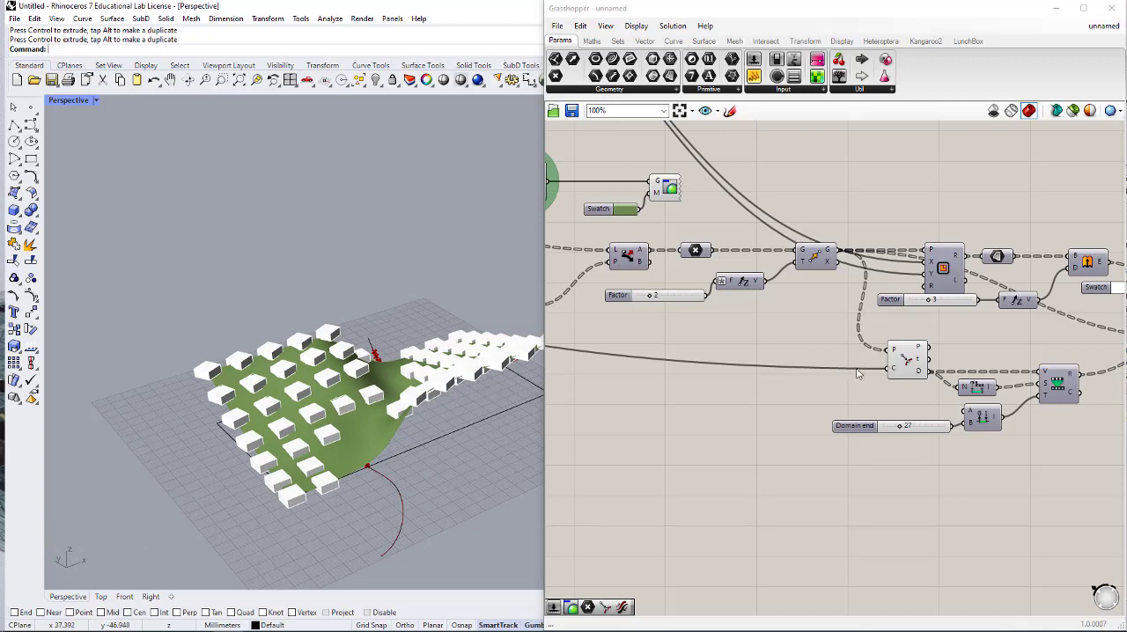
# - Add an Evaluate Surface component and connect the green surface's S output to its S input
pyautogui.scroll(-5, 859, 374)
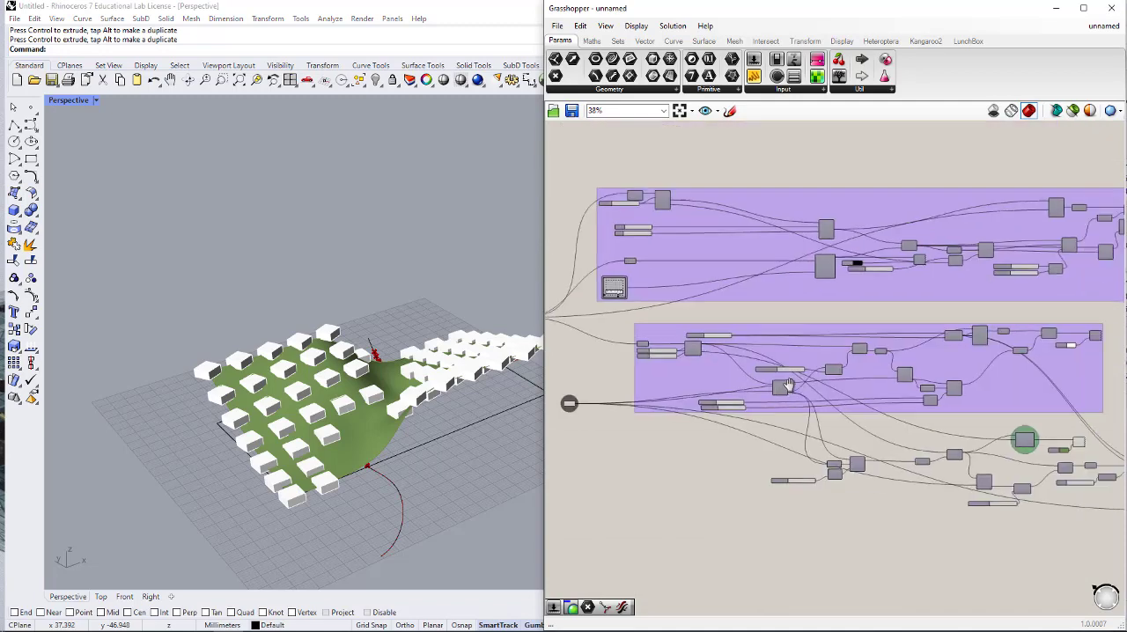
pyautogui.scroll(4, 789, 385)
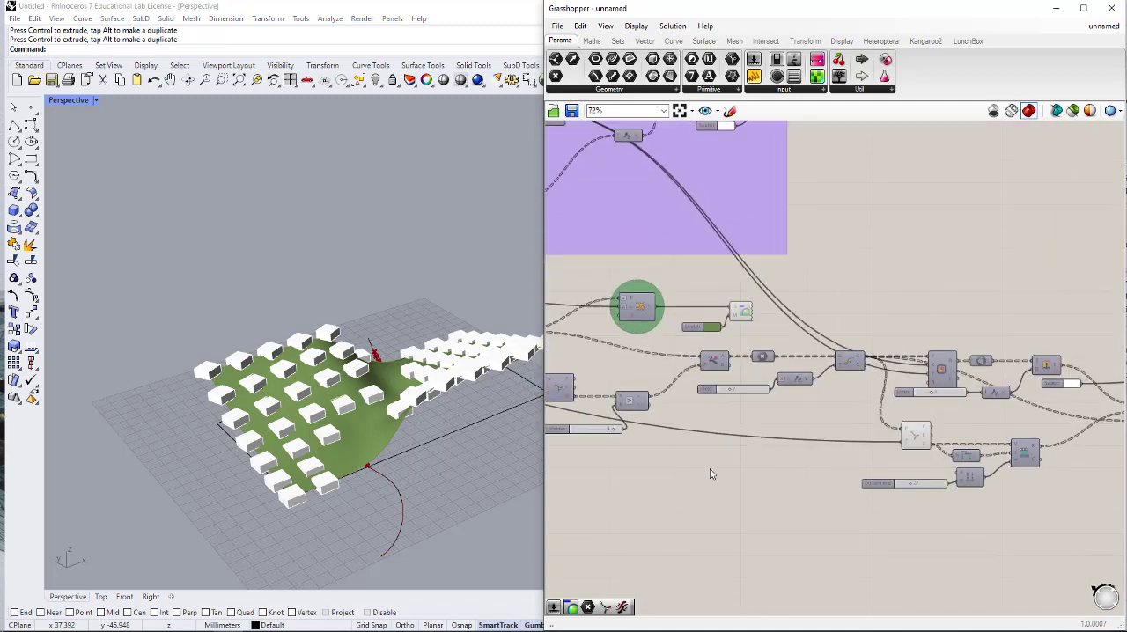
pyautogui.doubleClick(693, 468)
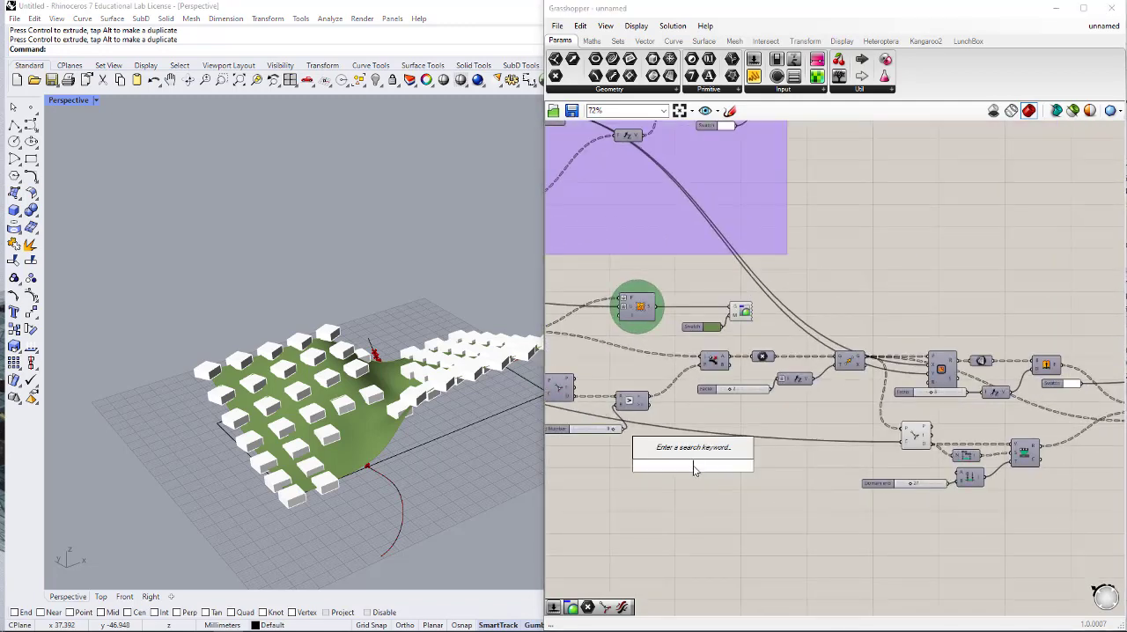
pyautogui.write('evalua')
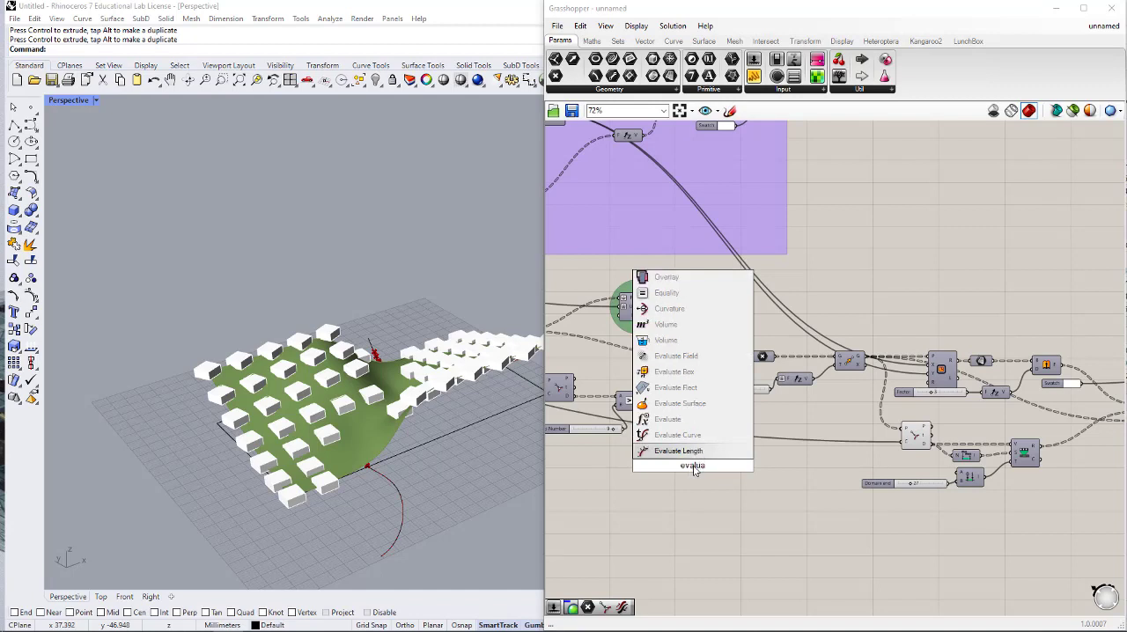
pyautogui.click(705, 403)
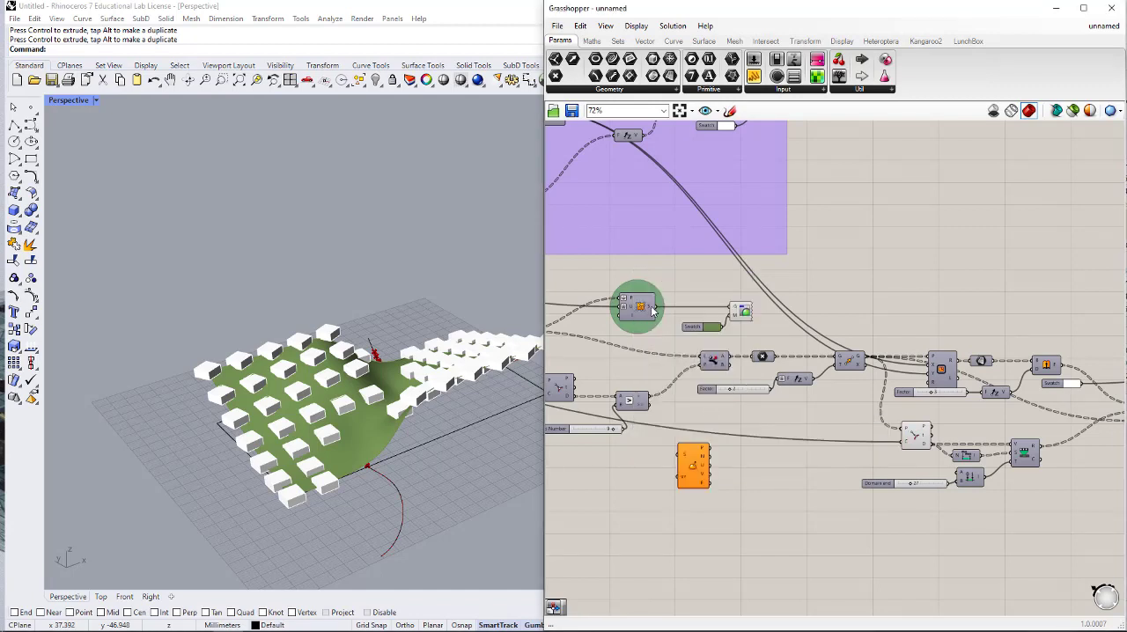
pyautogui.moveTo(654, 308); pyautogui.dragTo(680, 453)
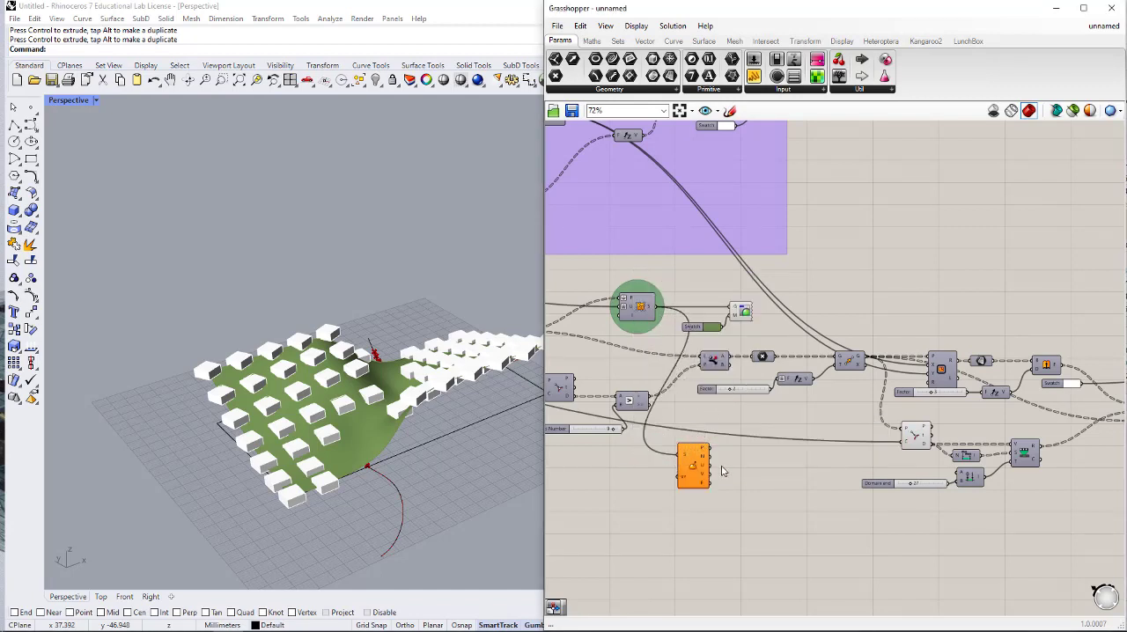
# - Reparameterize the S input of the Evaluate Surface component
pyautogui.scroll(-3, 724, 467)
pyautogui.moveTo(557, 173); pyautogui.dragTo(818, 277, button='right')
pyautogui.moveTo(974, 358); pyautogui.dragTo(748, 208, button='right')
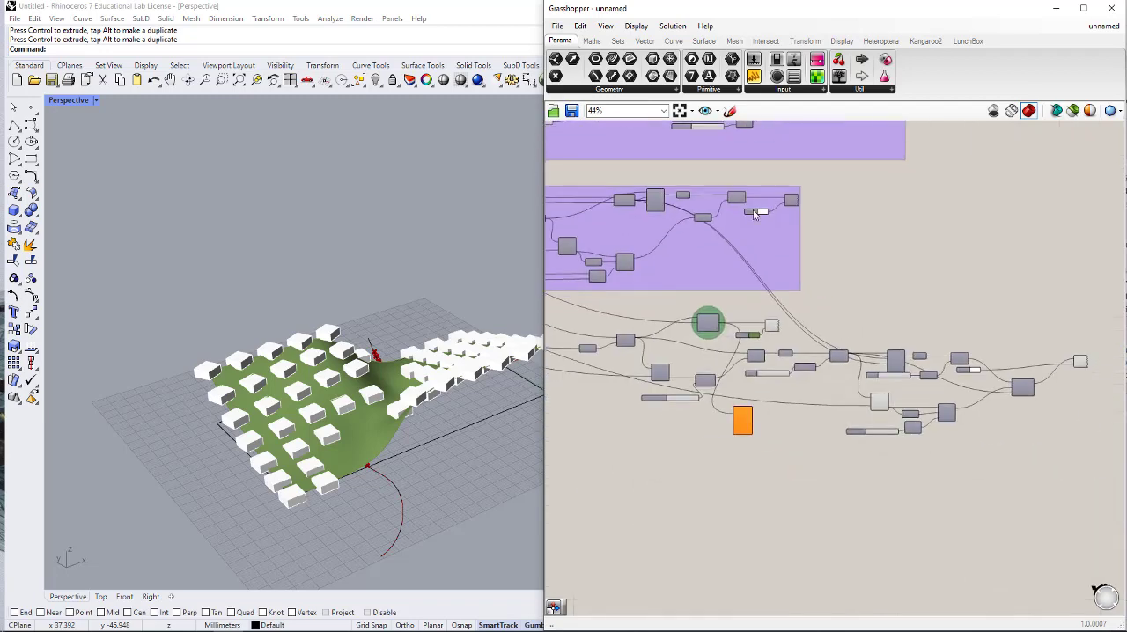
pyautogui.scroll(5, 728, 386)
pyautogui.rightClick(749, 449)
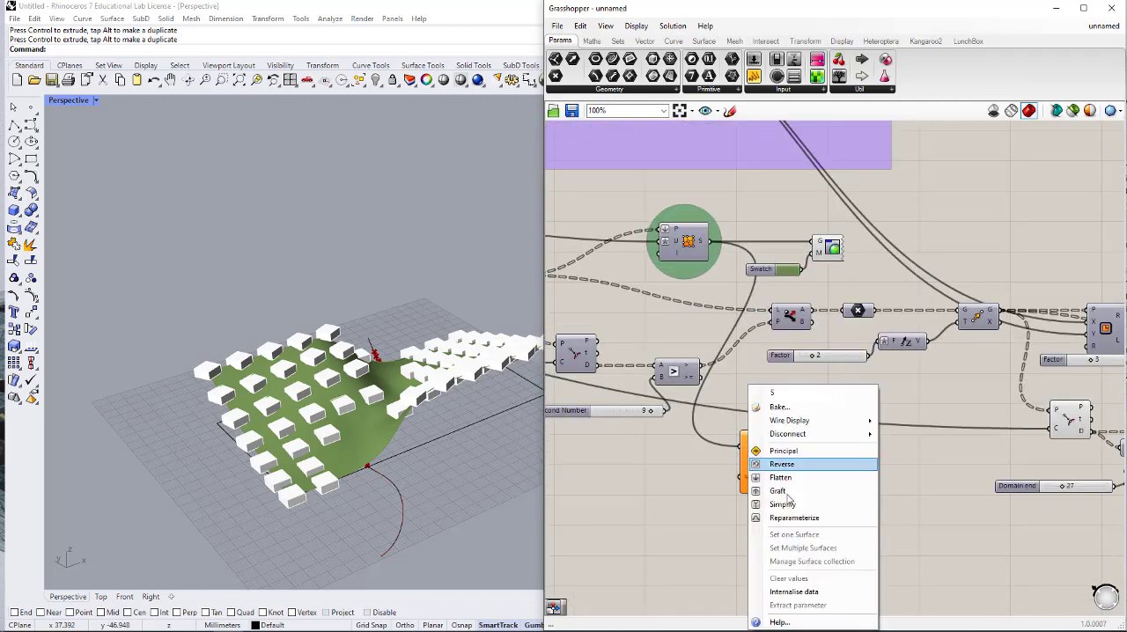
pyautogui.click(797, 518)
# - Add an MD Slider, connect it to the uv input of Evaluate Surface, and shrink it beside that component
pyautogui.moveTo(753, 474); pyautogui.dragTo(857, 498)
pyautogui.doubleClick(744, 516)
pyautogui.write('md')
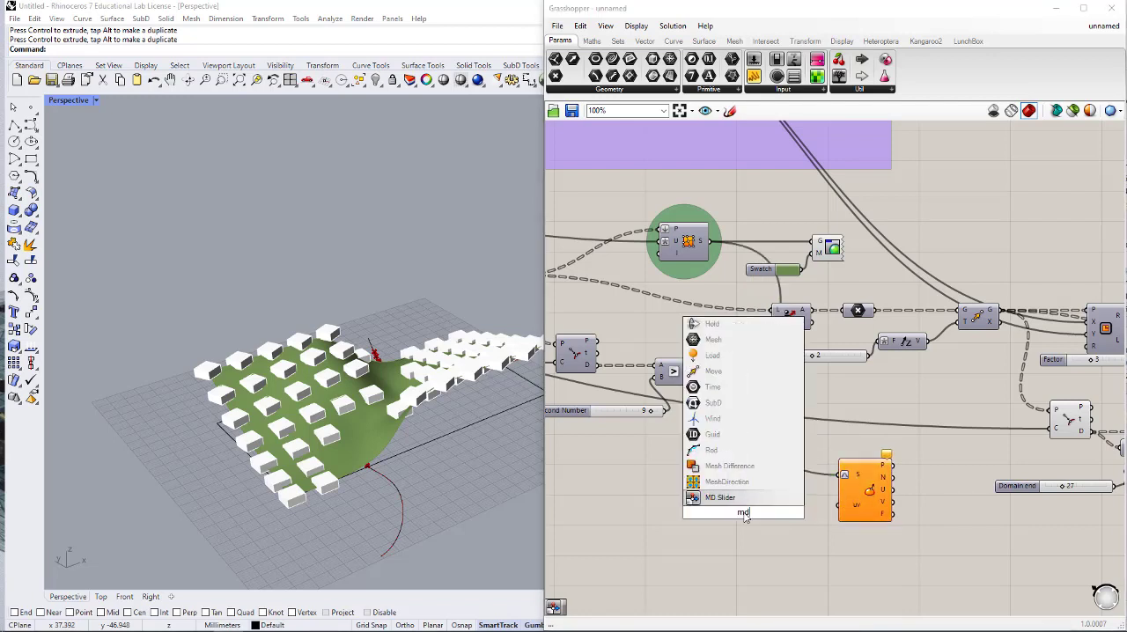
pyautogui.press('Return')
pyautogui.moveTo(846, 508); pyautogui.dragTo(806, 513)
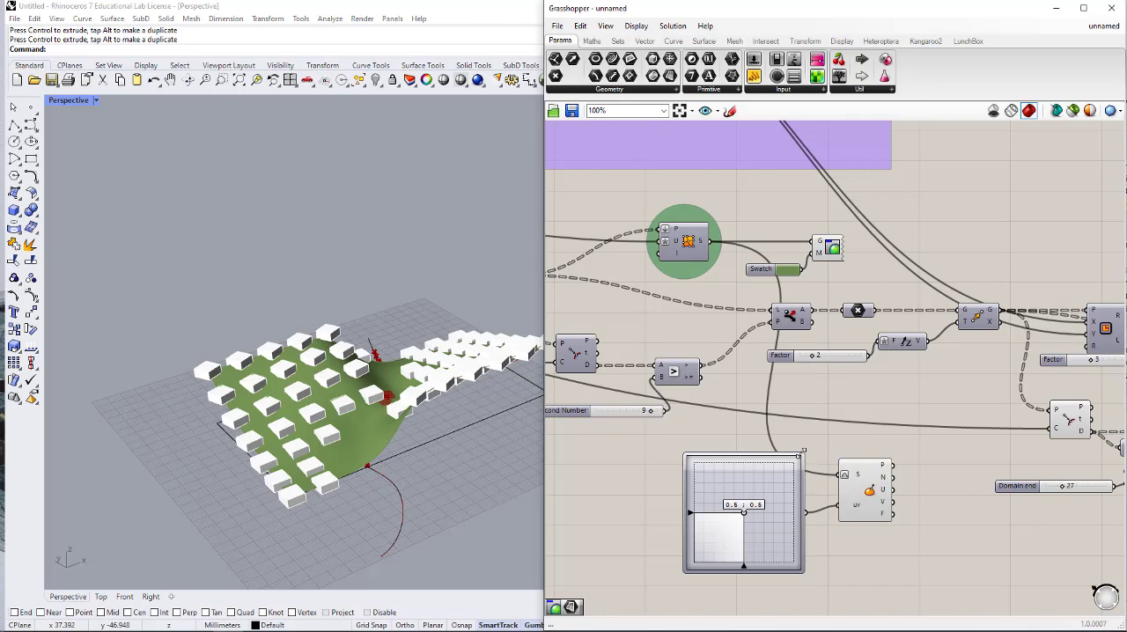
pyautogui.moveTo(801, 452); pyautogui.dragTo(781, 512)
pyautogui.moveTo(758, 568); pyautogui.dragTo(794, 554)
# - Delete the Curve Closest Point component that supplies the distances to Remap Numbers
pyautogui.scroll(-2, 804, 531)
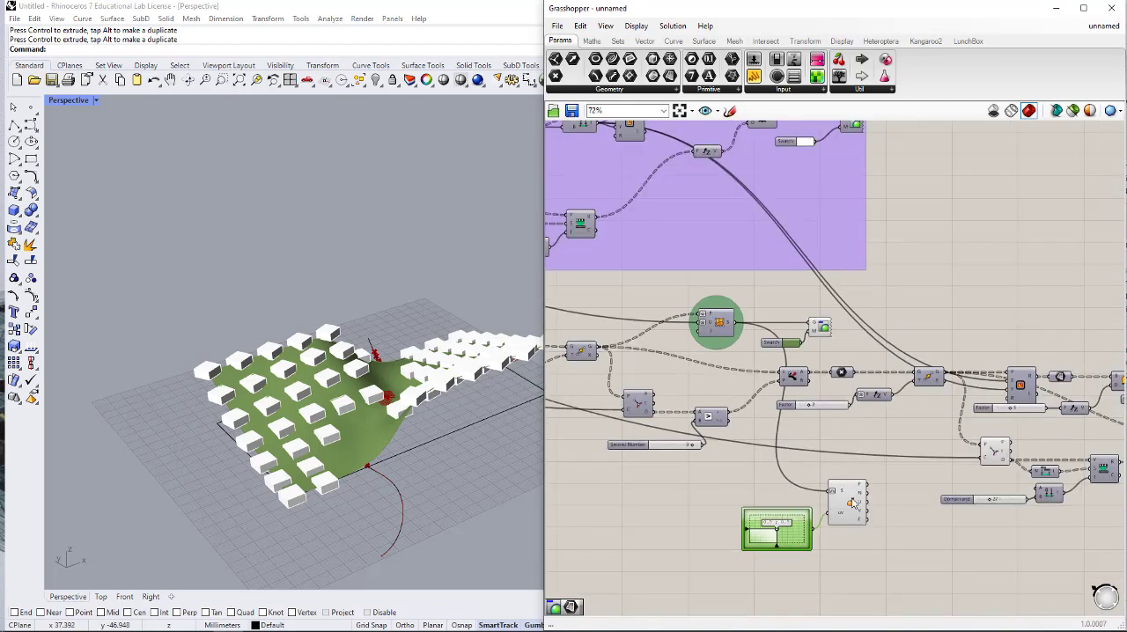
pyautogui.scroll(-2, 853, 504)
pyautogui.moveTo(853, 504); pyautogui.dragTo(718, 468, button='right')
pyautogui.scroll(3, 872, 450)
pyautogui.click(782, 415)
pyautogui.middleClick(782, 414)
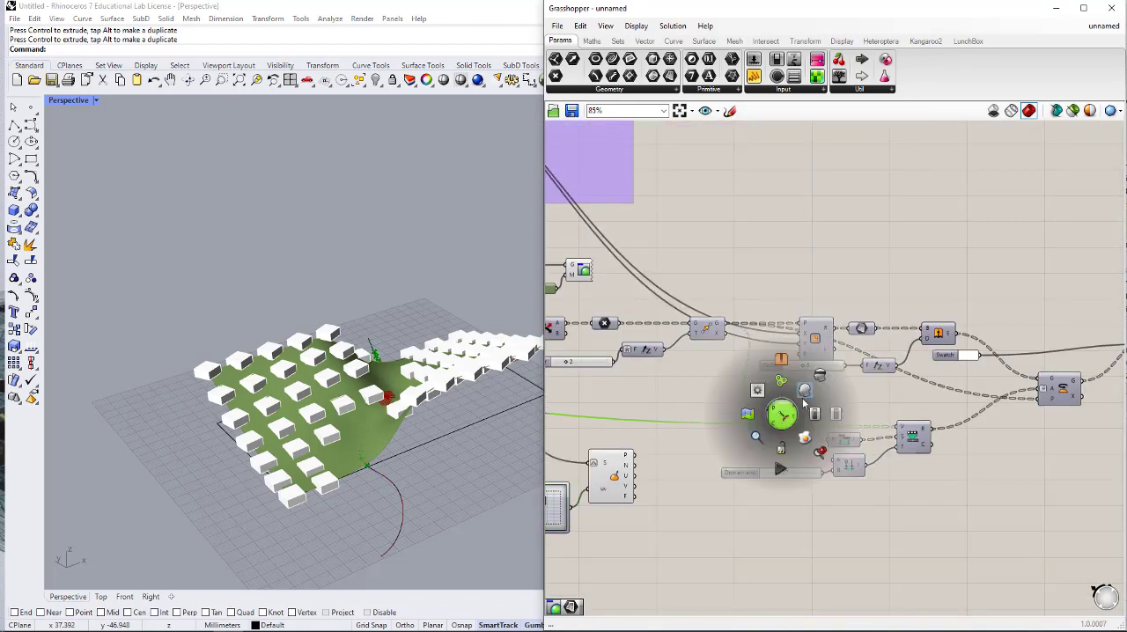
pyautogui.click(819, 377)
pyautogui.moveTo(810, 407); pyautogui.dragTo(906, 384, button='right')
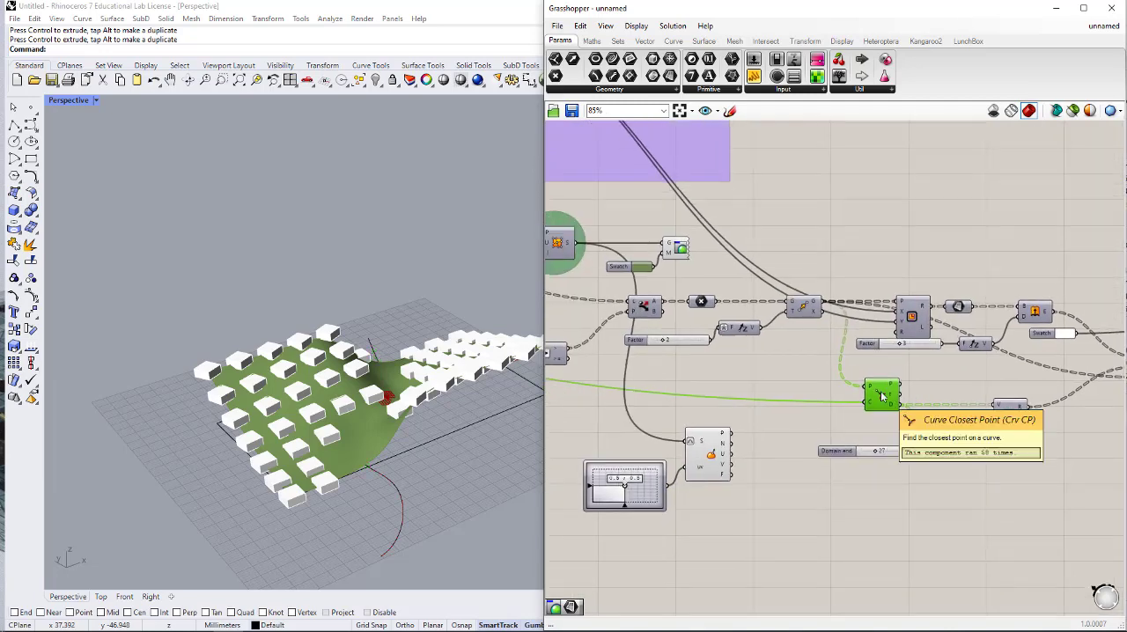
pyautogui.press('Delete')
# - Set the MD Slider to about 0.22 ; 0.48 to reposition the evaluation point on the green surface
pyautogui.moveTo(818, 416); pyautogui.dragTo(884, 397, button='right')
pyautogui.scroll(1, 733, 463)
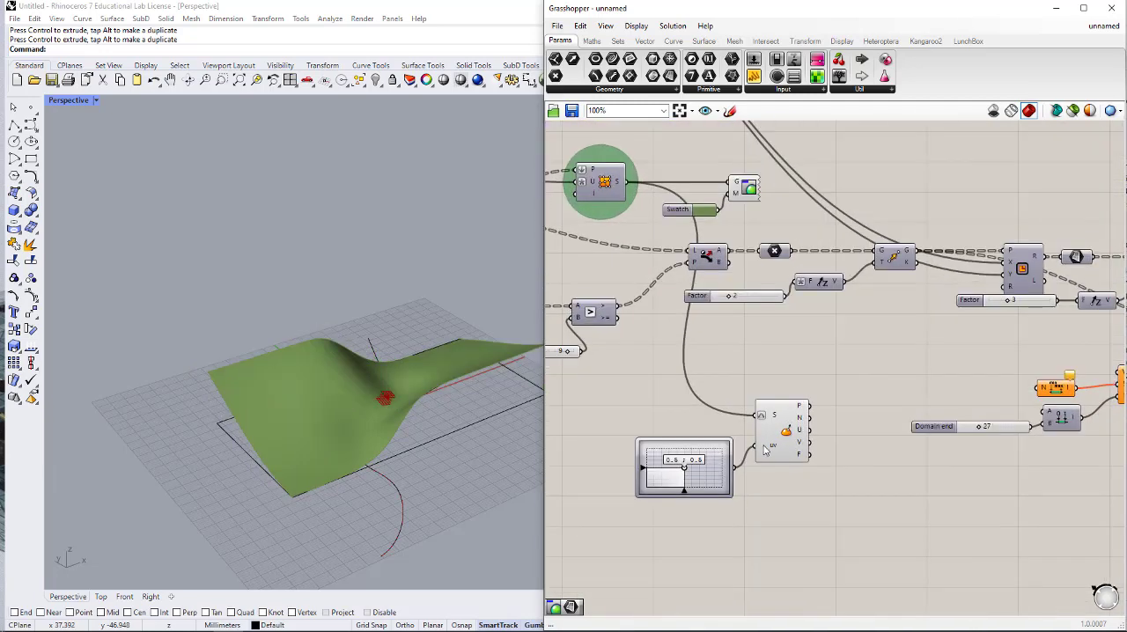
pyautogui.moveTo(684, 470)
pyautogui.mouseDown()
pyautogui.moveTo(644, 471)
pyautogui.moveTo(663, 473)
pyautogui.mouseUp()
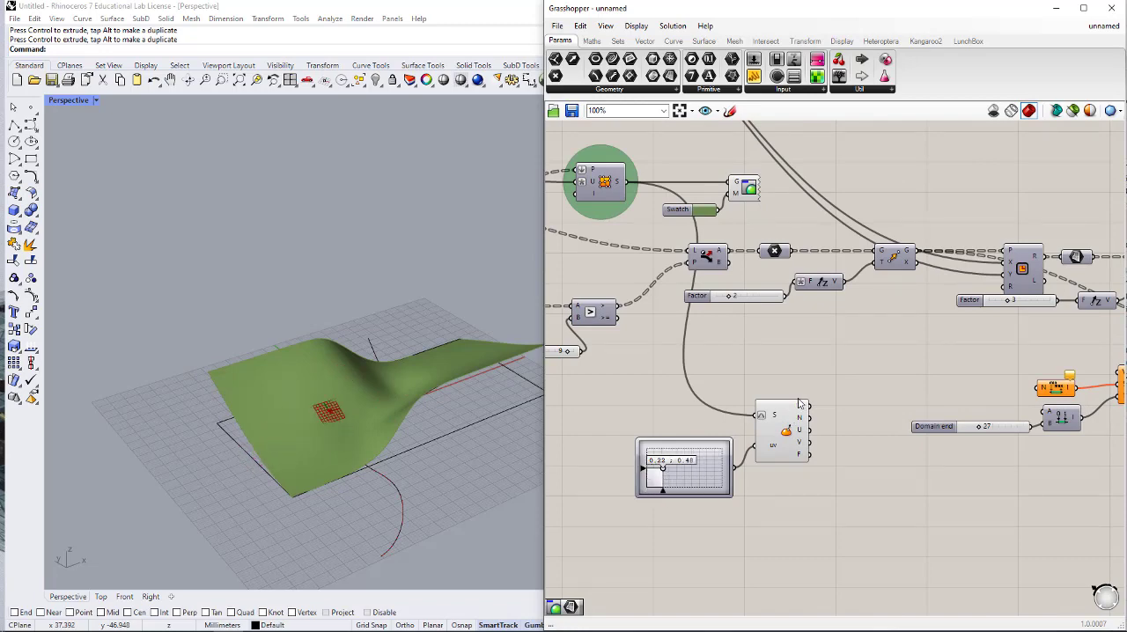
# - Add a Distance component, connecting Evaluate Surface's P output to B and the moved points' G output to A
pyautogui.moveTo(888, 388); pyautogui.dragTo(846, 390, button='right')
pyautogui.doubleClick(862, 389)
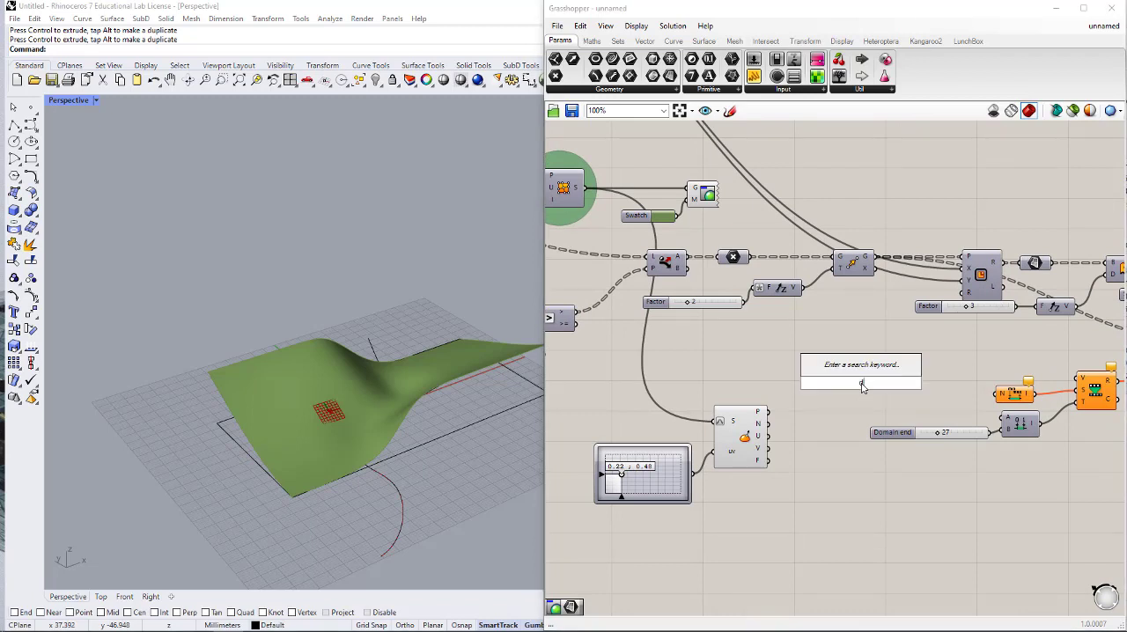
pyautogui.write('dis')
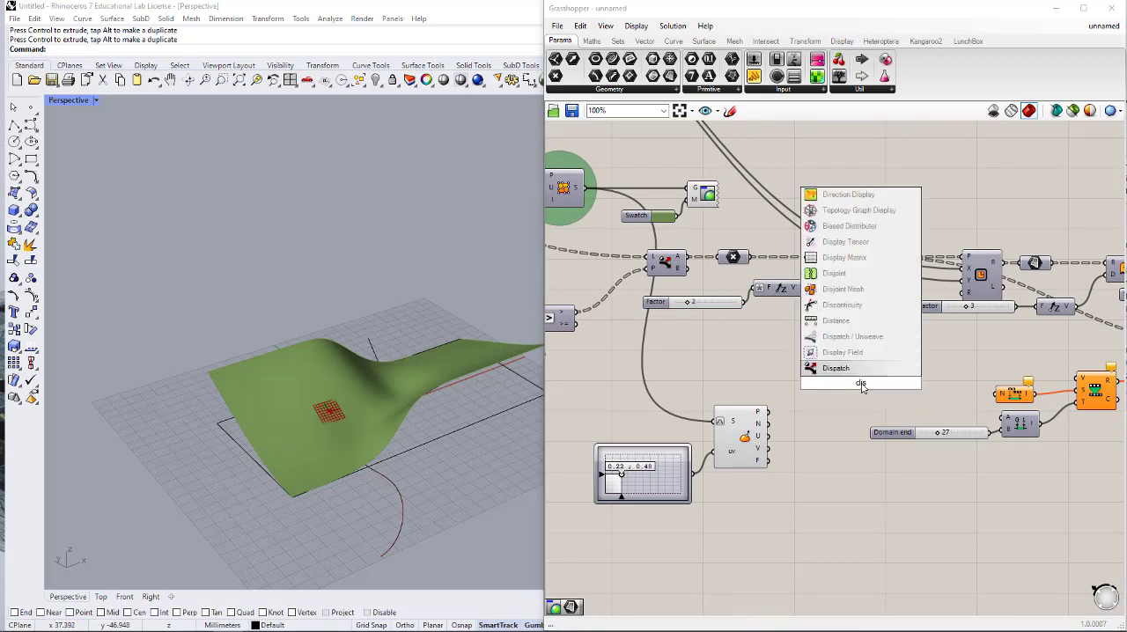
pyautogui.click(855, 322)
pyautogui.moveTo(770, 412); pyautogui.dragTo(919, 367)
pyautogui.moveTo(880, 262); pyautogui.dragTo(903, 365)
# - Connect Distance's D output to the V input of Remap Numbers and the N input of Bounds
pyautogui.moveTo(907, 361); pyautogui.dragTo(770, 331, button='right')
pyautogui.scroll(1, 779, 354)
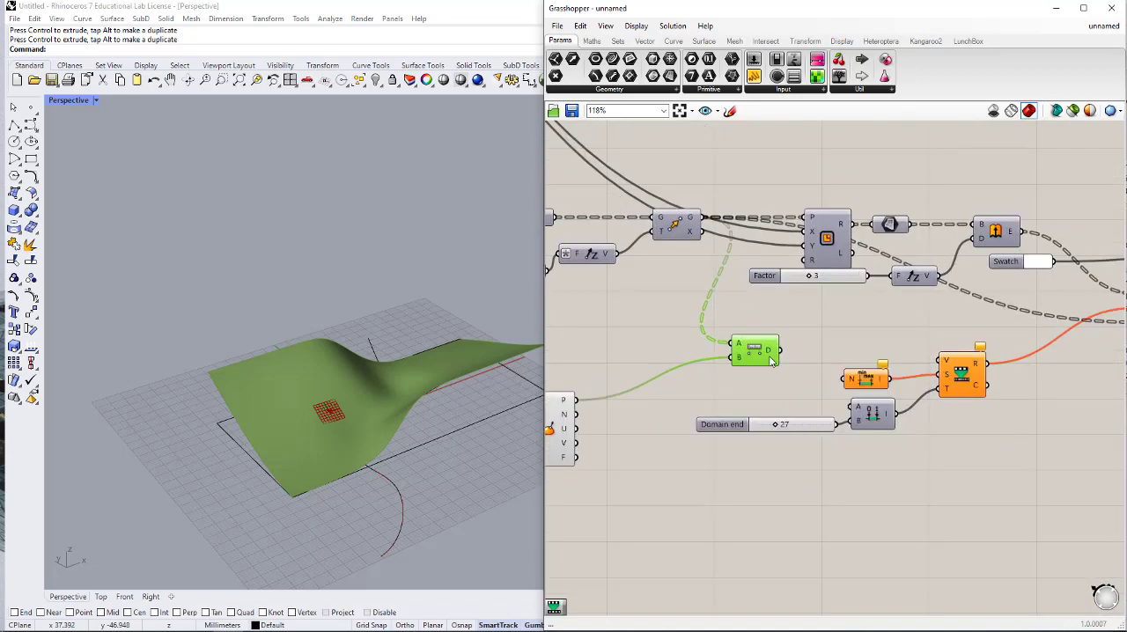
pyautogui.moveTo(771, 361); pyautogui.dragTo(941, 359)
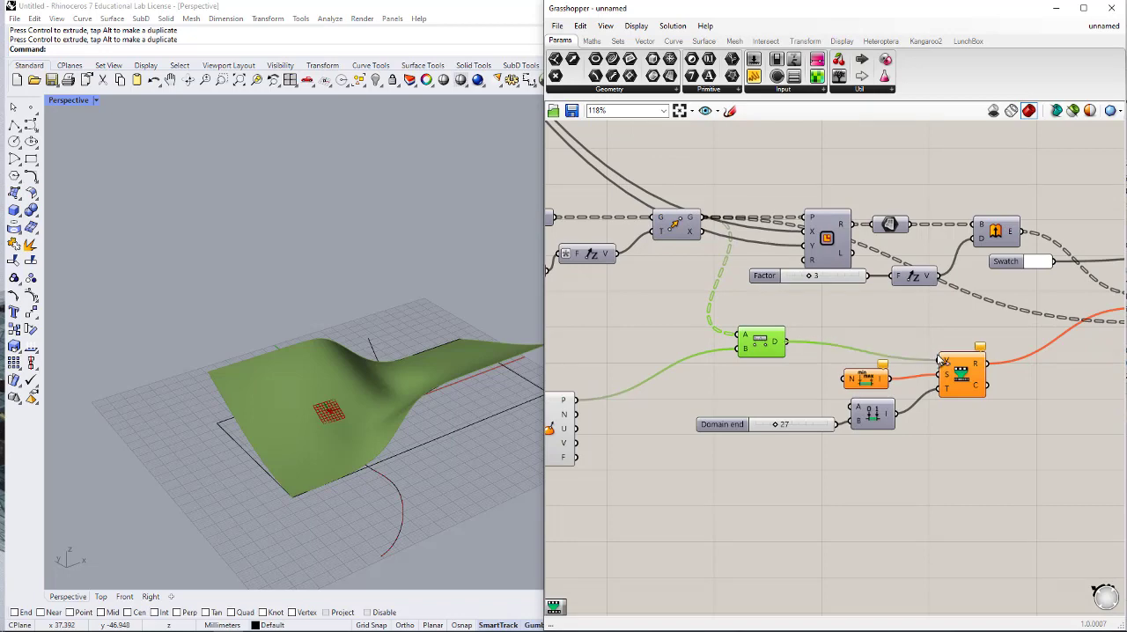
pyautogui.moveTo(787, 343); pyautogui.dragTo(844, 380)
pyautogui.click(795, 395)
pyautogui.moveTo(201, 398); pyautogui.dragTo(231, 394, button='right')
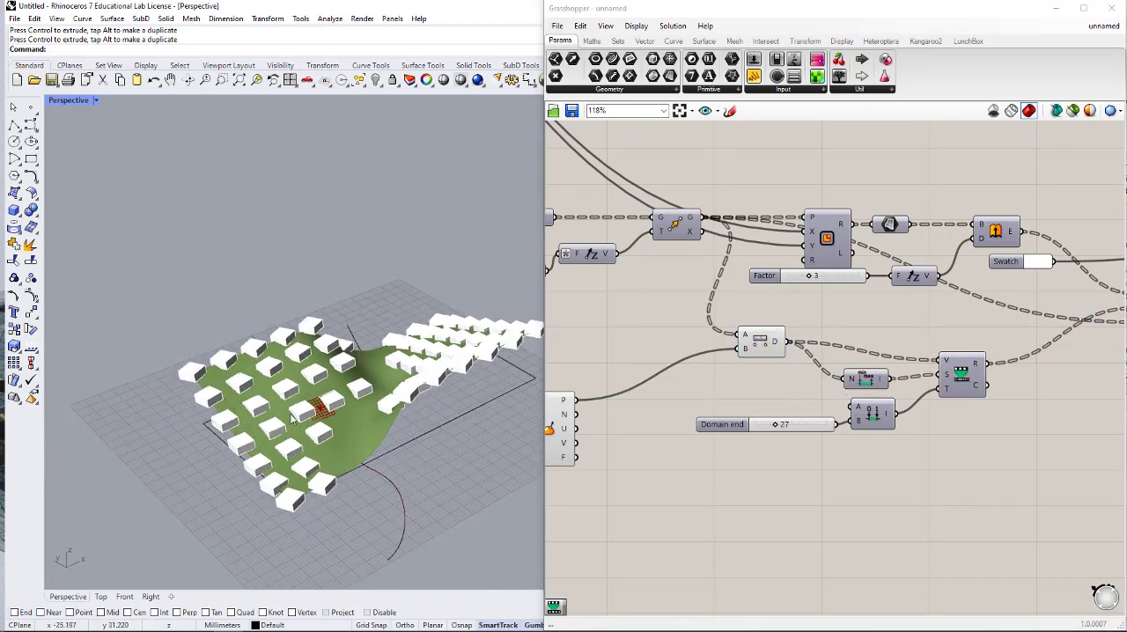
# - Set the MD Slider to about 0.22 ; 0.02 and check the boxes' rotation around the evaluation point
pyautogui.moveTo(798, 408); pyautogui.dragTo(1120, 419, button='right')
pyautogui.scroll(1, 727, 490)
pyautogui.moveTo(728, 490)
pyautogui.mouseDown()
pyautogui.moveTo(717, 495)
pyautogui.moveTo(754, 496)
pyautogui.moveTo(765, 471)
pyautogui.moveTo(731, 480)
pyautogui.moveTo(726, 511)
pyautogui.moveTo(712, 504)
pyautogui.moveTo(741, 497)
pyautogui.moveTo(728, 510)
pyautogui.mouseUp()
pyautogui.moveTo(499, 515); pyautogui.dragTo(440, 452, button='right')
pyautogui.click(771, 420)
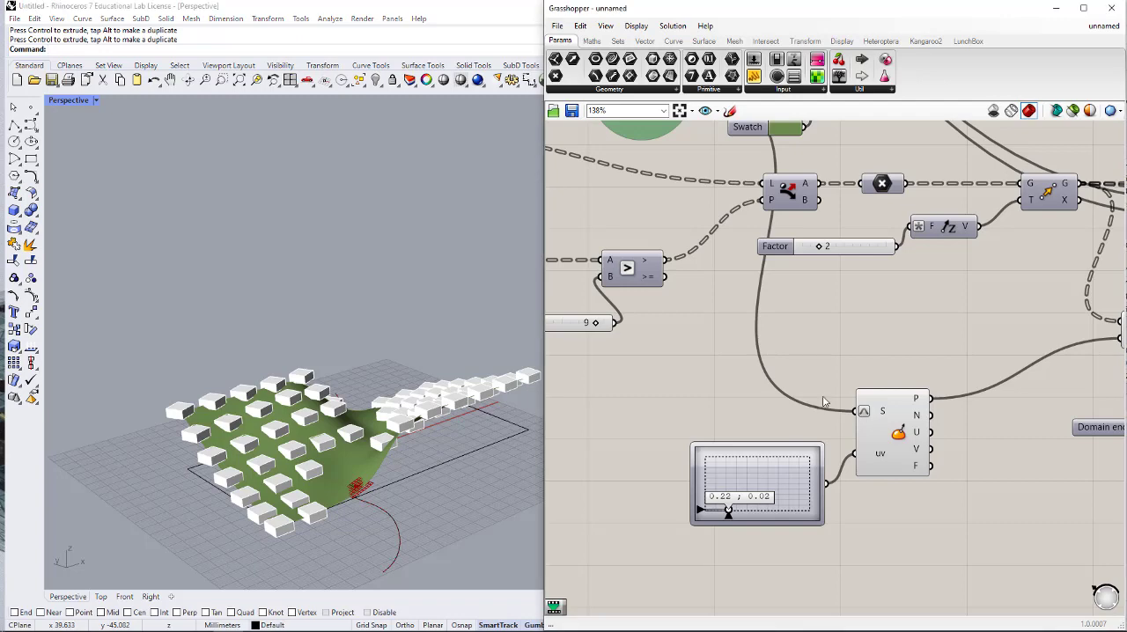
# - Turn off the preview of all components in the ungrouped surface-and-boxes definition
pyautogui.scroll(-6, 771, 420)
pyautogui.moveTo(905, 396); pyautogui.dragTo(932, 372, button='right')
pyautogui.moveTo(1081, 319); pyautogui.dragTo(684, 432)
pyautogui.middleClick(785, 419)
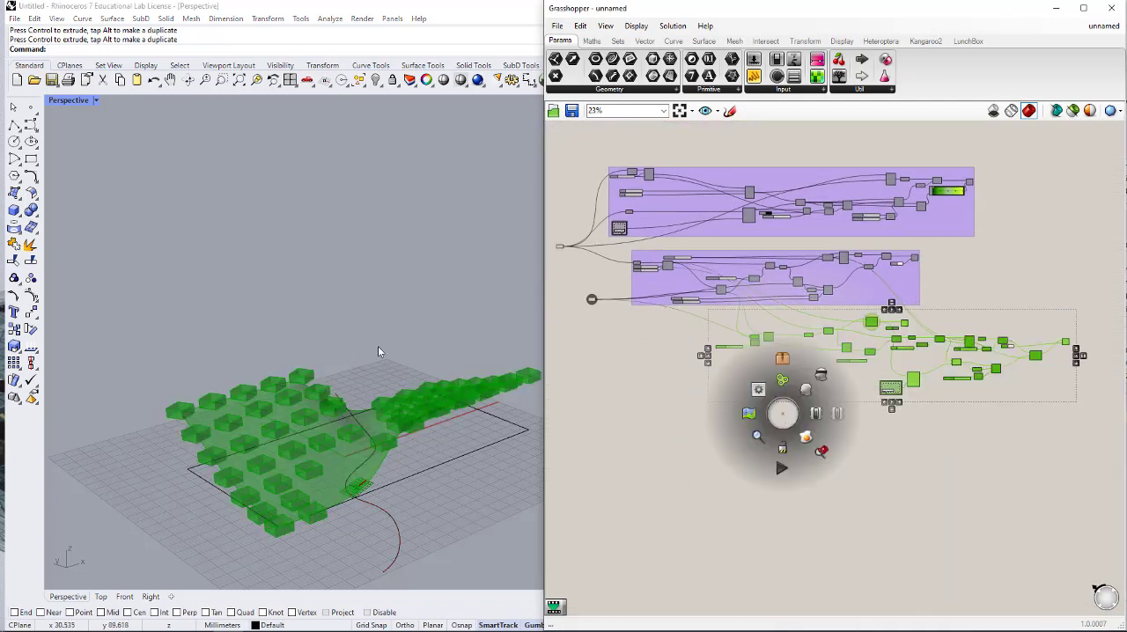
pyautogui.click(827, 398)
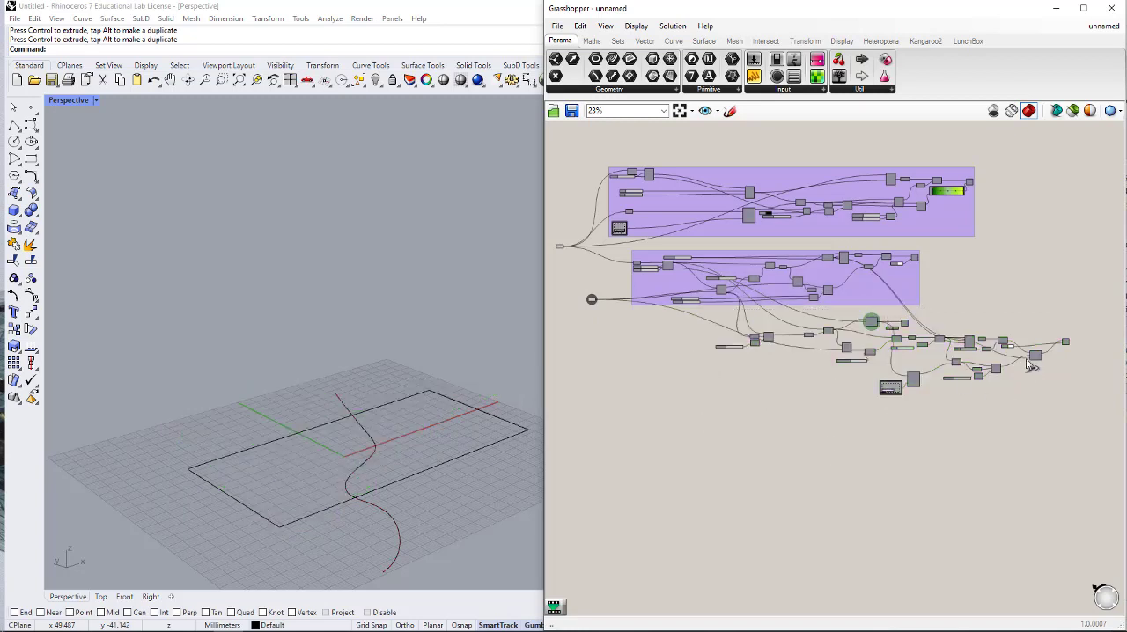
# - Delete the open wavy curve crossing the rectangle in the Rhino viewport
pyautogui.moveTo(337, 362); pyautogui.dragTo(264, 357, button='right')
pyautogui.scroll(-5, 255, 357)
pyautogui.scroll(4, 444, 414)
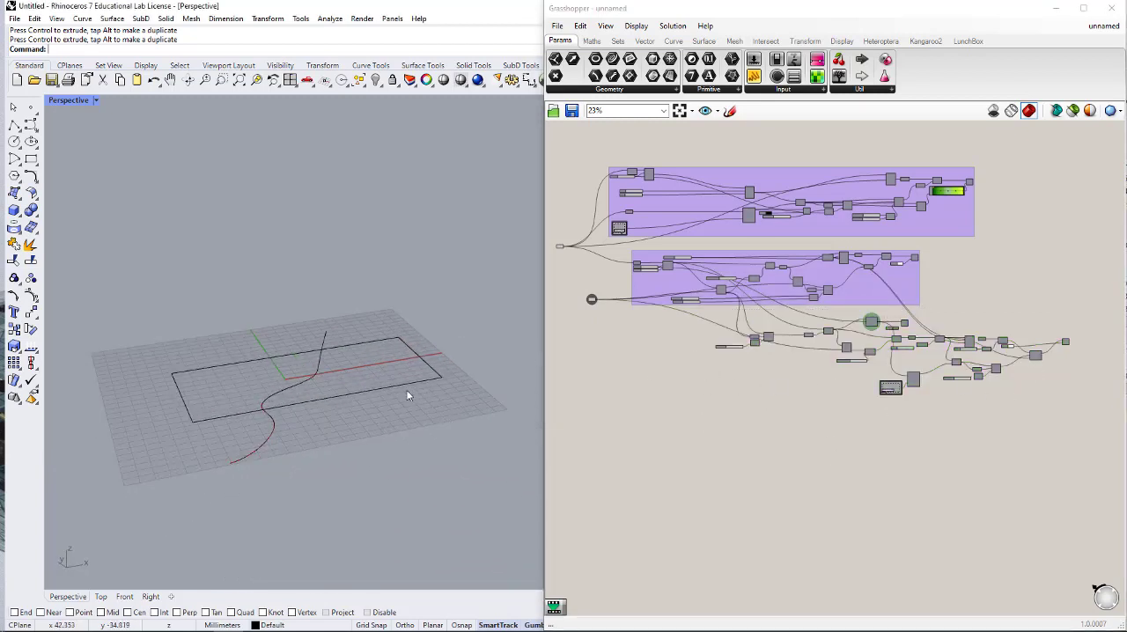
pyautogui.moveTo(431, 299); pyautogui.dragTo(213, 447)
pyautogui.click(280, 507)
pyautogui.press('Delete')
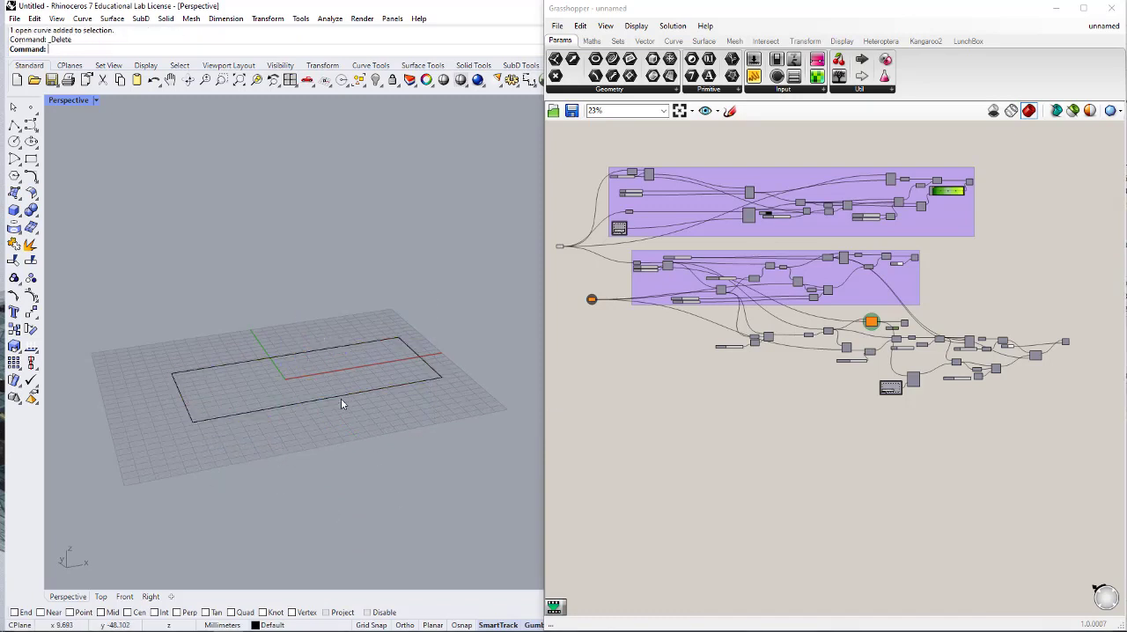
# - Rotate the rectangle 90 degrees about its long horizontal axis so that it stands upright
pyautogui.click(331, 395)
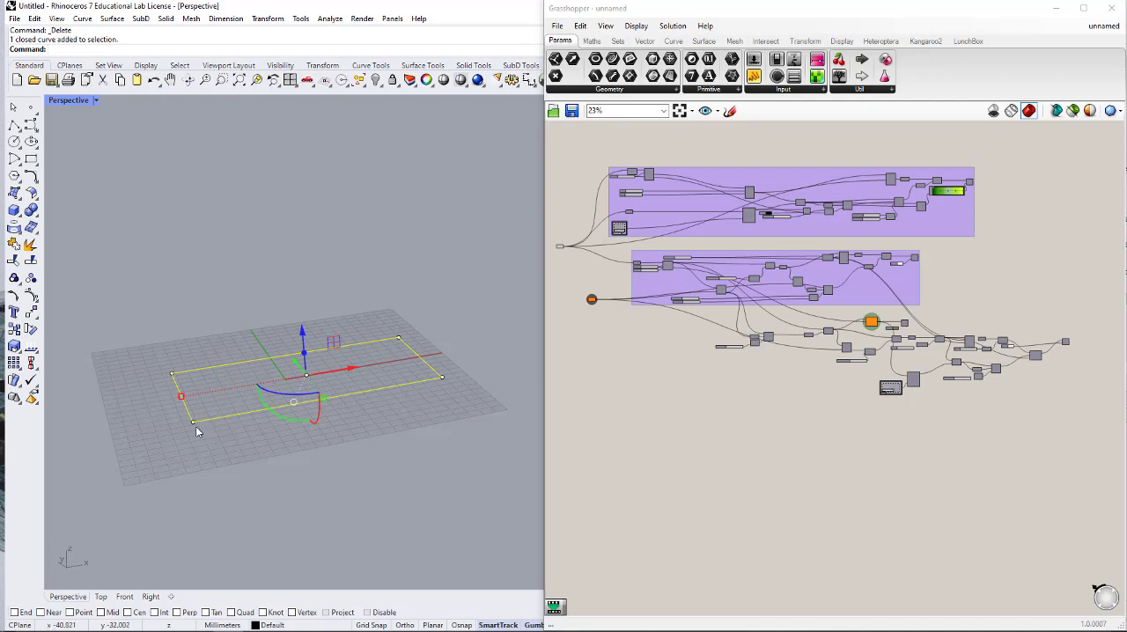
pyautogui.moveTo(287, 427); pyautogui.dragTo(378, 432, button='right')
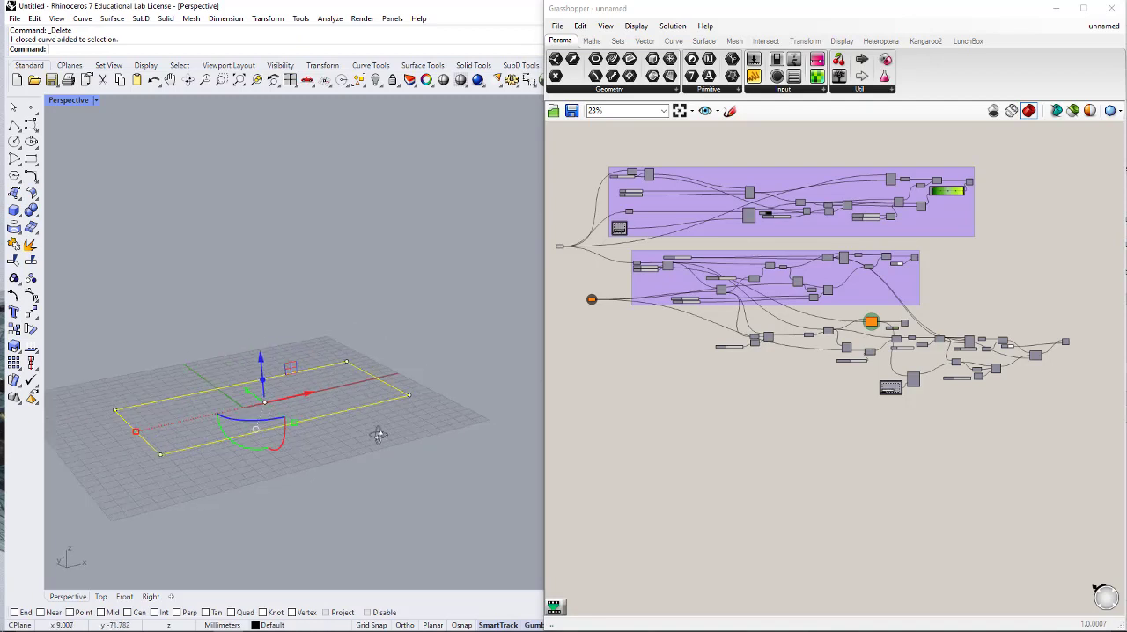
pyautogui.click(282, 447)
pyautogui.write('90')
pyautogui.press('Return')
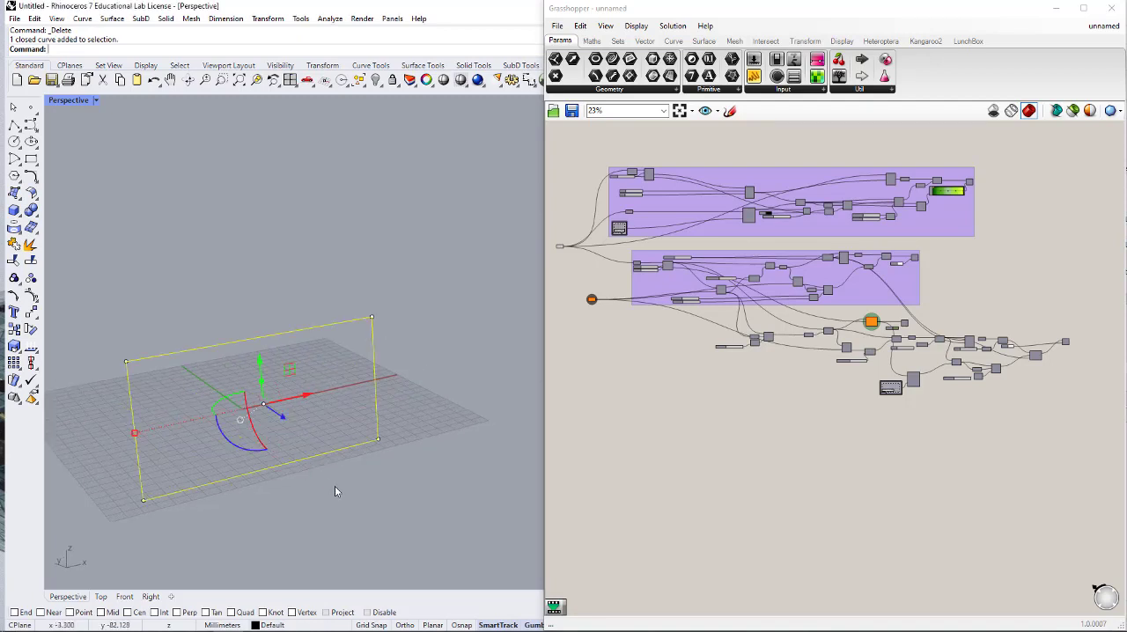
# - Move the upright rectangle vertically until its lower edge rests about on the construction plane
pyautogui.click(247, 452)
pyautogui.moveTo(263, 473)
pyautogui.mouseDown(button='right')
pyautogui.moveTo(317, 438)
pyautogui.moveTo(272, 468)
pyautogui.mouseUp(button='right')
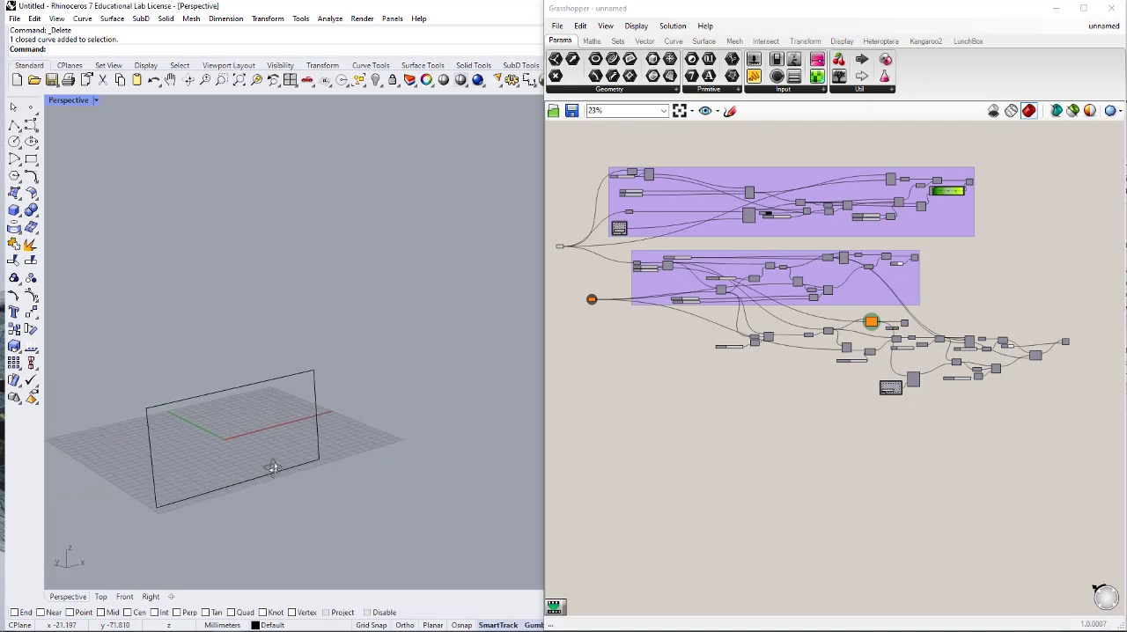
pyautogui.click(194, 399)
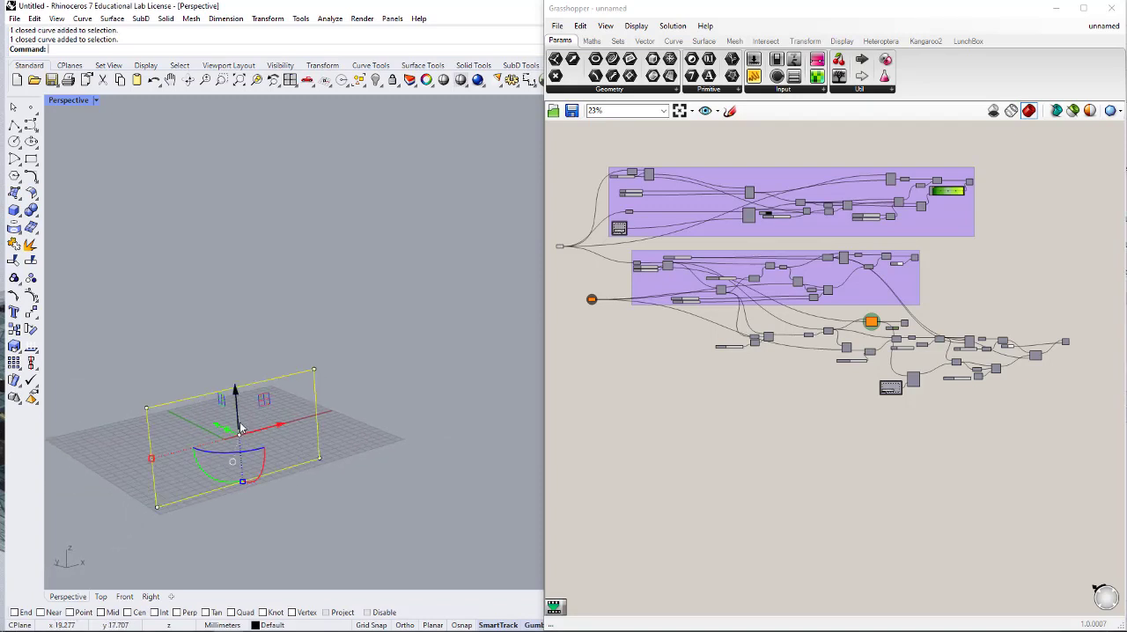
pyautogui.moveTo(238, 408); pyautogui.dragTo(239, 353)
pyautogui.click(346, 441)
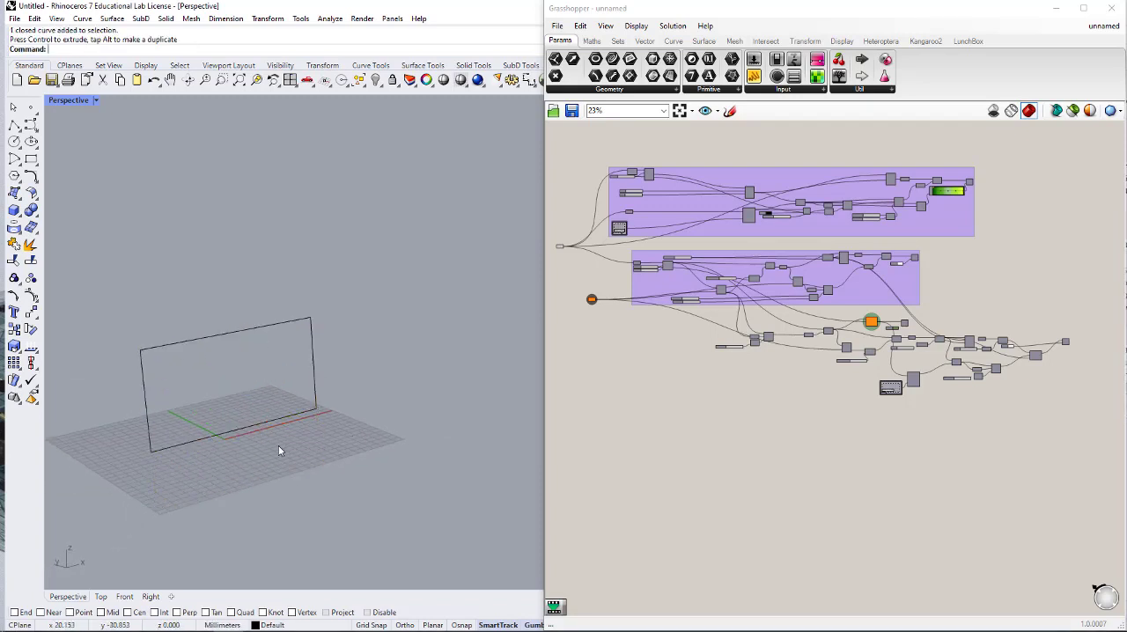
pyautogui.moveTo(276, 446); pyautogui.dragTo(184, 453, button='right')
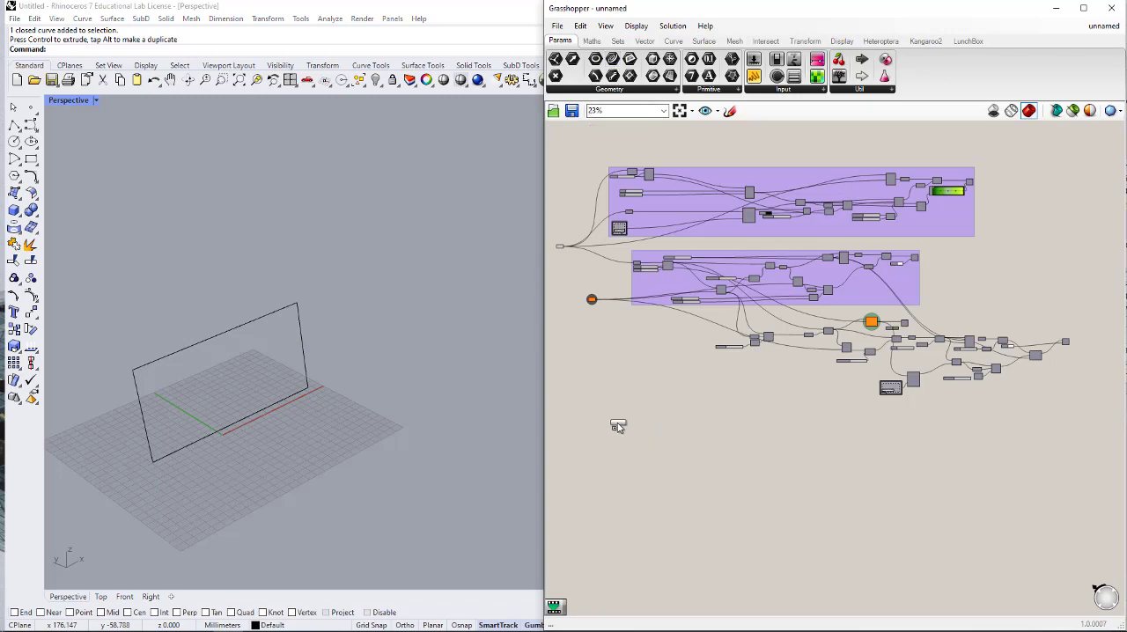
# - Reference the upright rectangle in a new Curve parameter on an empty part of the Grasshopper canvas
pyautogui.rightClick(596, 456)
pyautogui.click(643, 534)
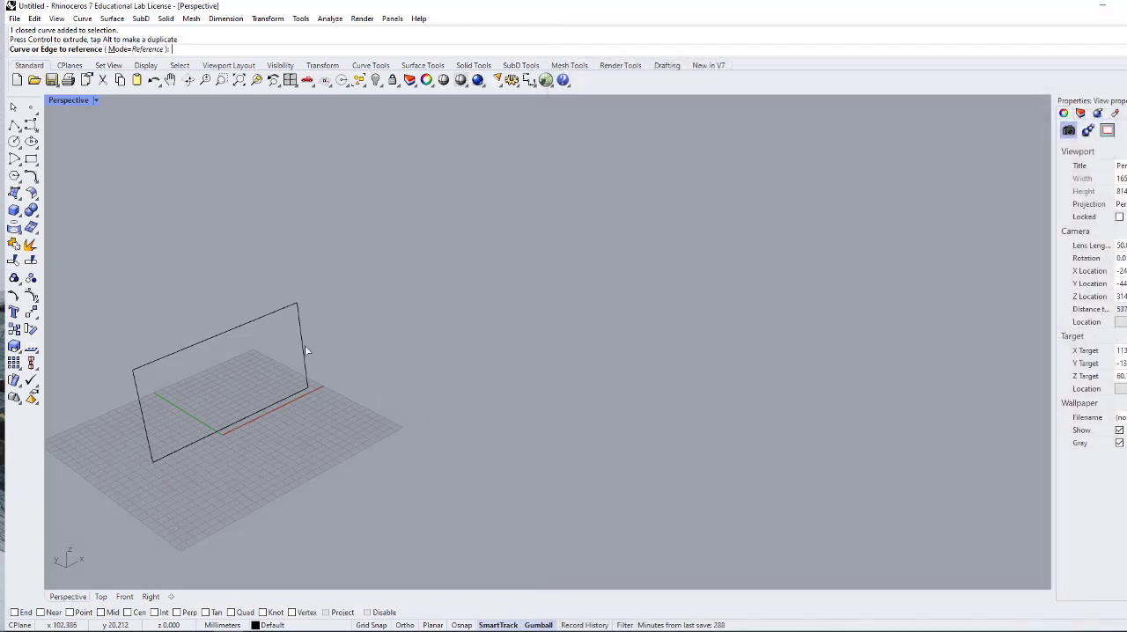
pyautogui.scroll(5, 637, 496)
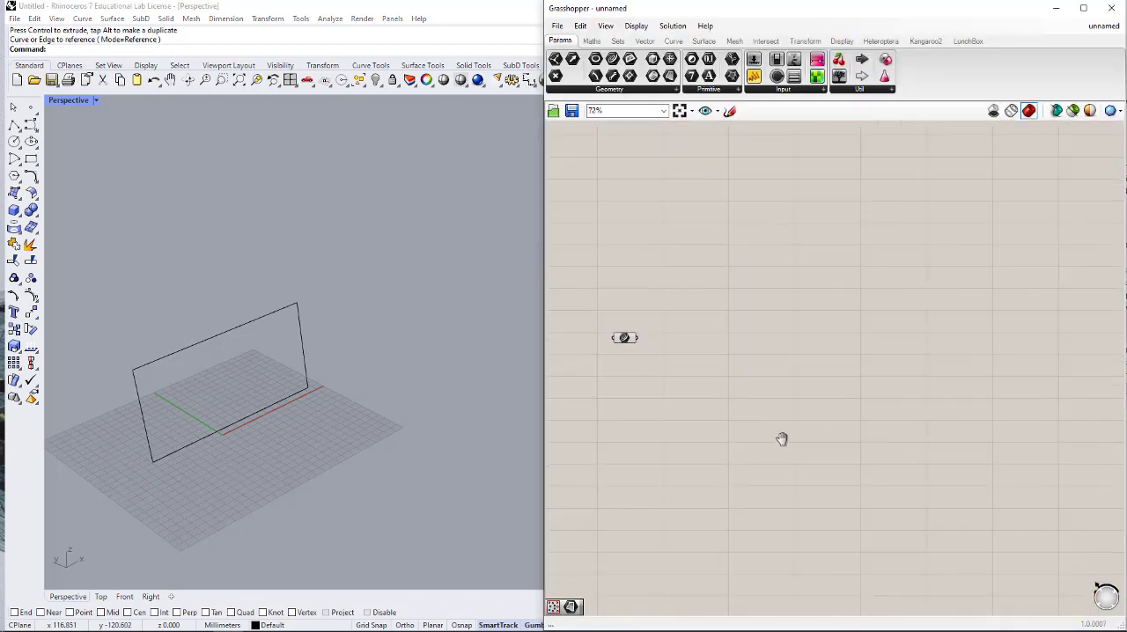
pyautogui.moveTo(644, 277); pyautogui.dragTo(634, 199, button='right')
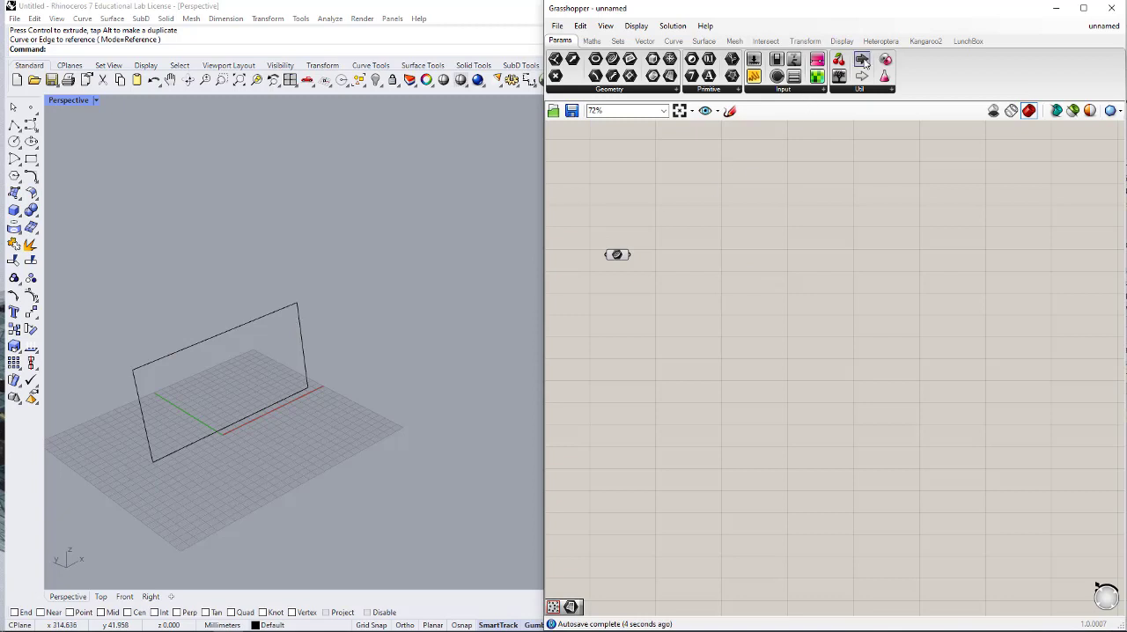
# - Add LunchBox's Hexagon Cells component beside the Curve parameter
pyautogui.click(977, 42)
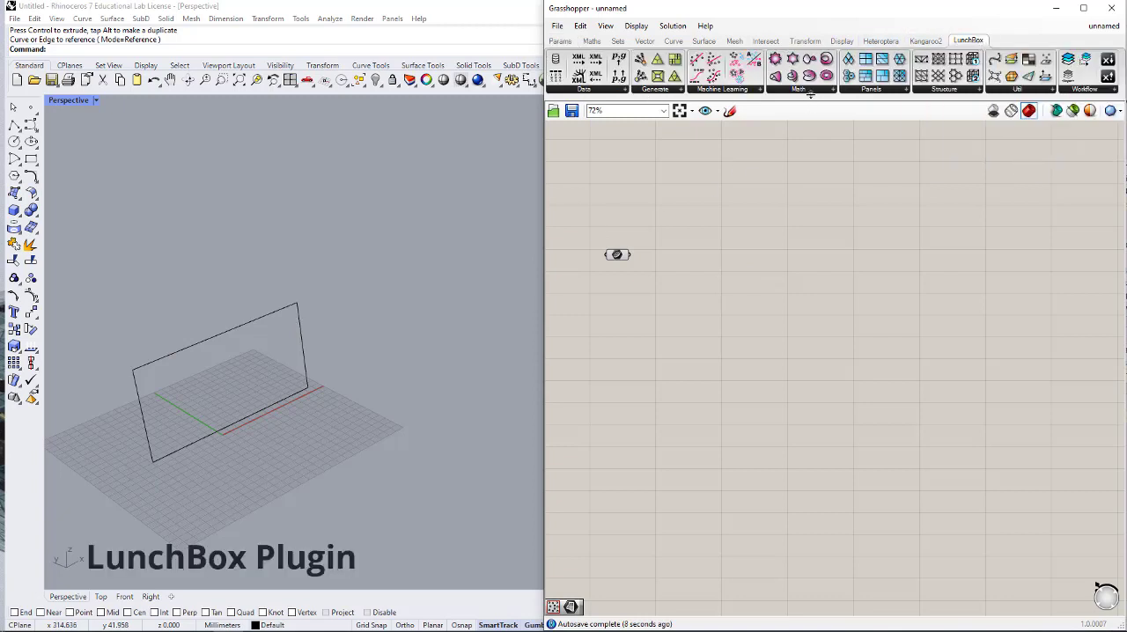
pyautogui.click(881, 90)
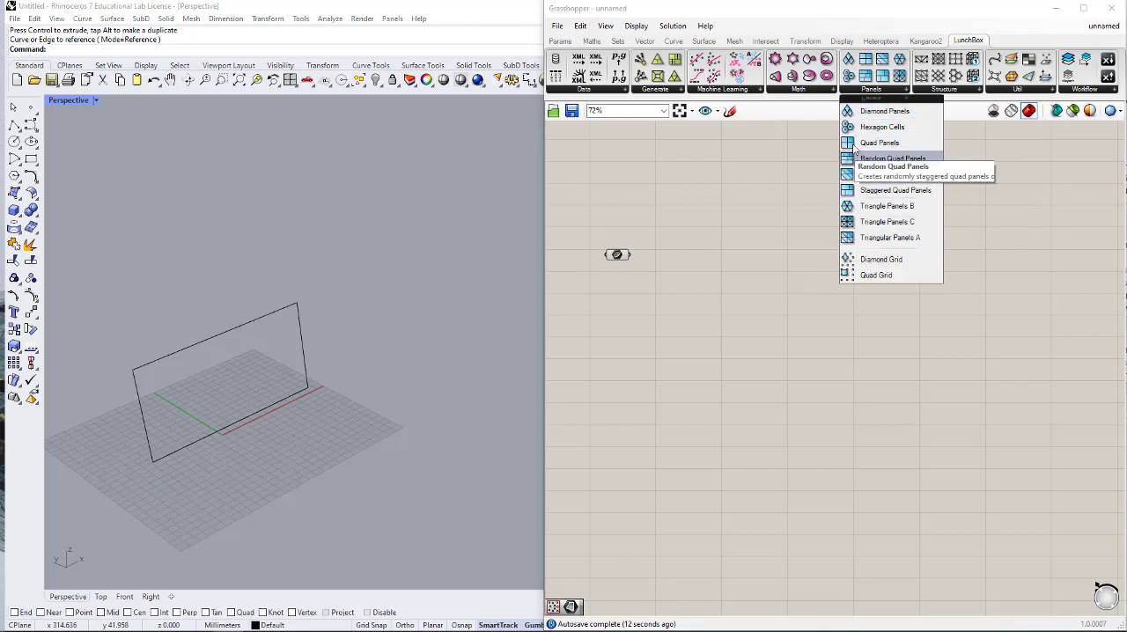
pyautogui.click(883, 128)
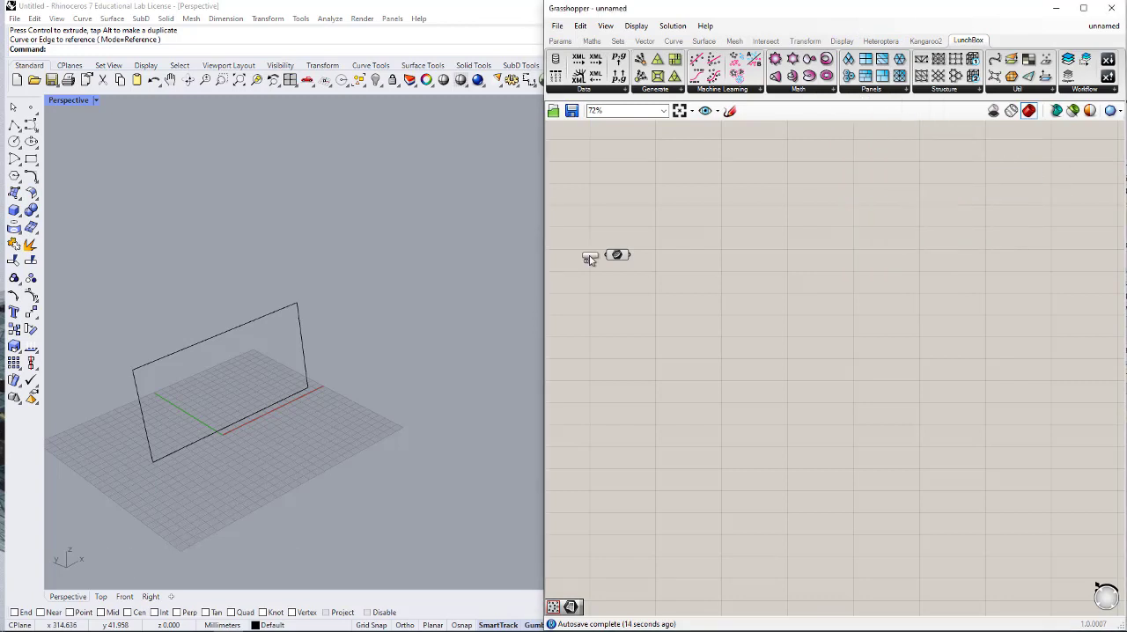
pyautogui.scroll(3, 595, 256)
pyautogui.click(724, 273)
pyautogui.moveTo(724, 273); pyautogui.dragTo(822, 282)
# - Add a Surface parameter fed by the Curve parameter and connect it to the Srf input of Hexagon Cells
pyautogui.click(561, 42)
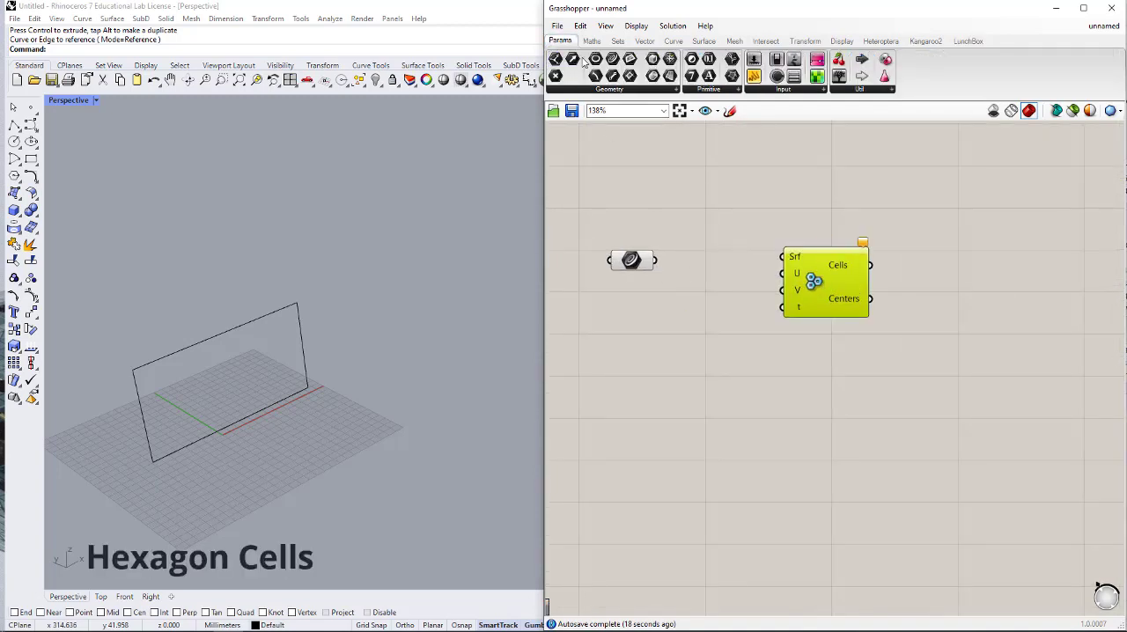
pyautogui.moveTo(671, 76); pyautogui.dragTo(731, 259)
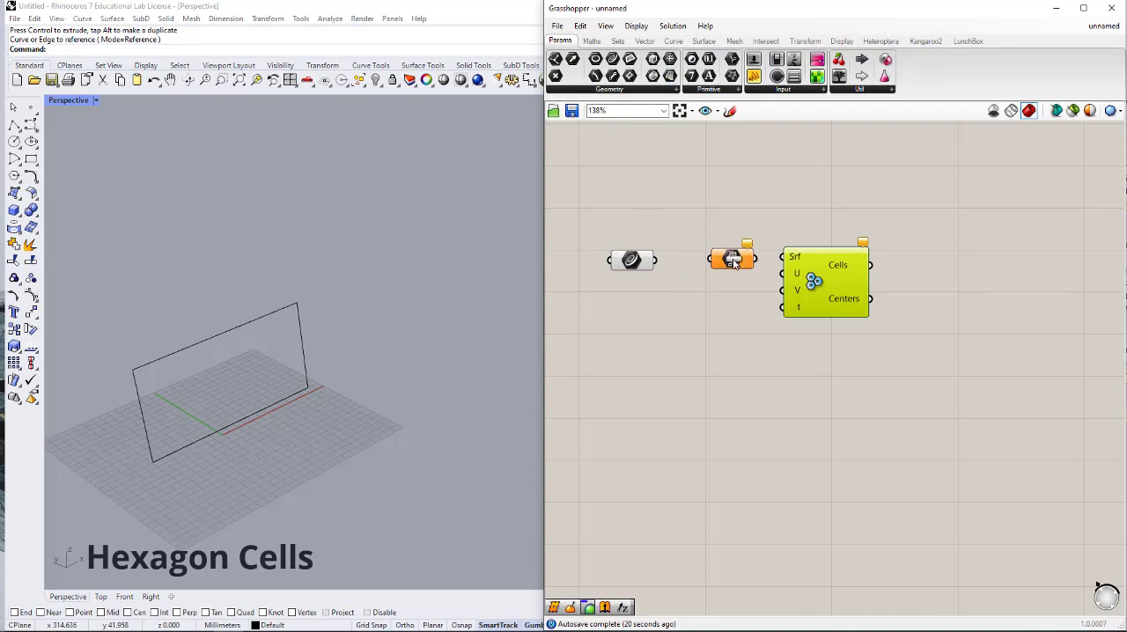
pyautogui.moveTo(657, 260); pyautogui.dragTo(702, 269)
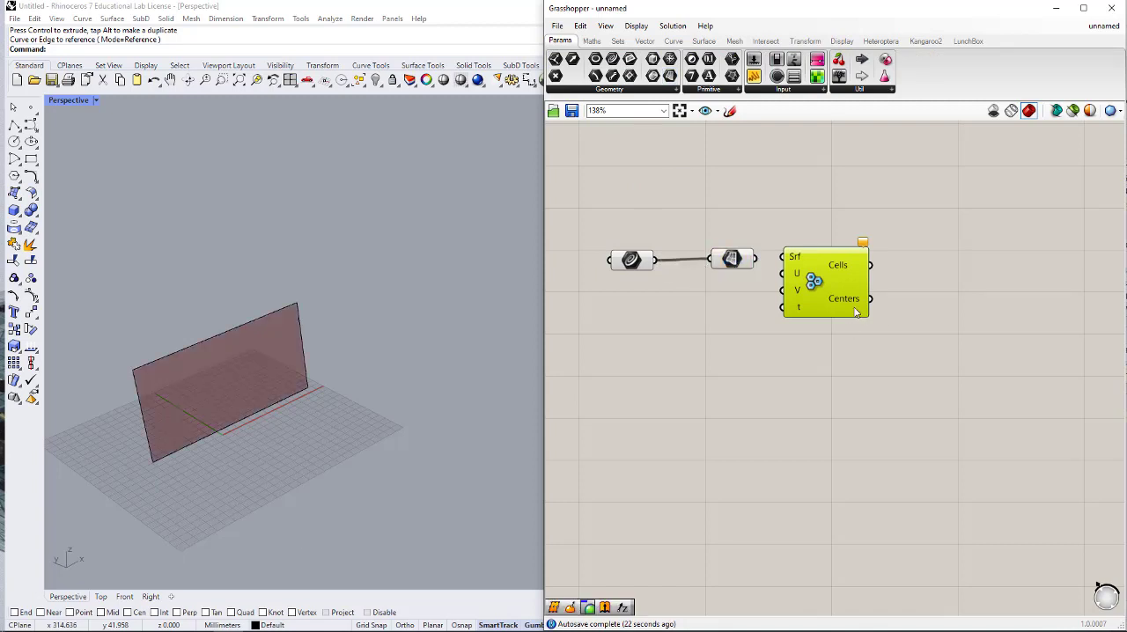
pyautogui.moveTo(839, 296); pyautogui.dragTo(963, 311)
pyautogui.moveTo(731, 259); pyautogui.dragTo(901, 284)
# - Turn off the preview of the Curve and Surface parameters
pyautogui.moveTo(762, 222); pyautogui.dragTo(592, 306)
pyautogui.middleClick(717, 234)
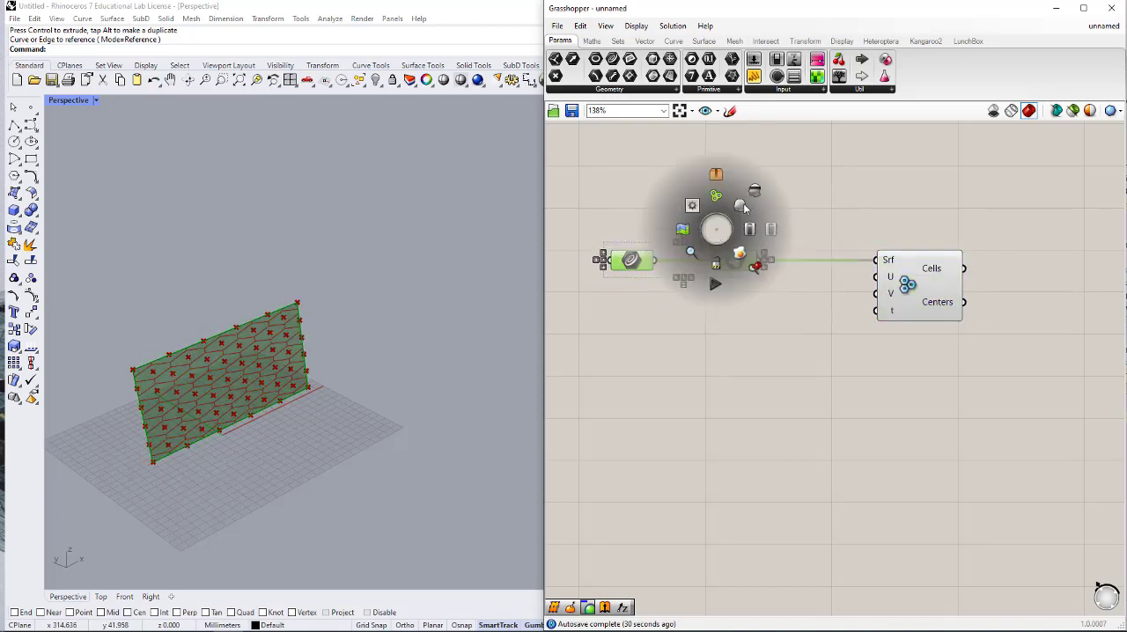
pyautogui.click(754, 202)
# - Add a number slider with value 6 and connect it to the U input of Hexagon Cells
pyautogui.scroll(2, 783, 297)
pyautogui.doubleClick(744, 316)
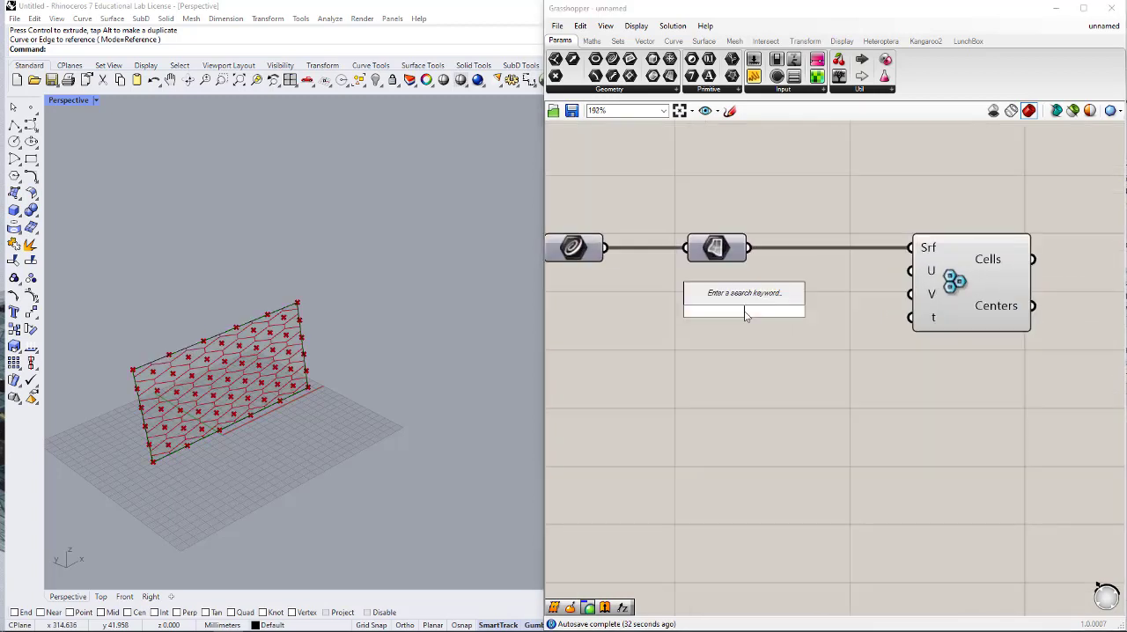
pyautogui.click(878, 397)
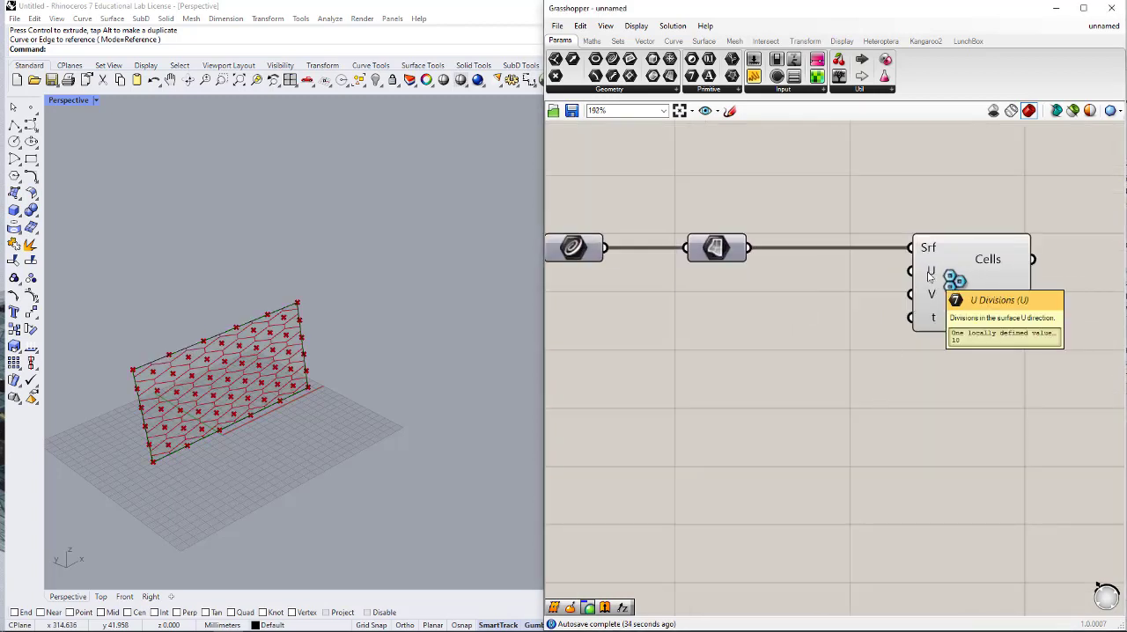
pyautogui.doubleClick(736, 315)
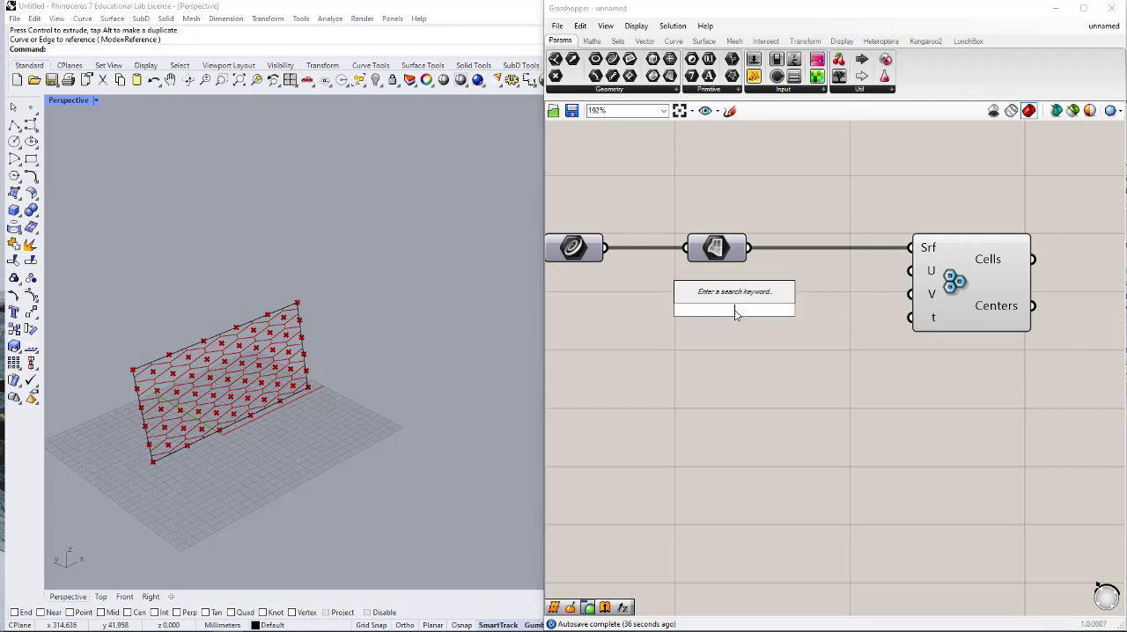
pyautogui.write('6')
pyautogui.press('Return')
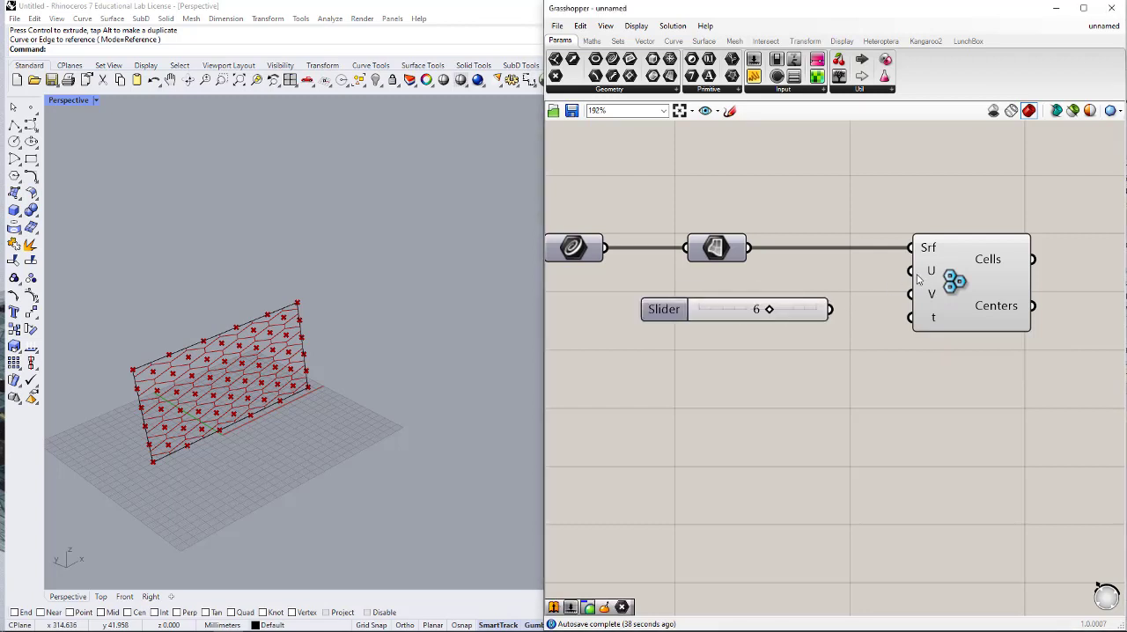
pyautogui.moveTo(916, 276); pyautogui.dragTo(799, 324)
# - Add a second number slider with value 4 and connect it to the V input of Hexagon Cells
pyautogui.doubleClick(783, 300)
pyautogui.write('4')
pyautogui.press('Return')
pyautogui.moveTo(918, 303); pyautogui.dragTo(824, 325)
pyautogui.click(824, 361)
pyautogui.scroll(-1, 1013, 404)
pyautogui.click(1063, 335)
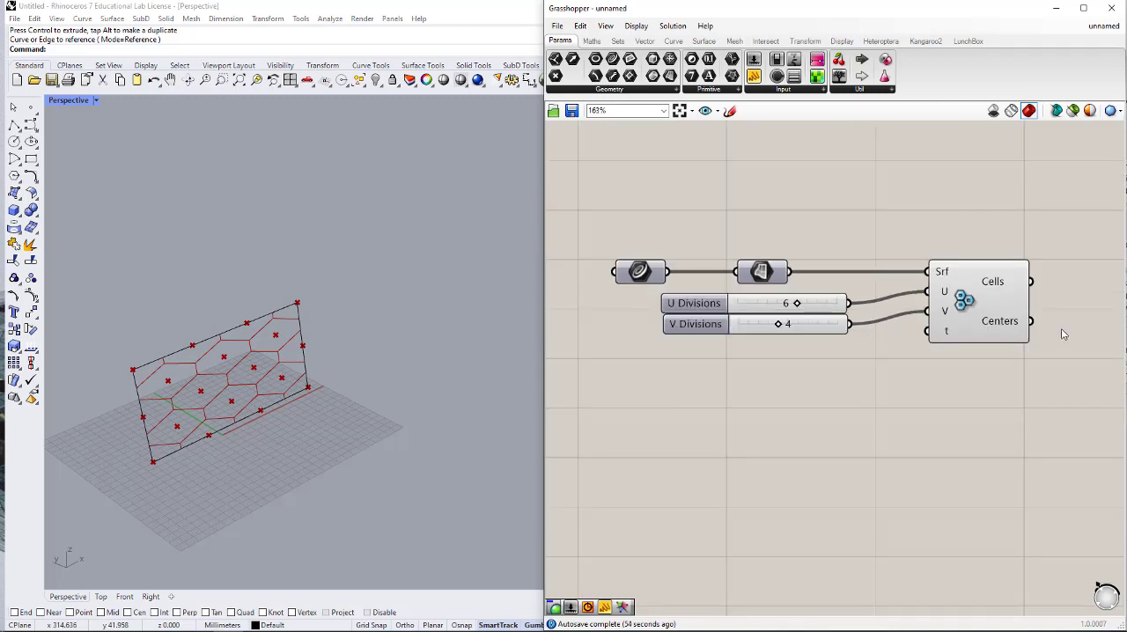
# - Add a Curve parameter after Hexagon Cells and connect the Cells output to it
pyautogui.moveTo(1015, 309); pyautogui.dragTo(936, 306, button='right')
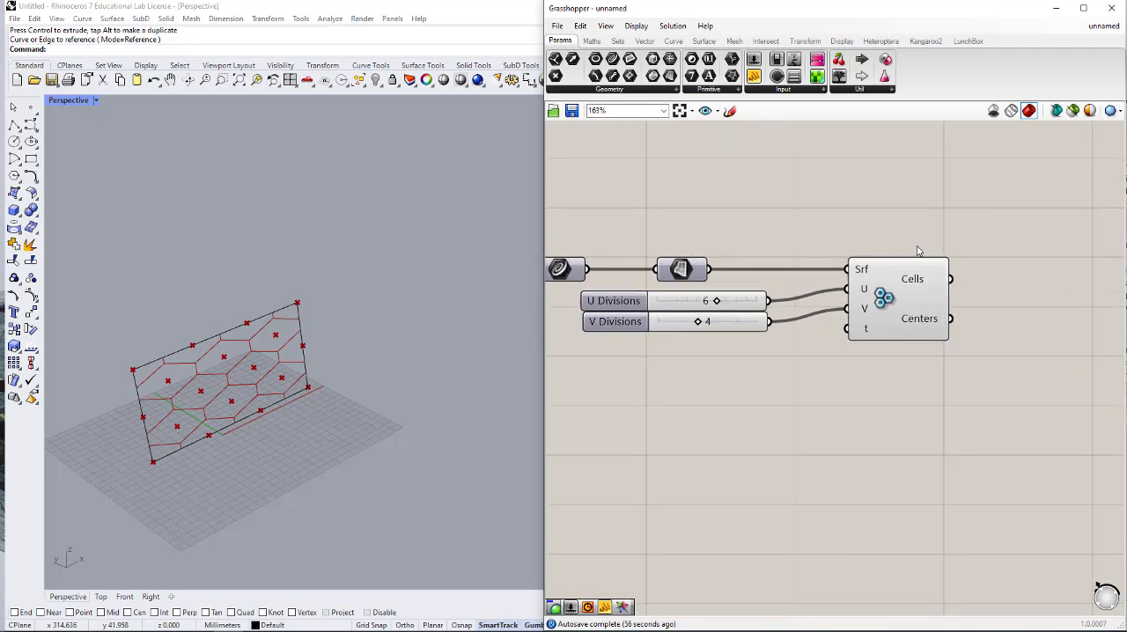
pyautogui.moveTo(613, 60); pyautogui.dragTo(1039, 296)
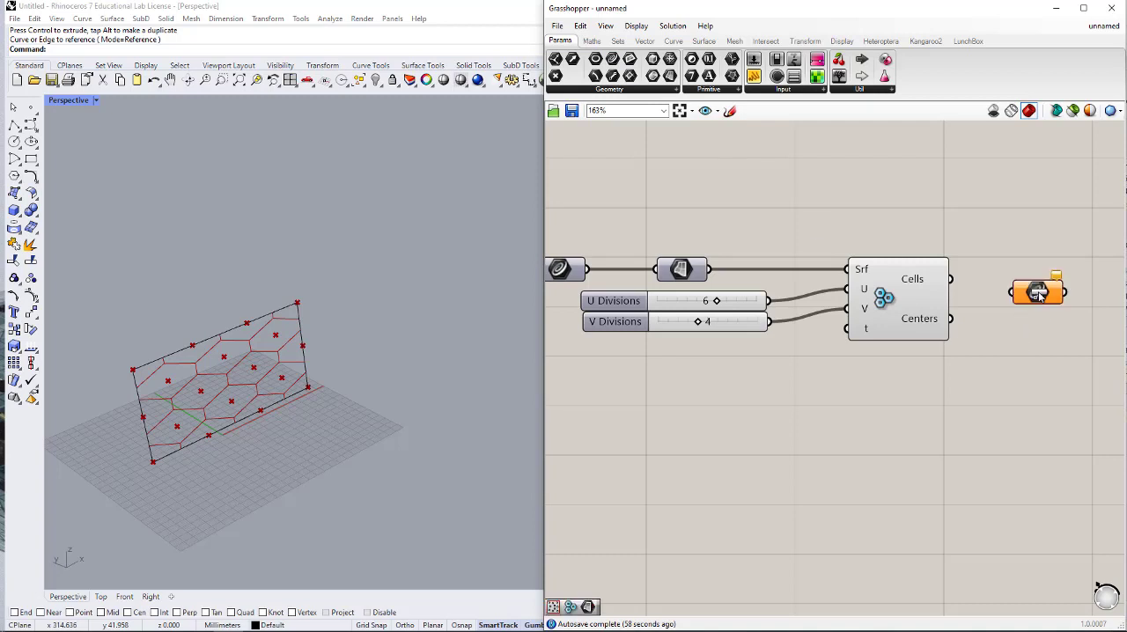
pyautogui.moveTo(952, 280); pyautogui.dragTo(1035, 282)
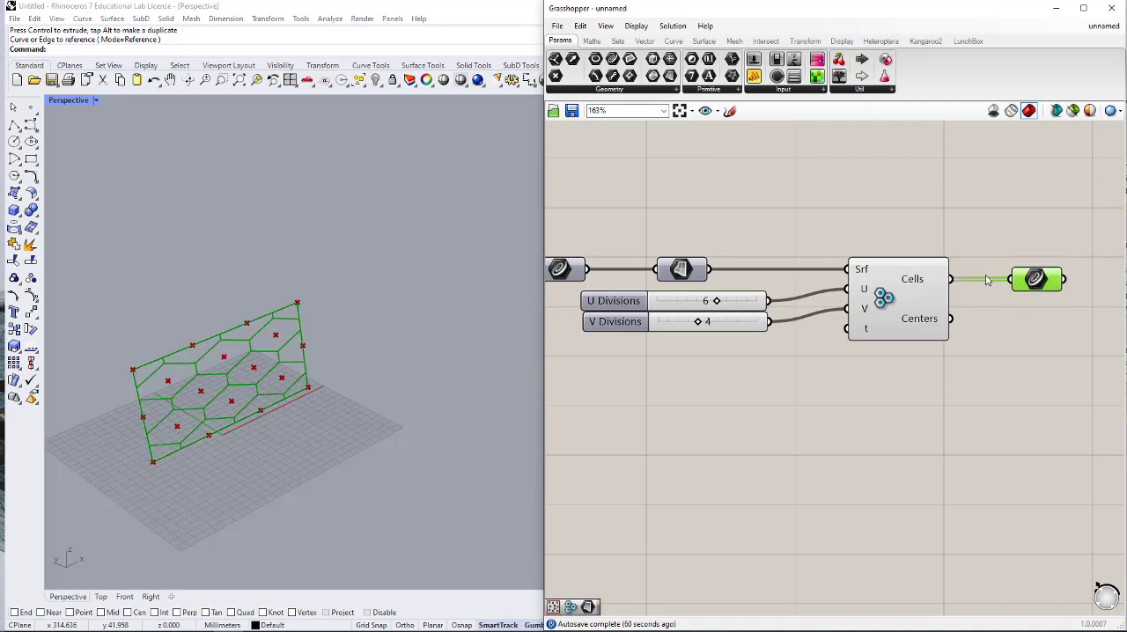
pyautogui.click(960, 242)
# - Turn off the preview of Hexagon Cells and turn on the preview of the Surface parameter
pyautogui.moveTo(931, 224); pyautogui.dragTo(881, 345)
pyautogui.middleClick(903, 329)
pyautogui.click(940, 288)
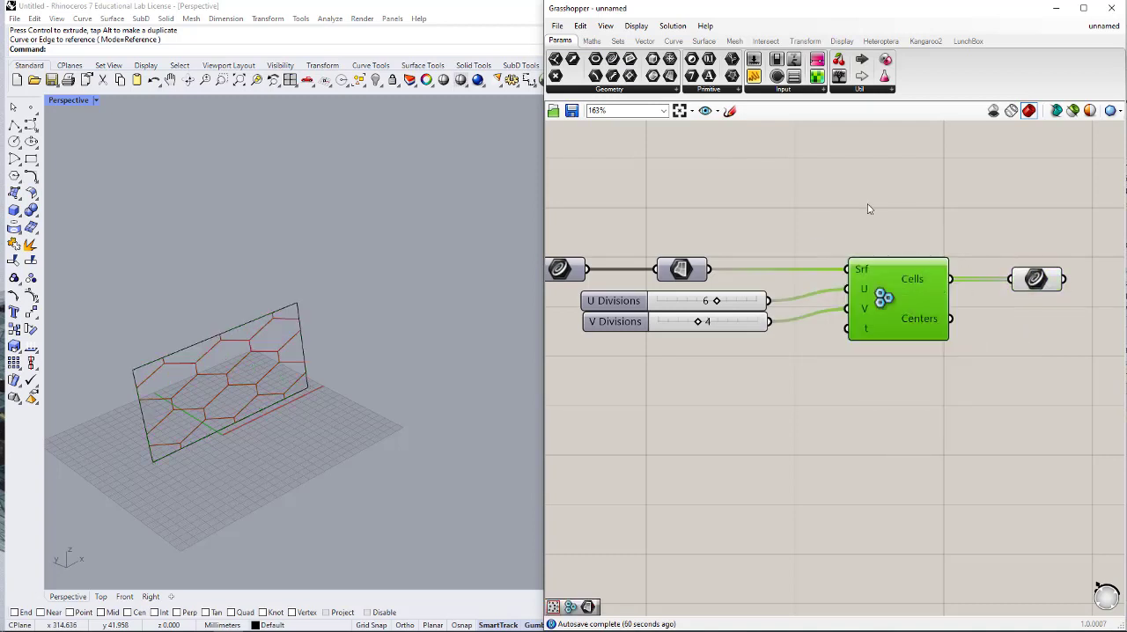
pyautogui.click(868, 209)
pyautogui.scroll(-1, 674, 273)
pyautogui.middleClick(675, 266)
pyautogui.click(695, 241)
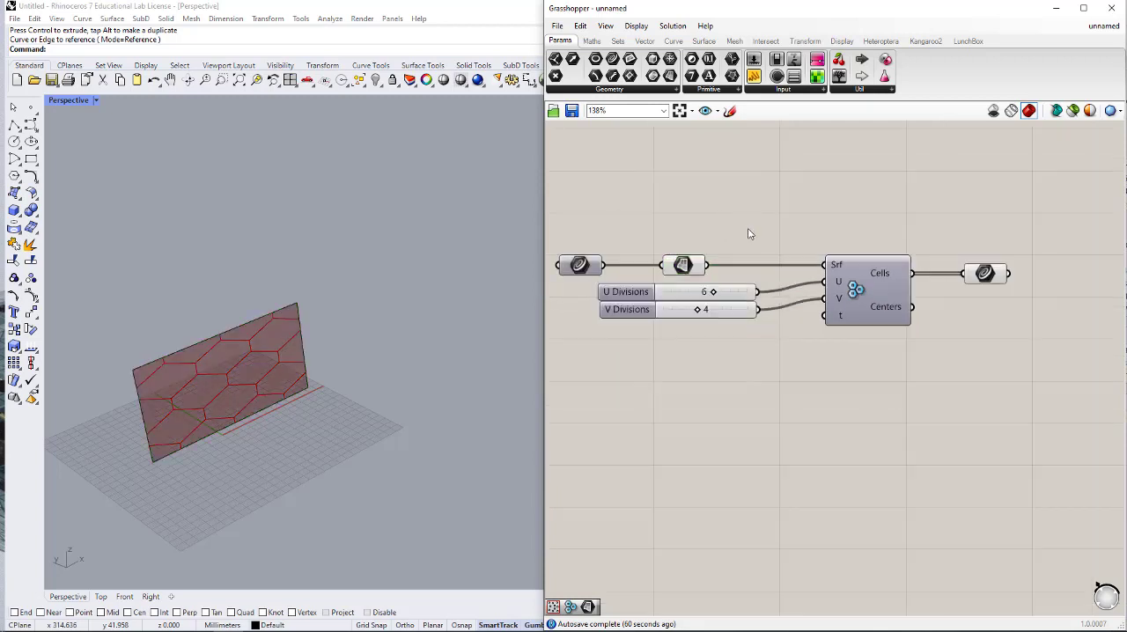
# - Set the U Divisions slider to 8 and the V Divisions slider to 3
pyautogui.moveTo(771, 333); pyautogui.dragTo(702, 322, button='right')
pyautogui.scroll(3, 927, 291)
pyautogui.moveTo(722, 279); pyautogui.dragTo(828, 280, button='right')
pyautogui.moveTo(943, 300); pyautogui.dragTo(894, 297, button='right')
pyautogui.moveTo(767, 304); pyautogui.dragTo(988, 306, button='right')
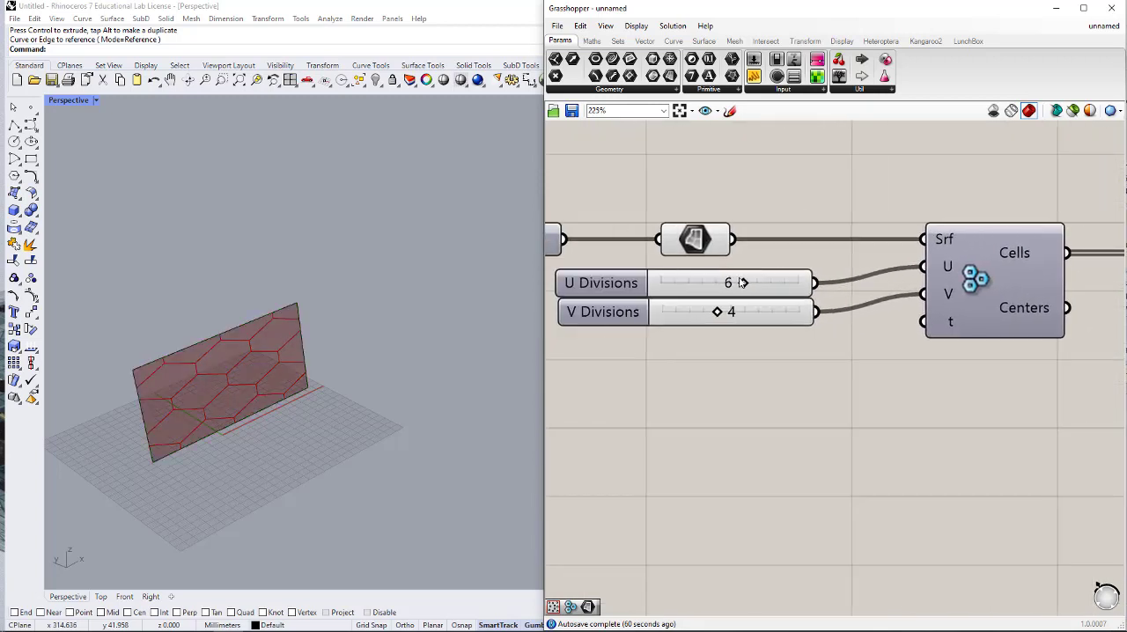
pyautogui.moveTo(748, 286); pyautogui.dragTo(705, 313)
pyautogui.moveTo(757, 283); pyautogui.dragTo(775, 288)
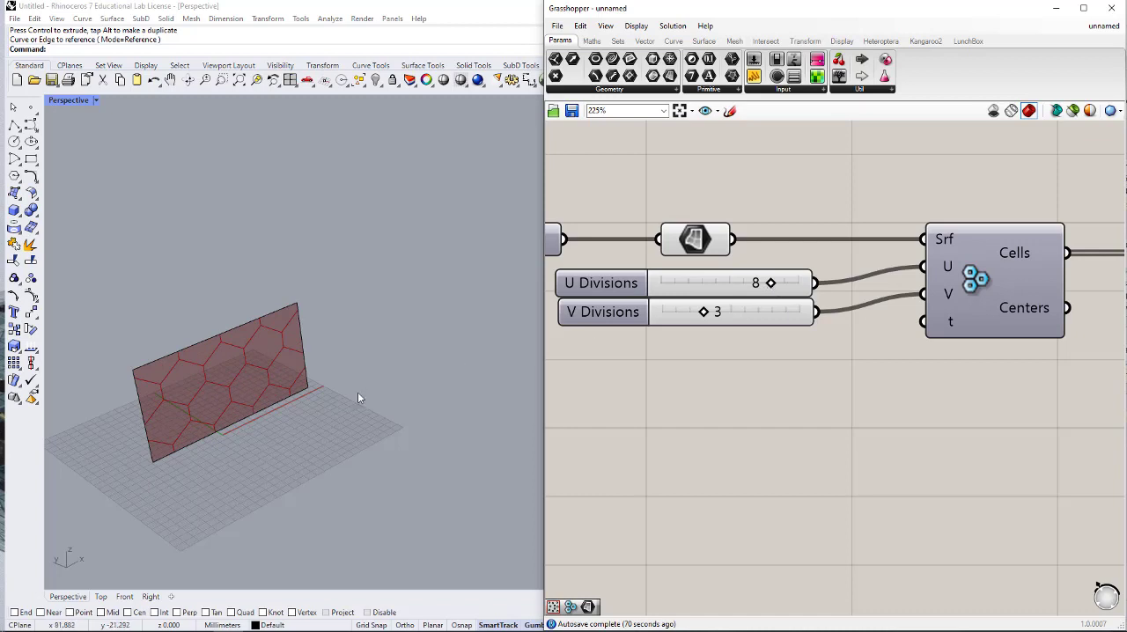
pyautogui.scroll(5, 115, 437)
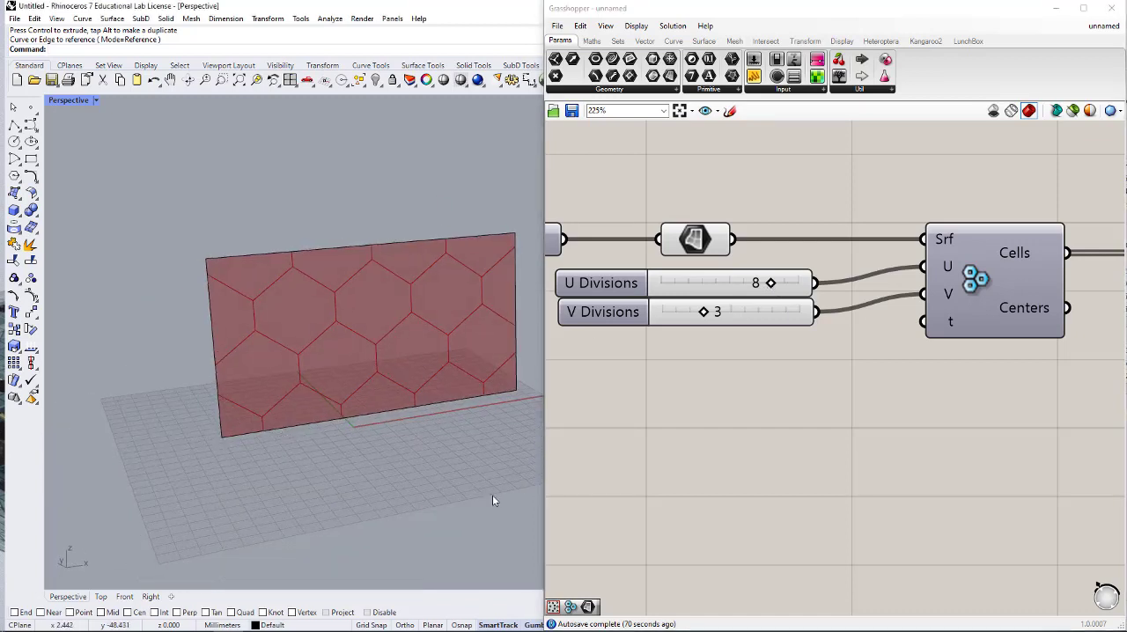
# - Add LunchBox's Panel Frame component beside the Curve parameter that holds the hexagon cells
pyautogui.scroll(-4, 611, 365)
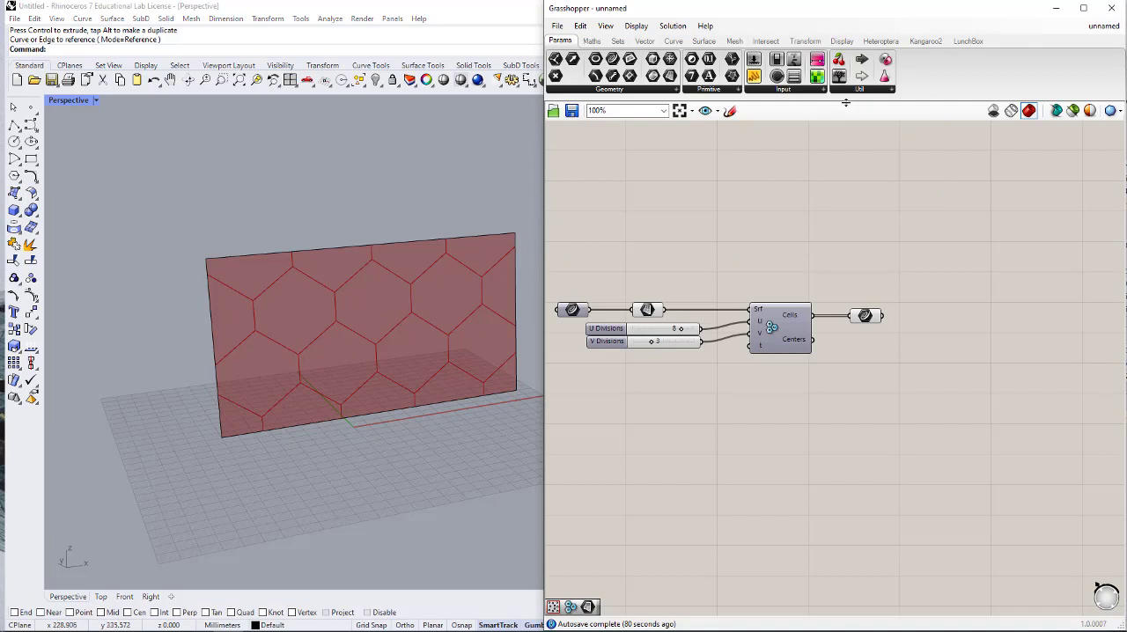
pyautogui.click(968, 42)
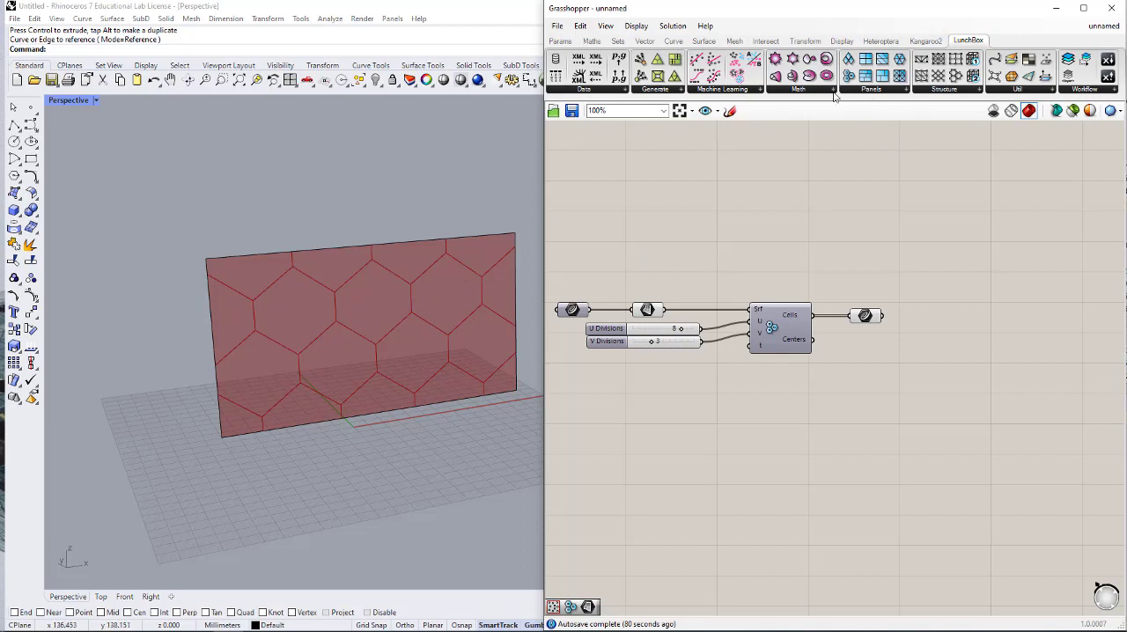
pyautogui.click(661, 92)
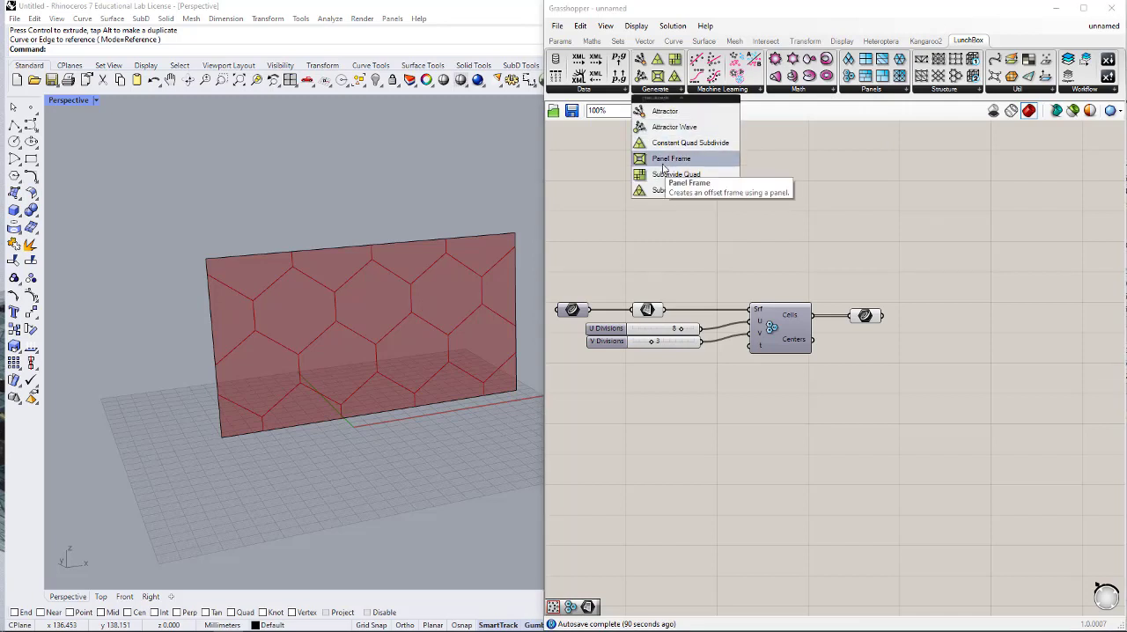
pyautogui.moveTo(658, 163); pyautogui.dragTo(929, 307)
pyautogui.scroll(4, 907, 317)
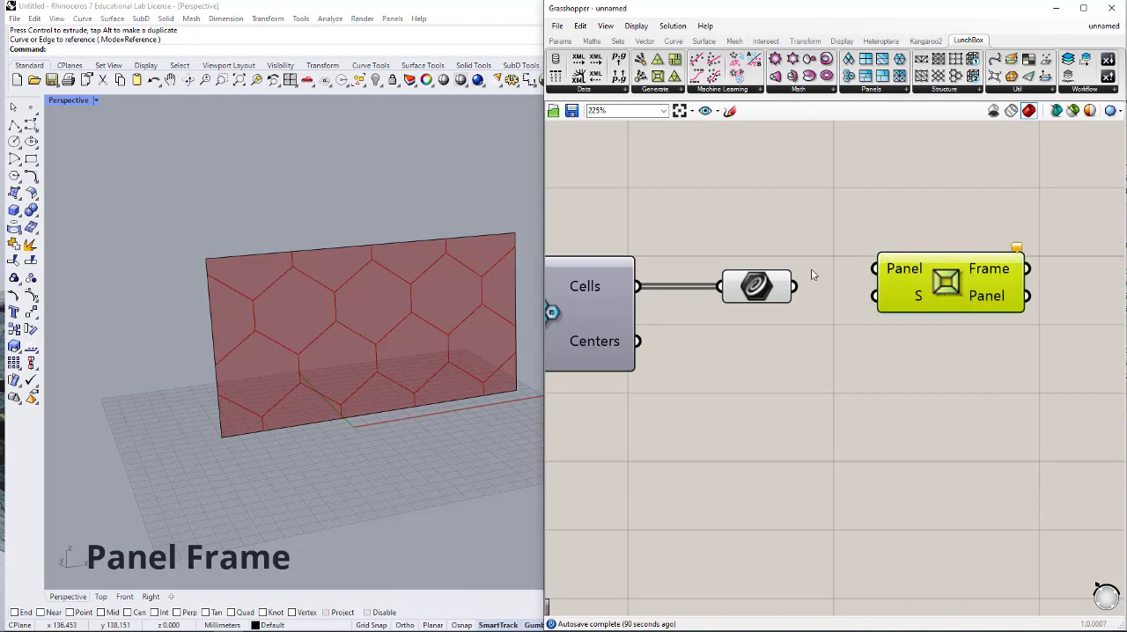
pyautogui.moveTo(811, 270); pyautogui.dragTo(837, 262, button='right')
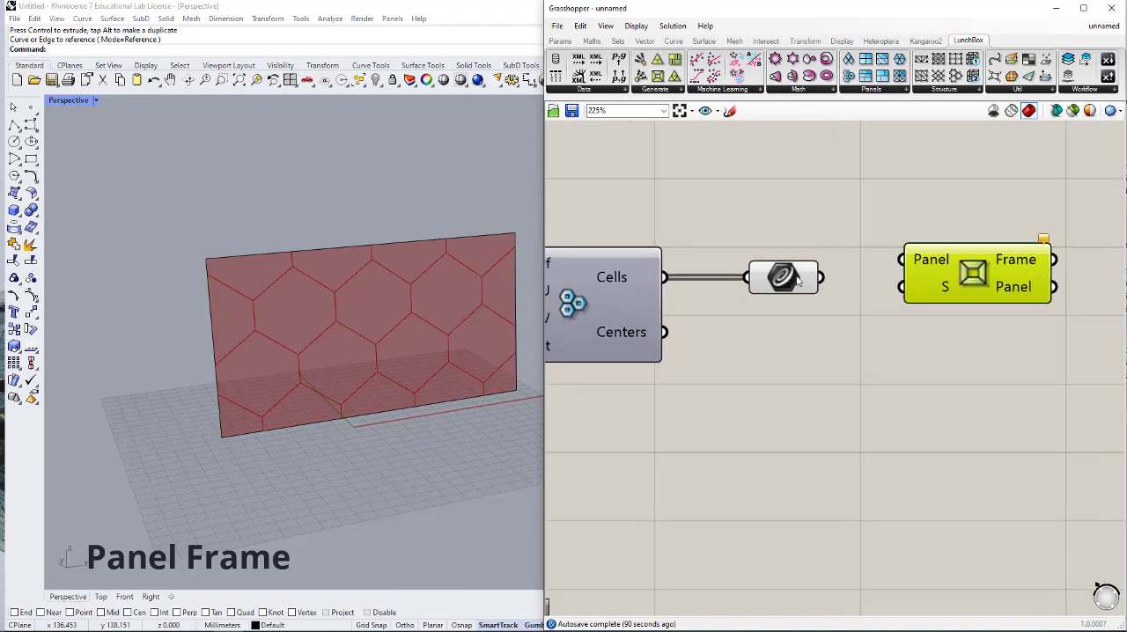
# - Connect the cells' Curve parameter to the Panel input of Panel Frame and turn off that parameter's preview
pyautogui.moveTo(821, 279); pyautogui.dragTo(1053, 301)
pyautogui.middleClick(811, 291)
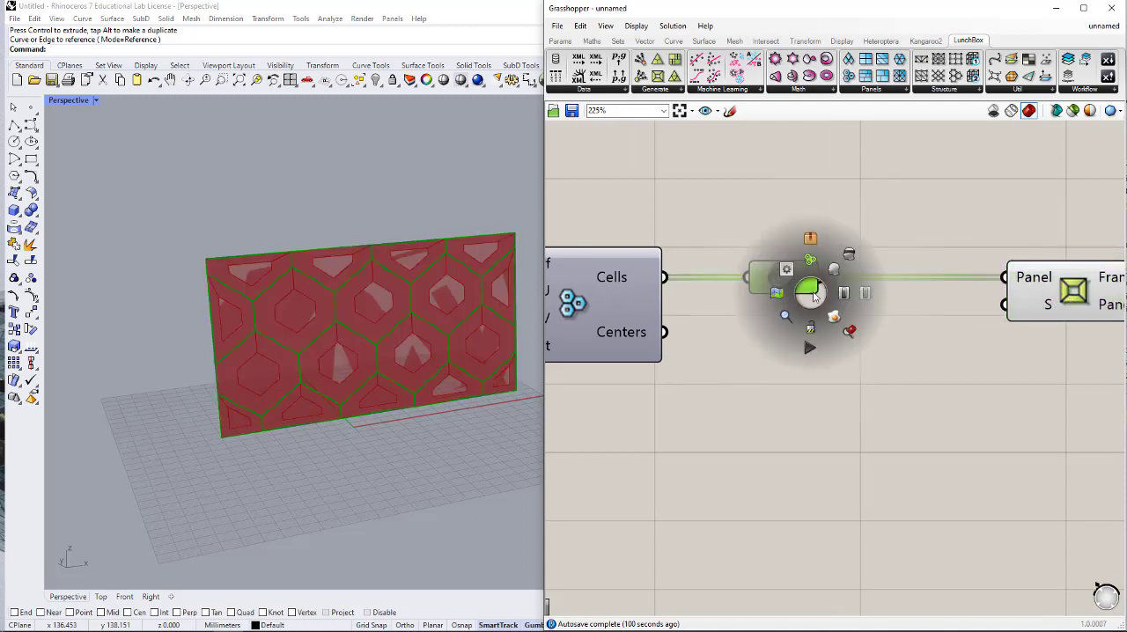
pyautogui.click(850, 259)
pyautogui.click(874, 228)
# - Add a number slider with value 0.1 and connect it to the S input of Panel Frame
pyautogui.moveTo(1039, 313); pyautogui.dragTo(1002, 278, button='right')
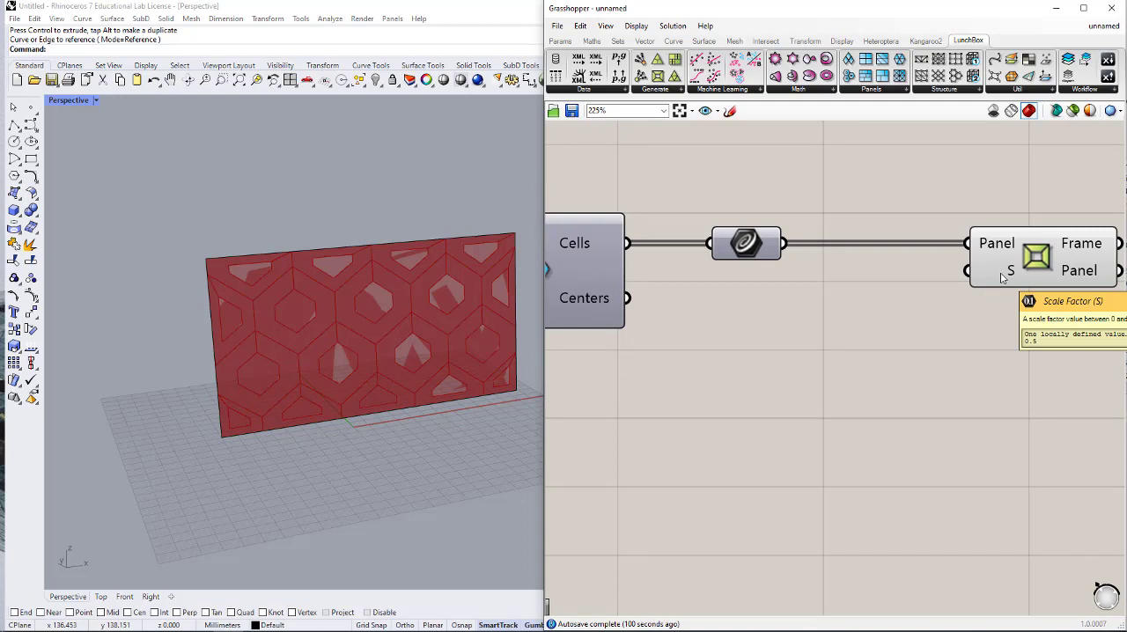
pyautogui.doubleClick(872, 340)
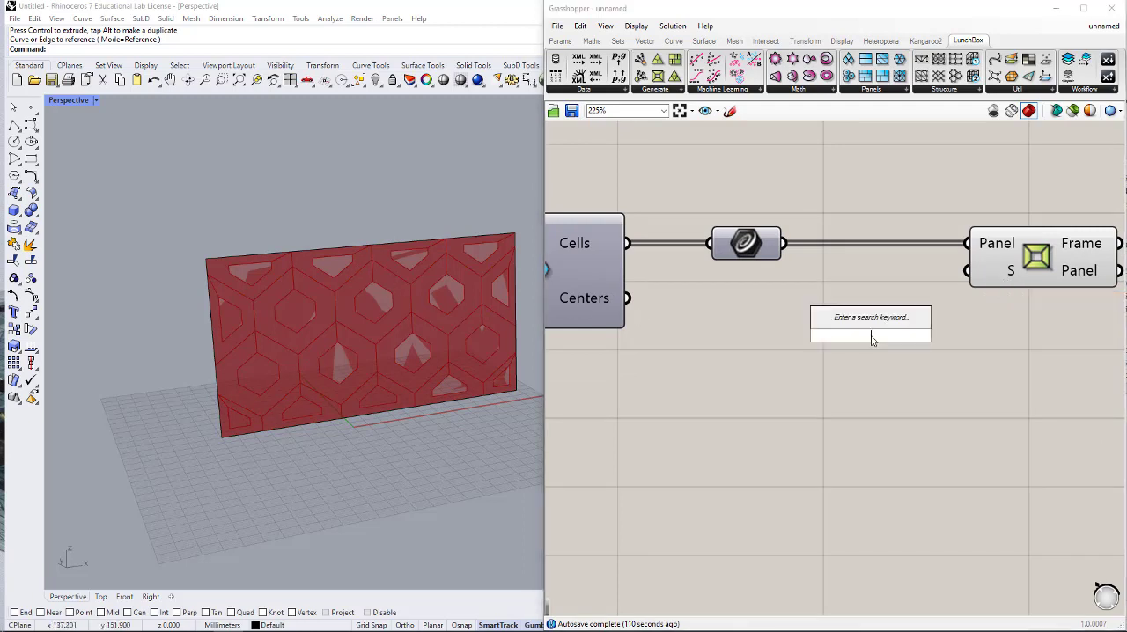
pyautogui.write('0.1')
pyautogui.press('Return')
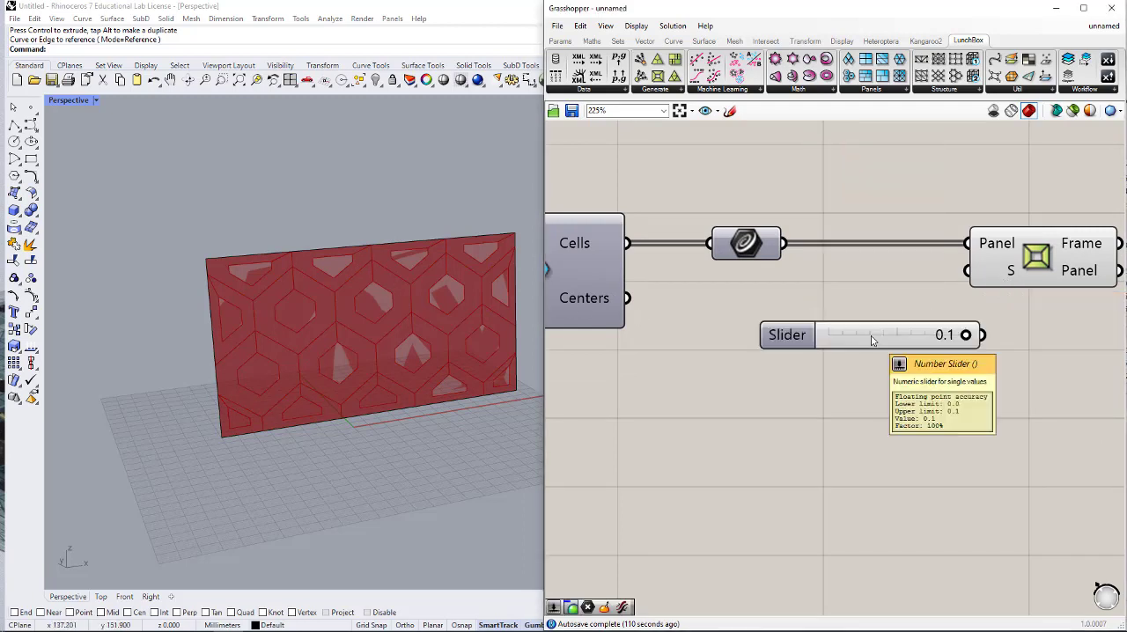
pyautogui.moveTo(873, 340); pyautogui.dragTo(747, 326)
pyautogui.moveTo(973, 278); pyautogui.dragTo(816, 335)
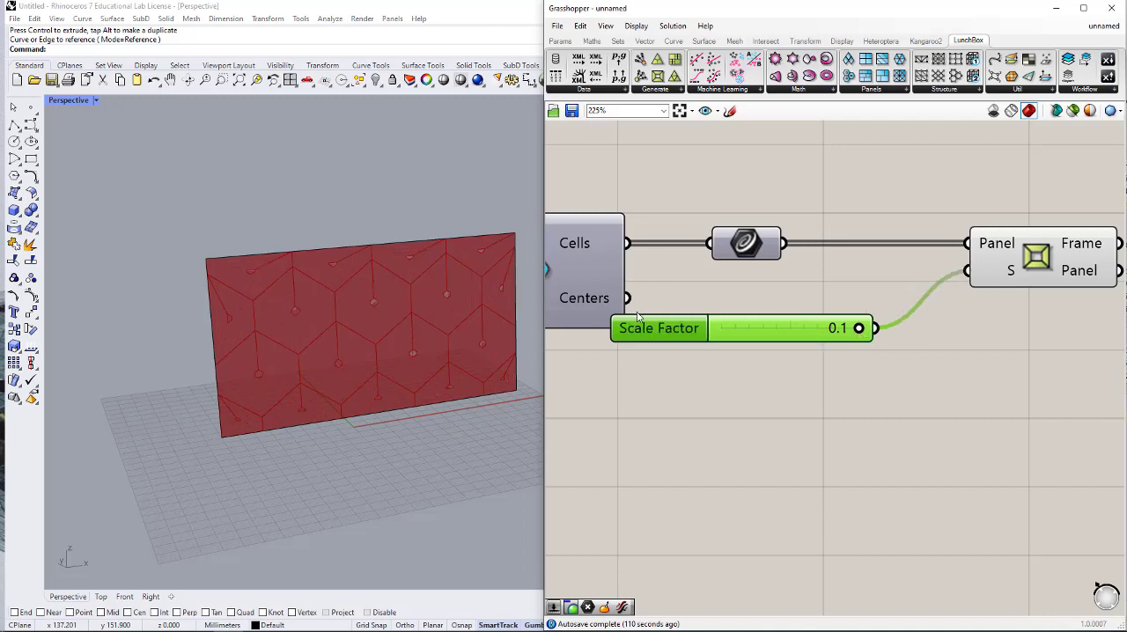
# - Raise the upper limit of the Scale Factor slider and set its value to 0.7
pyautogui.doubleClick(663, 331)
pyautogui.moveTo(723, 362); pyautogui.dragTo(731, 320)
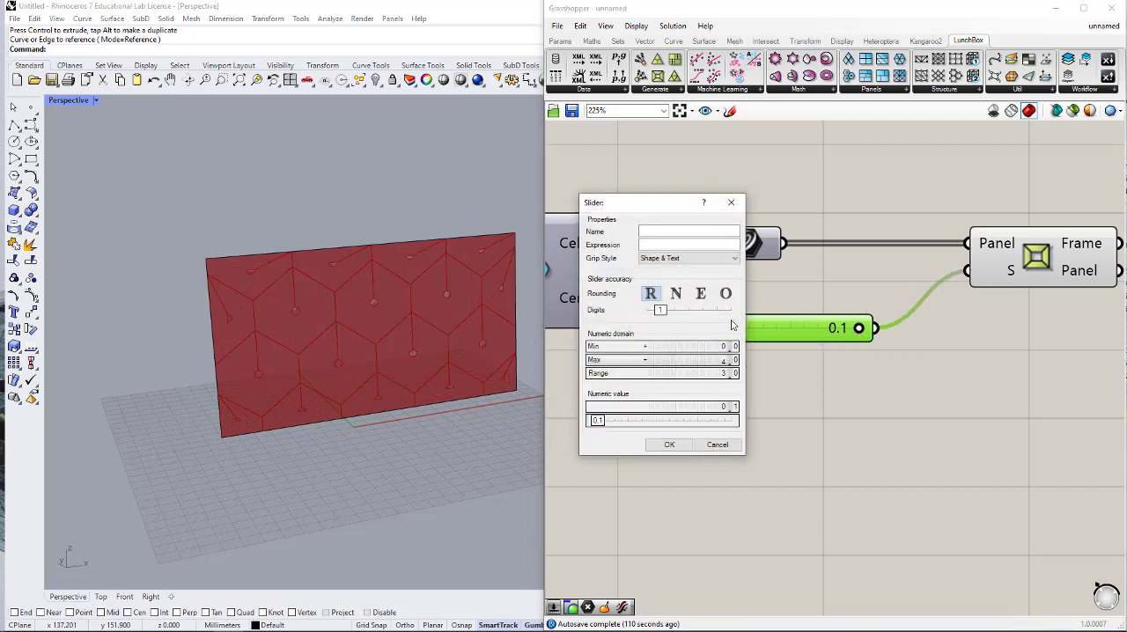
pyautogui.click(670, 444)
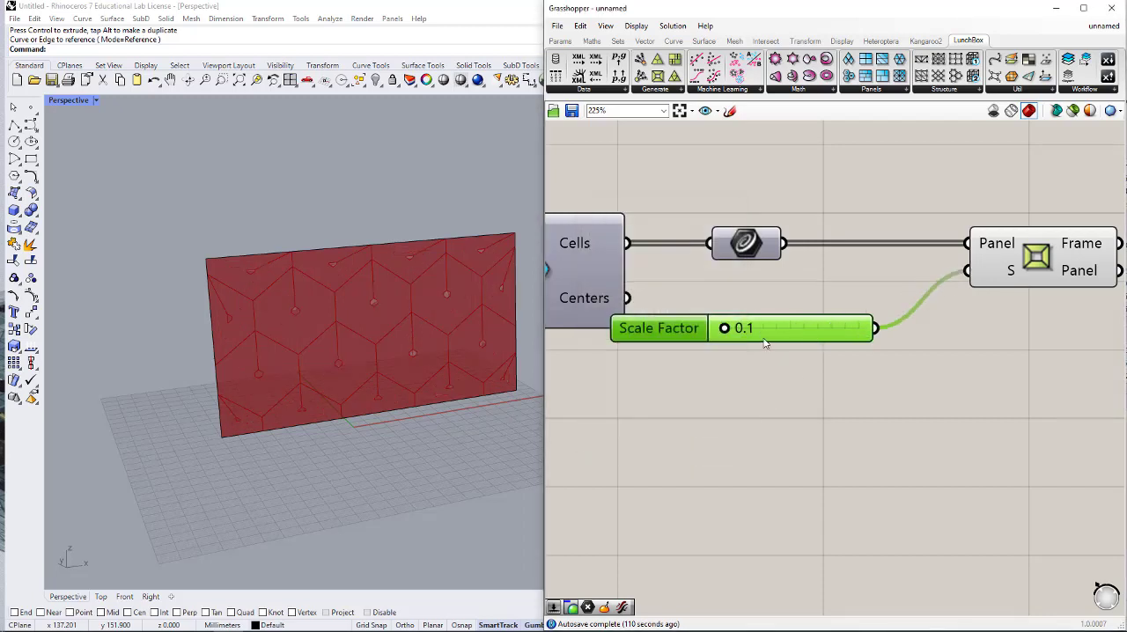
pyautogui.moveTo(725, 327); pyautogui.dragTo(742, 330)
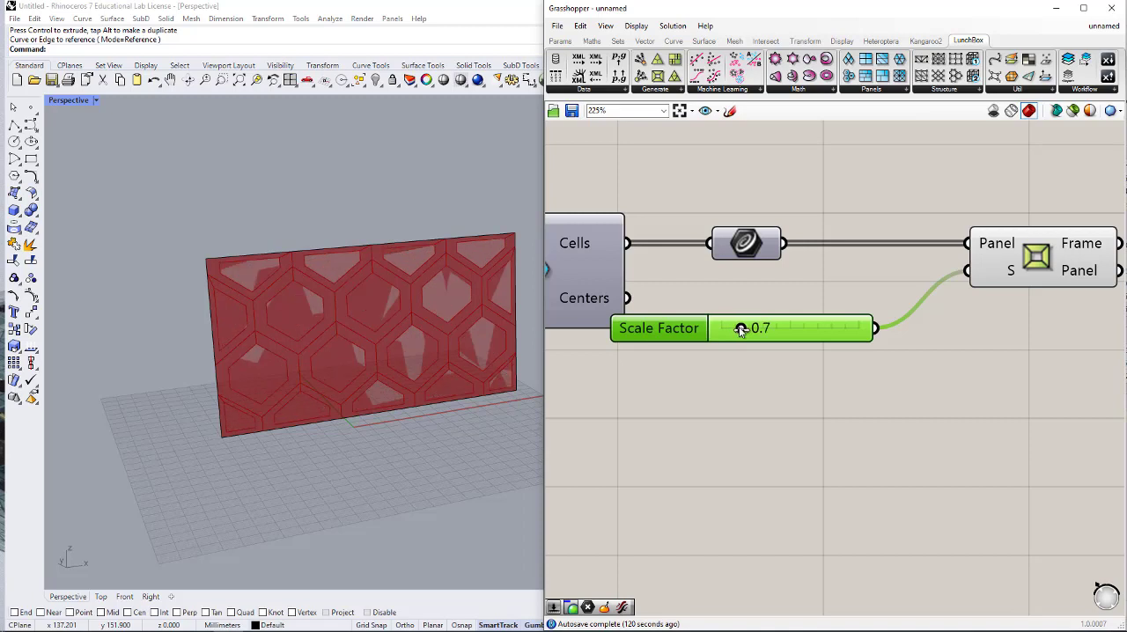
# - Add a Custom Preview component and connect the Frame output of Panel Frame to its G input
pyautogui.scroll(-5, 759, 358)
pyautogui.doubleClick(1039, 327)
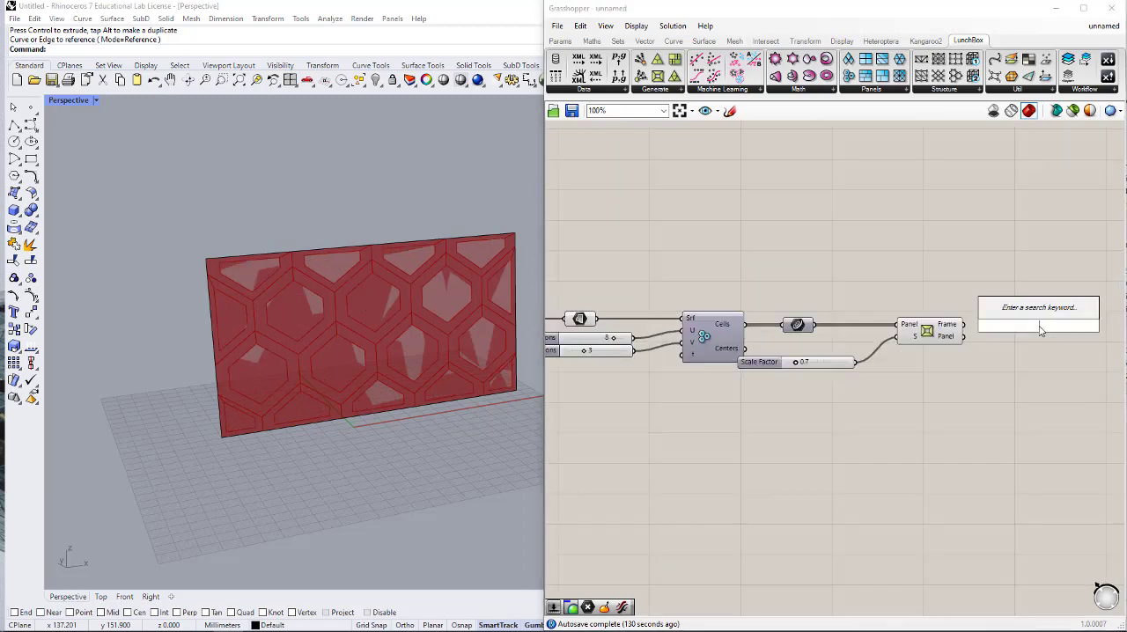
pyautogui.write('custom')
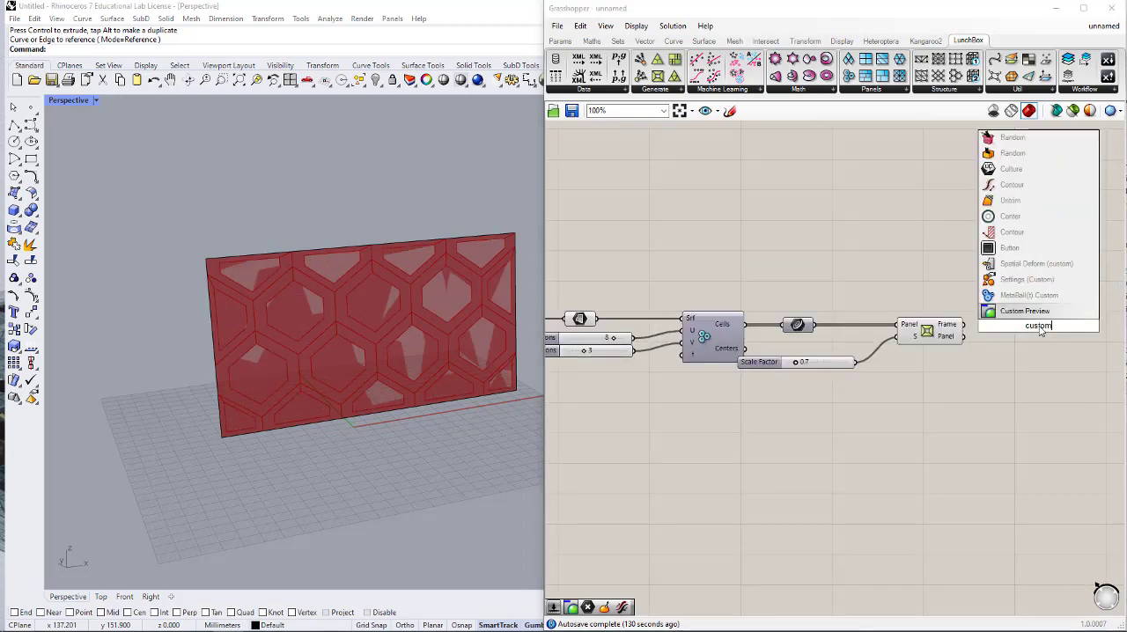
pyautogui.click(1043, 311)
pyautogui.scroll(2, 1029, 324)
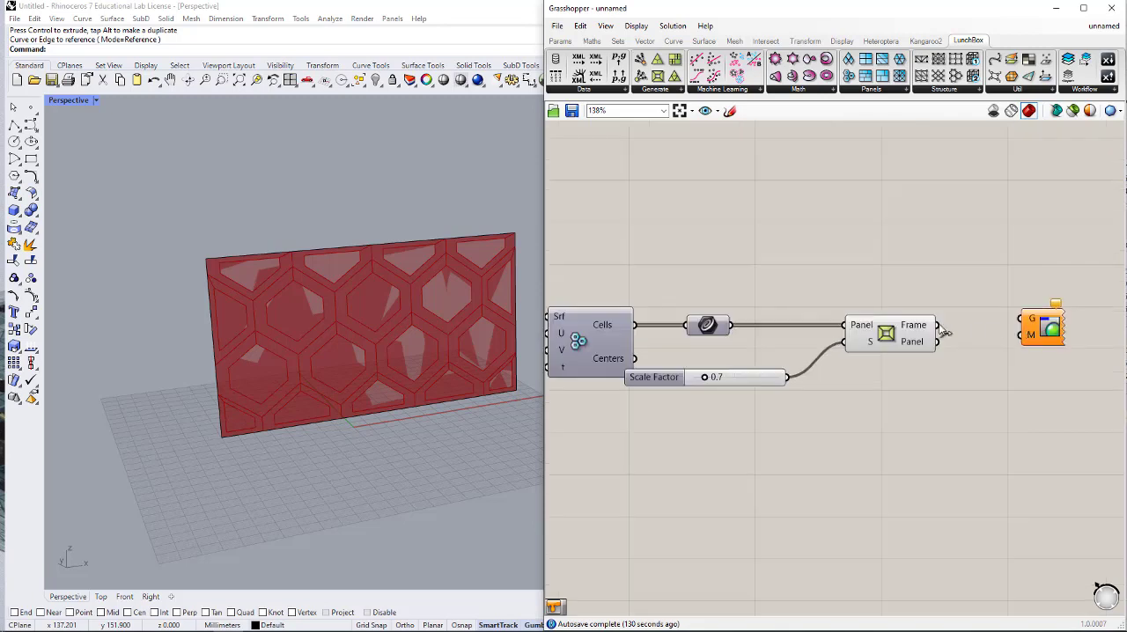
pyautogui.moveTo(939, 326); pyautogui.dragTo(1022, 321)
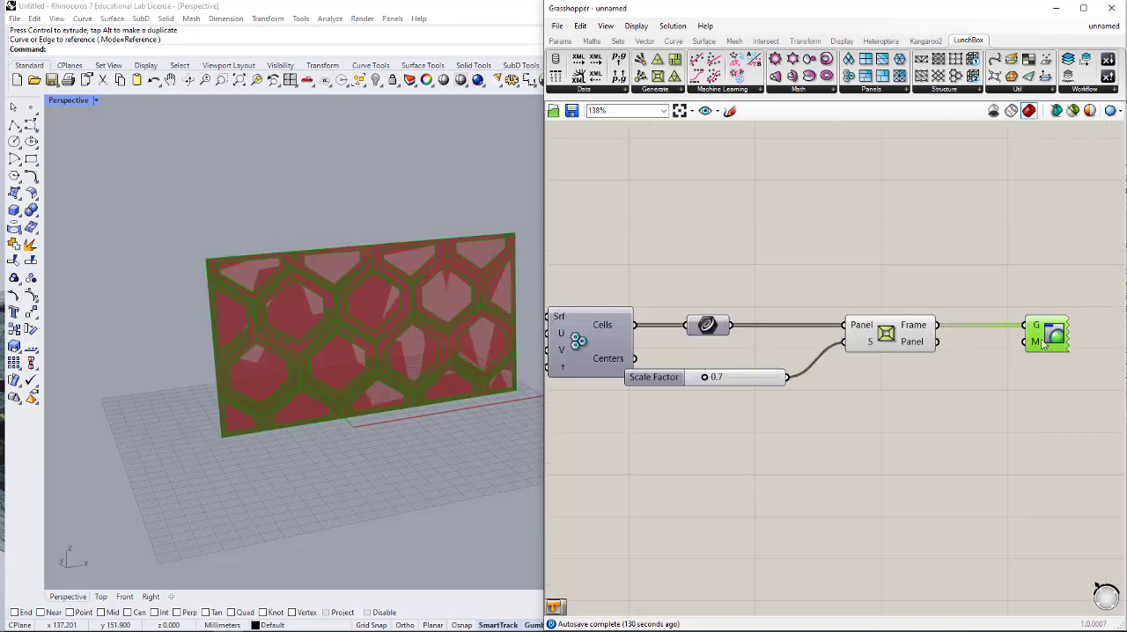
# - Add a Colour Swatch and connect it to the M input of Custom Preview
pyautogui.doubleClick(950, 374)
pyautogui.write('swa')
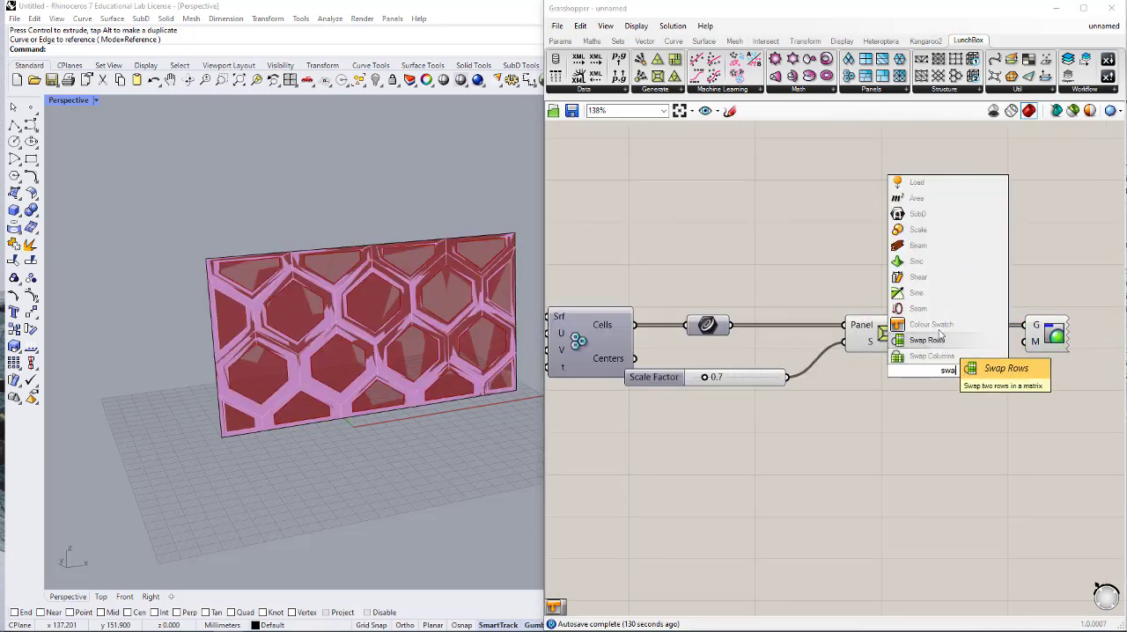
pyautogui.click(940, 323)
pyautogui.moveTo(1023, 341); pyautogui.dragTo(987, 370)
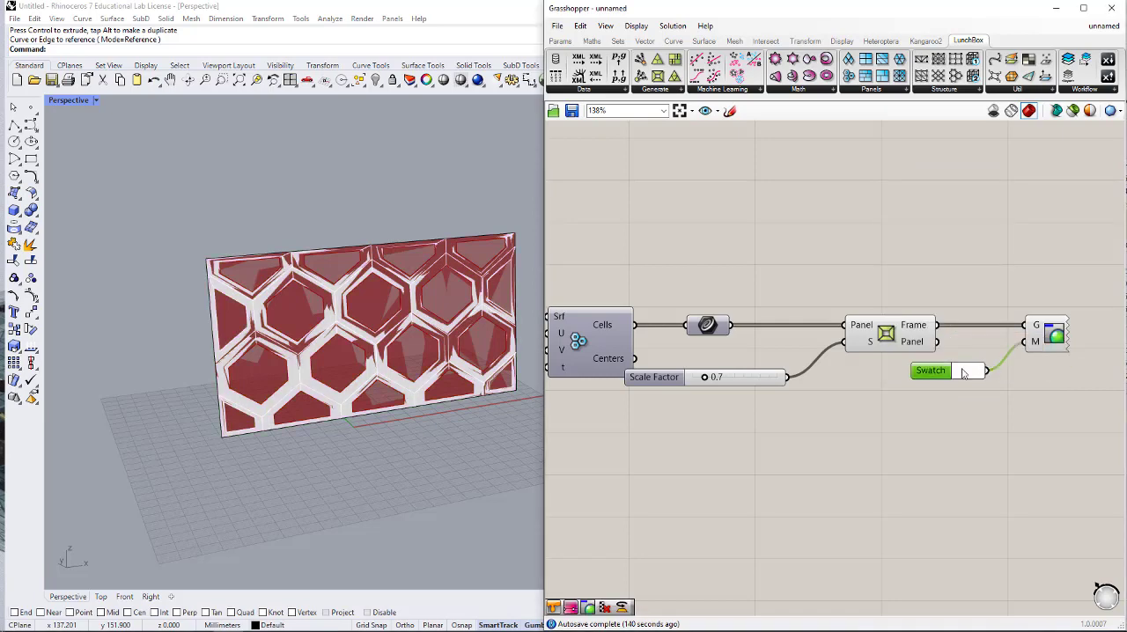
# - Set the colour of the swatch feeding Custom Preview to black
pyautogui.click(969, 371)
pyautogui.click(1020, 466)
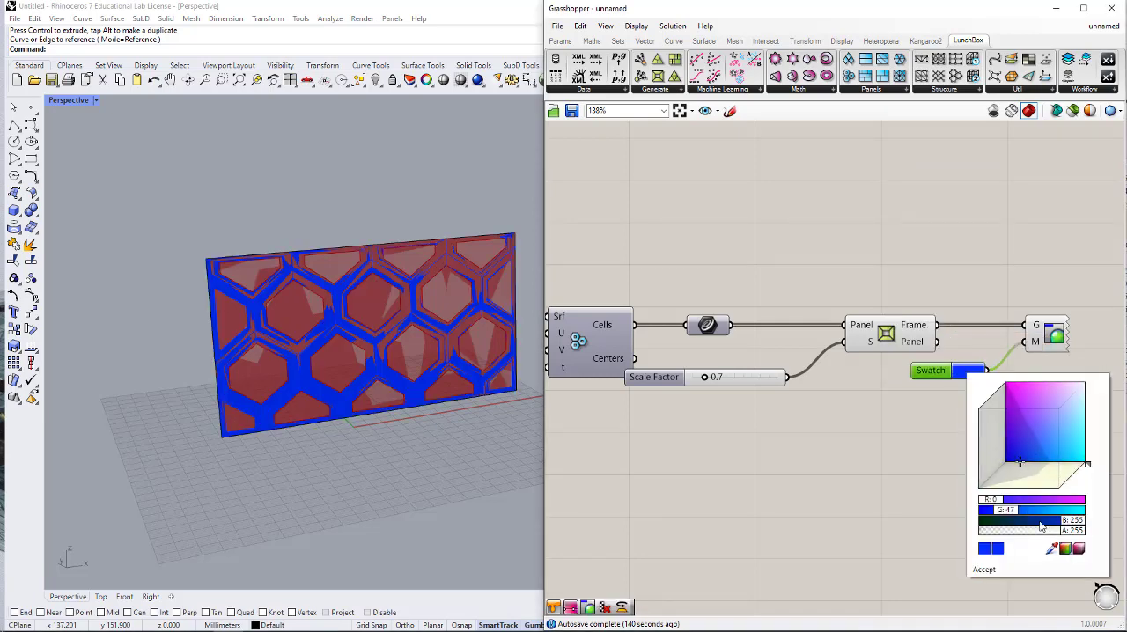
pyautogui.moveTo(1043, 456); pyautogui.dragTo(1052, 430)
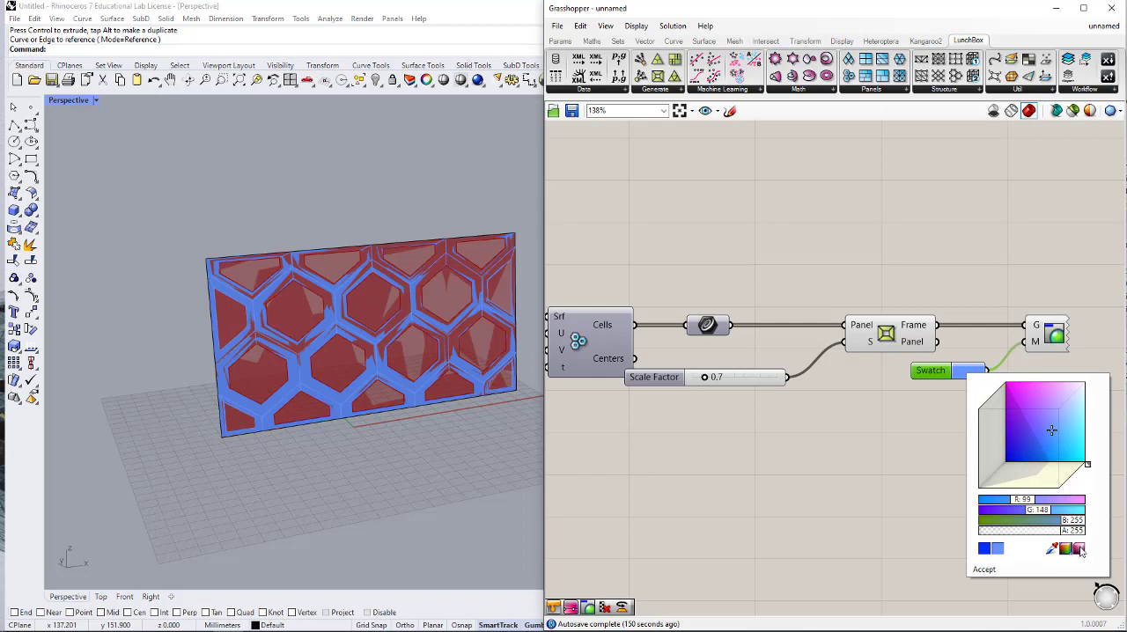
pyautogui.click(1081, 551)
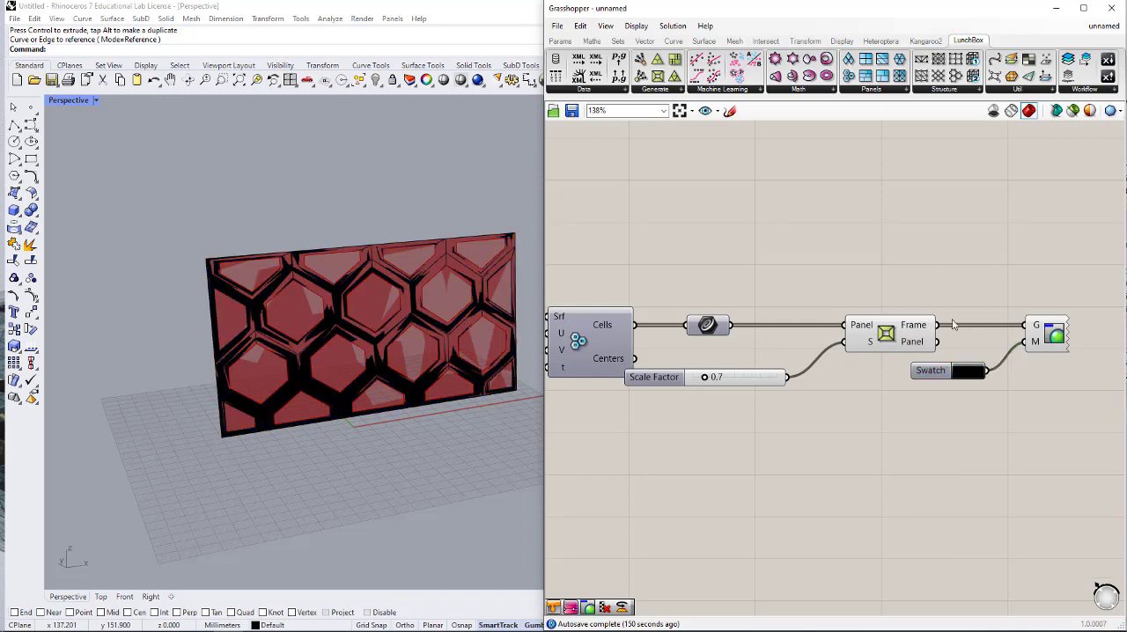
# - Turn off the preview of the Panel Frame component and of the Surface parameter feeding the hexagon cells component
pyautogui.click(875, 325)
pyautogui.middleClick(873, 324)
pyautogui.scroll(-2, 895, 293)
pyautogui.click(906, 292)
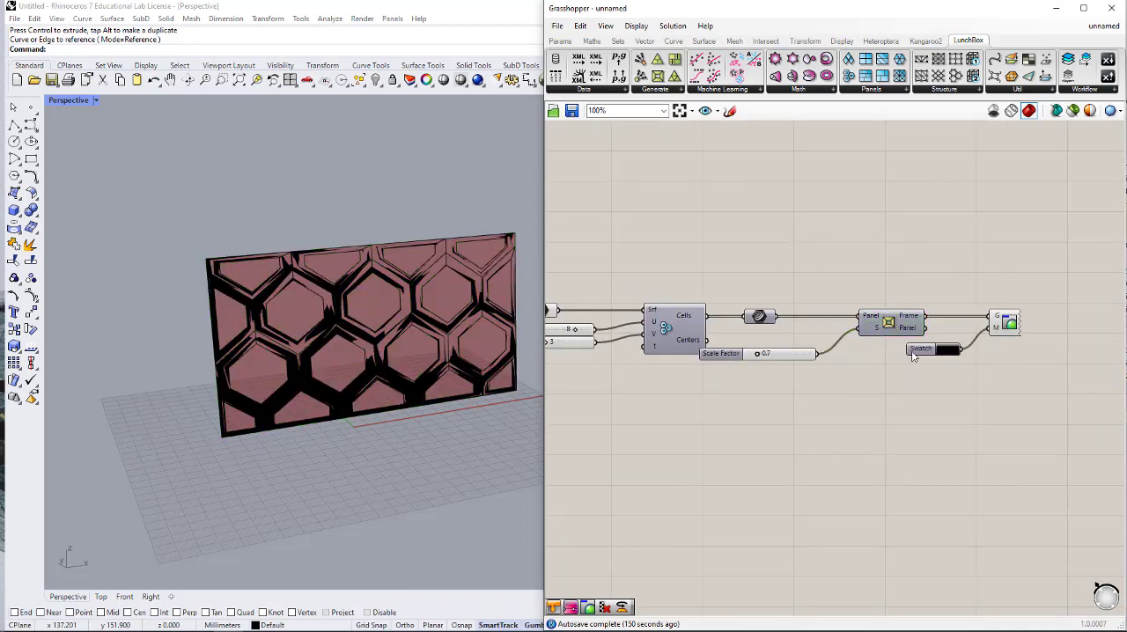
pyautogui.moveTo(912, 353); pyautogui.dragTo(883, 349, button='right')
pyautogui.moveTo(811, 325); pyautogui.dragTo(948, 331, button='right')
pyautogui.click(647, 314)
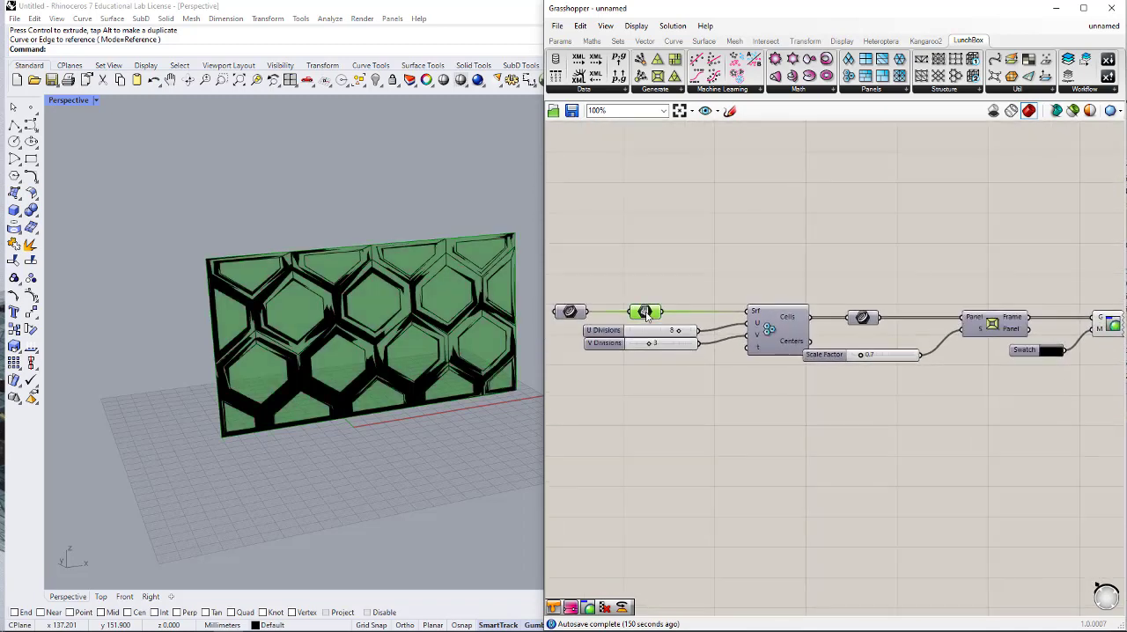
pyautogui.middleClick(648, 315)
pyautogui.click(683, 280)
# - Set the alpha of the swatch feeding Custom Preview to 156 and the Scale Factor slider to 0.5
pyautogui.moveTo(1054, 414); pyautogui.dragTo(957, 409, button='right')
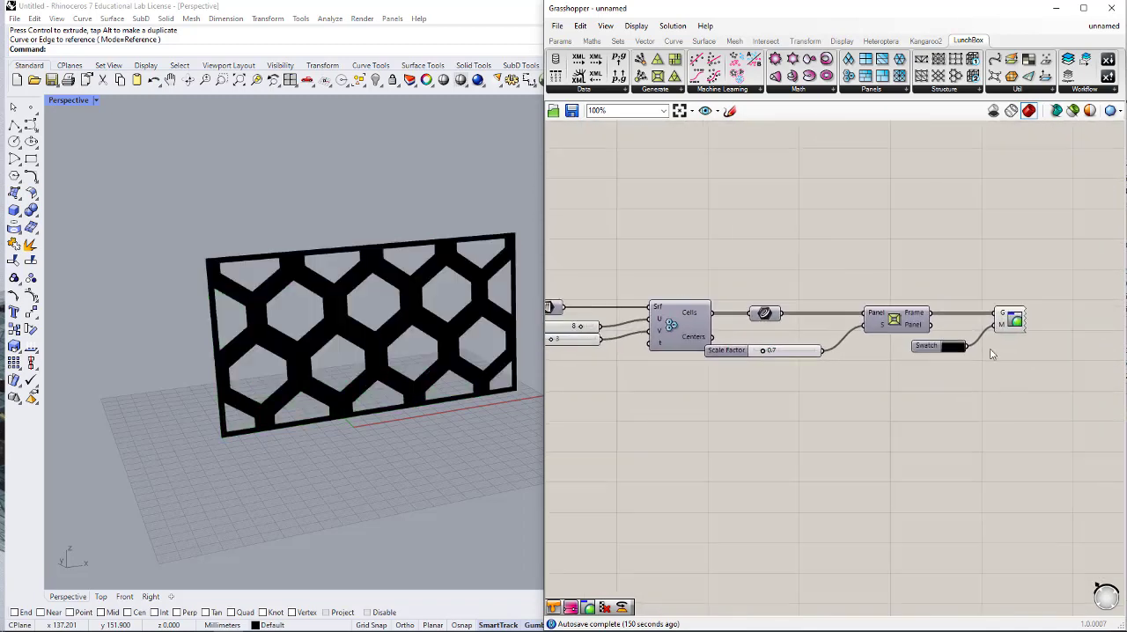
pyautogui.scroll(2, 764, 344)
pyautogui.click(1026, 351)
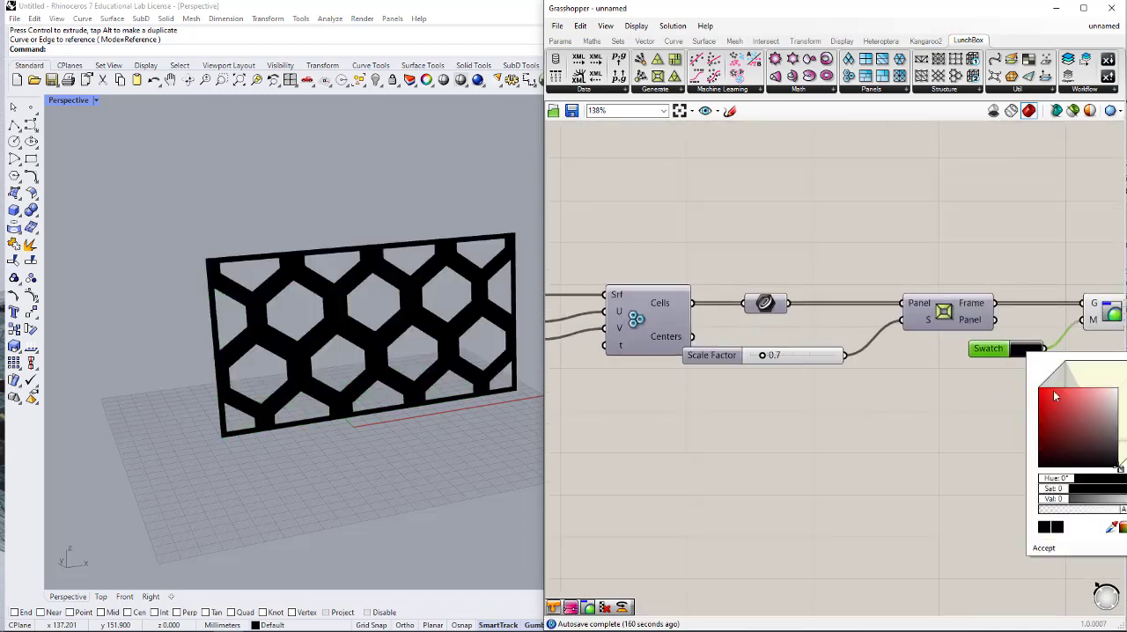
pyautogui.moveTo(1123, 512); pyautogui.dragTo(1097, 511)
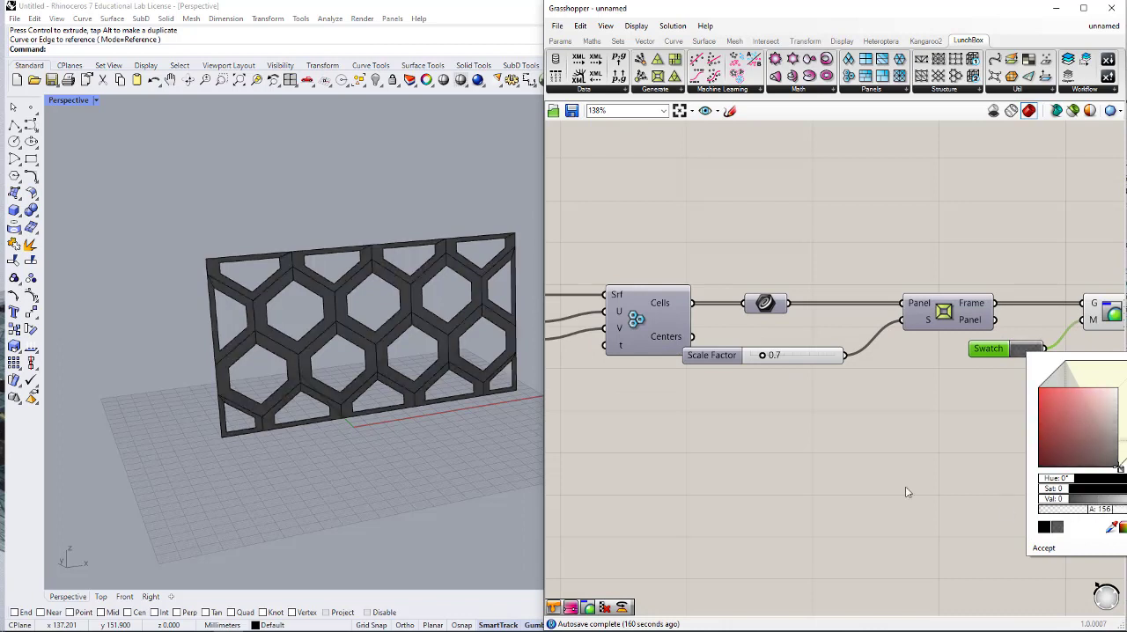
pyautogui.click(819, 417)
pyautogui.moveTo(763, 355); pyautogui.dragTo(758, 358)
# - Add an Evaluate Surface component below the division sliders, connect the Surface parameter to its S input and reparameterize that input
pyautogui.moveTo(739, 411); pyautogui.dragTo(896, 394, button='right')
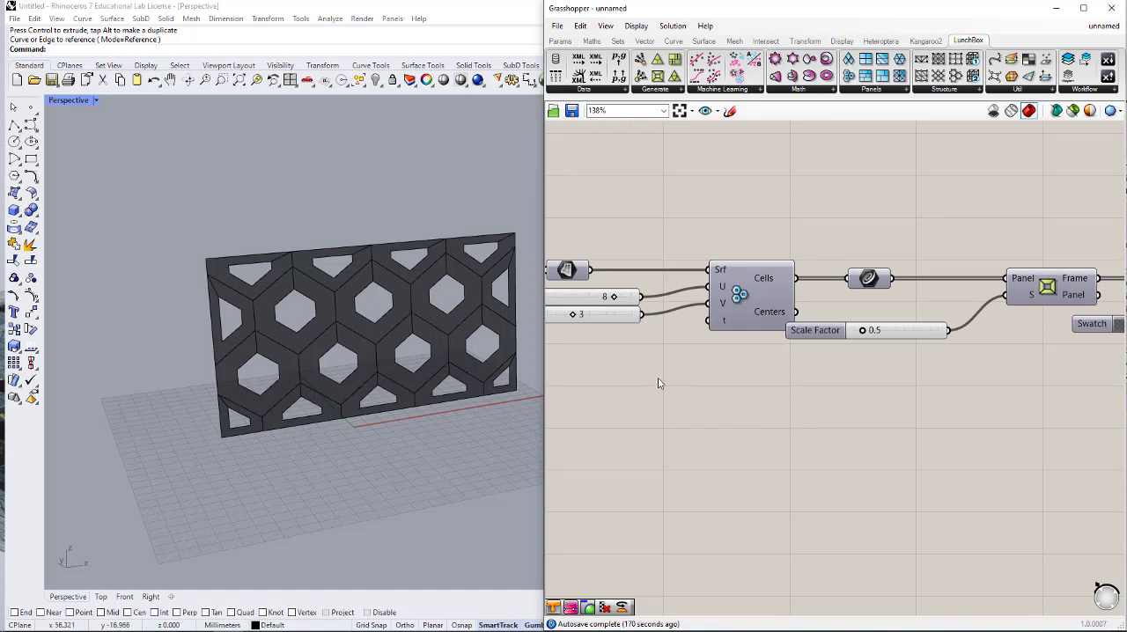
pyautogui.moveTo(669, 376); pyautogui.dragTo(805, 372, button='right')
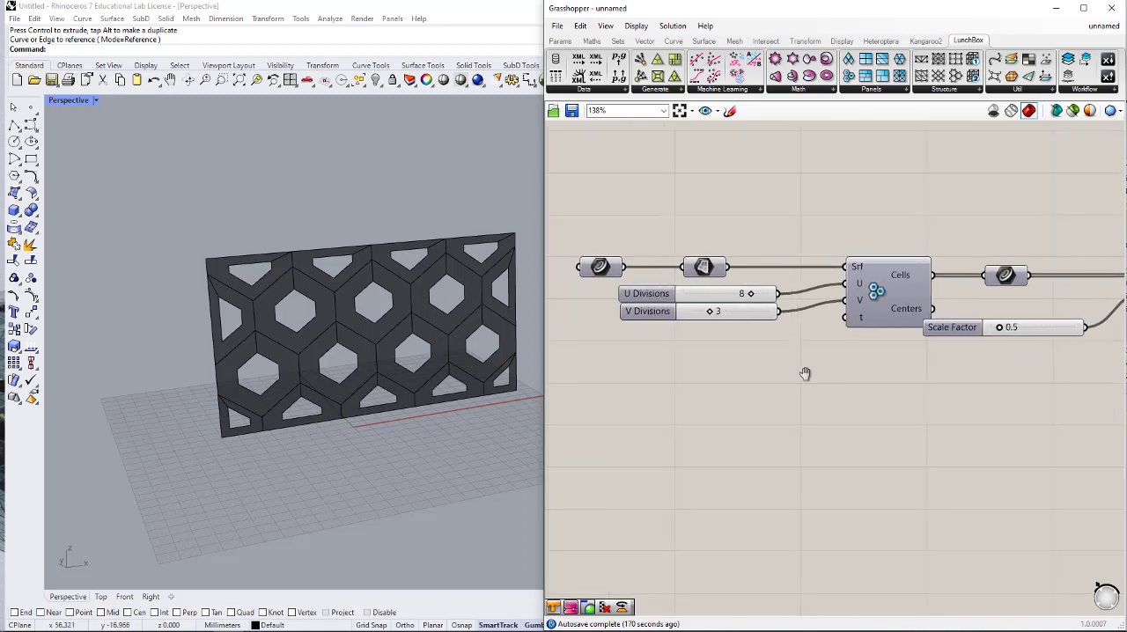
pyautogui.doubleClick(742, 409)
pyautogui.write('evalua')
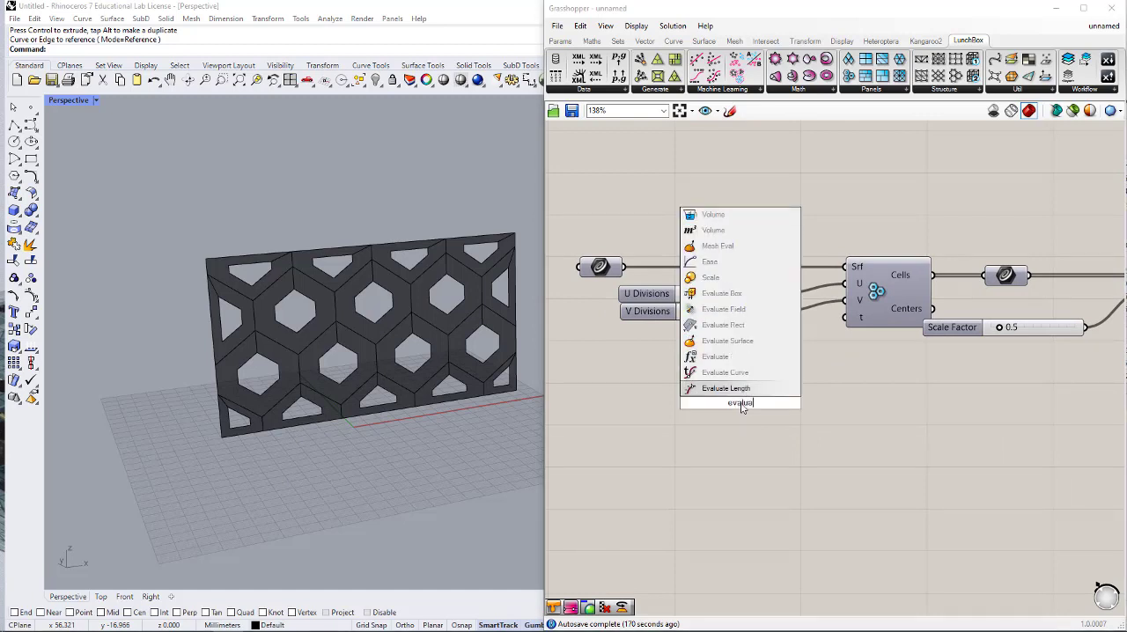
pyautogui.click(746, 342)
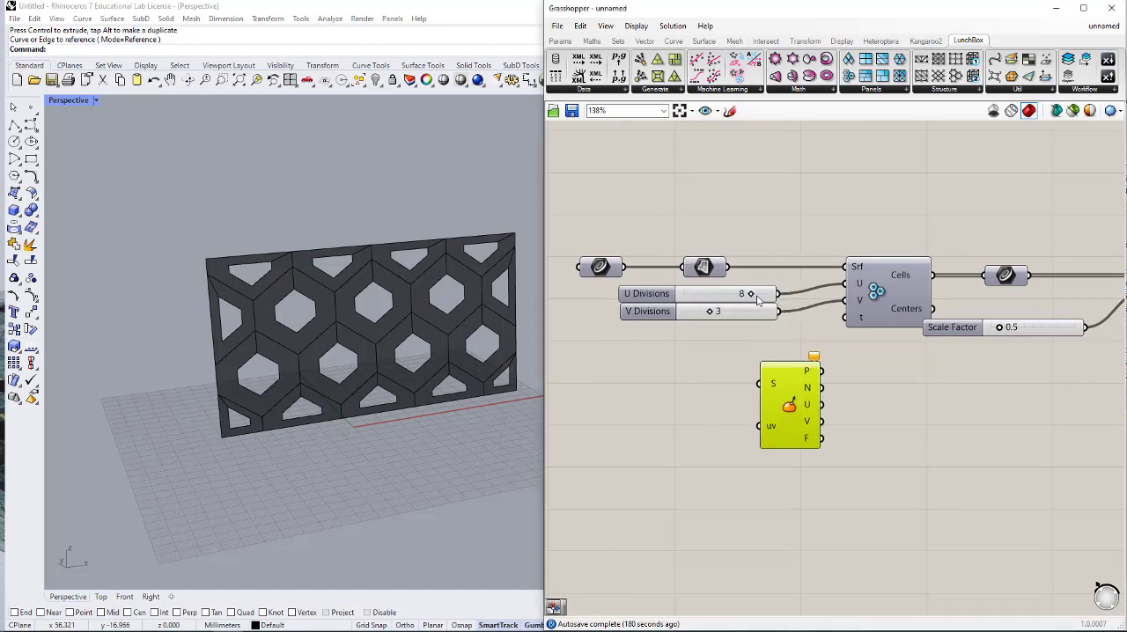
pyautogui.moveTo(728, 266); pyautogui.dragTo(759, 384)
pyautogui.rightClick(772, 384)
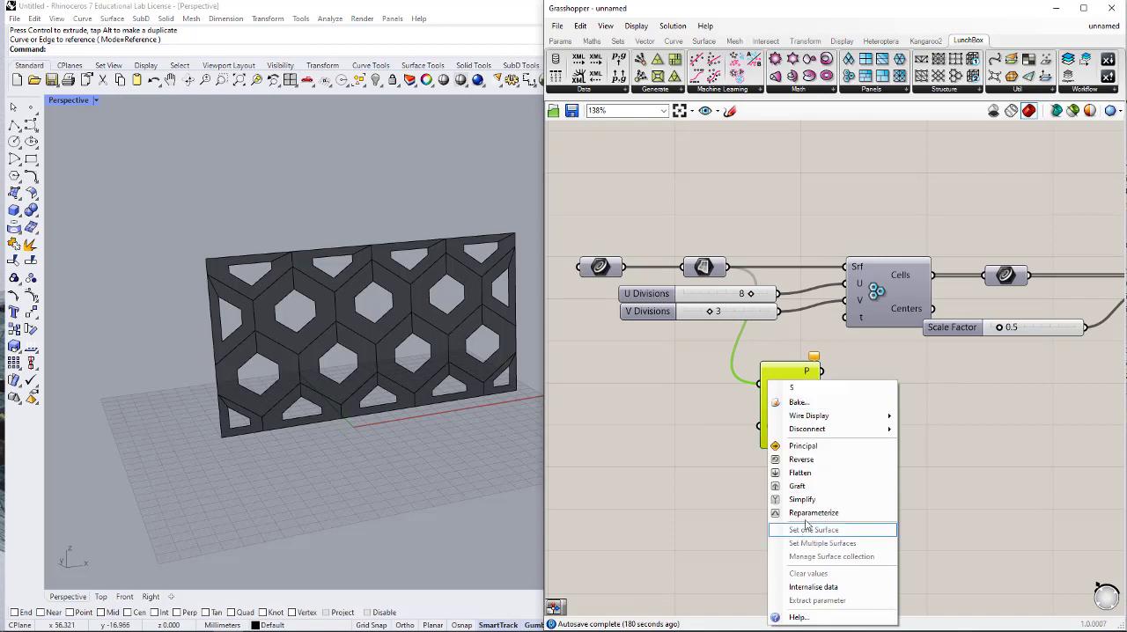
pyautogui.click(806, 531)
pyautogui.moveTo(799, 425); pyautogui.dragTo(886, 472)
# - Add an MD Slider, shrink it and connect it to the uv input of Evaluate Surface
pyautogui.doubleClick(746, 485)
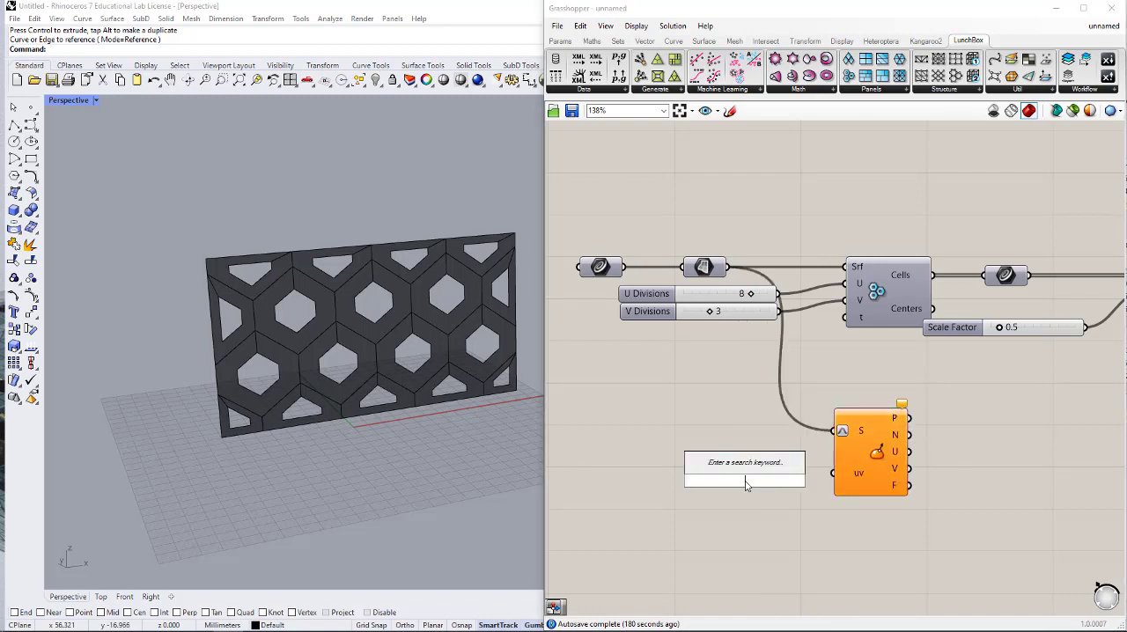
pyautogui.write('d')
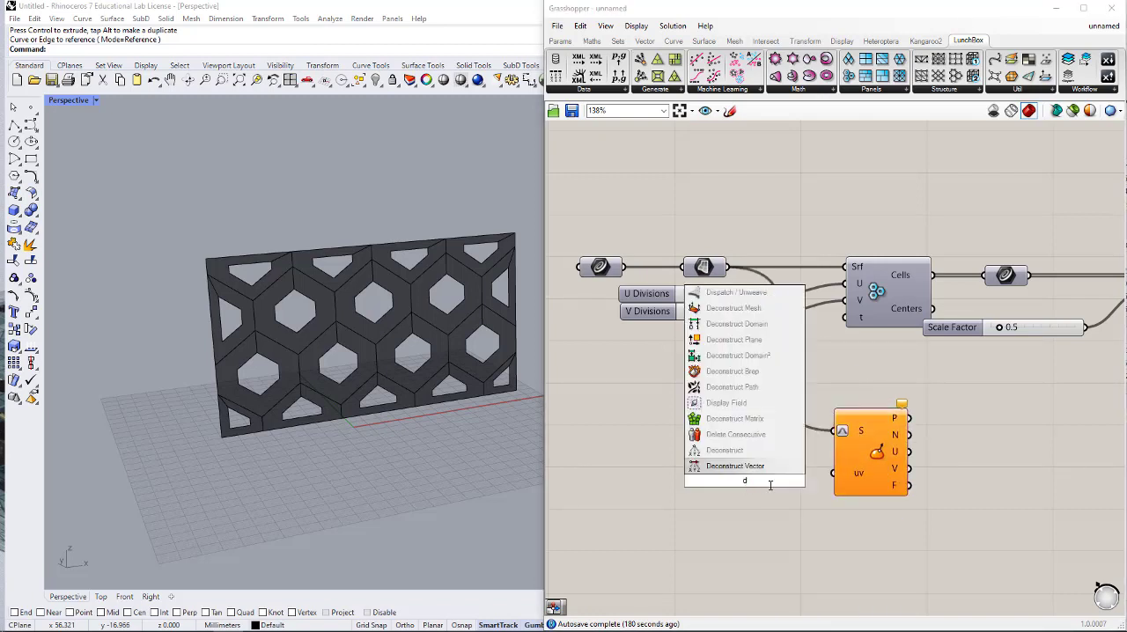
pyautogui.press('BackSpace')
pyautogui.write('md')
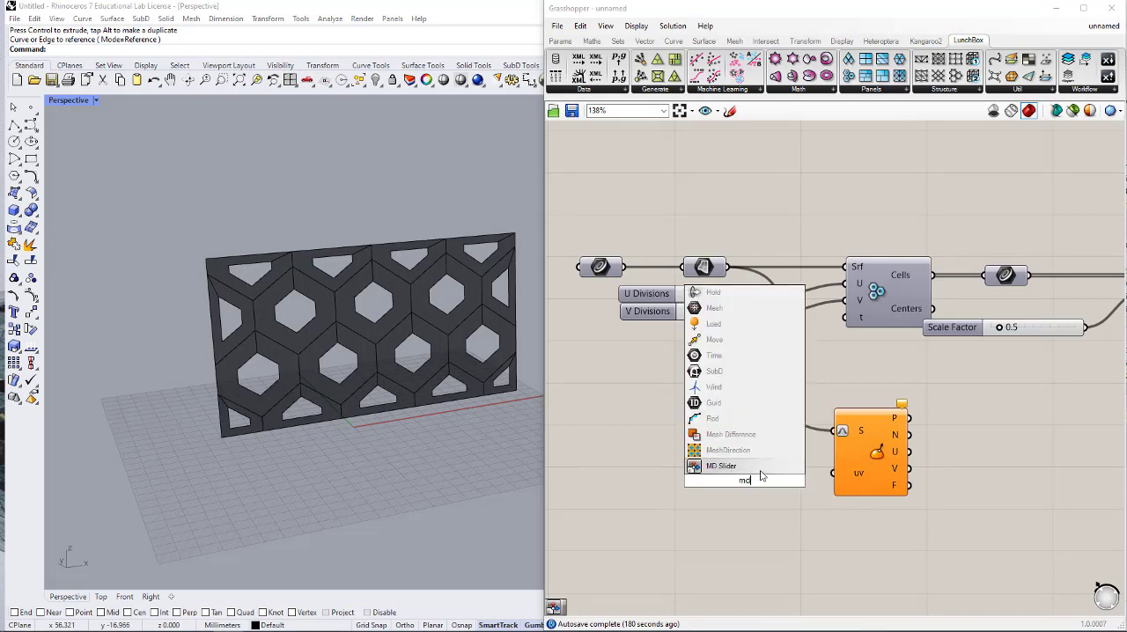
pyautogui.click(755, 466)
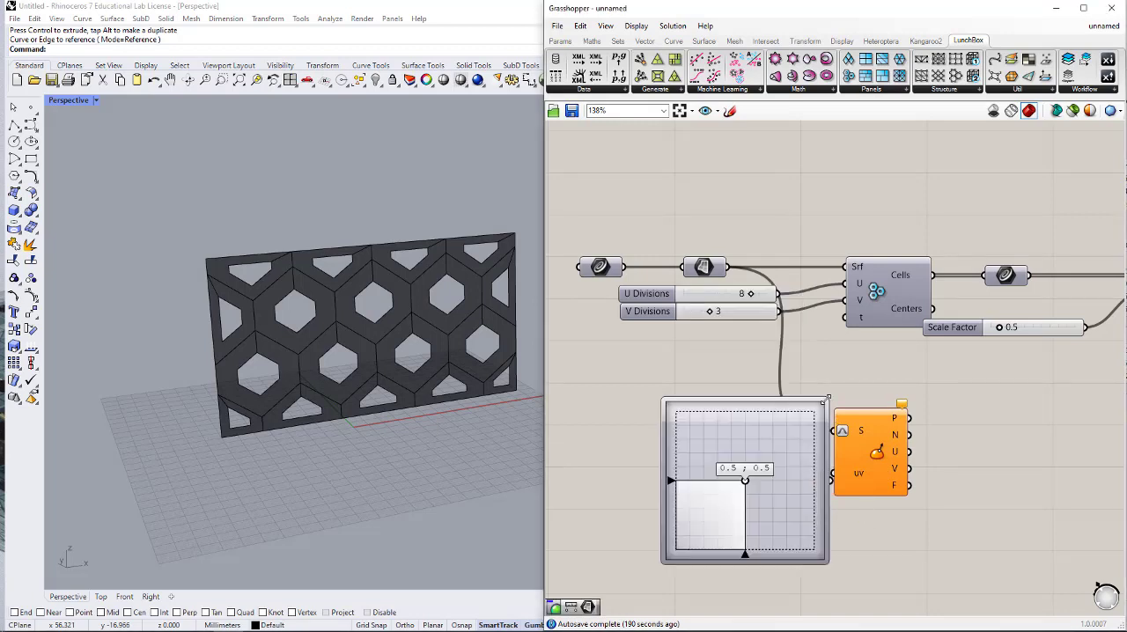
pyautogui.moveTo(826, 399); pyautogui.dragTo(797, 515)
pyautogui.moveTo(961, 511); pyautogui.dragTo(865, 514, button='right')
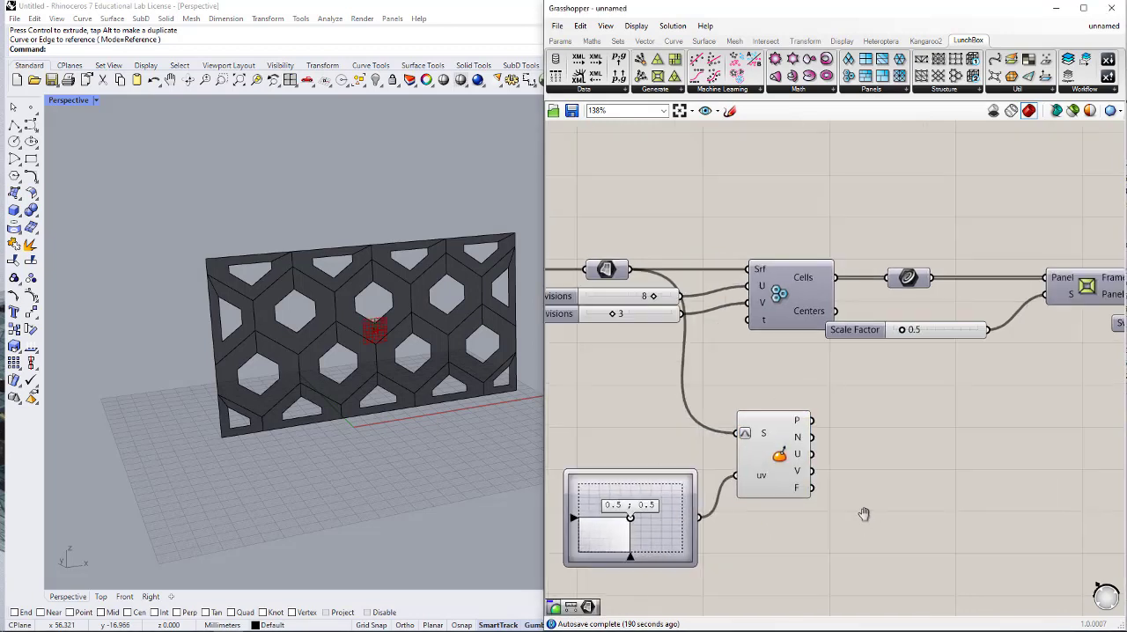
# - Add a Distance component and connect the hexagon cell Centers to A and the P output of Evaluate Surface to B
pyautogui.scroll(-1, 860, 498)
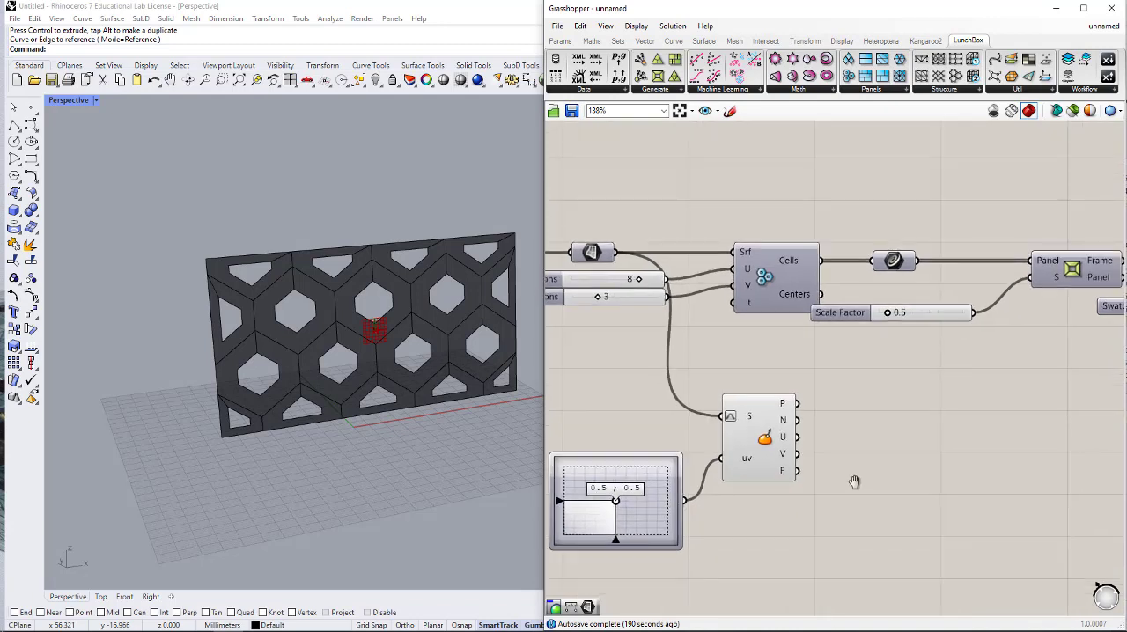
pyautogui.scroll(-1, 722, 467)
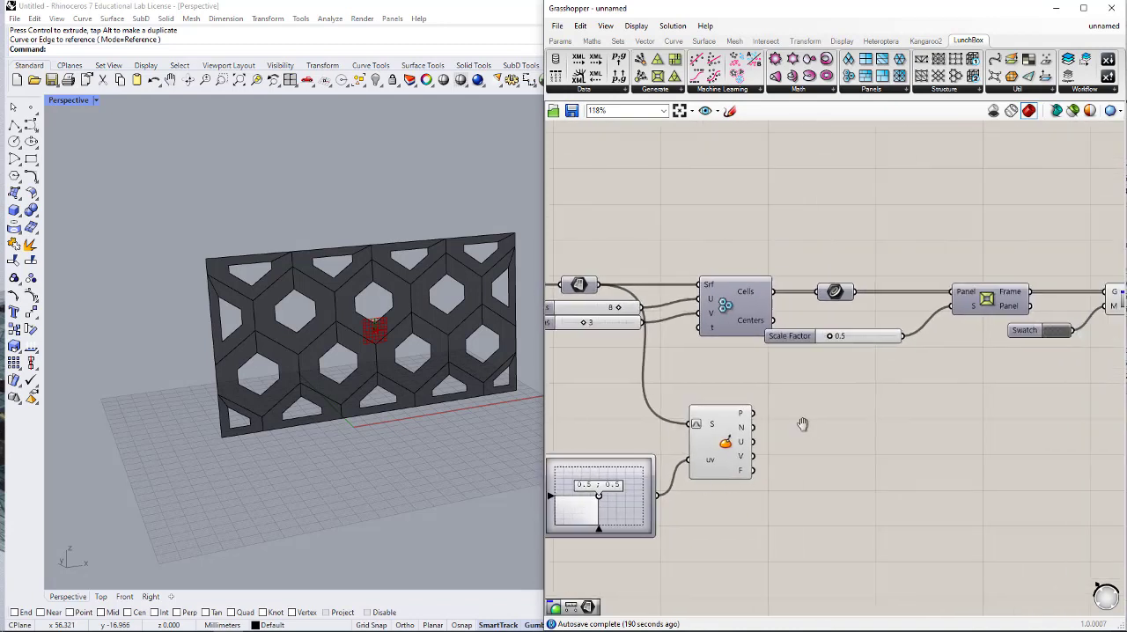
pyautogui.doubleClick(835, 449)
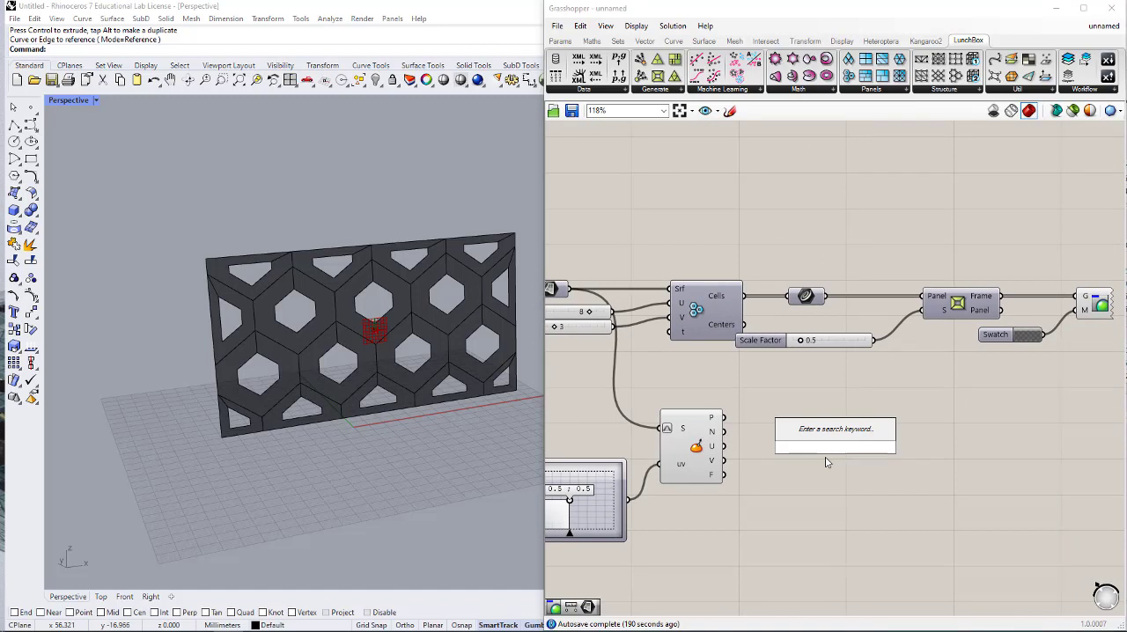
pyautogui.write('dis')
pyautogui.click(797, 432)
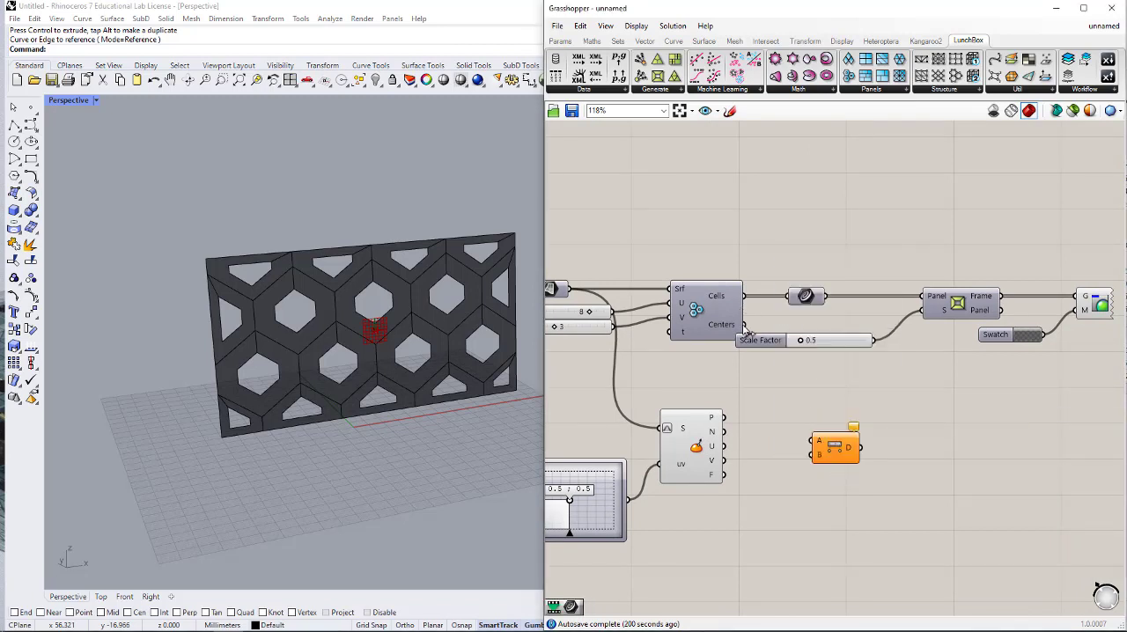
pyautogui.moveTo(745, 325); pyautogui.dragTo(812, 441)
pyautogui.moveTo(724, 417); pyautogui.dragTo(834, 411)
pyautogui.click(846, 434)
# - Add a Remap Numbers component and connect the Distance output to its V input
pyautogui.doubleClick(847, 435)
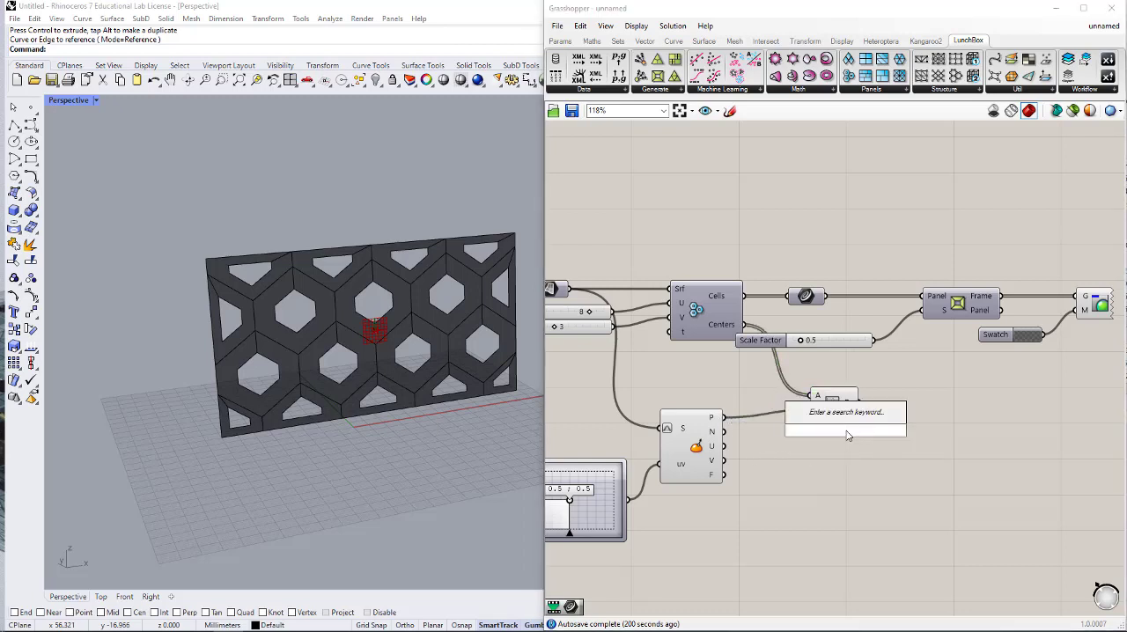
pyautogui.write('remap')
pyautogui.press('Return')
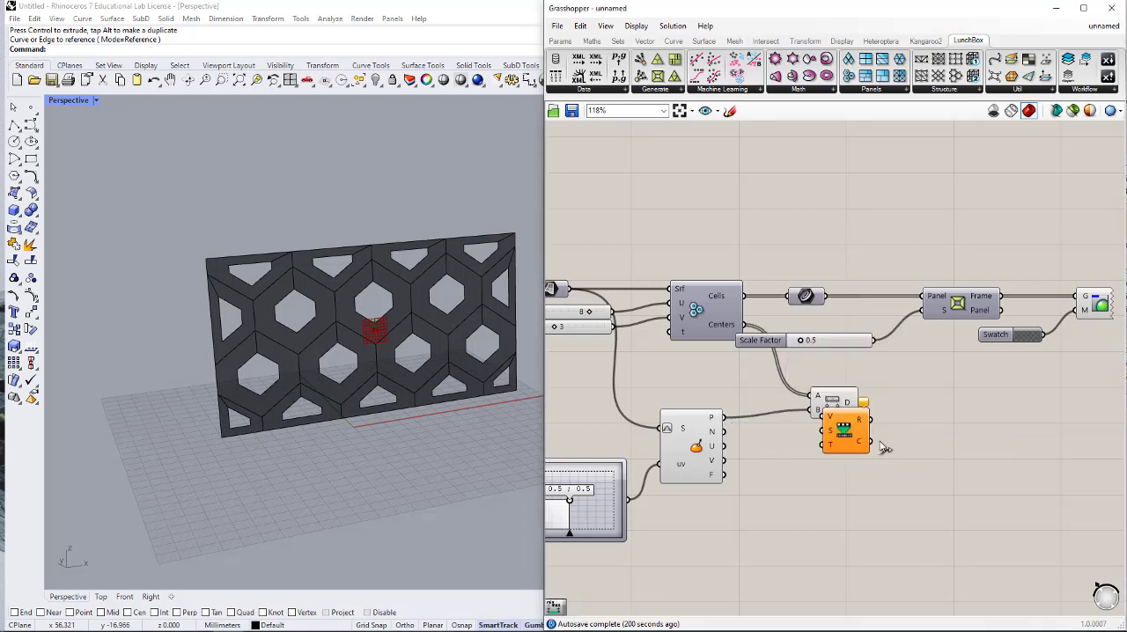
pyautogui.moveTo(861, 404); pyautogui.dragTo(1040, 415)
pyautogui.click(944, 447)
# - Add a Bounds component fed by the Distance output and connect its result to the S input of Remap Numbers
pyautogui.doubleClick(869, 435)
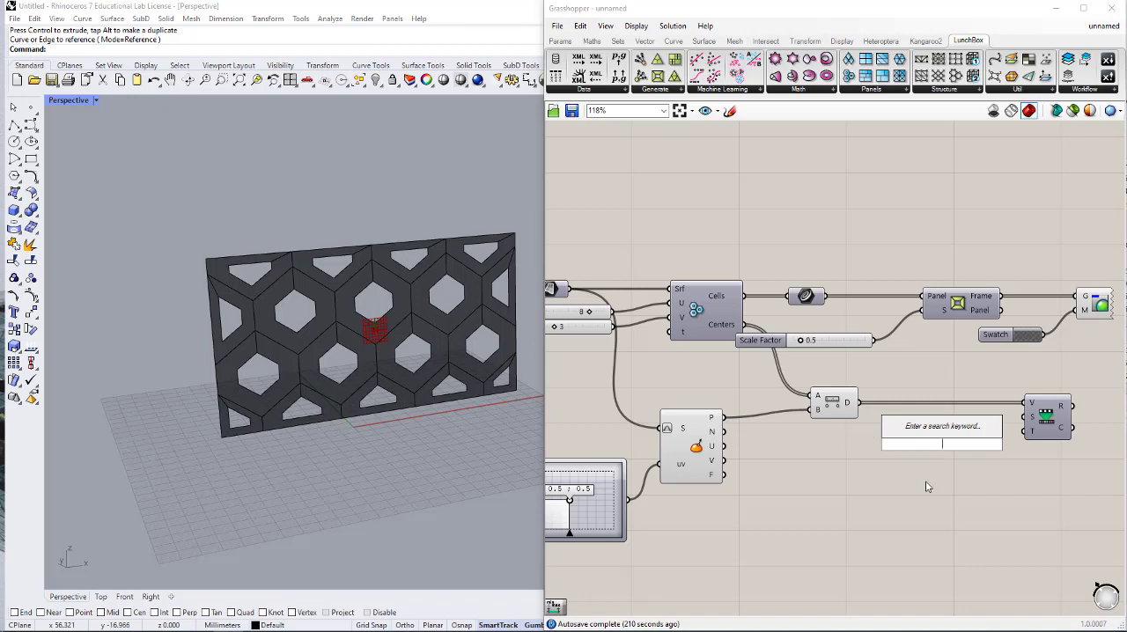
pyautogui.write('bounds')
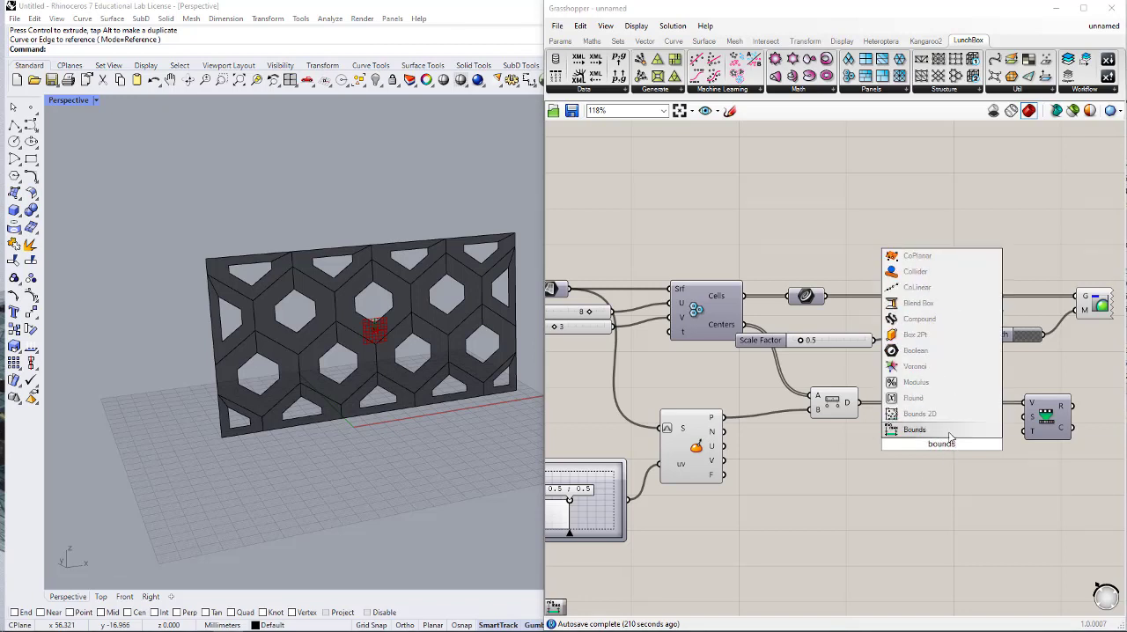
pyautogui.click(951, 435)
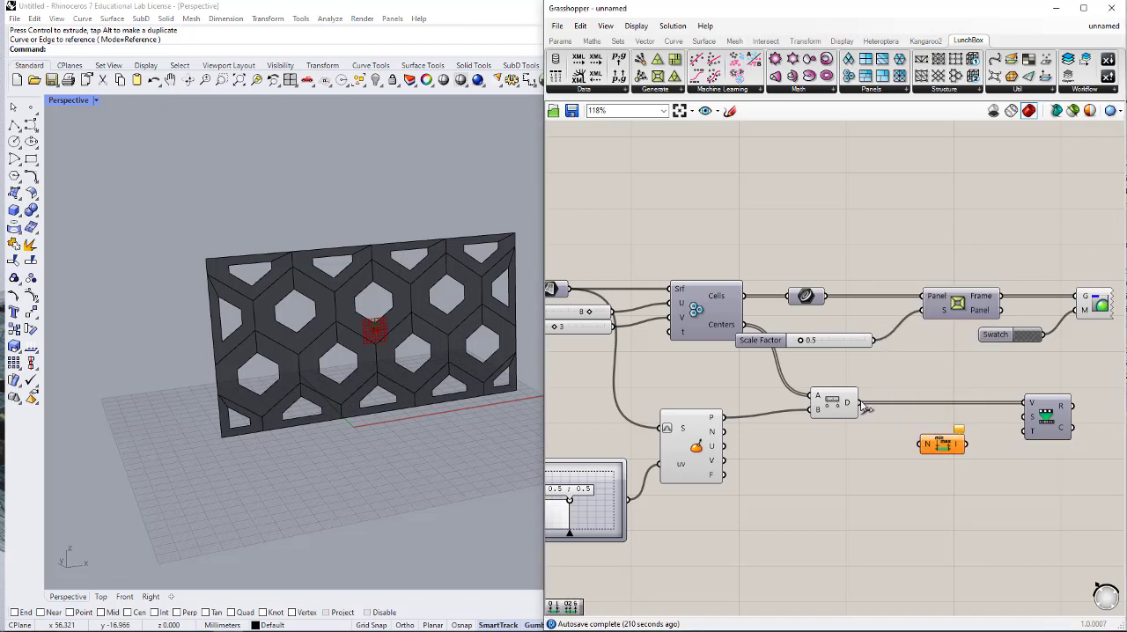
pyautogui.moveTo(861, 405); pyautogui.dragTo(936, 420)
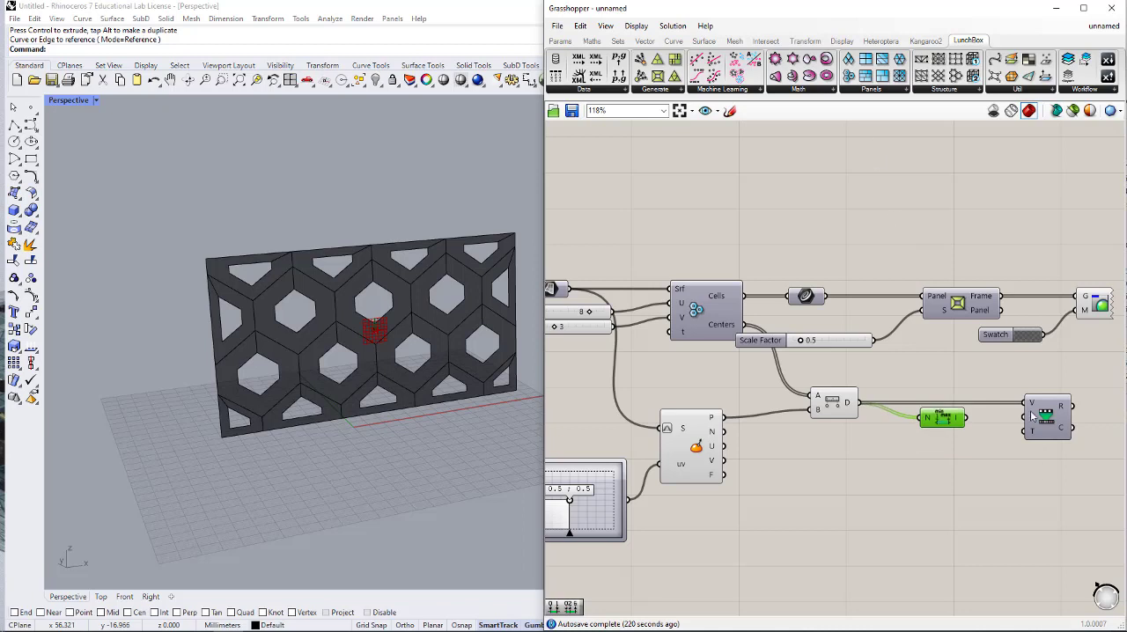
pyautogui.moveTo(1030, 424); pyautogui.dragTo(976, 427)
# - Add a Construct Domain component below Bounds and connect it to the T input of Remap Numbers
pyautogui.doubleClick(935, 472)
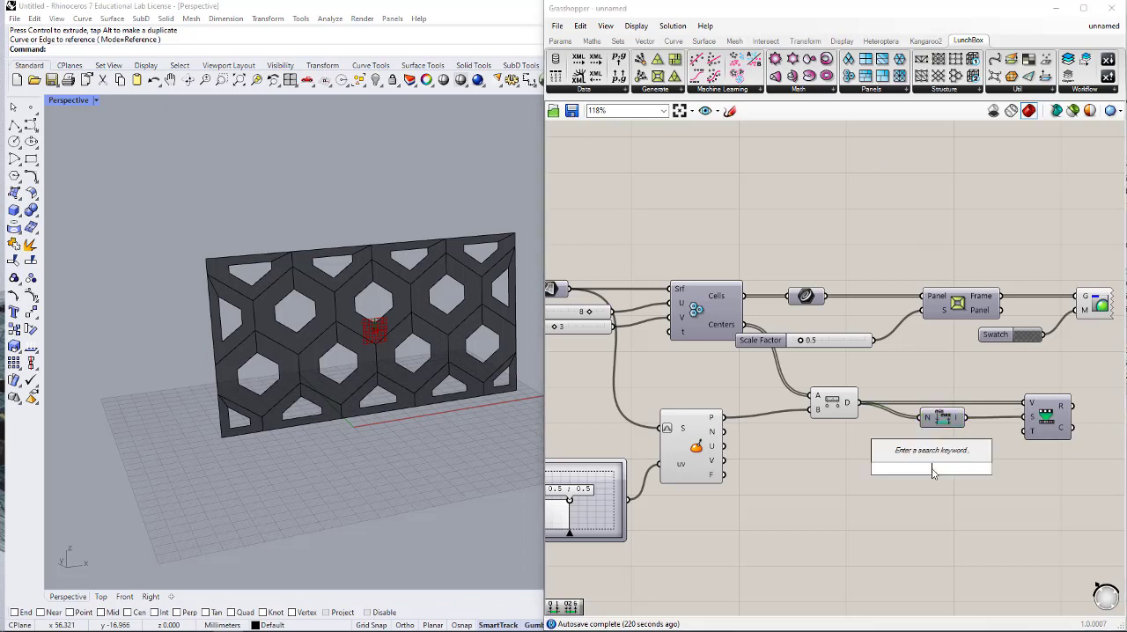
pyautogui.write('con doma')
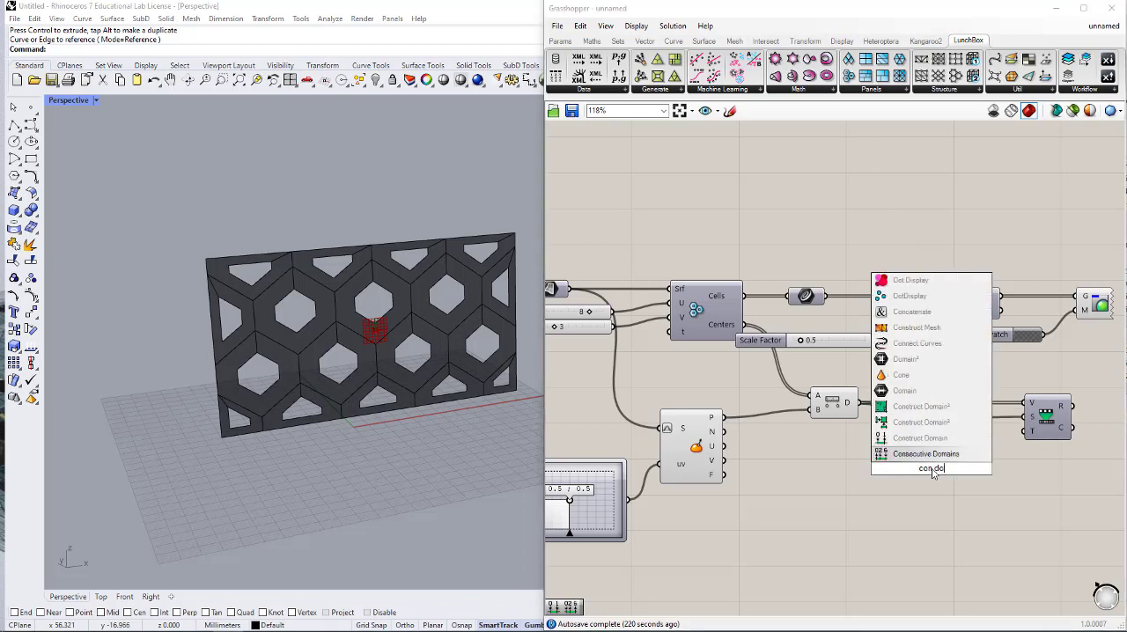
pyautogui.click(934, 438)
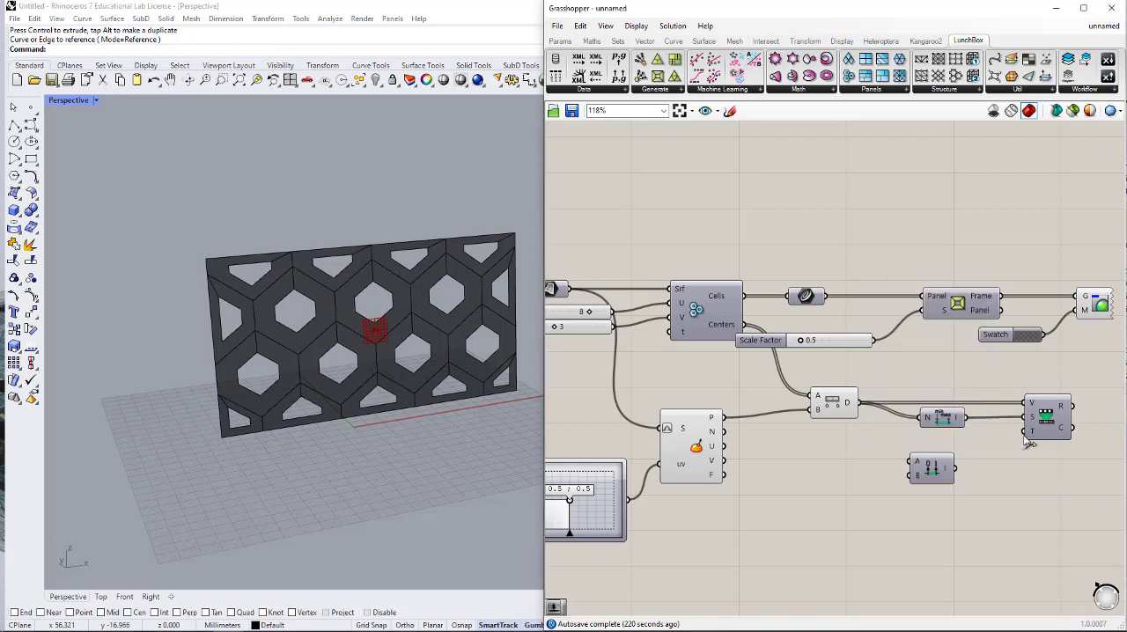
pyautogui.moveTo(1025, 431); pyautogui.dragTo(948, 454)
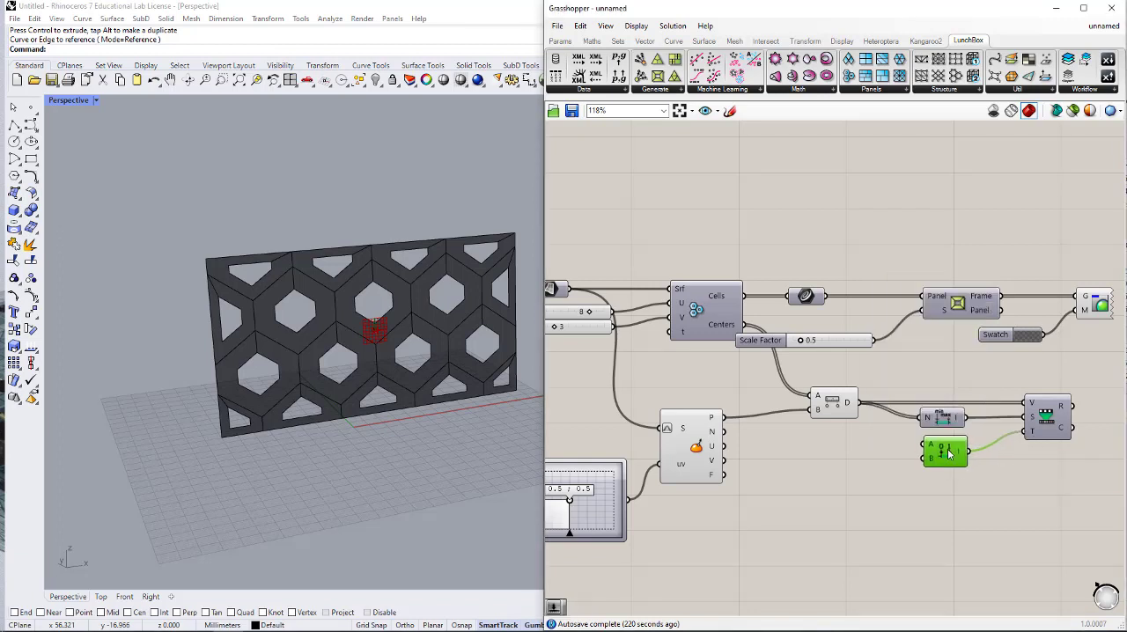
# - Add a number slider with value 0.2 and connect it to the A input of Construct Domain
pyautogui.doubleClick(892, 451)
pyautogui.write('slider')
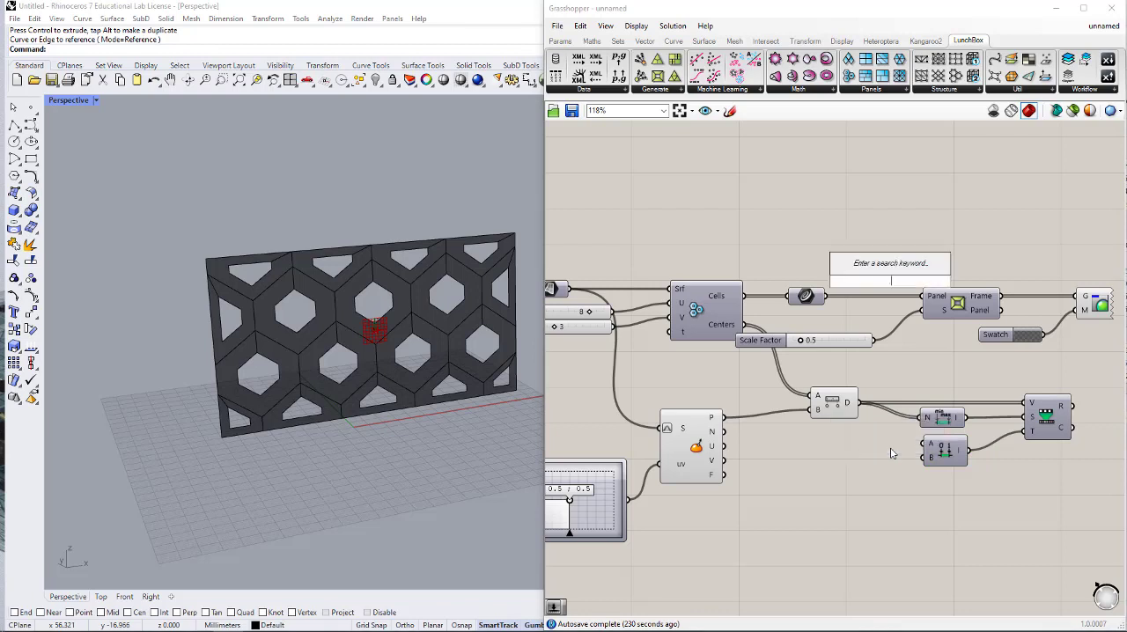
pyautogui.press('Return')
pyautogui.moveTo(916, 451); pyautogui.dragTo(864, 450)
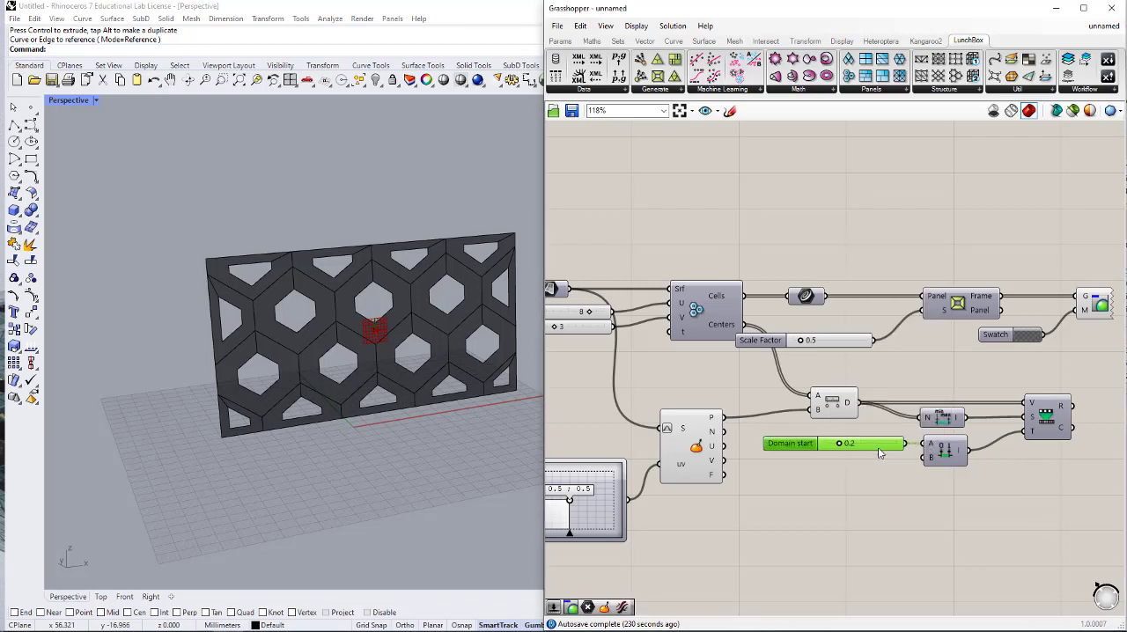
# - Move the Panel Frame, Scale Factor, Swatch and Custom Preview group past Remap Numbers and delete the Scale Factor slider
pyautogui.moveTo(983, 411); pyautogui.dragTo(811, 433, button='right')
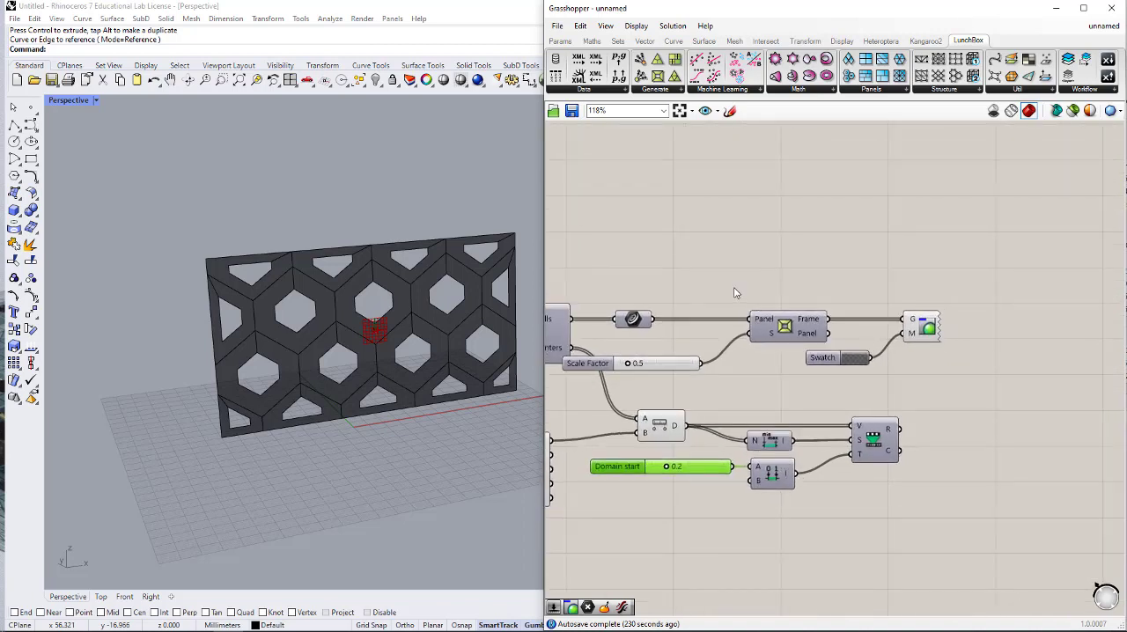
pyautogui.moveTo(996, 273); pyautogui.dragTo(677, 388)
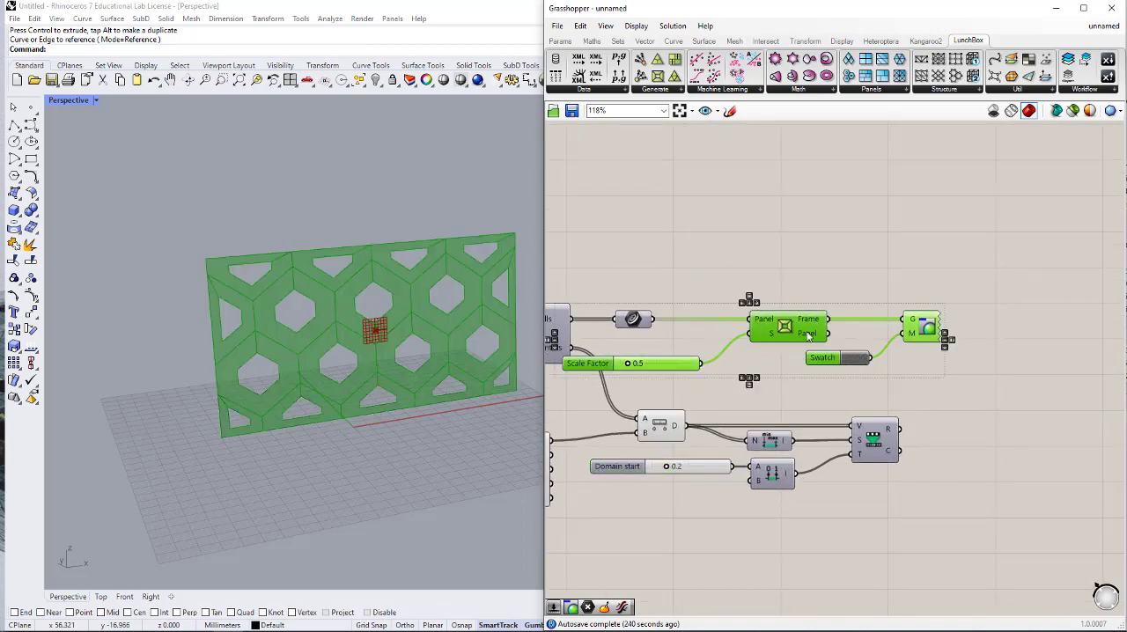
pyautogui.moveTo(807, 333); pyautogui.dragTo(1061, 332)
pyautogui.click(997, 437)
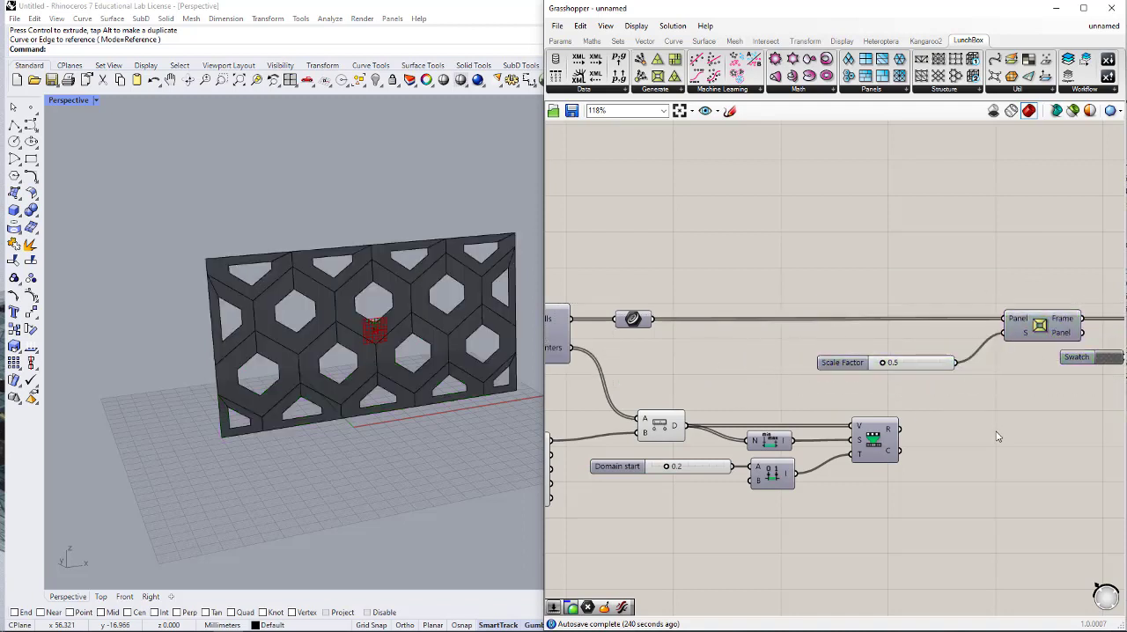
pyautogui.click(933, 363)
pyautogui.press('Delete')
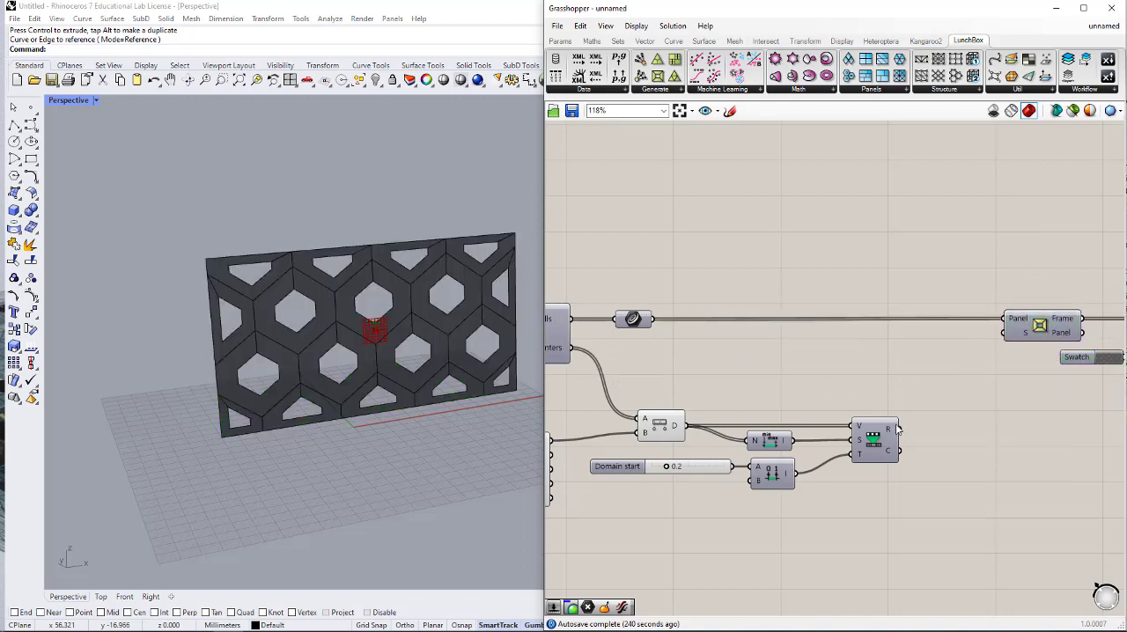
# - Connect the R output of Remap Numbers to Panel Frame's S input and move the MD Slider point to 0.15, 0.2
pyautogui.moveTo(897, 429); pyautogui.dragTo(1004, 332)
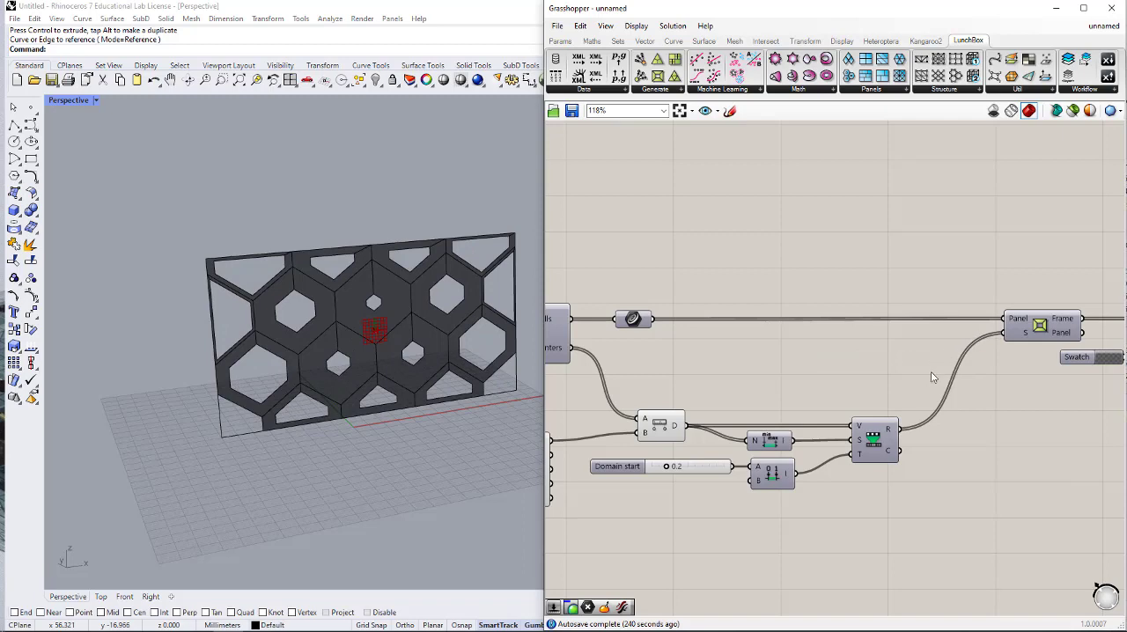
pyautogui.scroll(-1, 936, 385)
pyautogui.moveTo(843, 436); pyautogui.dragTo(914, 426, button='right')
pyautogui.moveTo(702, 446); pyautogui.dragTo(853, 429, button='right')
pyautogui.moveTo(657, 478); pyautogui.dragTo(630, 493)
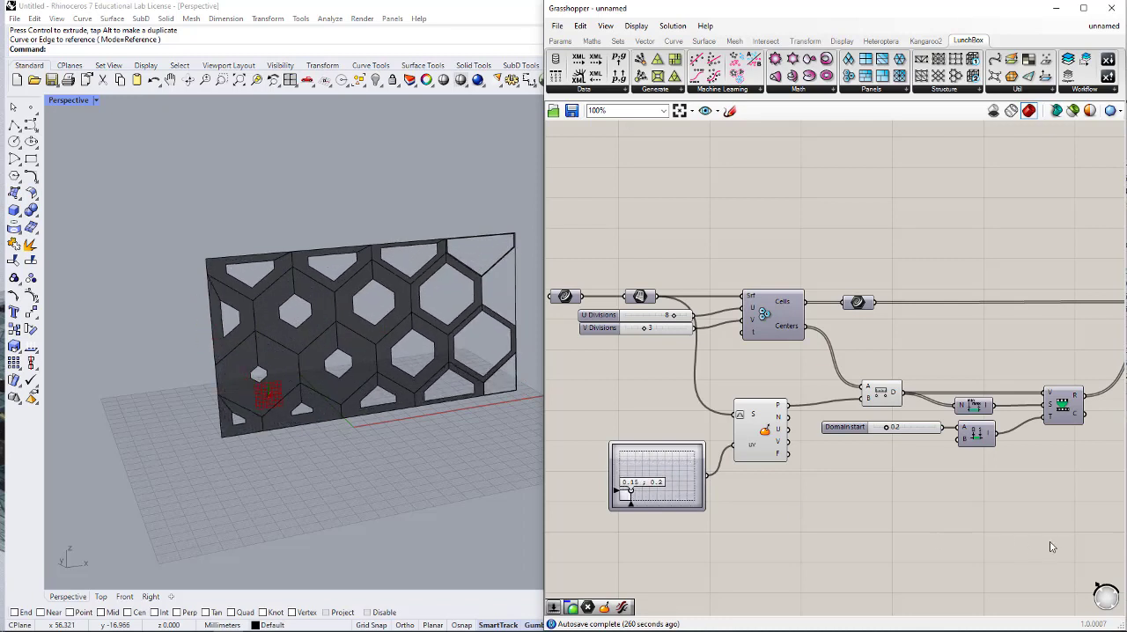
# - Add a number slider with value 0.8 below the Domain start slider and connect it to the B input of Construct Domain
pyautogui.doubleClick(919, 458)
pyautogui.write('.8')
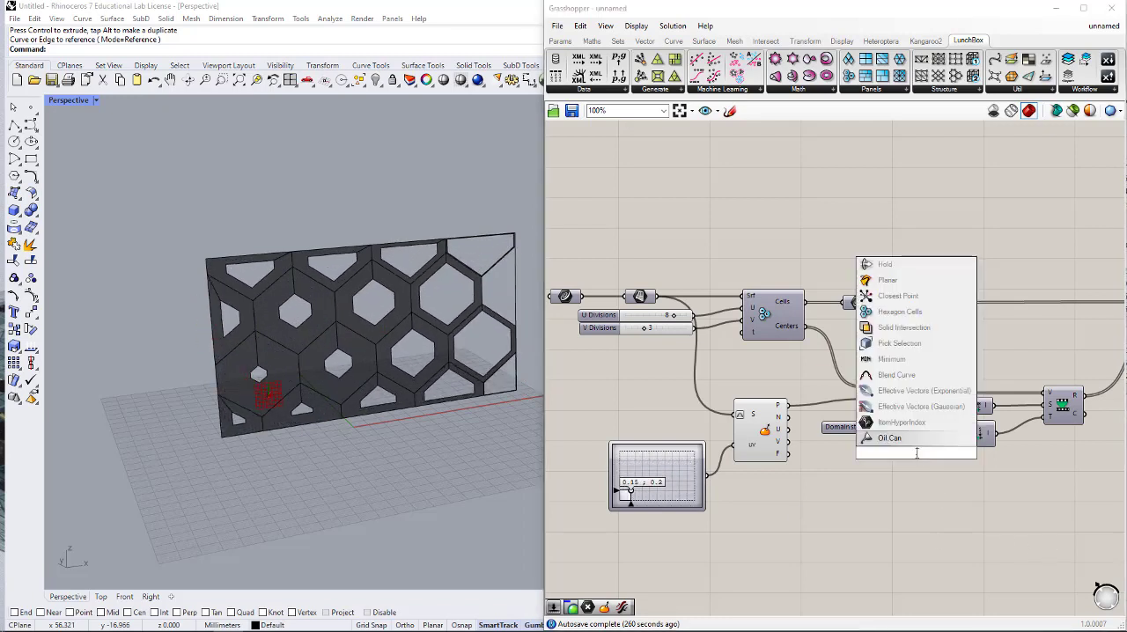
pyautogui.press('Return')
pyautogui.moveTo(917, 455); pyautogui.dragTo(888, 448)
pyautogui.moveTo(959, 439); pyautogui.dragTo(889, 446)
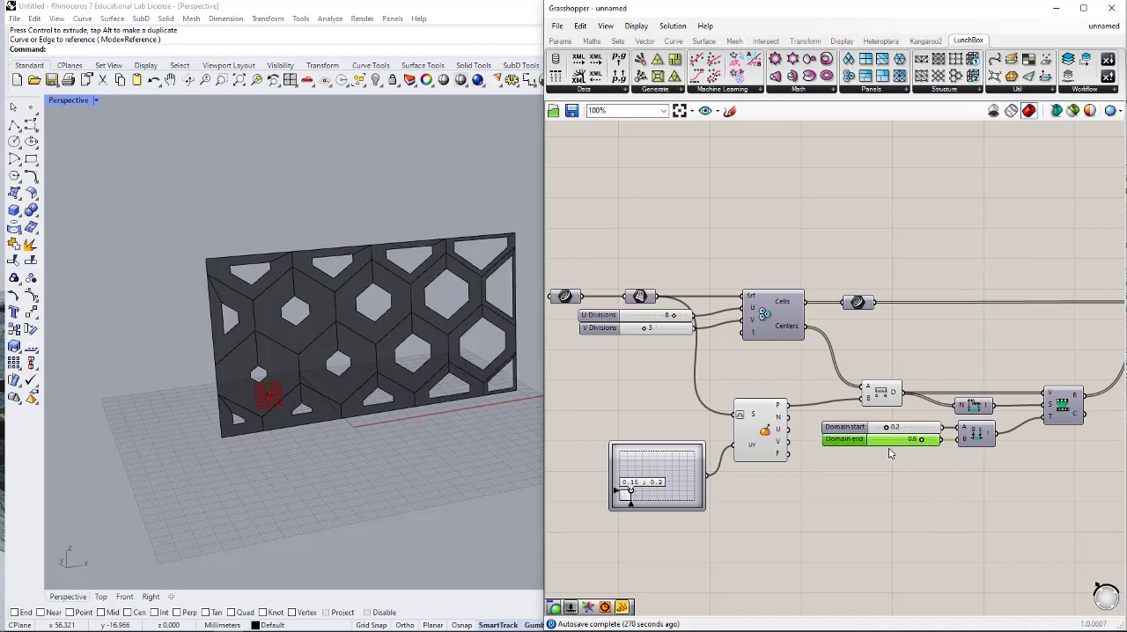
pyautogui.click(887, 509)
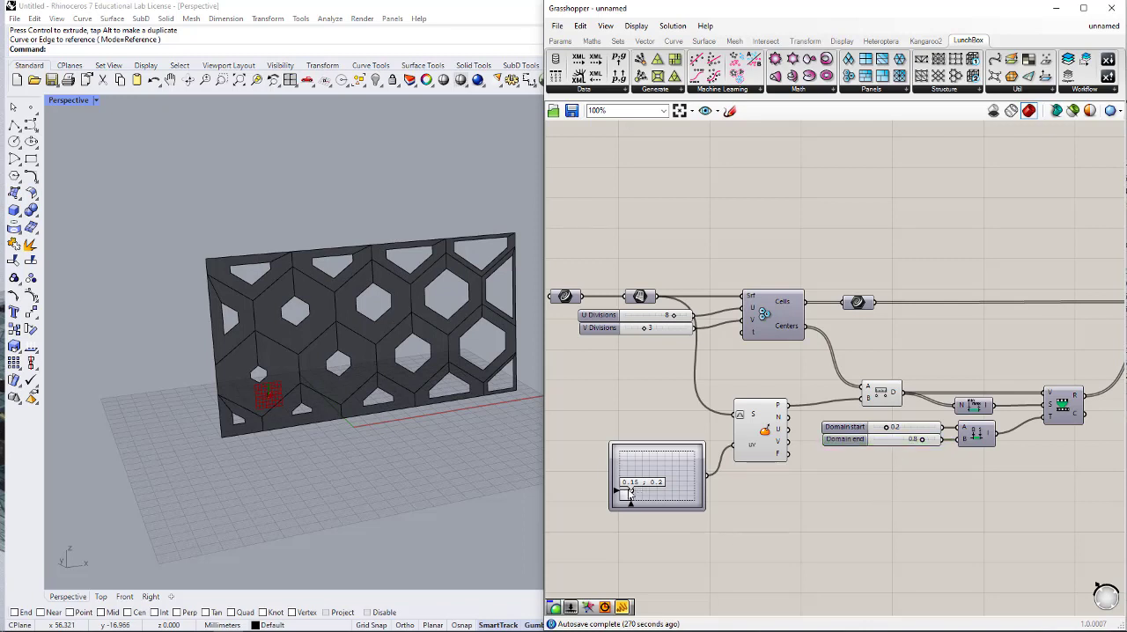
# - Move the MD Slider point to 0.18, 0.33 and set U Divisions to 9 and V Divisions to 4
pyautogui.moveTo(630, 493)
pyautogui.mouseDown()
pyautogui.moveTo(657, 487)
pyautogui.moveTo(668, 466)
pyautogui.moveTo(683, 475)
pyautogui.moveTo(652, 483)
pyautogui.moveTo(623, 462)
pyautogui.moveTo(632, 486)
pyautogui.mouseUp()
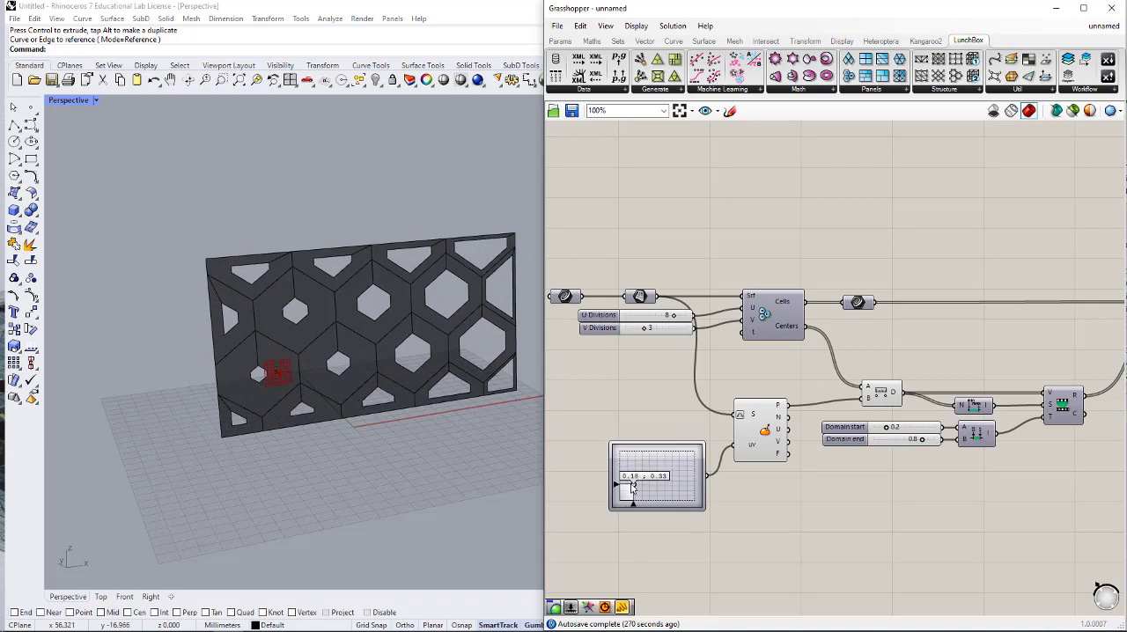
pyautogui.scroll(2, 687, 378)
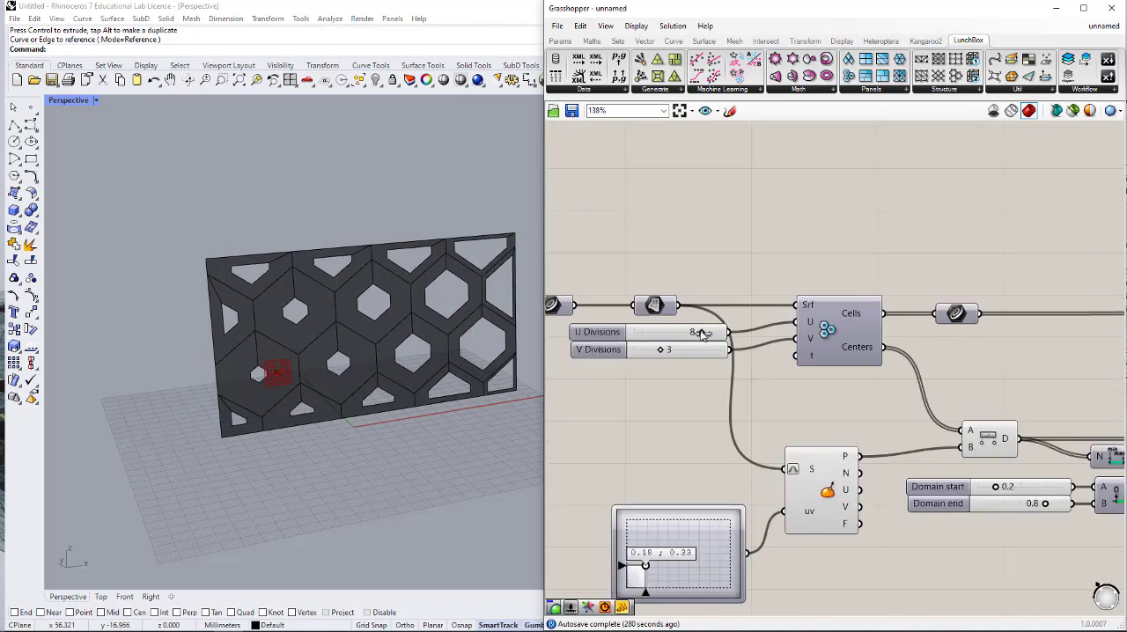
pyautogui.moveTo(704, 334); pyautogui.dragTo(671, 353)
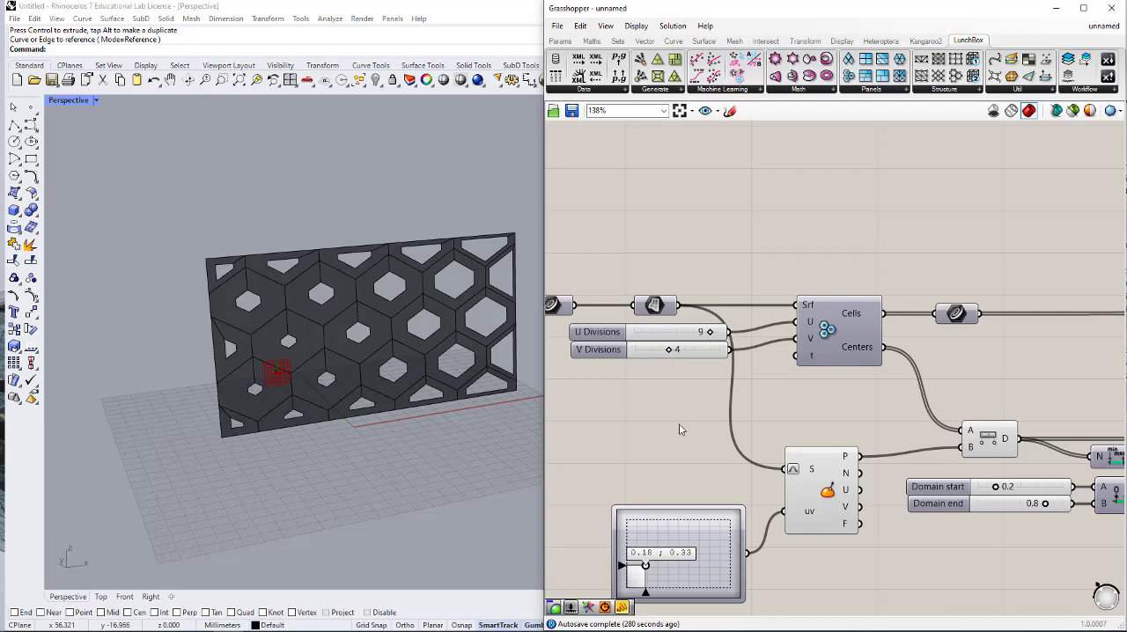
# - Move the MD Slider point to 0.89, 0.8 so the smallest openings shift to the panel's opposite upper corner
pyautogui.moveTo(735, 598); pyautogui.dragTo(766, 477, button='right')
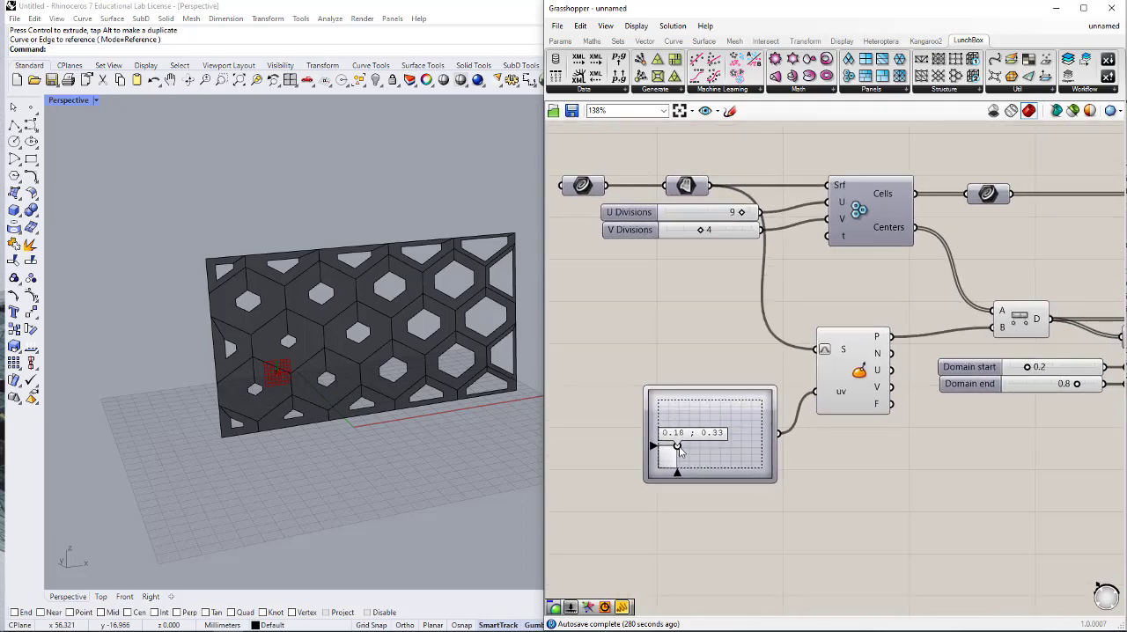
pyautogui.moveTo(910, 474); pyautogui.dragTo(726, 448, button='right')
pyautogui.moveTo(618, 431); pyautogui.dragTo(693, 401)
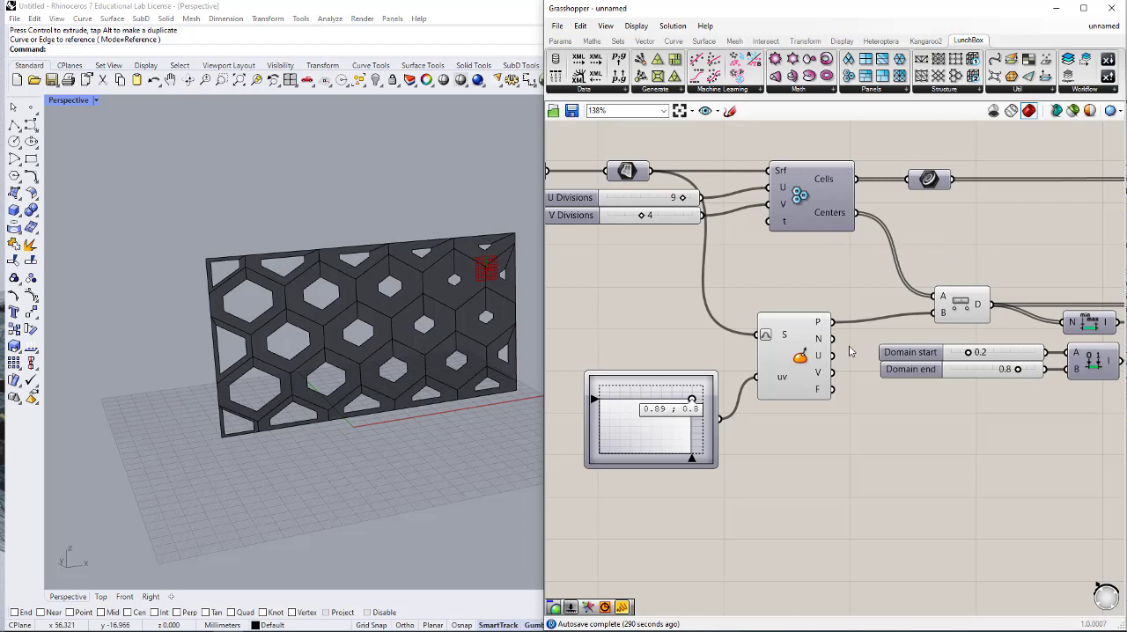
pyautogui.scroll(-1, 851, 348)
pyautogui.moveTo(996, 390); pyautogui.dragTo(846, 373, button='right')
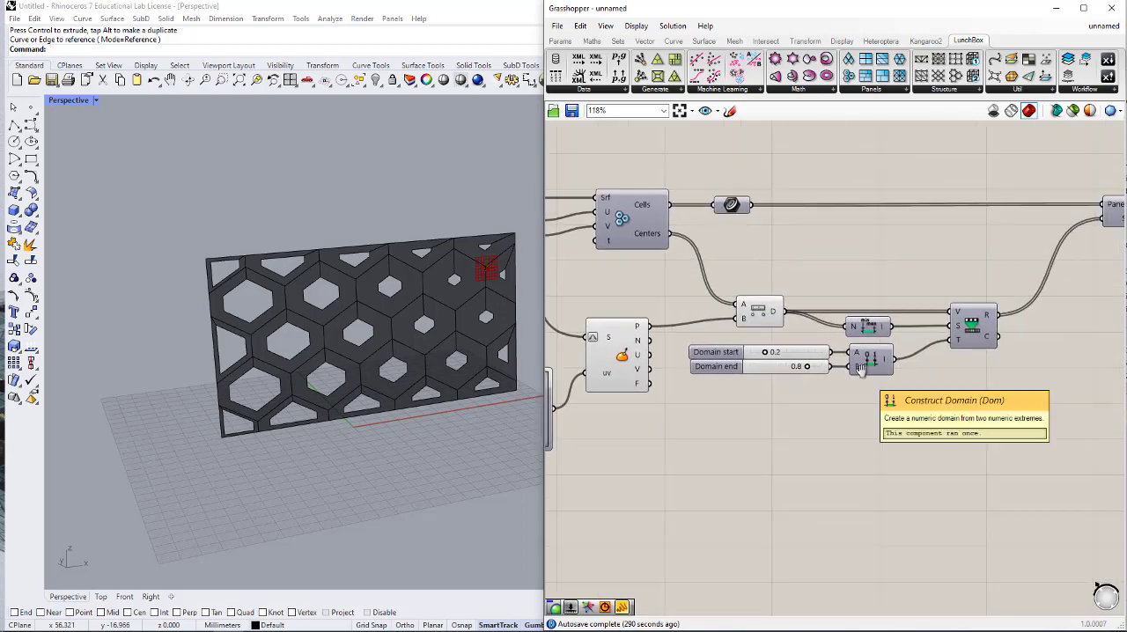
pyautogui.scroll(-2, 841, 405)
pyautogui.scroll(-1, 839, 410)
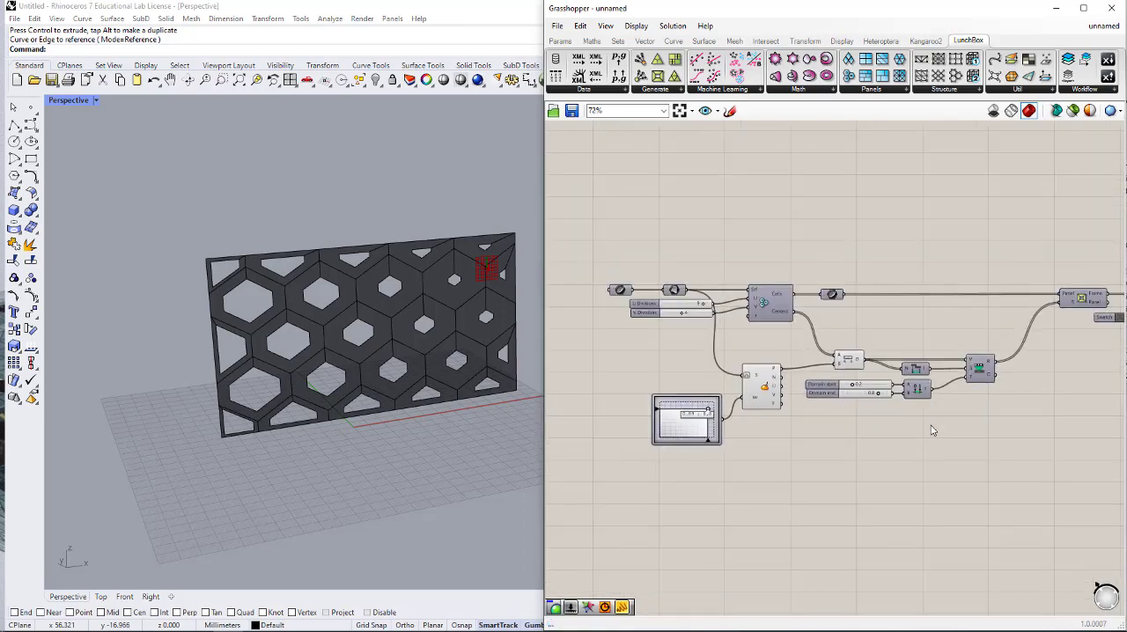
pyautogui.moveTo(931, 423); pyautogui.dragTo(862, 422, button='right')
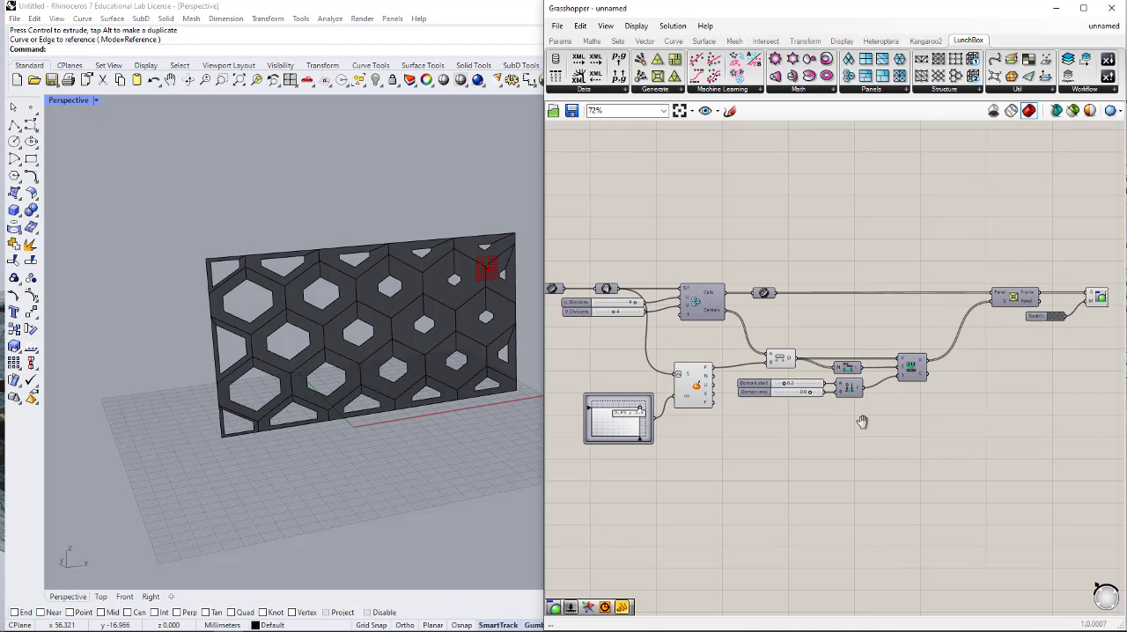
pyautogui.scroll(-2, 730, 393)
pyautogui.moveTo(828, 396); pyautogui.dragTo(815, 349, button='right')
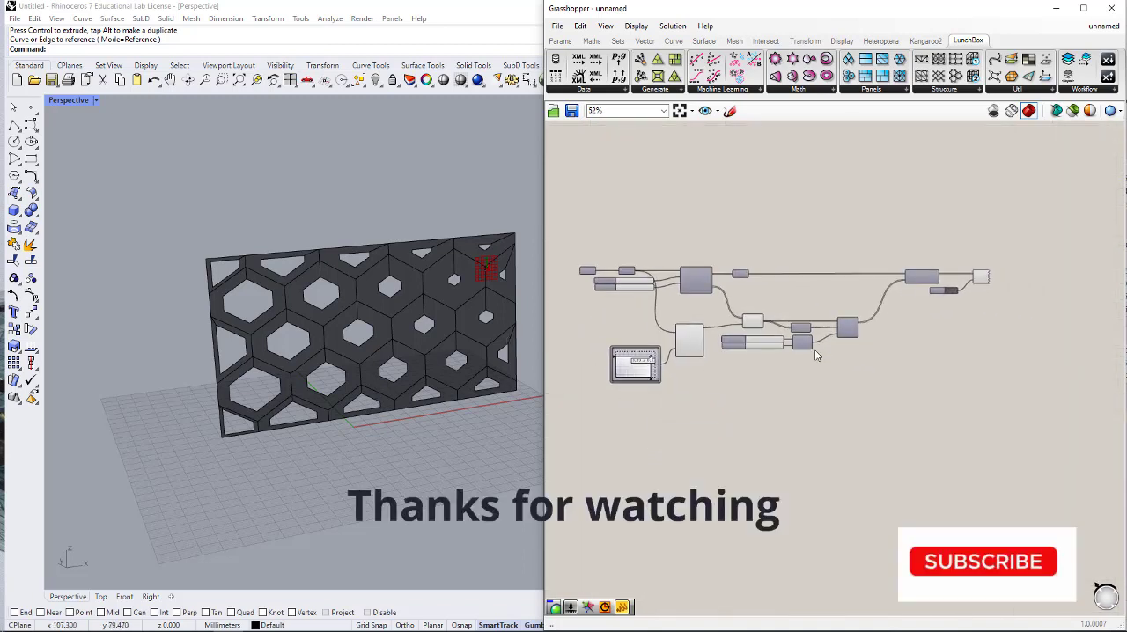